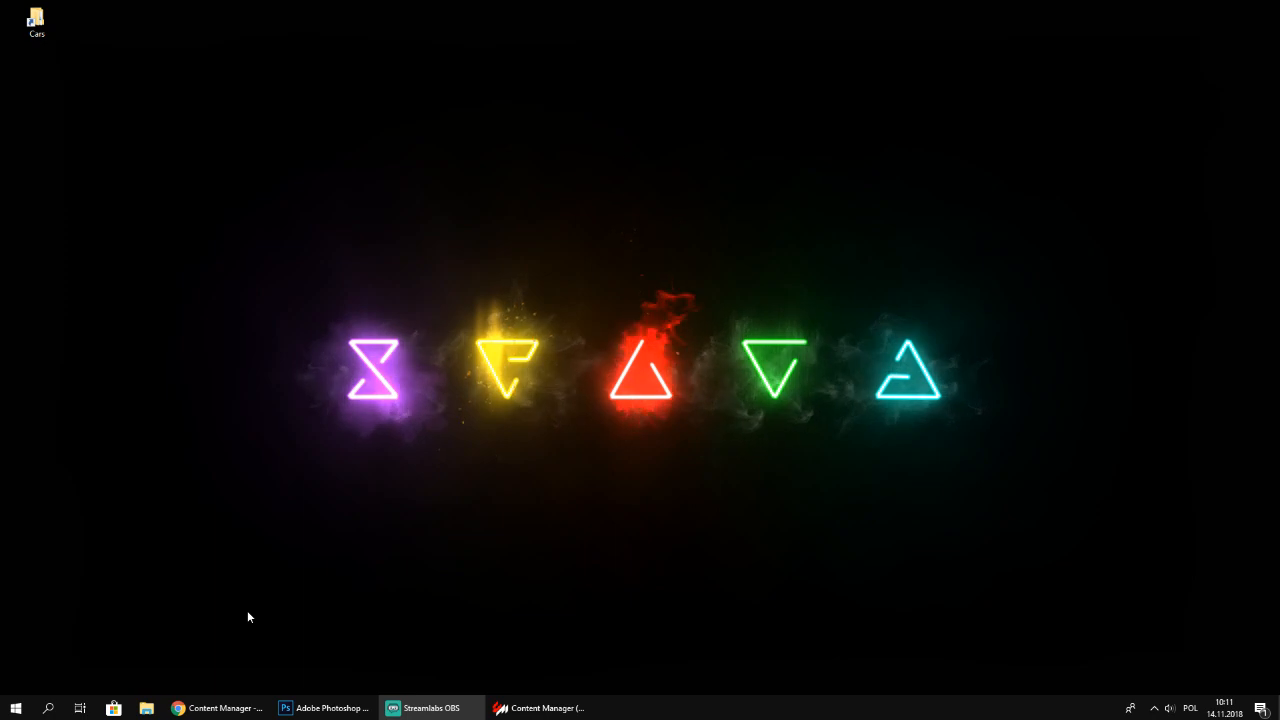
Review the required tools: the Content Manager page, Photoshop, and the NVIDIA Texture Tools for Adobe Photoshop page
{"action": "left_click", "coordinate": [217, 708]}
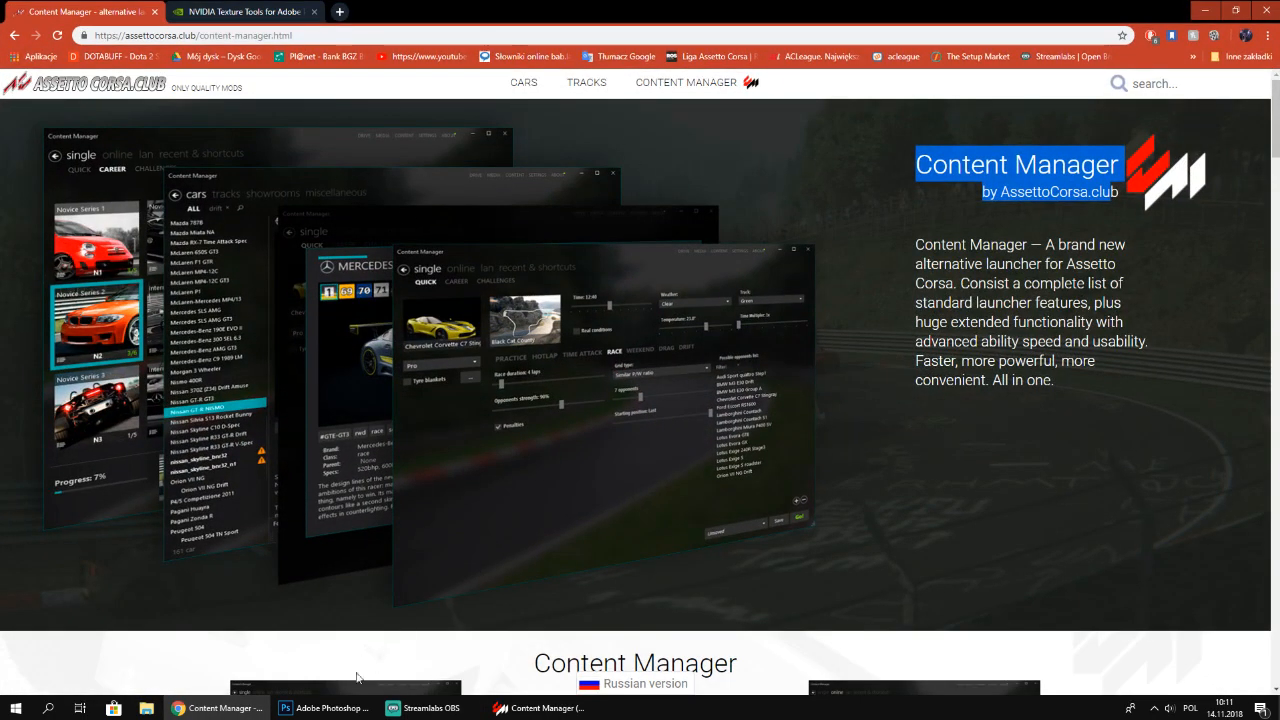
{"action": "left_click", "coordinate": [323, 708]}
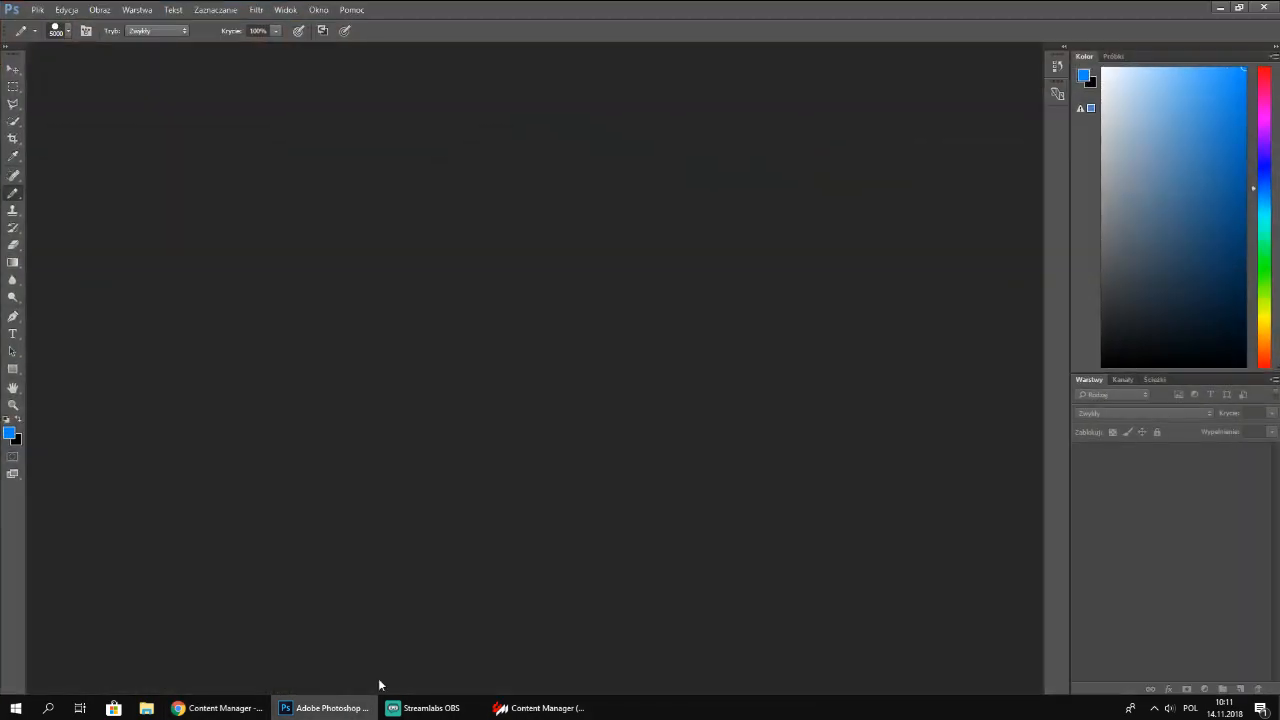
{"action": "left_click", "coordinate": [1220, 8]}
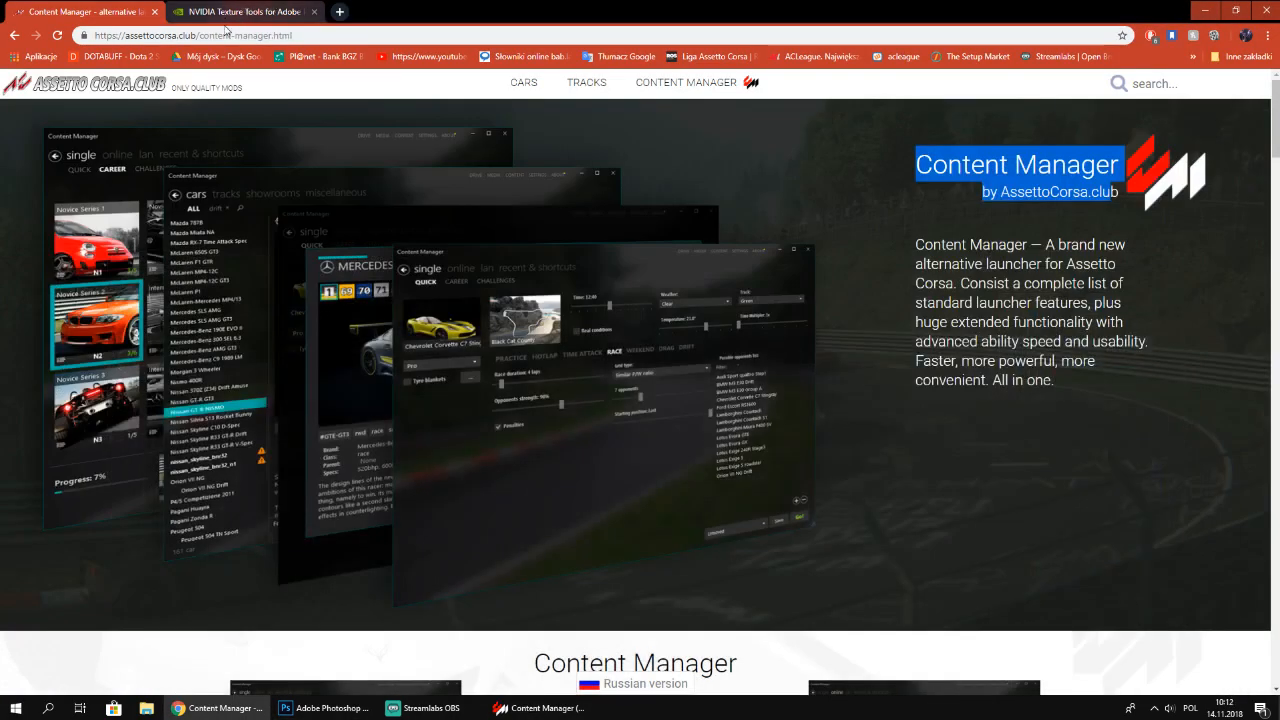
{"action": "left_click", "coordinate": [1020, 300]}
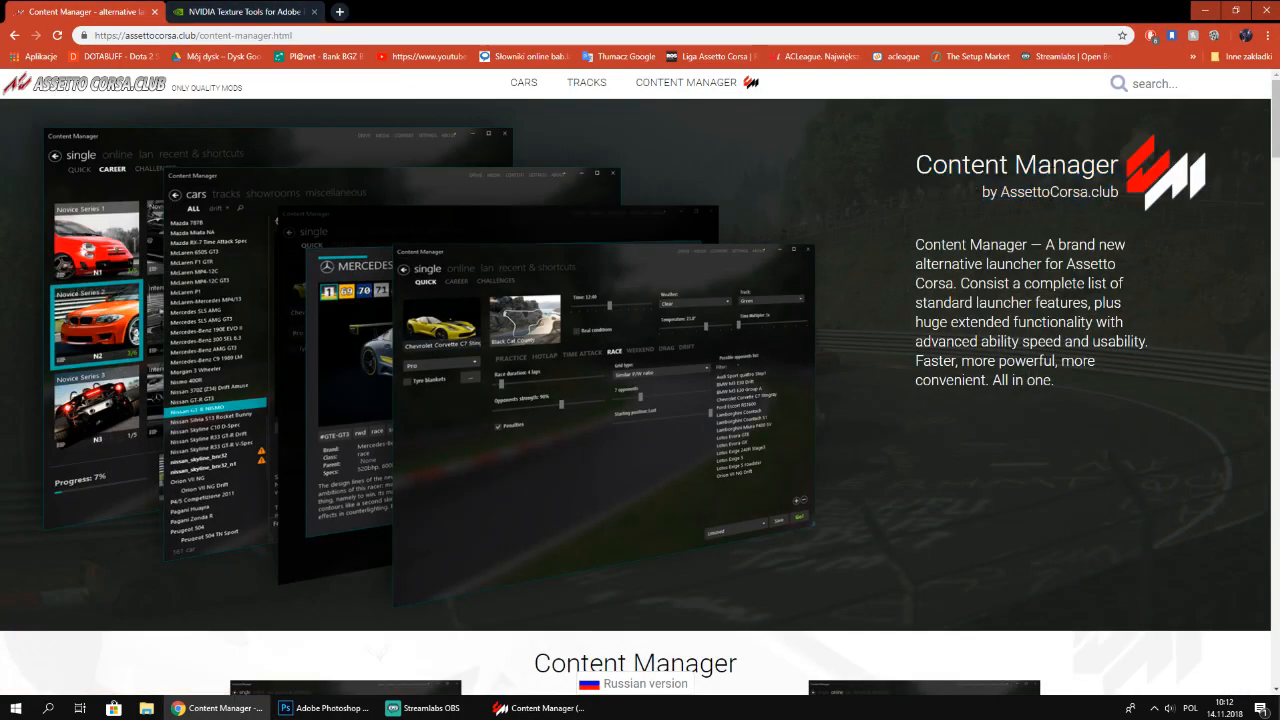
{"action": "left_click", "coordinate": [270, 11]}
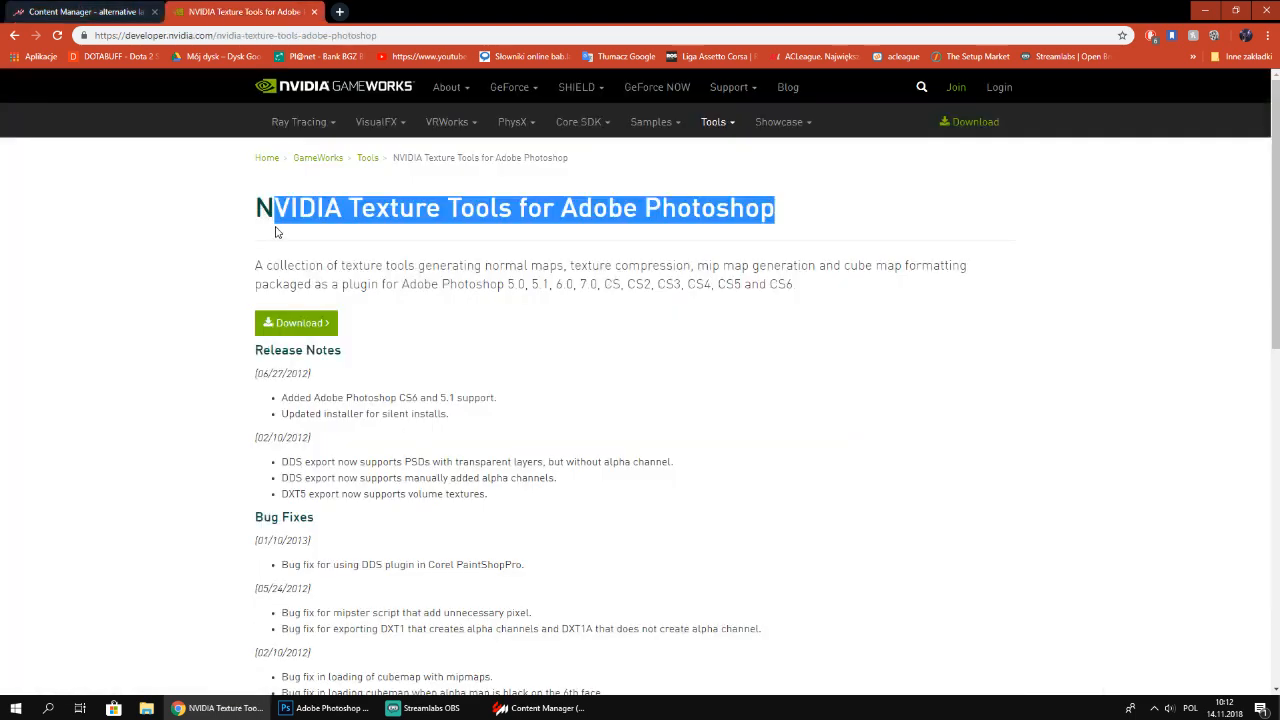
{"action": "left_click_drag", "start_coordinate": [255, 214], "coordinate": [214, 220]}
{"action": "left_click", "coordinate": [222, 217]}
Look up the Download Content Manager section on the assettocorsa.club page and minimize the browser
{"action": "left_click", "coordinate": [137, 20]}
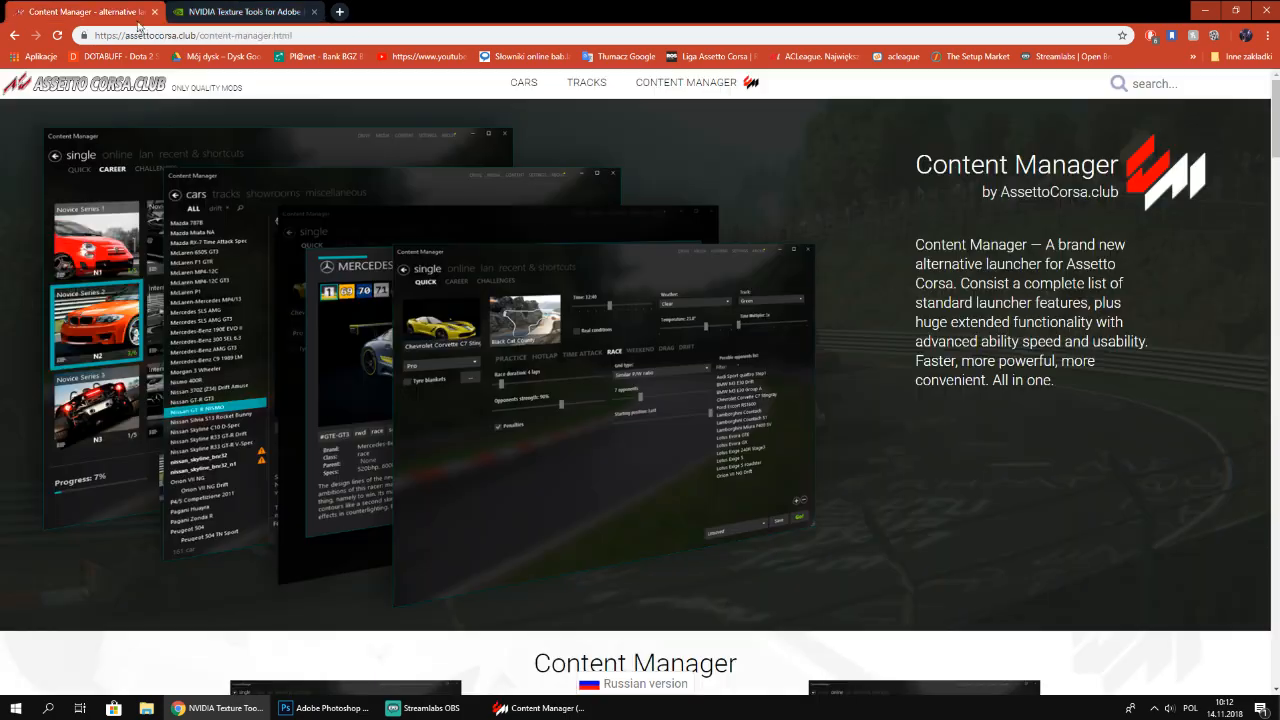
{"action": "scroll", "coordinate": [800, 468], "scroll_direction": "down", "scroll_amount": 9}
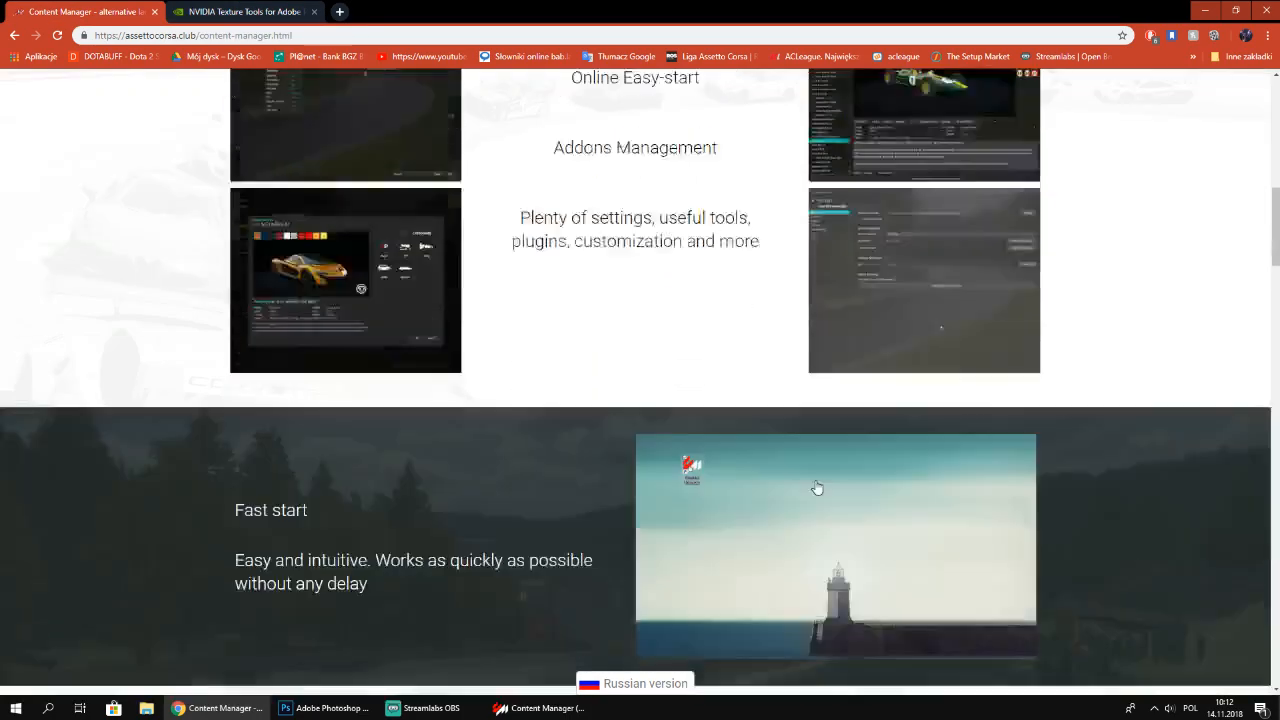
{"action": "scroll", "coordinate": [817, 487], "scroll_direction": "down", "scroll_amount": 20}
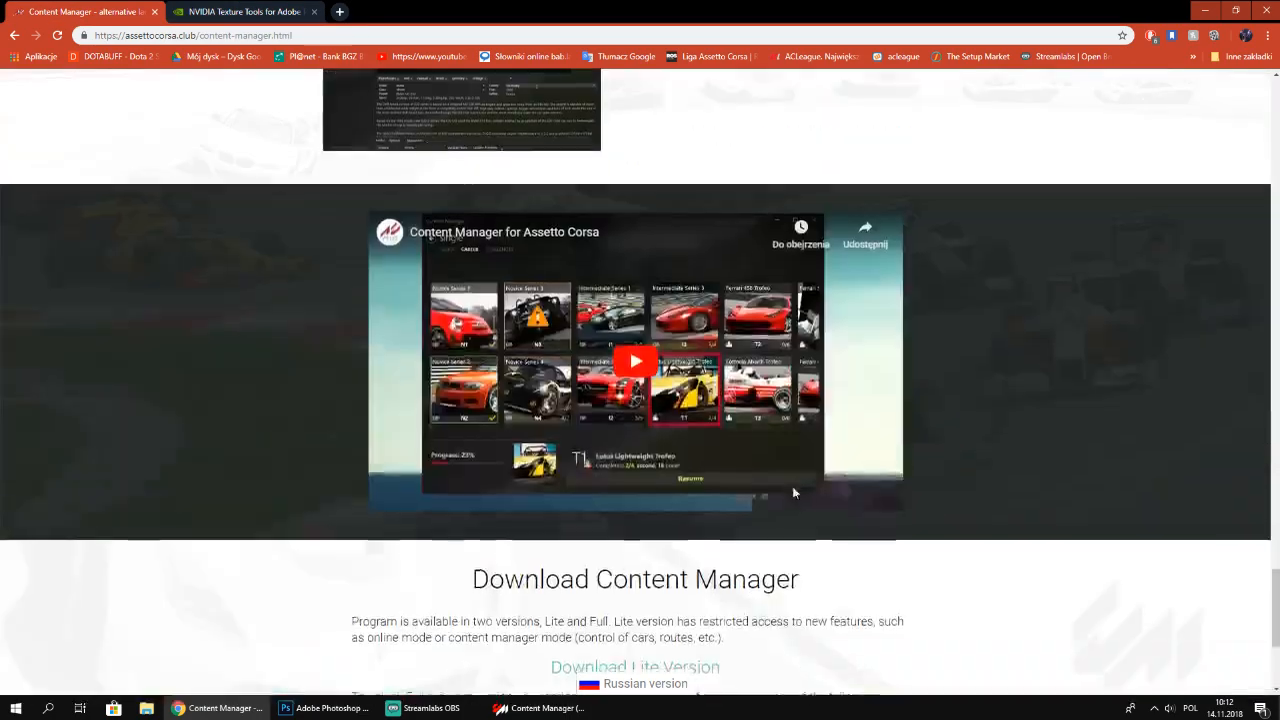
{"action": "scroll", "coordinate": [793, 492], "scroll_direction": "down", "scroll_amount": 3}
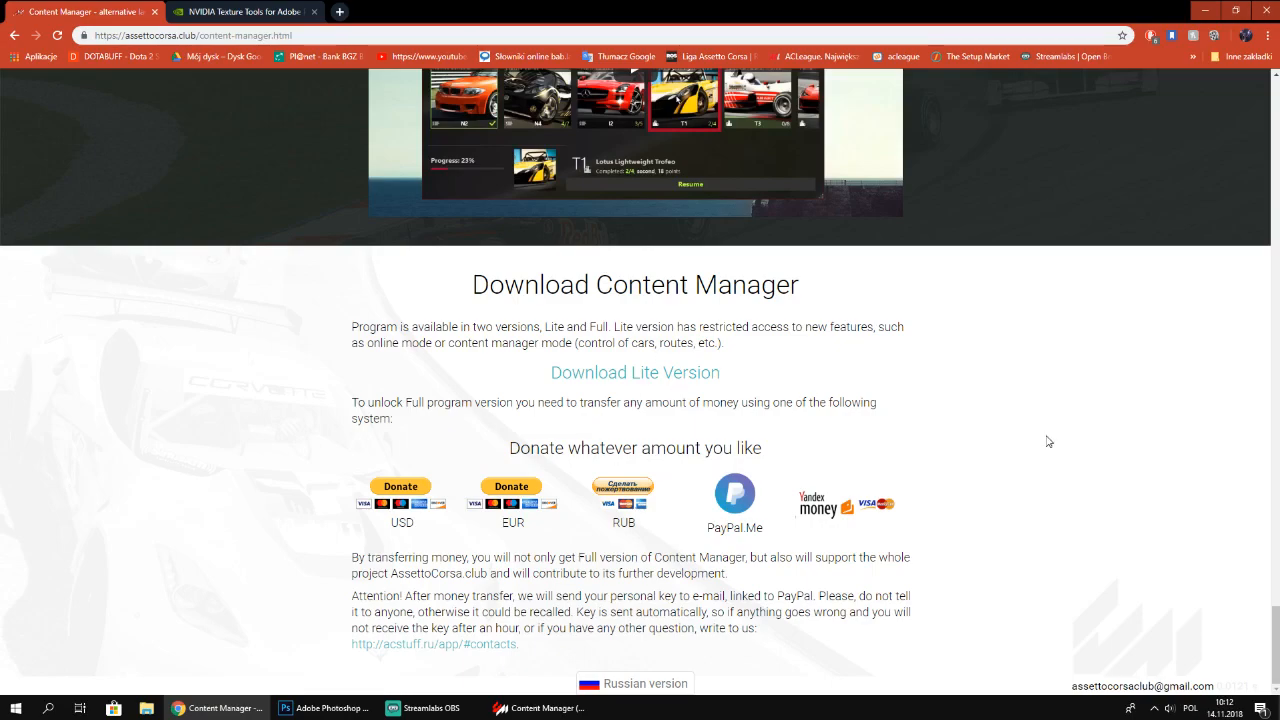
{"action": "scroll", "coordinate": [1104, 462], "scroll_direction": "up", "scroll_amount": 20}
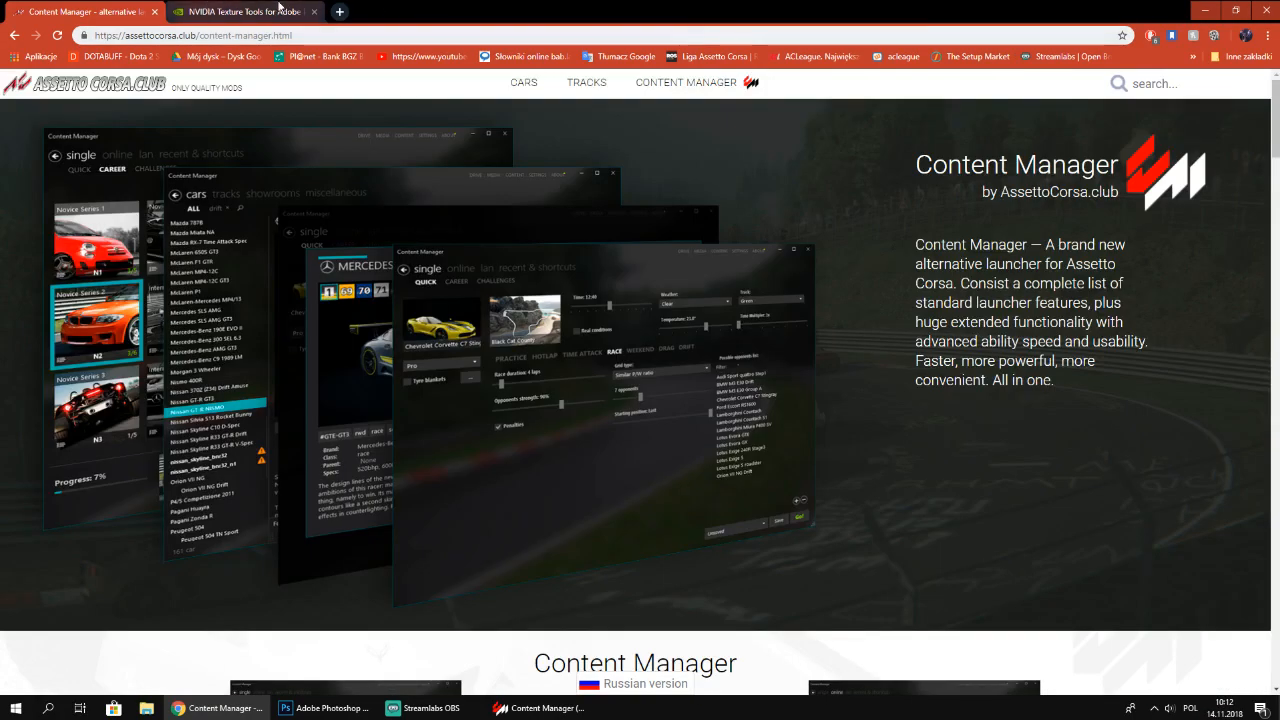
{"action": "left_click", "coordinate": [1205, 9]}
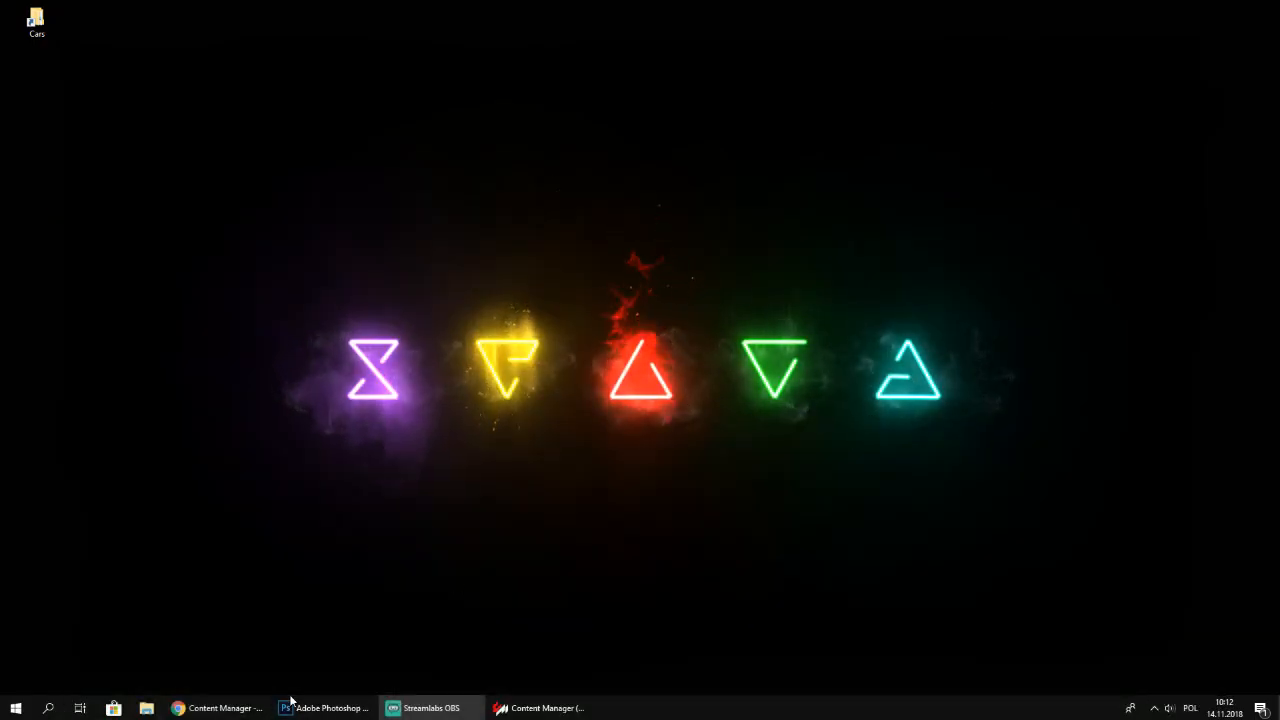
Switch to Content Manager, select the Ferrari F40 in the car list and open it in CM Showroom
{"action": "left_click", "coordinate": [506, 713]}
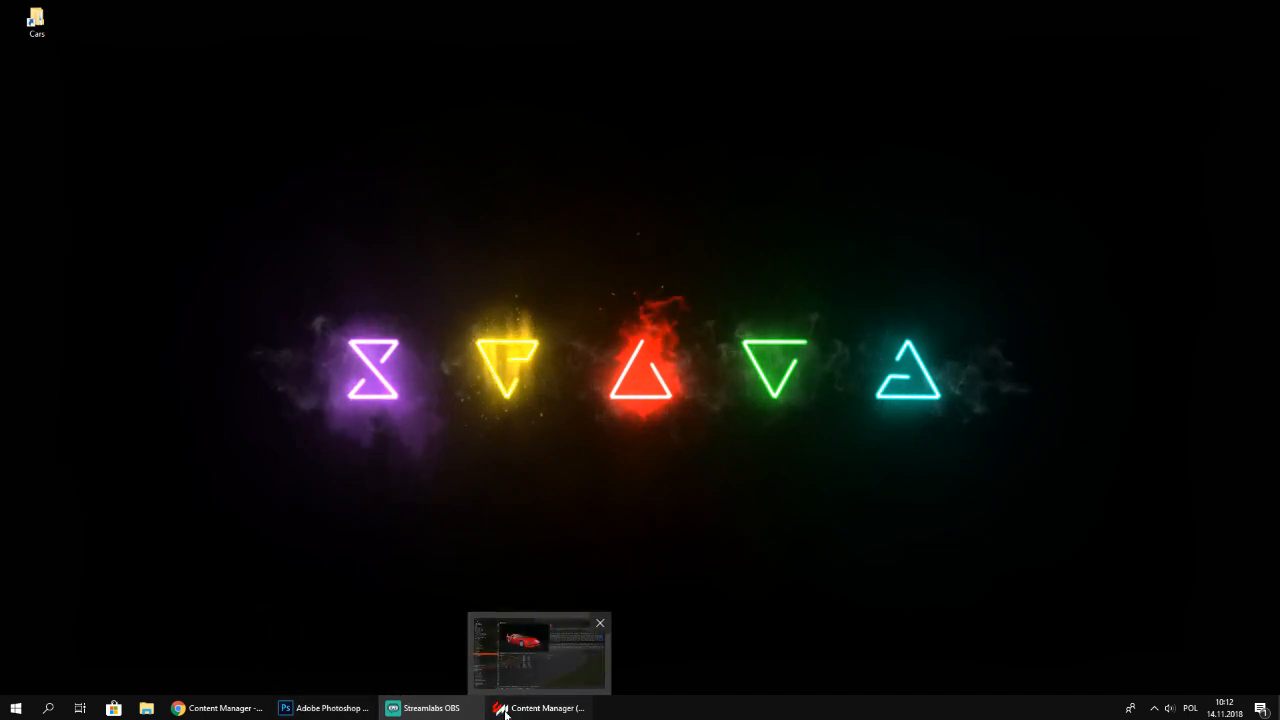
{"action": "left_click", "coordinate": [218, 219]}
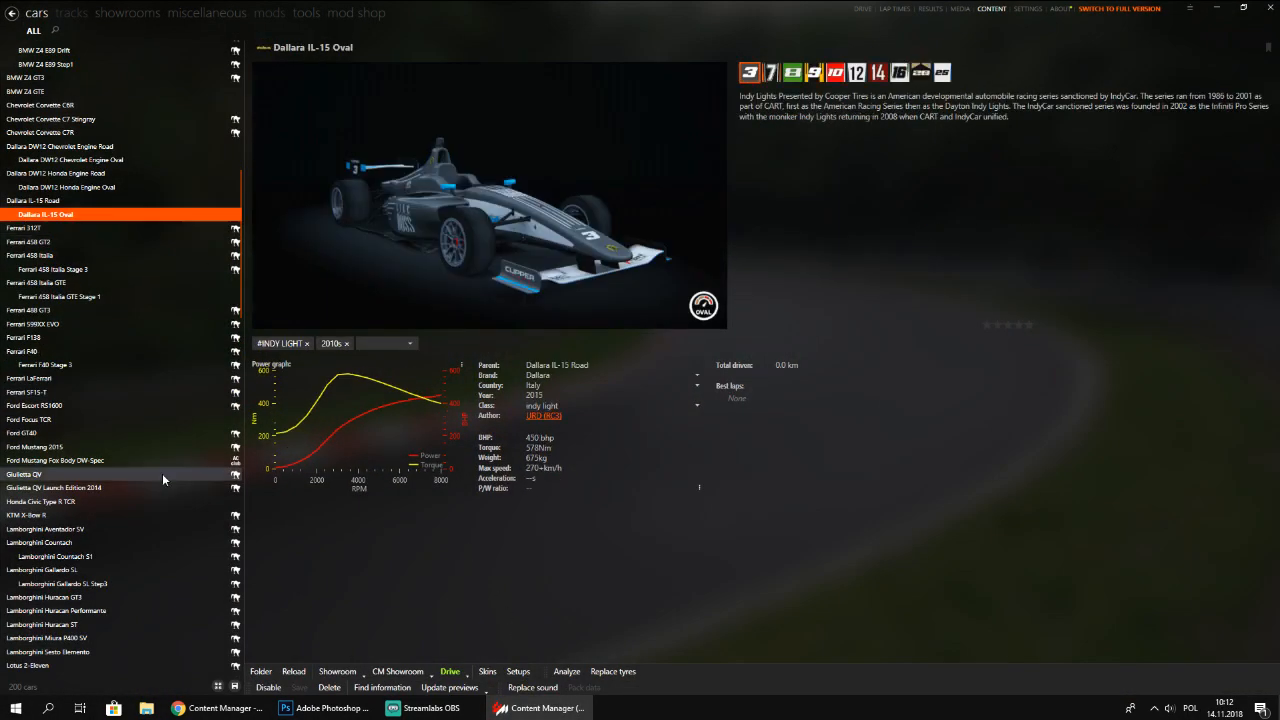
{"action": "left_click", "coordinate": [86, 474]}
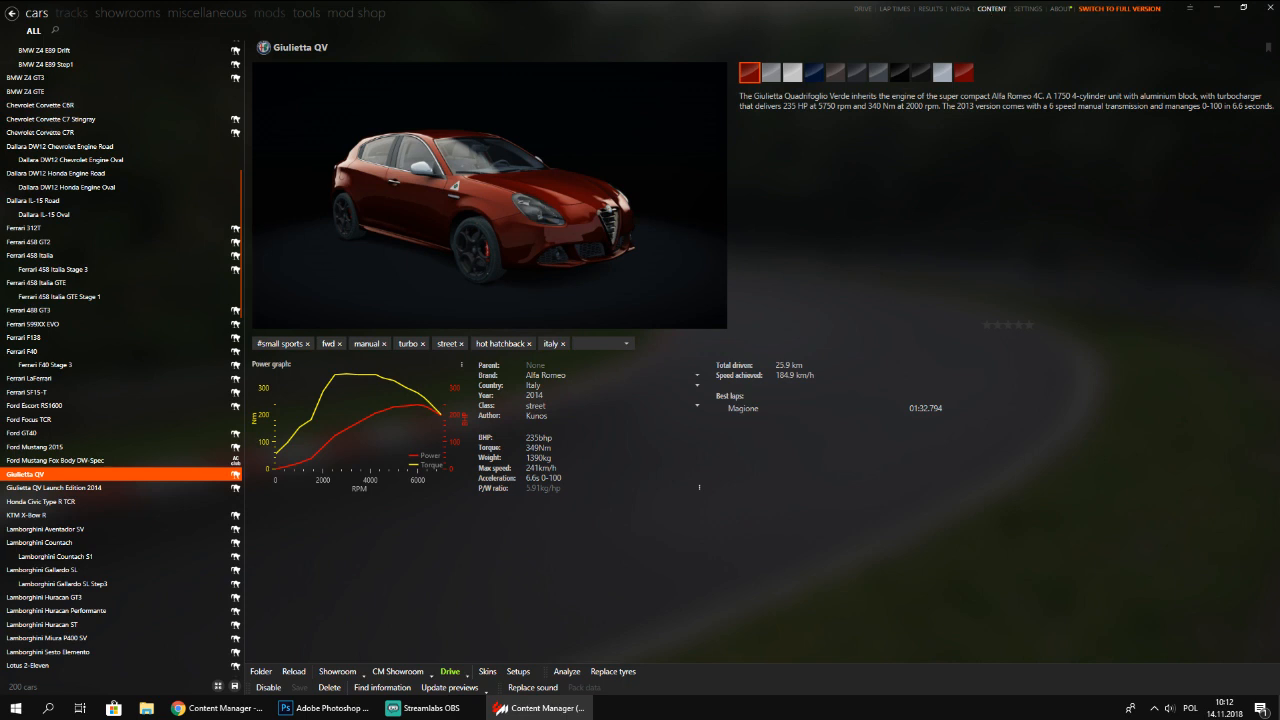
{"action": "left_click", "coordinate": [75, 286]}
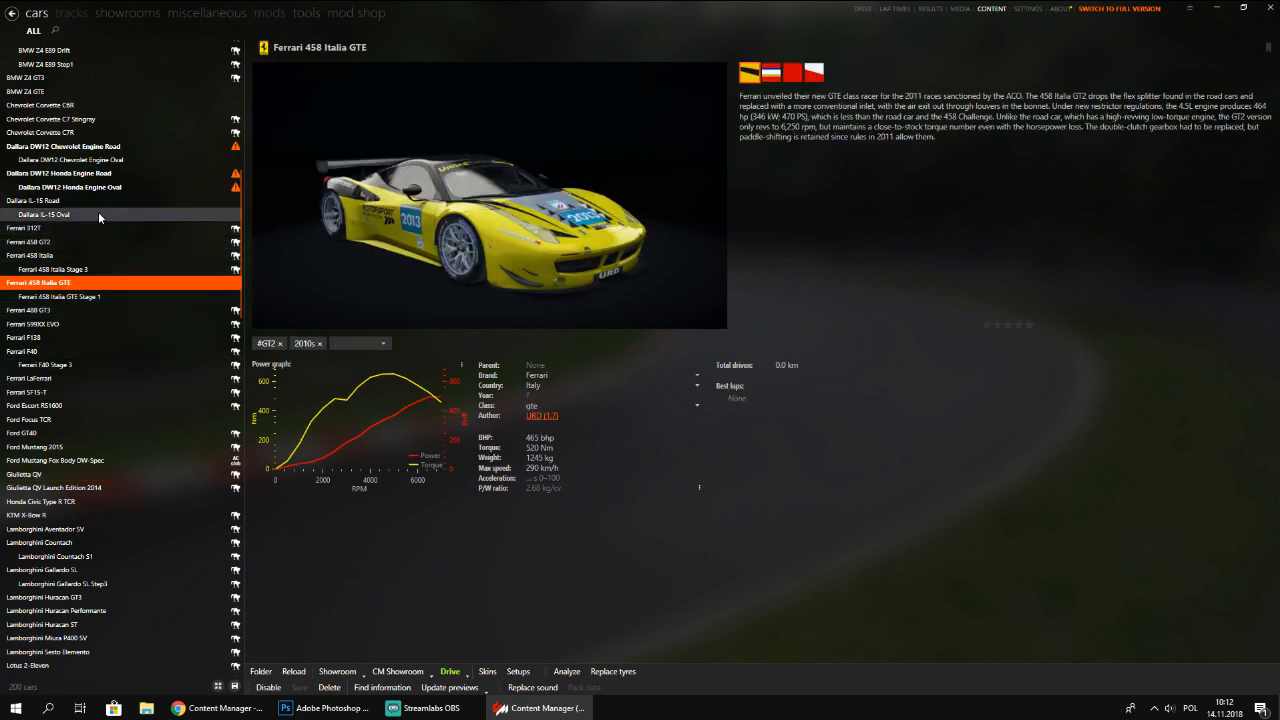
{"action": "left_click", "coordinate": [104, 350]}
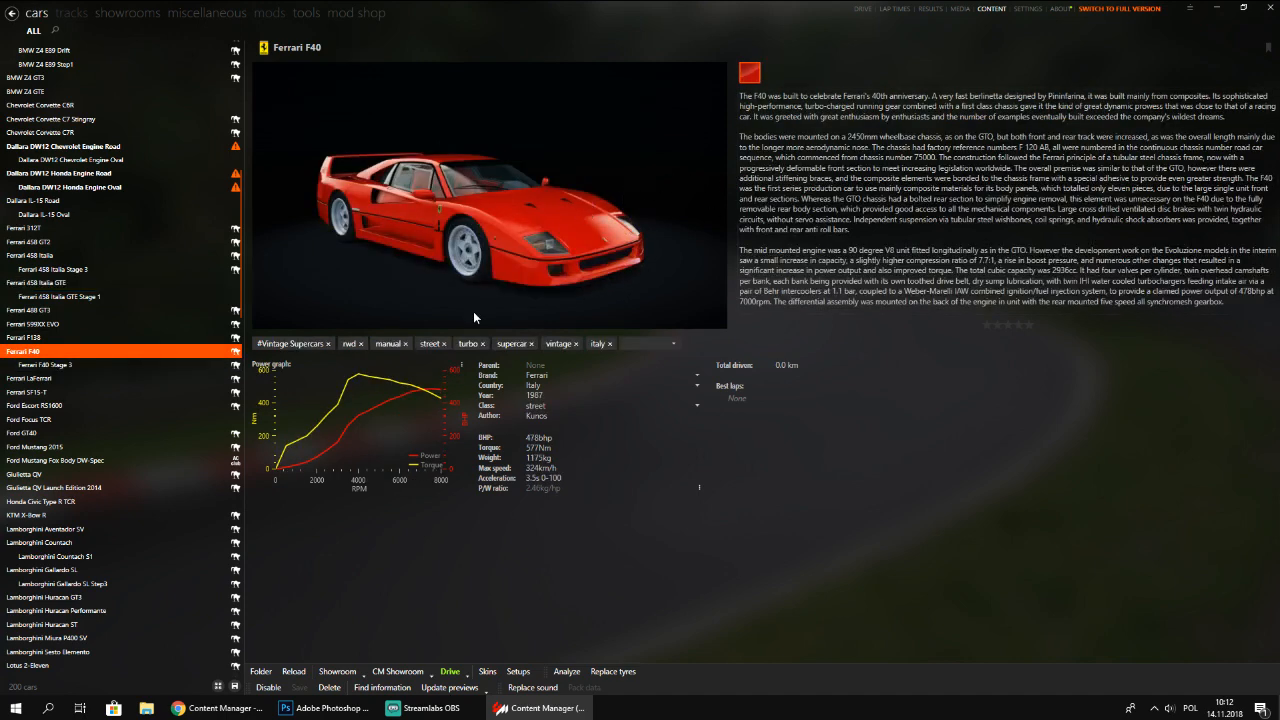
{"action": "left_click", "coordinate": [409, 671]}
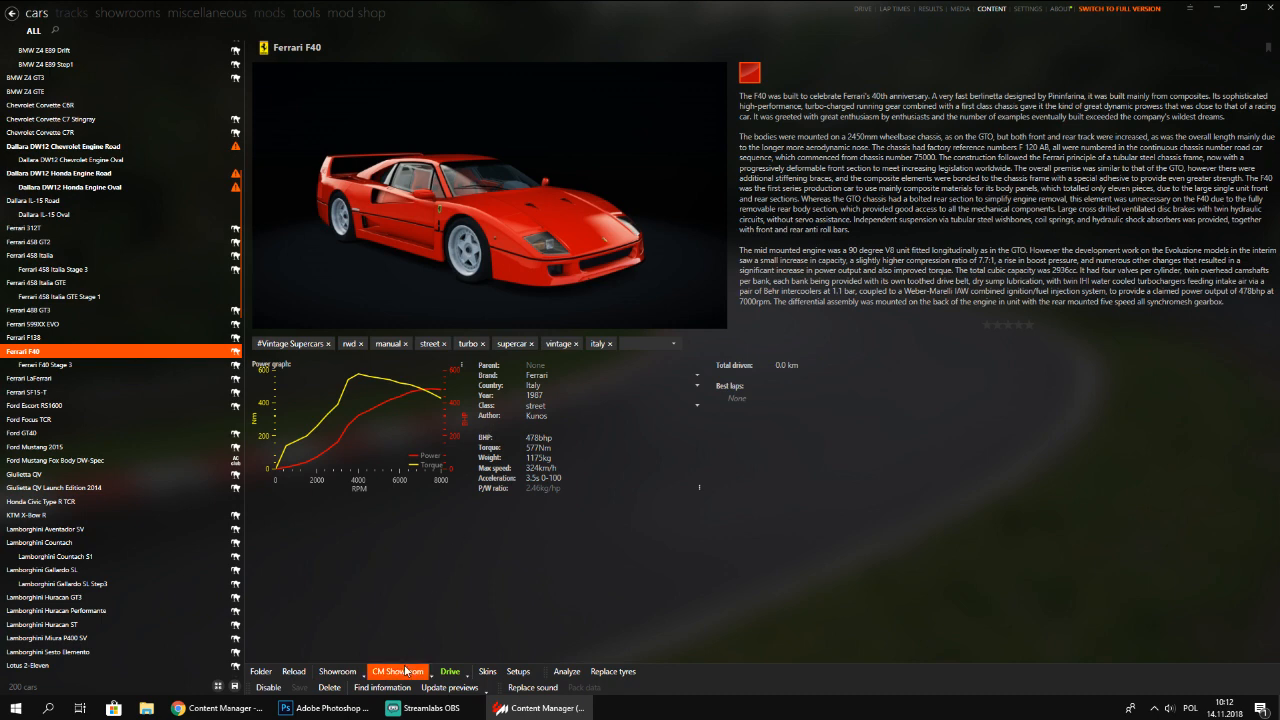
Inspect the Ferrari F40's body and hood meshes in the showroom, leaving the body mesh g_Body_SUB0 selected
{"action": "left_click_drag", "start_coordinate": [800, 398], "coordinate": [755, 366]}
{"action": "left_click", "coordinate": [712, 316]}
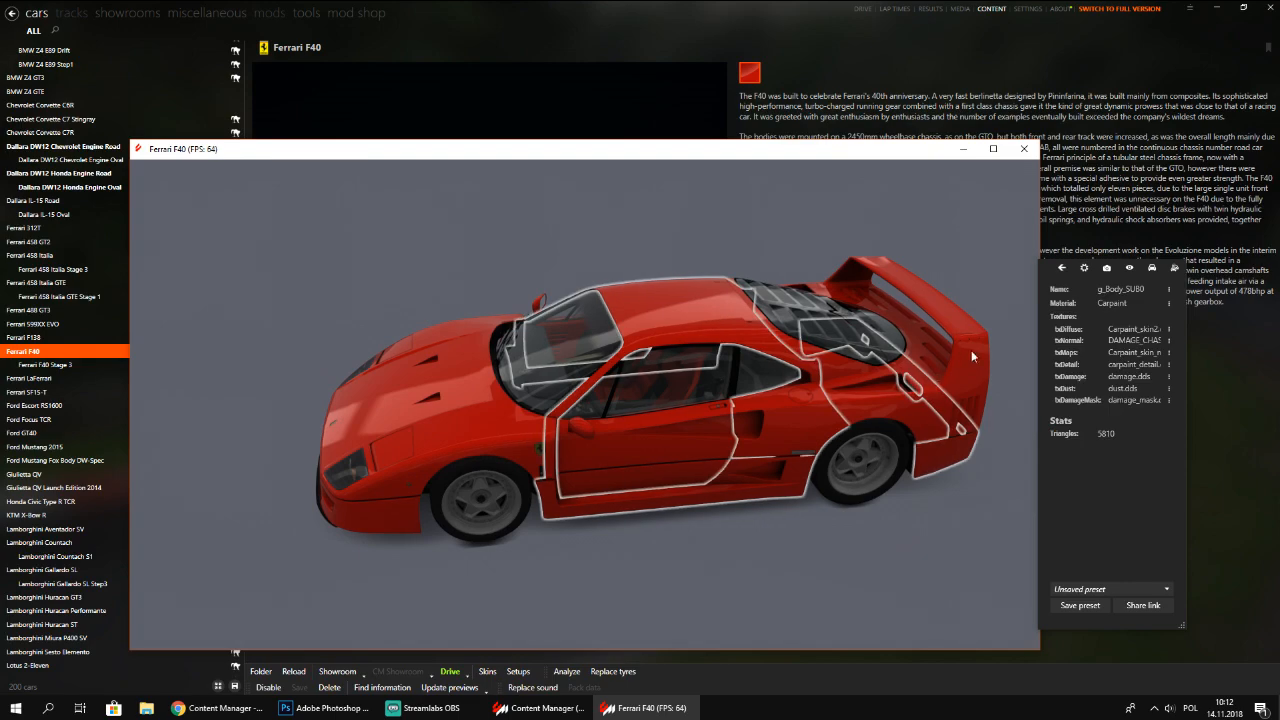
{"action": "left_click_drag", "start_coordinate": [971, 350], "coordinate": [629, 454]}
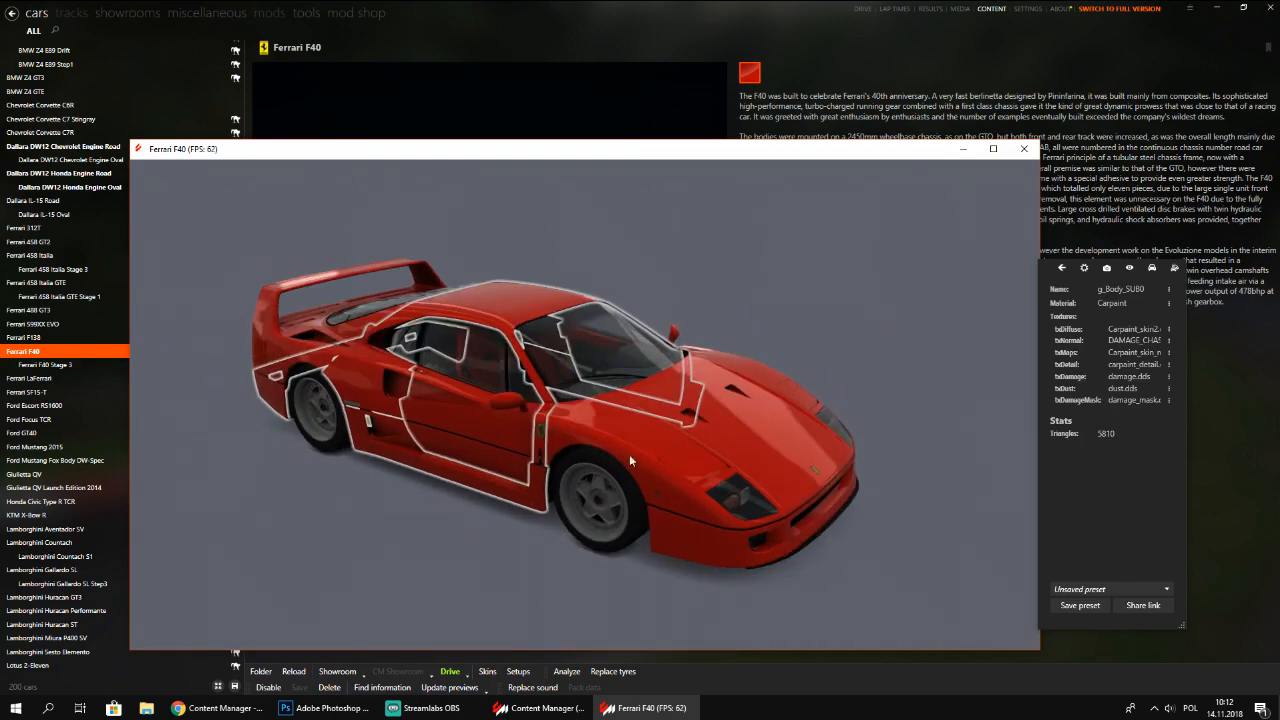
{"action": "left_click", "coordinate": [616, 444]}
{"action": "left_click_drag", "start_coordinate": [927, 382], "coordinate": [572, 420]}
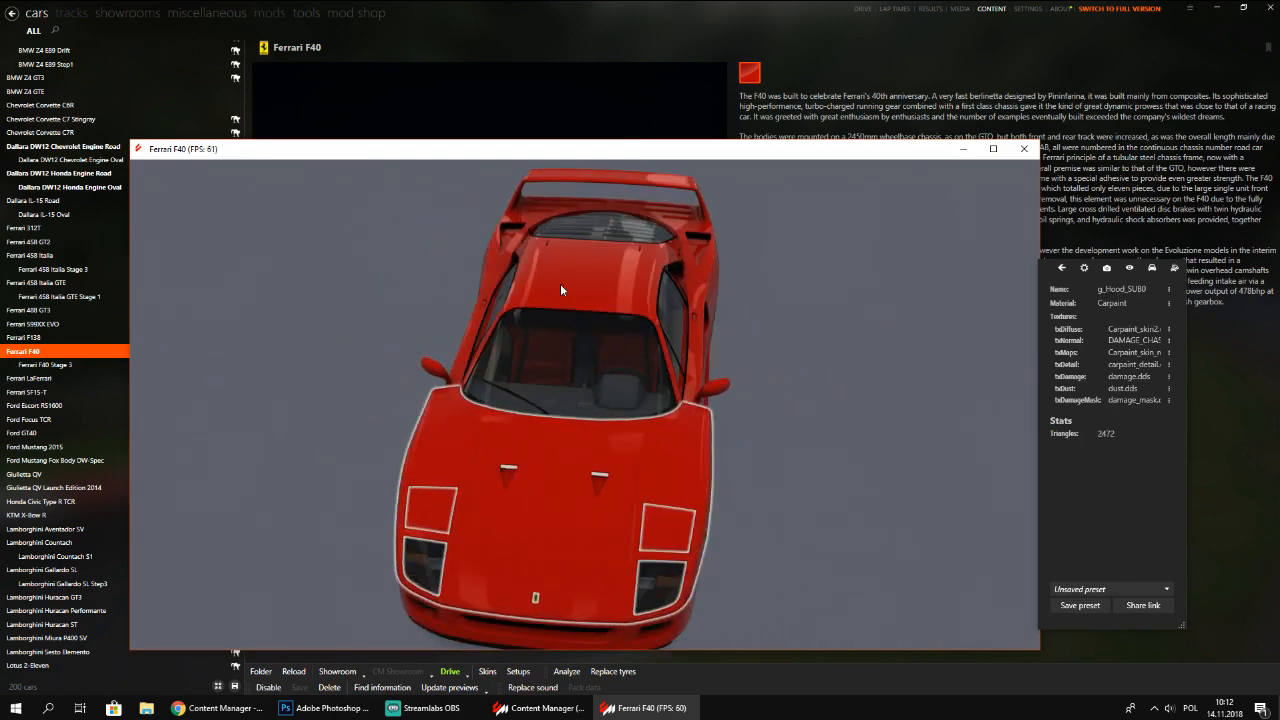
{"action": "left_click", "coordinate": [560, 281]}
{"action": "left_click_drag", "start_coordinate": [815, 400], "coordinate": [800, 335]}
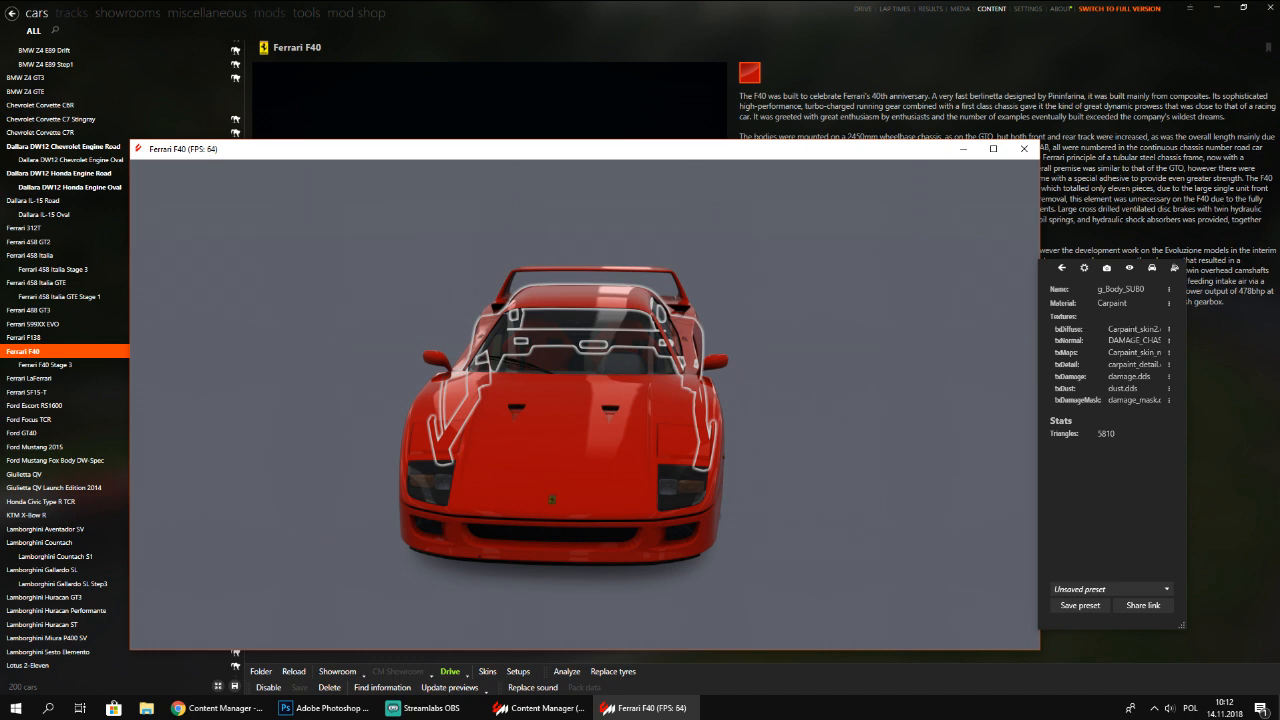
Open the body's diffuse texture Carpaint_skin2.dds and calculate a 512×512 ambient occlusion map for it
{"action": "left_click", "coordinate": [1168, 329]}
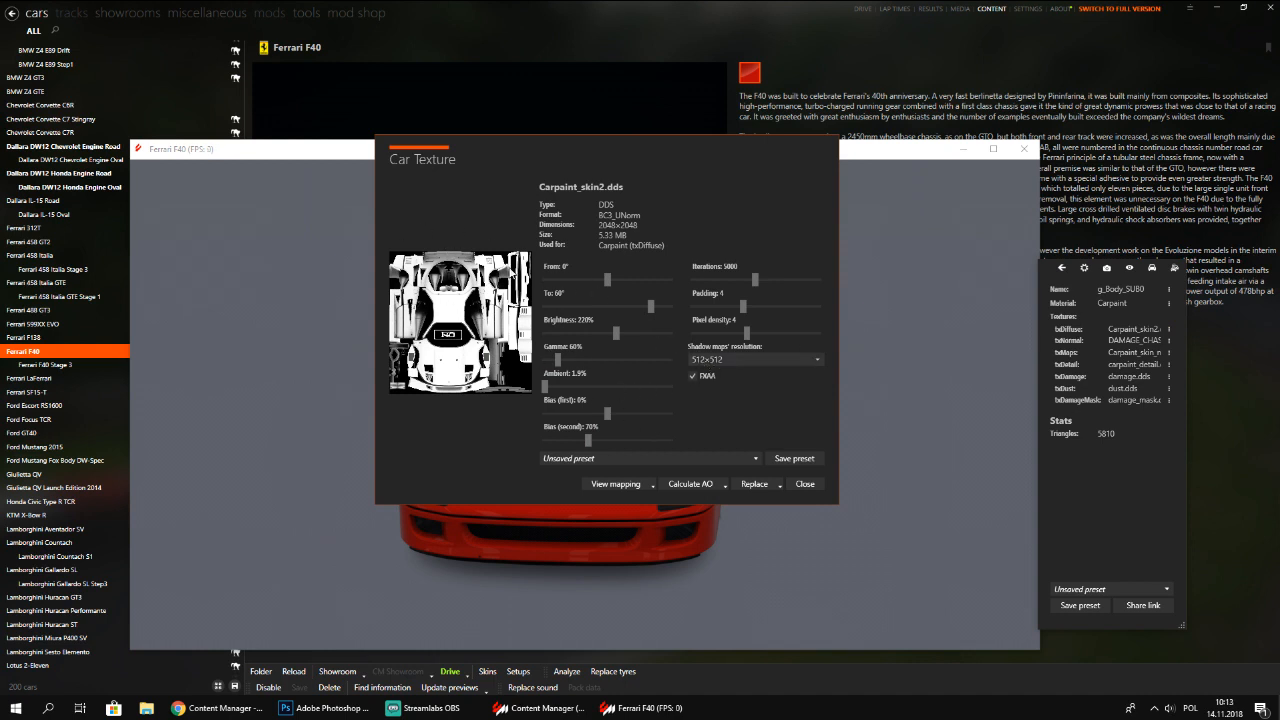
{"action": "left_click", "coordinate": [725, 485]}
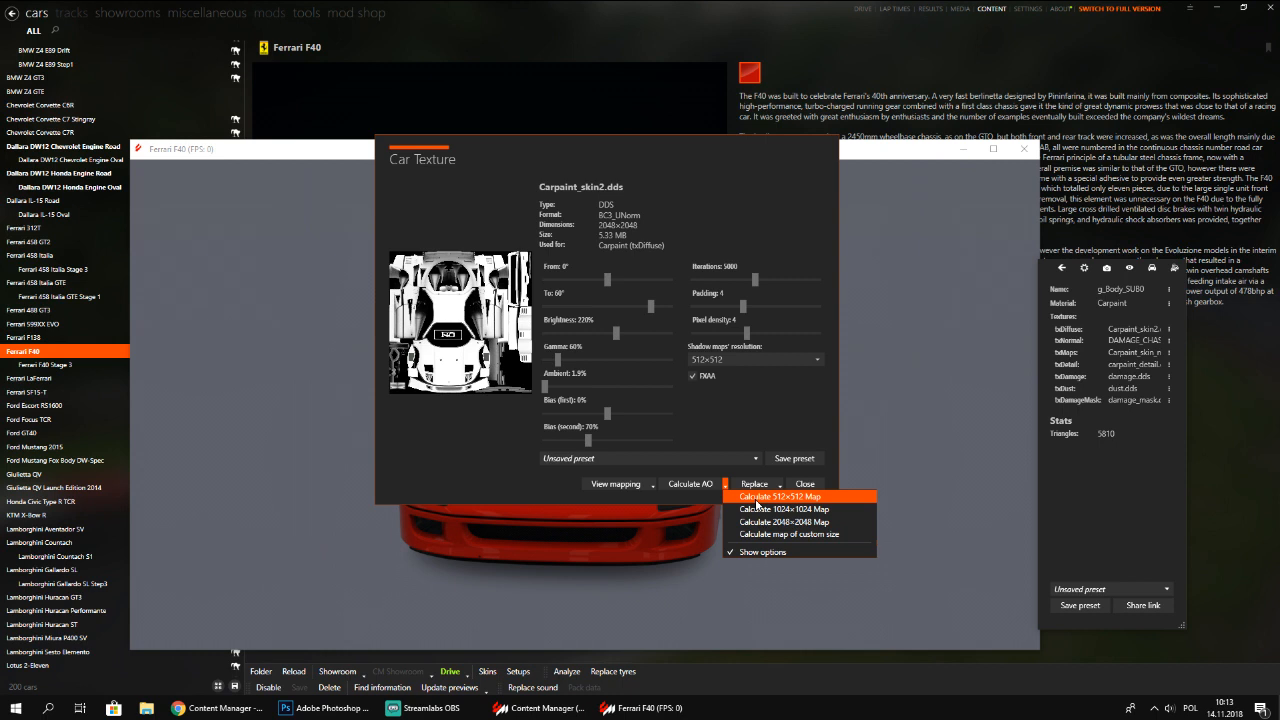
{"action": "left_click", "coordinate": [757, 498]}
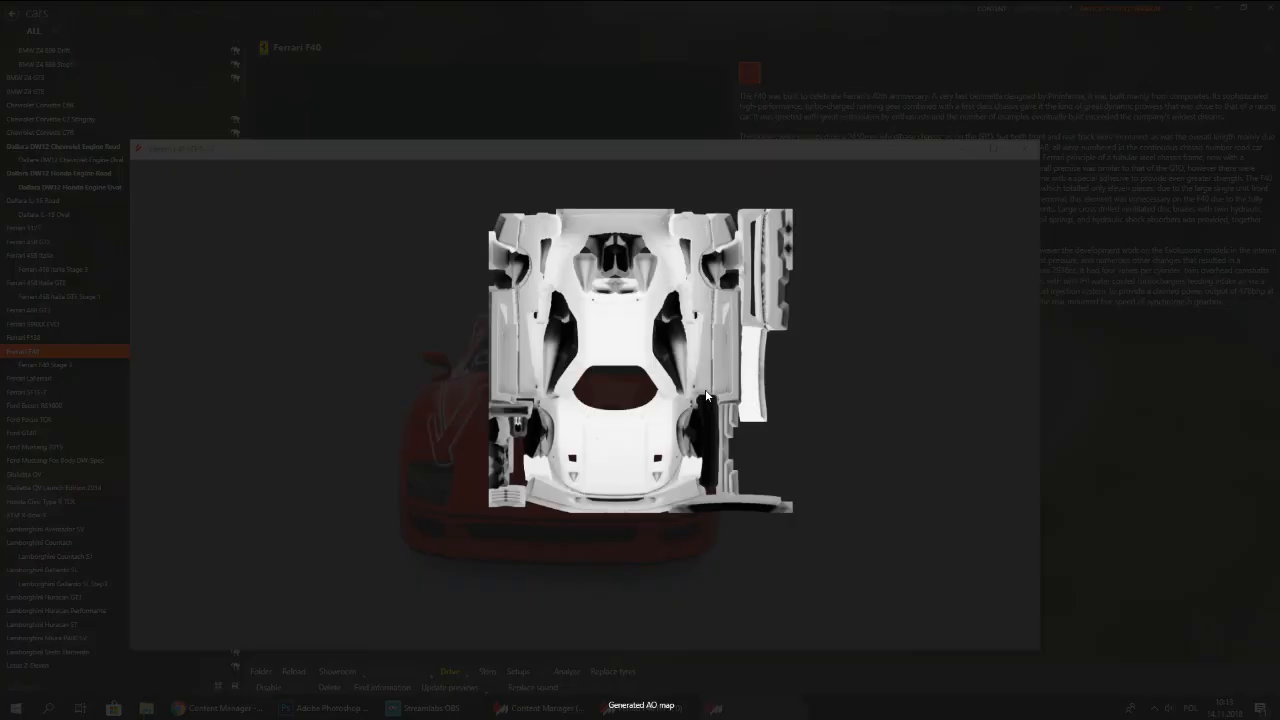
Start exporting the generated AO map and choose the desktop (Pulpit) as its destination
{"action": "left_click", "coordinate": [1250, 699]}
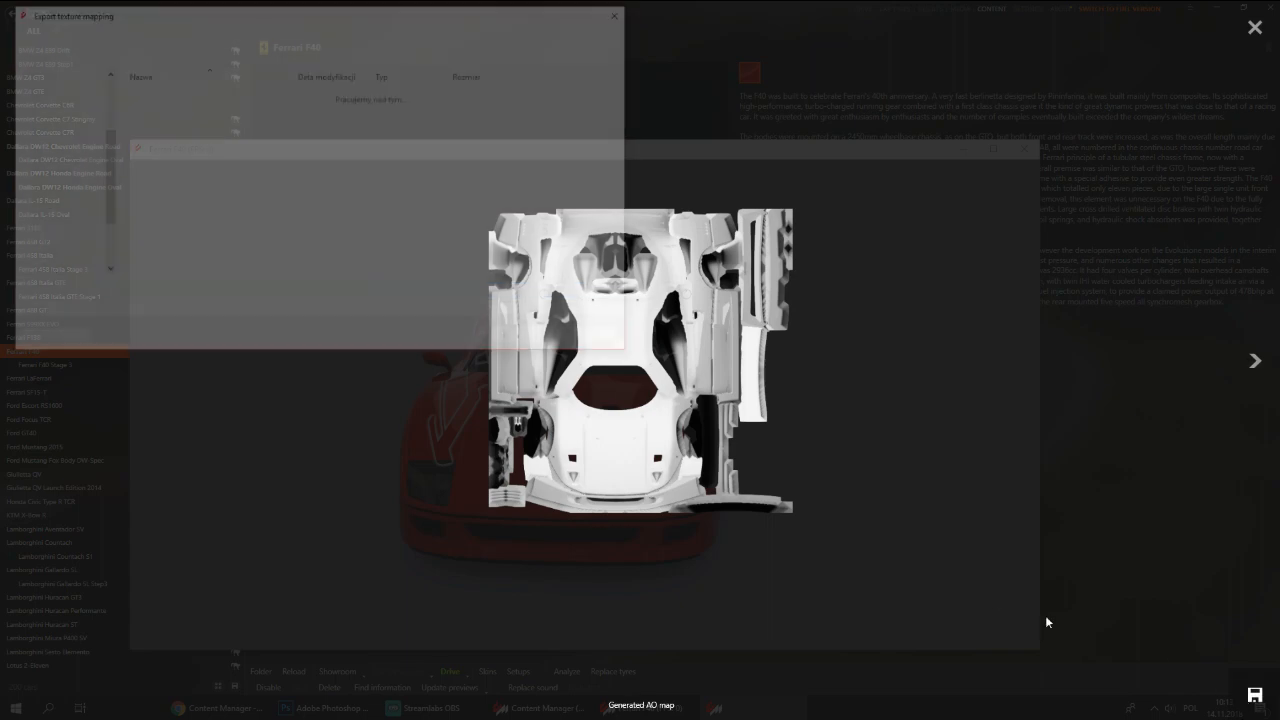
{"action": "left_click", "coordinate": [50, 174]}
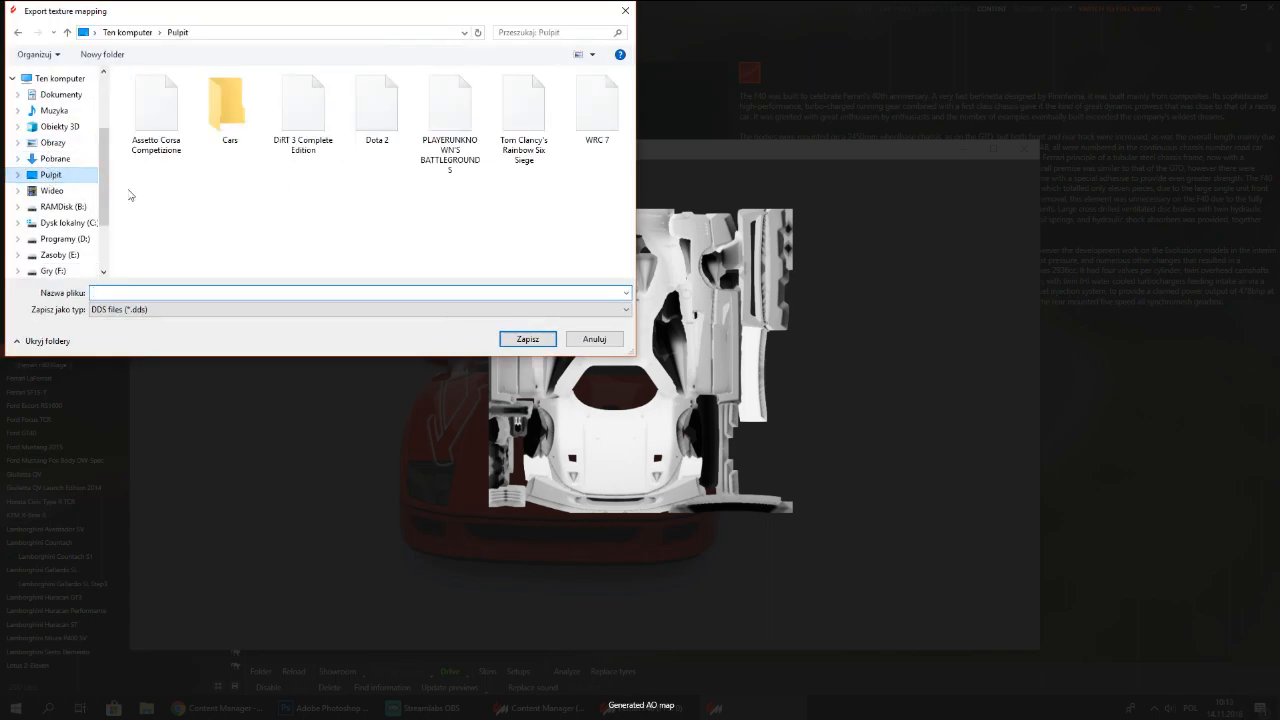
{"action": "right_click", "coordinate": [239, 181]}
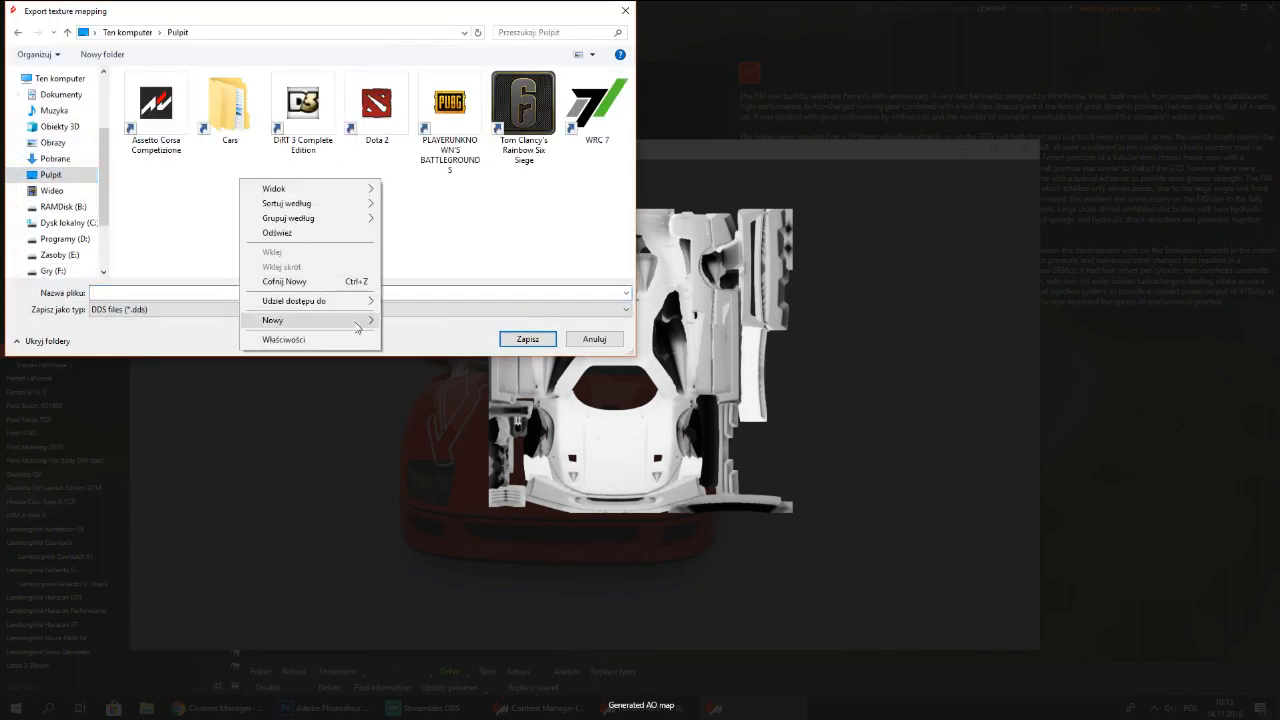
{"action": "mouse_move", "coordinate": [330, 319]}
{"action": "left_click", "coordinate": [414, 325]}
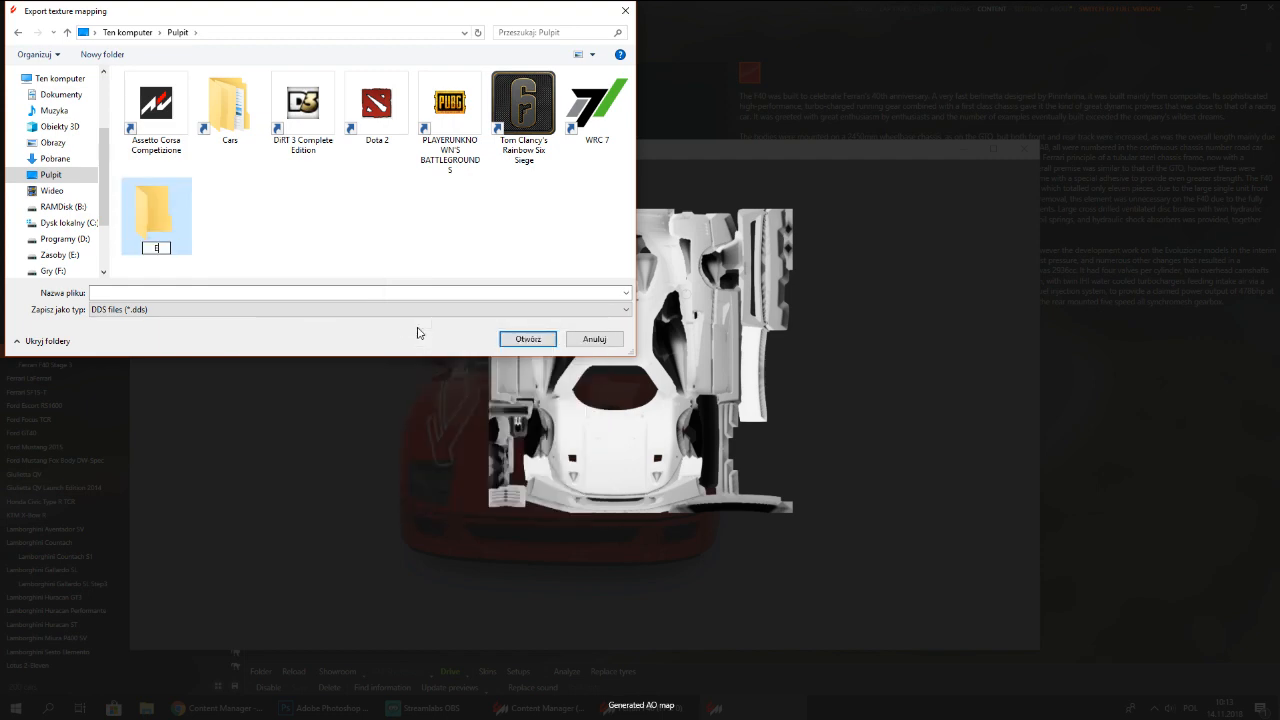
{"action": "key", "text": "Return"}
{"action": "key", "text": "Delete"}
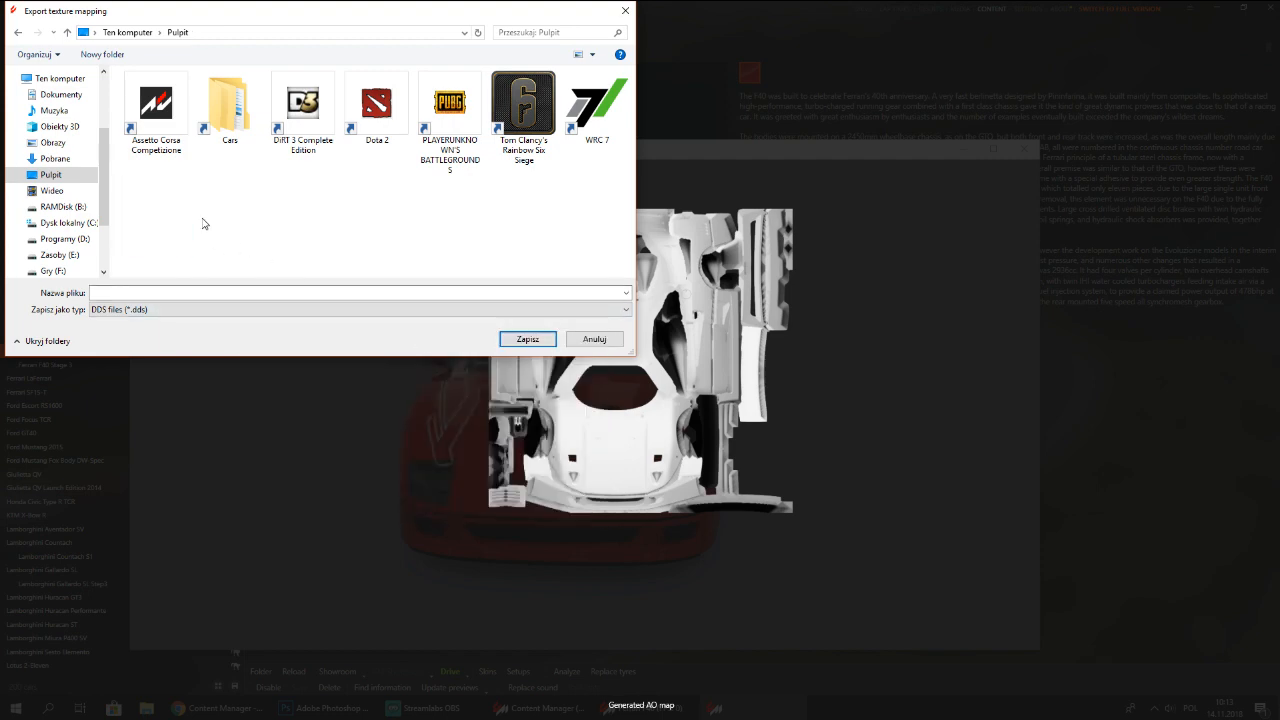
Save the AO map as a DDS file named skin and close the map preview and the texture dialog
{"action": "left_click", "coordinate": [182, 293]}
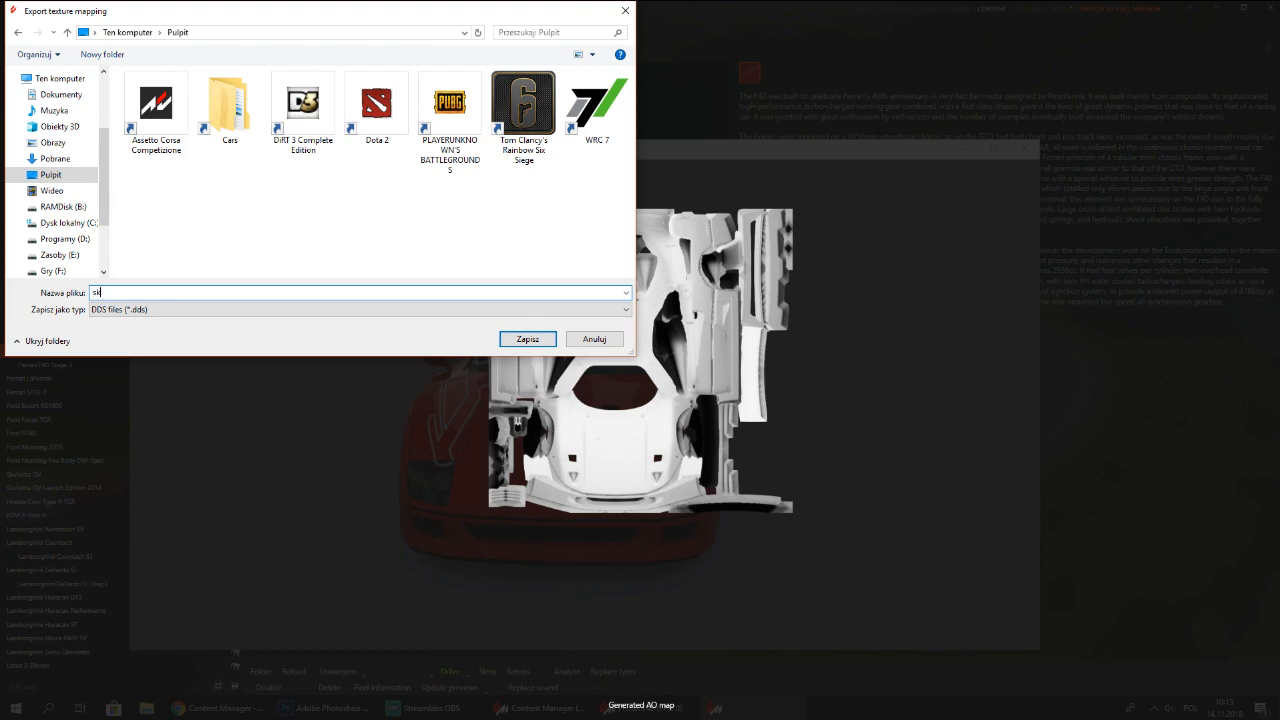
{"action": "left_click", "coordinate": [528, 339]}
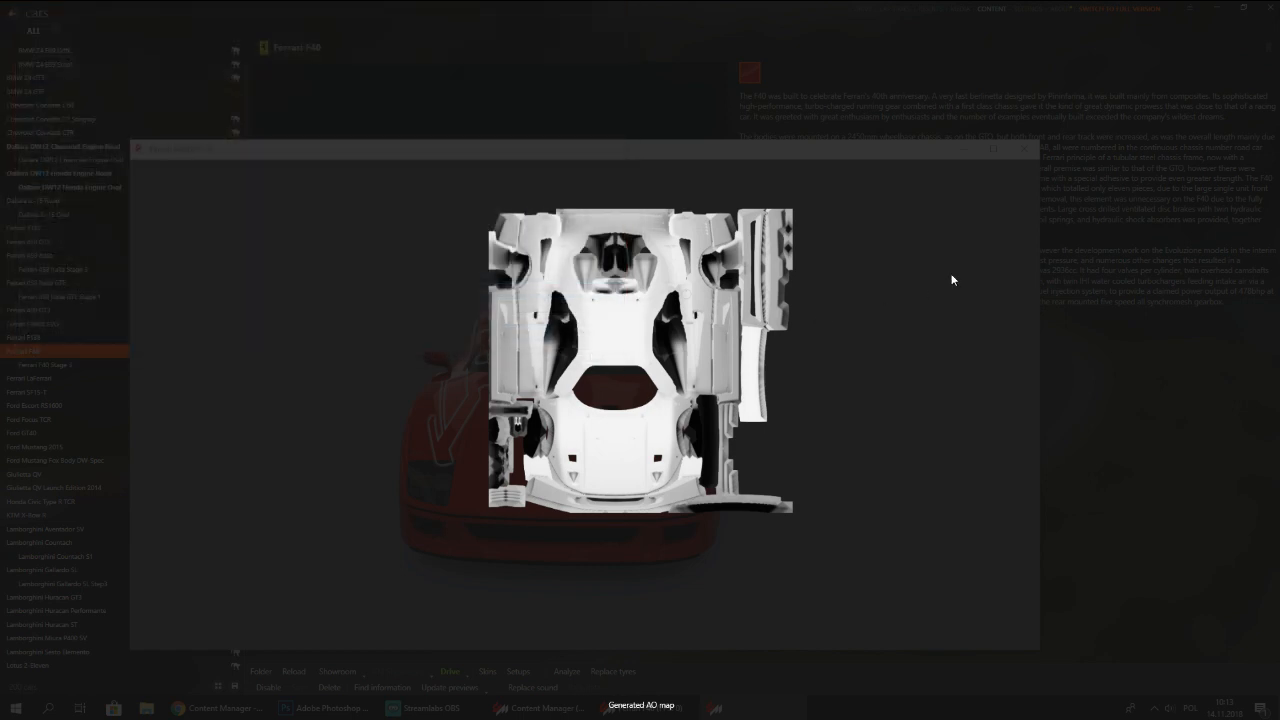
{"action": "left_click", "coordinate": [1255, 26]}
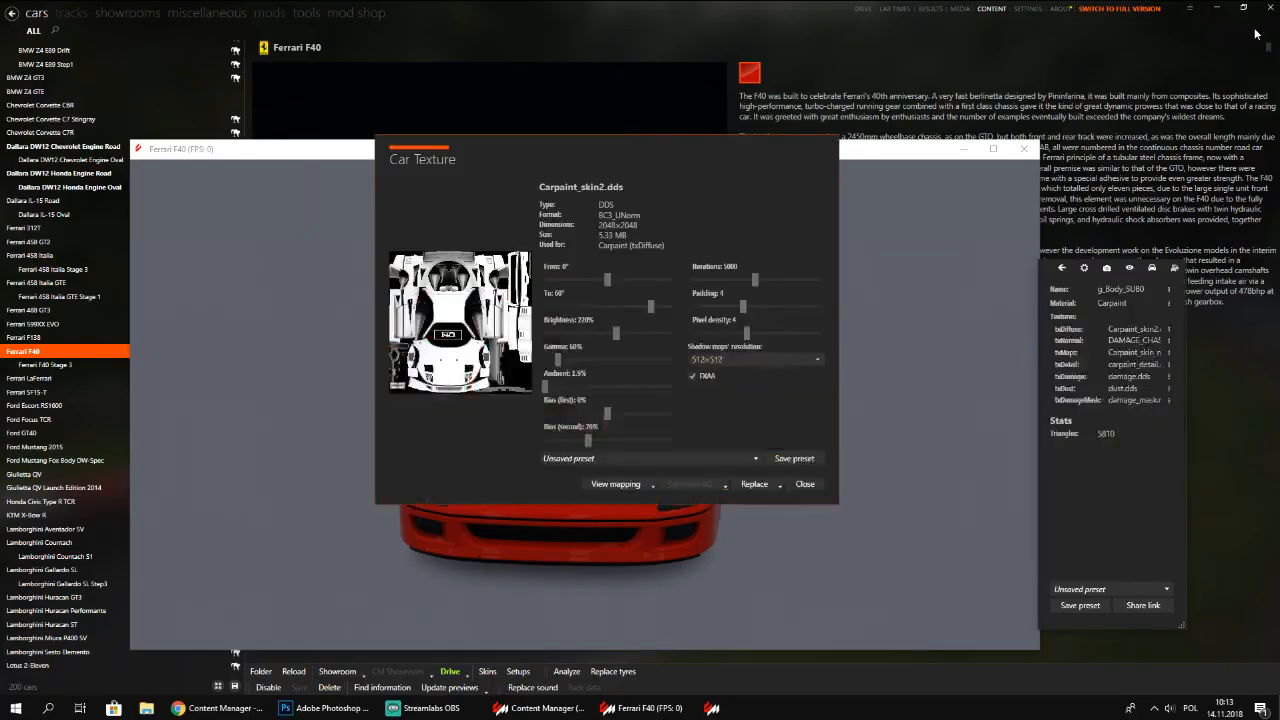
{"action": "left_click", "coordinate": [806, 484]}
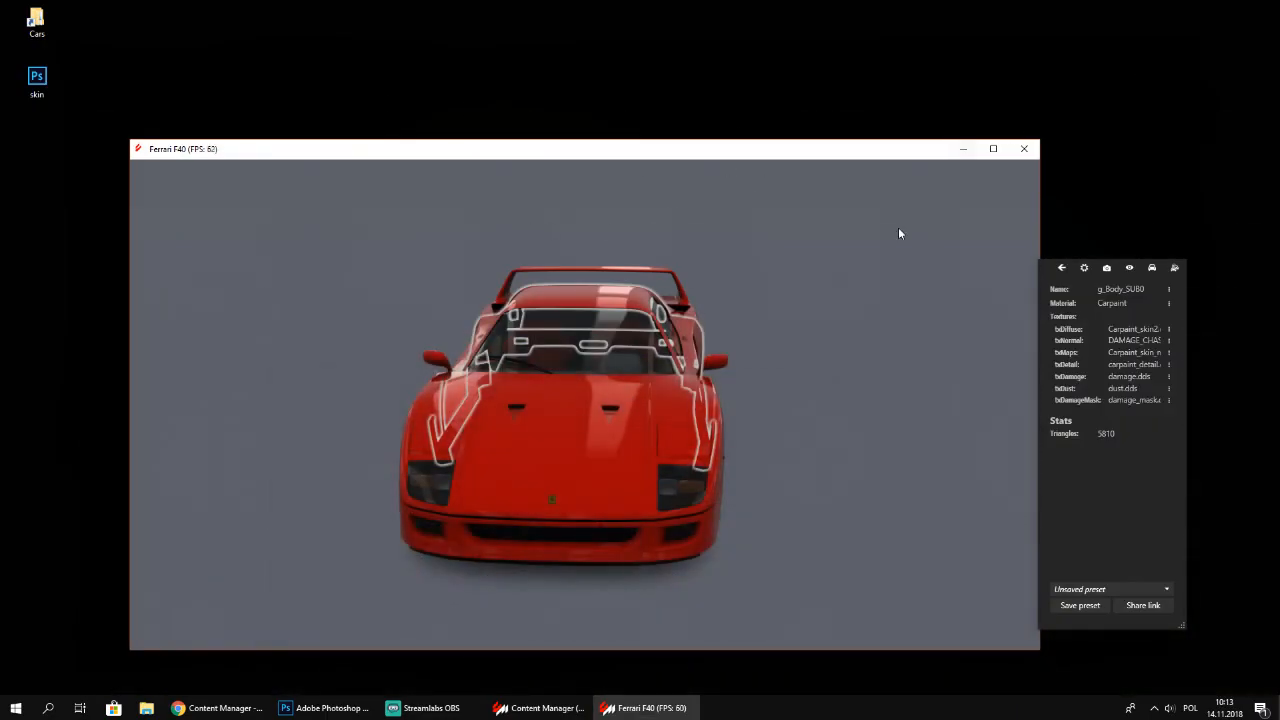
Return to the Content Manager car list and open the Ferrari F40's content folder in File Explorer
{"action": "left_click", "coordinate": [538, 708]}
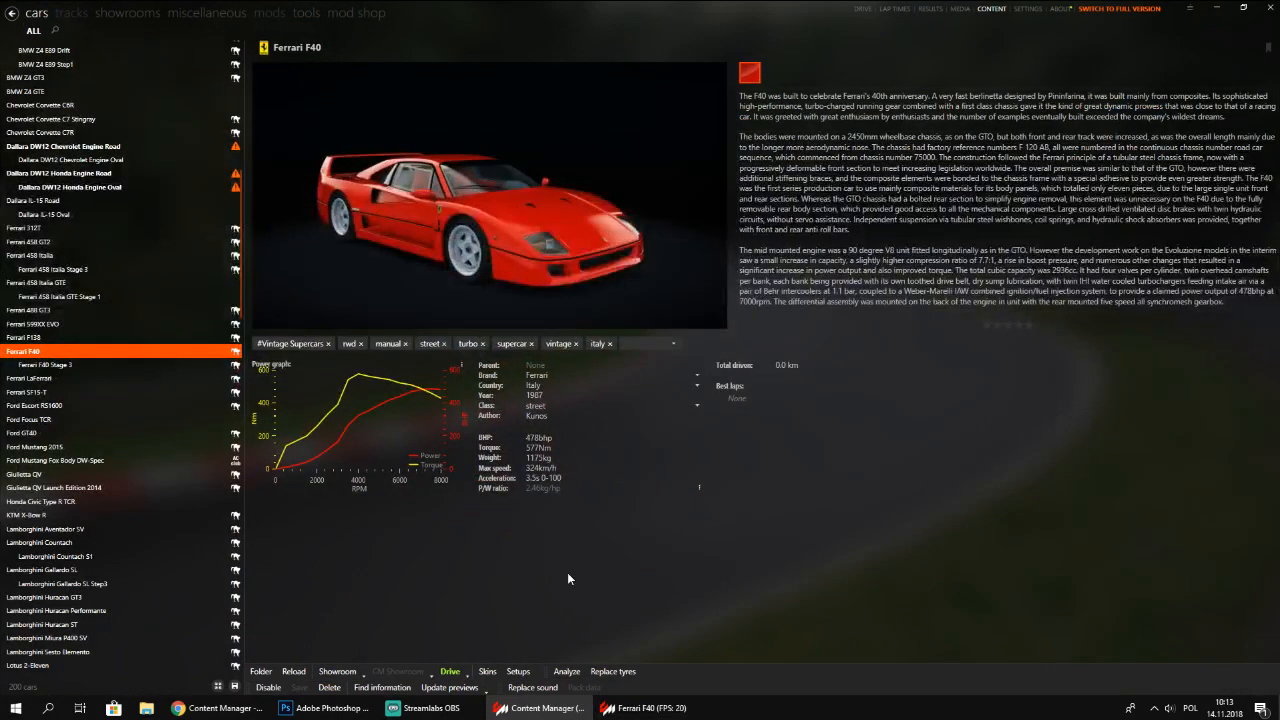
{"action": "left_click", "coordinate": [264, 672]}
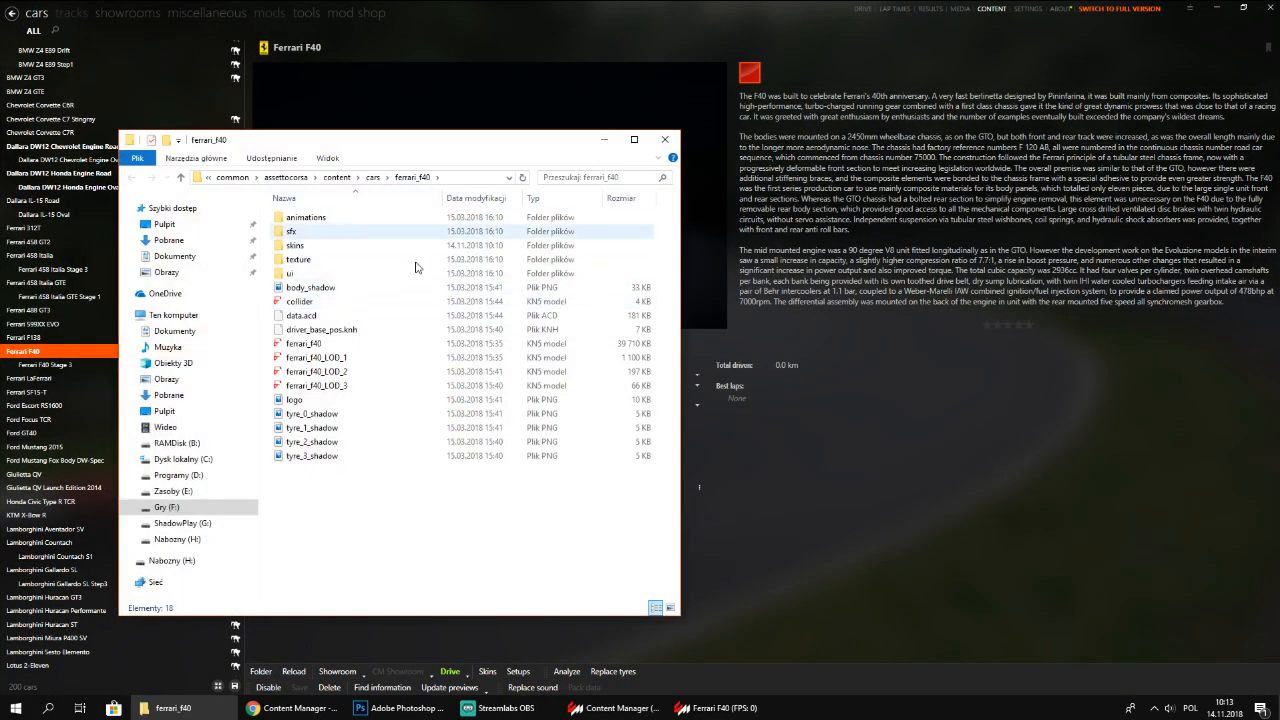
Create a folder named Dark Blue inside the Ferrari F40's skins folder
{"action": "left_click_drag", "start_coordinate": [561, 143], "coordinate": [875, 120]}
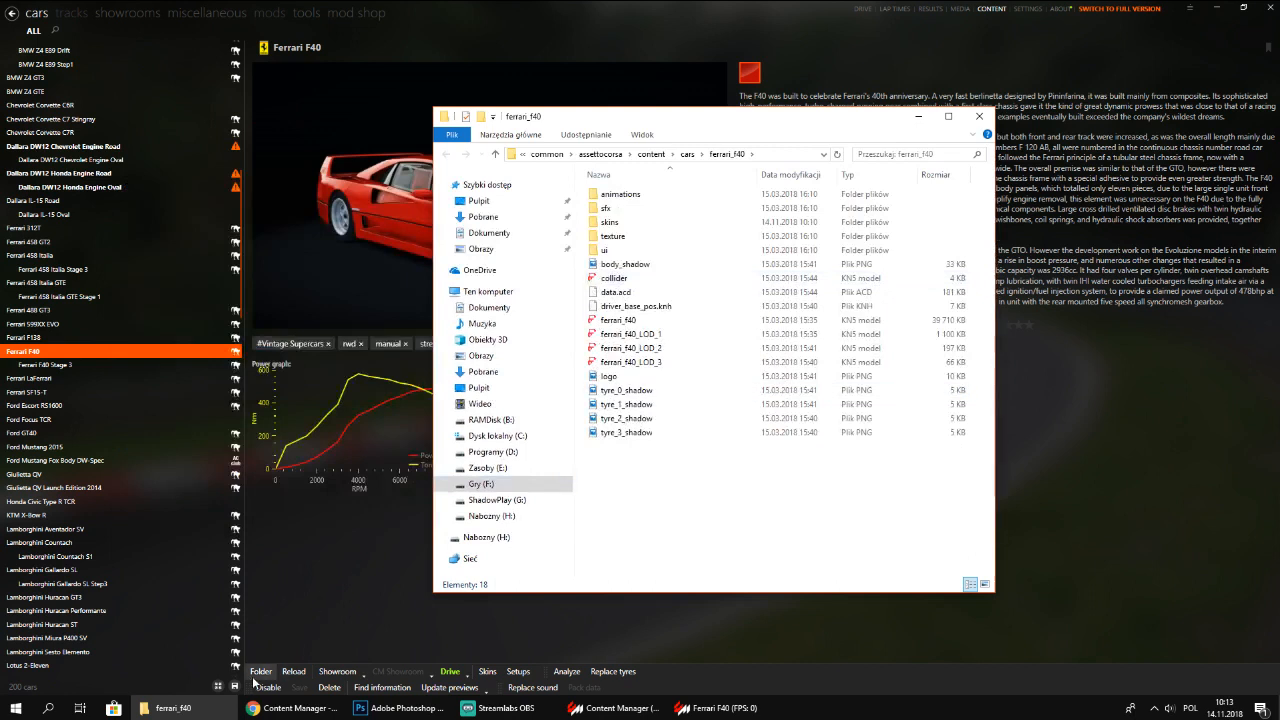
{"action": "double_click", "coordinate": [637, 222]}
{"action": "right_click", "coordinate": [665, 316]}
{"action": "mouse_move", "coordinate": [783, 485]}
{"action": "left_click", "coordinate": [850, 475]}
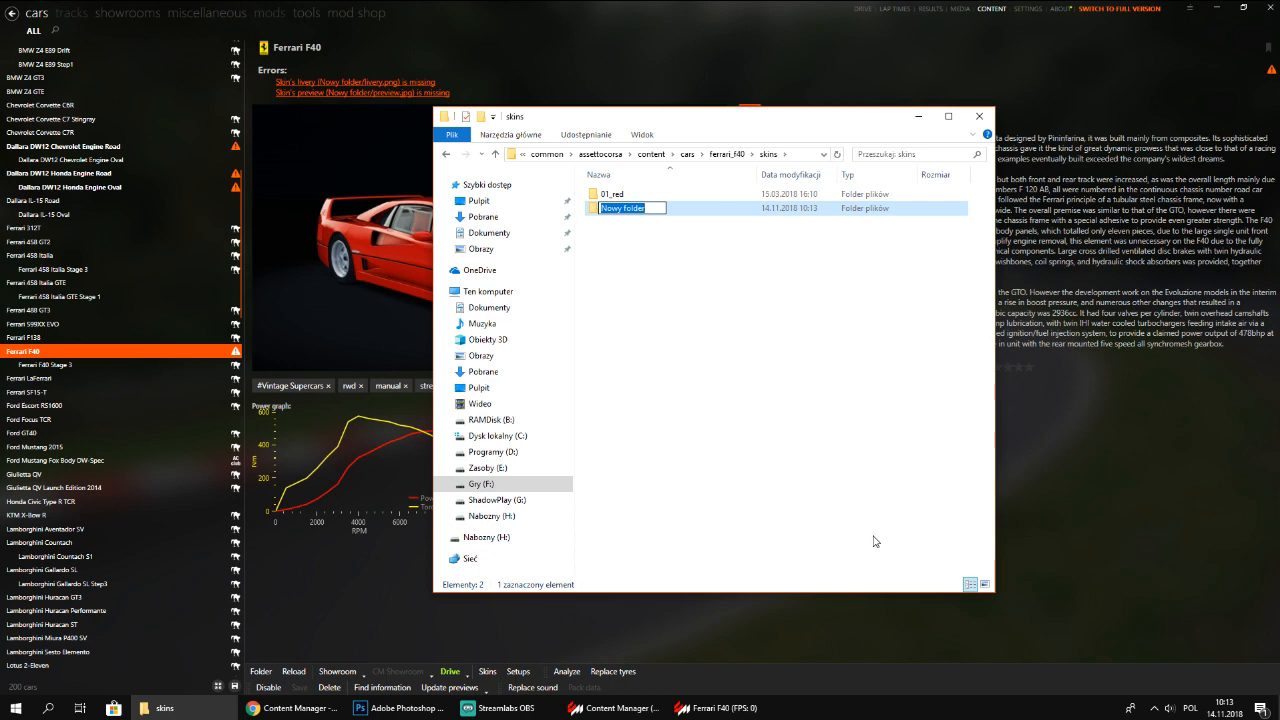
{"action": "type", "text": "Dark Blue"}
{"action": "key", "text": "Return"}
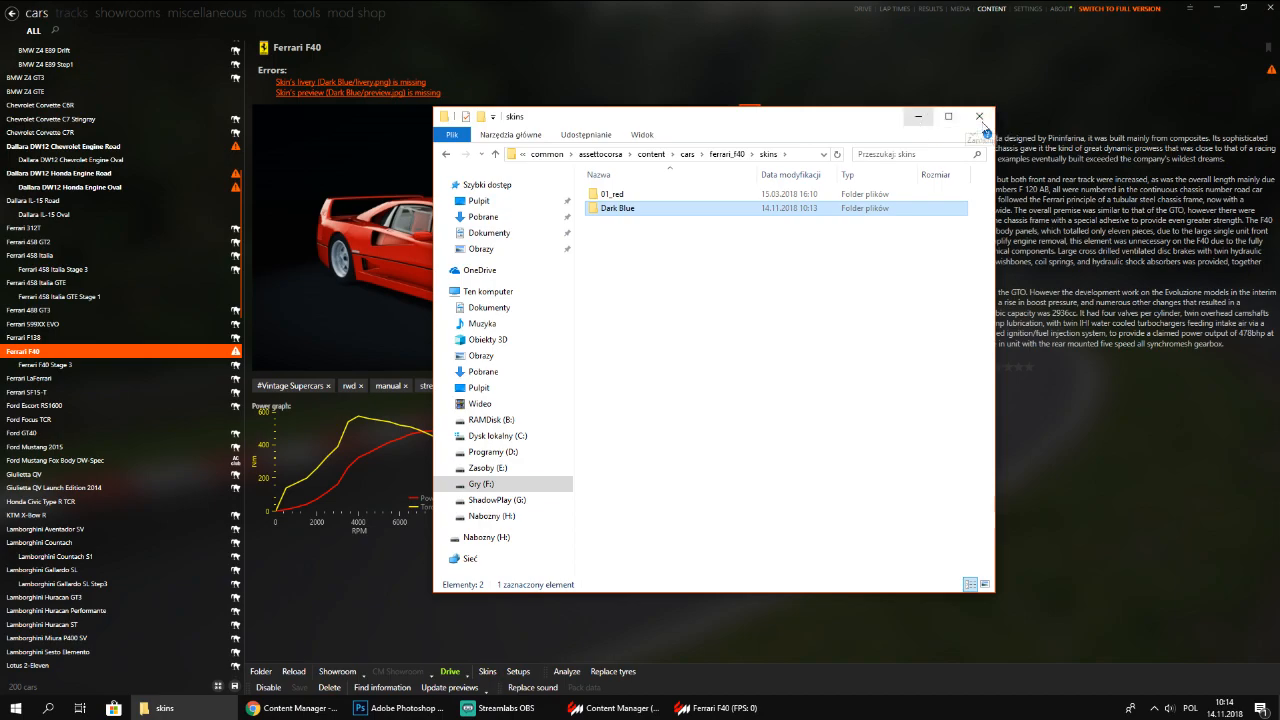
Close File Explorer, minimize Content Manager, and open the skin file from the desktop in a maximized Photoshop window
{"action": "left_click", "coordinate": [979, 117]}
{"action": "left_click", "coordinate": [1214, 9]}
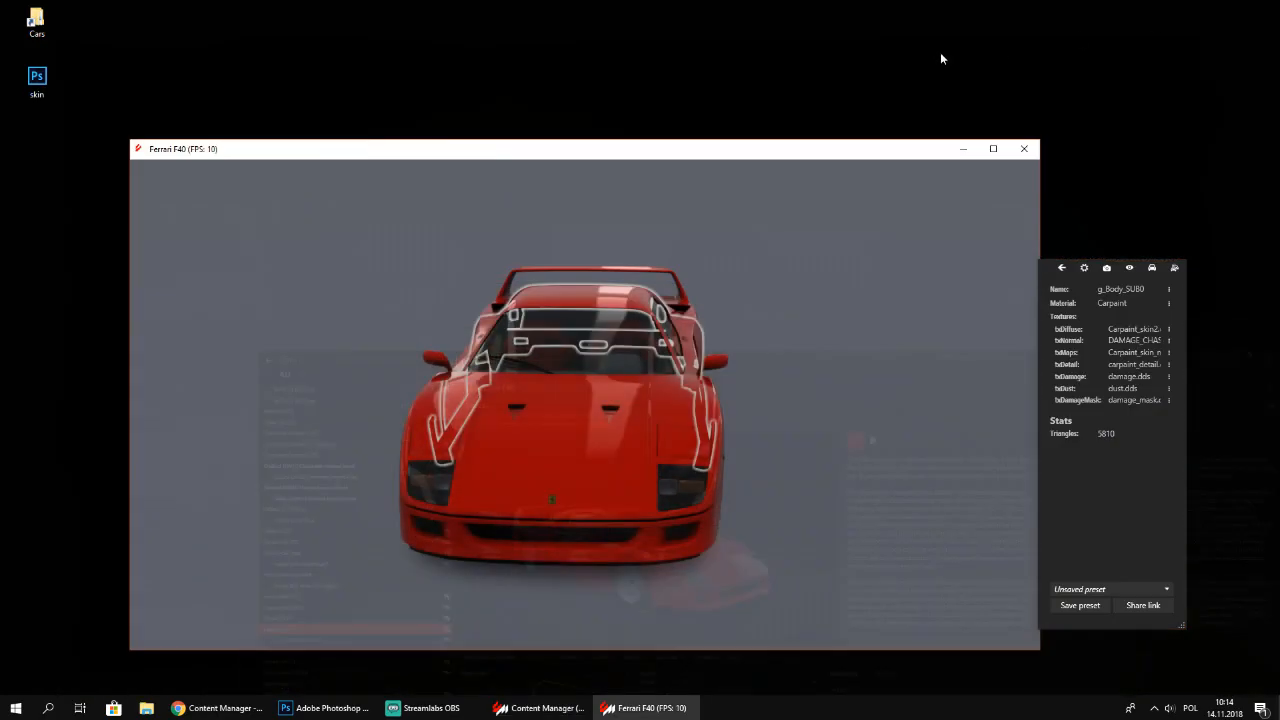
{"action": "double_click", "coordinate": [36, 85]}
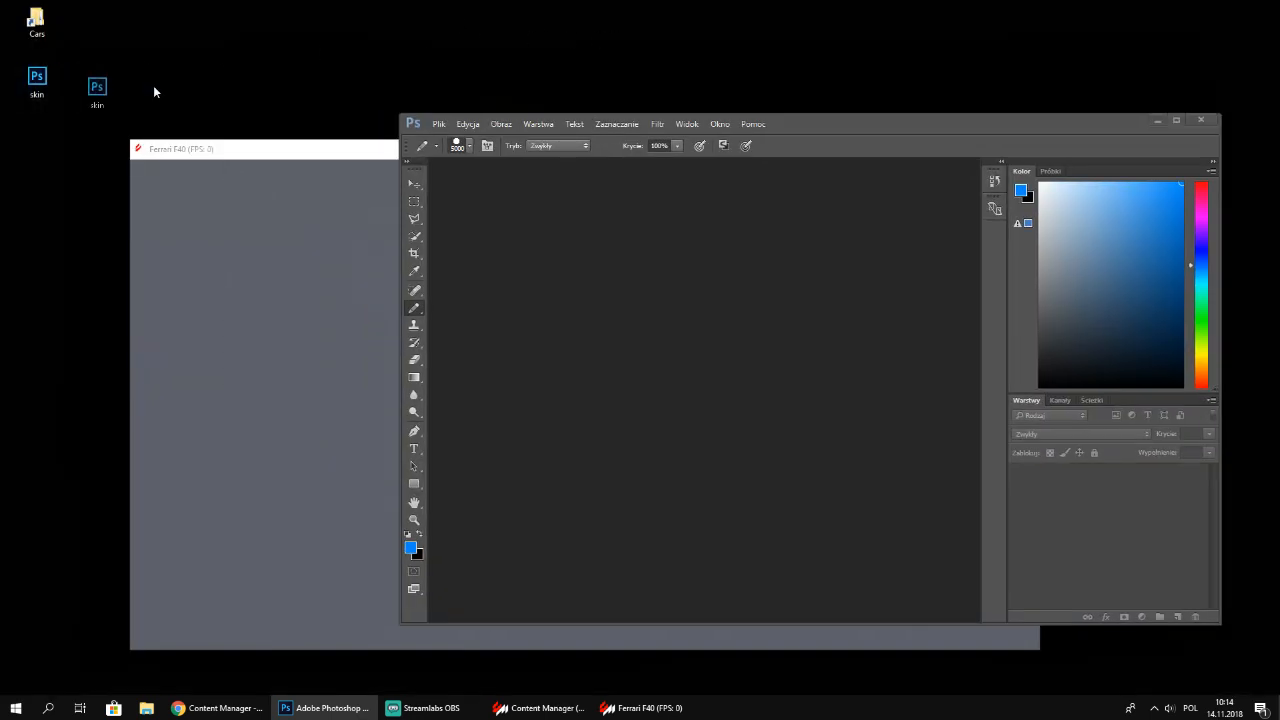
{"action": "left_click", "coordinate": [858, 375]}
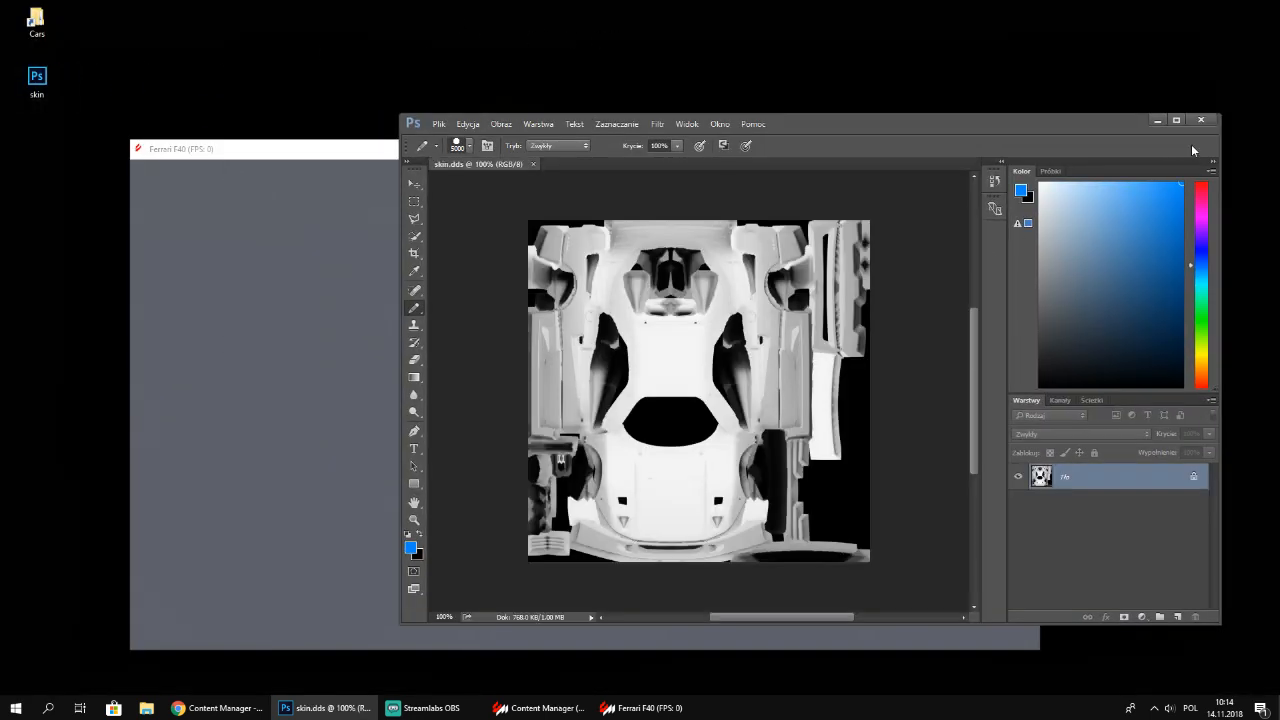
{"action": "left_click", "coordinate": [1176, 120]}
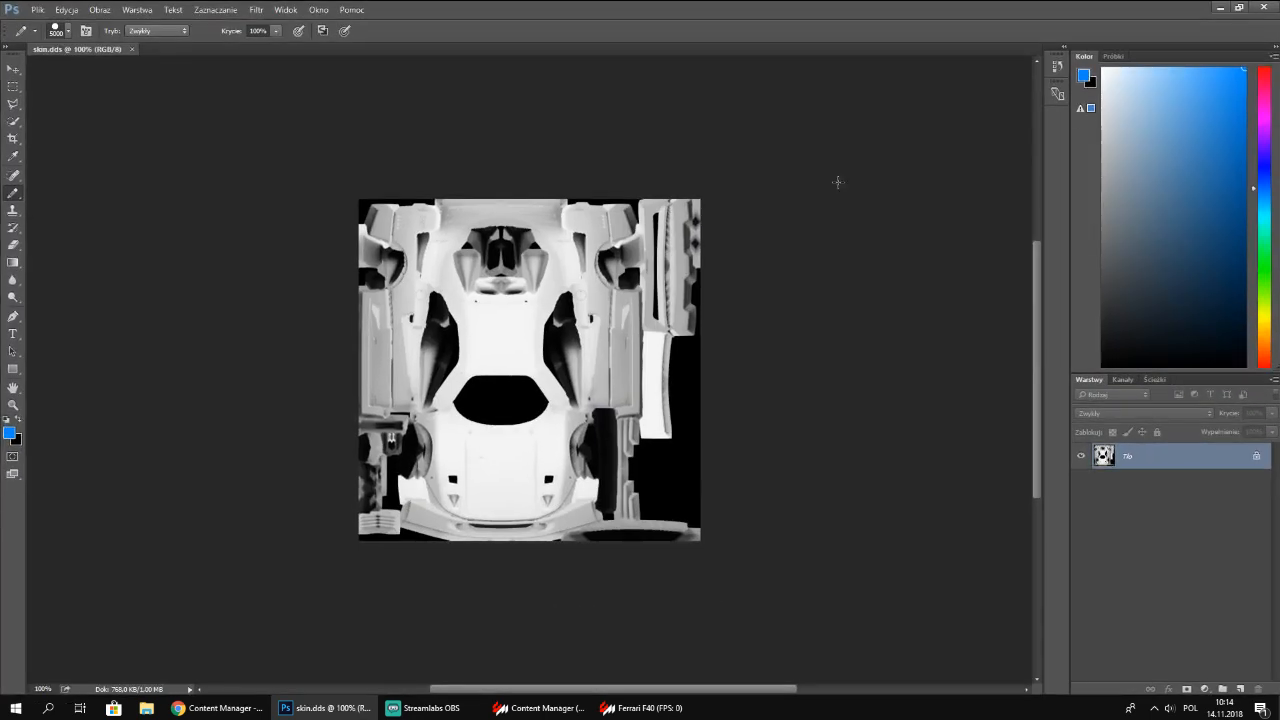
Unlock the AO map's background layer and set its blend mode to Multiply (Pomnóż)
{"action": "left_click", "coordinate": [1257, 456]}
{"action": "left_click", "coordinate": [1124, 411]}
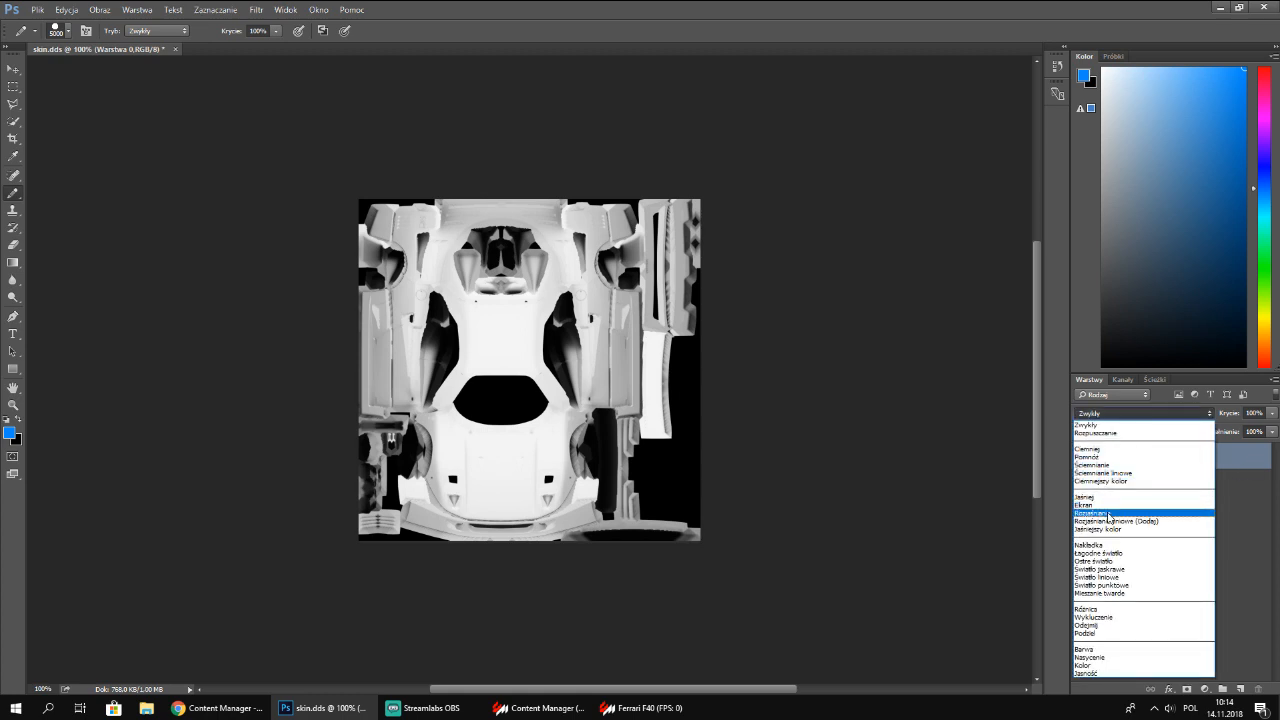
{"action": "left_click", "coordinate": [1120, 457]}
{"action": "right_click", "coordinate": [1179, 491]}
{"action": "left_click", "coordinate": [1209, 514]}
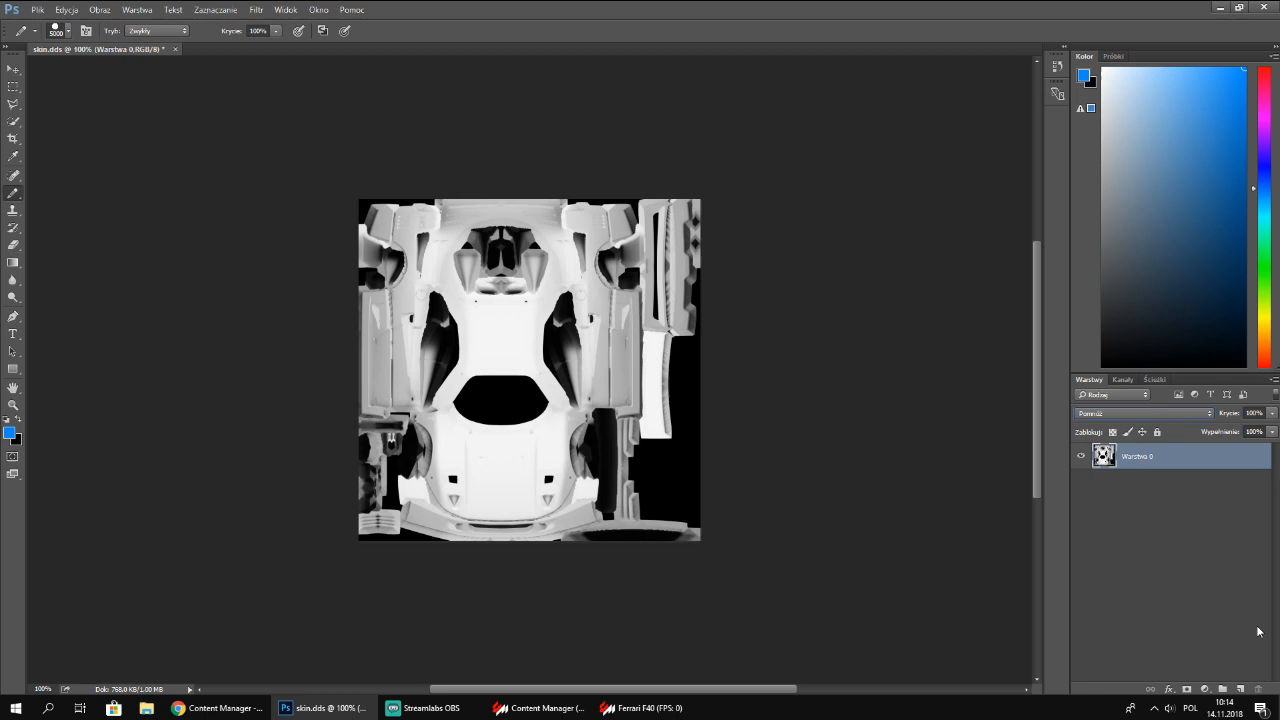
Add a new layer beneath the AO map layer and fill it with dark blue
{"action": "left_click", "coordinate": [1240, 689]}
{"action": "left_click_drag", "start_coordinate": [1193, 466], "coordinate": [1190, 528]}
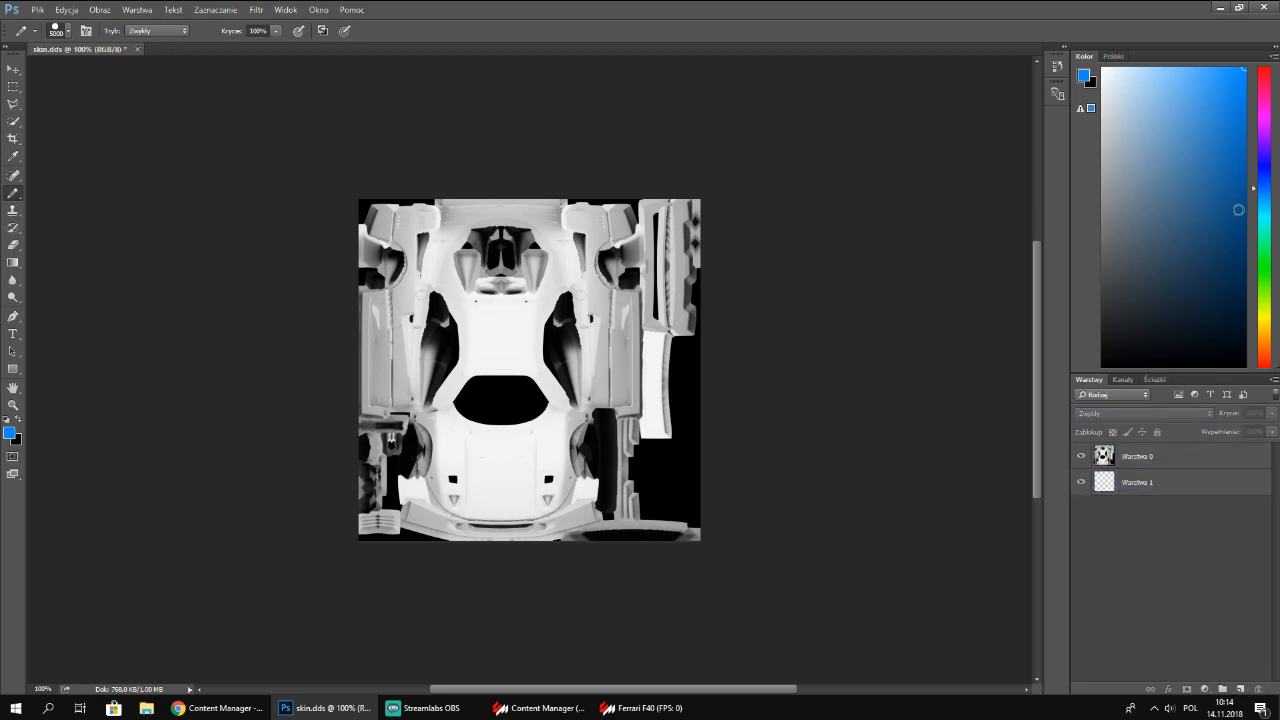
{"action": "left_click", "coordinate": [1241, 302]}
{"action": "left_click", "coordinate": [13, 193]}
{"action": "left_click", "coordinate": [526, 379]}
{"action": "left_click", "coordinate": [604, 284]}
{"action": "left_click", "coordinate": [1198, 482]}
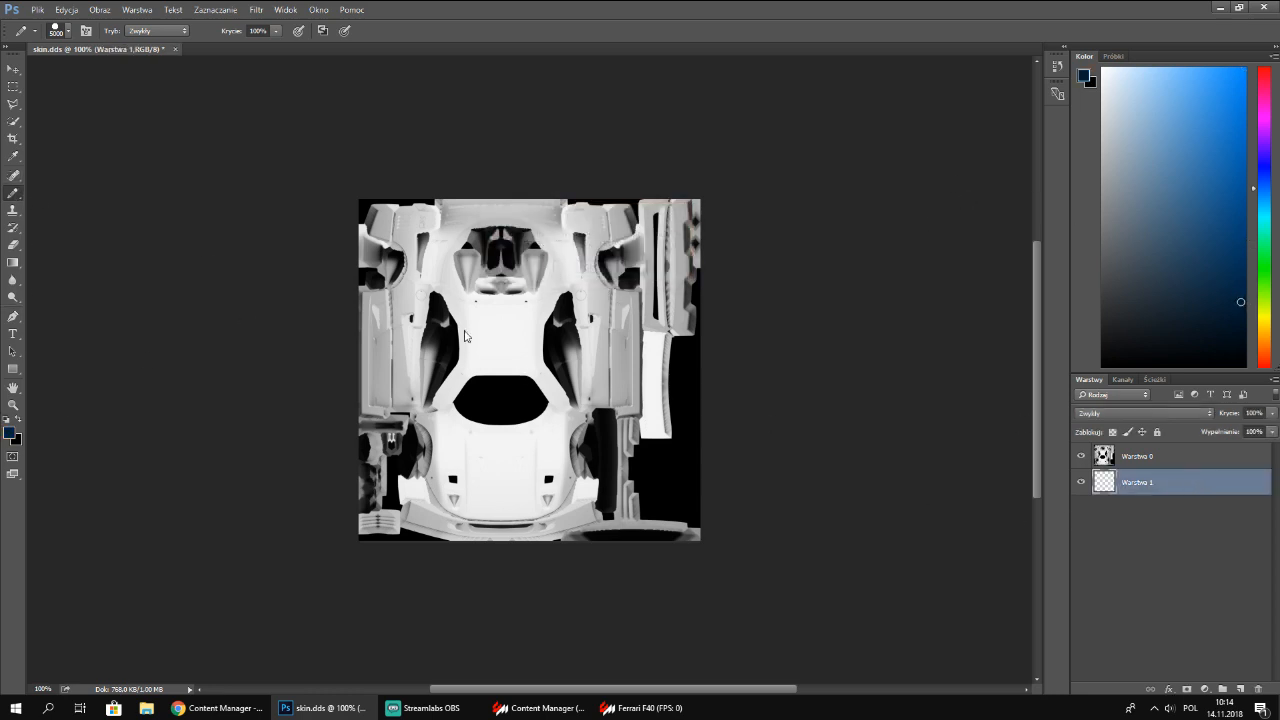
{"action": "key", "text": "alt+BackSpace"}
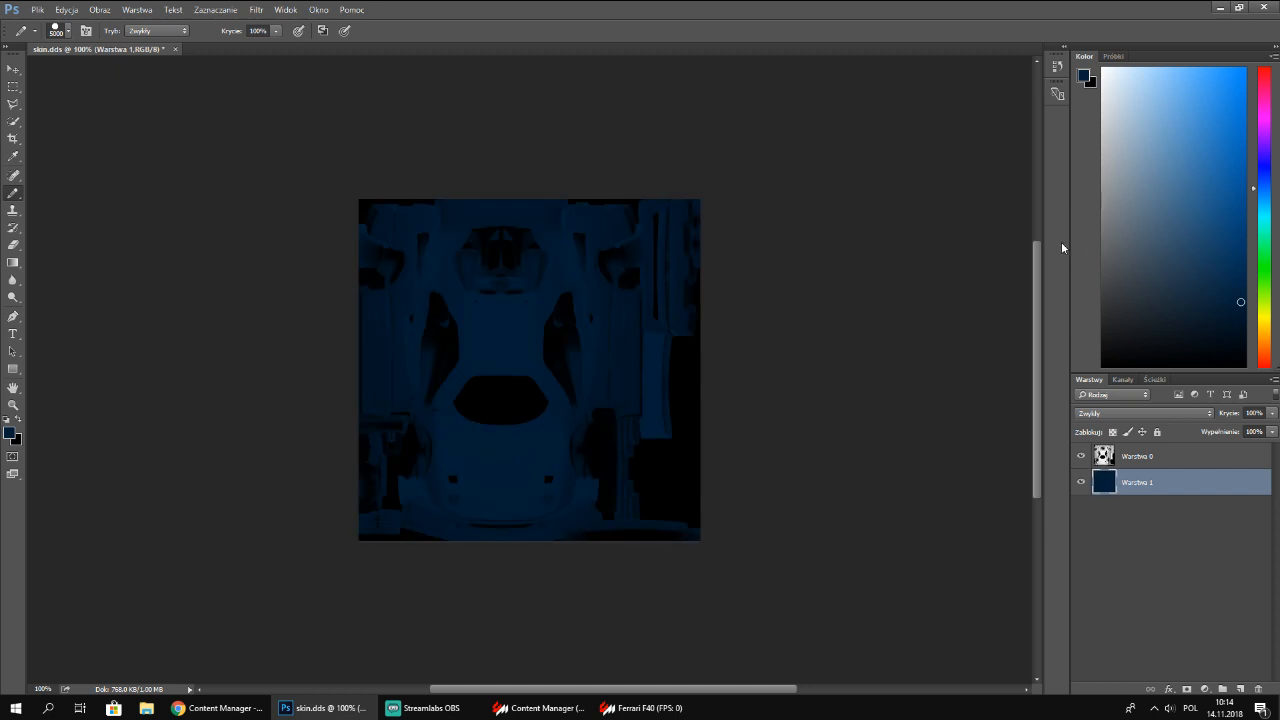
Start saving the texture under a new name and choose Cars > ferrari_f40 > skins > Dark Blue as the destination
{"action": "left_click", "coordinate": [40, 14]}
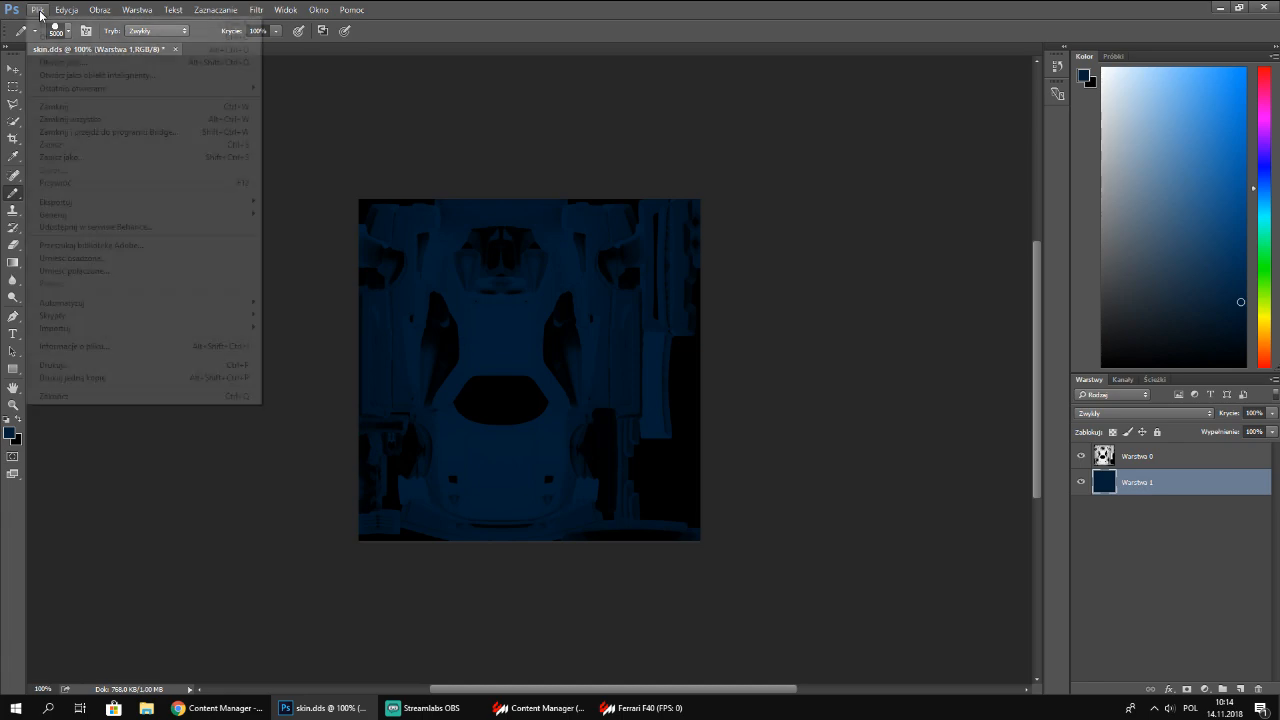
{"action": "left_click", "coordinate": [91, 160]}
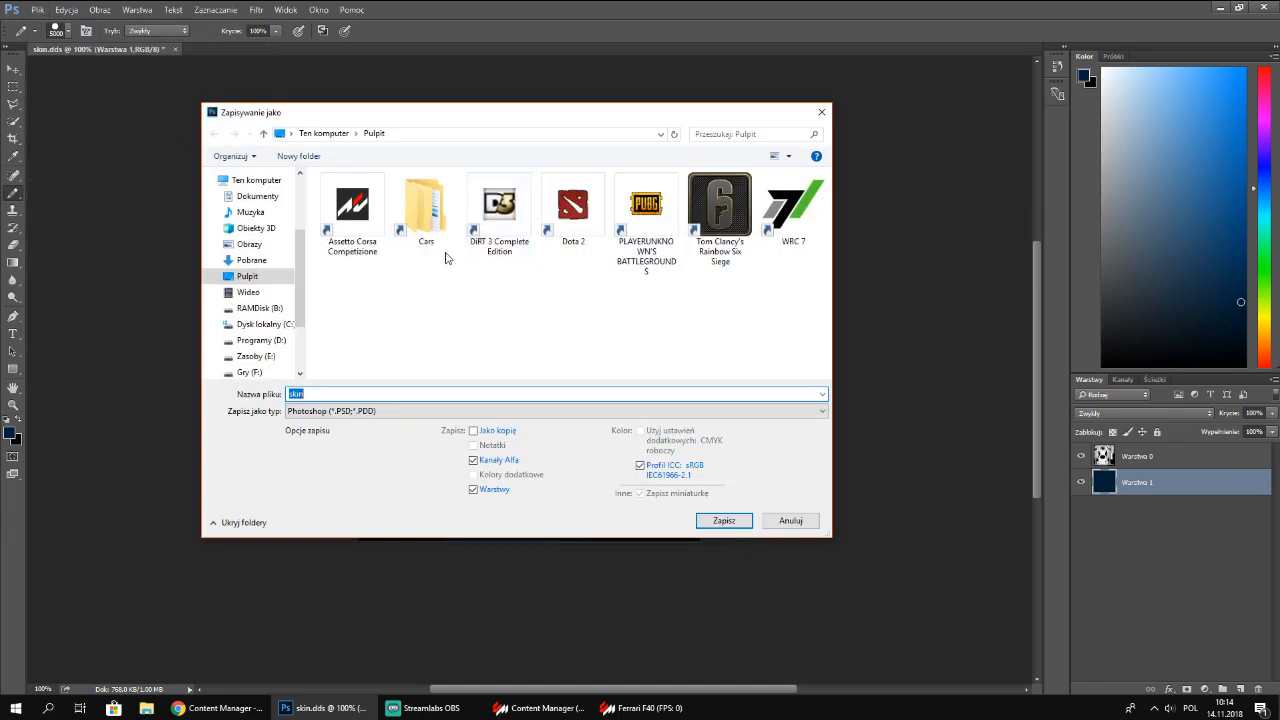
{"action": "double_click", "coordinate": [420, 237]}
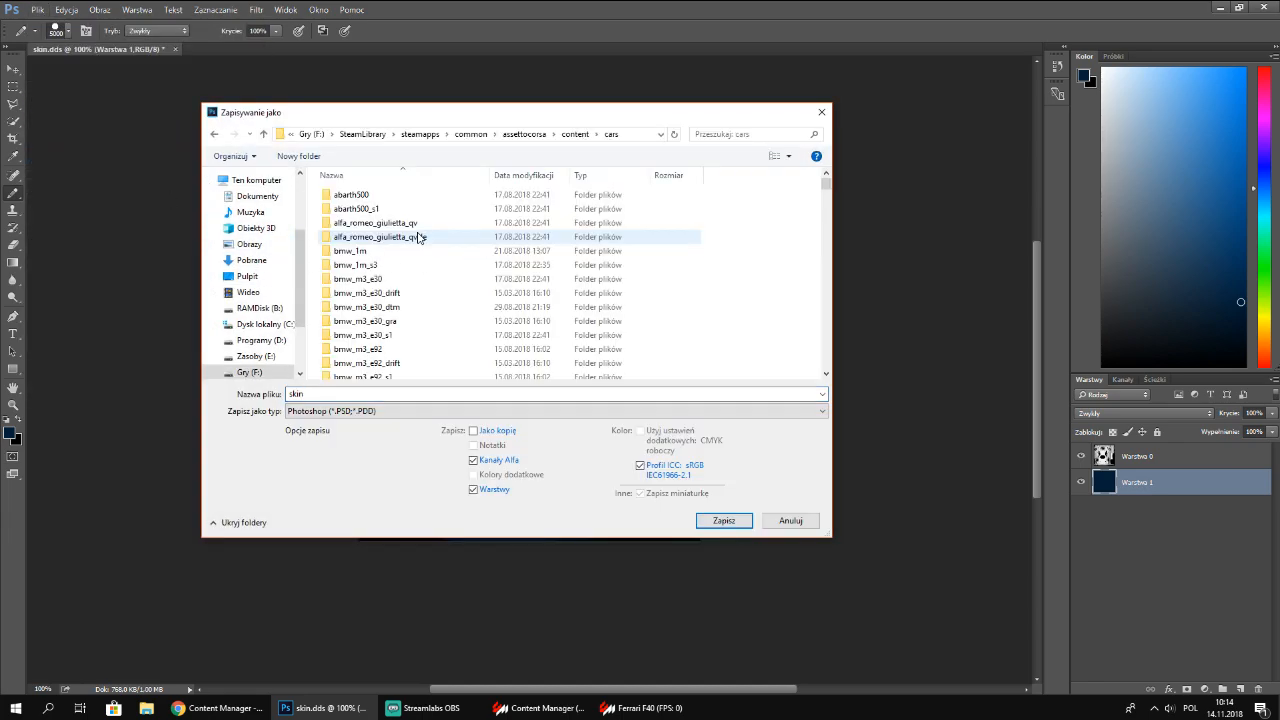
{"action": "scroll", "coordinate": [510, 295], "scroll_direction": "down", "scroll_amount": 5}
{"action": "scroll", "coordinate": [512, 300], "scroll_direction": "down", "scroll_amount": 4}
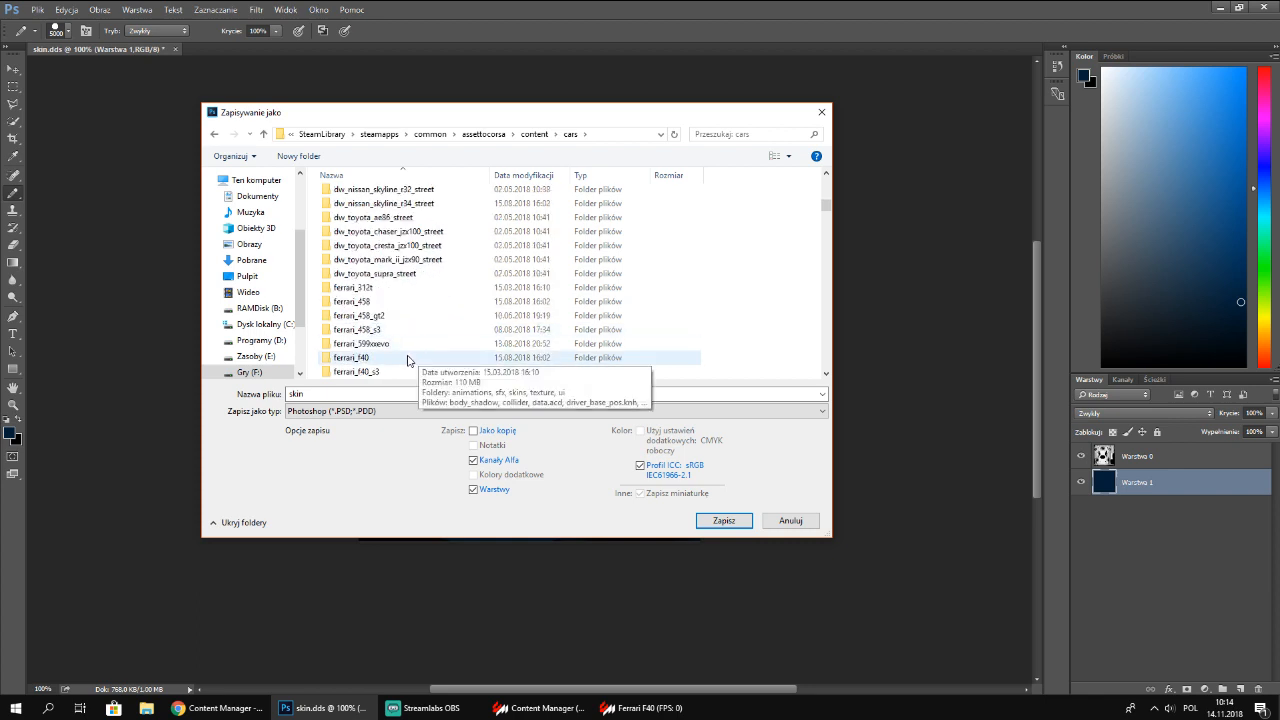
{"action": "double_click", "coordinate": [405, 358]}
{"action": "double_click", "coordinate": [380, 228]}
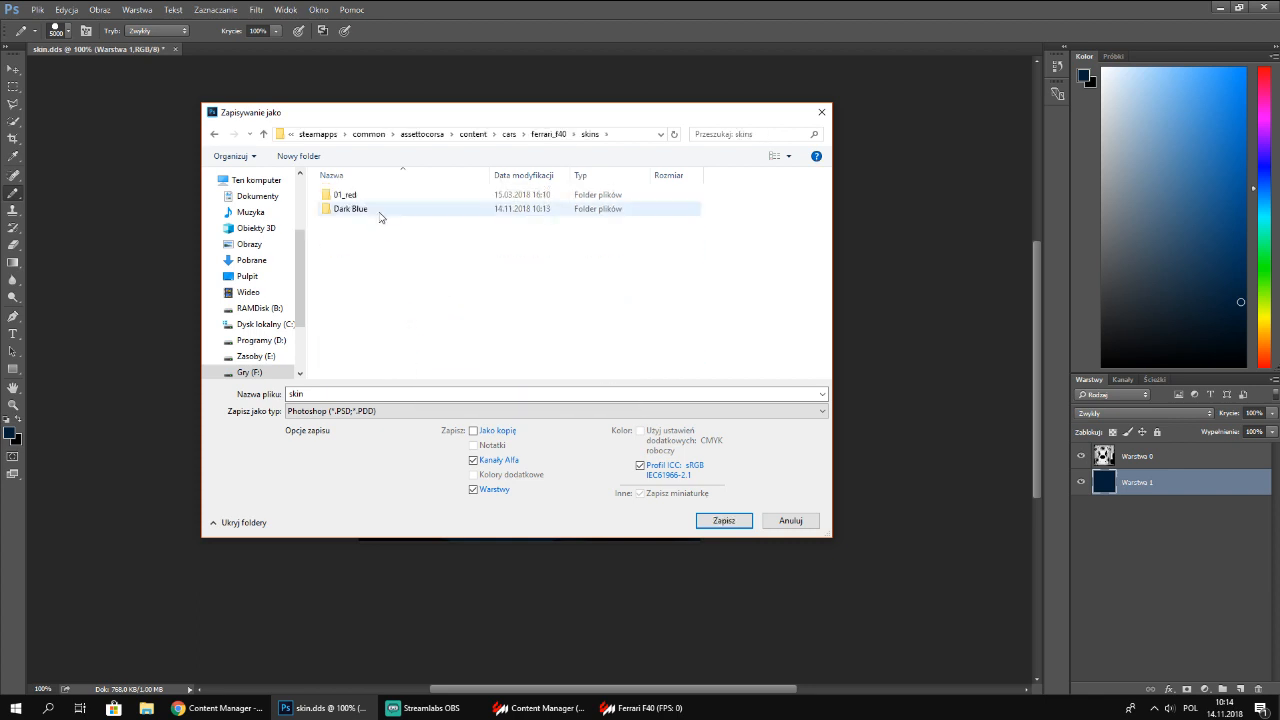
{"action": "double_click", "coordinate": [366, 209]}
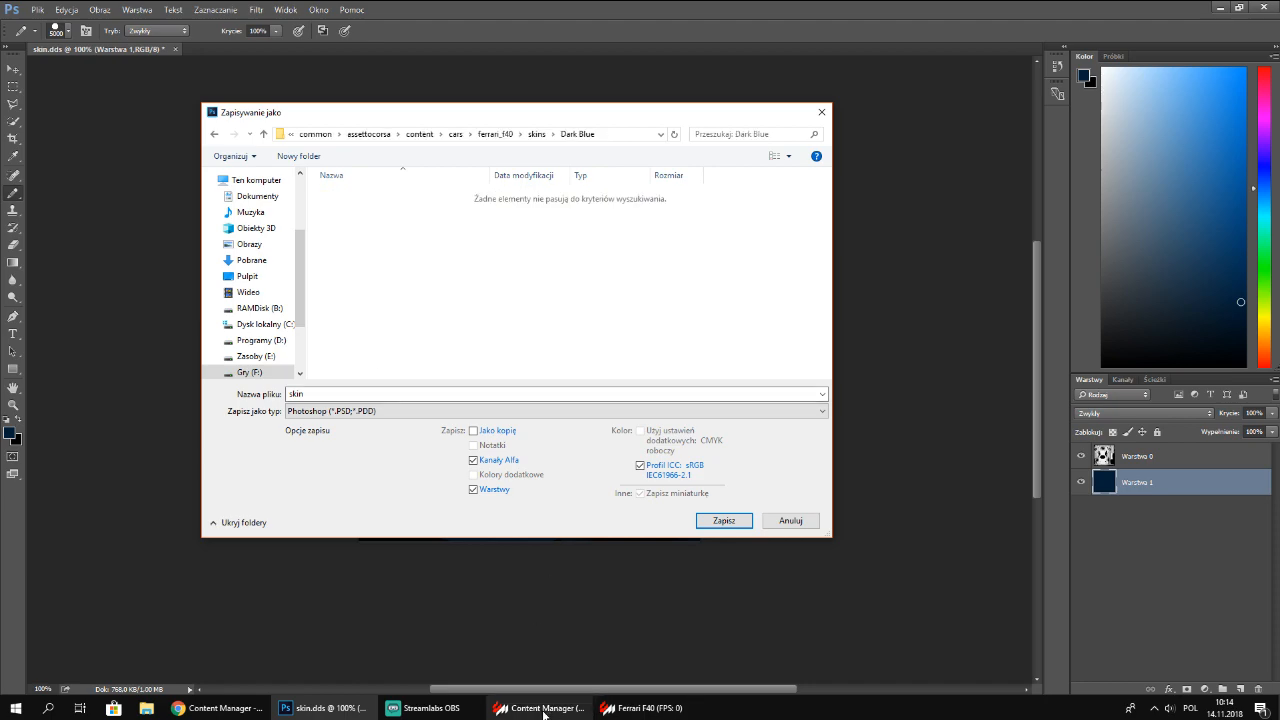
Check the body's diffuse texture name in the Ferrari F40 showroom and enter Carpaint_skin2 as the Photoshop file name
{"action": "left_click", "coordinate": [560, 708]}
{"action": "left_click", "coordinate": [640, 708]}
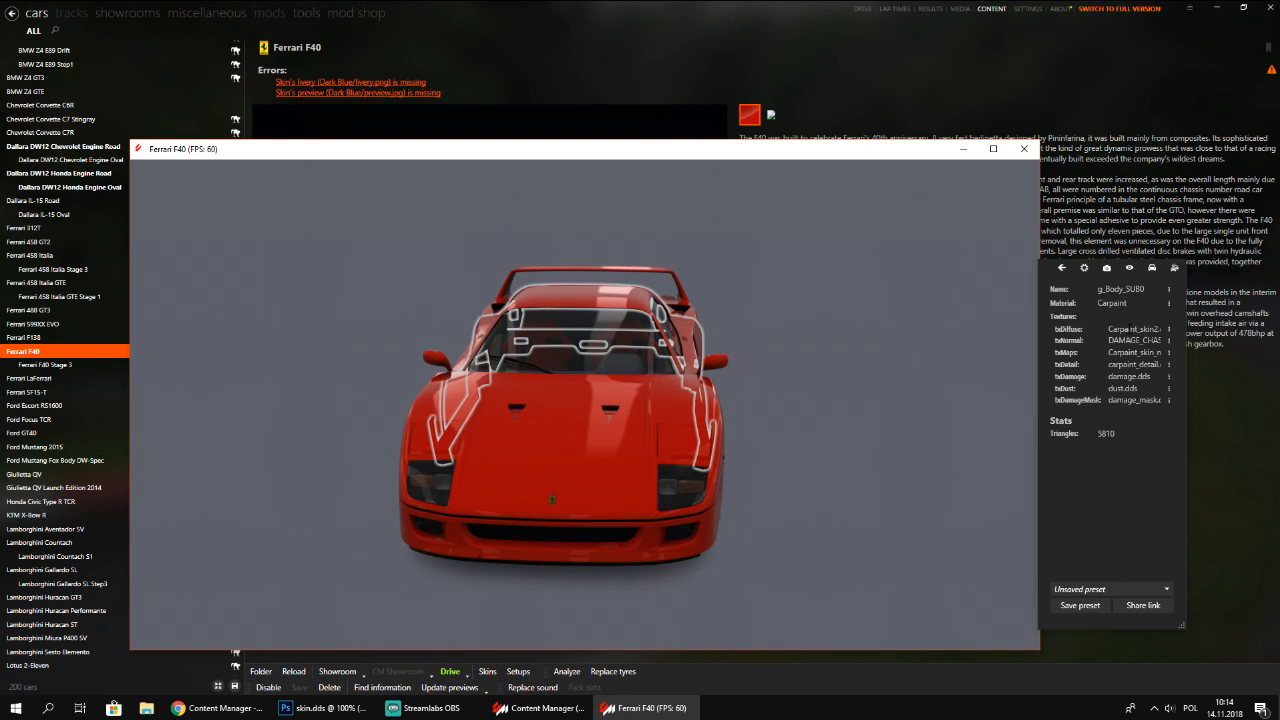
{"action": "mouse_move", "coordinate": [1127, 329]}
{"action": "left_mouse_down"}
{"action": "mouse_move", "coordinate": [1163, 331]}
{"action": "mouse_move", "coordinate": [1126, 328]}
{"action": "left_mouse_up"}
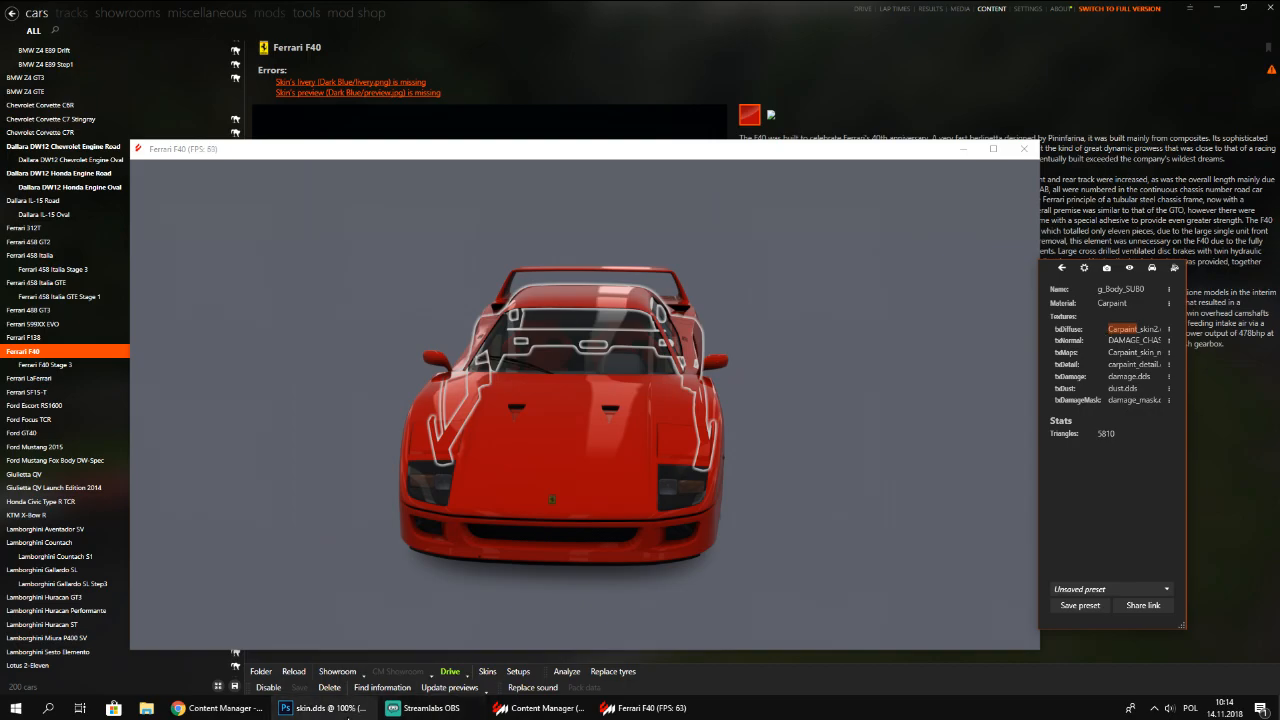
{"action": "left_click", "coordinate": [325, 708]}
{"action": "left_click", "coordinate": [401, 394]}
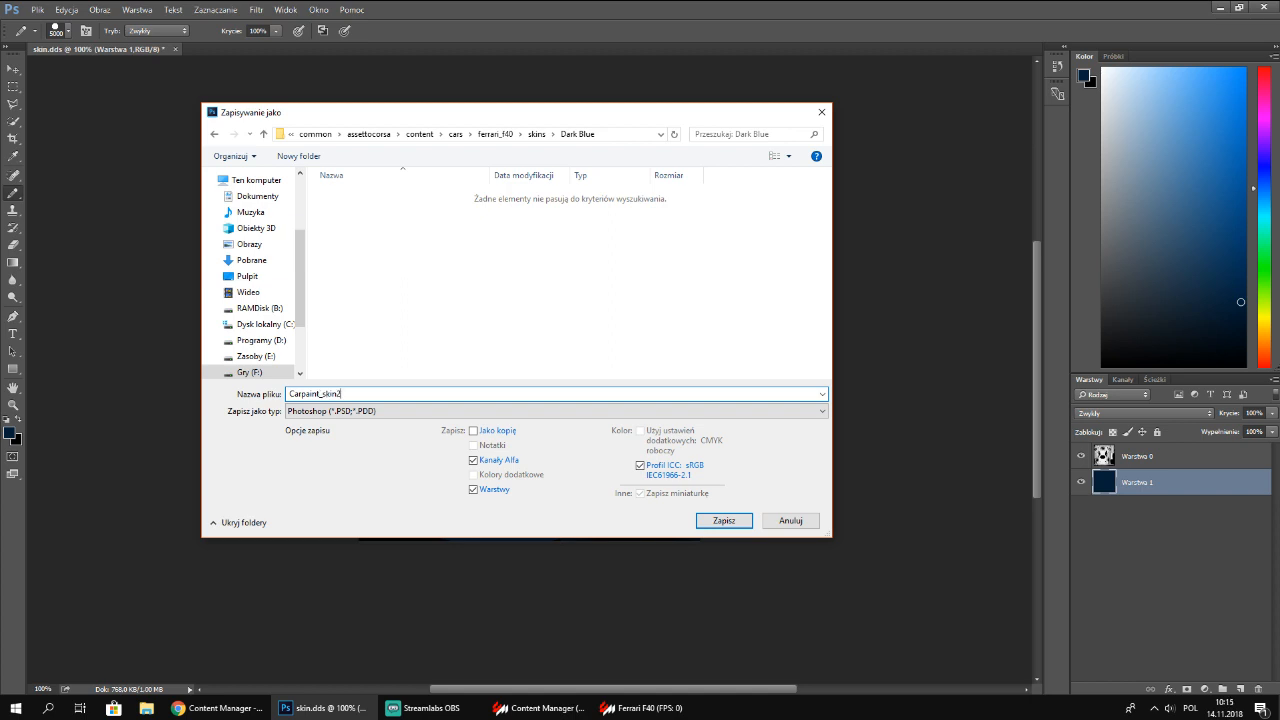
{"action": "left_click", "coordinate": [640, 708]}
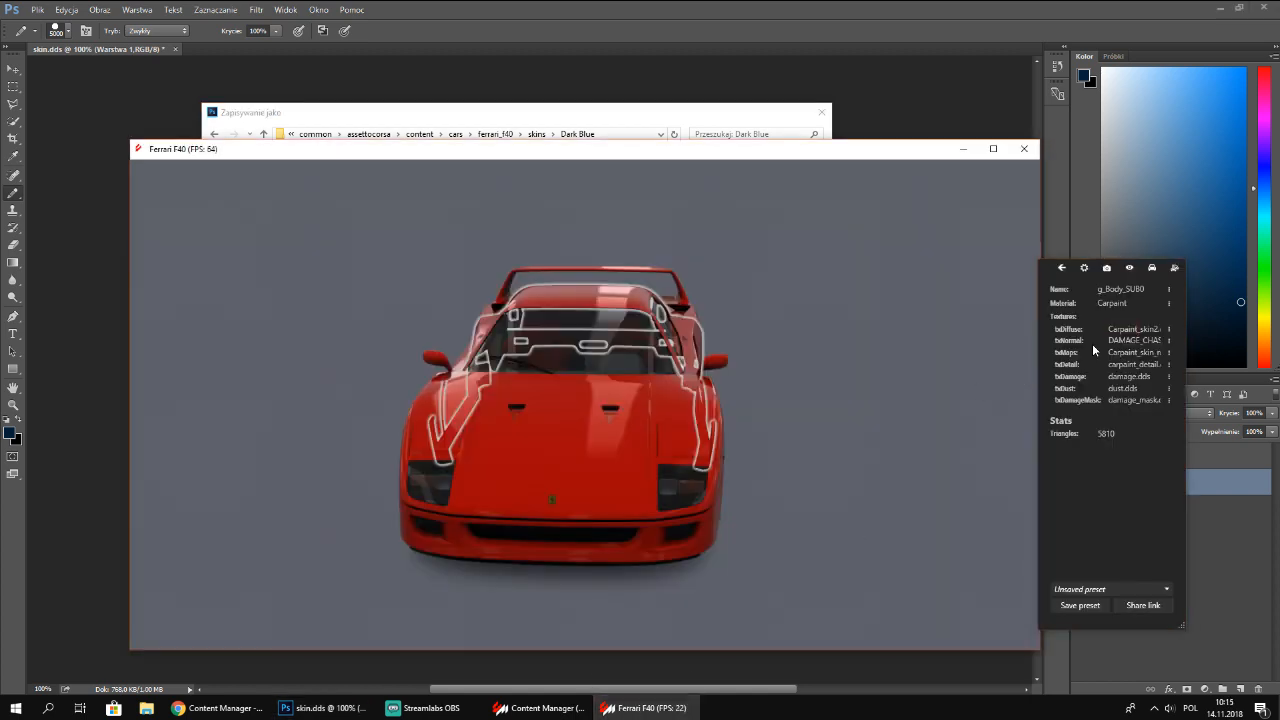
{"action": "left_click", "coordinate": [1150, 330]}
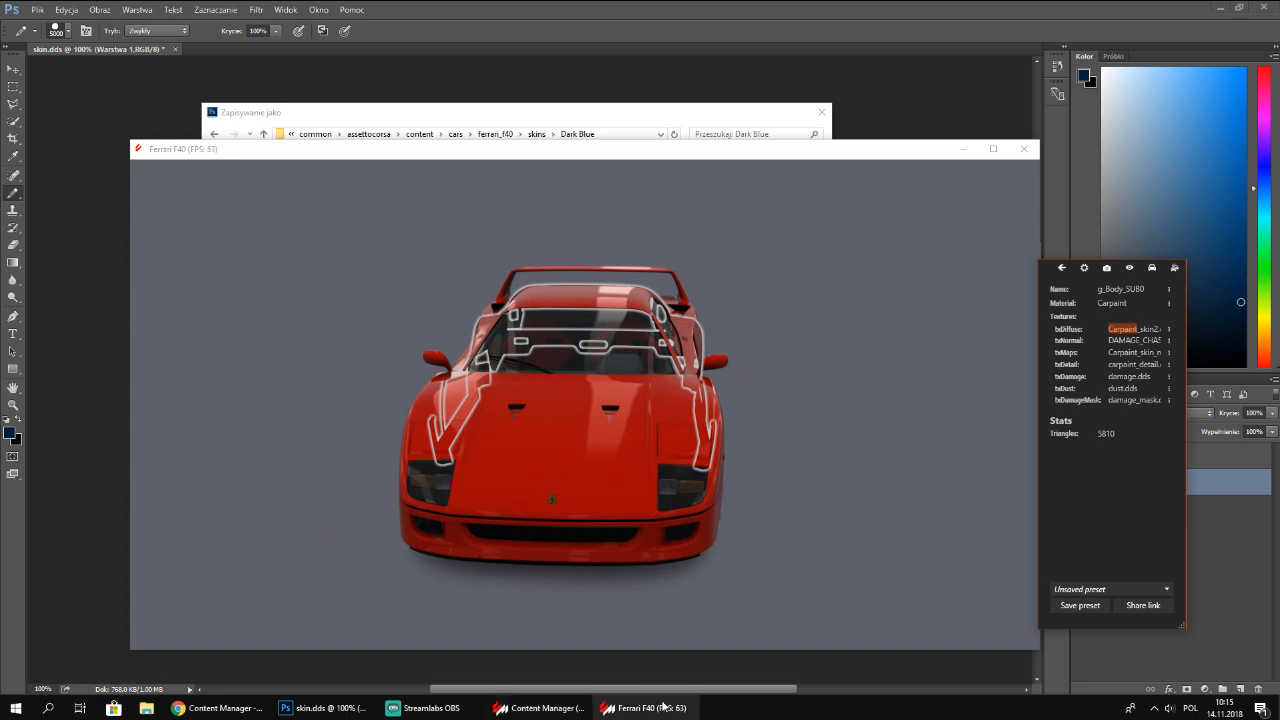
{"action": "left_click", "coordinate": [320, 708]}
Save the texture in D3D/DDS format with DXT1 RGB no-alpha compression and generated MIP maps
{"action": "left_click", "coordinate": [355, 411]}
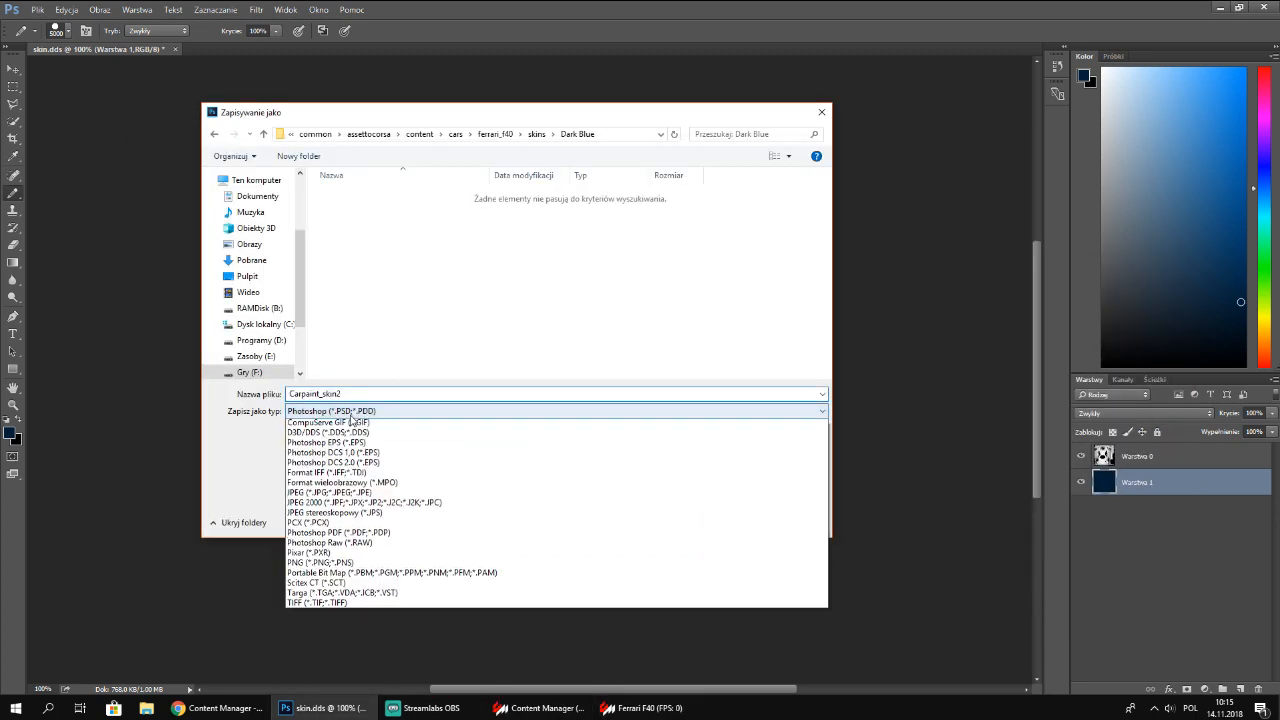
{"action": "left_click", "coordinate": [399, 457]}
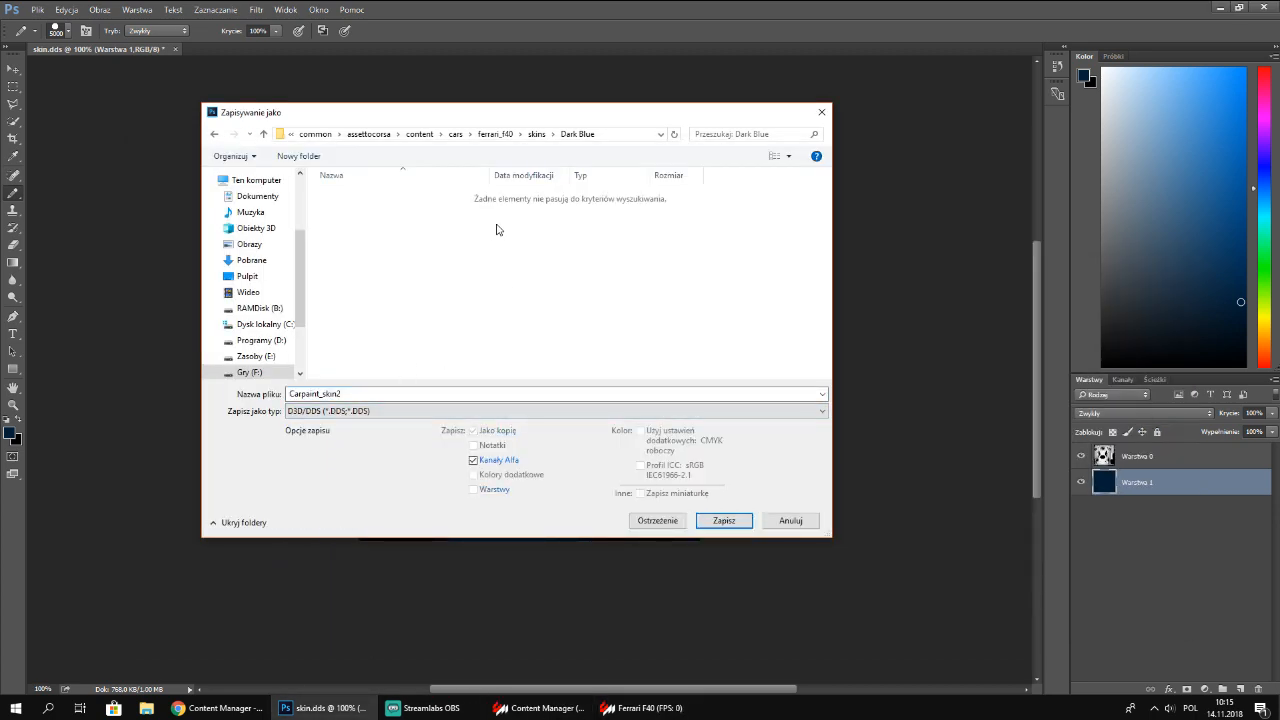
{"action": "left_click", "coordinate": [727, 521]}
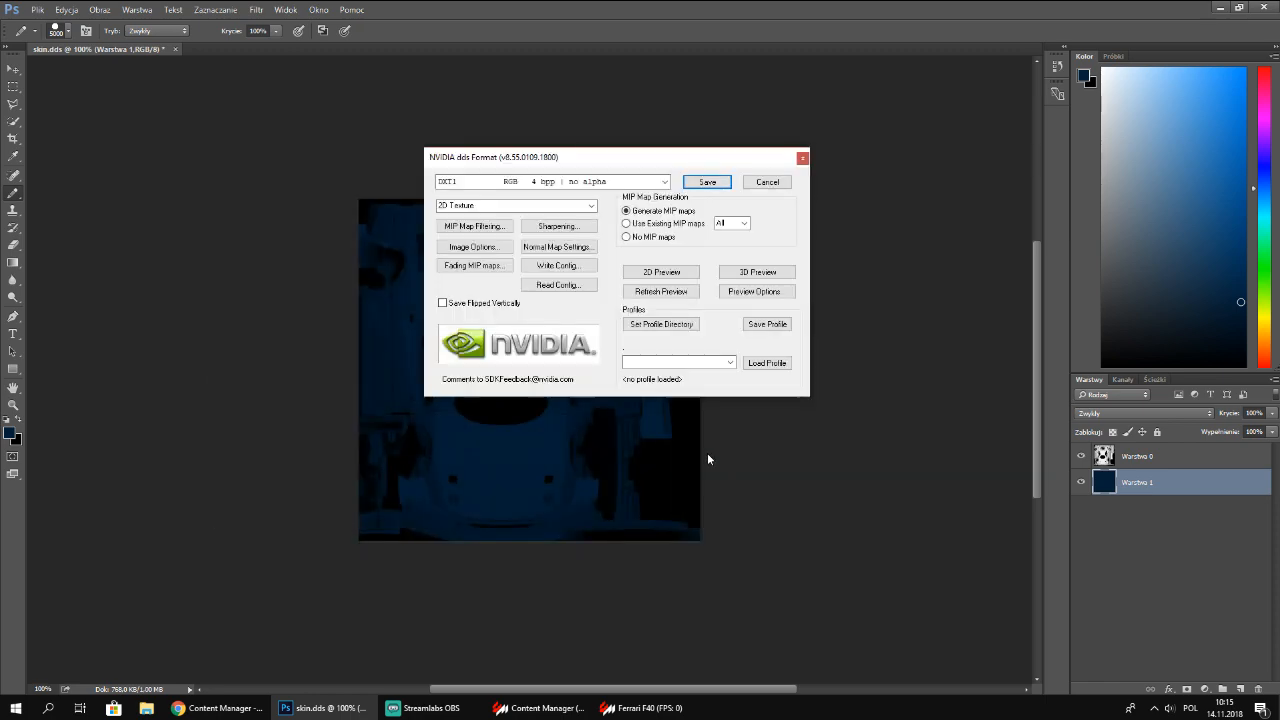
{"action": "left_click", "coordinate": [722, 178]}
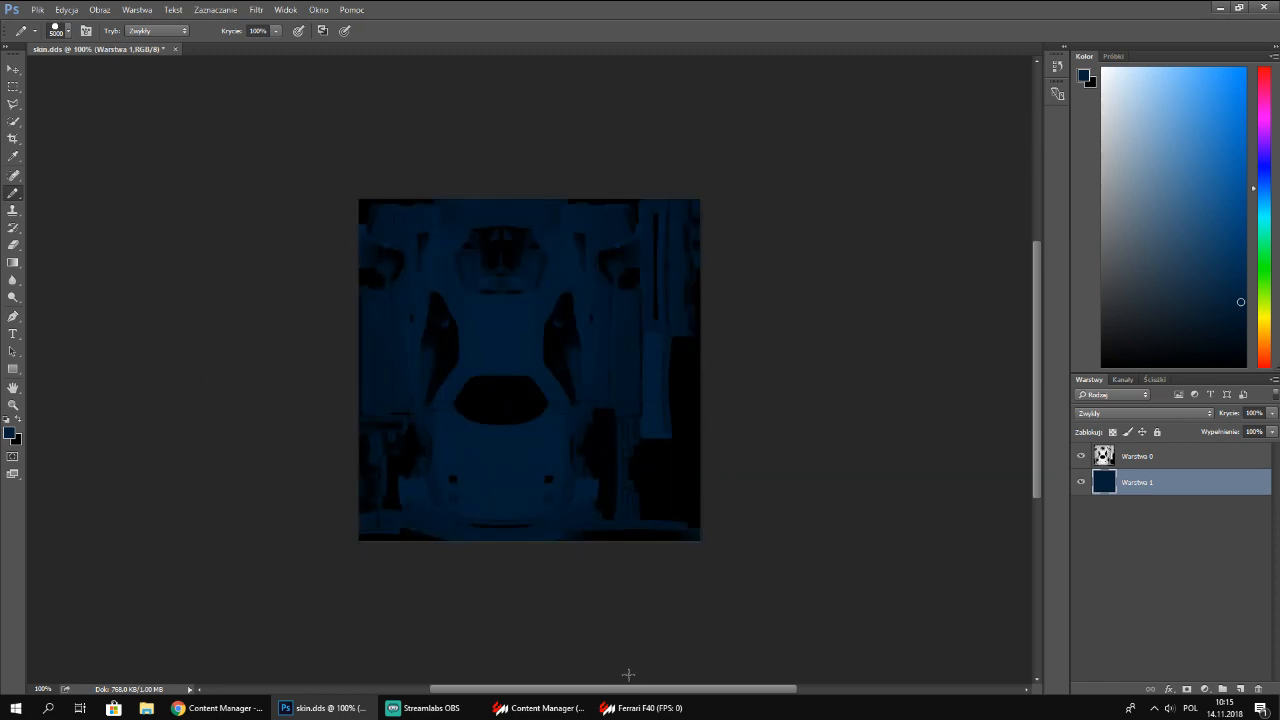
Switch to the Ferrari F40 showroom and apply the Dark Blue skin to the car
{"action": "left_click", "coordinate": [642, 708]}
{"action": "left_click_drag", "start_coordinate": [700, 435], "coordinate": [830, 410]}
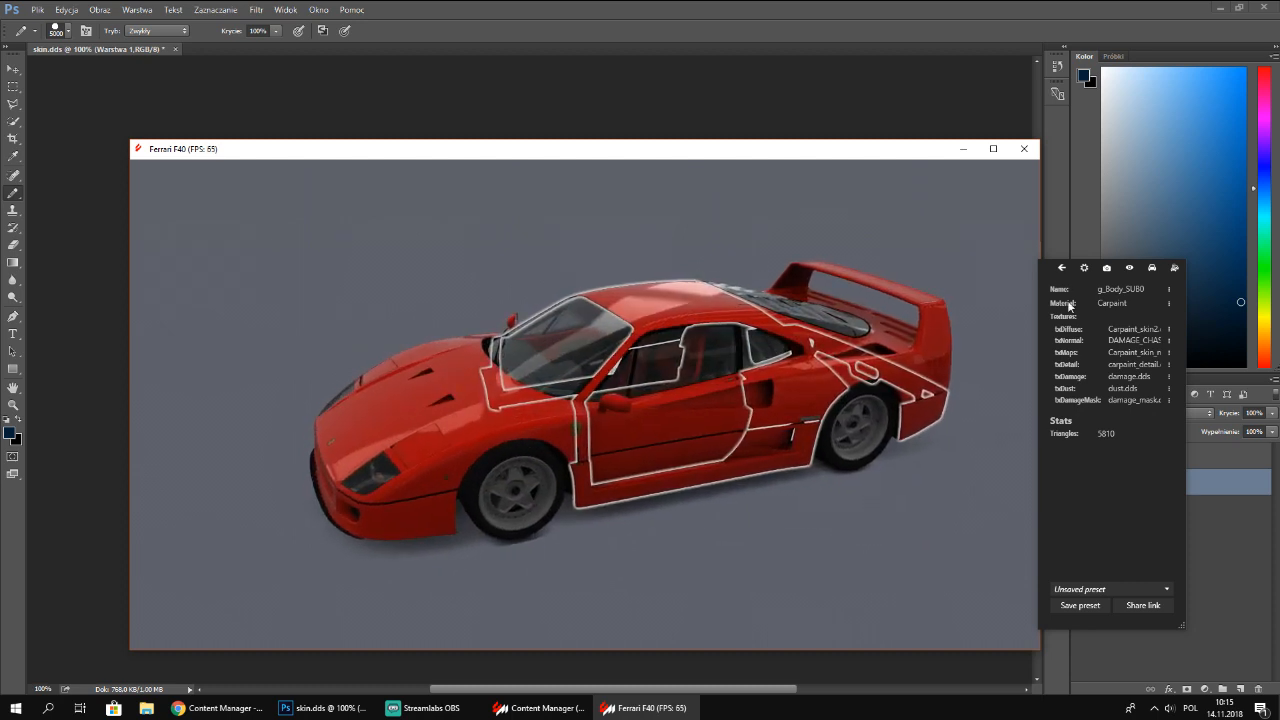
{"action": "double_click", "coordinate": [1051, 269]}
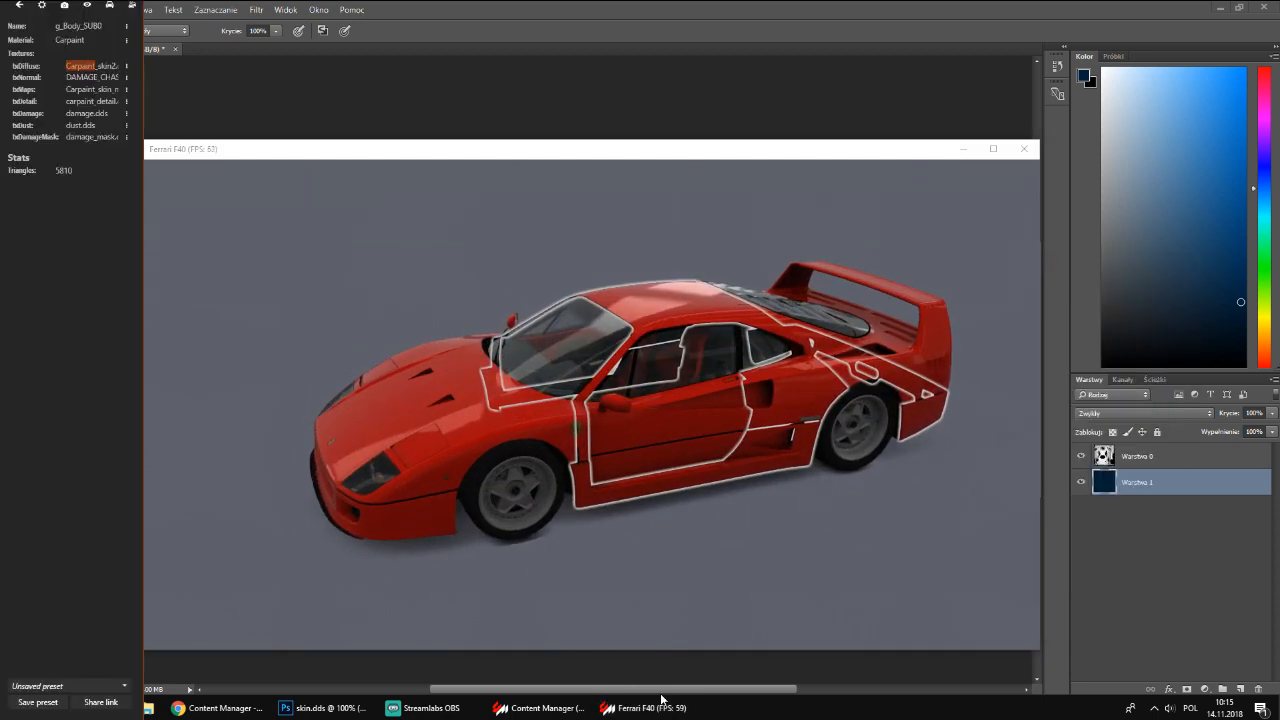
{"action": "left_click", "coordinate": [661, 700]}
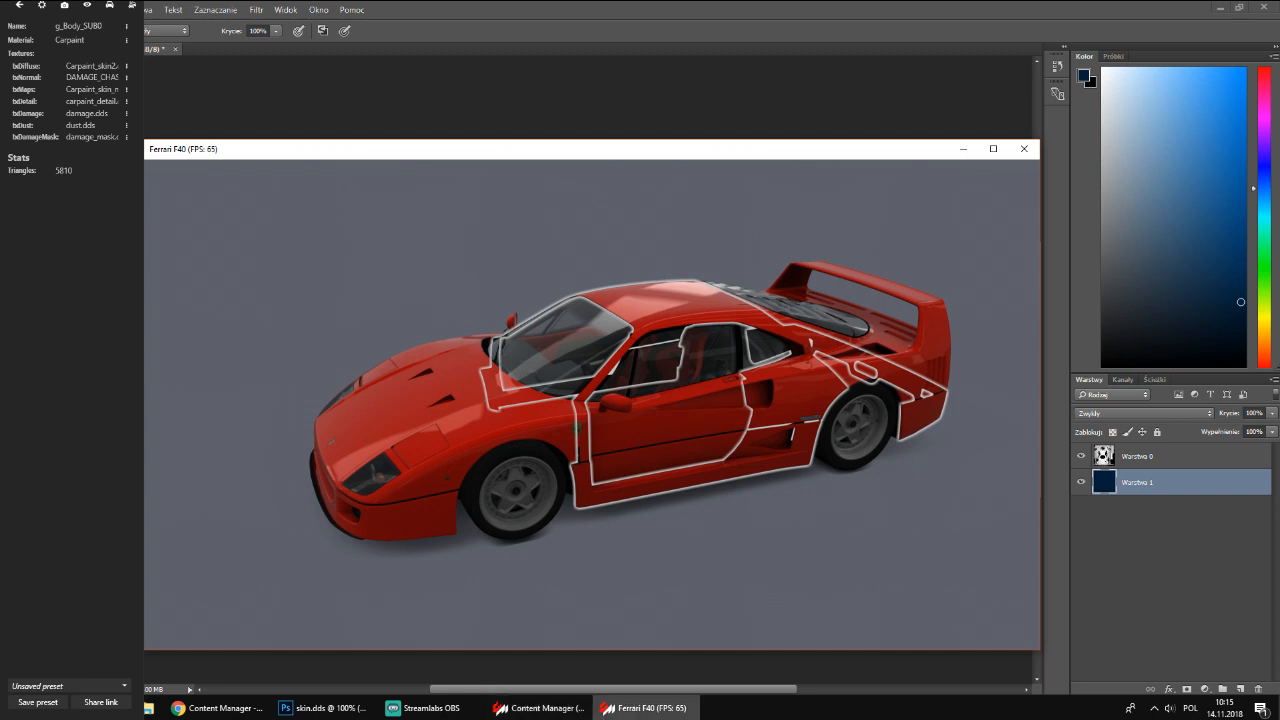
{"action": "left_click", "coordinate": [15, 10]}
{"action": "left_click", "coordinate": [50, 147]}
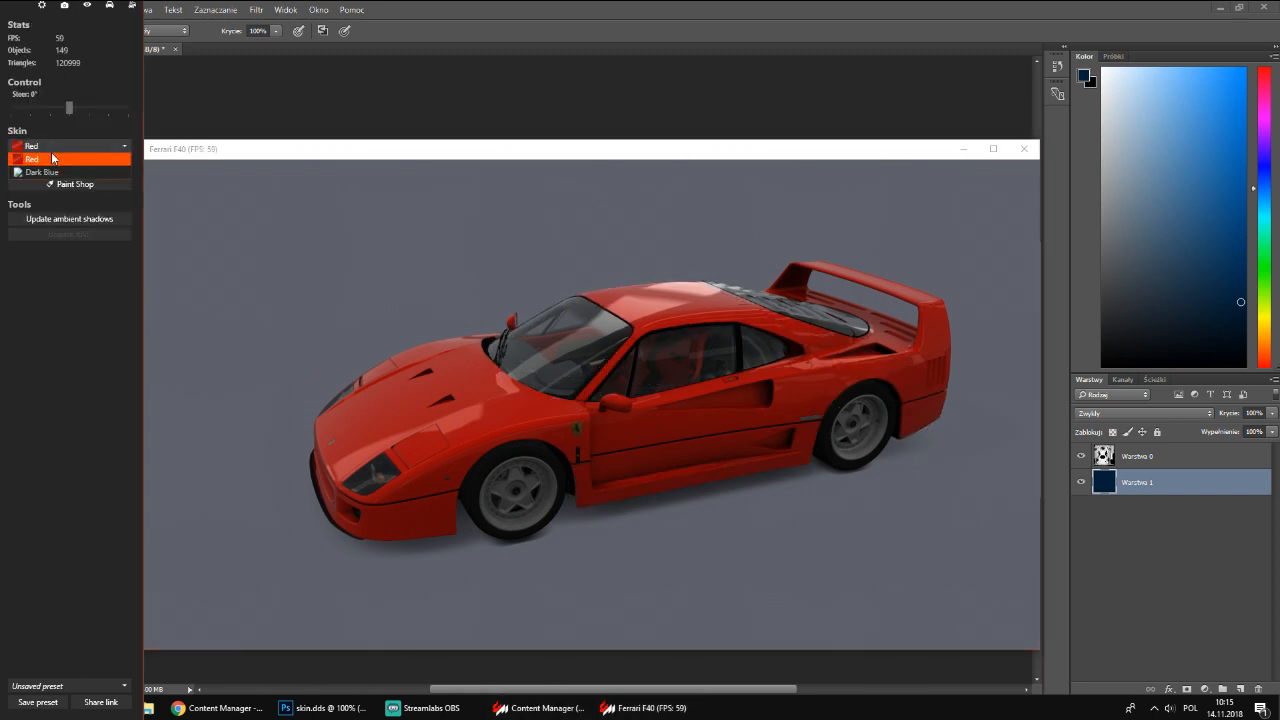
{"action": "left_click", "coordinate": [52, 175]}
Inspect the repainted car from both sides, select the front wheel rim to view its textures, and place the details panel beside the showroom
{"action": "left_click_drag", "start_coordinate": [413, 405], "coordinate": [262, 365]}
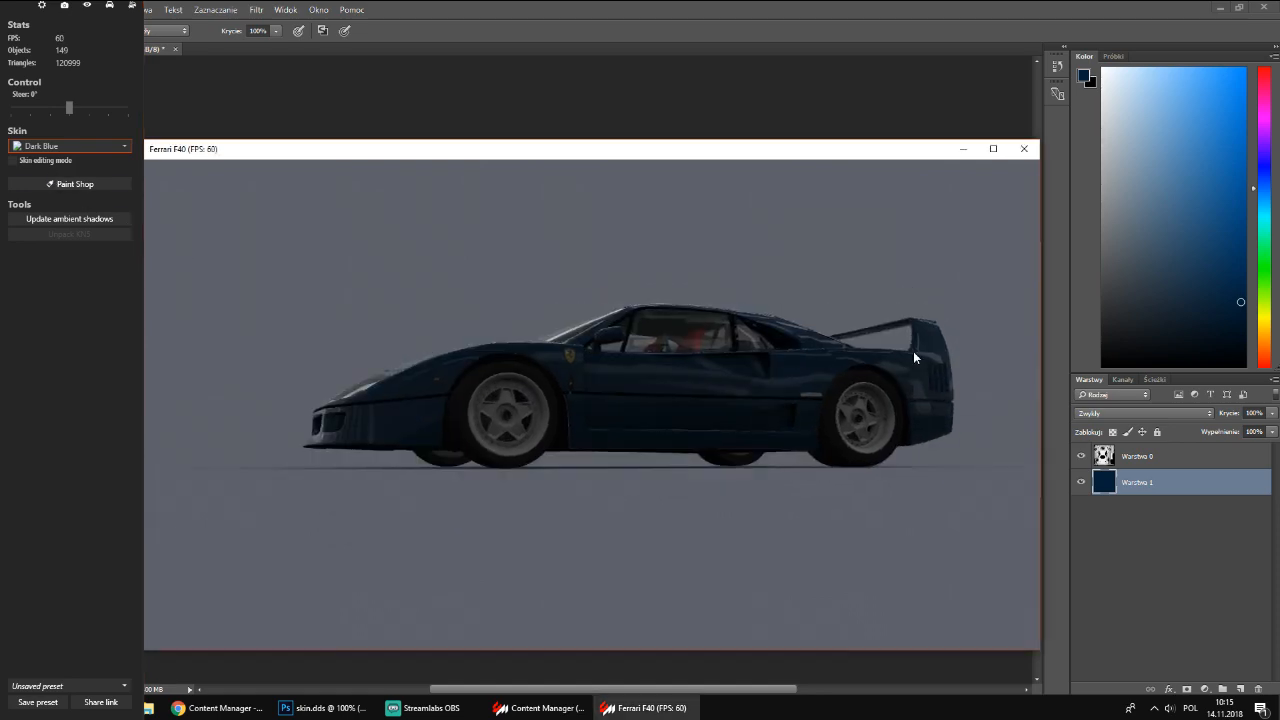
{"action": "left_click_drag", "start_coordinate": [914, 353], "coordinate": [555, 386]}
{"action": "left_click_drag", "start_coordinate": [820, 377], "coordinate": [554, 387]}
{"action": "left_click", "coordinate": [649, 464]}
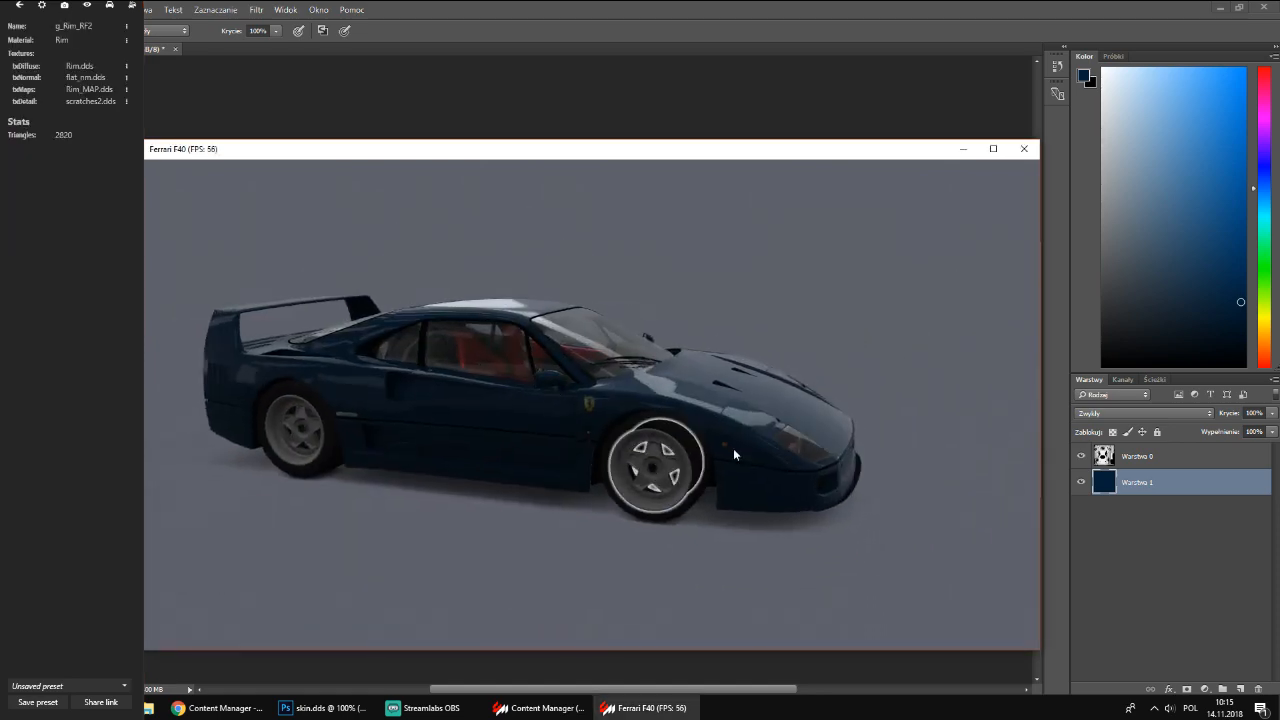
{"action": "left_click_drag", "start_coordinate": [733, 378], "coordinate": [607, 452]}
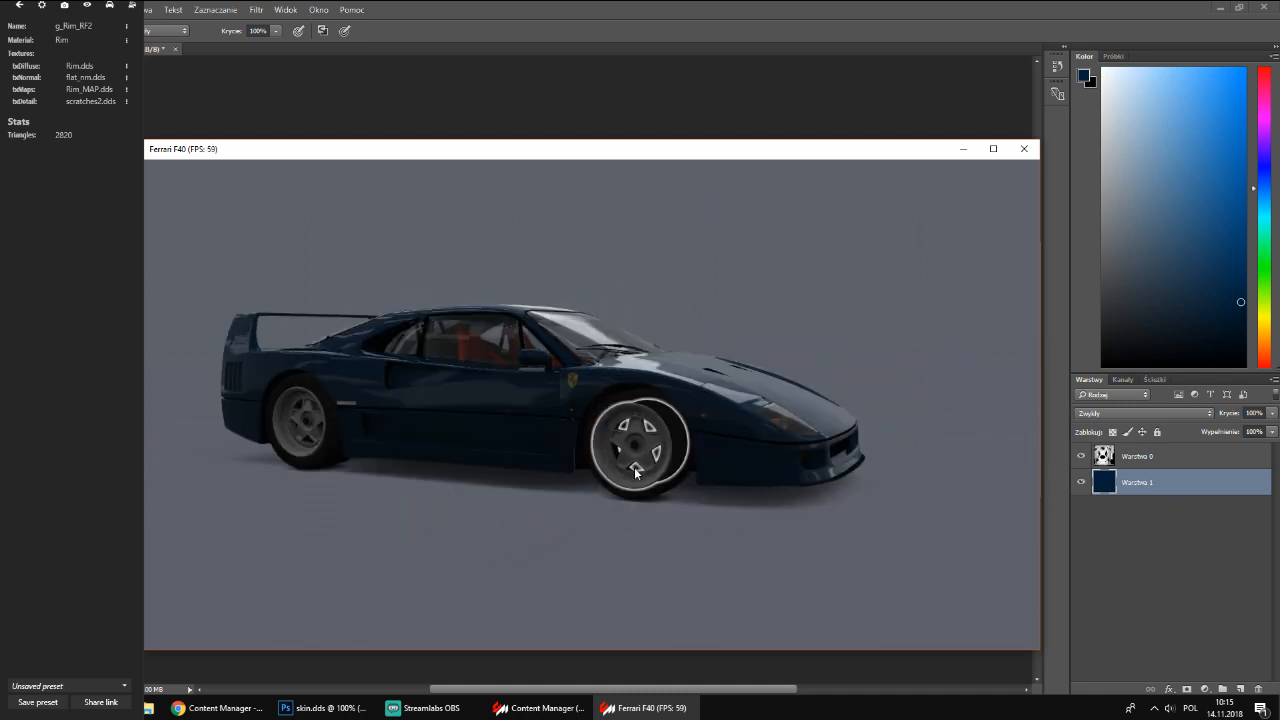
{"action": "left_click_drag", "start_coordinate": [8, 8], "coordinate": [1046, 253]}
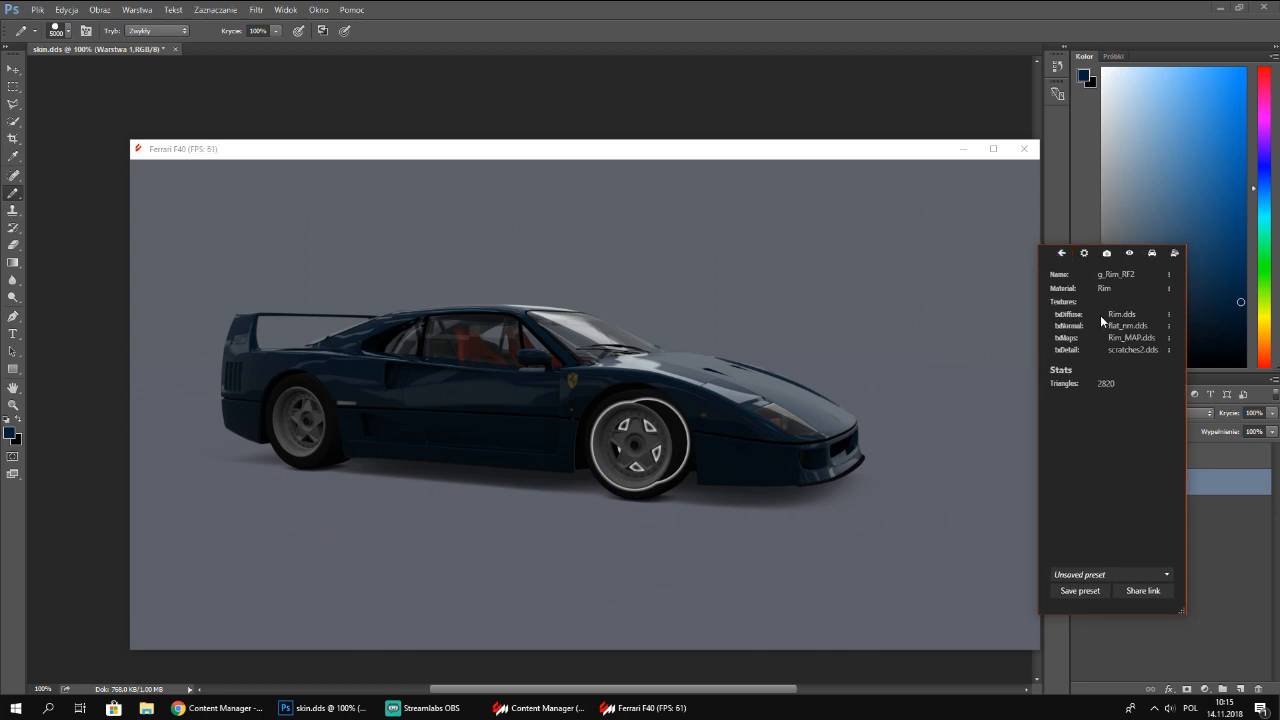
Open the rim's diffuse texture Rim.dds and calculate a 512×512 ambient occlusion map for it
{"action": "left_click", "coordinate": [1166, 316]}
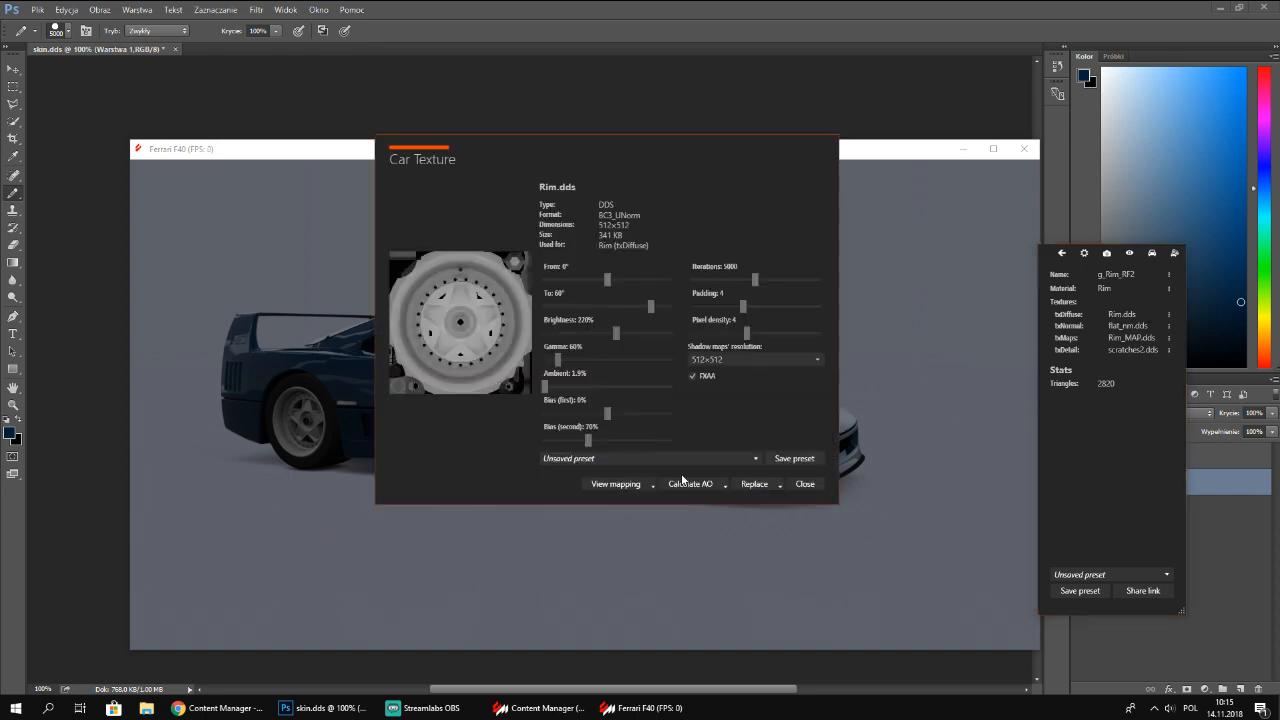
{"action": "left_click", "coordinate": [726, 486]}
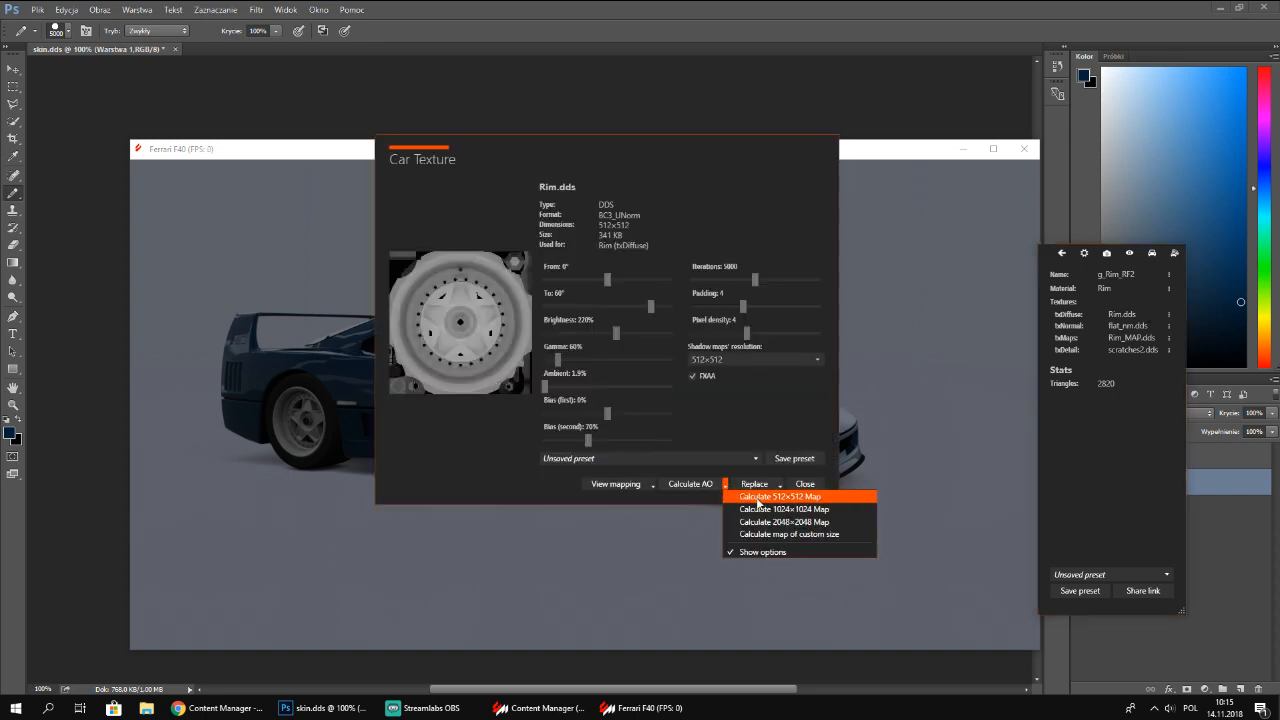
{"action": "left_click", "coordinate": [759, 499]}
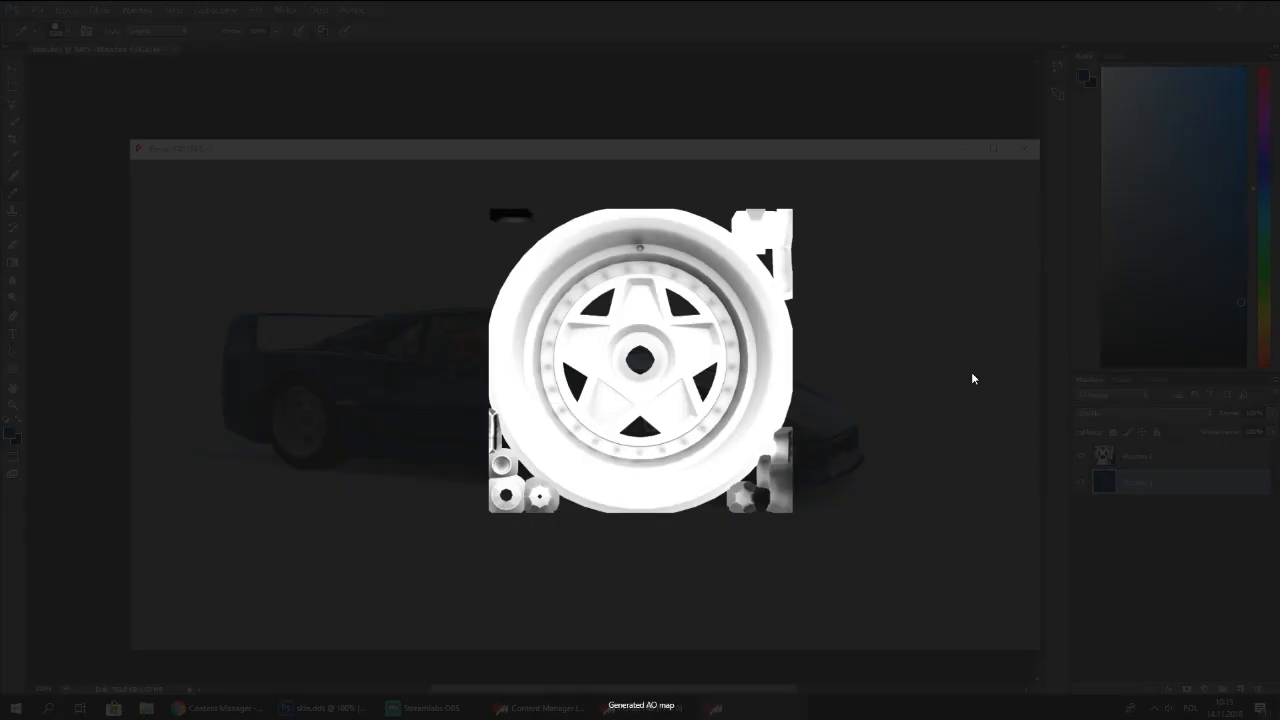
Export the generated AO map to the desktop as a DDS file named rims and close the map preview and texture details
{"action": "left_click", "coordinate": [1254, 695]}
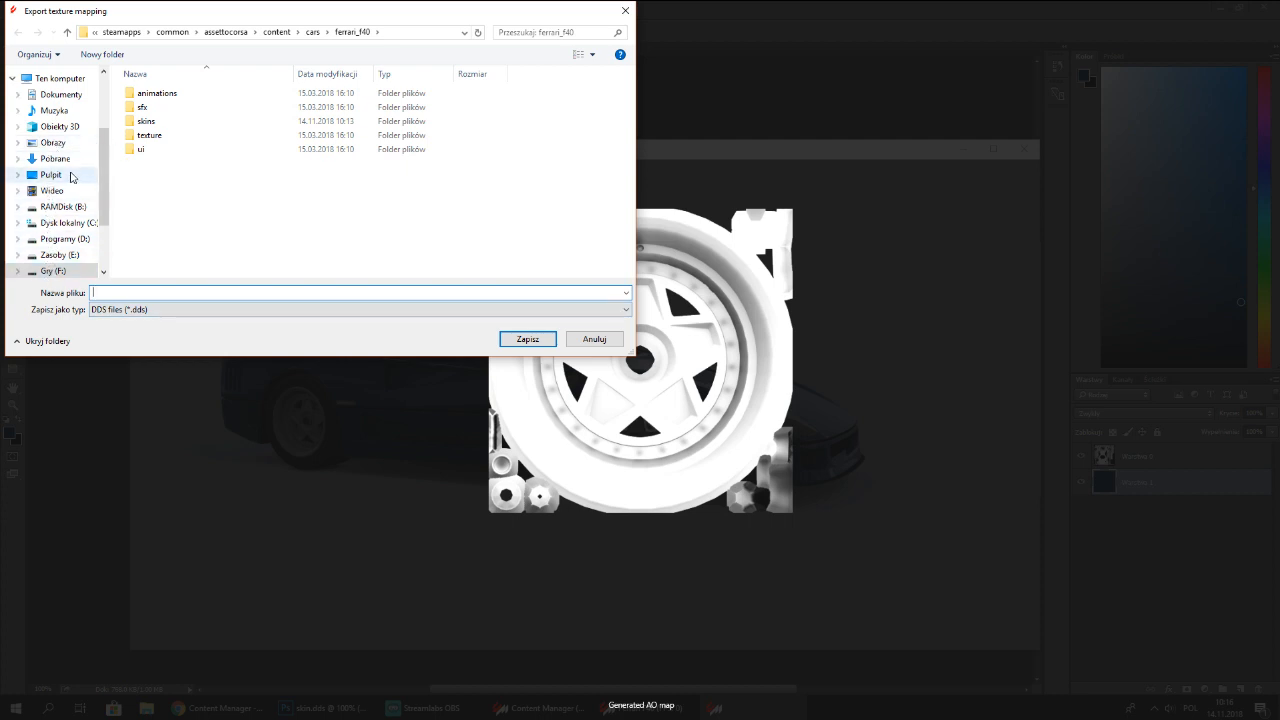
{"action": "left_click", "coordinate": [72, 175]}
{"action": "left_click", "coordinate": [180, 291]}
{"action": "type", "text": "skin"}
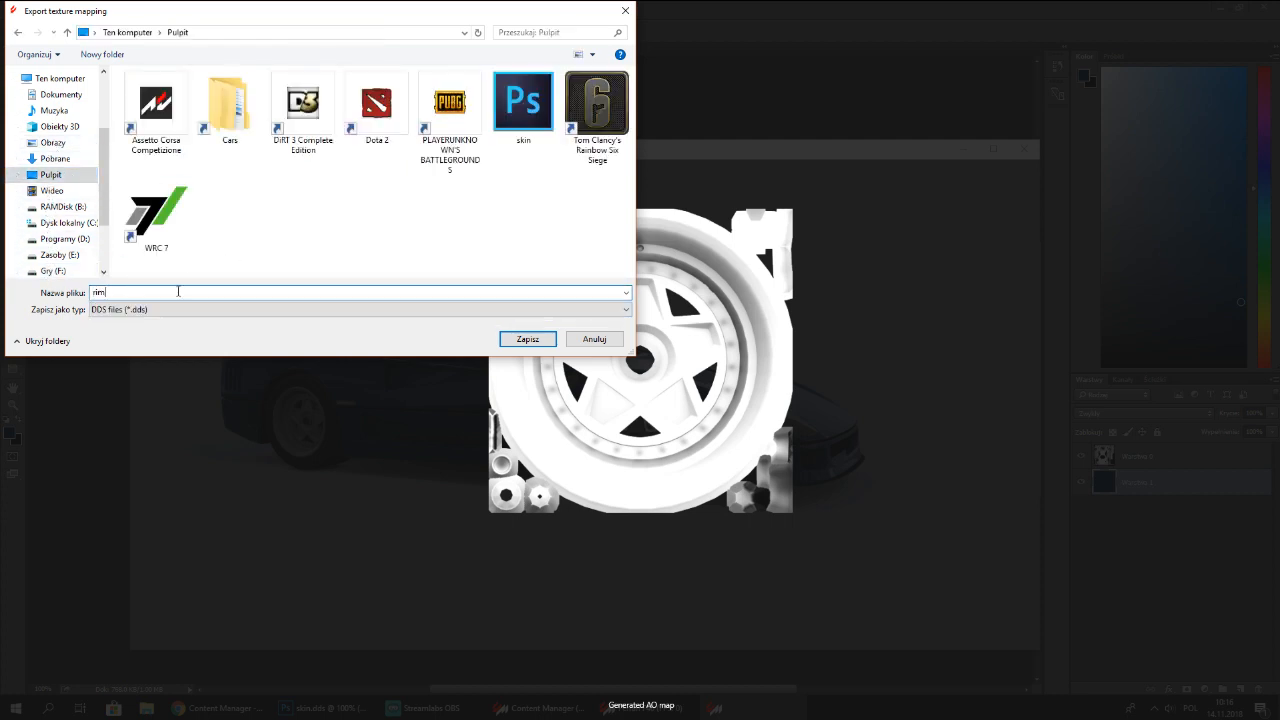
{"action": "key", "text": "Return"}
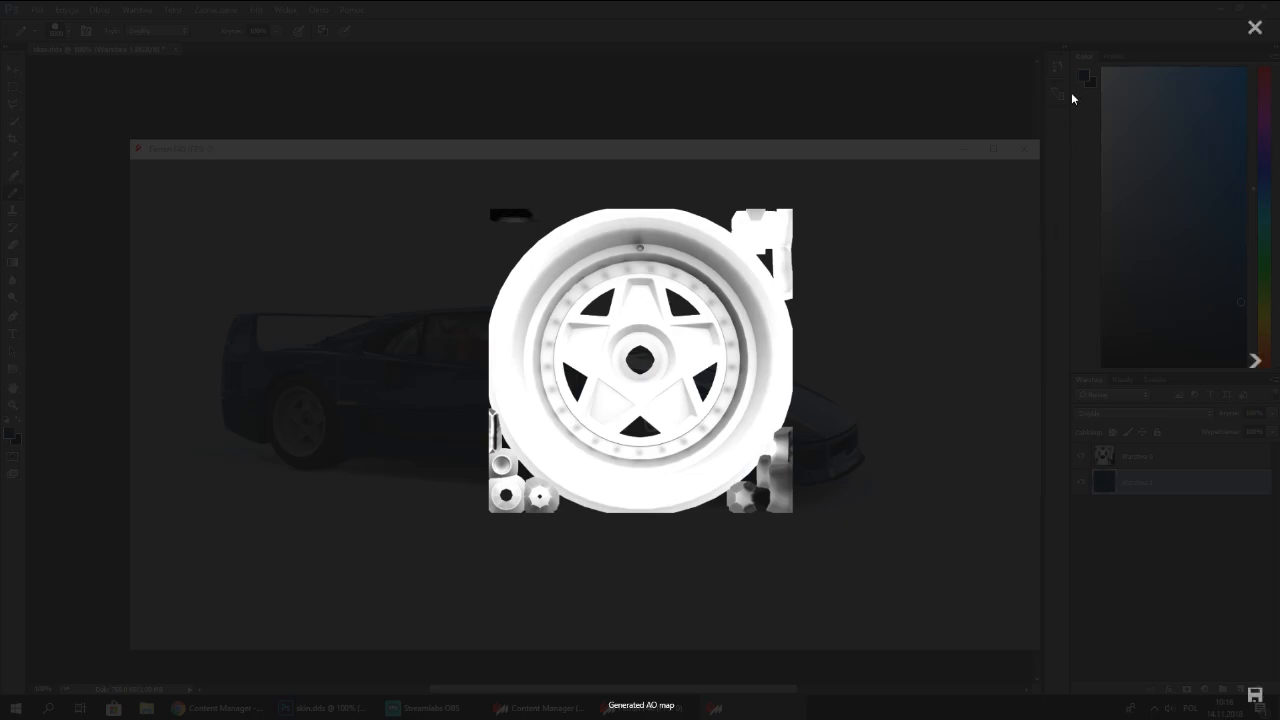
{"action": "left_click", "coordinate": [1254, 27]}
{"action": "left_click", "coordinate": [801, 484]}
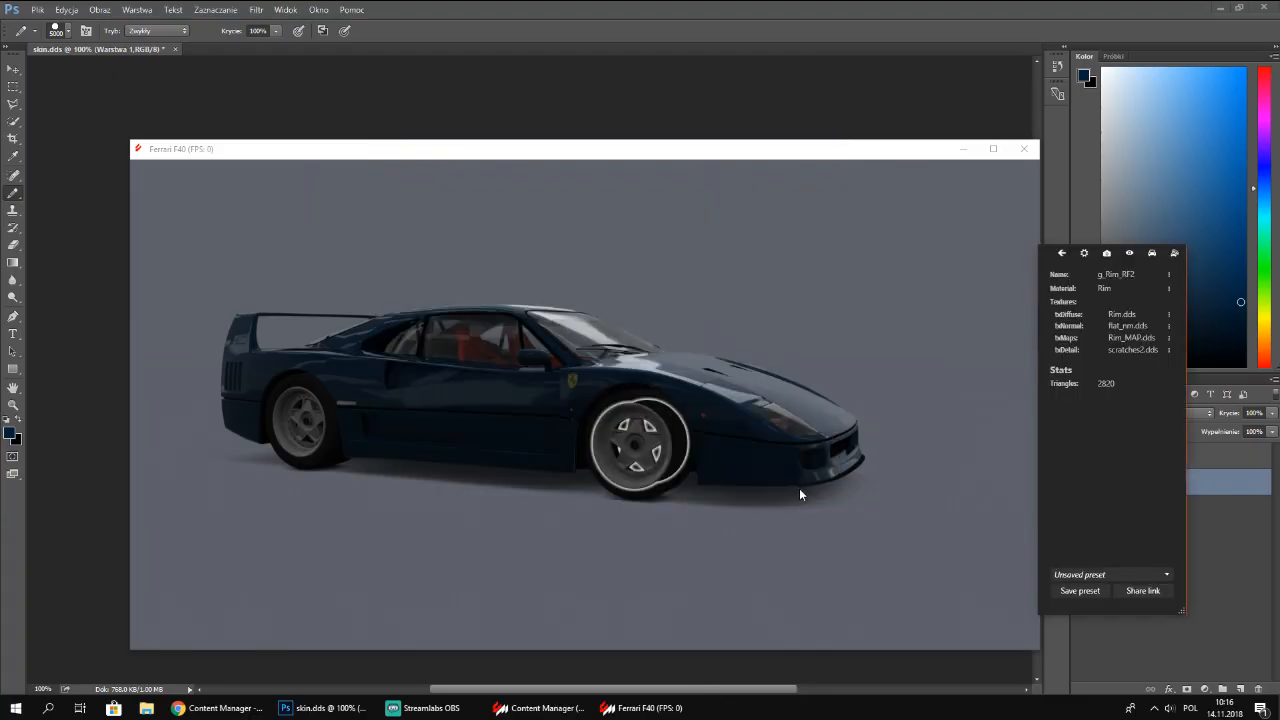
Clear the windows covering the desktop, switch to Photoshop and open the rims DDS file using default sizes
{"action": "left_click", "coordinate": [1218, 8]}
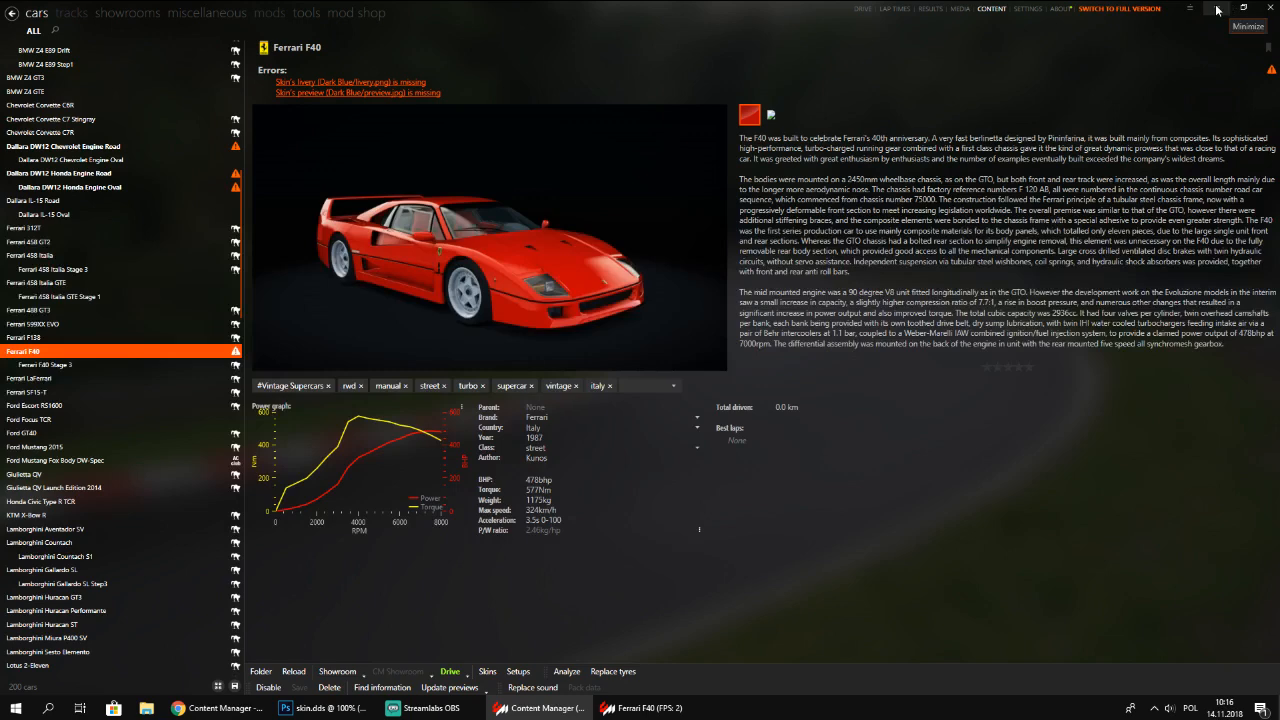
{"action": "left_click", "coordinate": [1218, 8]}
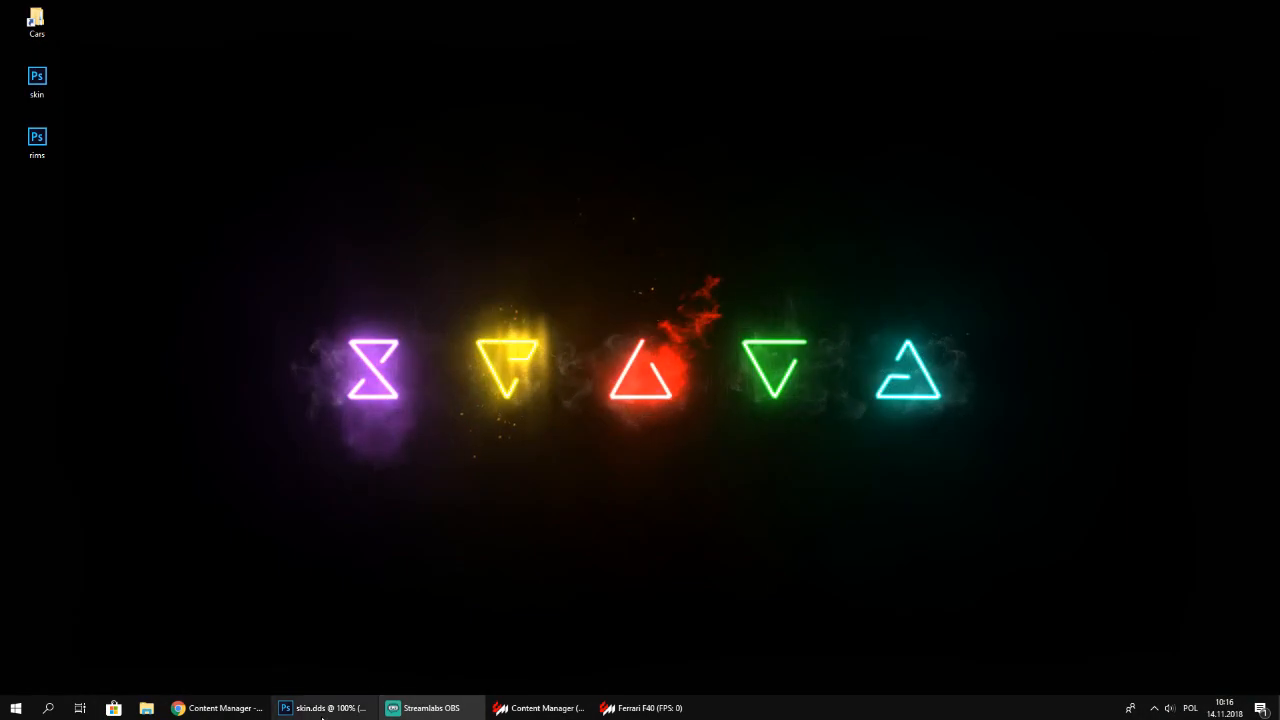
{"action": "left_click", "coordinate": [322, 708]}
{"action": "double_click", "coordinate": [564, 7]}
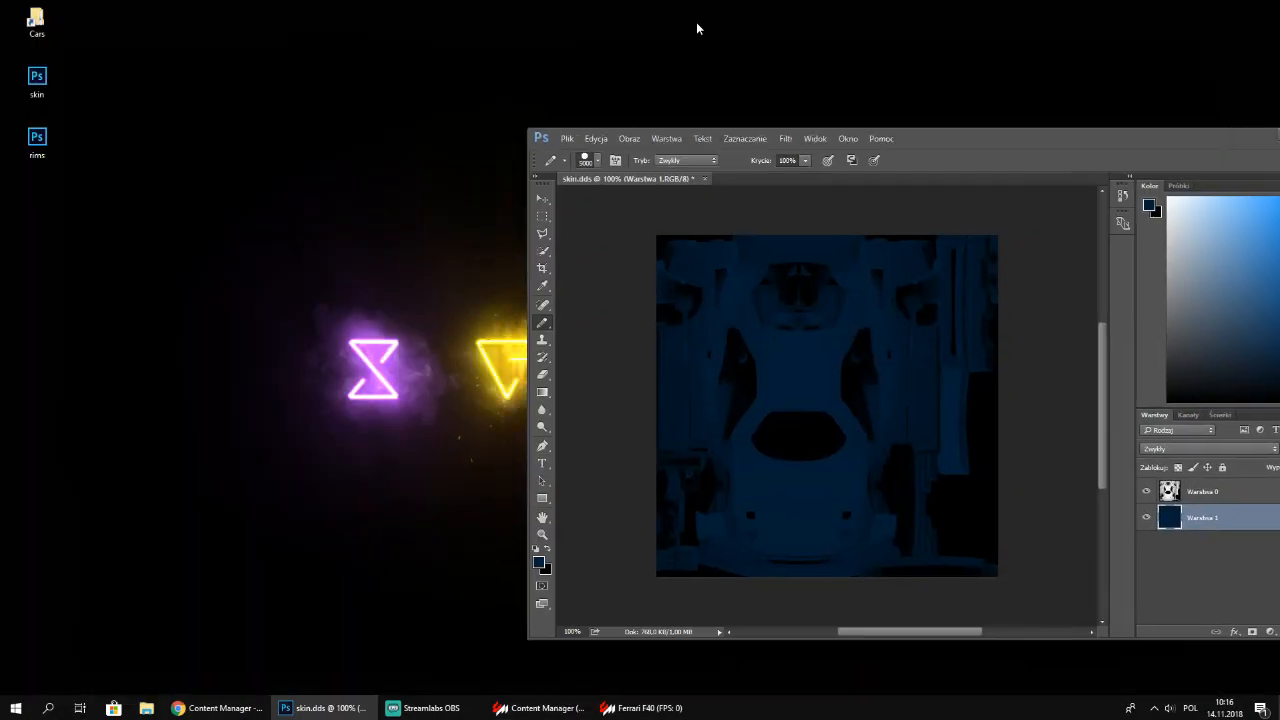
{"action": "left_click_drag", "start_coordinate": [108, 176], "coordinate": [611, 186]}
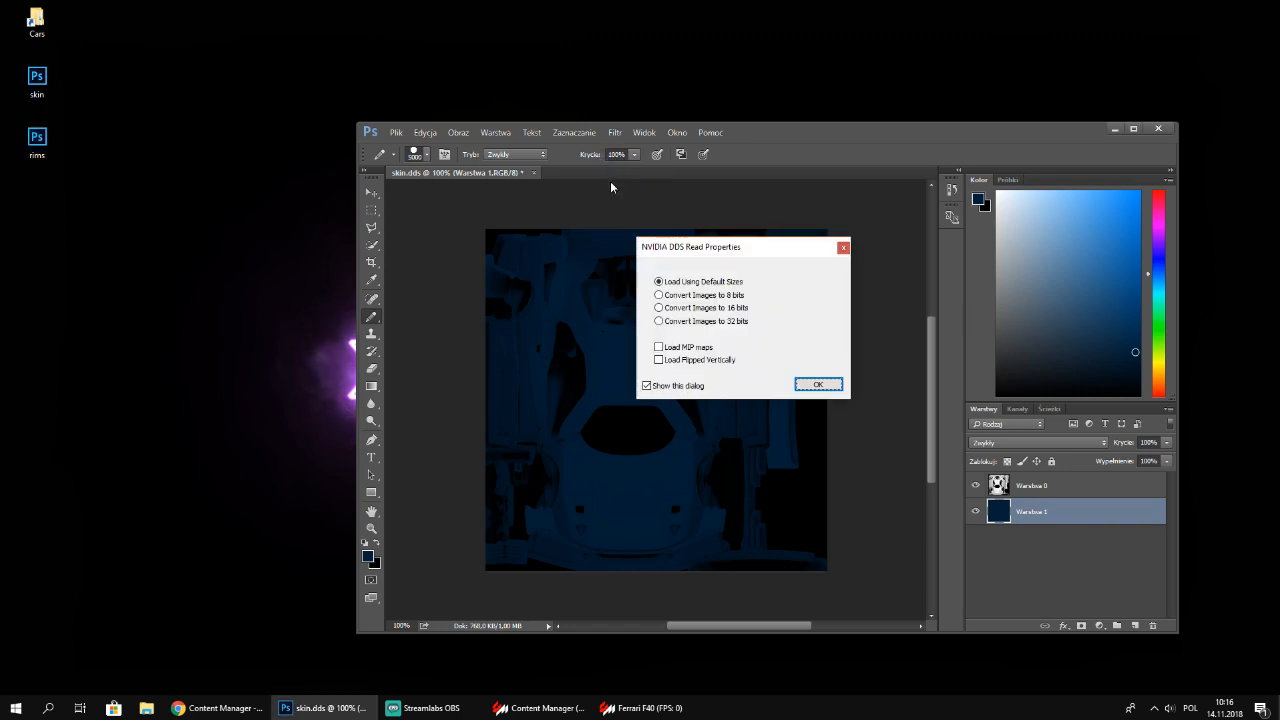
{"action": "left_click", "coordinate": [817, 385]}
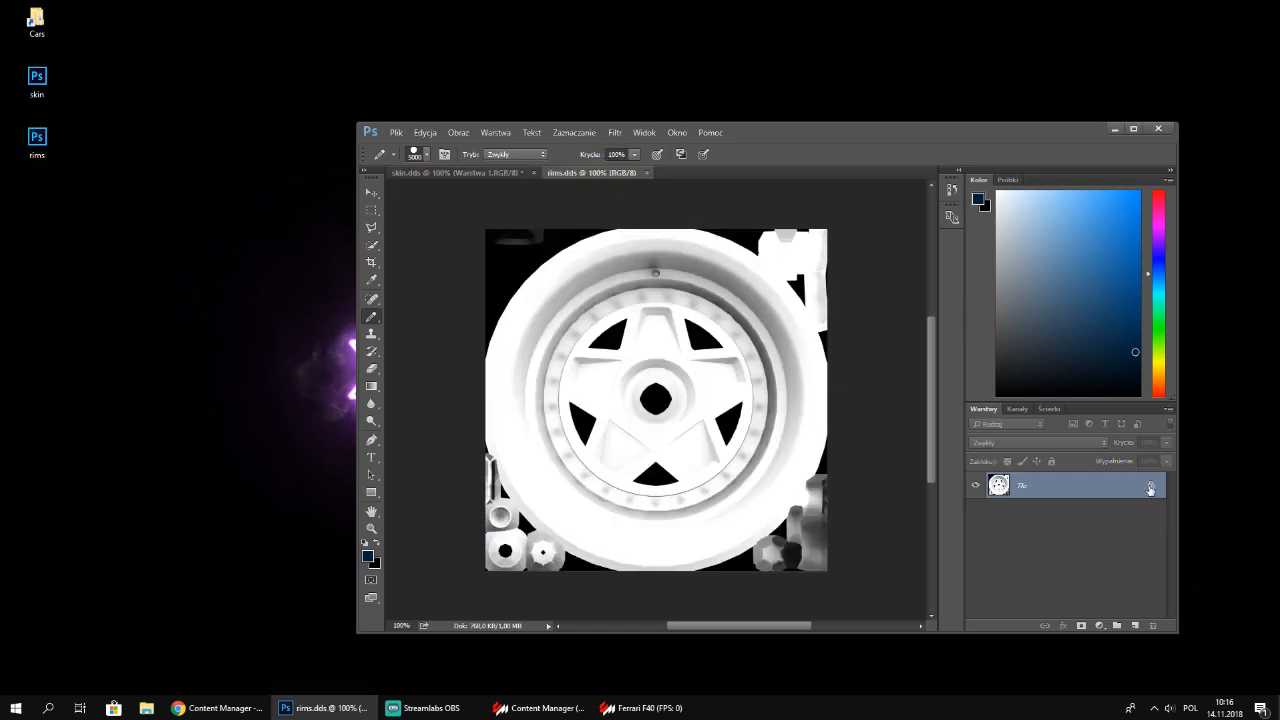
Unlock the rim map's background layer and set its blending mode to Multiply (Pomnóż)
{"action": "left_click", "coordinate": [1150, 488]}
{"action": "left_click", "coordinate": [1045, 442]}
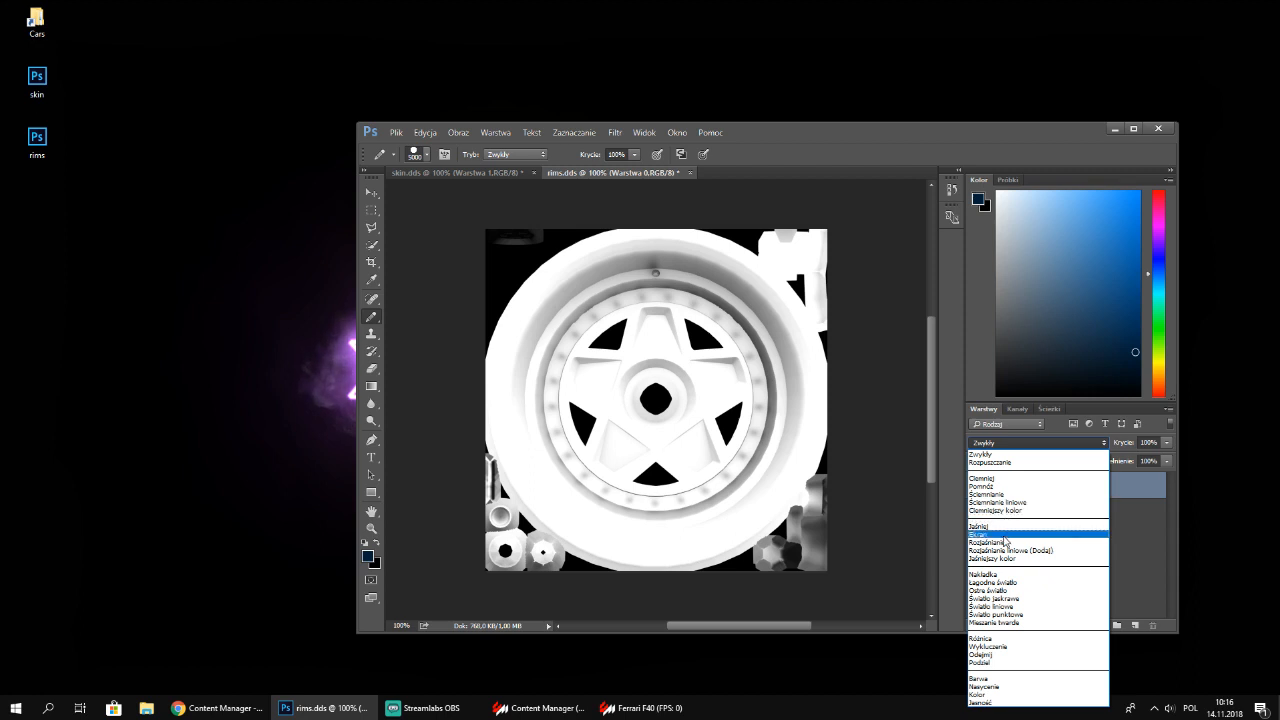
{"action": "left_click", "coordinate": [1005, 486]}
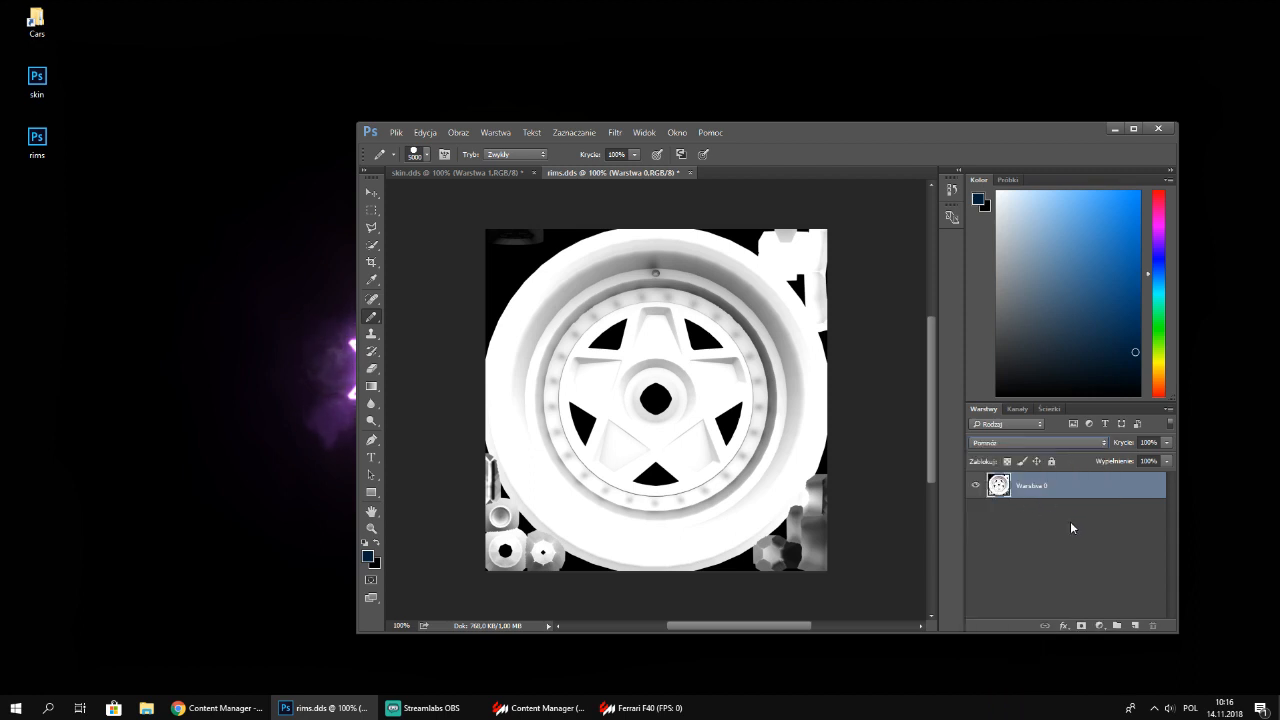
{"action": "right_click", "coordinate": [1071, 527]}
{"action": "left_click", "coordinate": [1133, 624]}
{"action": "left_click", "coordinate": [1135, 625]}
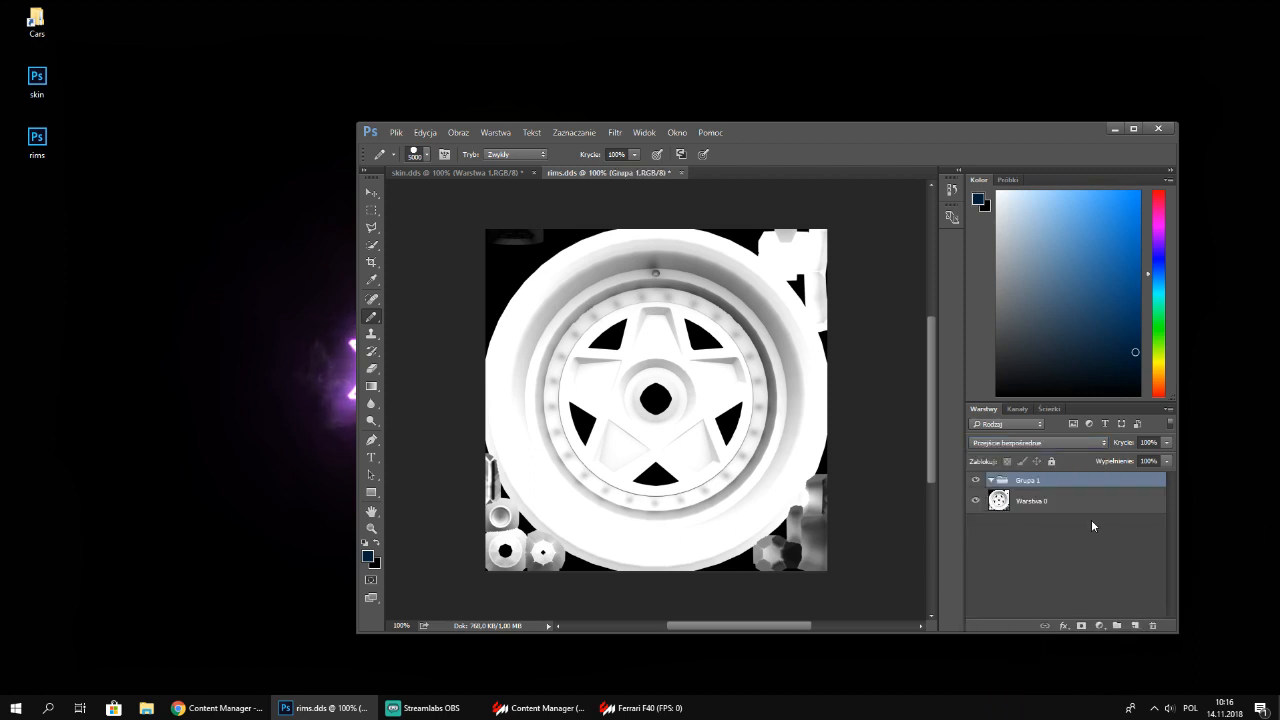
{"action": "left_click", "coordinate": [1155, 625]}
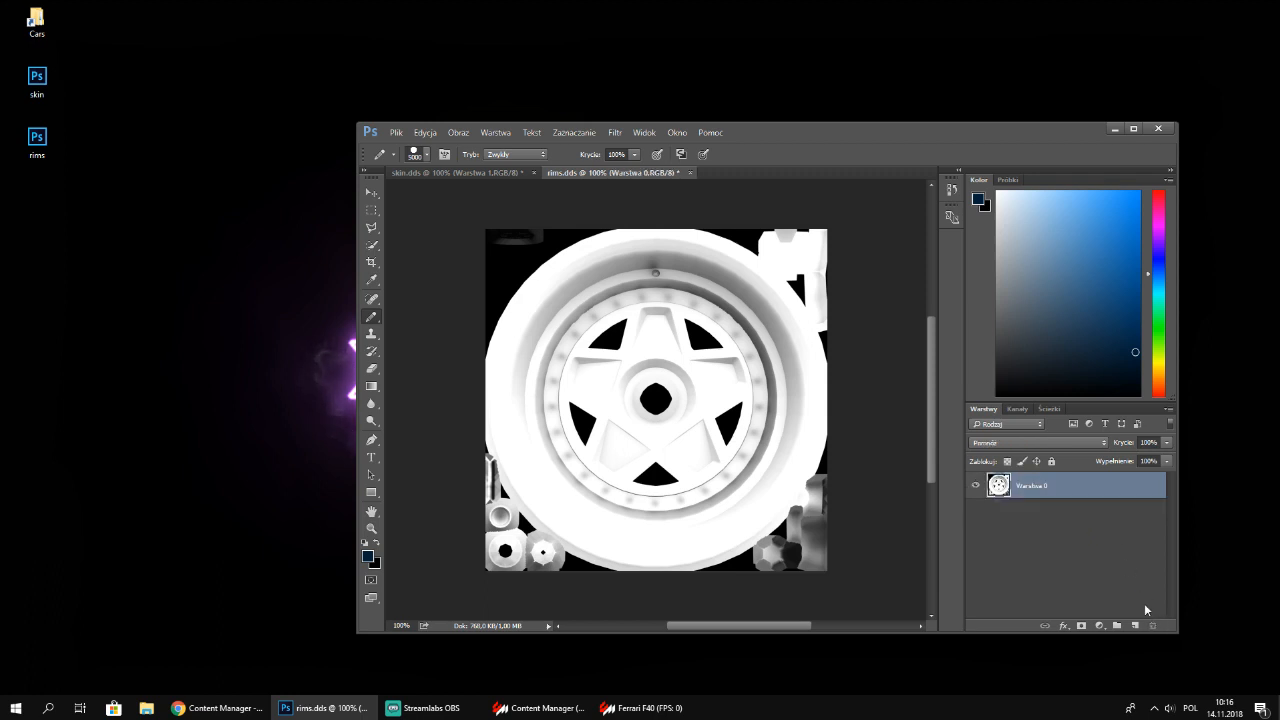
Add a new layer beneath the rim map and fill it with dark yellow using the oversized brush
{"action": "left_click", "coordinate": [1136, 624]}
{"action": "left_click_drag", "start_coordinate": [1044, 499], "coordinate": [1060, 537]}
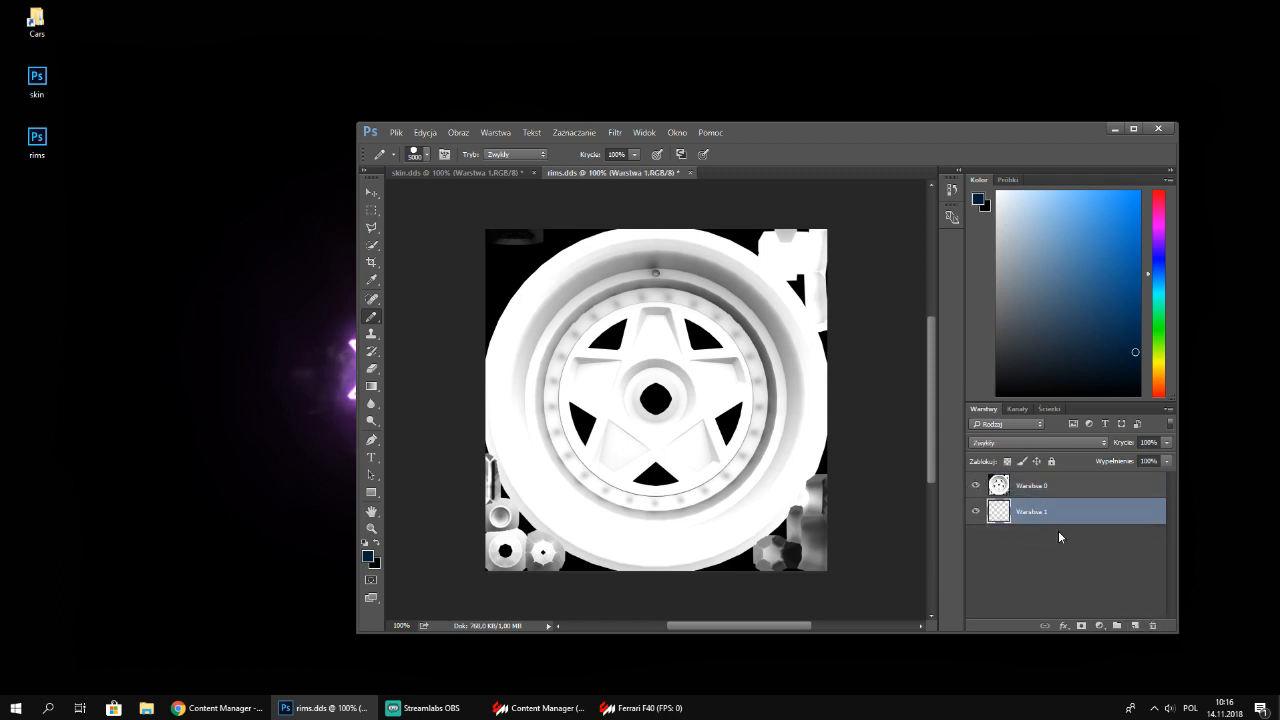
{"action": "left_click", "coordinate": [1159, 367]}
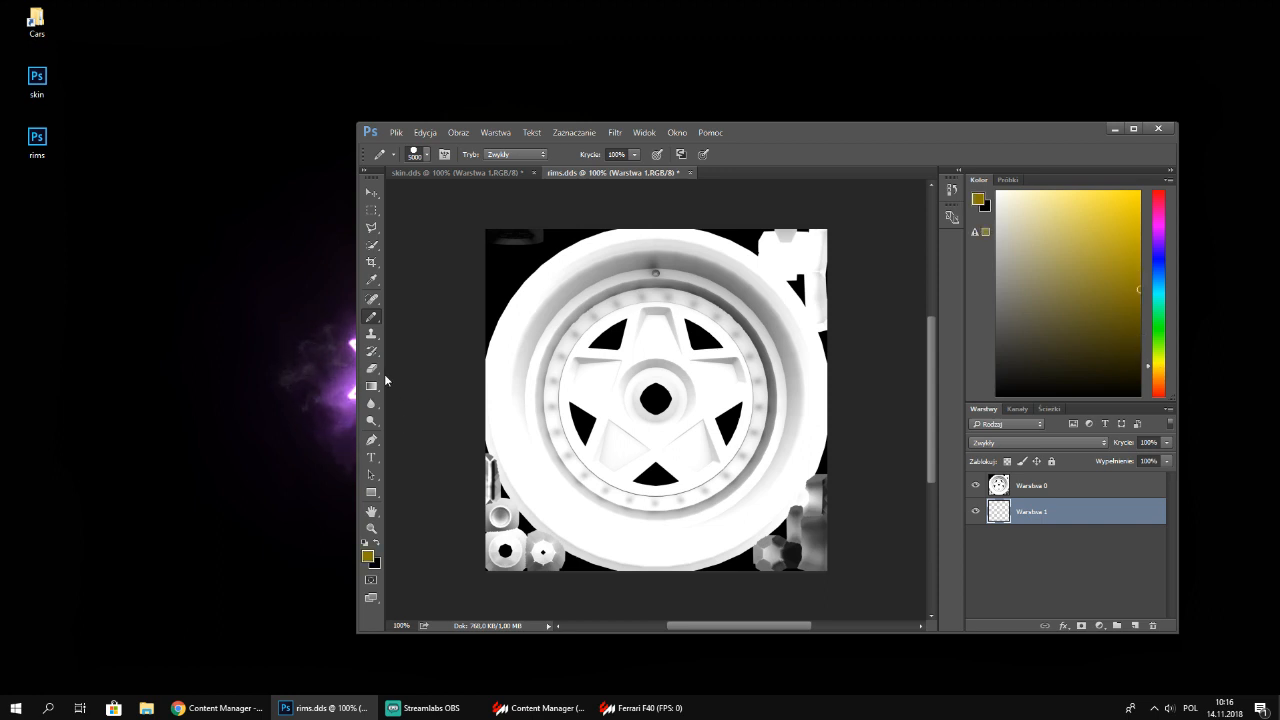
{"action": "left_click", "coordinate": [597, 356]}
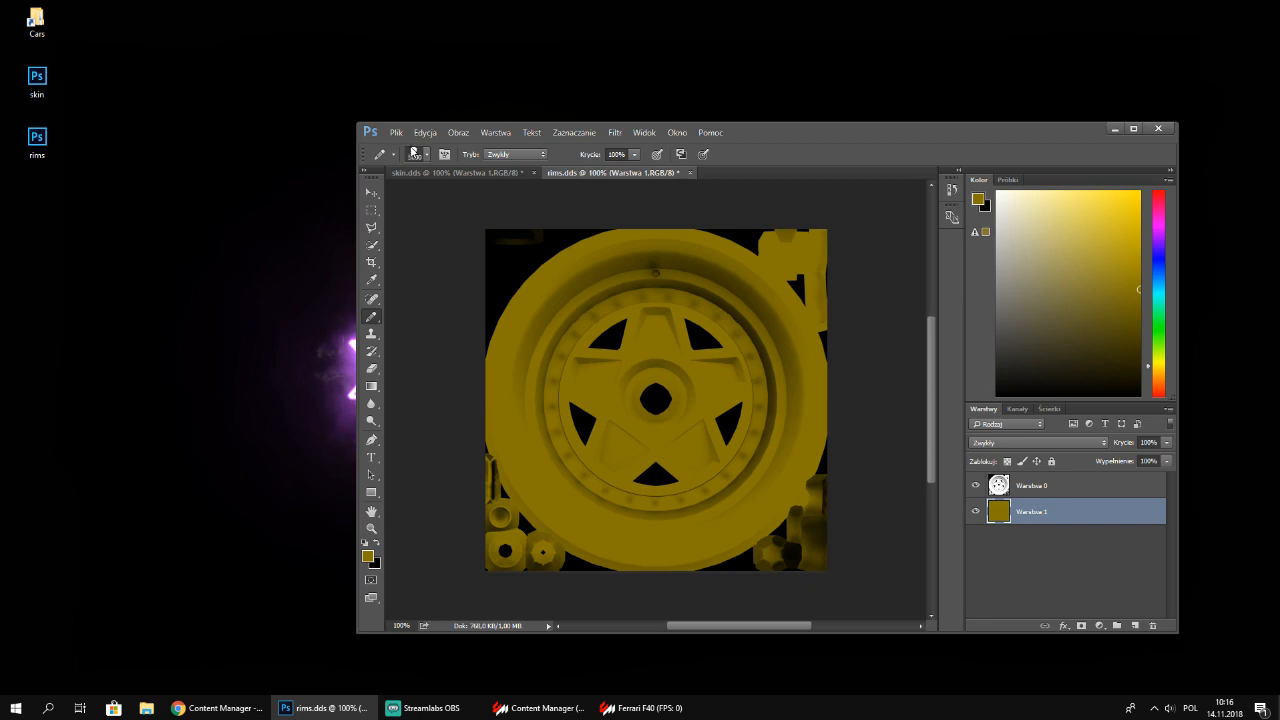
Start saving the rim texture under a new name and browse to the Dark Blue folder within the ferrari_f40 skins
{"action": "left_click", "coordinate": [396, 132]}
{"action": "left_click", "coordinate": [440, 284]}
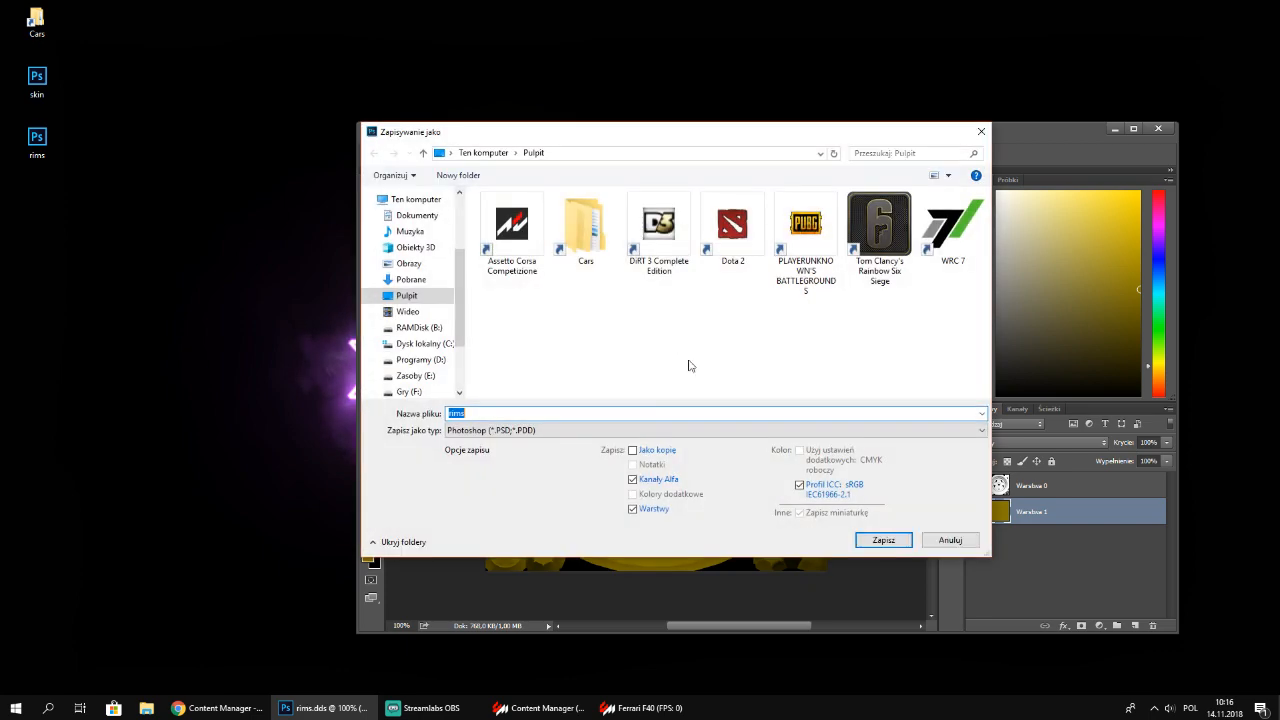
{"action": "double_click", "coordinate": [585, 228]}
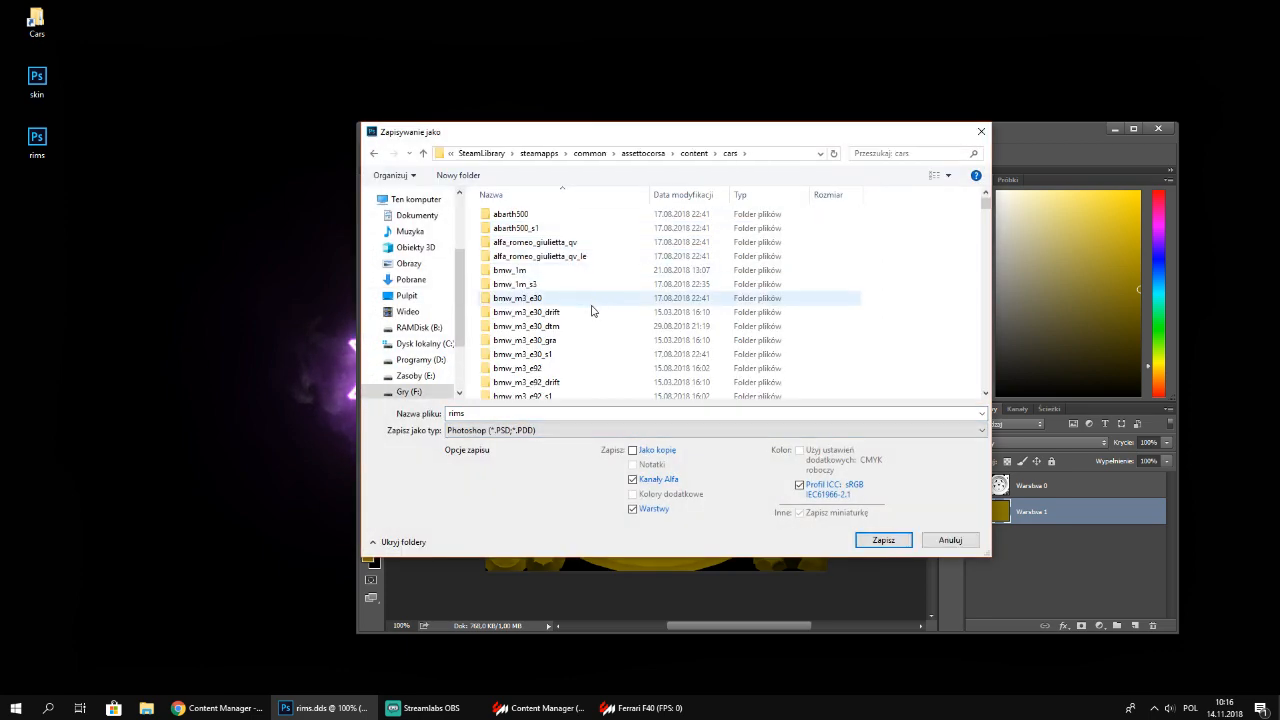
{"action": "scroll", "coordinate": [591, 311], "scroll_direction": "down", "scroll_amount": 15}
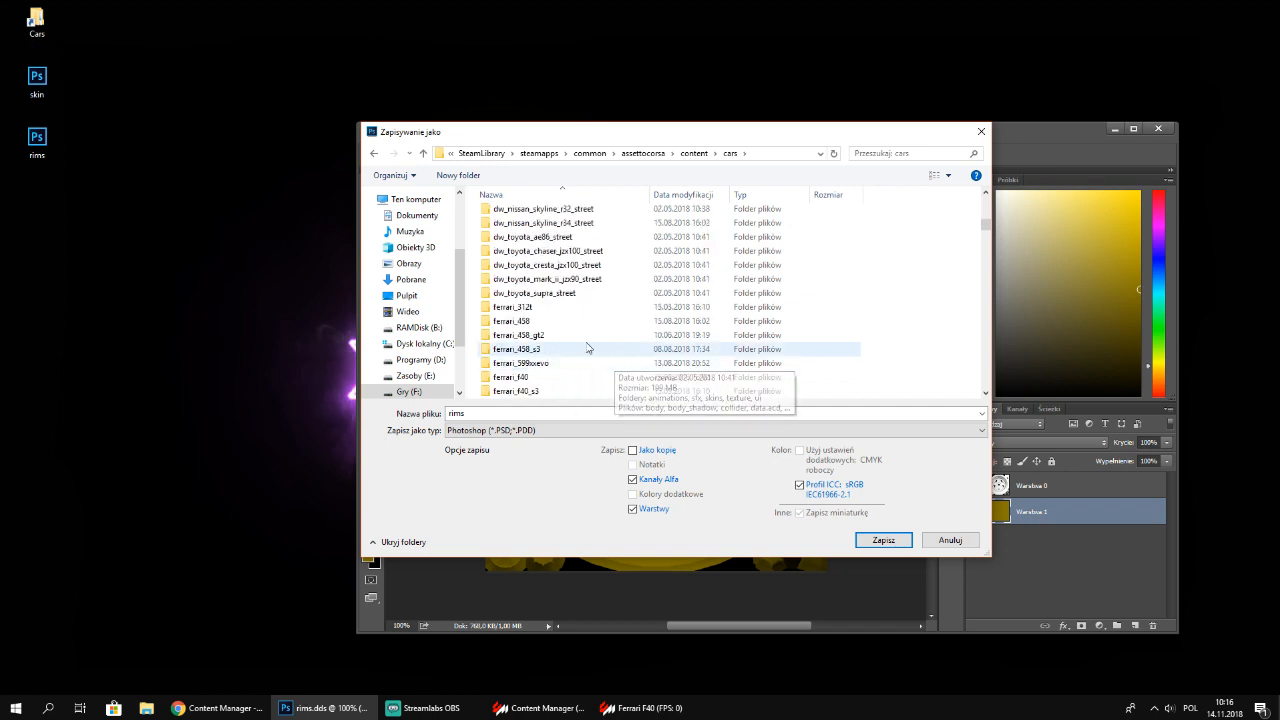
{"action": "scroll", "coordinate": [587, 348], "scroll_direction": "down", "scroll_amount": 2}
{"action": "double_click", "coordinate": [552, 307]}
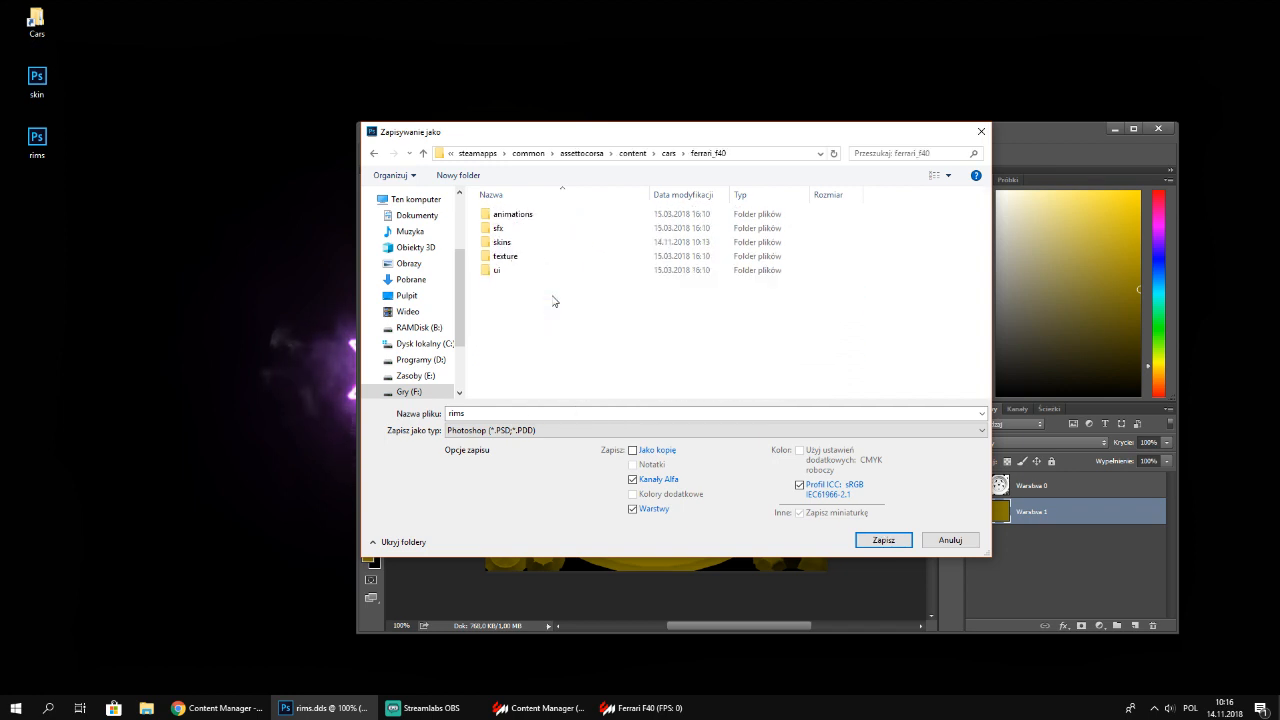
{"action": "double_click", "coordinate": [532, 241]}
{"action": "double_click", "coordinate": [529, 230]}
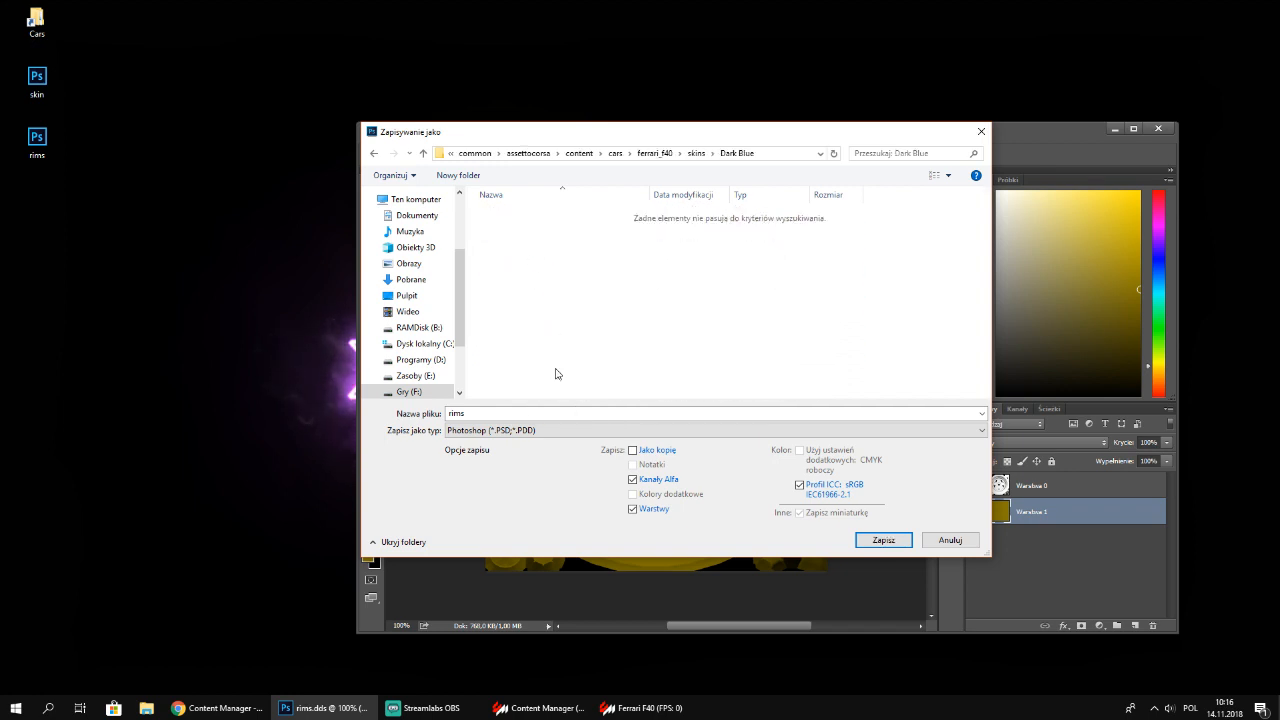
Check the rim's diffuse texture name in the Ferrari F40 showroom and enter rim as the Photoshop file name
{"action": "left_click", "coordinate": [641, 708]}
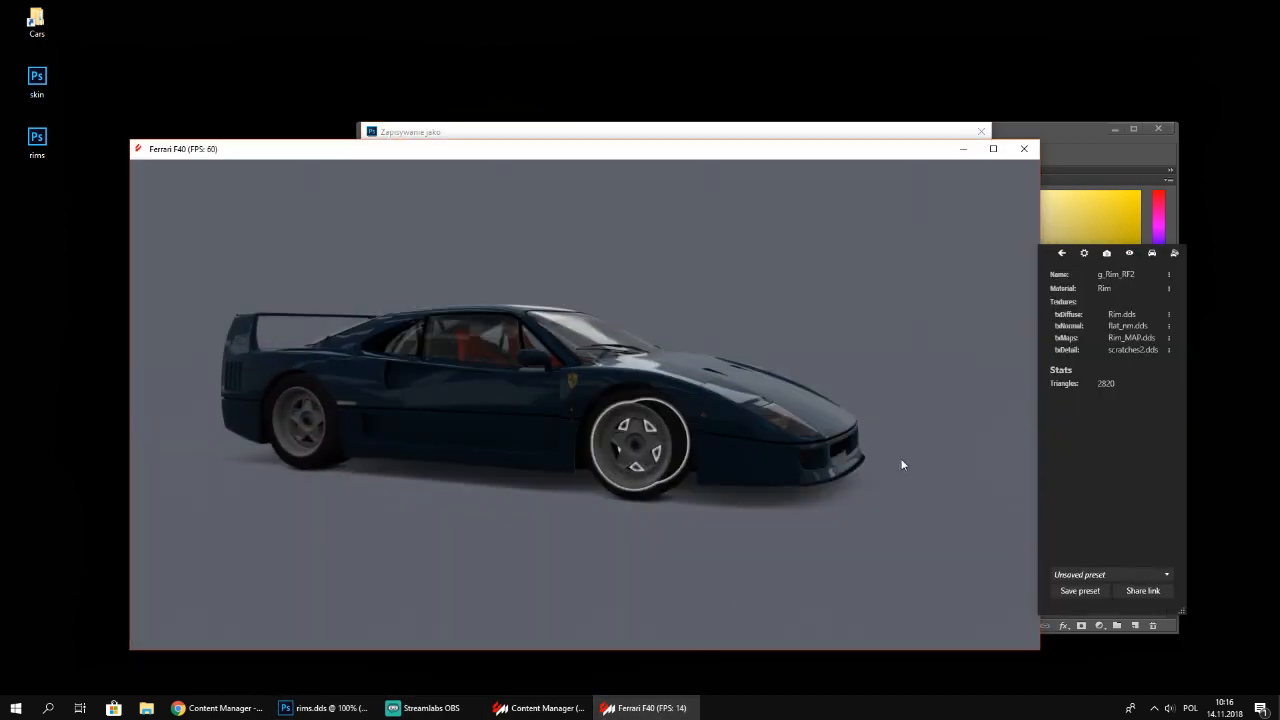
{"action": "left_click", "coordinate": [843, 134]}
{"action": "double_click", "coordinate": [492, 412]}
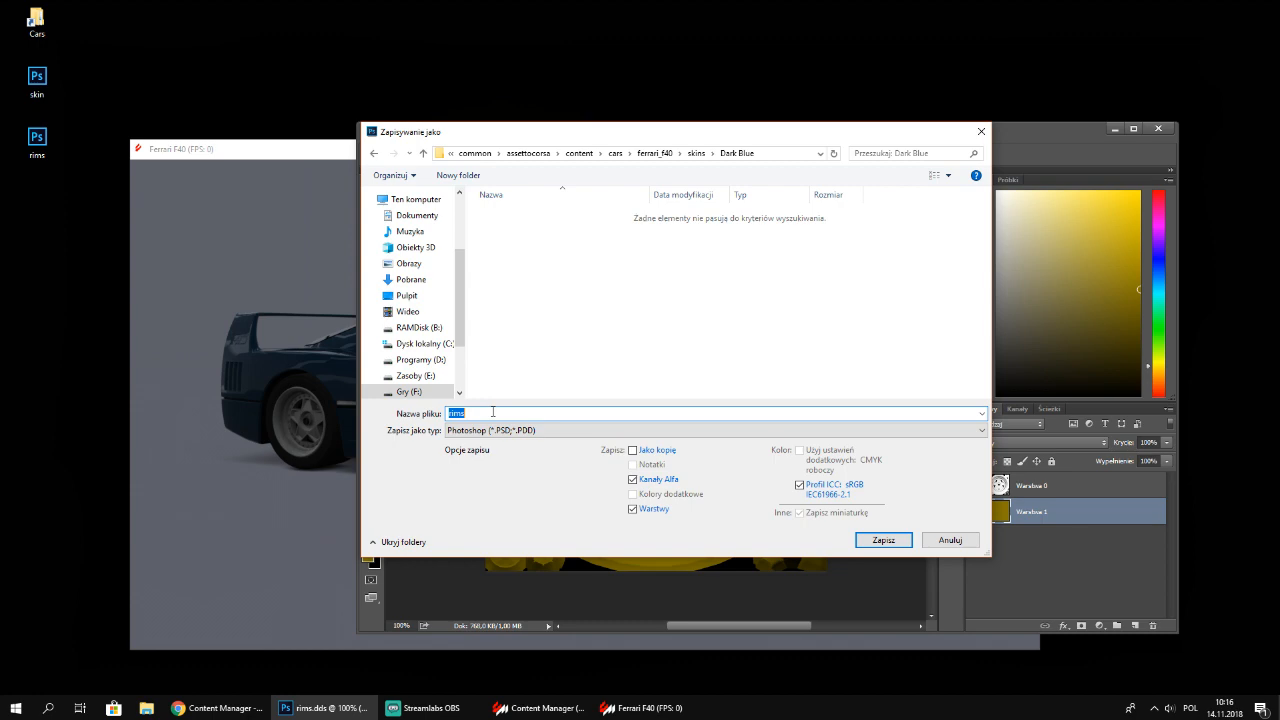
Save the rim texture in D3D/DDS format with DXT1 RGB no-alpha compression and generated MIP maps
{"action": "left_click", "coordinate": [498, 430]}
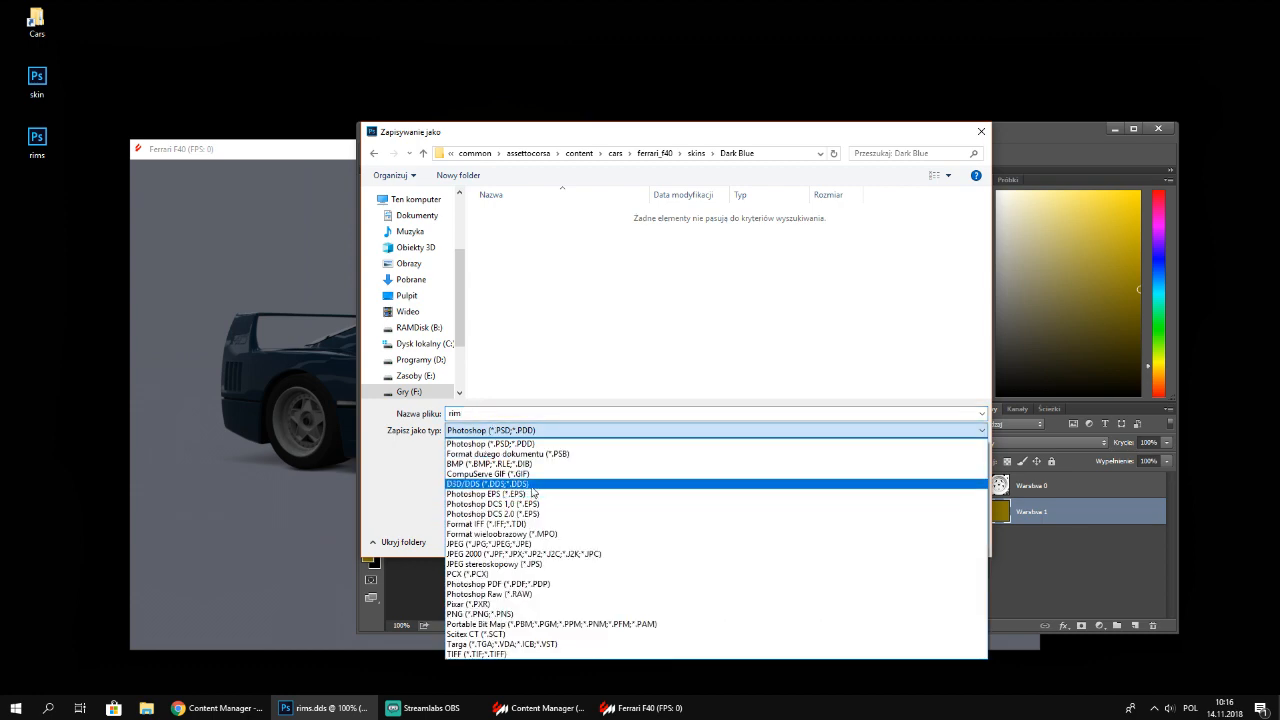
{"action": "left_click", "coordinate": [533, 485]}
{"action": "left_click", "coordinate": [886, 539]}
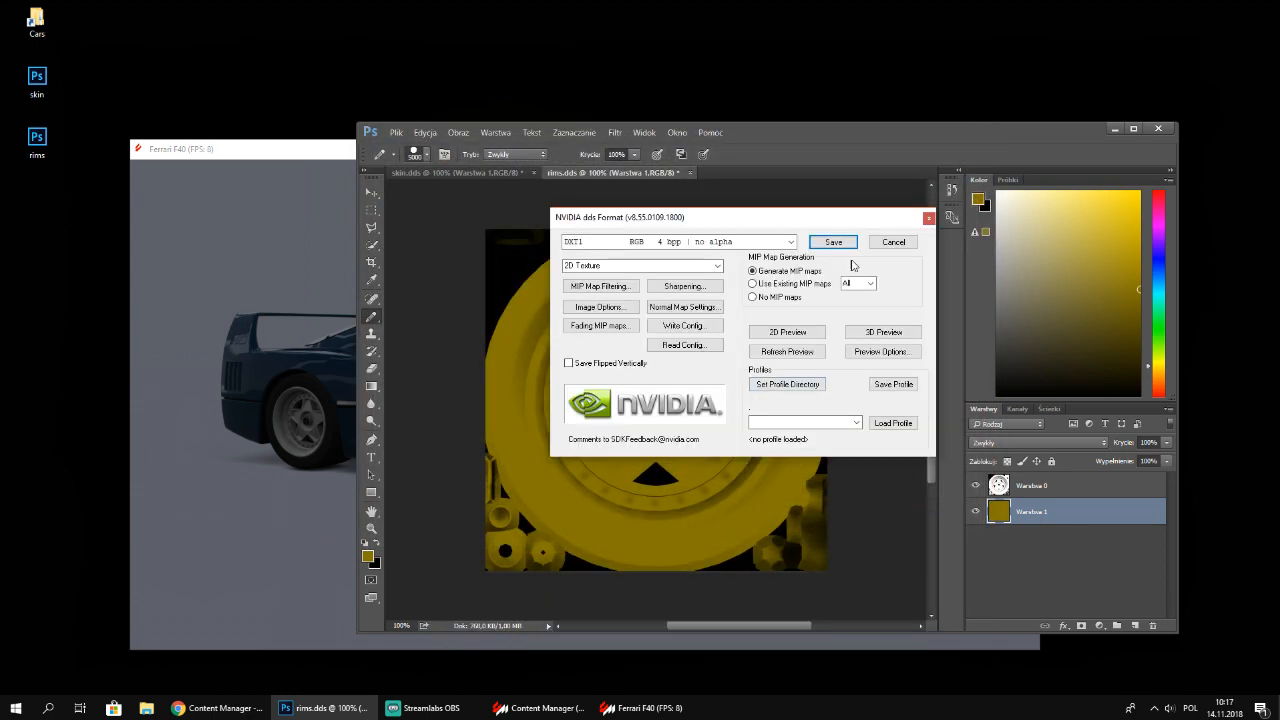
{"action": "left_click", "coordinate": [833, 242]}
Inspect the repainted yellow rims in the Ferrari F40 showroom, up close and from around the car
{"action": "left_click", "coordinate": [442, 278]}
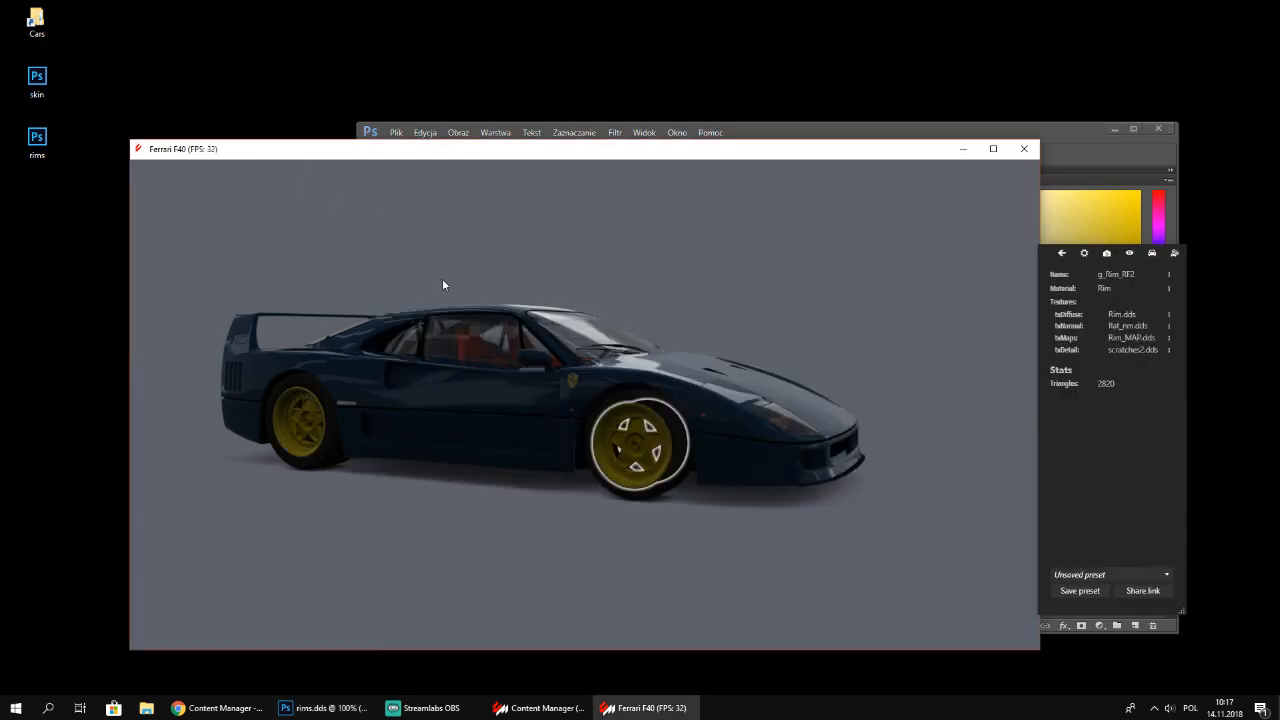
{"action": "left_click_drag", "start_coordinate": [442, 278], "coordinate": [405, 396]}
{"action": "scroll", "coordinate": [740, 445], "scroll_direction": "up", "scroll_amount": 3}
{"action": "left_click_drag", "start_coordinate": [754, 431], "coordinate": [570, 410]}
{"action": "scroll", "coordinate": [571, 412], "scroll_direction": "up", "scroll_amount": 5}
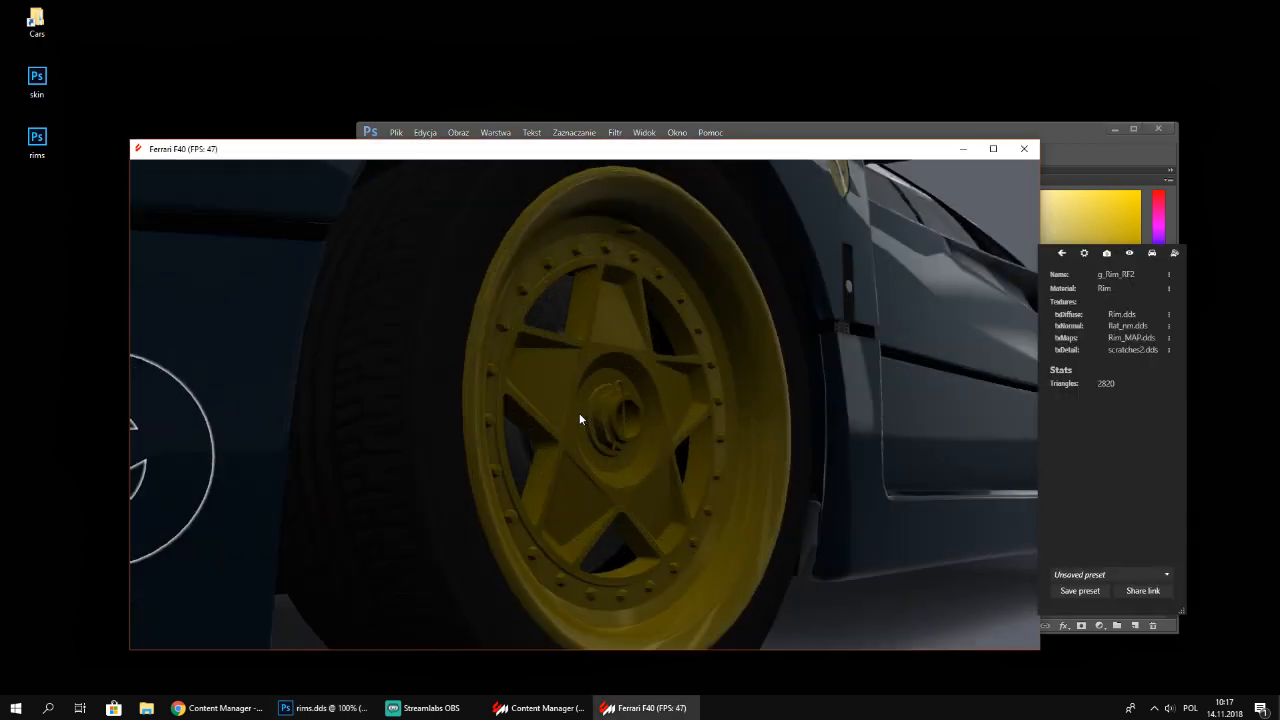
{"action": "scroll", "coordinate": [778, 409], "scroll_direction": "down", "scroll_amount": 5}
{"action": "left_click_drag", "start_coordinate": [796, 394], "coordinate": [557, 430]}
{"action": "left_click_drag", "start_coordinate": [785, 440], "coordinate": [560, 440]}
Select the side badge and the door's window trim on the car to view their materials and textures
{"action": "left_click", "coordinate": [560, 440]}
{"action": "left_click_drag", "start_coordinate": [405, 468], "coordinate": [795, 425]}
{"action": "left_click", "coordinate": [530, 392]}
{"action": "left_click_drag", "start_coordinate": [811, 370], "coordinate": [602, 421]}
{"action": "left_click", "coordinate": [590, 446]}
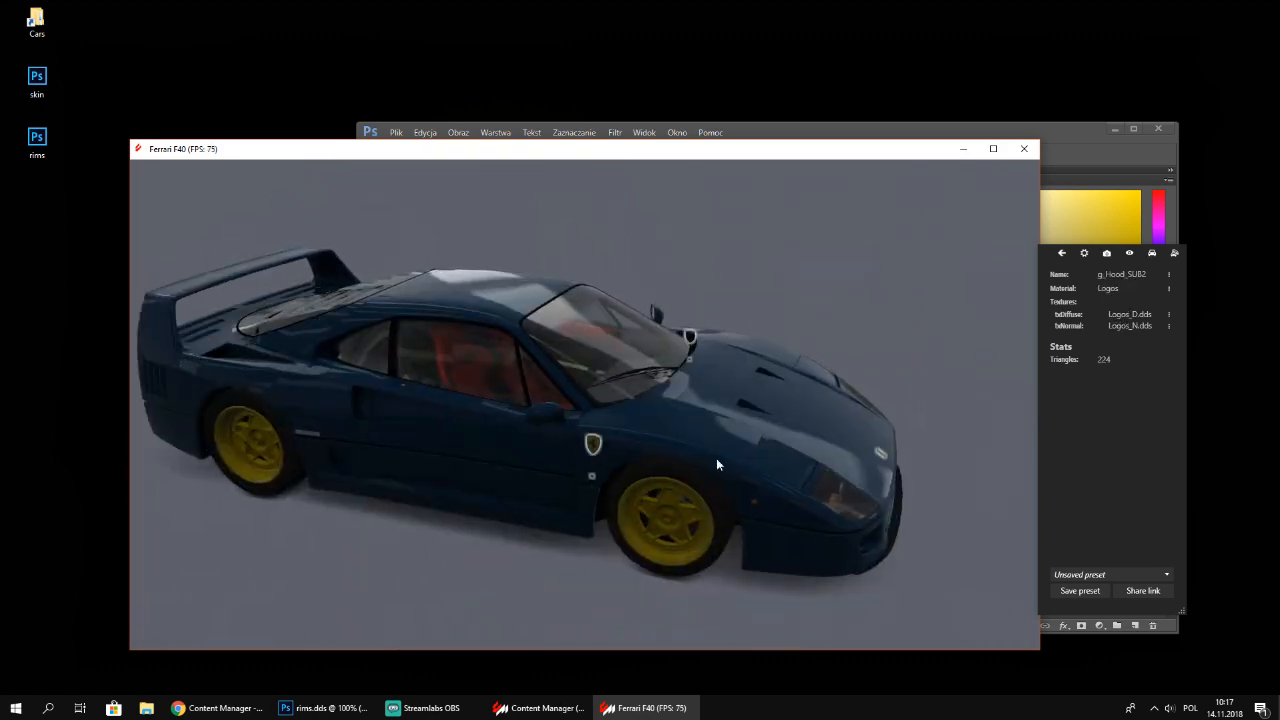
{"action": "left_click_drag", "start_coordinate": [716, 458], "coordinate": [605, 494]}
{"action": "left_click", "coordinate": [574, 441]}
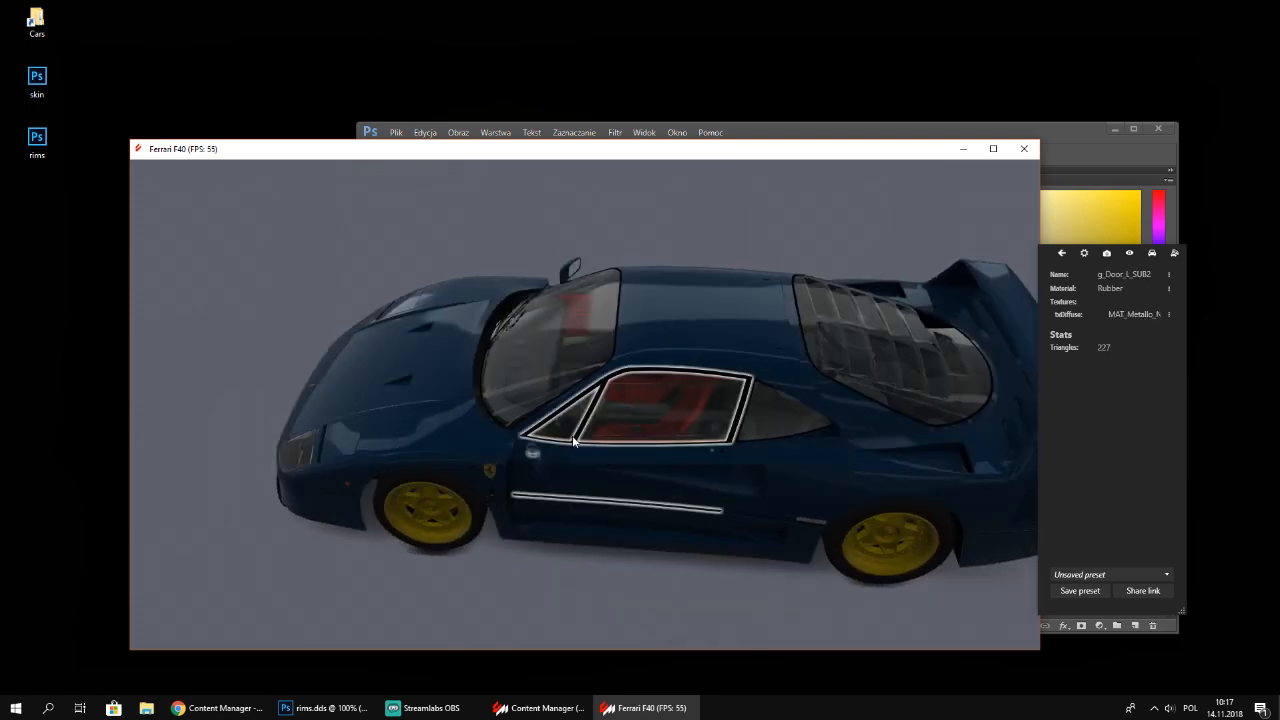
Select the window glass and the rear brake lights to view their textures, inspecting the car from behind and the side
{"action": "left_click", "coordinate": [833, 430]}
{"action": "left_click_drag", "start_coordinate": [833, 430], "coordinate": [677, 390]}
{"action": "left_click_drag", "start_coordinate": [854, 417], "coordinate": [766, 432]}
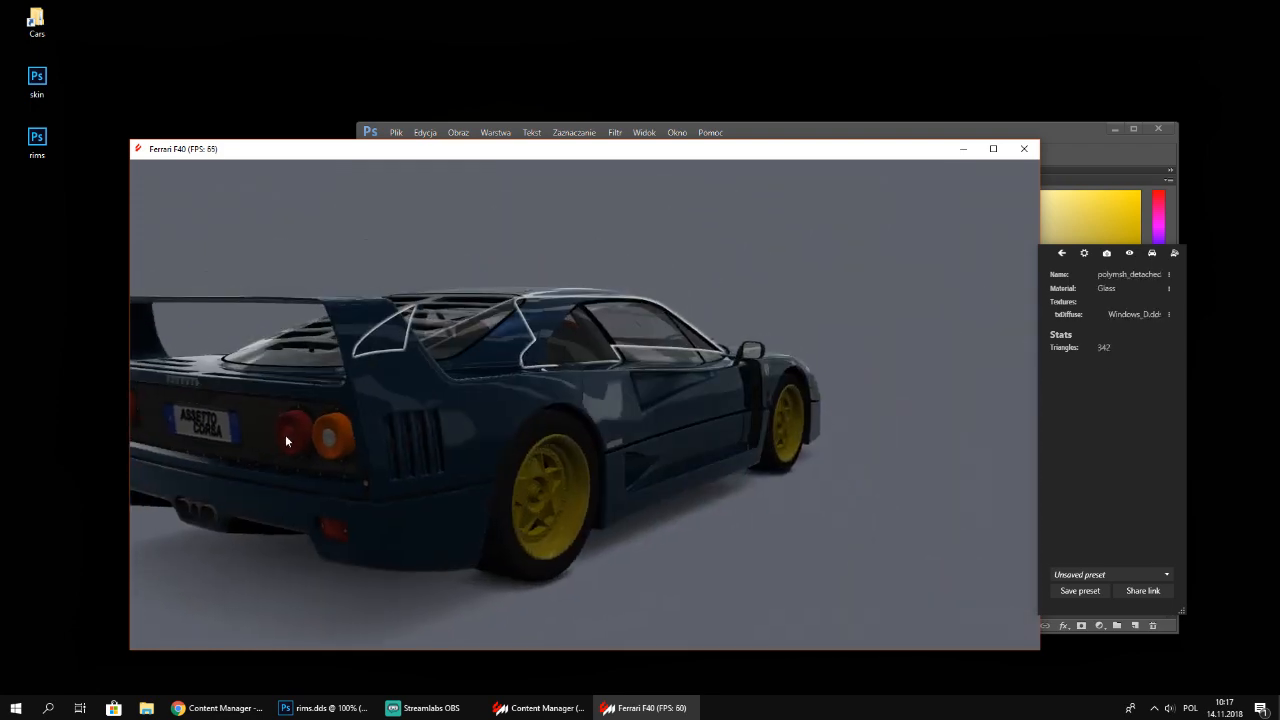
{"action": "left_click", "coordinate": [333, 460]}
{"action": "left_click_drag", "start_coordinate": [416, 440], "coordinate": [484, 440]}
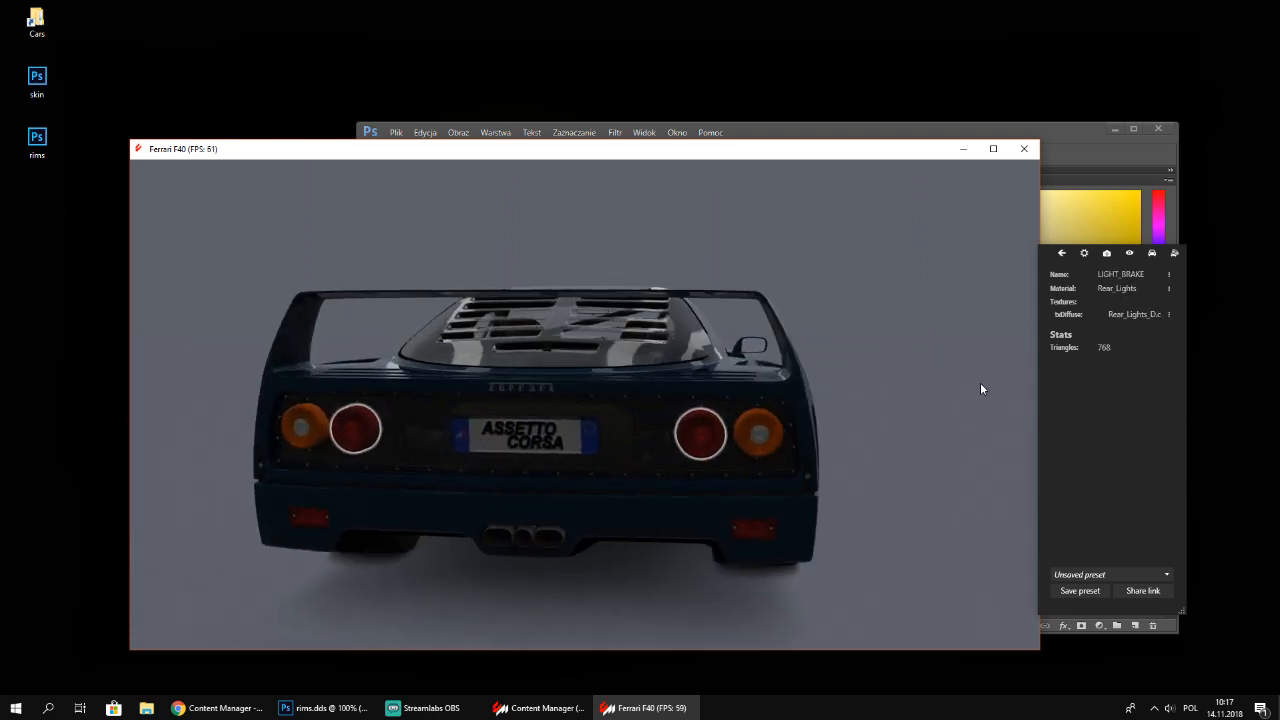
{"action": "left_click_drag", "start_coordinate": [806, 410], "coordinate": [494, 425]}
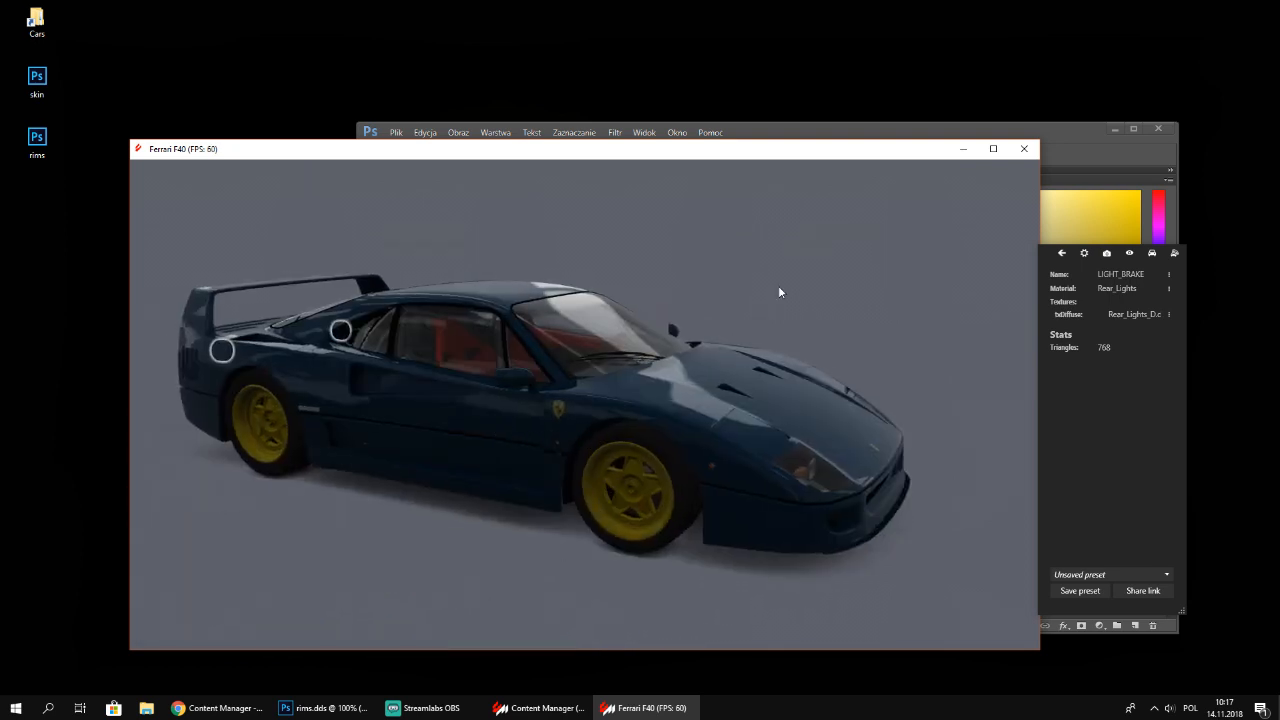
Inspect the dark blue Ferrari F40 from the front and side in the showroom, and close the showroom preview
{"action": "left_click_drag", "start_coordinate": [671, 371], "coordinate": [368, 393]}
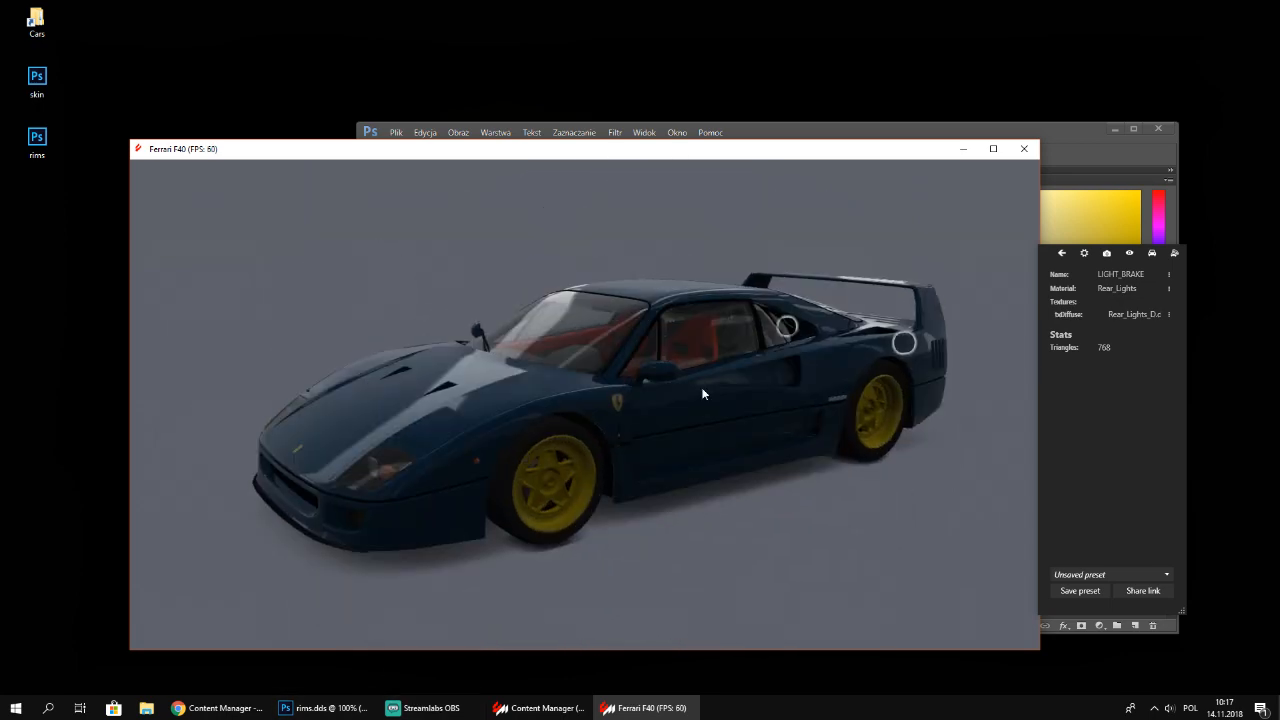
{"action": "left_click_drag", "start_coordinate": [727, 378], "coordinate": [612, 360]}
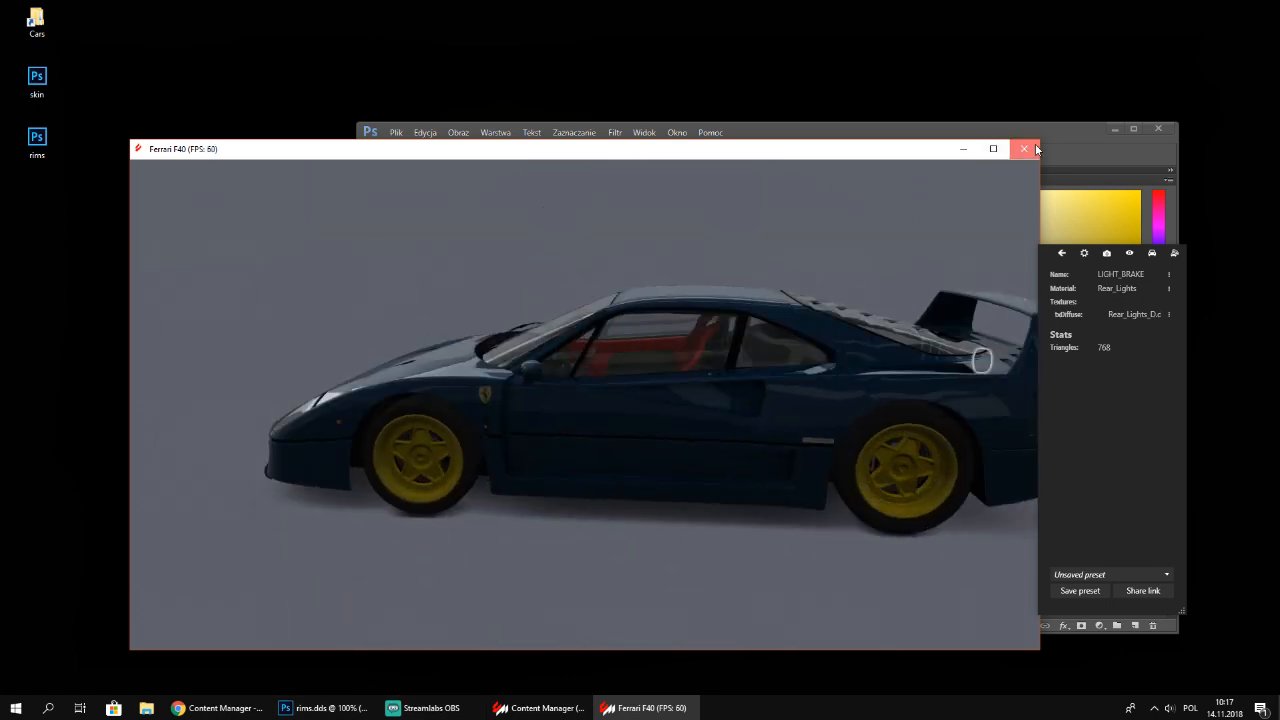
{"action": "left_click", "coordinate": [1024, 149]}
In Photoshop, close the skin.dds and rims.dds documents without saving their changes
{"action": "left_click", "coordinate": [1157, 130]}
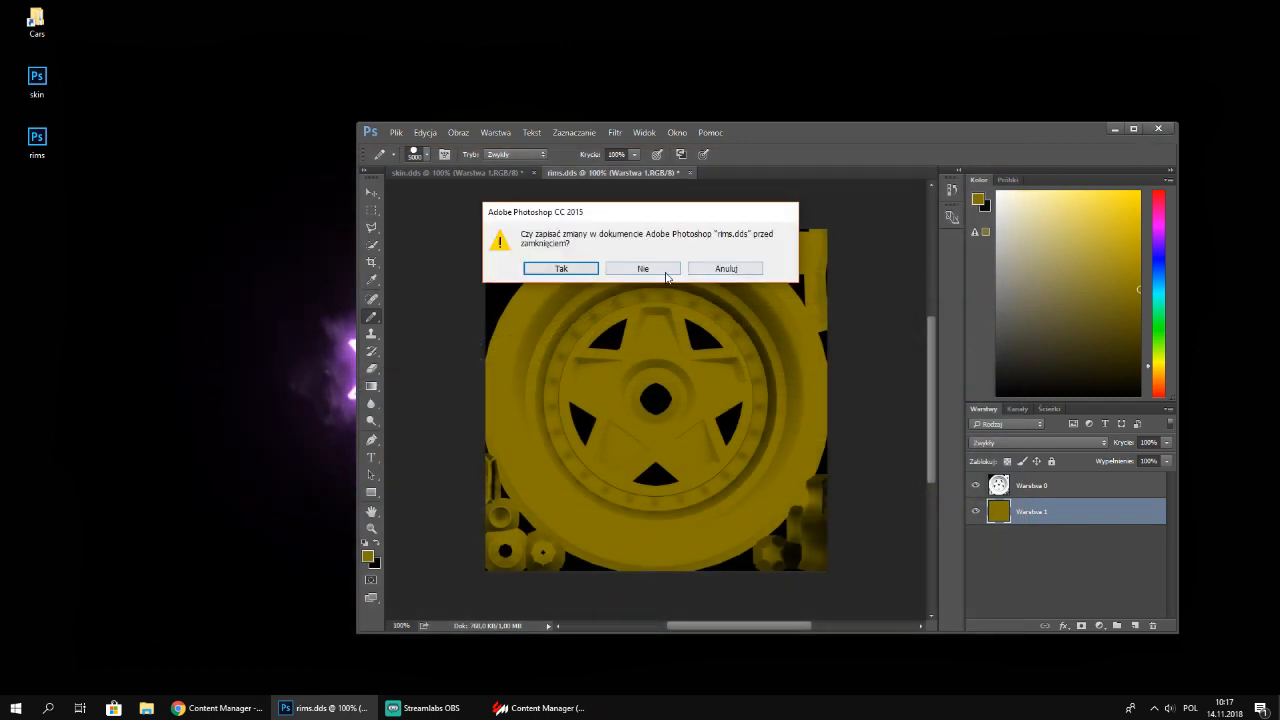
{"action": "left_click", "coordinate": [563, 268]}
{"action": "left_click", "coordinate": [535, 173]}
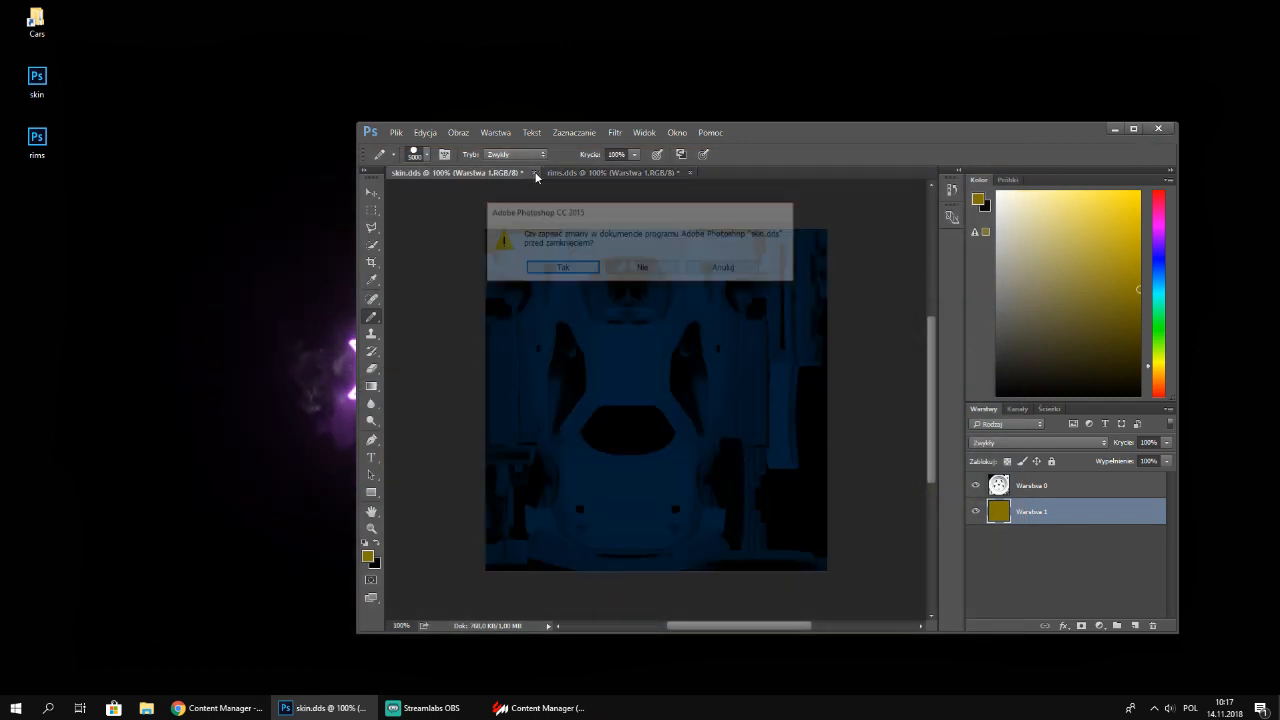
{"action": "left_click", "coordinate": [643, 266]}
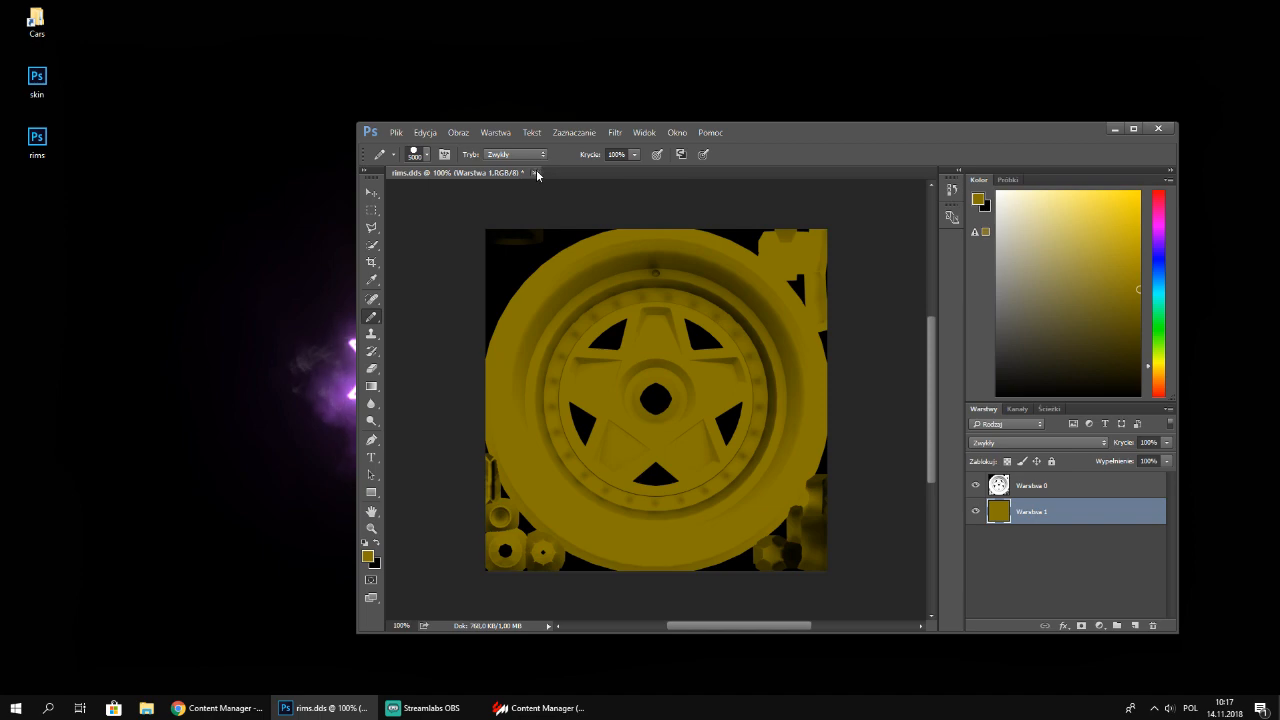
{"action": "left_click", "coordinate": [535, 173]}
{"action": "left_click", "coordinate": [640, 266]}
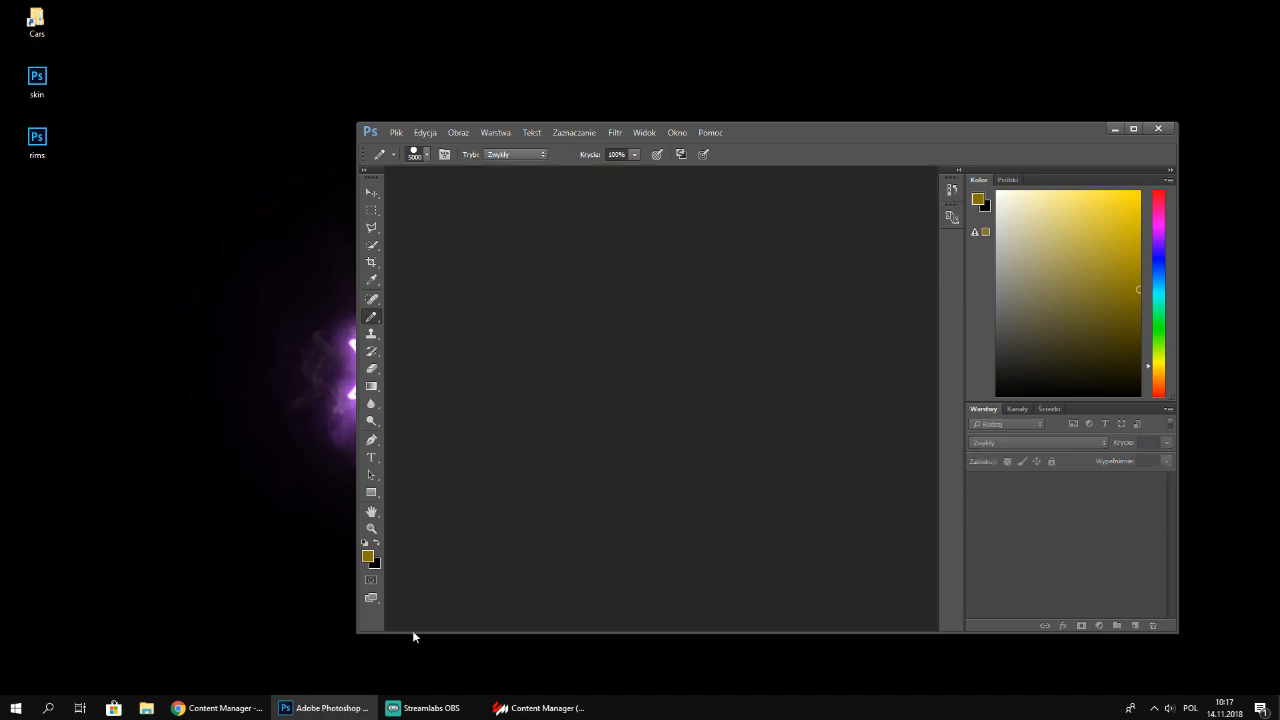
Switch to Chrome and run a Google image search for "race car" in a new tab
{"action": "left_click", "coordinate": [218, 708]}
{"action": "left_click", "coordinate": [333, 11]}
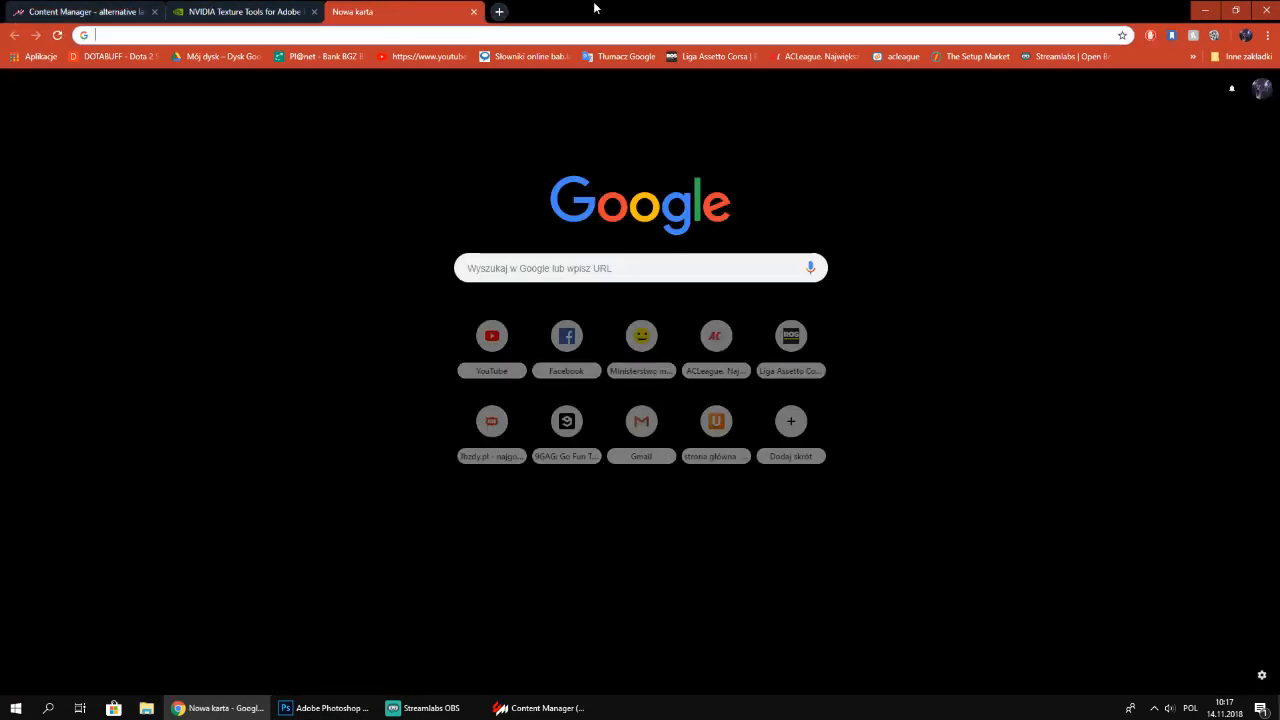
{"action": "type", "text": "race car"}
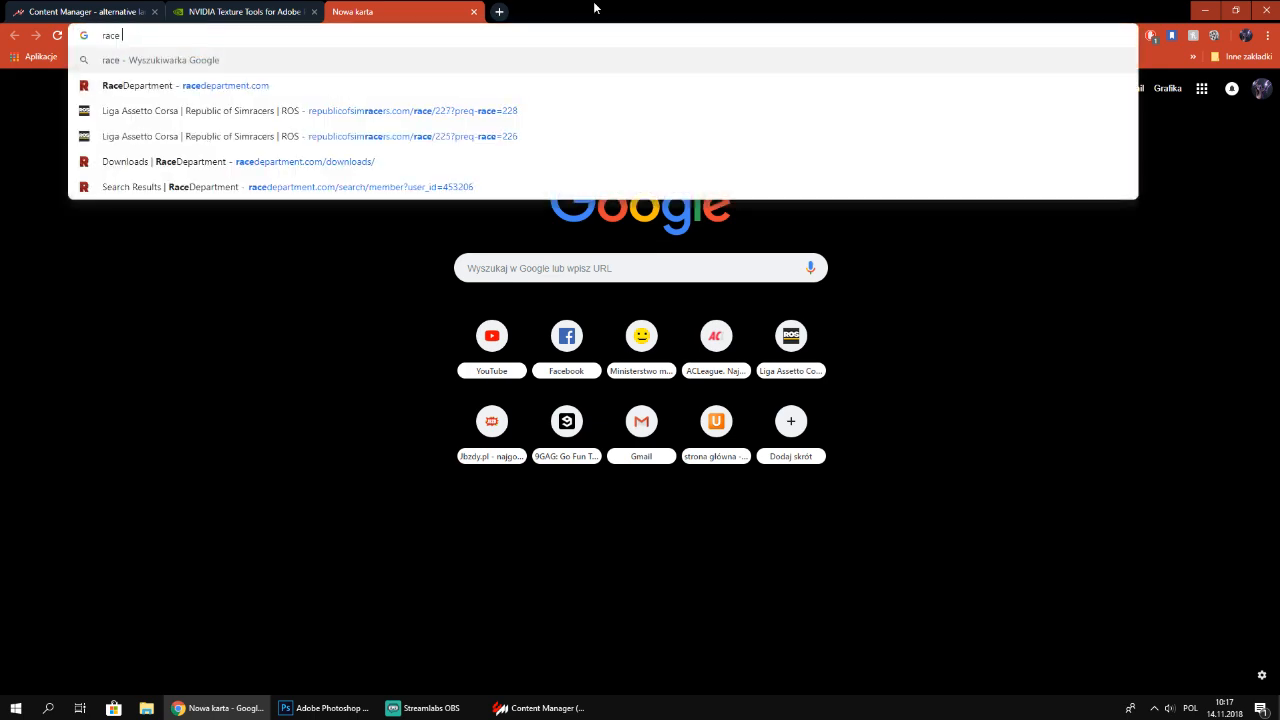
{"action": "key", "text": "Return"}
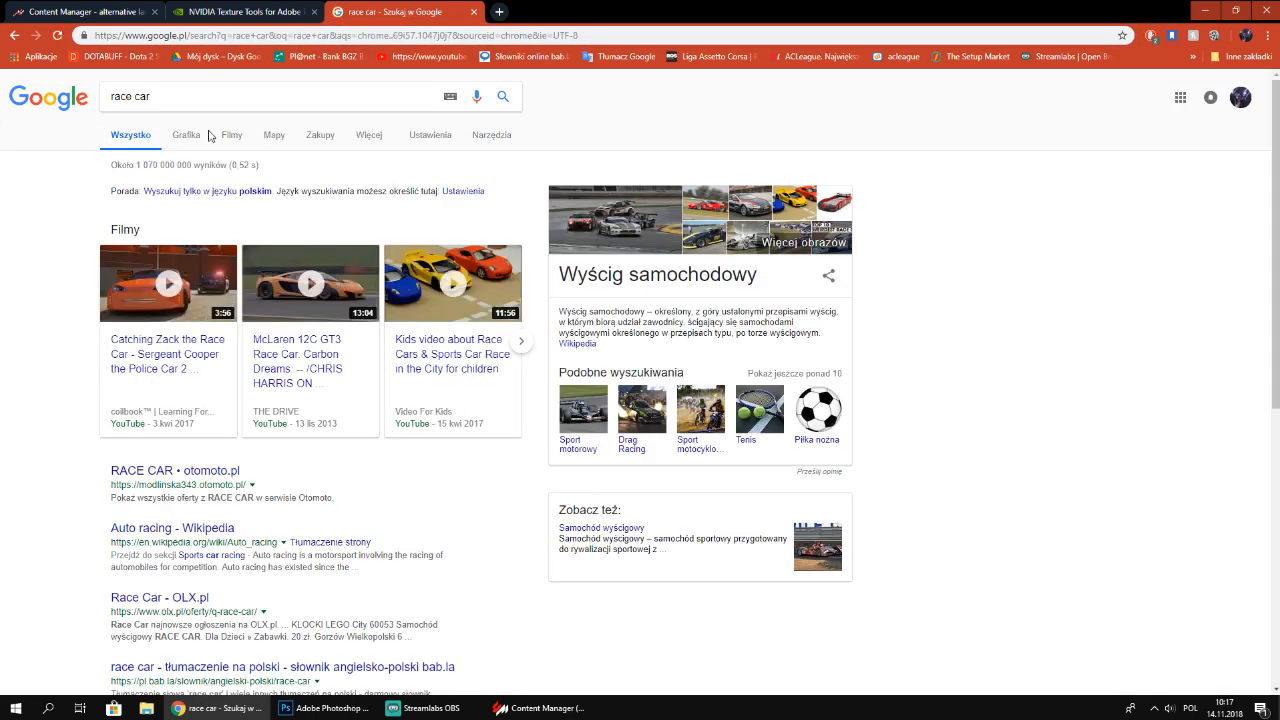
{"action": "left_click", "coordinate": [204, 135]}
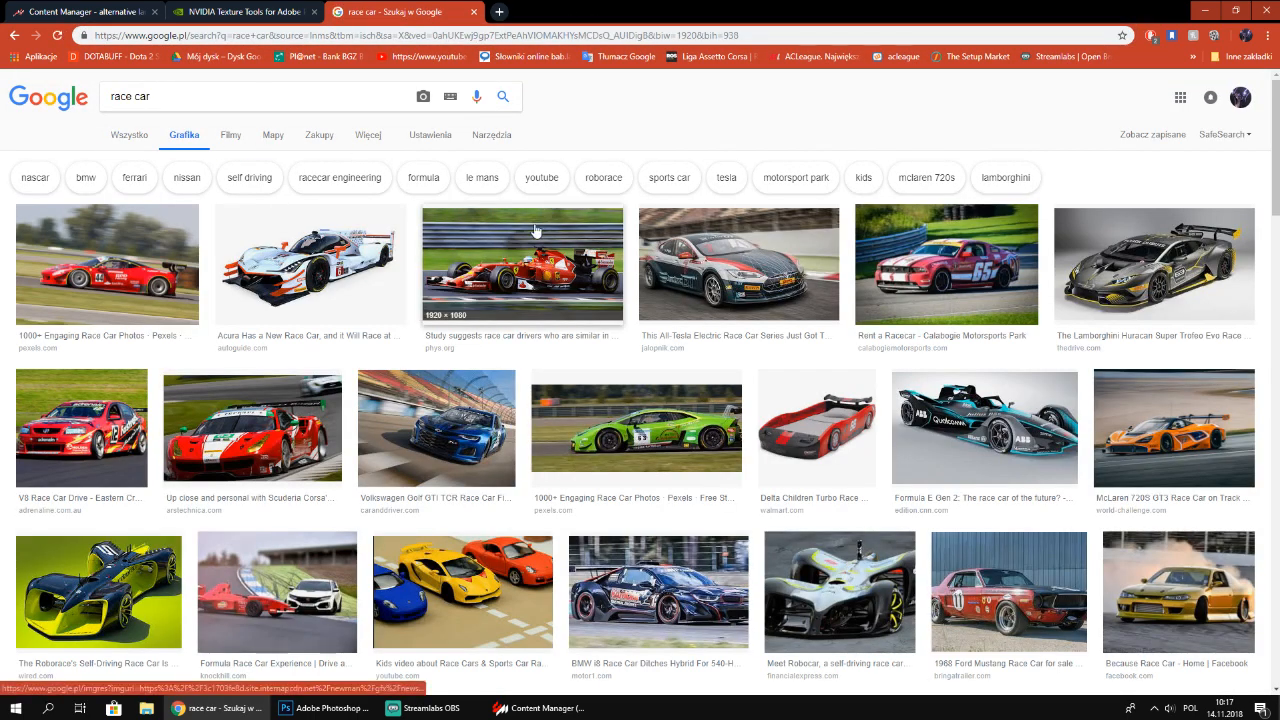
Browse the race car images and enlarge the photo of the white BMW race car with number 37
{"action": "scroll", "coordinate": [668, 284], "scroll_direction": "down", "scroll_amount": 2}
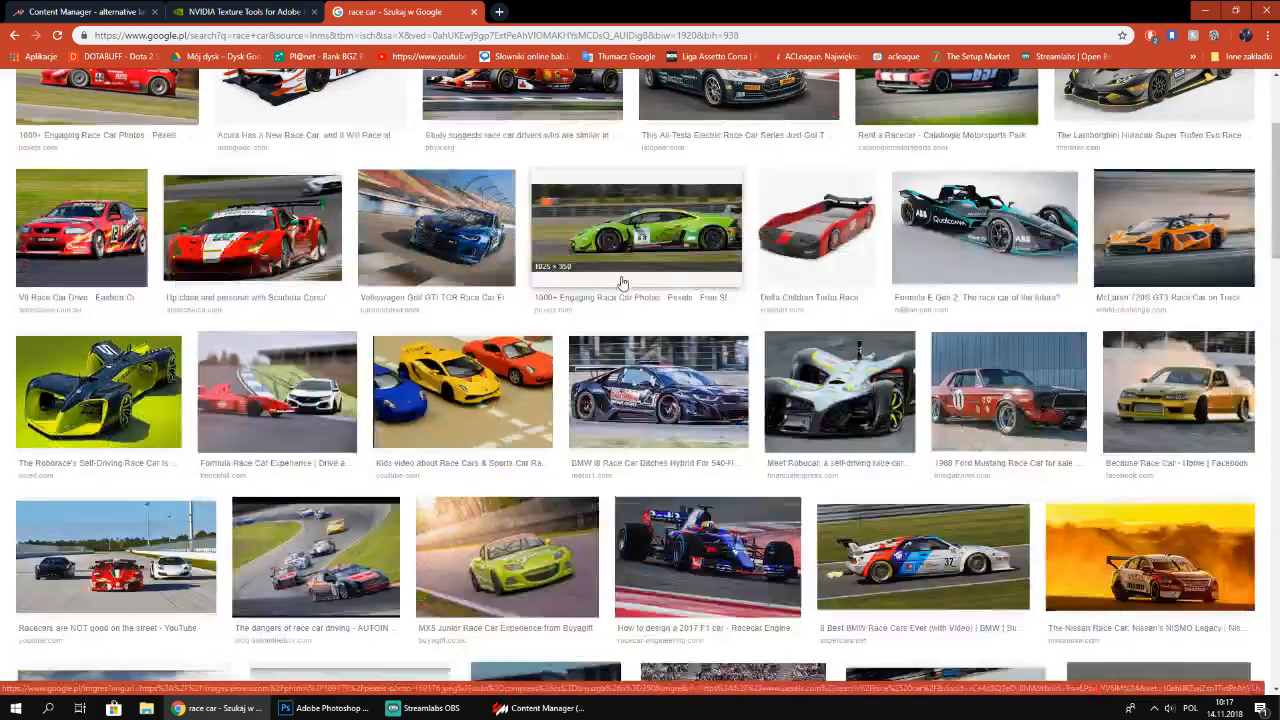
{"action": "scroll", "coordinate": [672, 293], "scroll_direction": "down", "scroll_amount": 2}
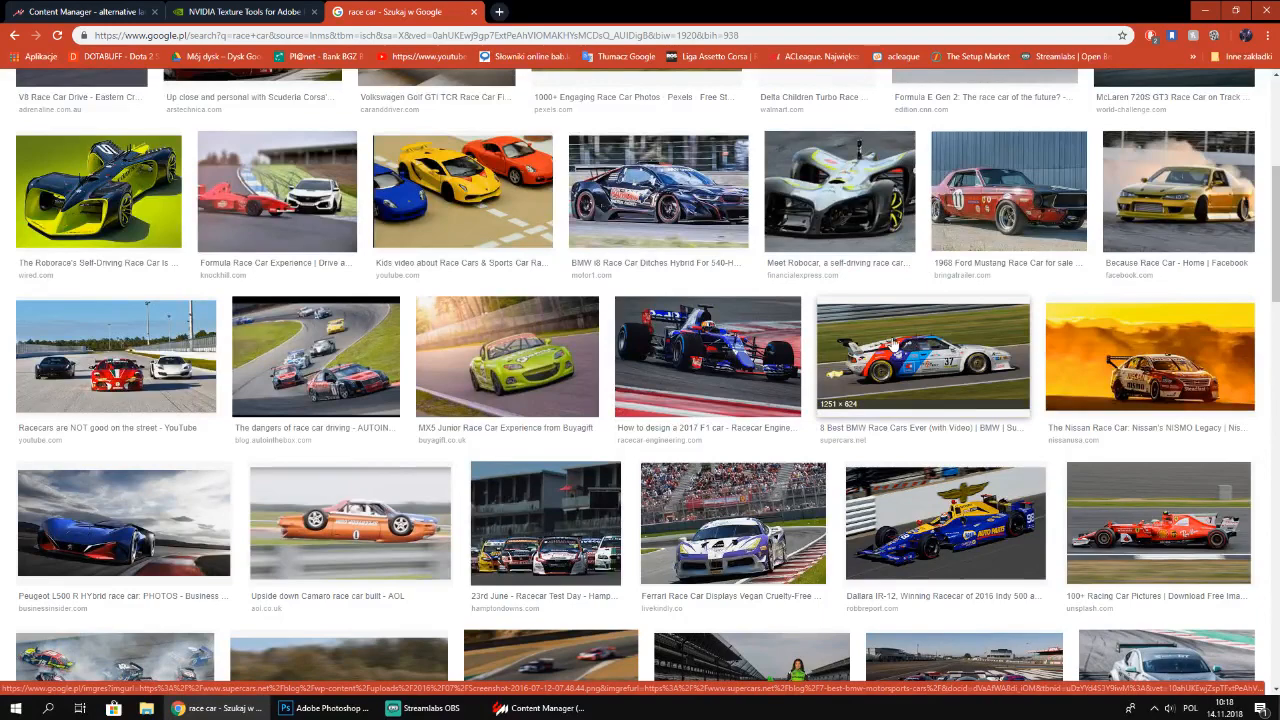
{"action": "scroll", "coordinate": [638, 366], "scroll_direction": "down", "scroll_amount": 3}
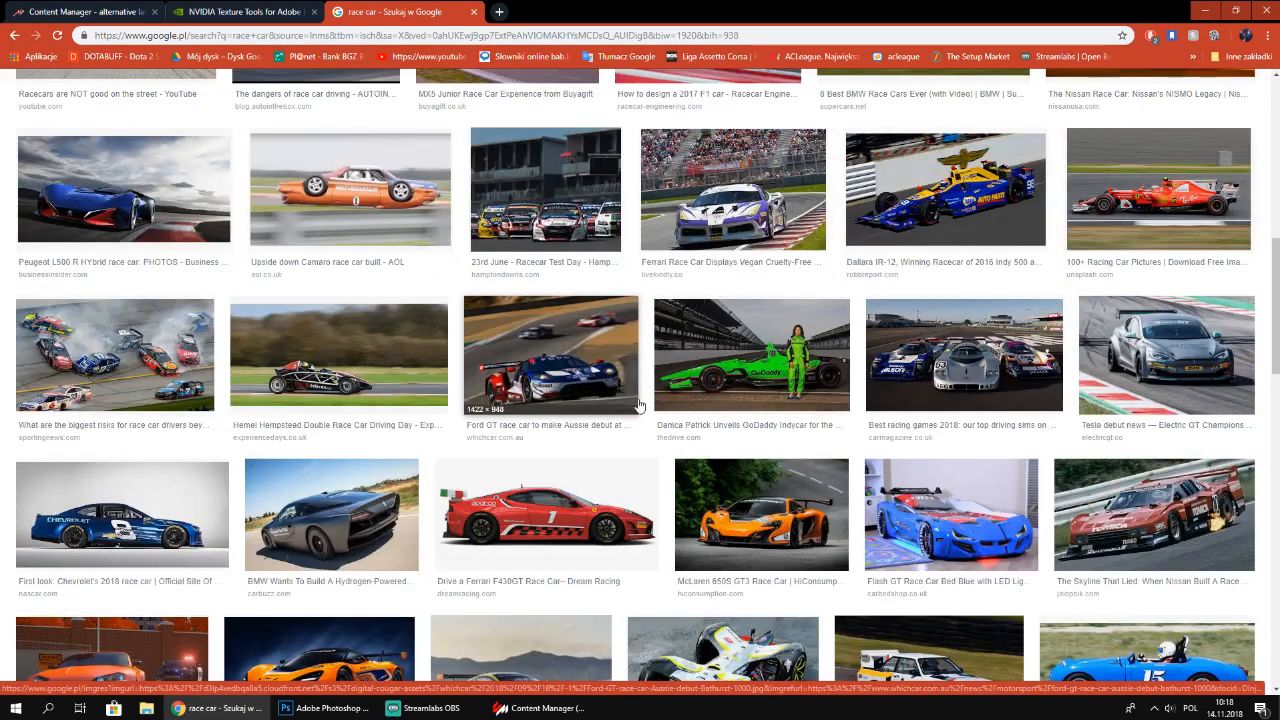
{"action": "scroll", "coordinate": [583, 418], "scroll_direction": "up", "scroll_amount": 1}
{"action": "scroll", "coordinate": [900, 226], "scroll_direction": "up", "scroll_amount": 1}
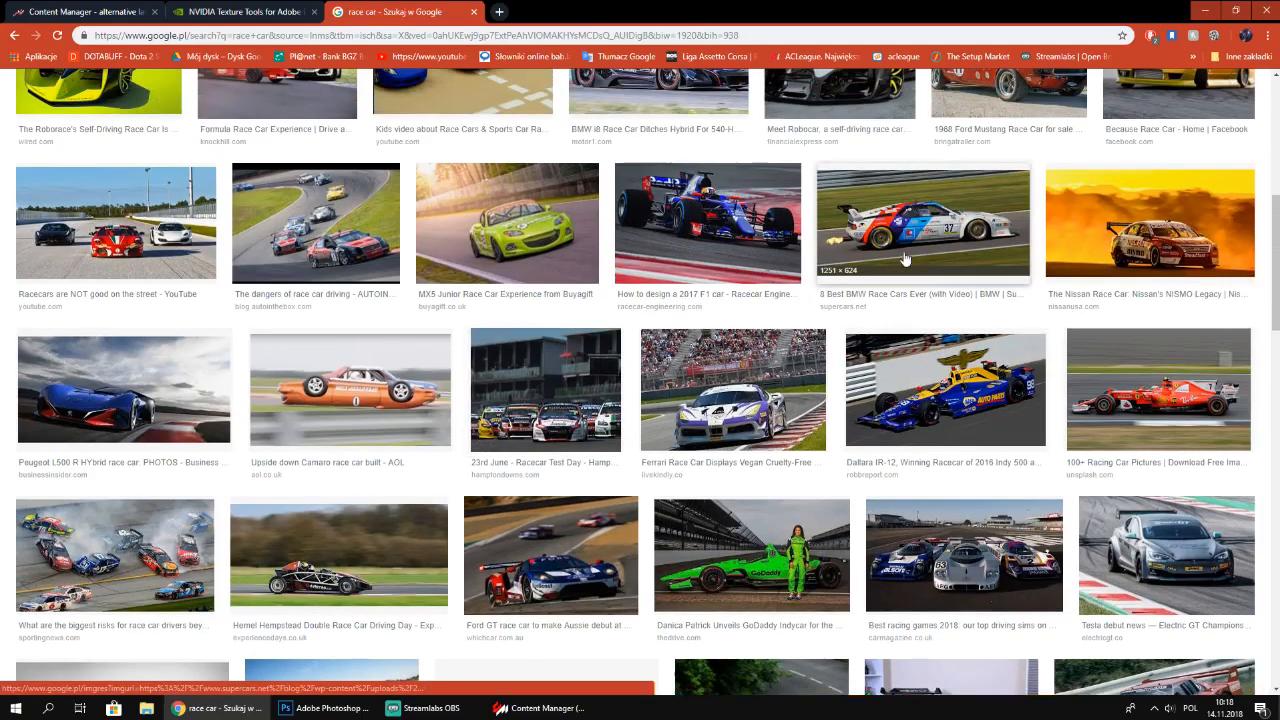
{"action": "left_click", "coordinate": [900, 226]}
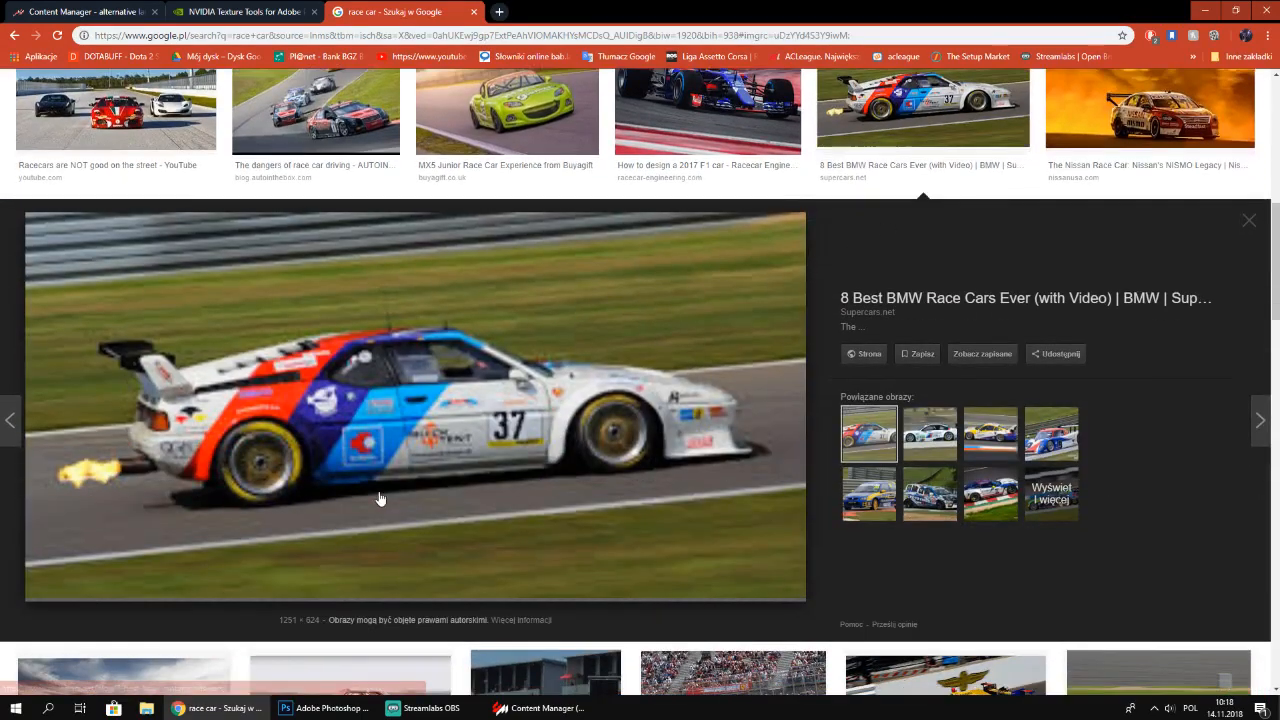
Switch to Content Manager and view the BMW 1M Stage 3 and the BMW 1M in the car list
{"action": "left_click", "coordinate": [520, 708]}
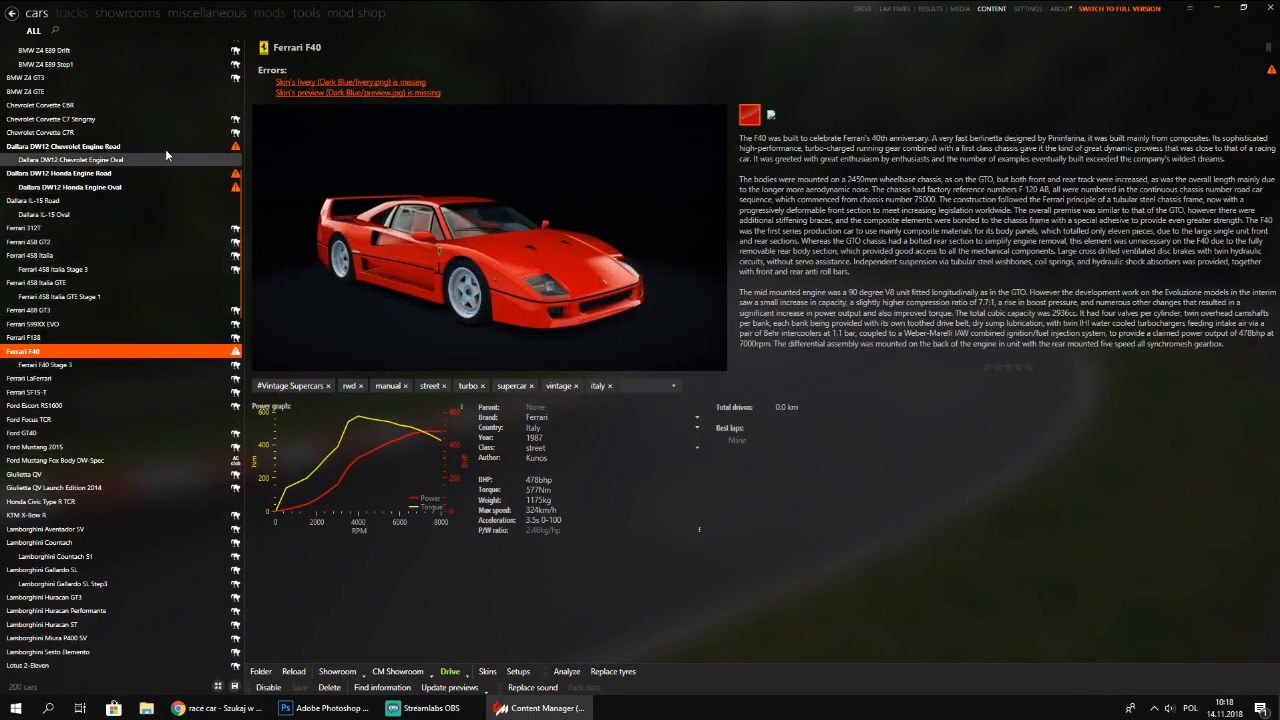
{"action": "scroll", "coordinate": [118, 201], "scroll_direction": "up", "scroll_amount": 5}
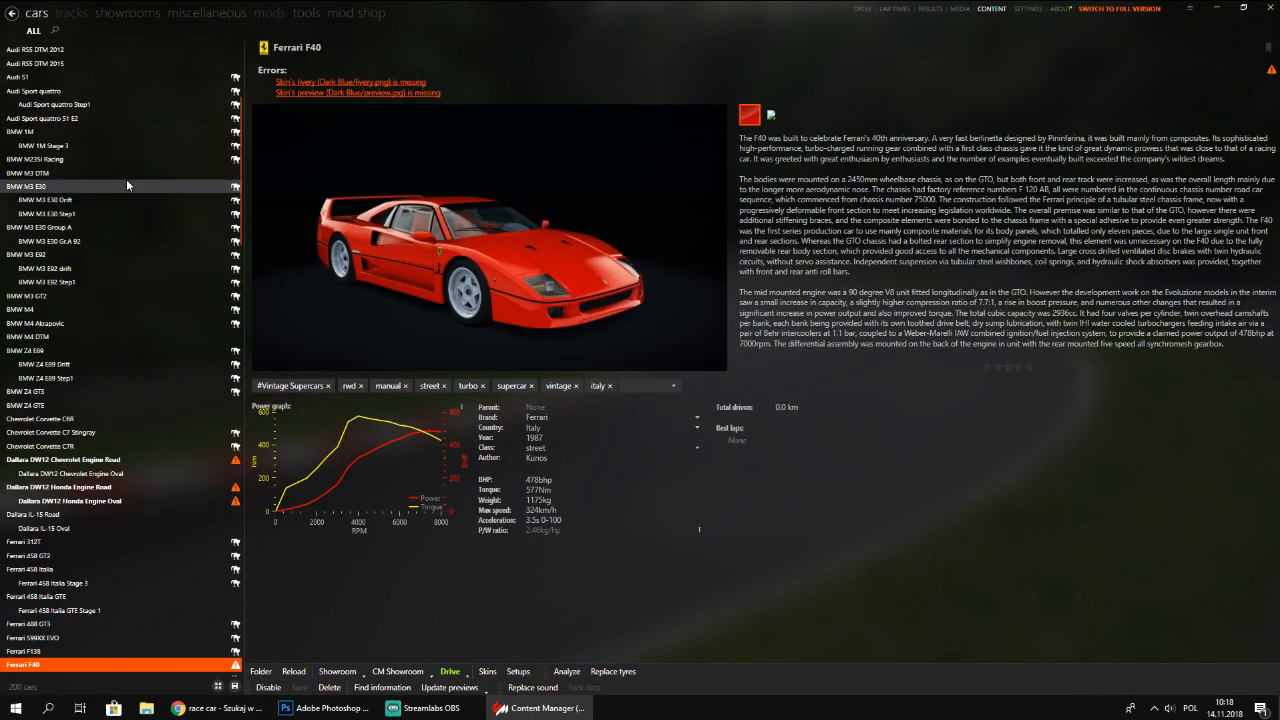
{"action": "left_click", "coordinate": [146, 145]}
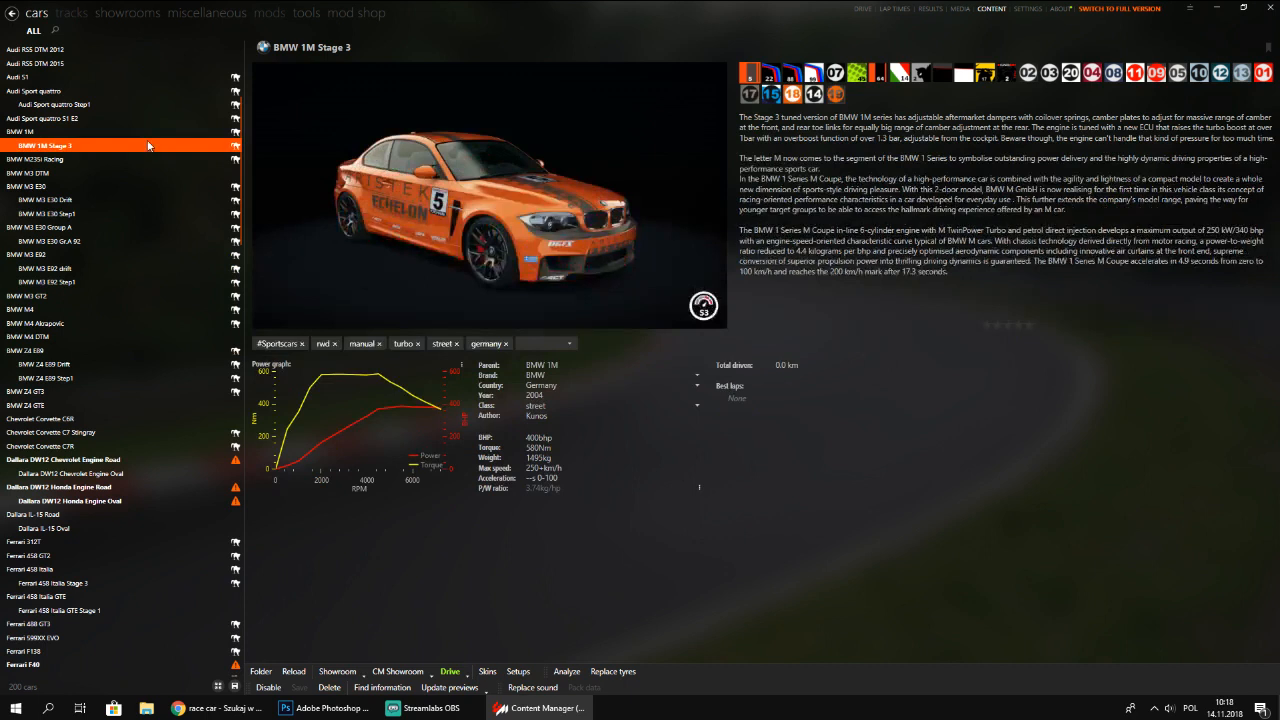
{"action": "left_click", "coordinate": [146, 133]}
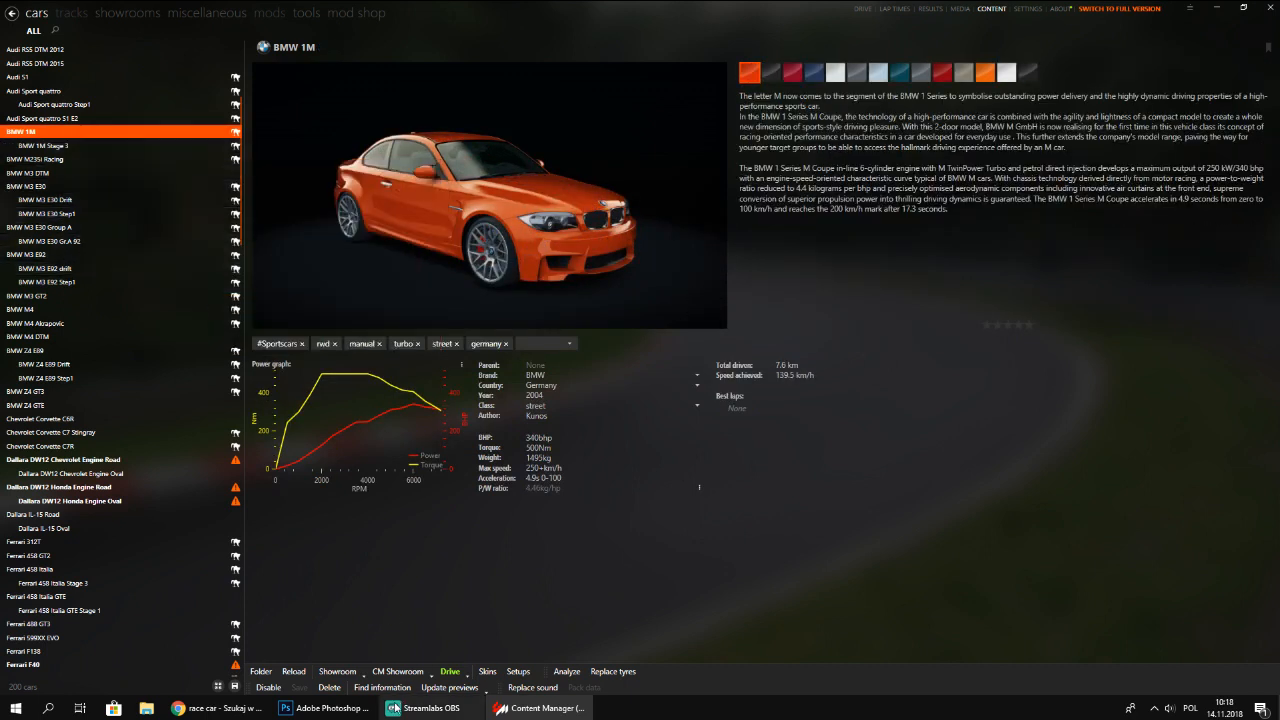
Return to the race car images in Chrome and enlarge the photo of the yellow number 4 Corvette Racing car
{"action": "left_click", "coordinate": [217, 708]}
{"action": "scroll", "coordinate": [555, 471], "scroll_direction": "down", "scroll_amount": 5}
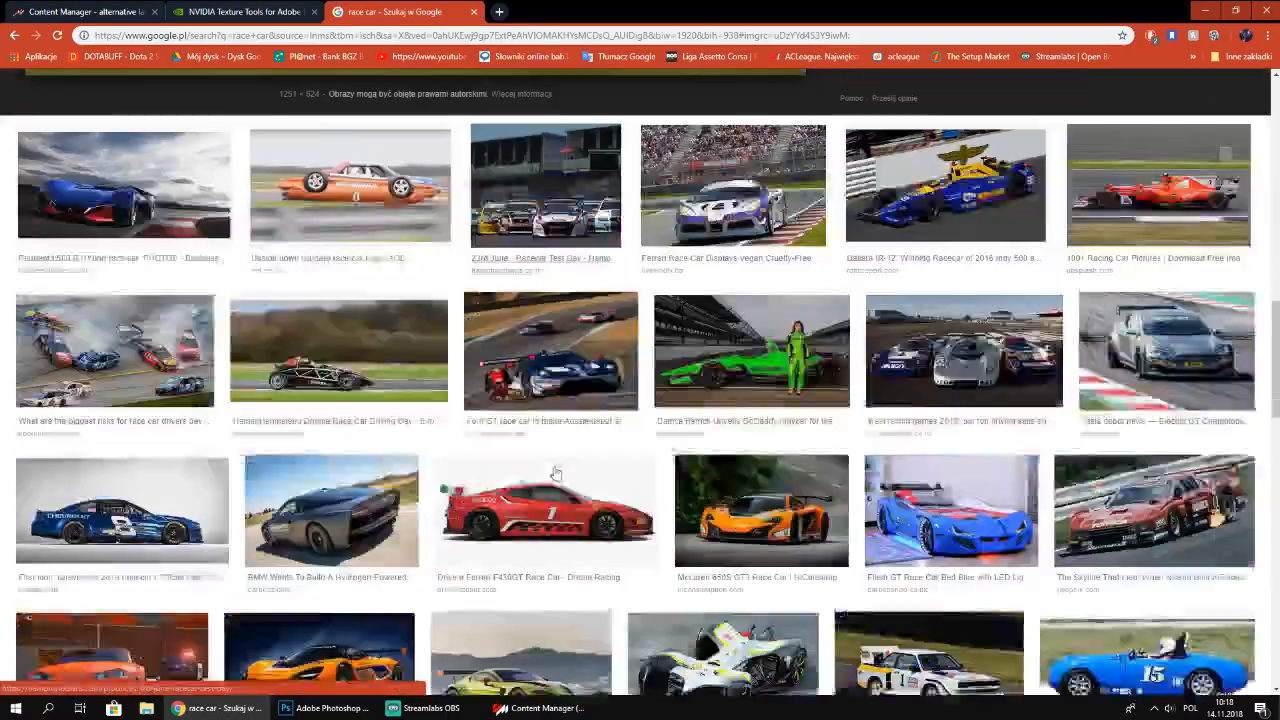
{"action": "scroll", "coordinate": [555, 471], "scroll_direction": "down", "scroll_amount": 3}
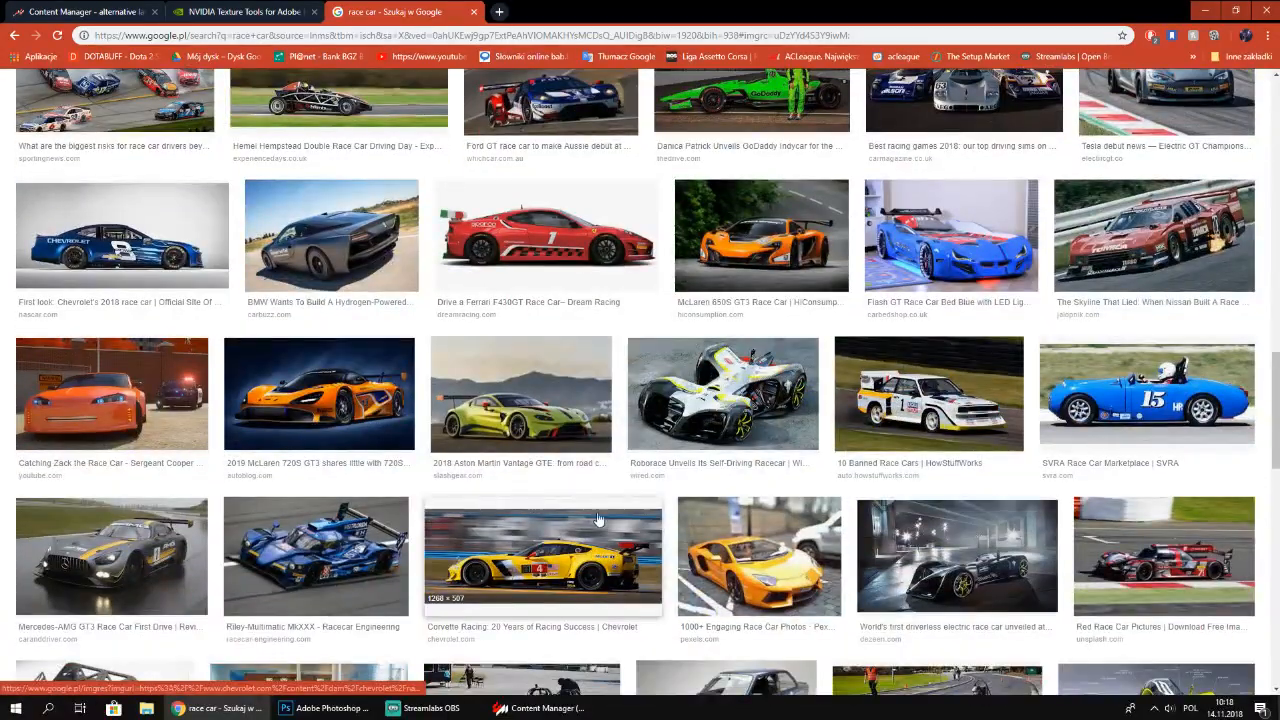
{"action": "left_click", "coordinate": [597, 519]}
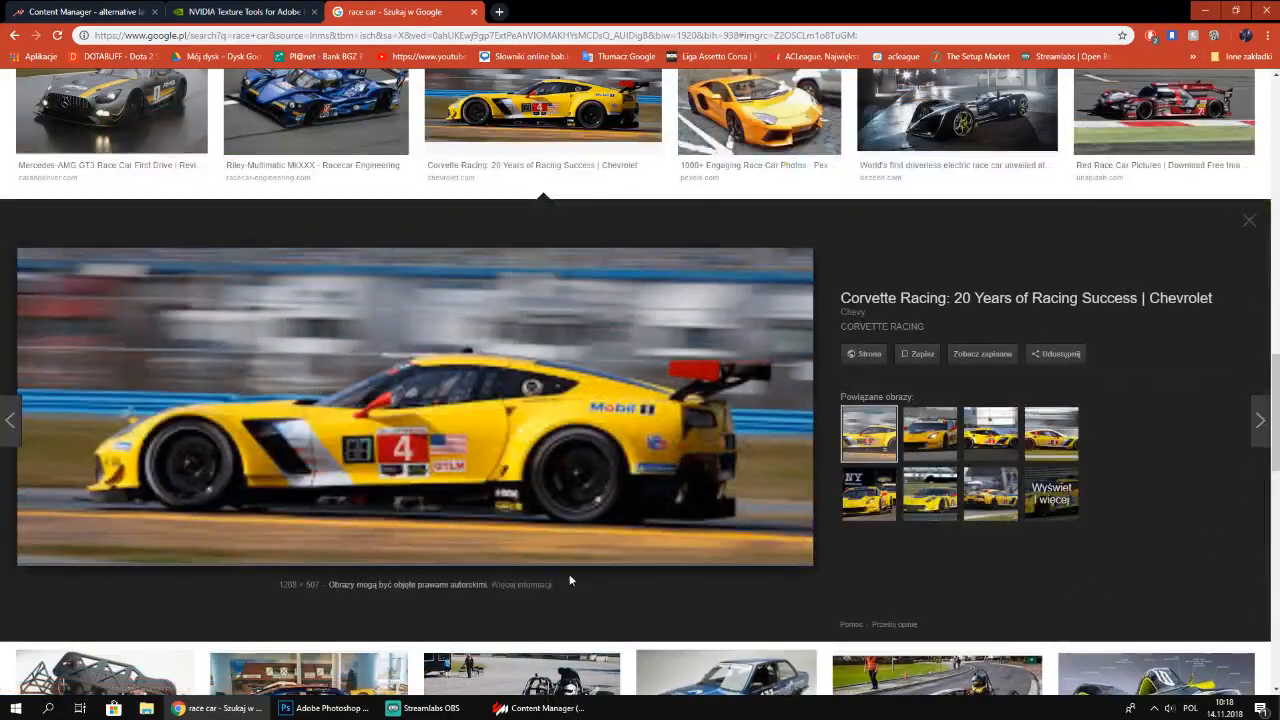
Switch back to Content Manager and view the Chevrolet Corvette C6R in the car list
{"action": "left_click", "coordinate": [551, 708]}
{"action": "scroll", "coordinate": [190, 325], "scroll_direction": "up", "scroll_amount": 1}
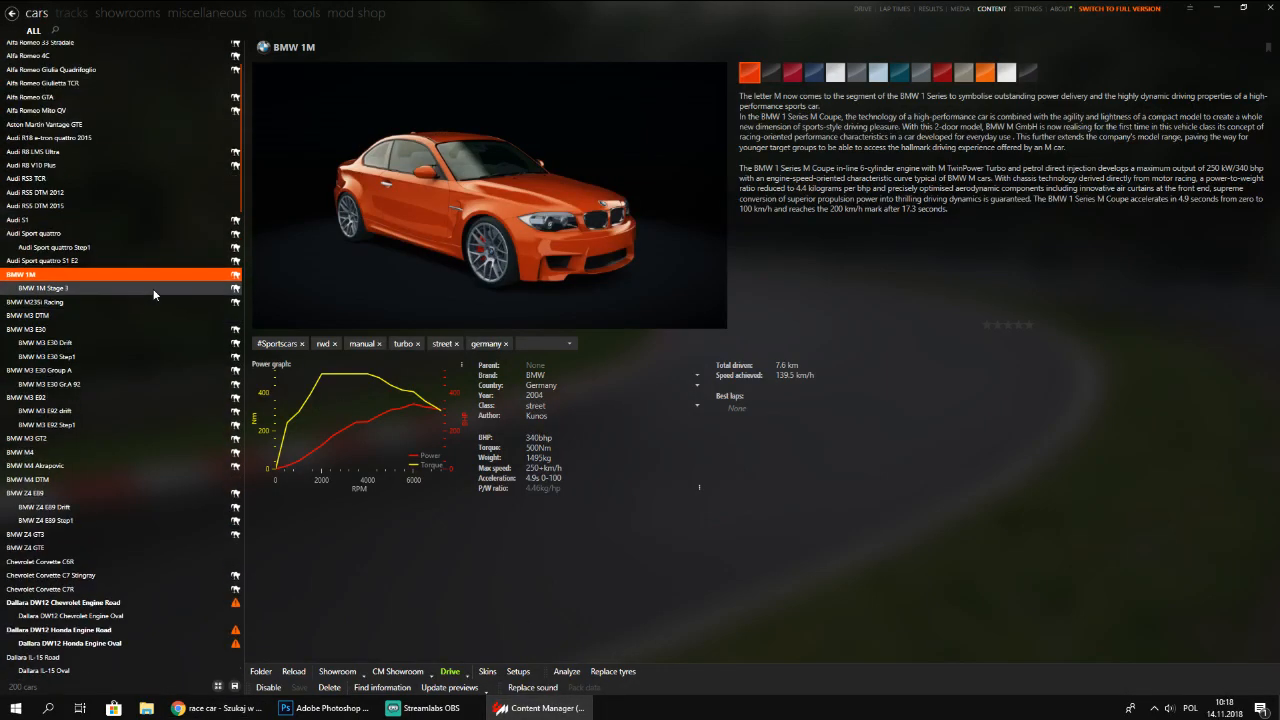
{"action": "scroll", "coordinate": [155, 318], "scroll_direction": "down", "scroll_amount": 3}
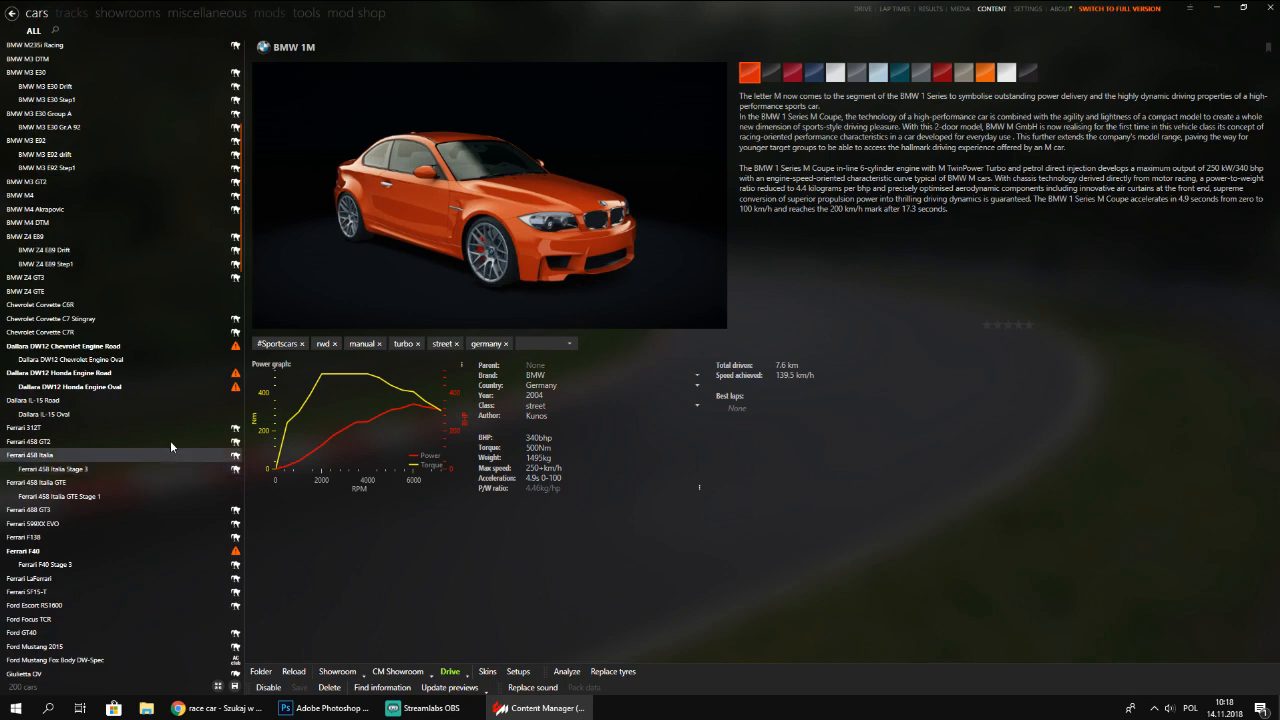
{"action": "left_click", "coordinate": [165, 318]}
{"action": "left_click", "coordinate": [164, 305]}
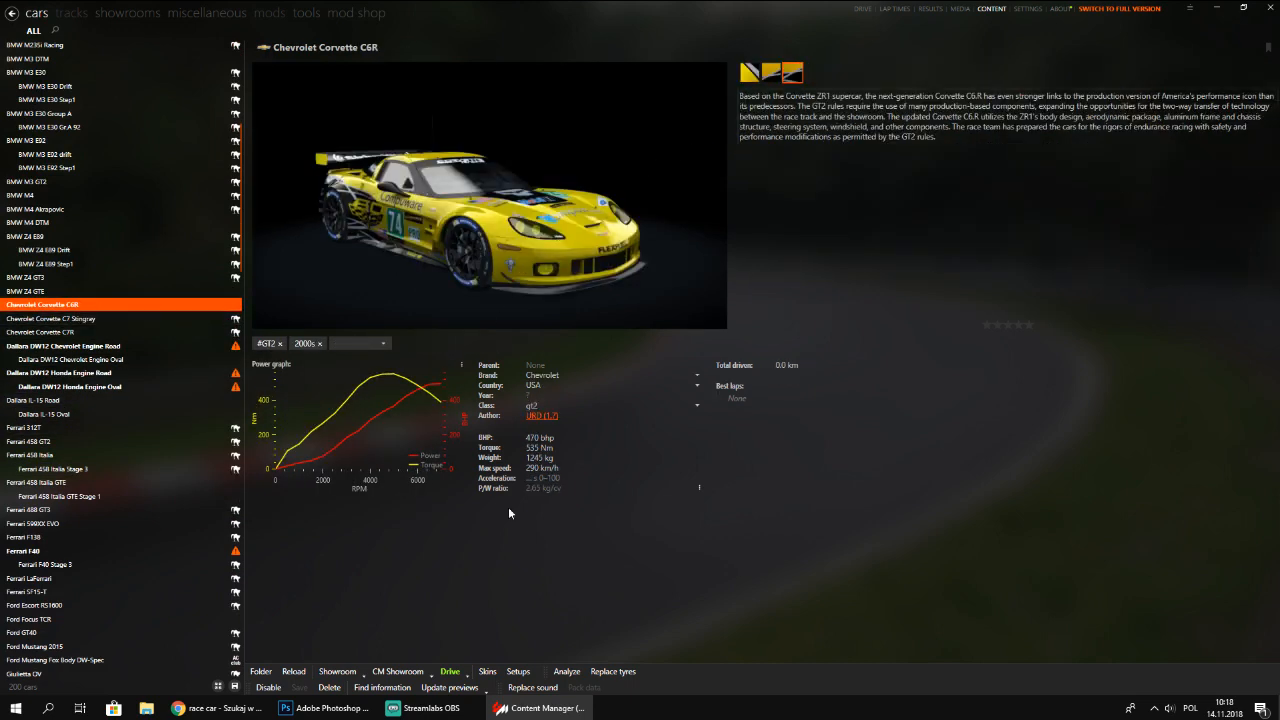
Return to Chrome and change the image search to "race car livery"
{"action": "left_click", "coordinate": [217, 708]}
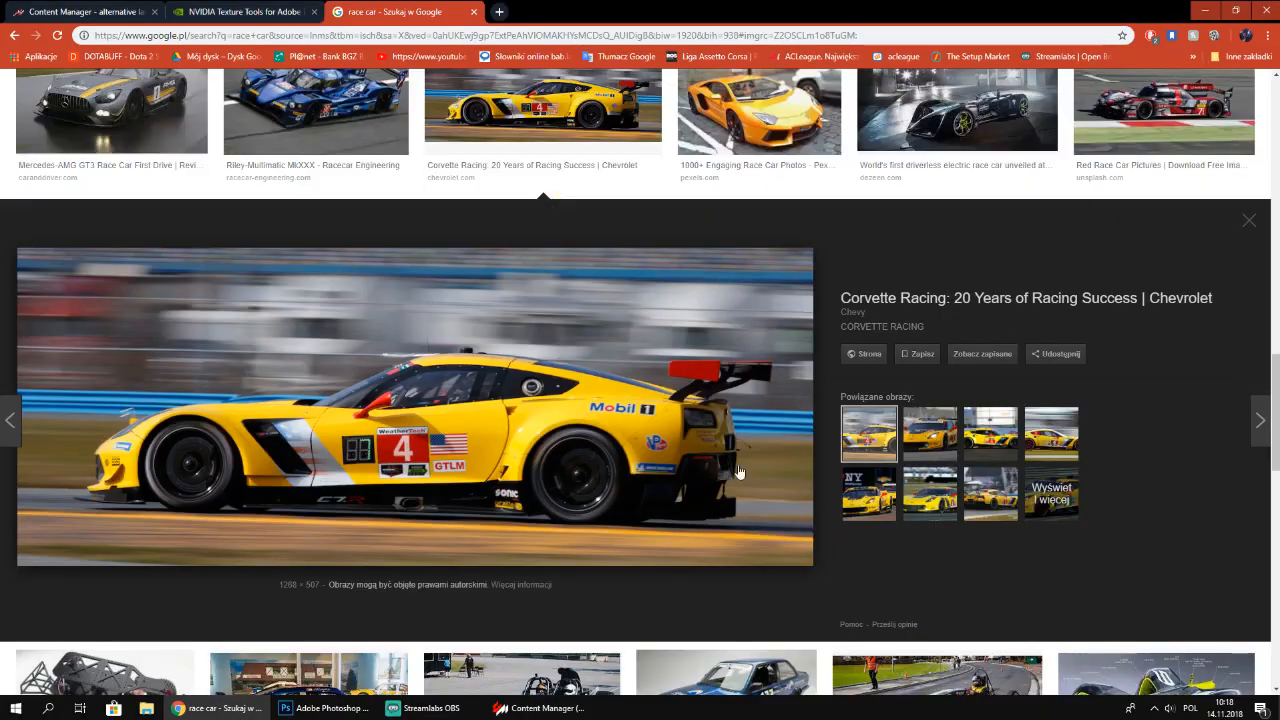
{"action": "scroll", "coordinate": [1133, 338], "scroll_direction": "up", "scroll_amount": 10}
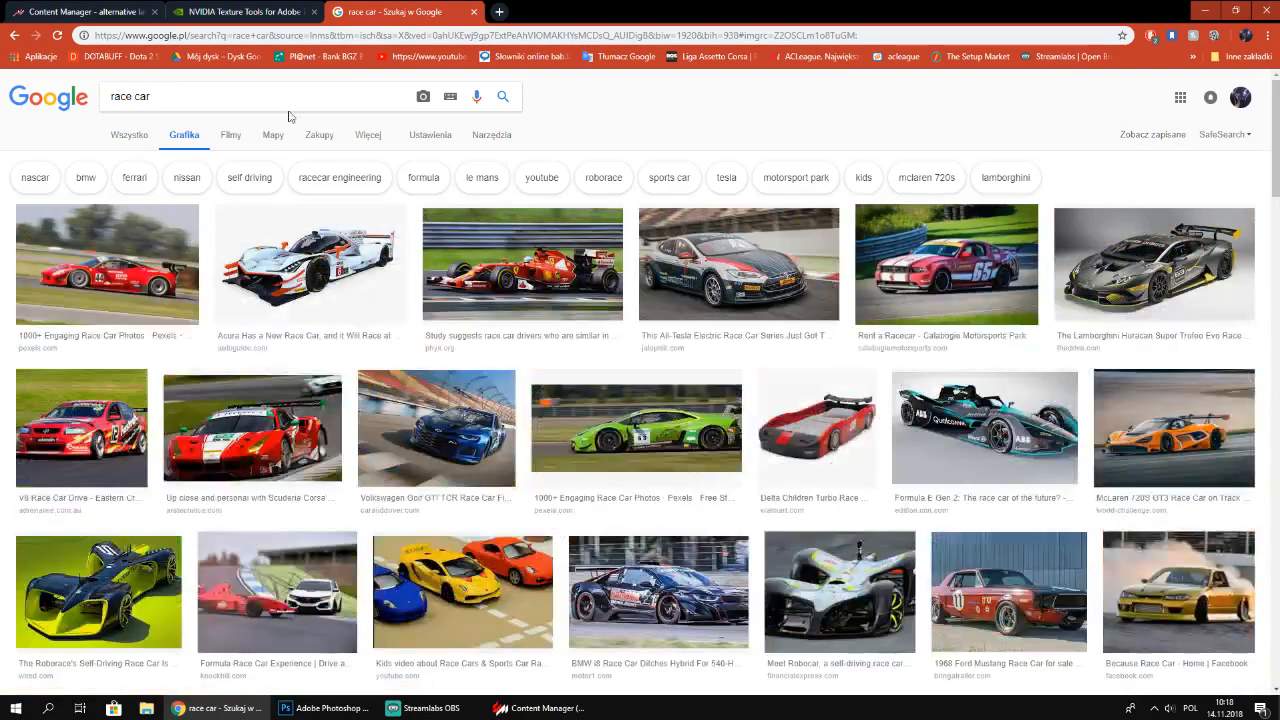
{"action": "left_click", "coordinate": [214, 96]}
{"action": "left_click_drag", "start_coordinate": [215, 97], "coordinate": [12, 117]}
{"action": "type", "text": "ca"}
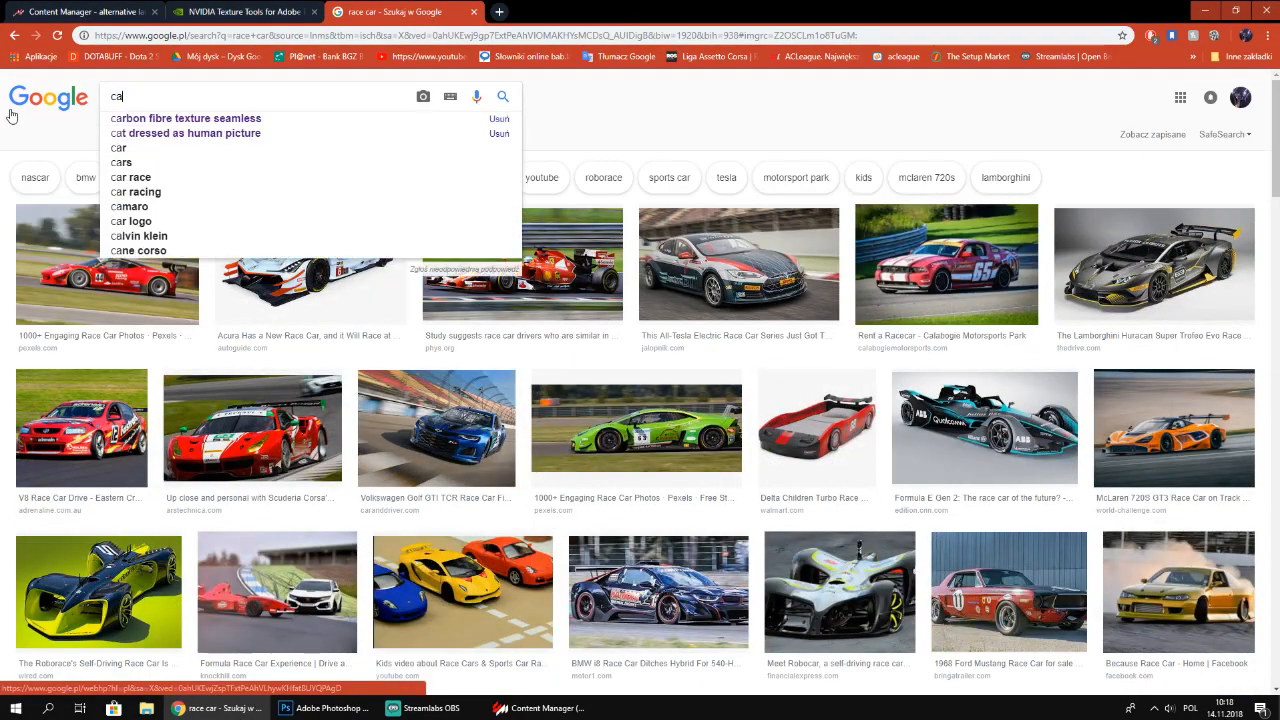
{"action": "key", "text": "BackSpace"}
{"action": "key", "text": "BackSpace"}
{"action": "type", "text": "race car "}
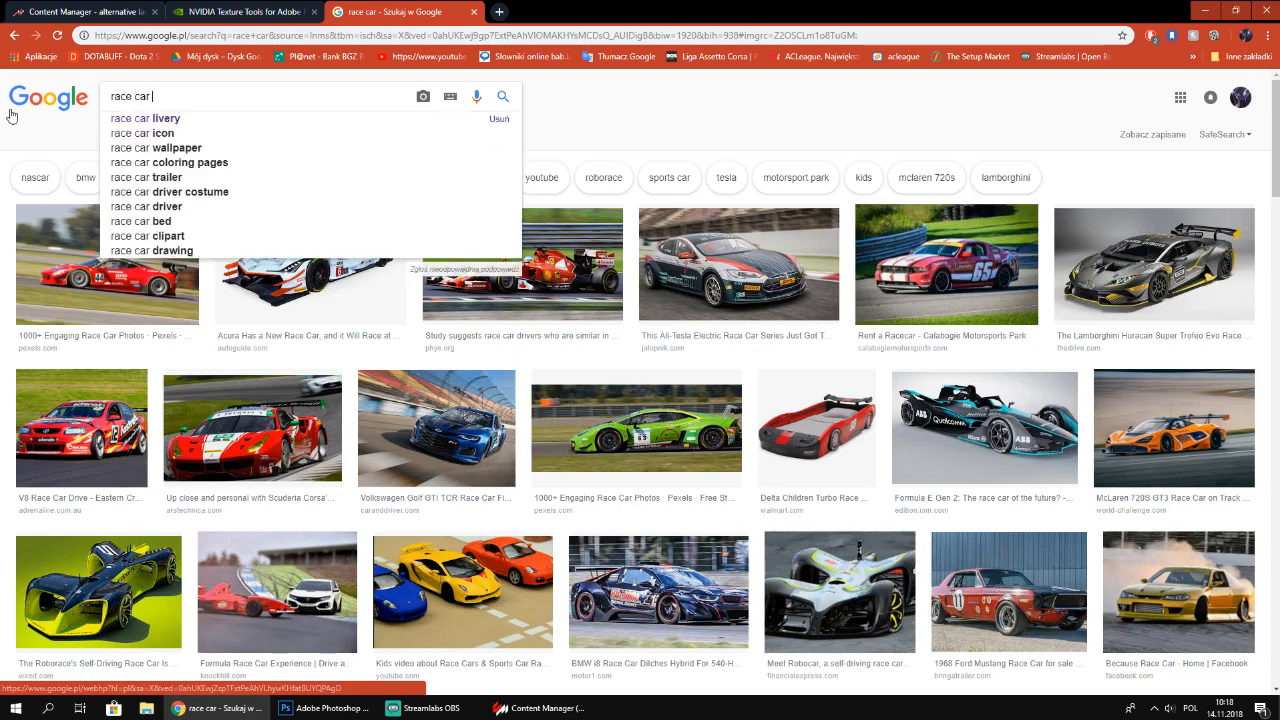
{"action": "type", "text": "livery"}
{"action": "key", "text": "Return"}
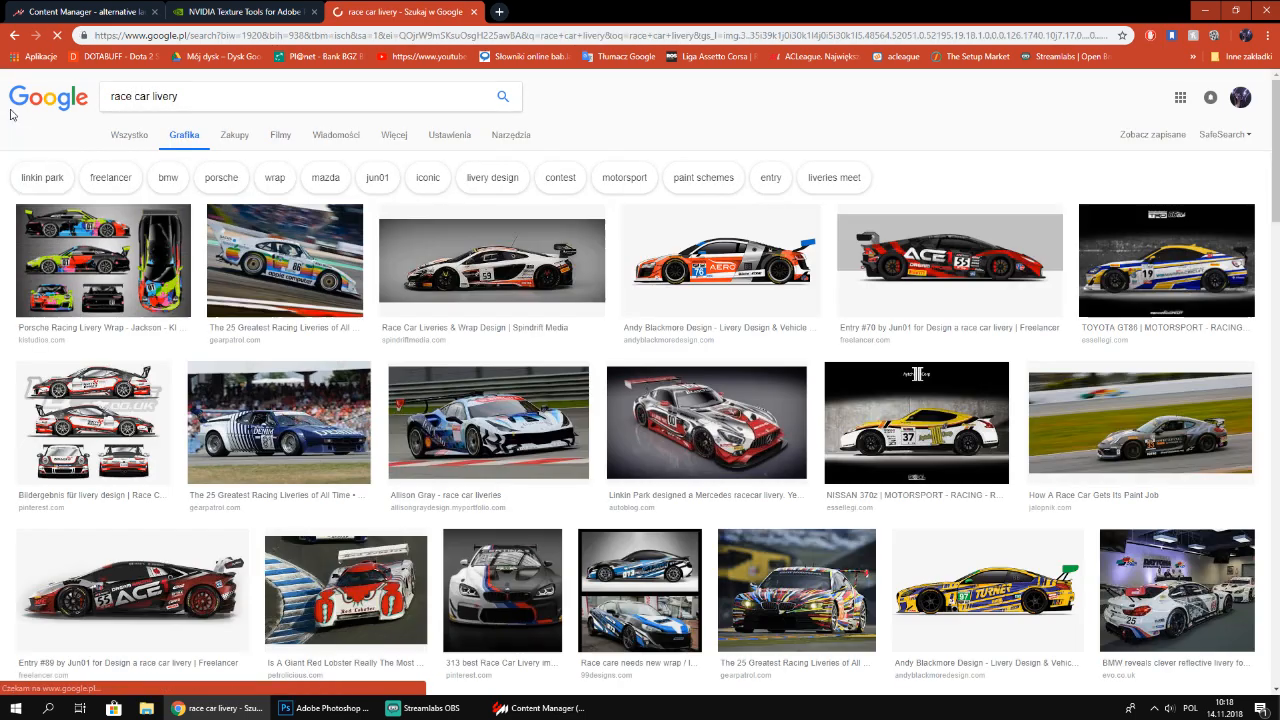
Enlarge the photo of the 1979 Denim BMW M1 Procar and browse the other race car livery images
{"action": "left_click", "coordinate": [300, 452]}
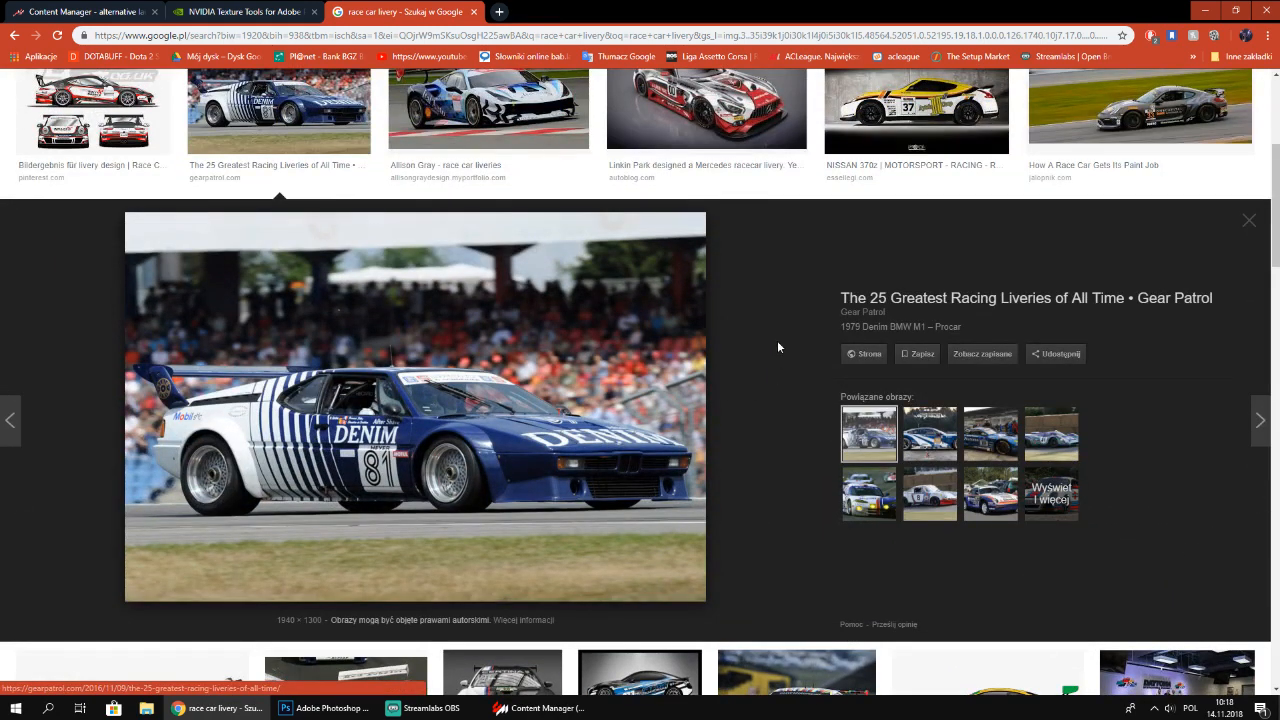
{"action": "scroll", "coordinate": [746, 304], "scroll_direction": "up", "scroll_amount": 2}
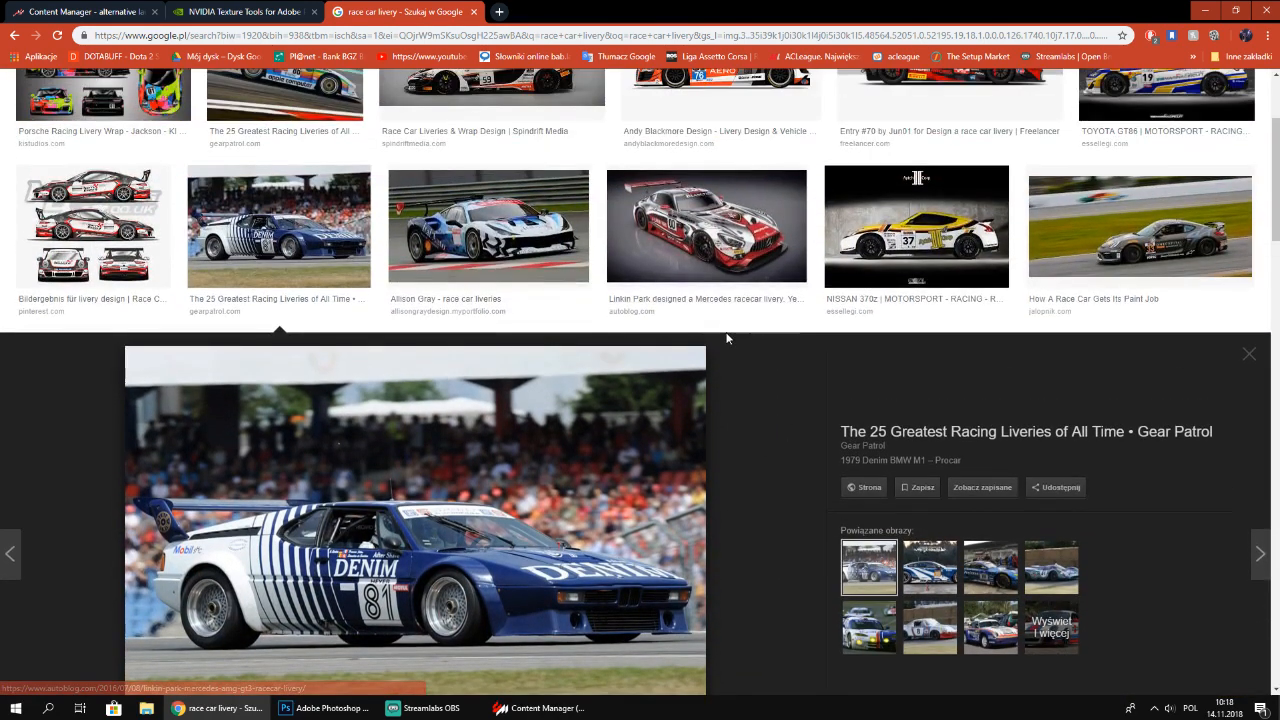
{"action": "scroll", "coordinate": [727, 338], "scroll_direction": "up", "scroll_amount": 2}
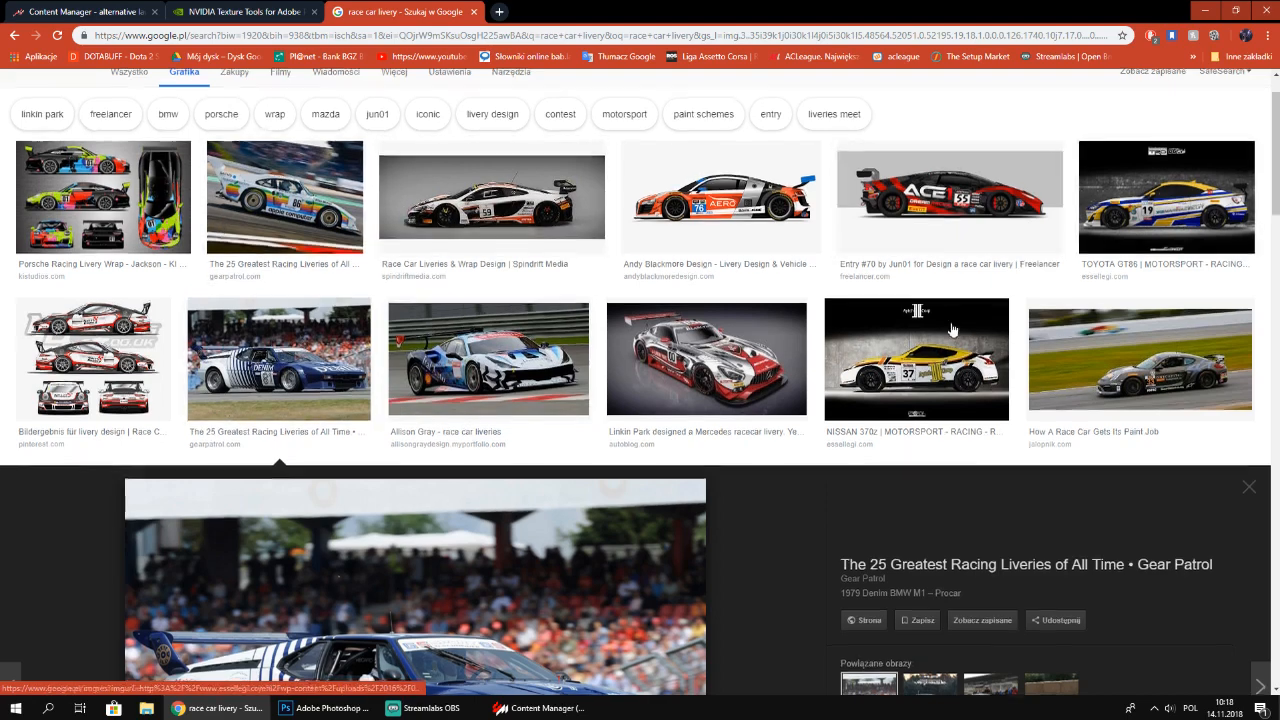
{"action": "scroll", "coordinate": [952, 330], "scroll_direction": "down", "scroll_amount": 10}
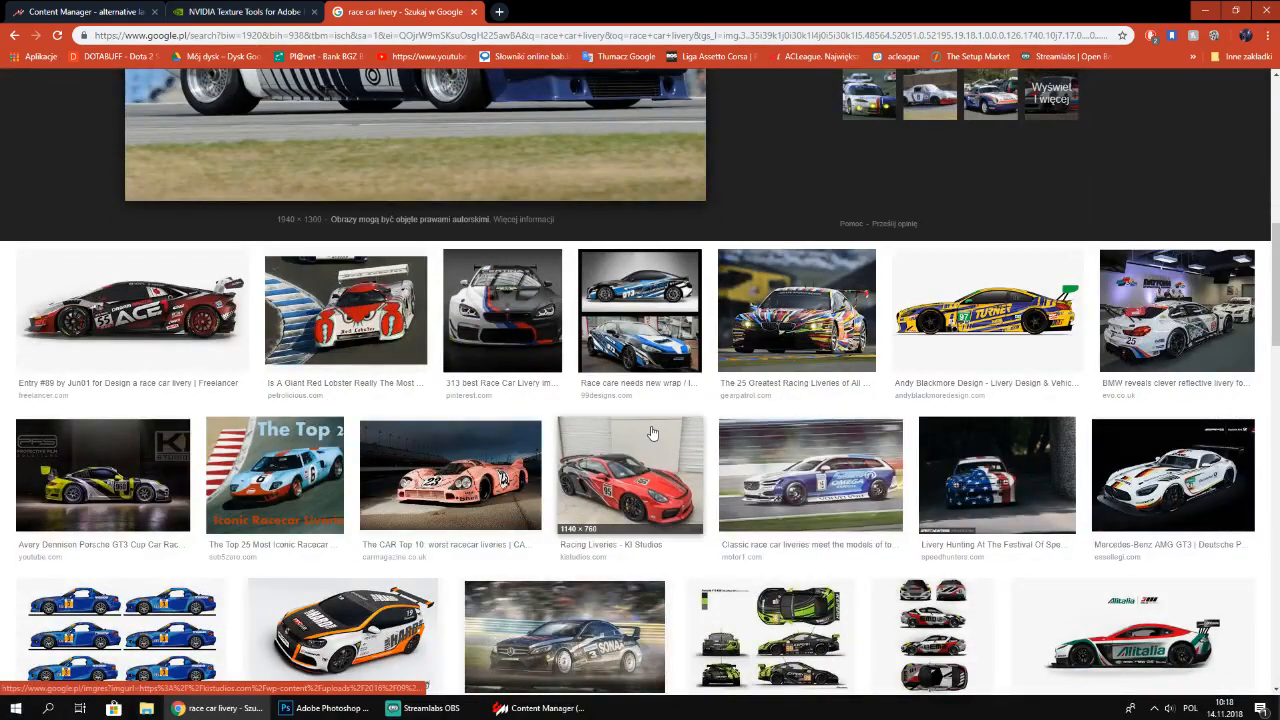
{"action": "scroll", "coordinate": [725, 400], "scroll_direction": "down", "scroll_amount": 5}
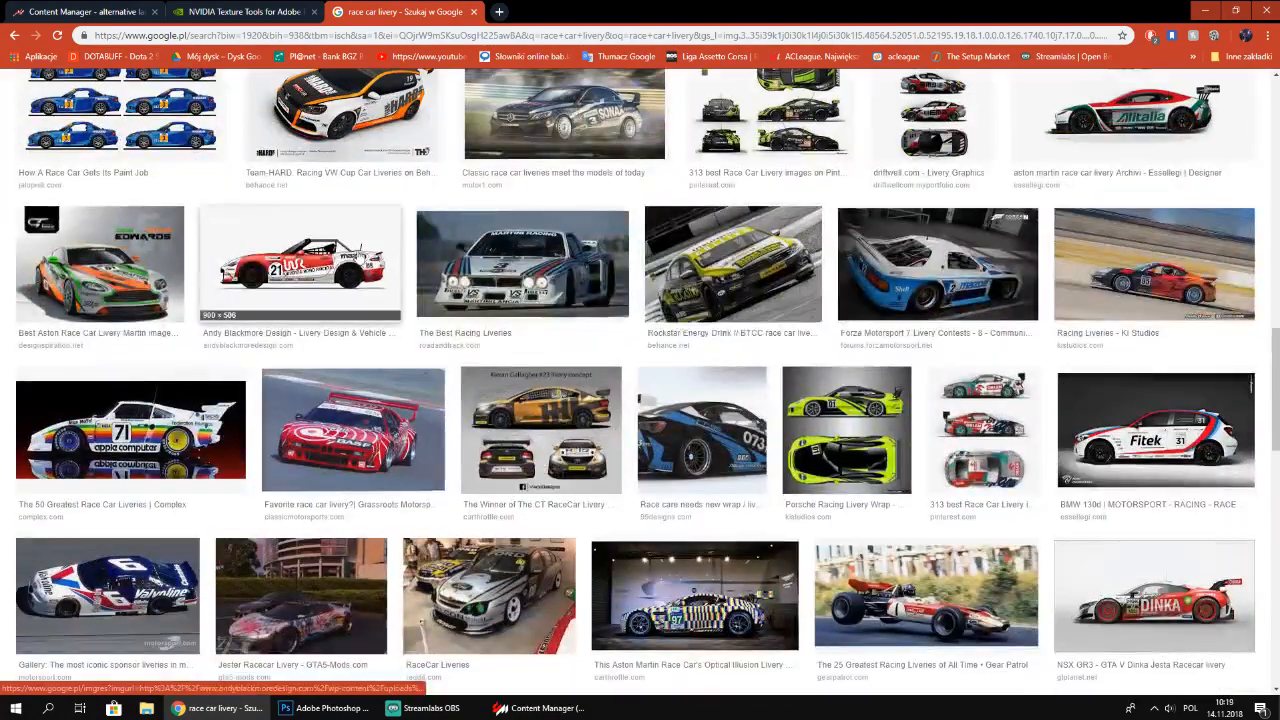
Enlarge the photo of the number 21 Winding Road Racing Mazda livery and switch back to Content Manager
{"action": "left_click", "coordinate": [305, 268]}
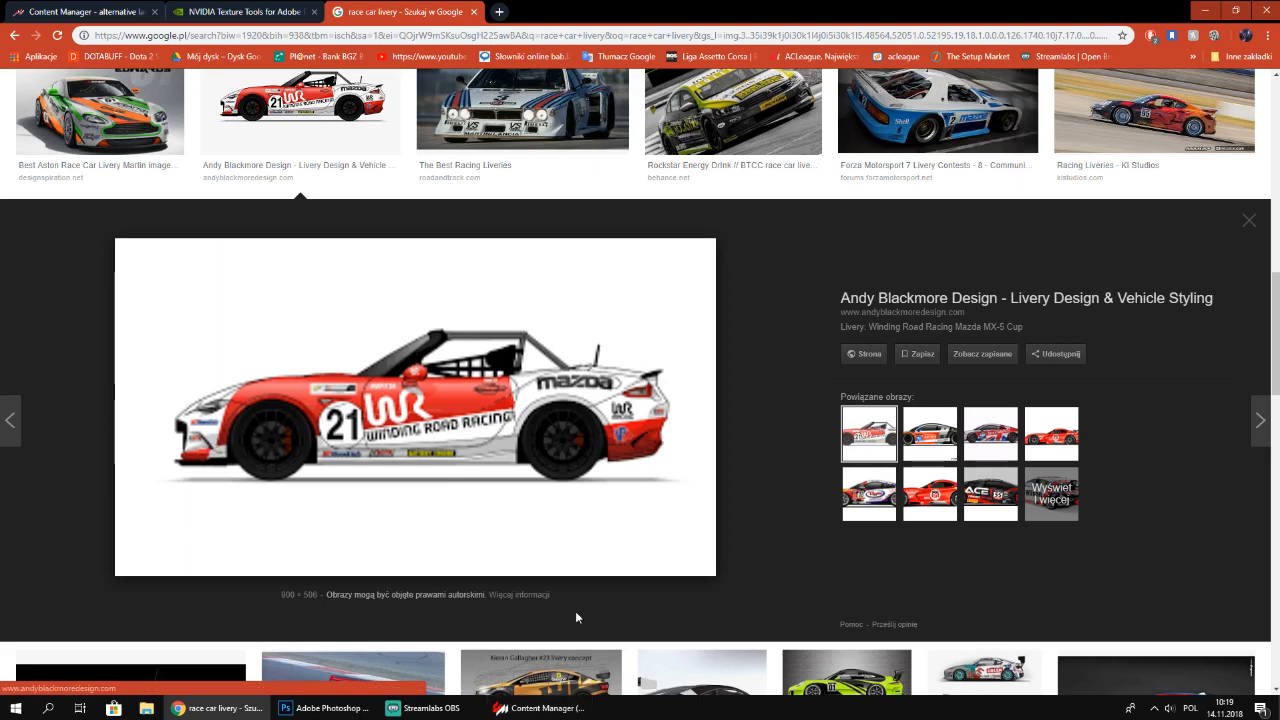
{"action": "left_click", "coordinate": [540, 708]}
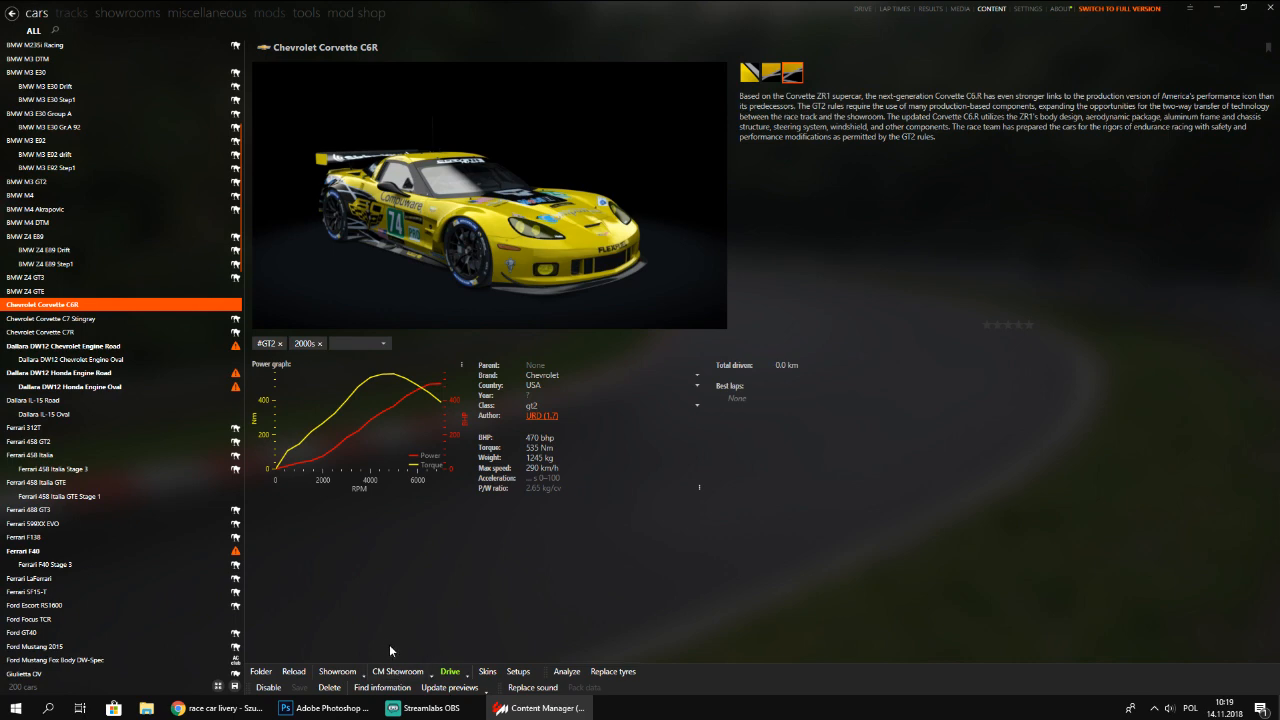
Open the Chevrolet Corvette C6R in CM Showroom and calculate the AO map for its C6R_ZR1_BODY.dds body texture
{"action": "left_click", "coordinate": [398, 672]}
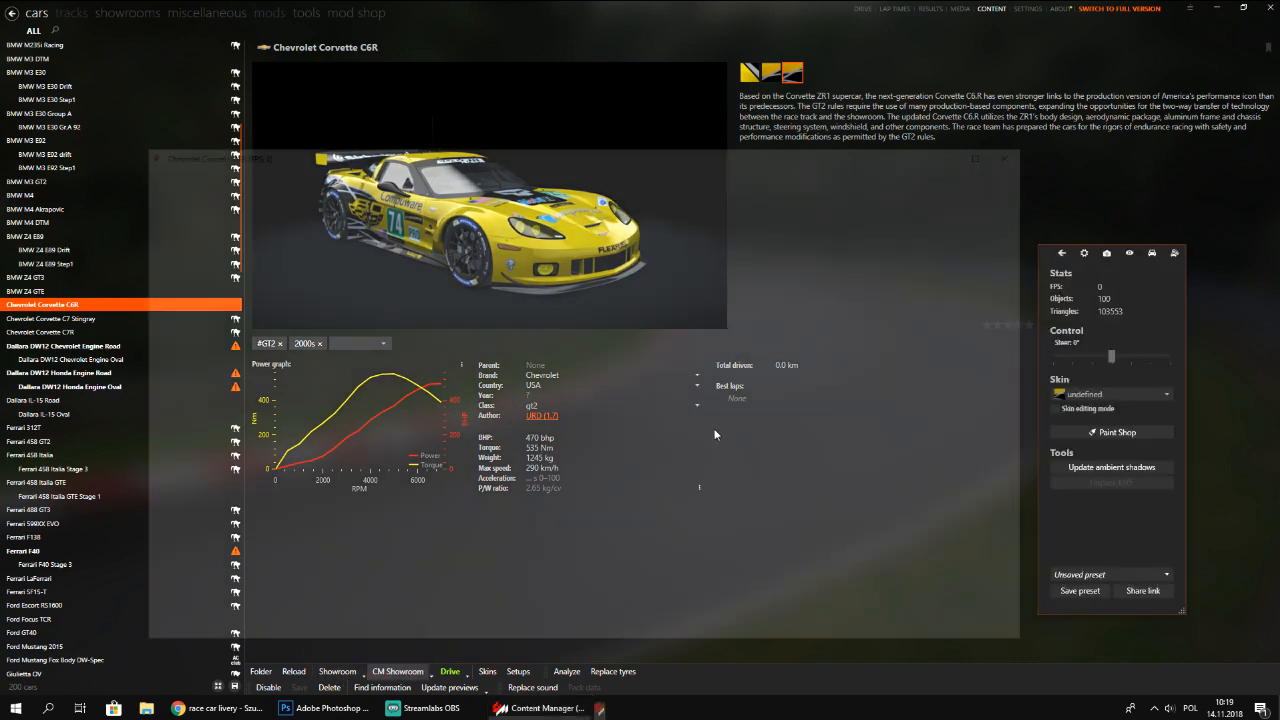
{"action": "left_click", "coordinate": [669, 408]}
{"action": "left_click_drag", "start_coordinate": [849, 511], "coordinate": [450, 500]}
{"action": "left_click_drag", "start_coordinate": [860, 472], "coordinate": [683, 462]}
{"action": "left_click", "coordinate": [1166, 314]}
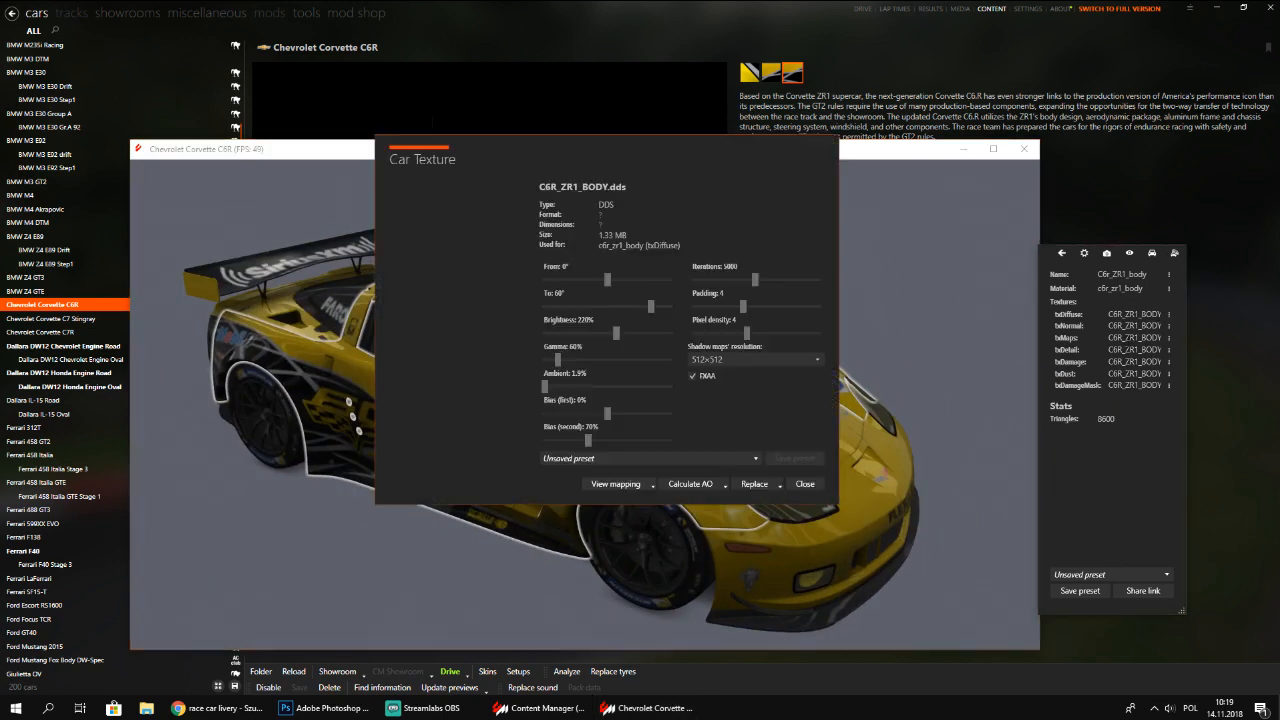
{"action": "left_click", "coordinate": [721, 486]}
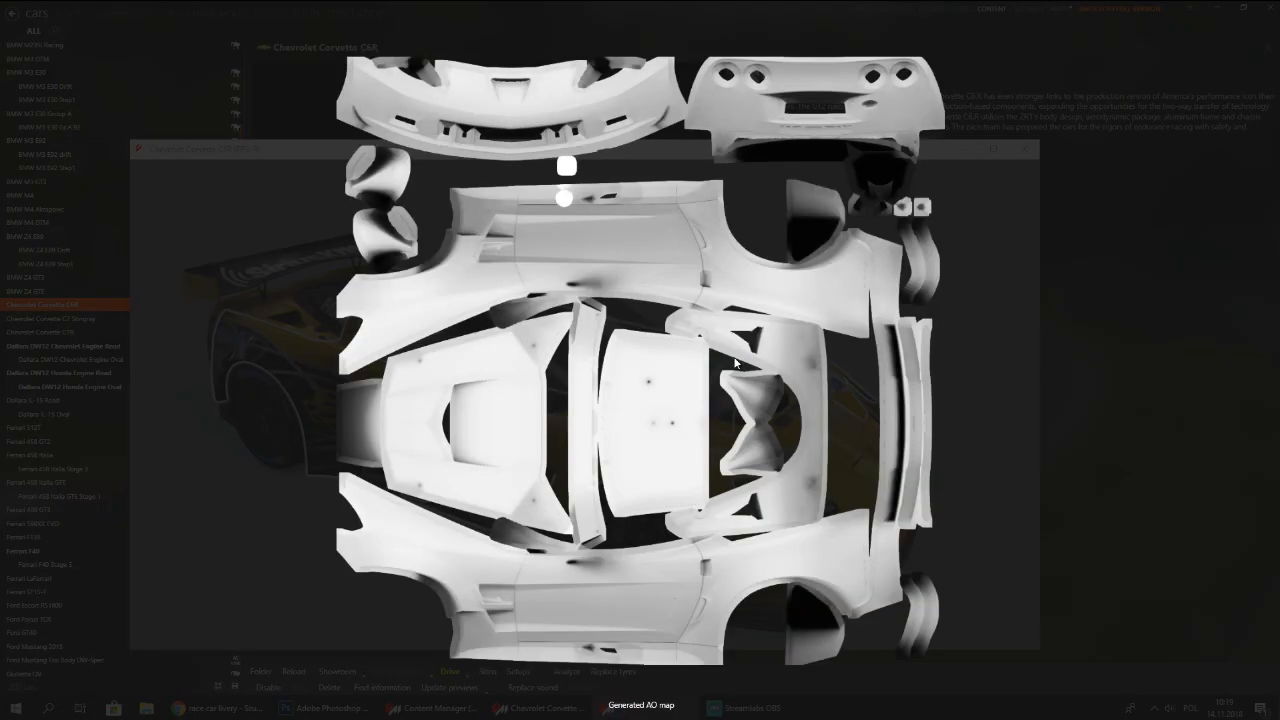
Save the generated AO map to the desktop as a DDS file named corvette and close the texture details
{"action": "key", "text": "ctrl+s"}
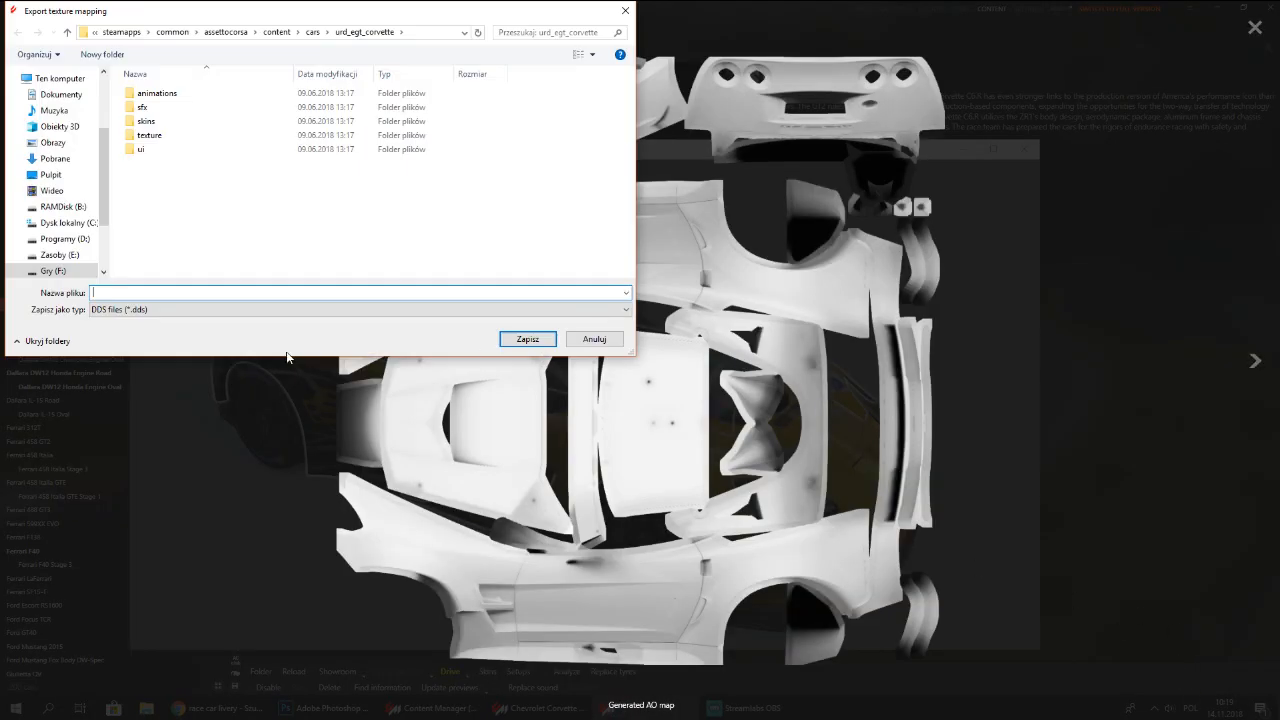
{"action": "left_click", "coordinate": [50, 175]}
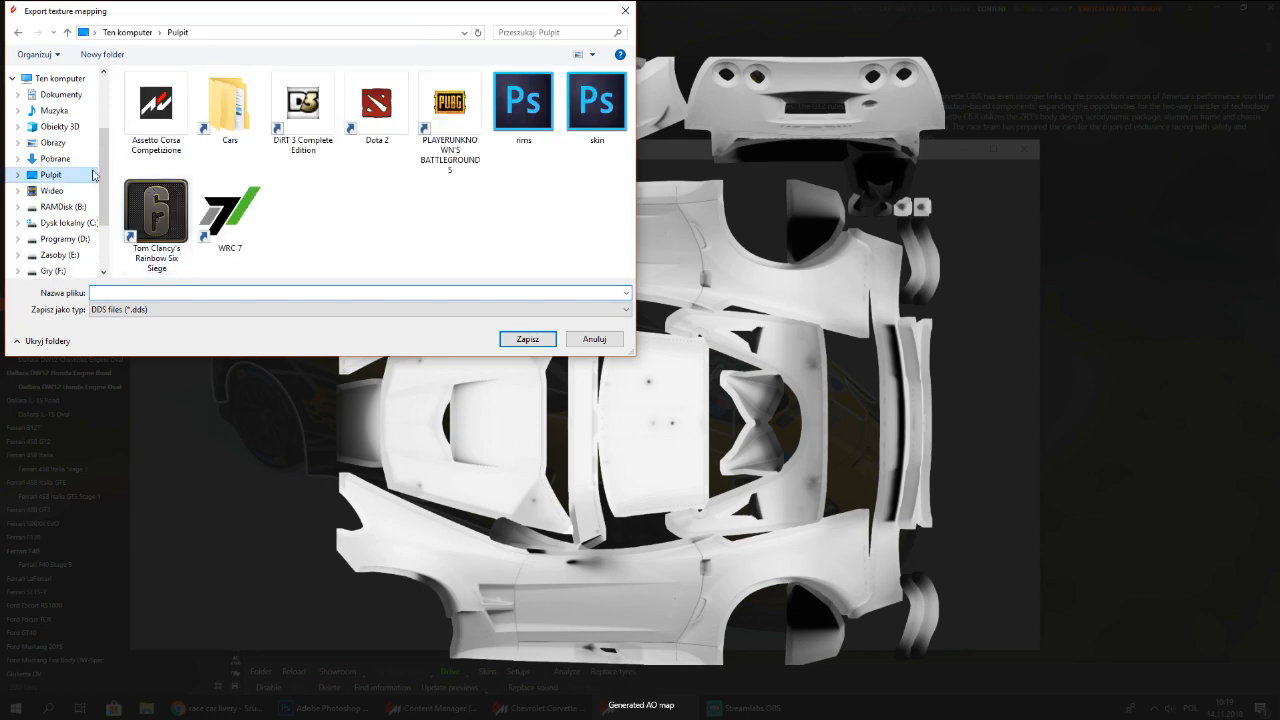
{"action": "left_click", "coordinate": [215, 291]}
{"action": "type", "text": "corvette"}
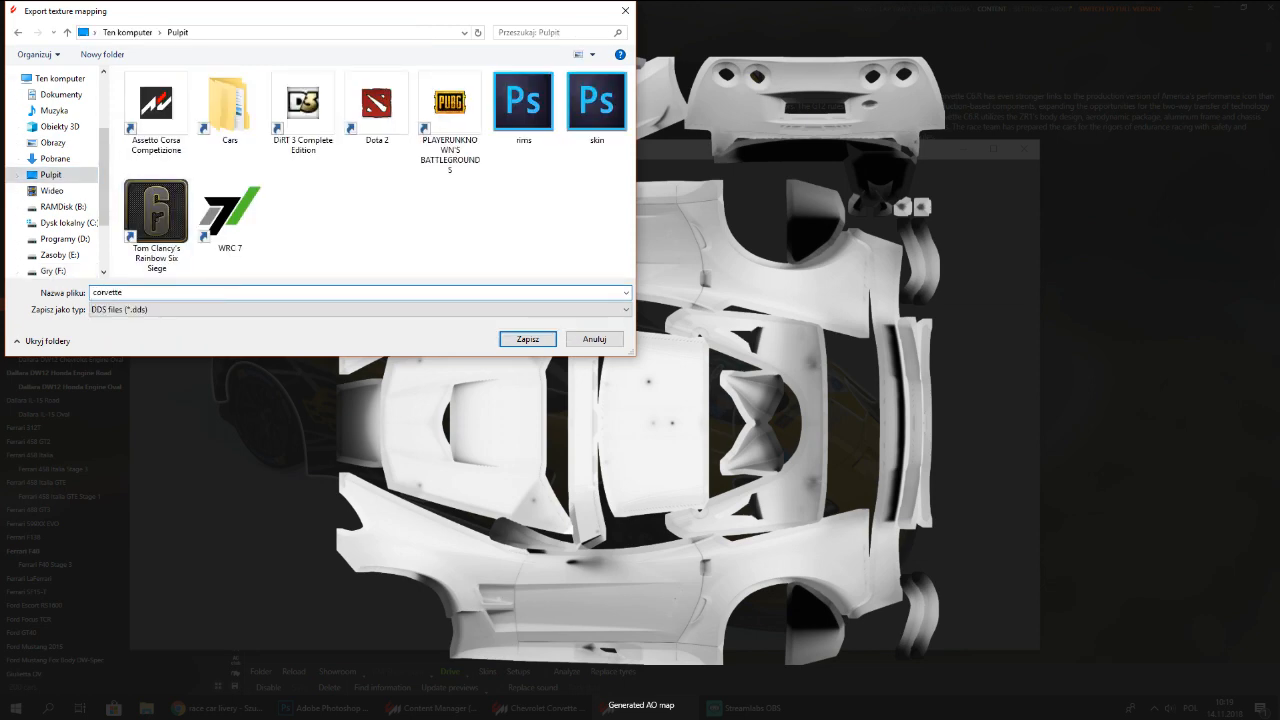
{"action": "left_click", "coordinate": [527, 339]}
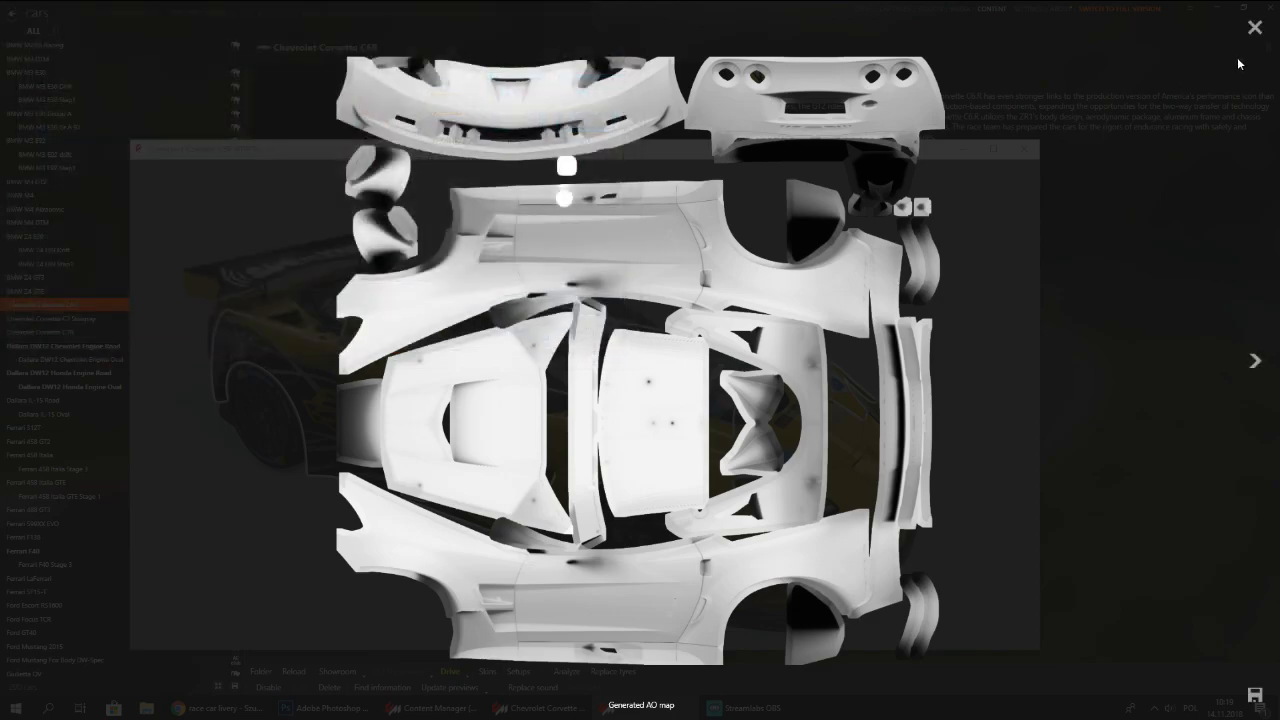
{"action": "left_click", "coordinate": [1254, 27]}
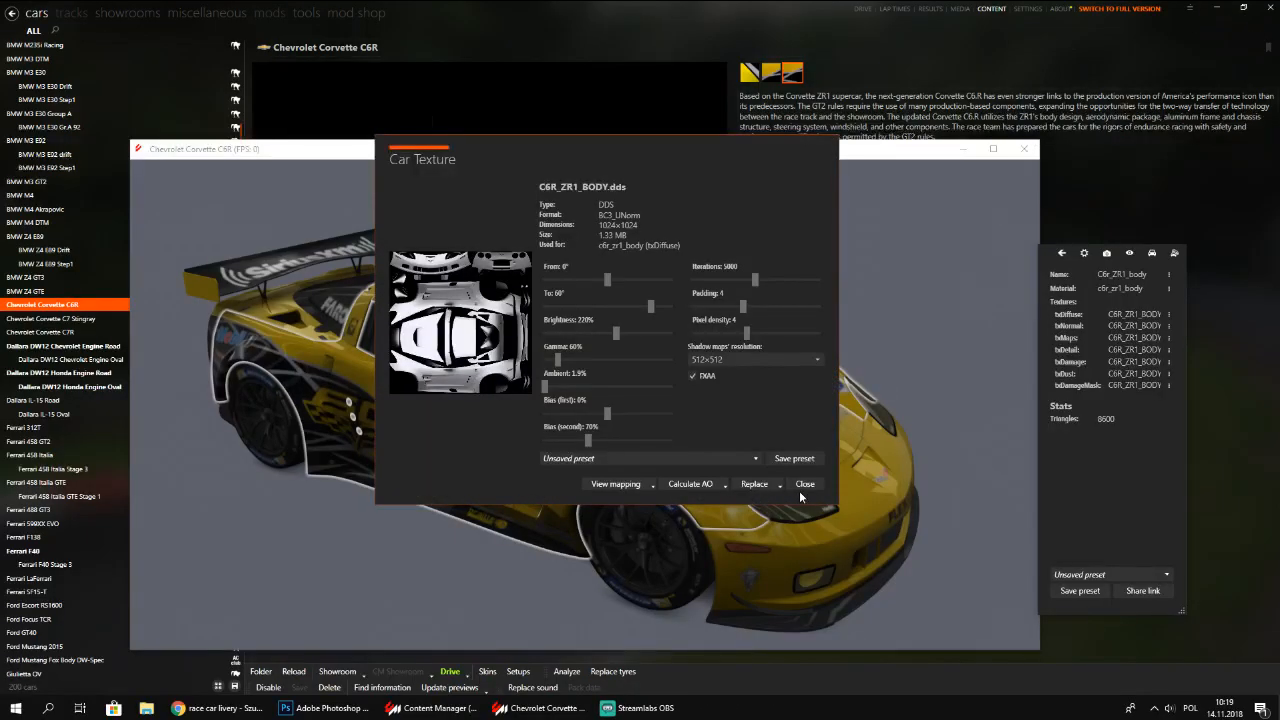
{"action": "left_click", "coordinate": [803, 485]}
Create a new folder named Vett inside the Corvette C6R's skins folder
{"action": "left_click", "coordinate": [1216, 46]}
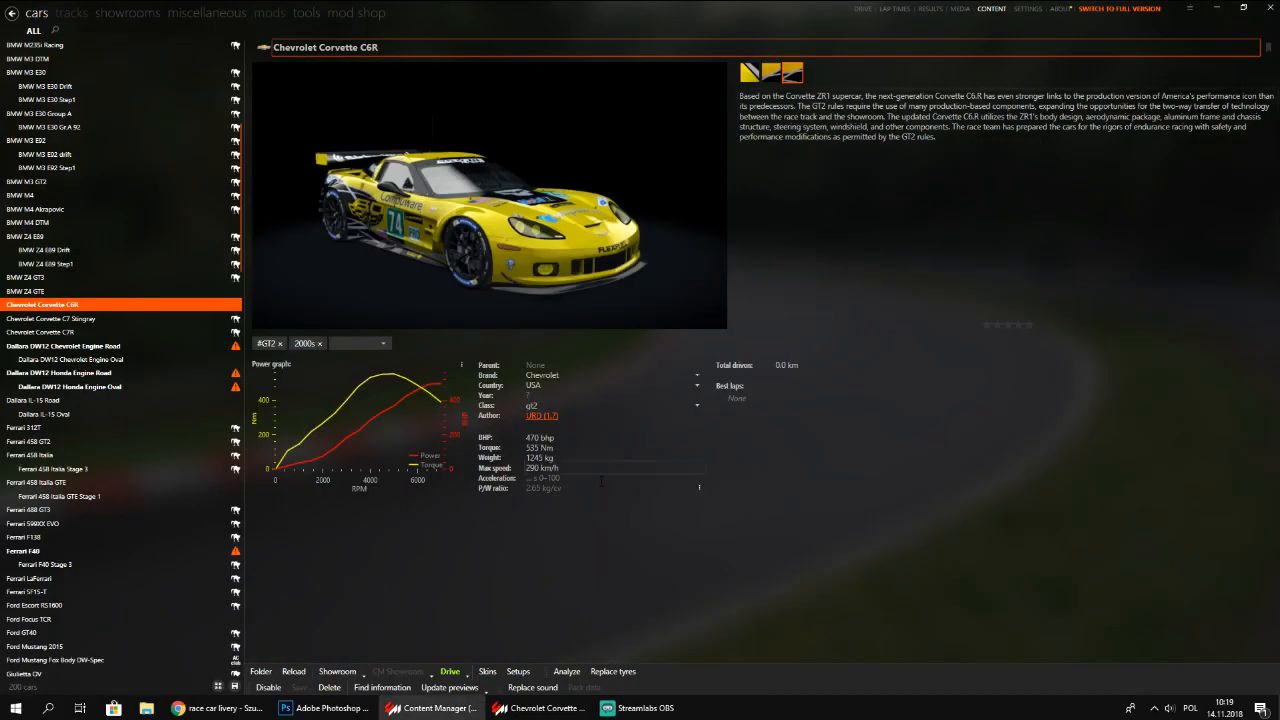
{"action": "left_click", "coordinate": [261, 672]}
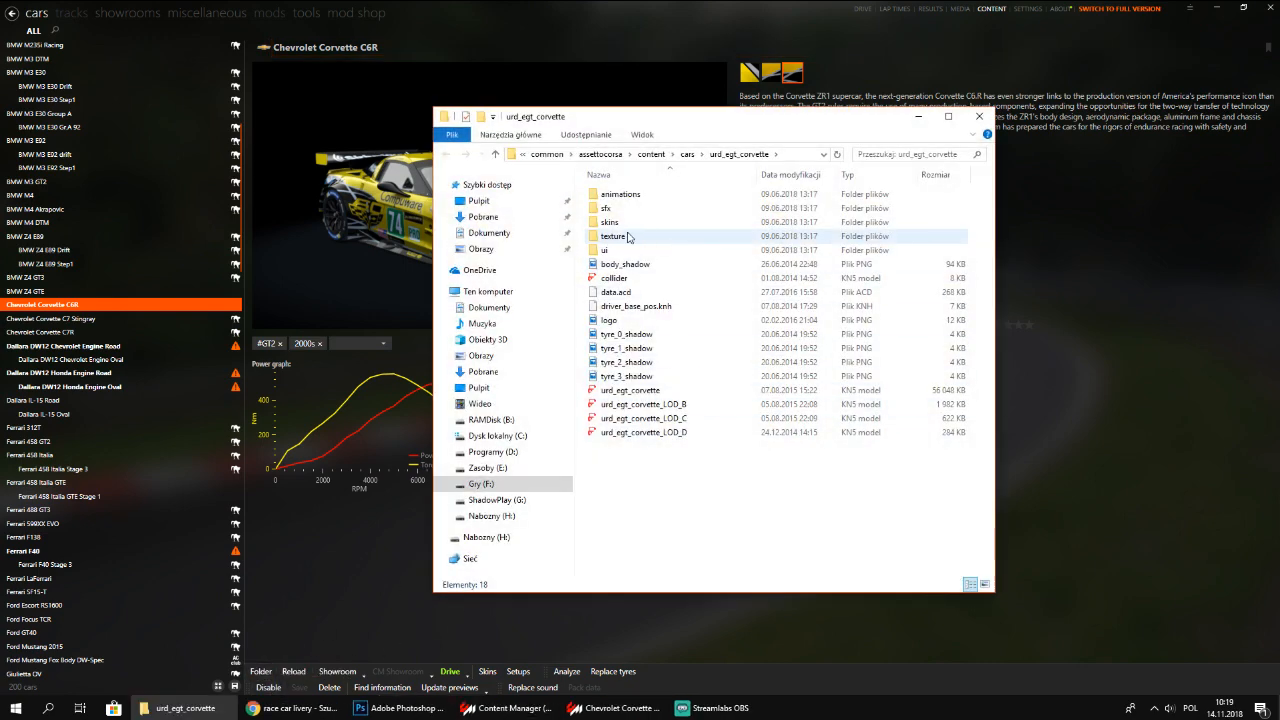
{"action": "double_click", "coordinate": [612, 222]}
{"action": "right_click", "coordinate": [628, 344]}
{"action": "mouse_move", "coordinate": [672, 510]}
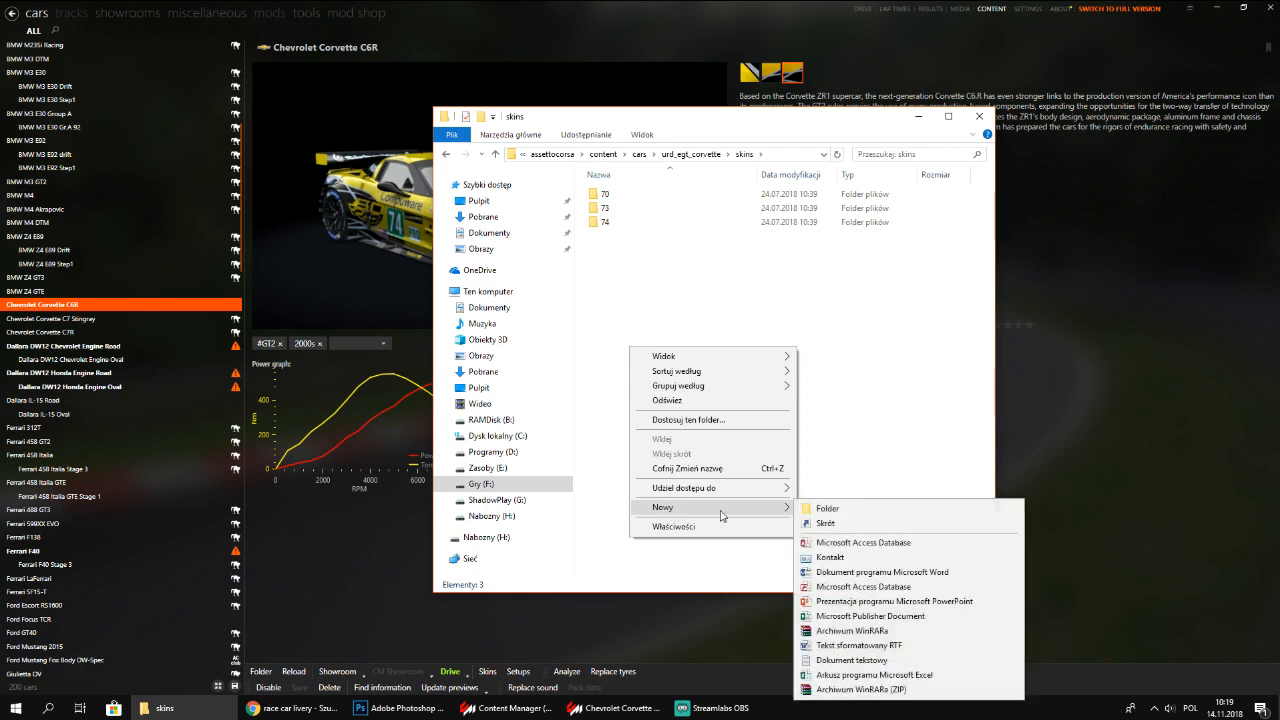
{"action": "left_click", "coordinate": [828, 509]}
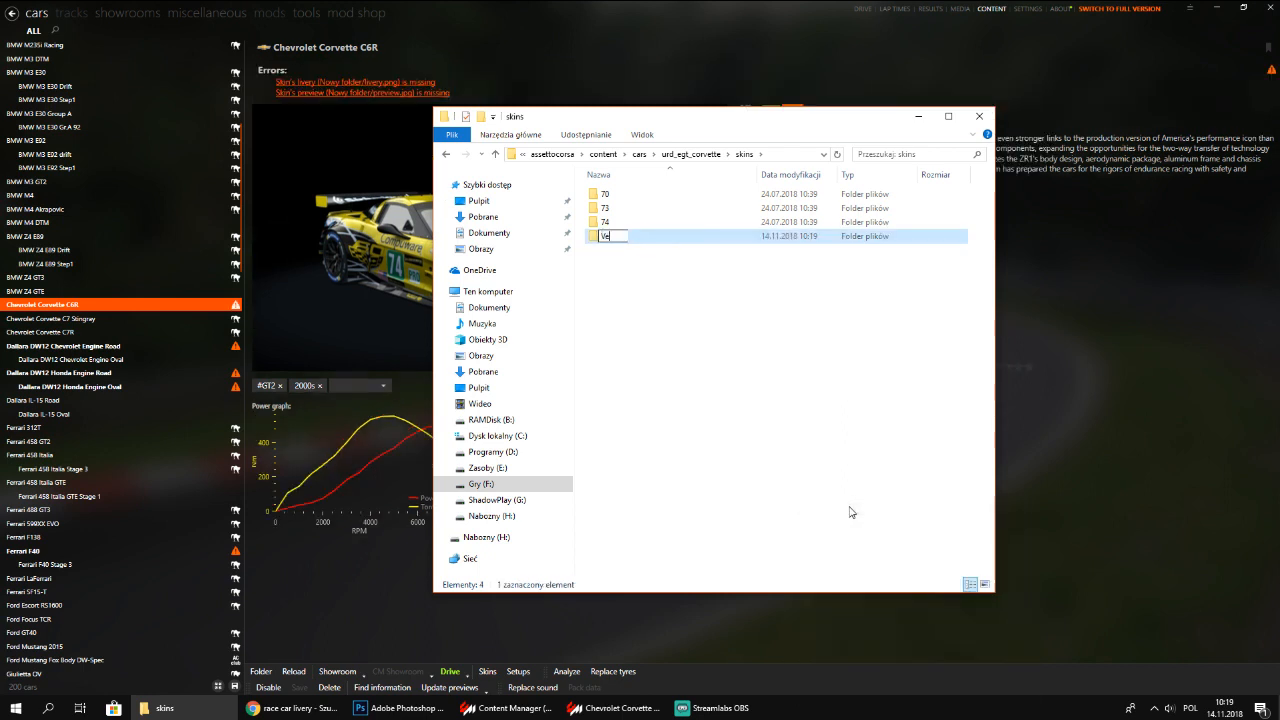
{"action": "type", "text": "Vett"}
{"action": "key", "text": "Return"}
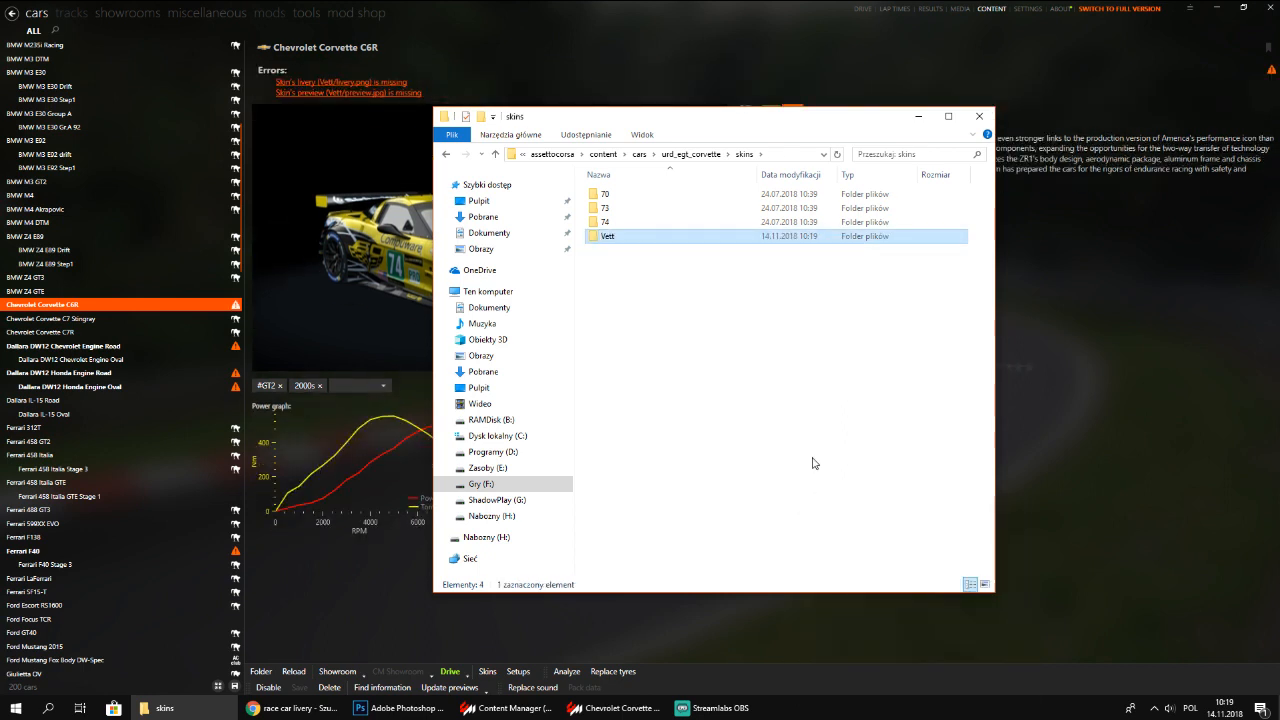
{"action": "key", "text": "Return"}
{"action": "left_click", "coordinate": [983, 116]}
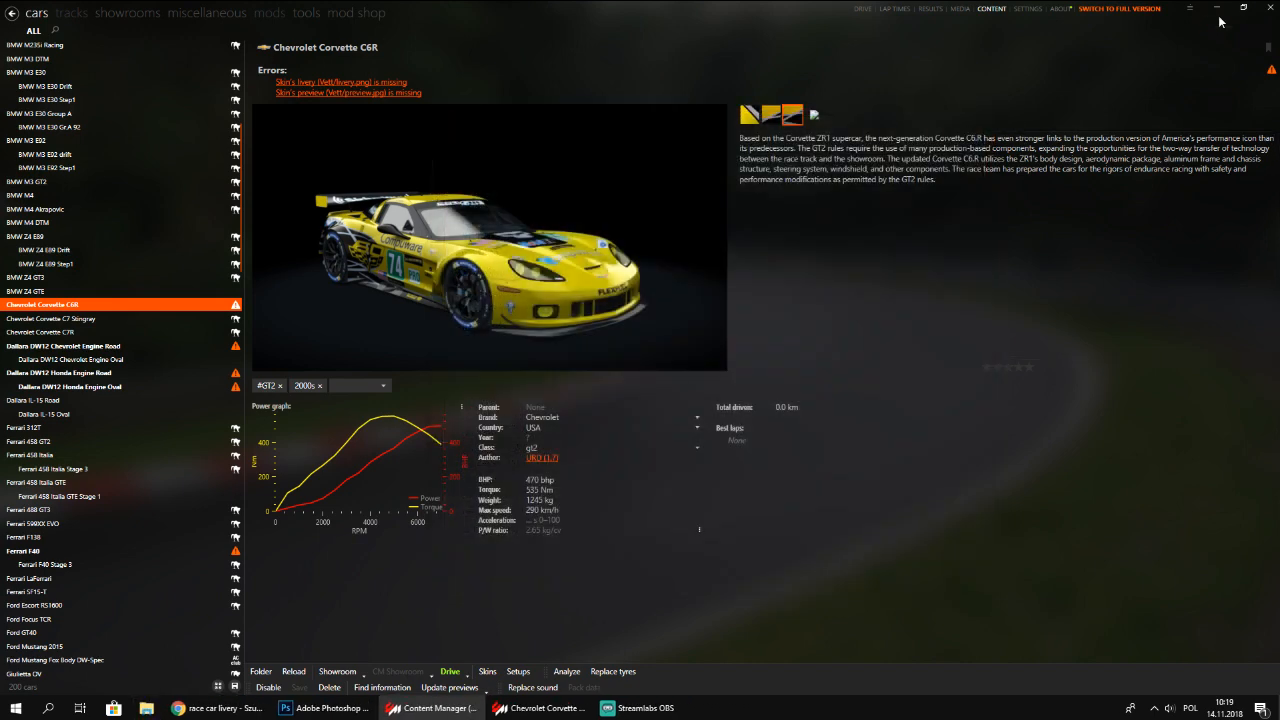
Clear the way to the desktop and open the corvette DDS file in Photoshop
{"action": "left_click", "coordinate": [1217, 8]}
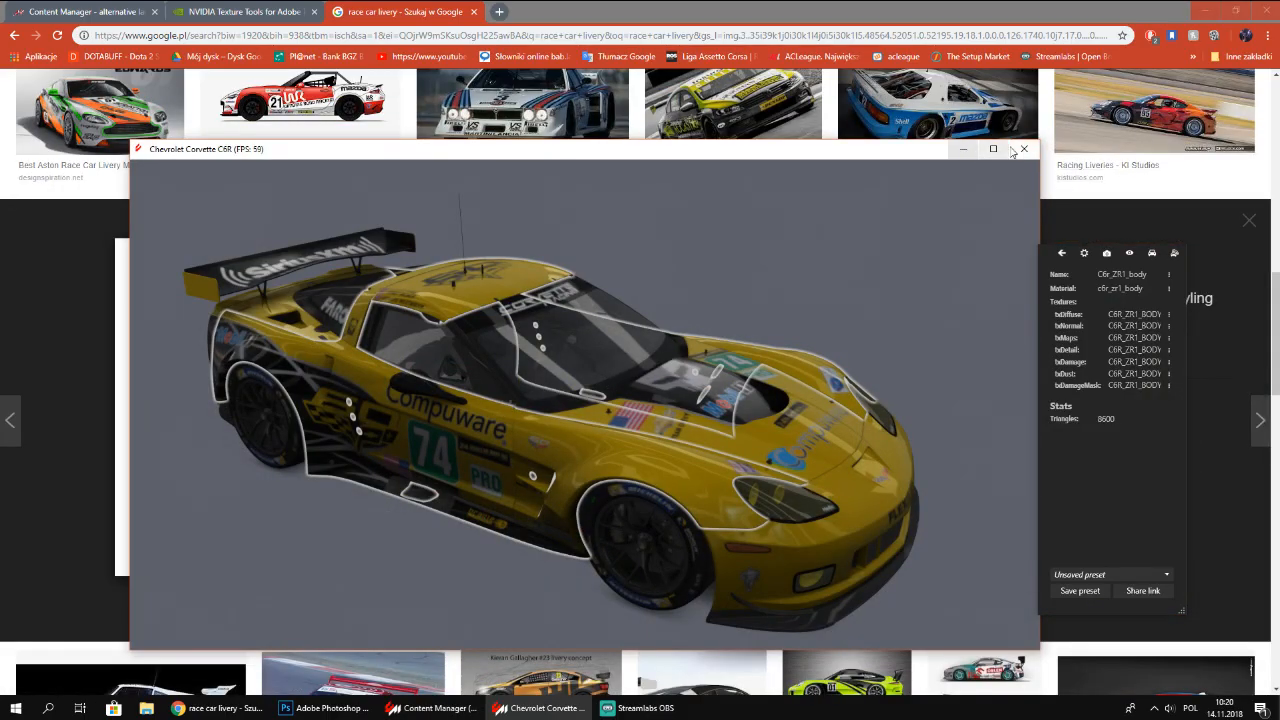
{"action": "left_click", "coordinate": [1024, 148]}
{"action": "left_click", "coordinate": [1199, 17]}
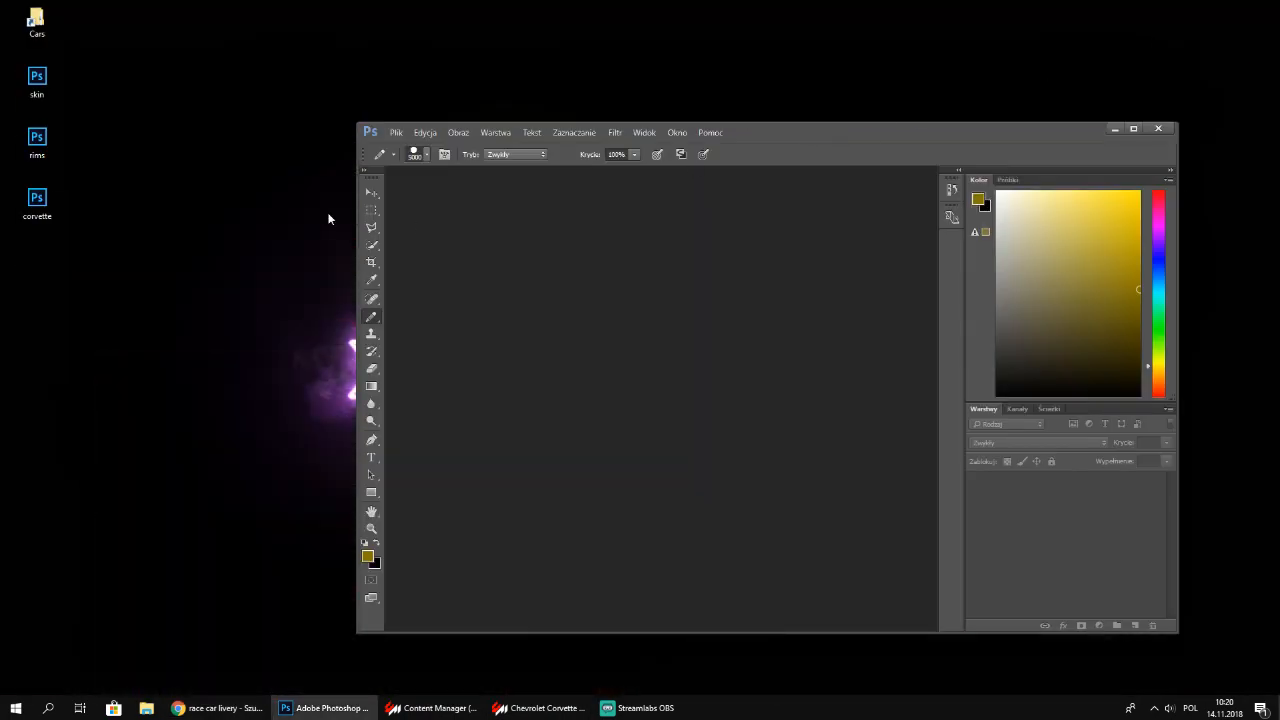
{"action": "left_click_drag", "start_coordinate": [48, 208], "coordinate": [540, 165]}
{"action": "left_click", "coordinate": [818, 385]}
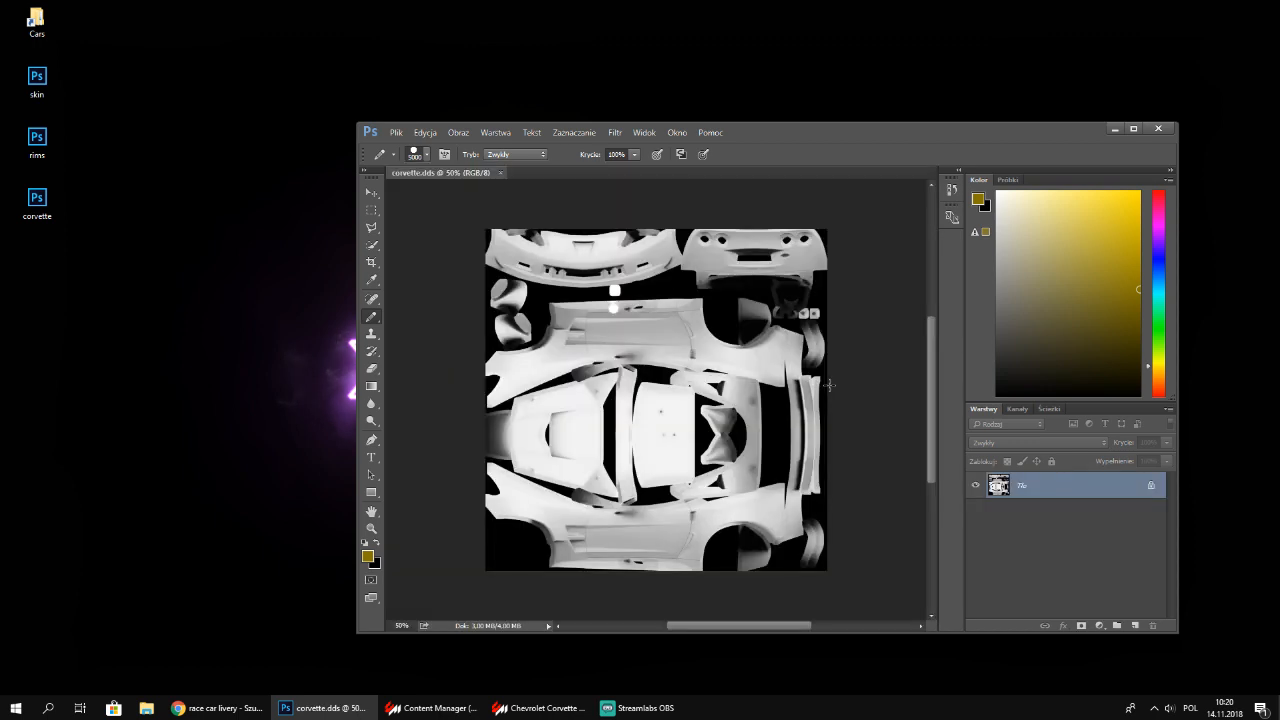
{"action": "scroll", "coordinate": [919, 378], "scroll_direction": "down", "scroll_amount": 2}
{"action": "scroll", "coordinate": [918, 379], "scroll_direction": "up", "scroll_amount": 3}
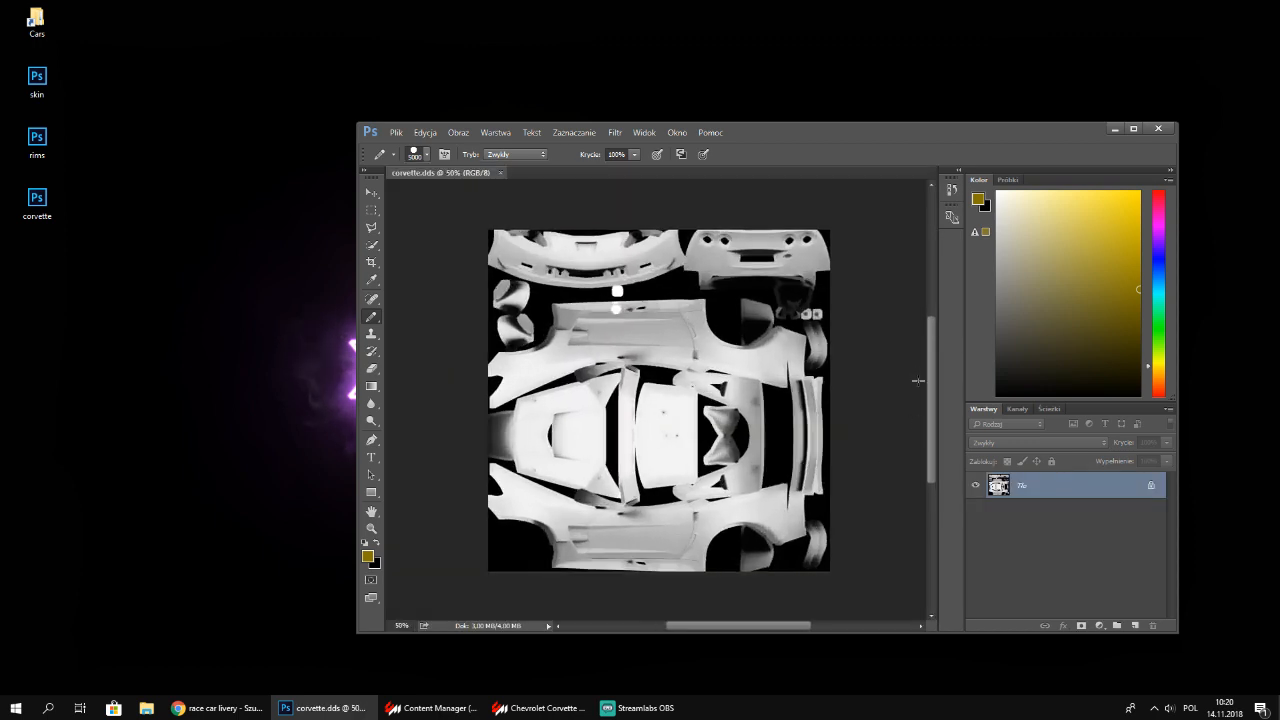
{"action": "scroll", "coordinate": [832, 407], "scroll_direction": "down", "scroll_amount": 1}
Unlock the background layer of corvette.dds and look through the layer options and blending modes
{"action": "left_click", "coordinate": [1149, 488]}
{"action": "right_click", "coordinate": [1124, 485]}
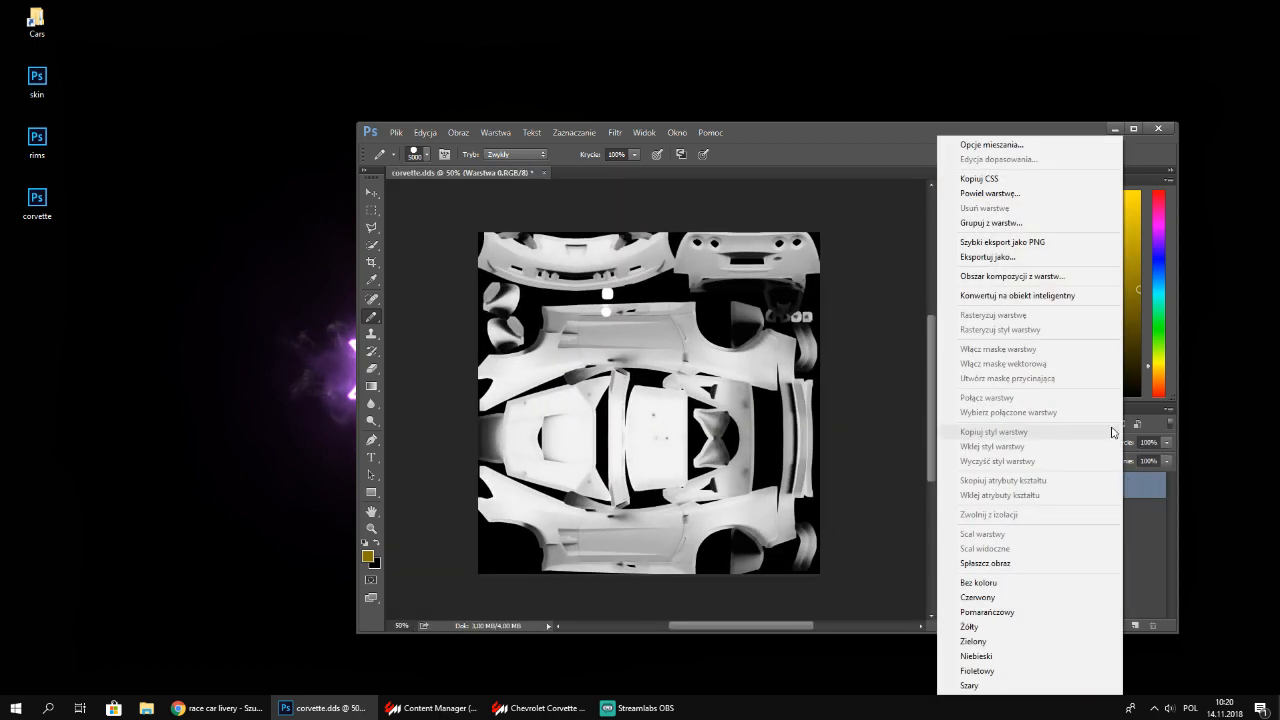
{"action": "key", "text": "Escape"}
{"action": "left_click", "coordinate": [1036, 442]}
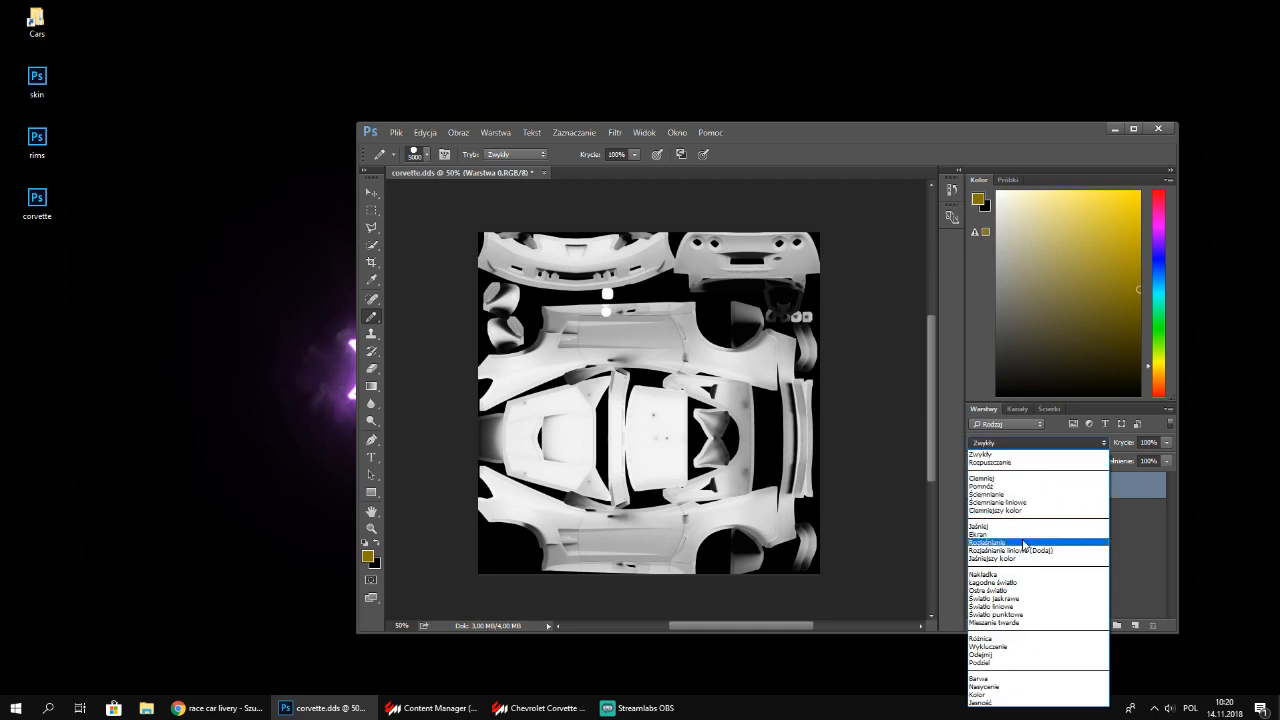
{"action": "left_click", "coordinate": [1027, 491]}
{"action": "left_click", "coordinate": [1042, 536]}
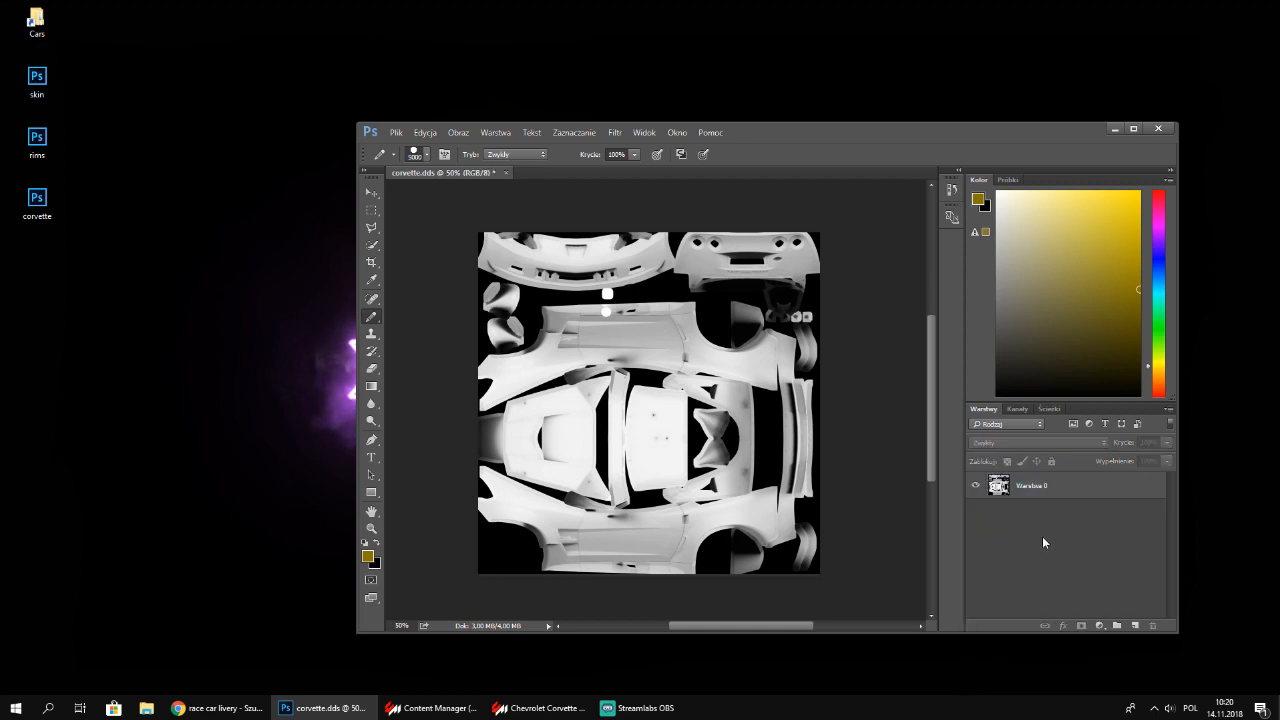
{"action": "right_click", "coordinate": [1042, 536]}
{"action": "key", "text": "Escape"}
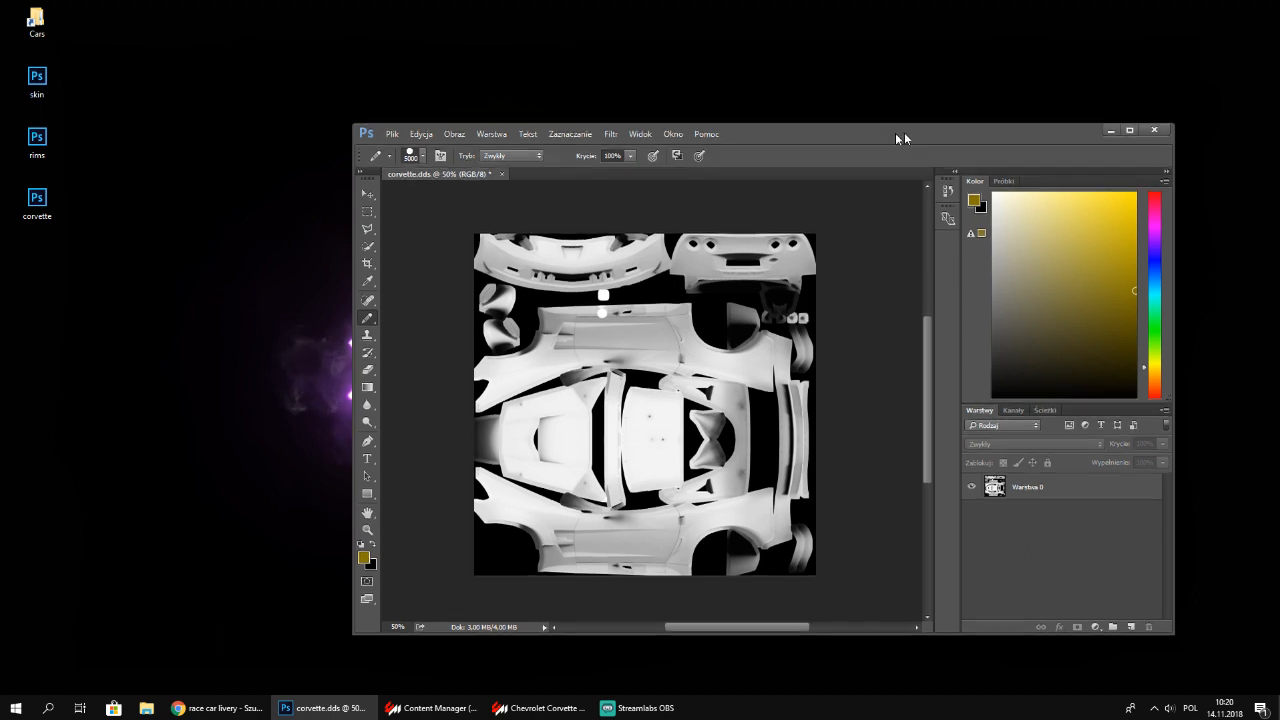
Move and enlarge the Photoshop window, and close the Corvette C6R showroom window
{"action": "left_click_drag", "start_coordinate": [904, 132], "coordinate": [618, 36]}
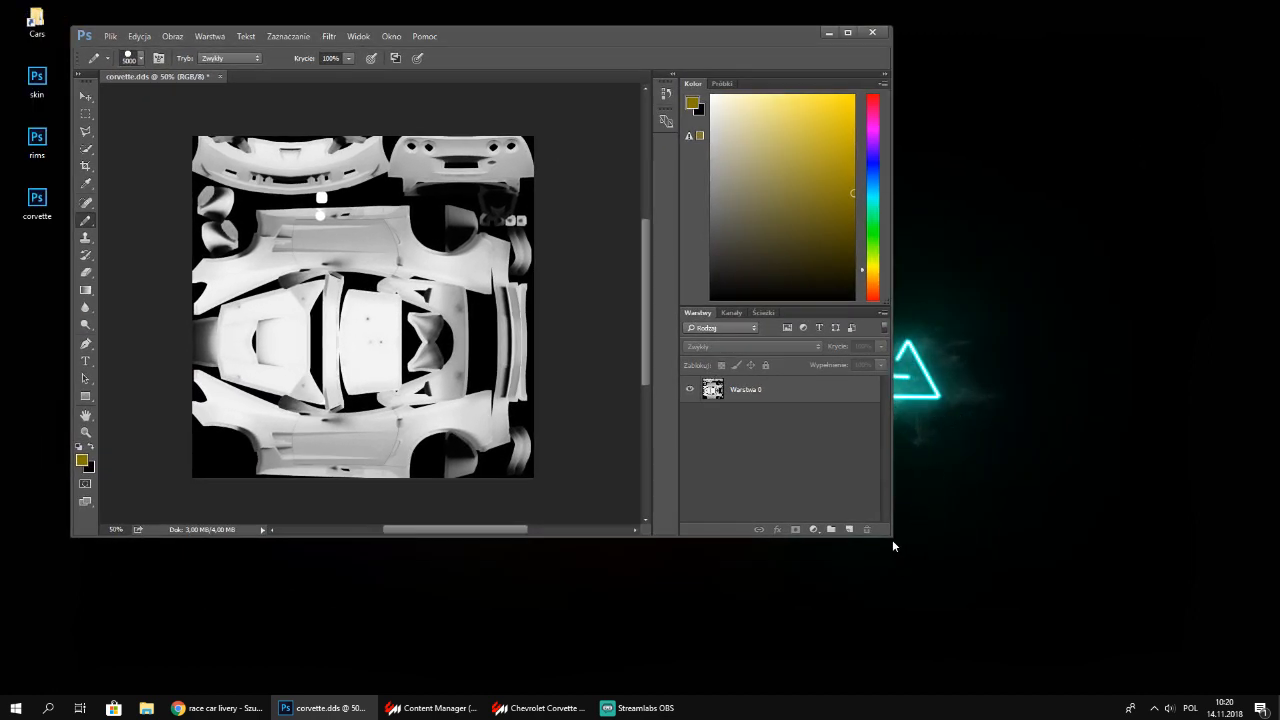
{"action": "left_click_drag", "start_coordinate": [892, 540], "coordinate": [1182, 622]}
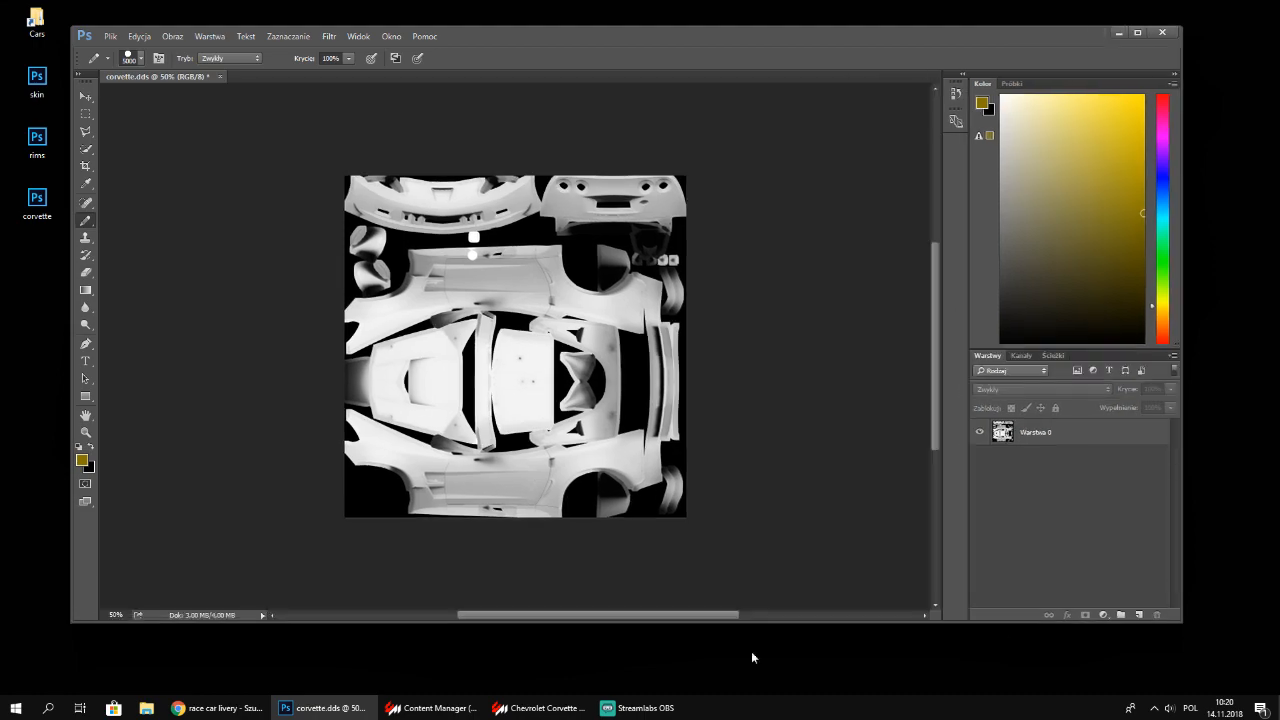
{"action": "left_click", "coordinate": [538, 708]}
{"action": "left_click", "coordinate": [524, 710]}
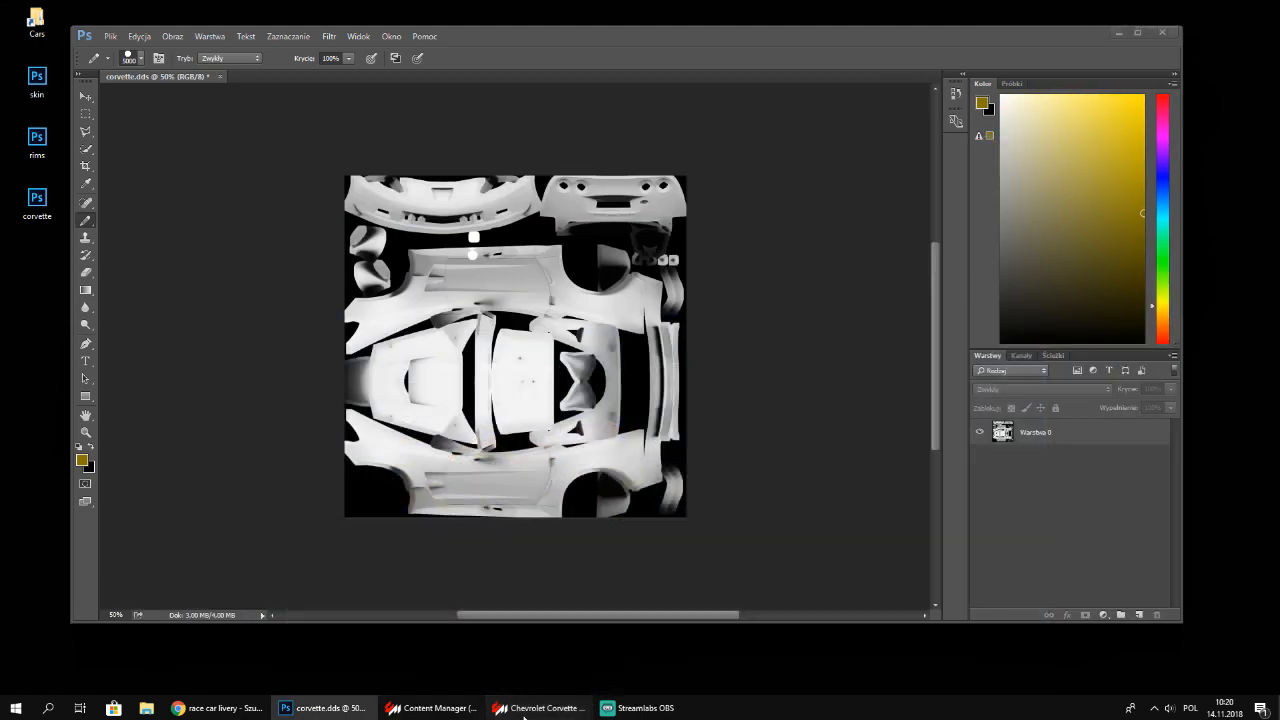
{"action": "left_click", "coordinate": [524, 715]}
{"action": "left_click", "coordinate": [1024, 150]}
Return to Content Manager, select the Lamborghini Huracan ST and open it in CM Showroom
{"action": "left_click", "coordinate": [432, 709]}
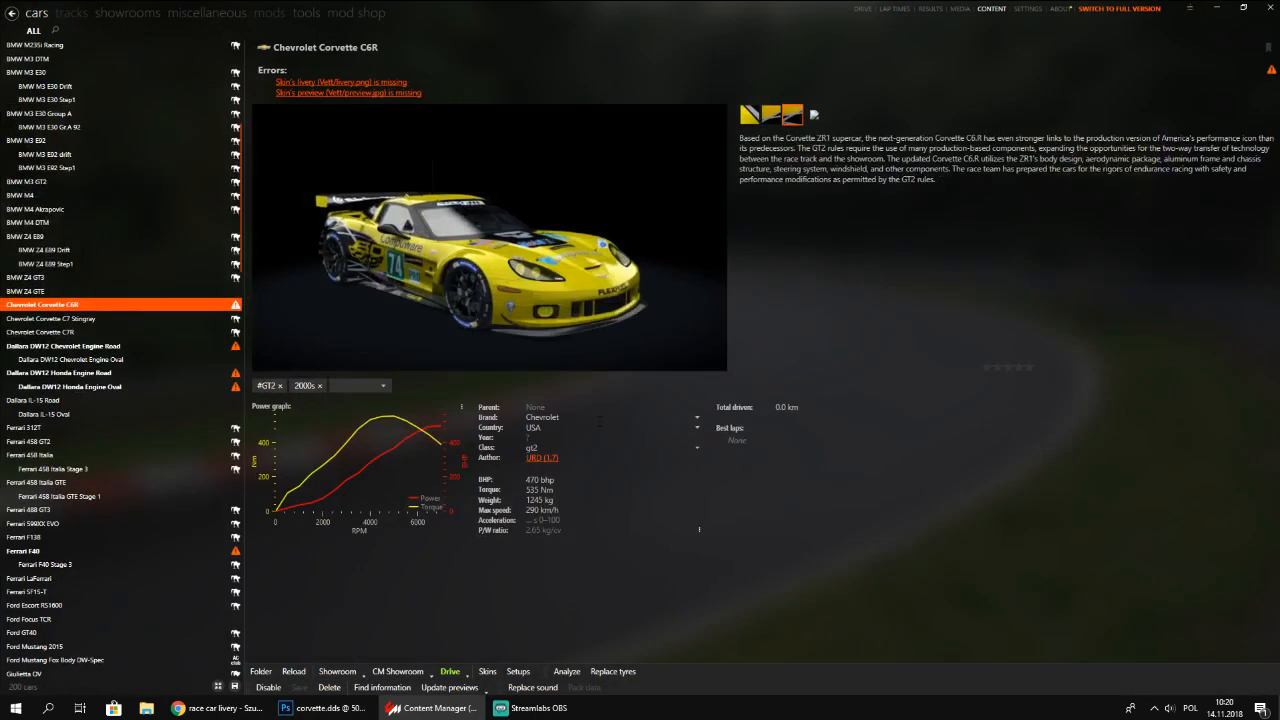
{"action": "scroll", "coordinate": [80, 440], "scroll_direction": "up", "scroll_amount": 4}
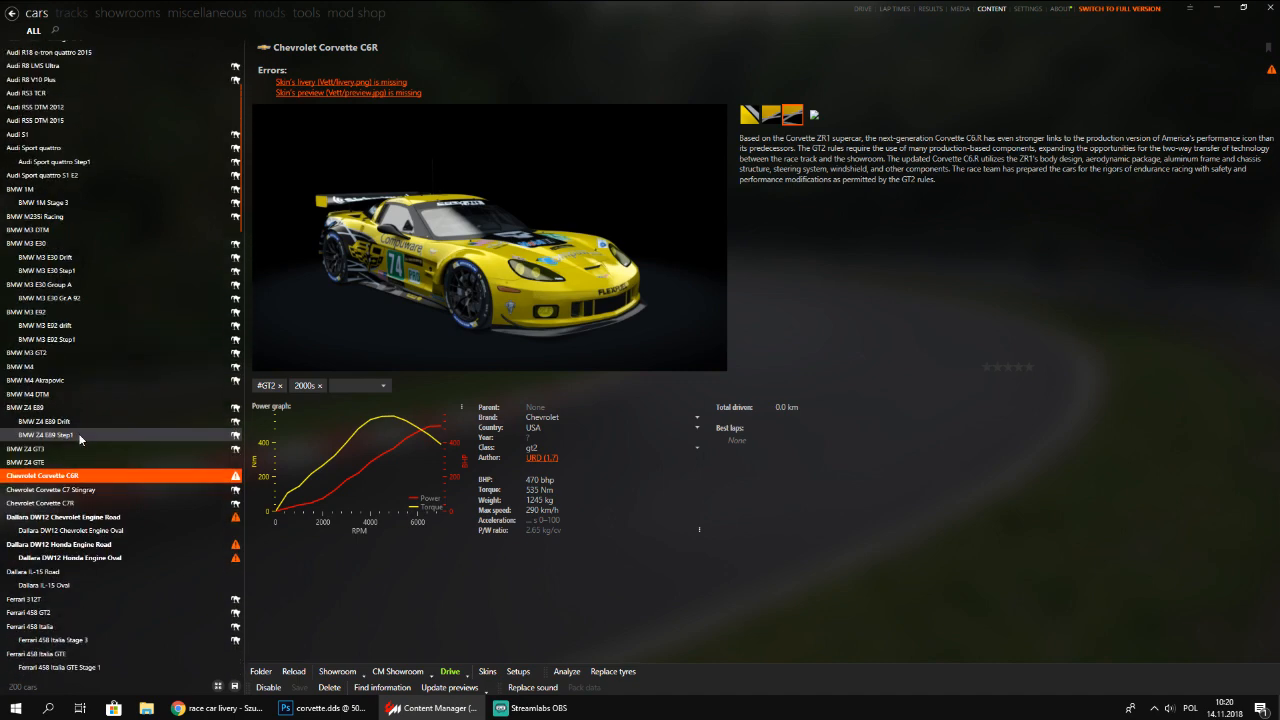
{"action": "scroll", "coordinate": [80, 460], "scroll_direction": "down", "scroll_amount": 11}
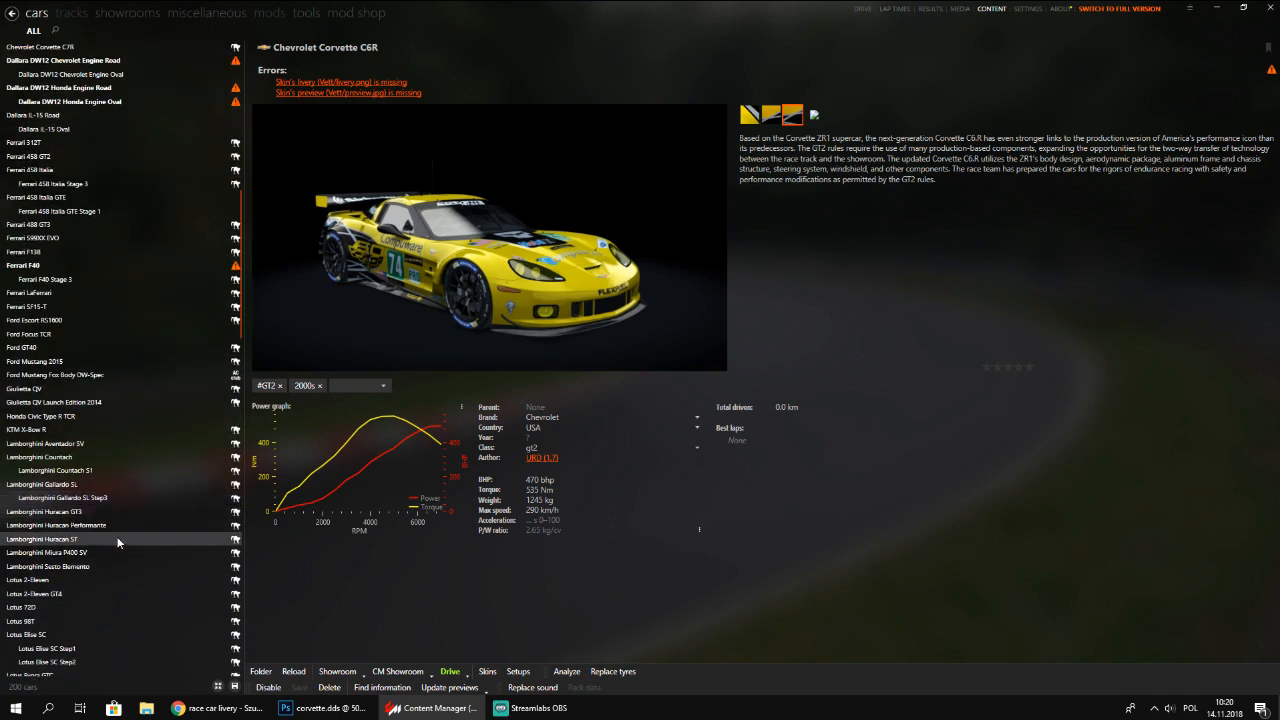
{"action": "left_click", "coordinate": [112, 538]}
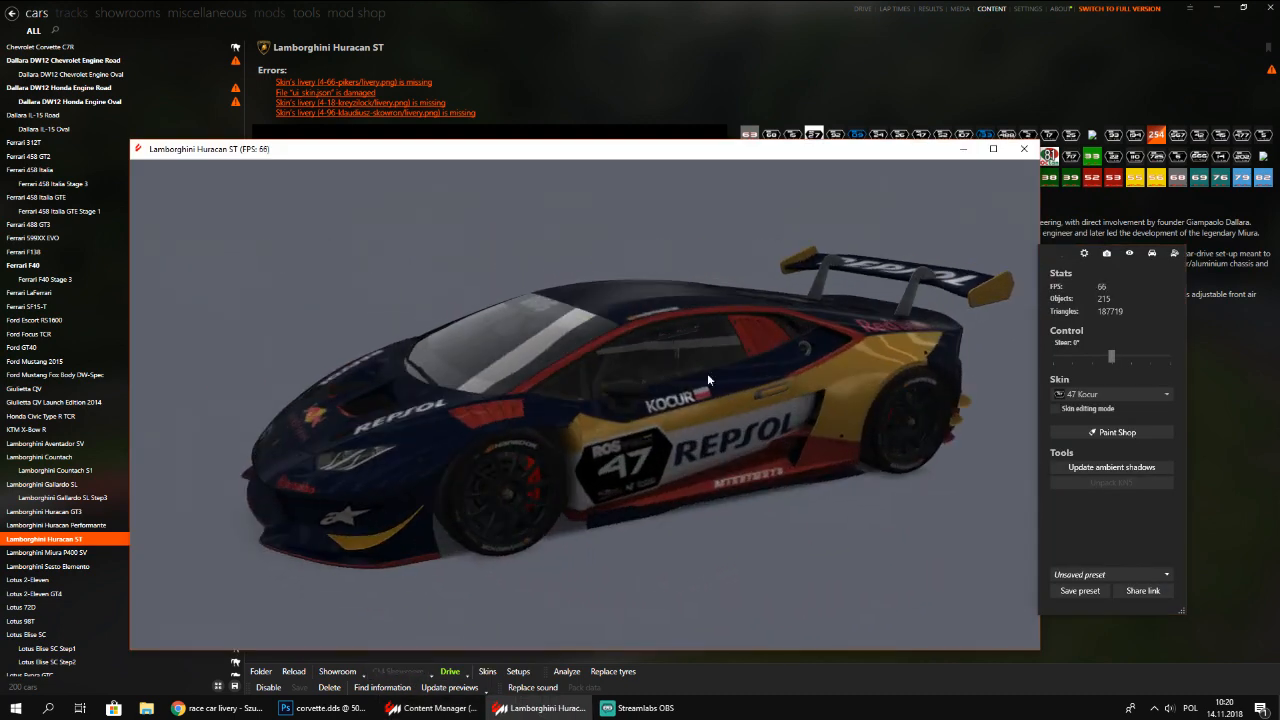
Examine the Huracan ST's number 47 Repsol livery from the sides, front and above
{"action": "scroll", "coordinate": [724, 430], "scroll_direction": "up", "scroll_amount": 3}
{"action": "left_click_drag", "start_coordinate": [726, 434], "coordinate": [643, 401]}
{"action": "scroll", "coordinate": [644, 404], "scroll_direction": "down", "scroll_amount": 2}
{"action": "left_click_drag", "start_coordinate": [380, 464], "coordinate": [699, 432]}
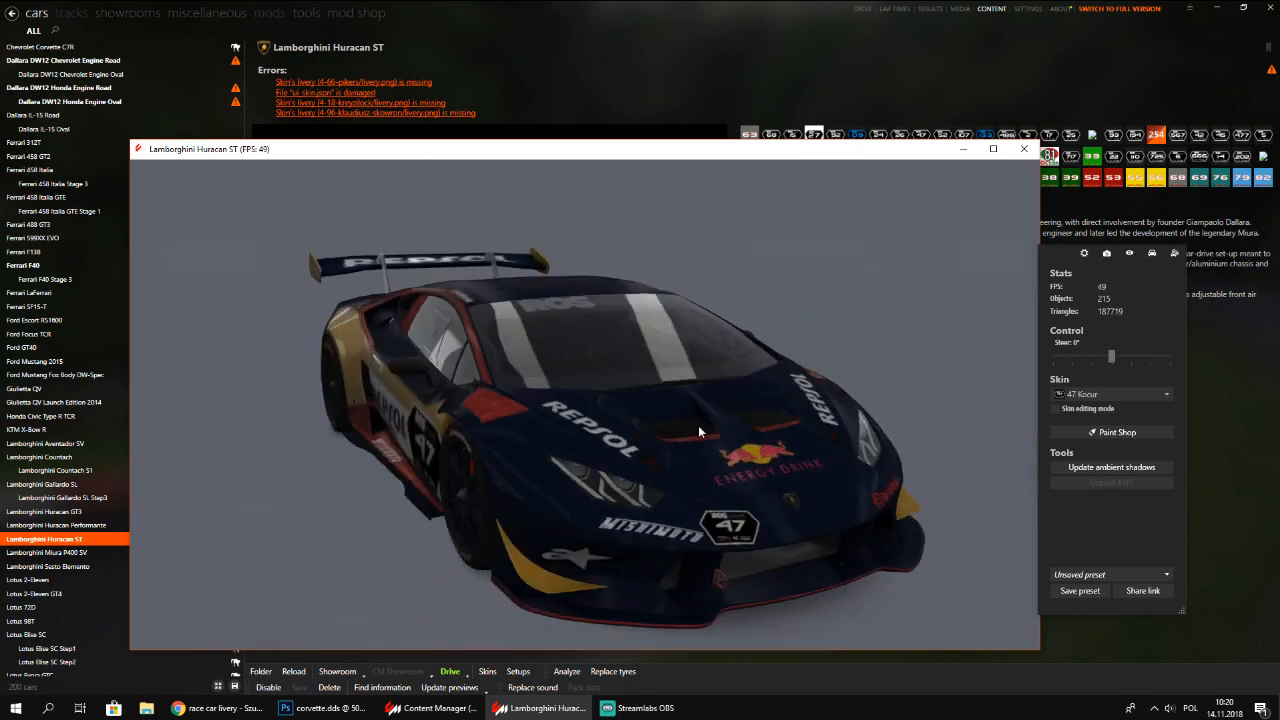
{"action": "left_click_drag", "start_coordinate": [503, 440], "coordinate": [608, 423]}
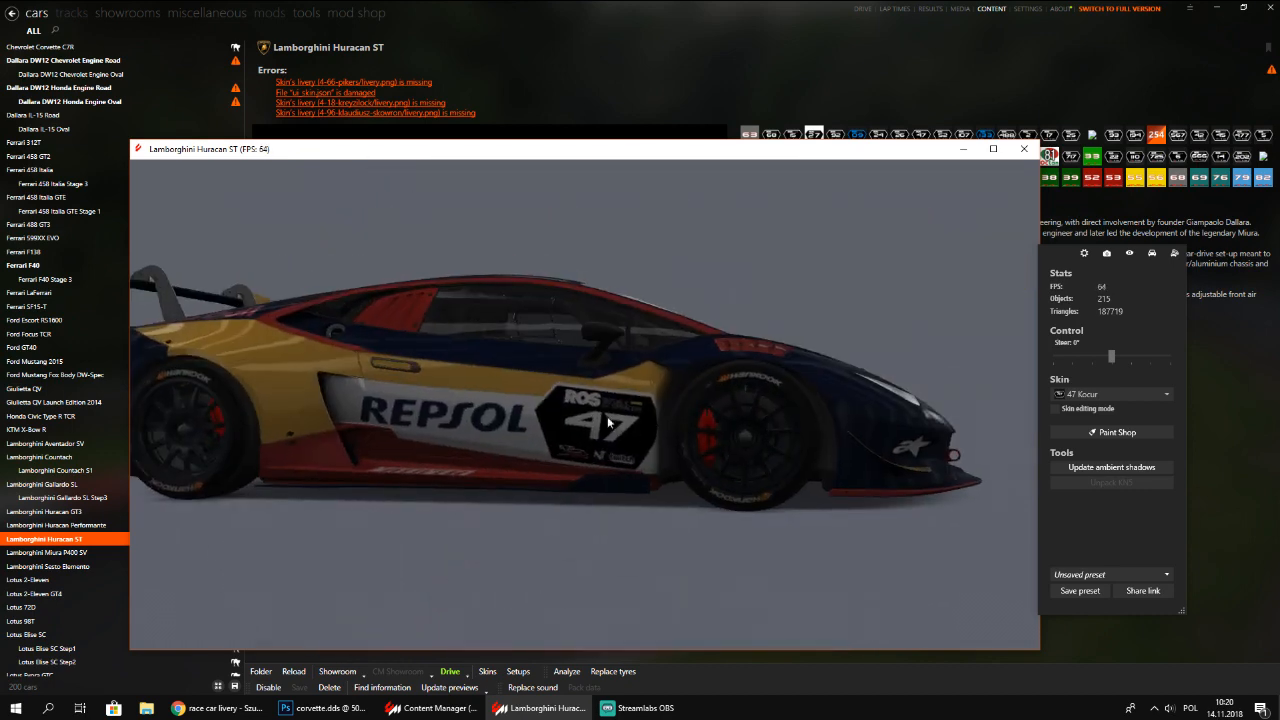
{"action": "left_click_drag", "start_coordinate": [776, 418], "coordinate": [560, 466]}
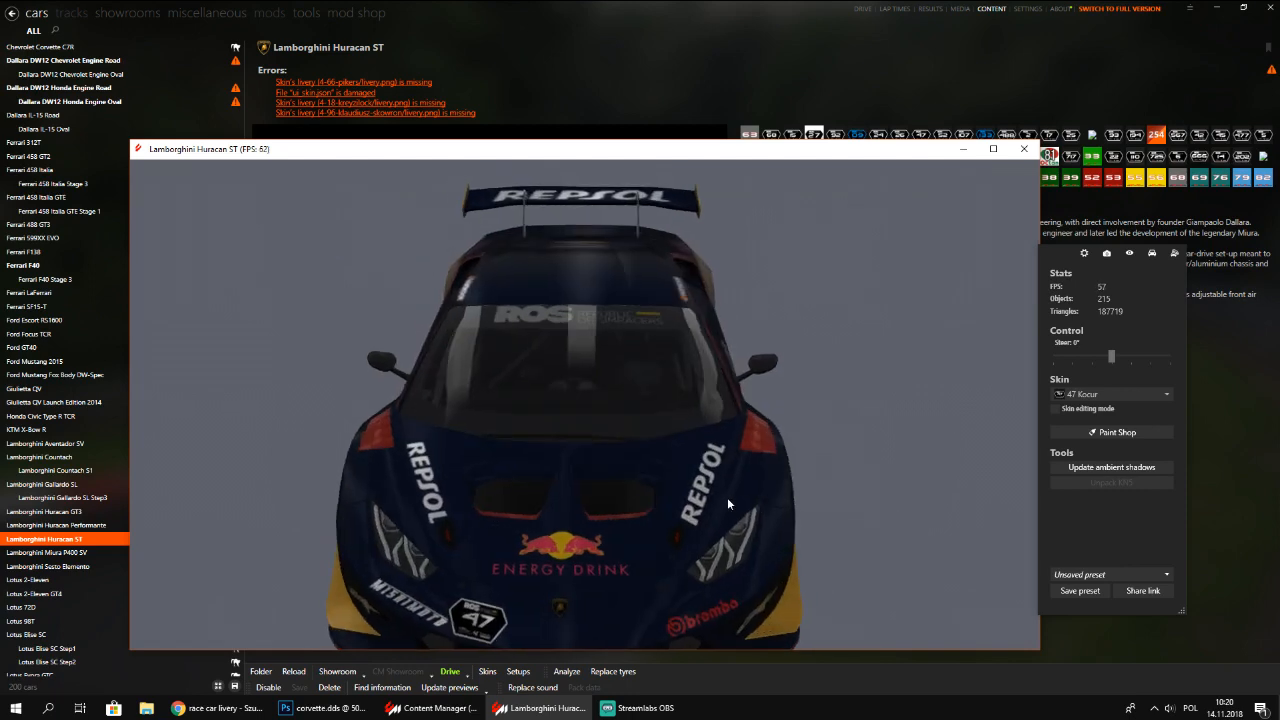
{"action": "left_click_drag", "start_coordinate": [726, 471], "coordinate": [662, 409]}
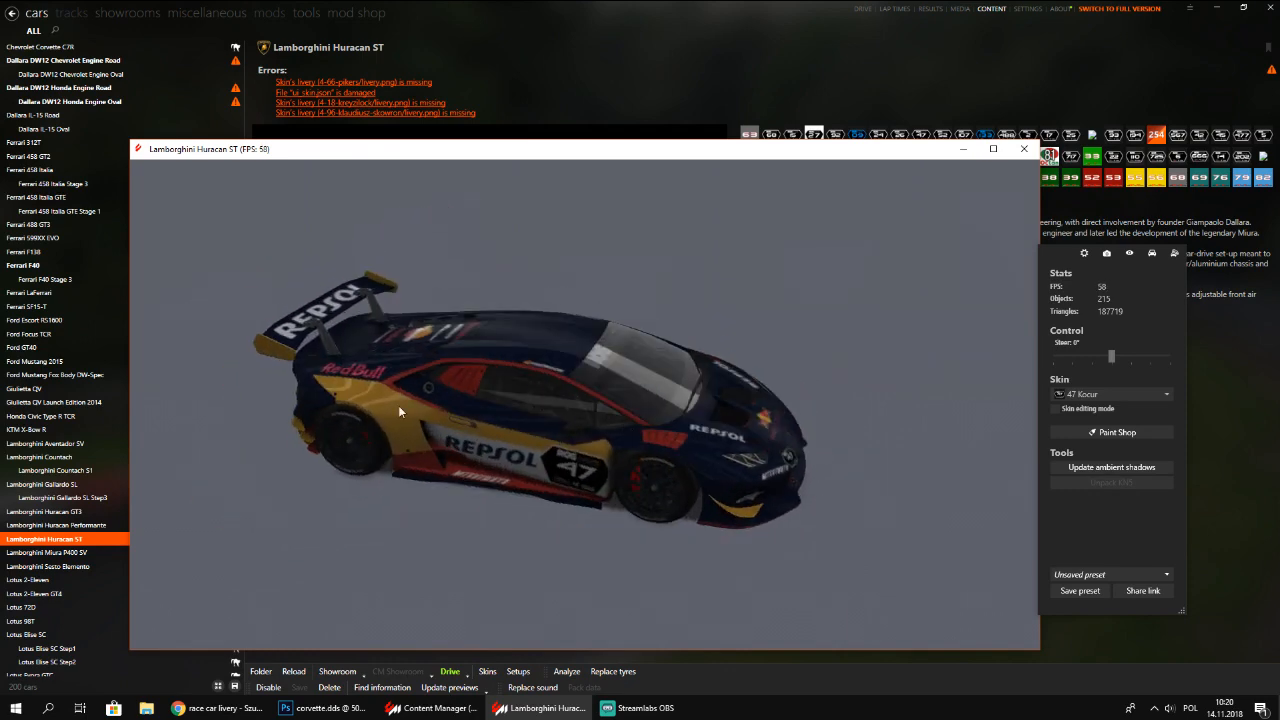
Review the Huracan ST's livery again from the front and both sides, and close its showroom window
{"action": "left_click_drag", "start_coordinate": [738, 479], "coordinate": [686, 466]}
{"action": "left_click_drag", "start_coordinate": [432, 347], "coordinate": [485, 406]}
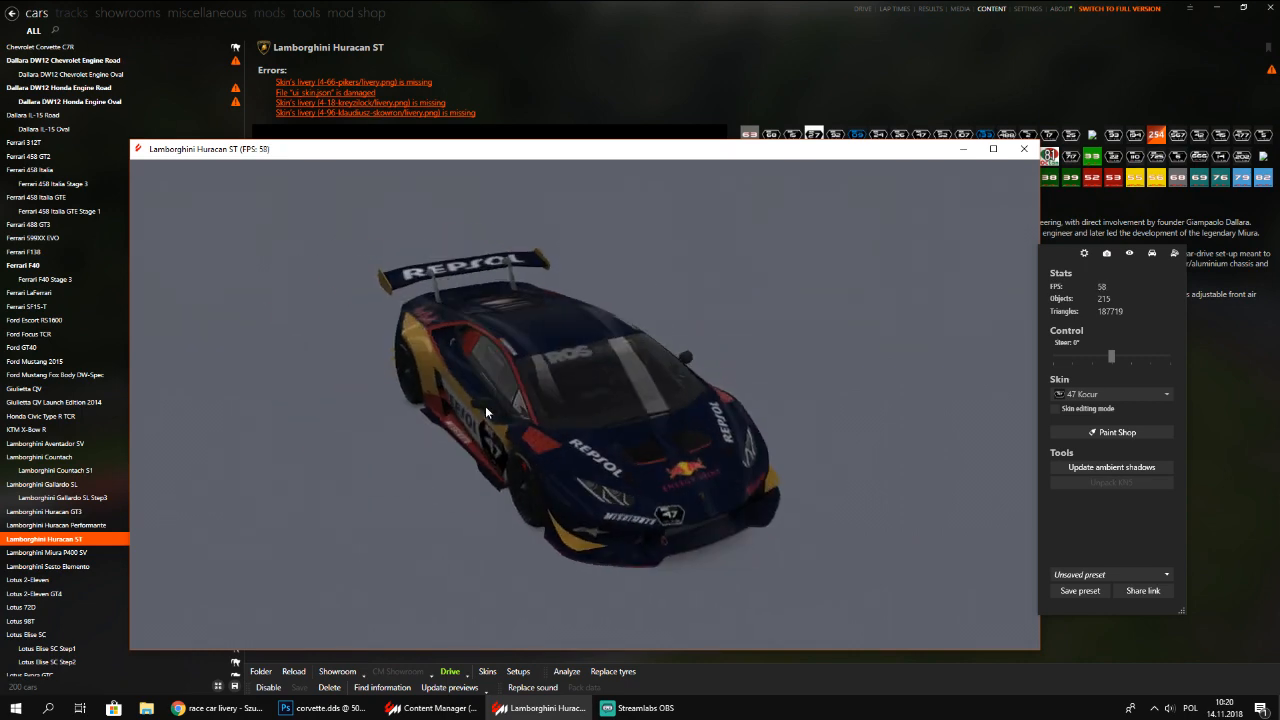
{"action": "left_click_drag", "start_coordinate": [611, 423], "coordinate": [501, 370]}
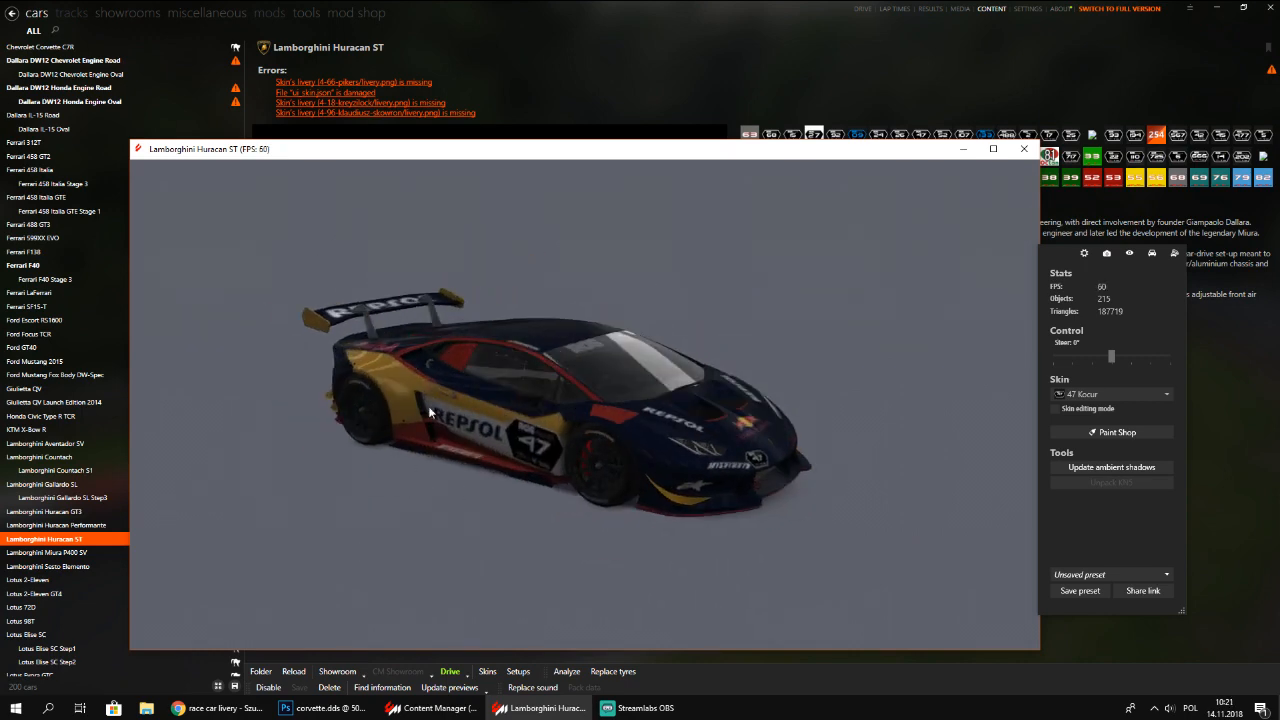
{"action": "left_click_drag", "start_coordinate": [692, 442], "coordinate": [623, 361]}
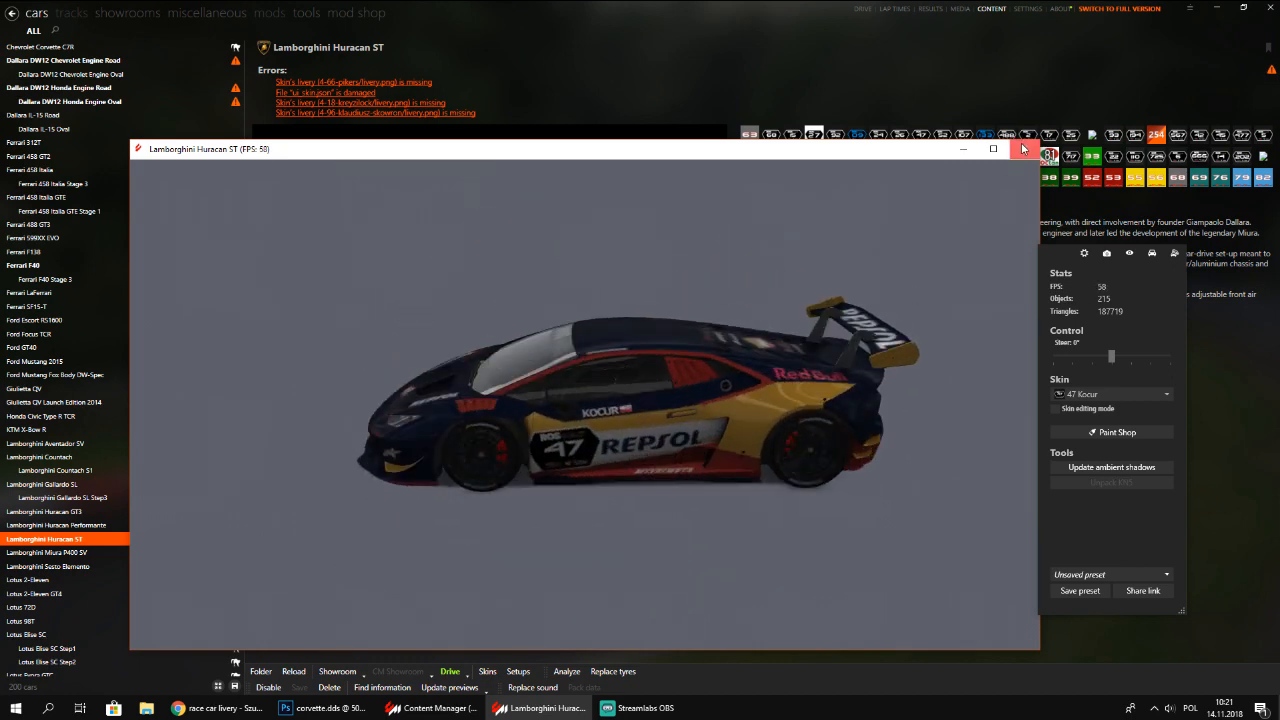
{"action": "left_click_drag", "start_coordinate": [833, 211], "coordinate": [625, 304]}
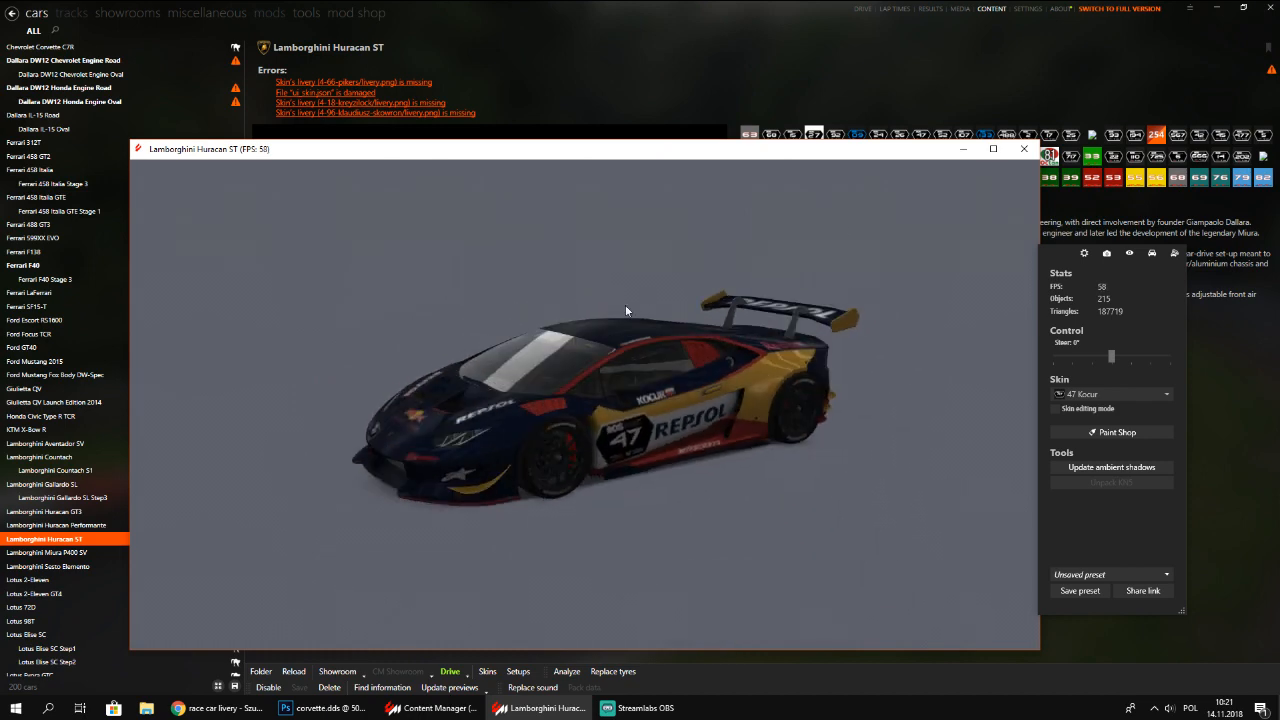
{"action": "left_click", "coordinate": [1027, 150]}
Select the Mercedes-Benz 190E EVO II in the car list and open it in CM Showroom
{"action": "scroll", "coordinate": [185, 450], "scroll_direction": "down", "scroll_amount": 12}
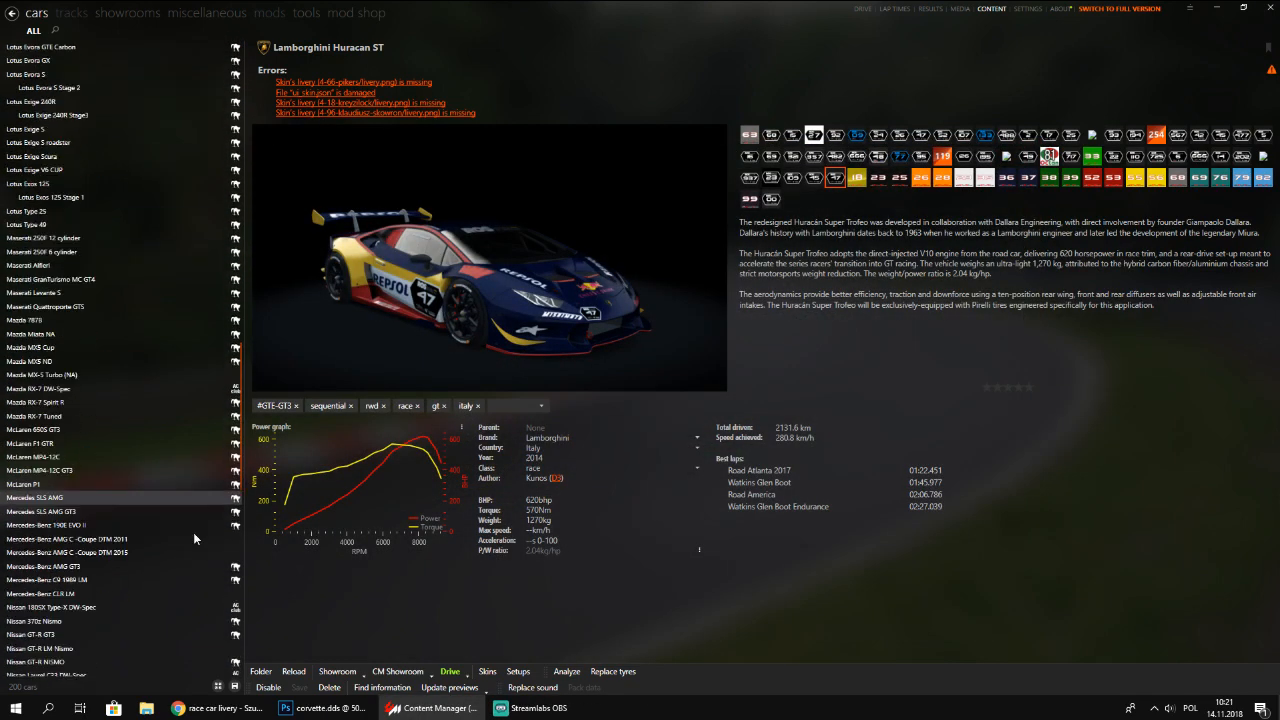
{"action": "scroll", "coordinate": [194, 535], "scroll_direction": "down", "scroll_amount": 1}
{"action": "left_click", "coordinate": [165, 501]}
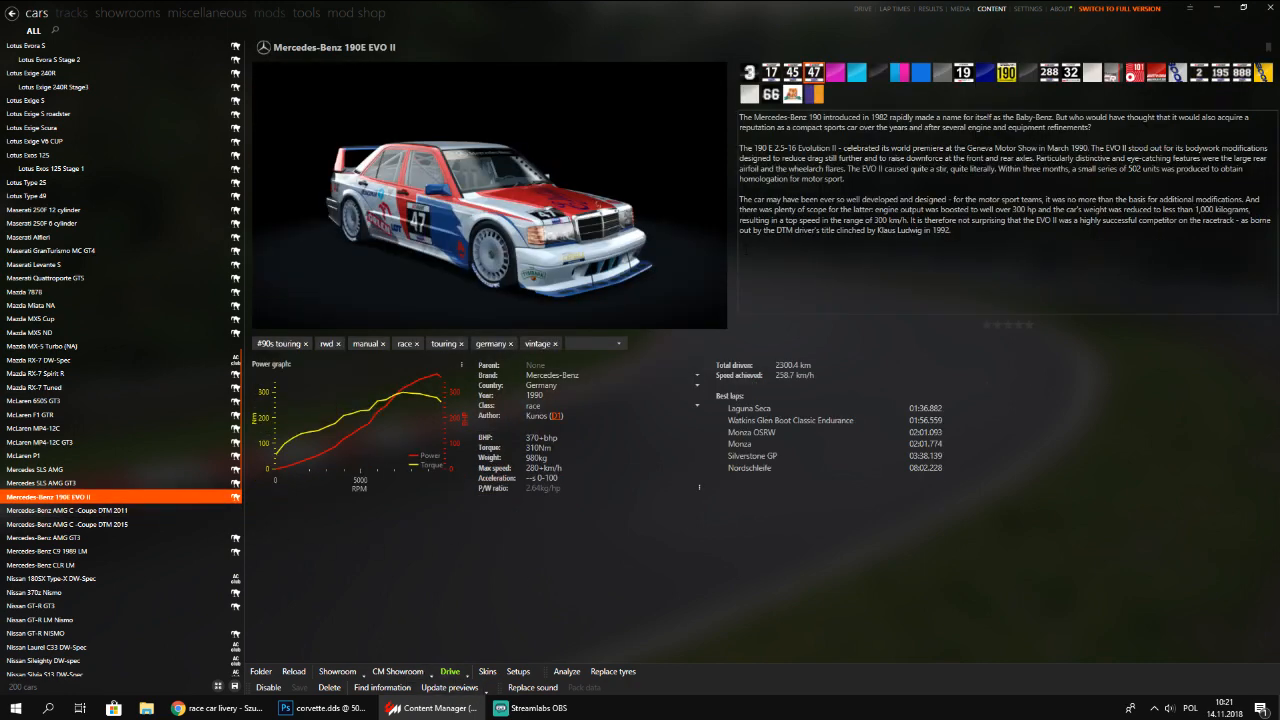
{"action": "left_click", "coordinate": [405, 673]}
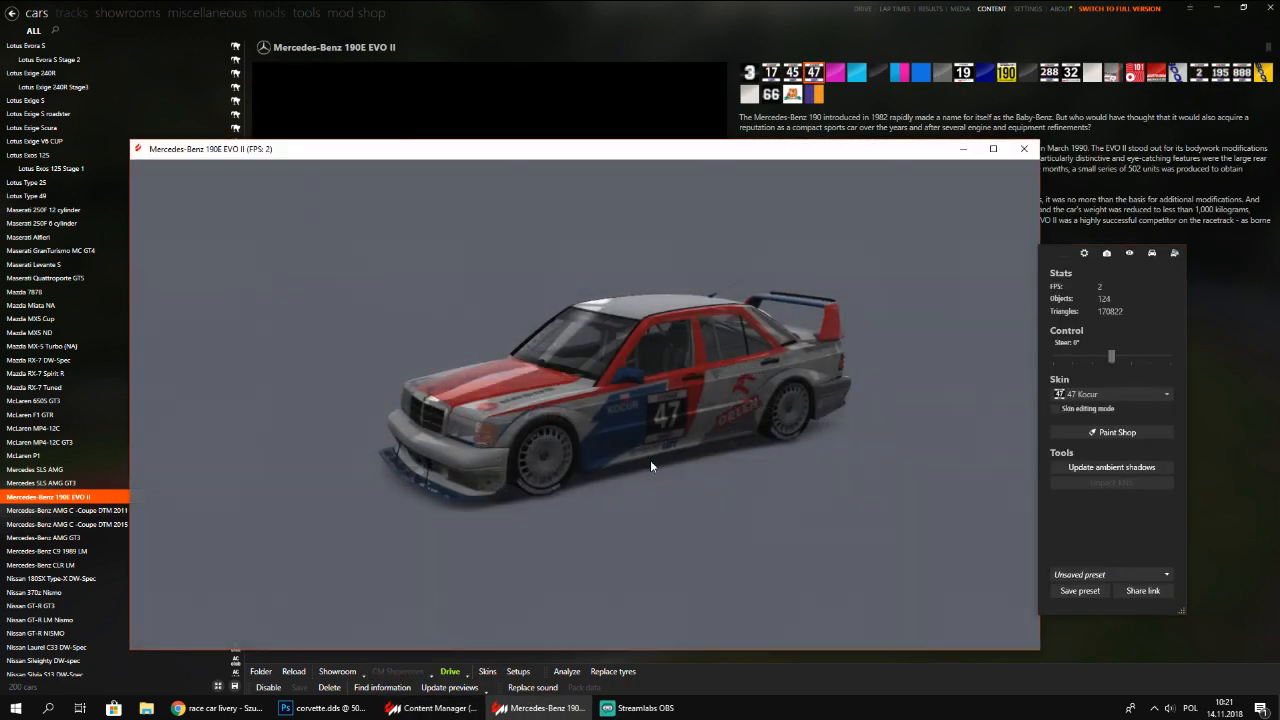
Examine the 190E EVO II's number 47 livery on its sides, hood, roof and rear
{"action": "scroll", "coordinate": [625, 450], "scroll_direction": "up", "scroll_amount": 3}
{"action": "left_click_drag", "start_coordinate": [728, 438], "coordinate": [629, 450]}
{"action": "left_click_drag", "start_coordinate": [878, 428], "coordinate": [437, 408]}
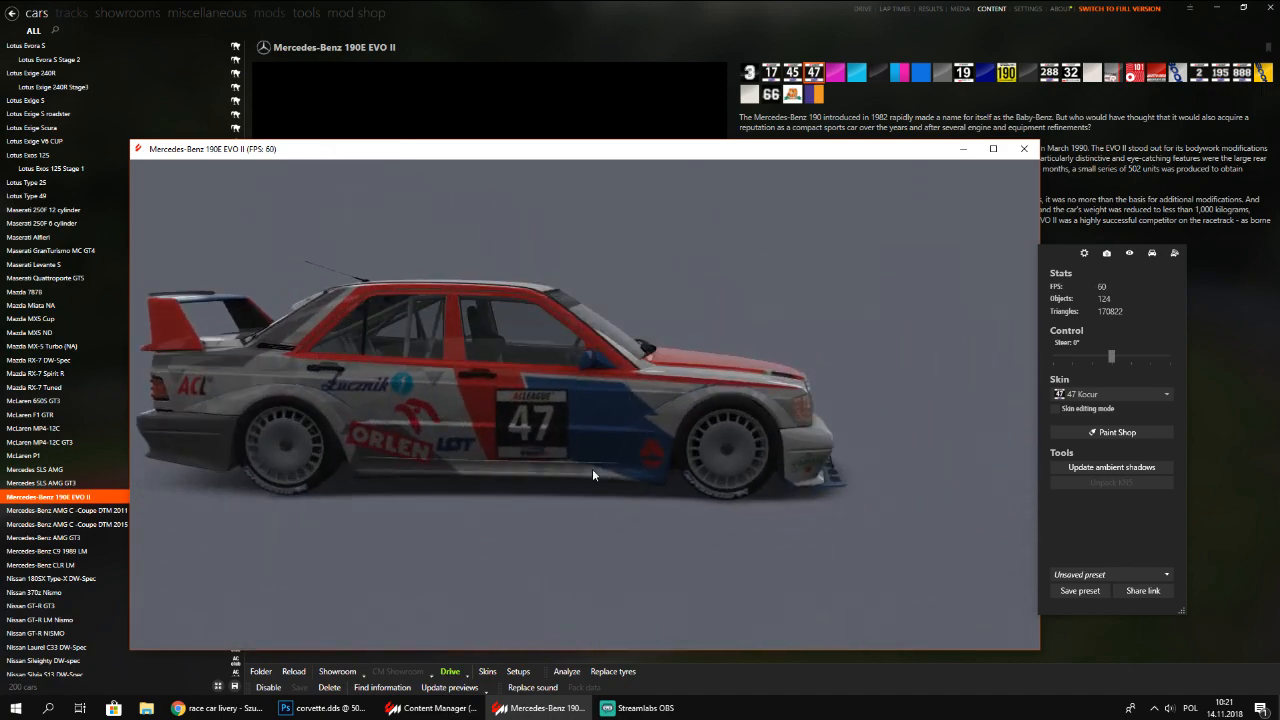
{"action": "left_click_drag", "start_coordinate": [775, 428], "coordinate": [573, 492]}
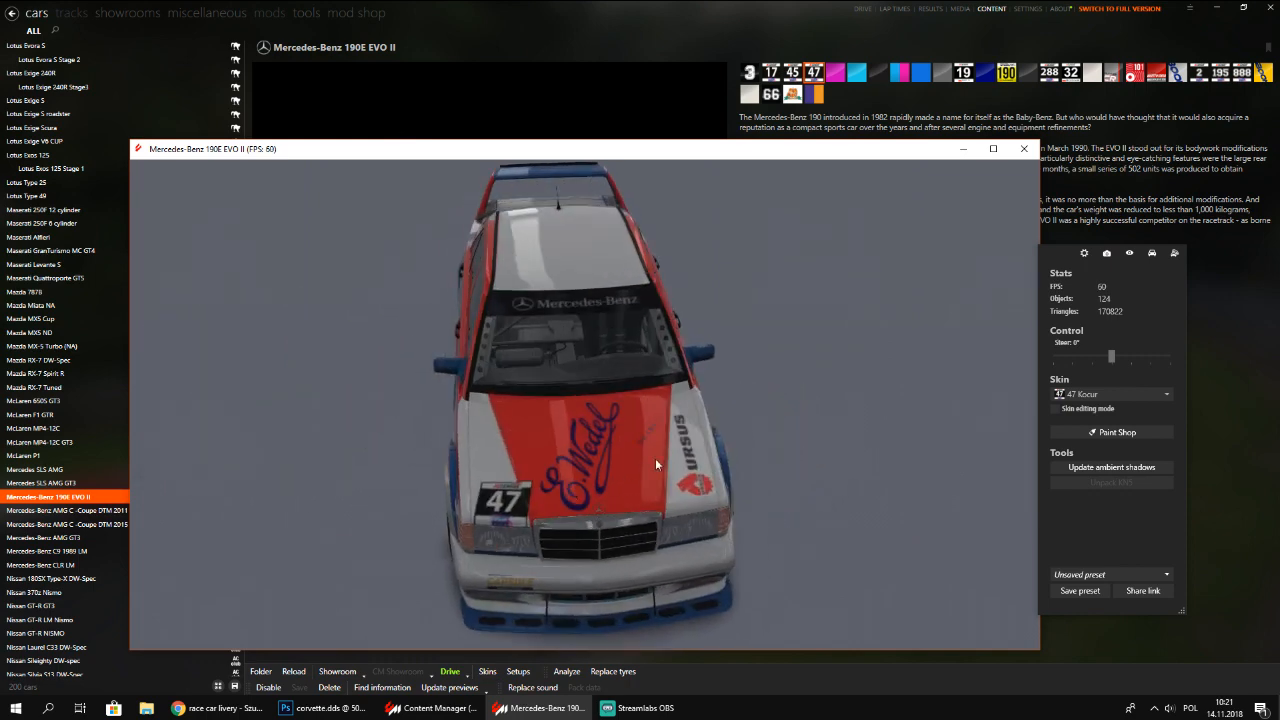
{"action": "left_click_drag", "start_coordinate": [656, 462], "coordinate": [475, 509]}
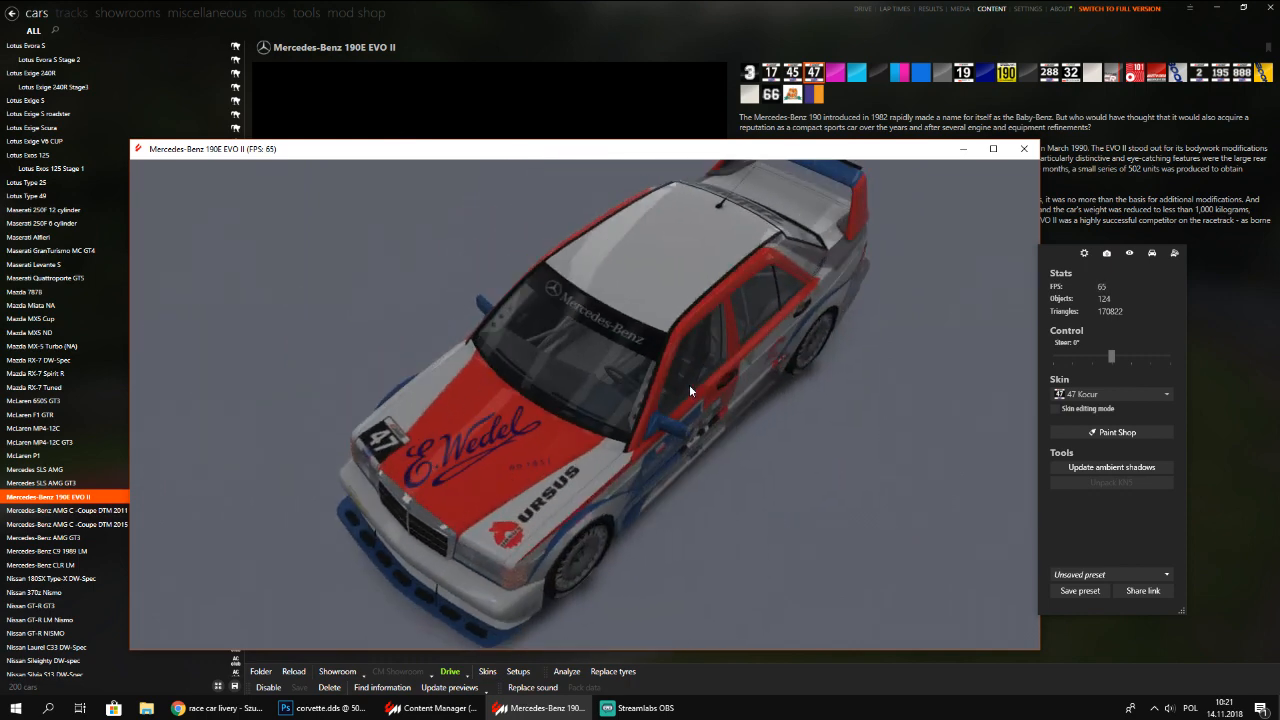
{"action": "left_click_drag", "start_coordinate": [689, 384], "coordinate": [717, 429]}
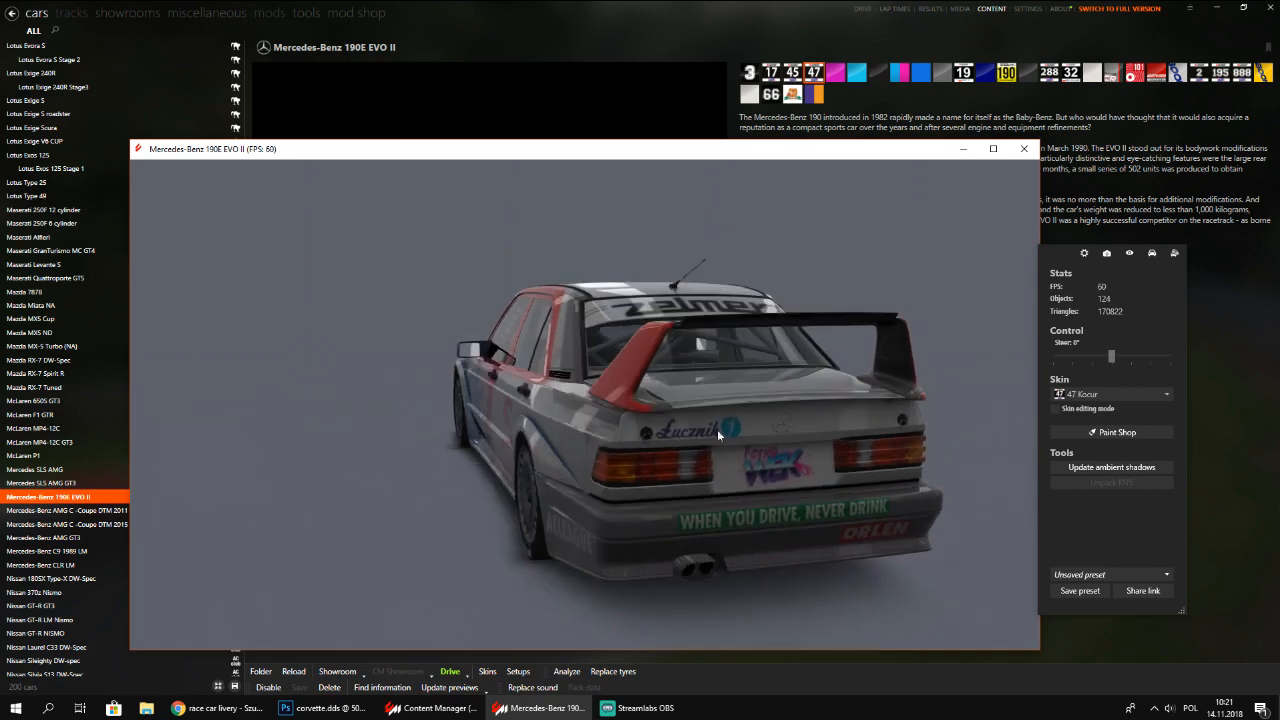
{"action": "left_click_drag", "start_coordinate": [538, 438], "coordinate": [652, 409]}
Inspect the 190E EVO II's door number and ORLEN side graphics up close, and close its showroom window
{"action": "scroll", "coordinate": [454, 395], "scroll_direction": "up", "scroll_amount": 4}
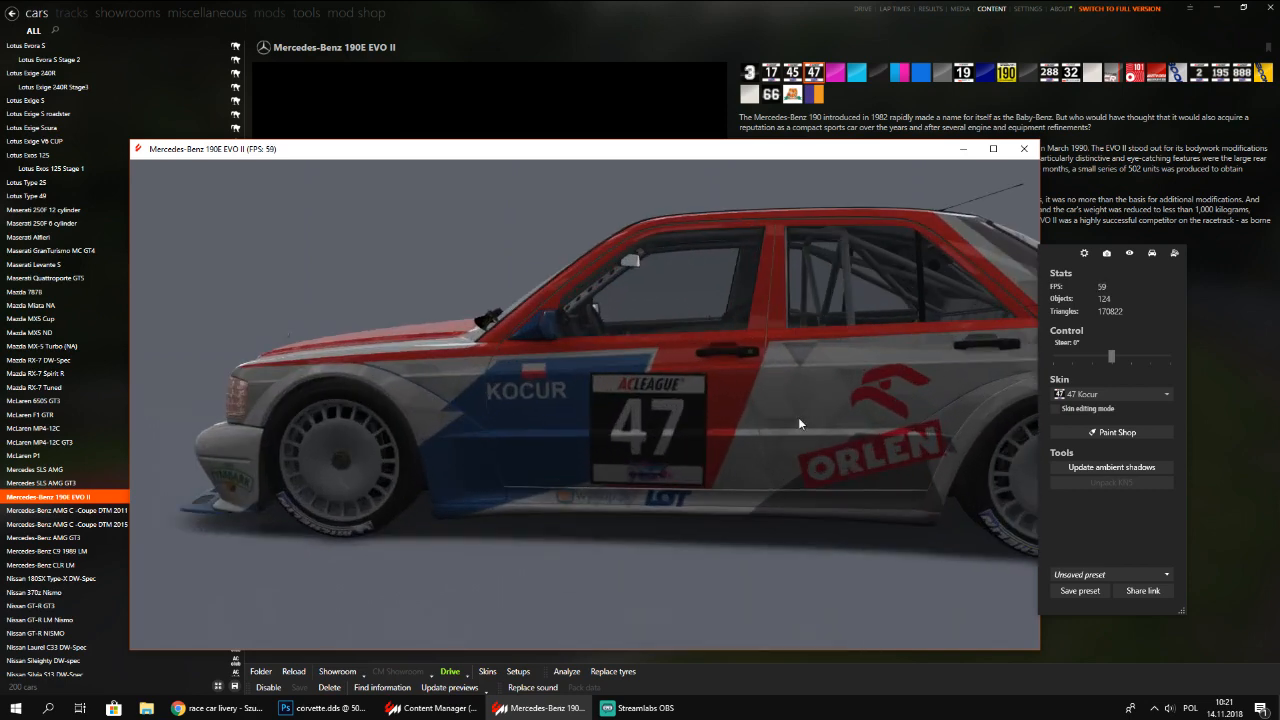
{"action": "left_click_drag", "start_coordinate": [798, 417], "coordinate": [706, 323]}
{"action": "scroll", "coordinate": [689, 400], "scroll_direction": "up", "scroll_amount": 5}
{"action": "scroll", "coordinate": [744, 343], "scroll_direction": "down", "scroll_amount": 5}
{"action": "scroll", "coordinate": [740, 342], "scroll_direction": "up", "scroll_amount": 5}
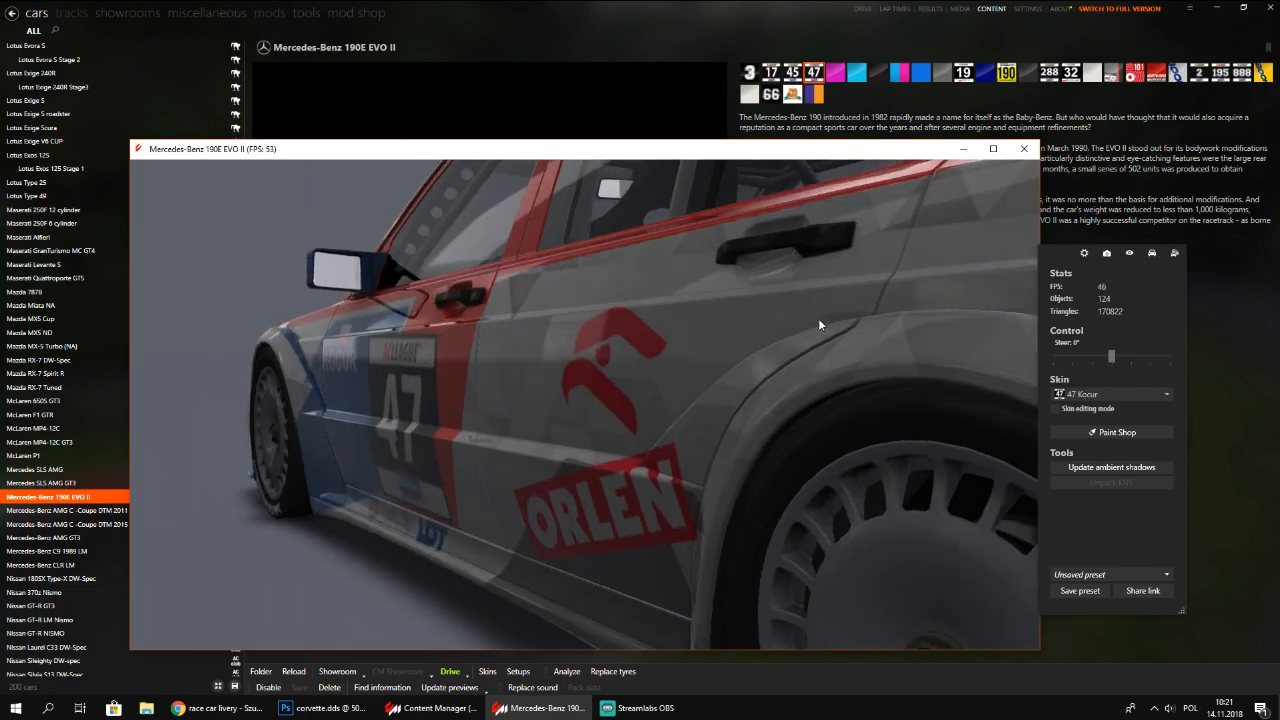
{"action": "left_click_drag", "start_coordinate": [533, 411], "coordinate": [749, 421]}
{"action": "scroll", "coordinate": [749, 421], "scroll_direction": "down", "scroll_amount": 5}
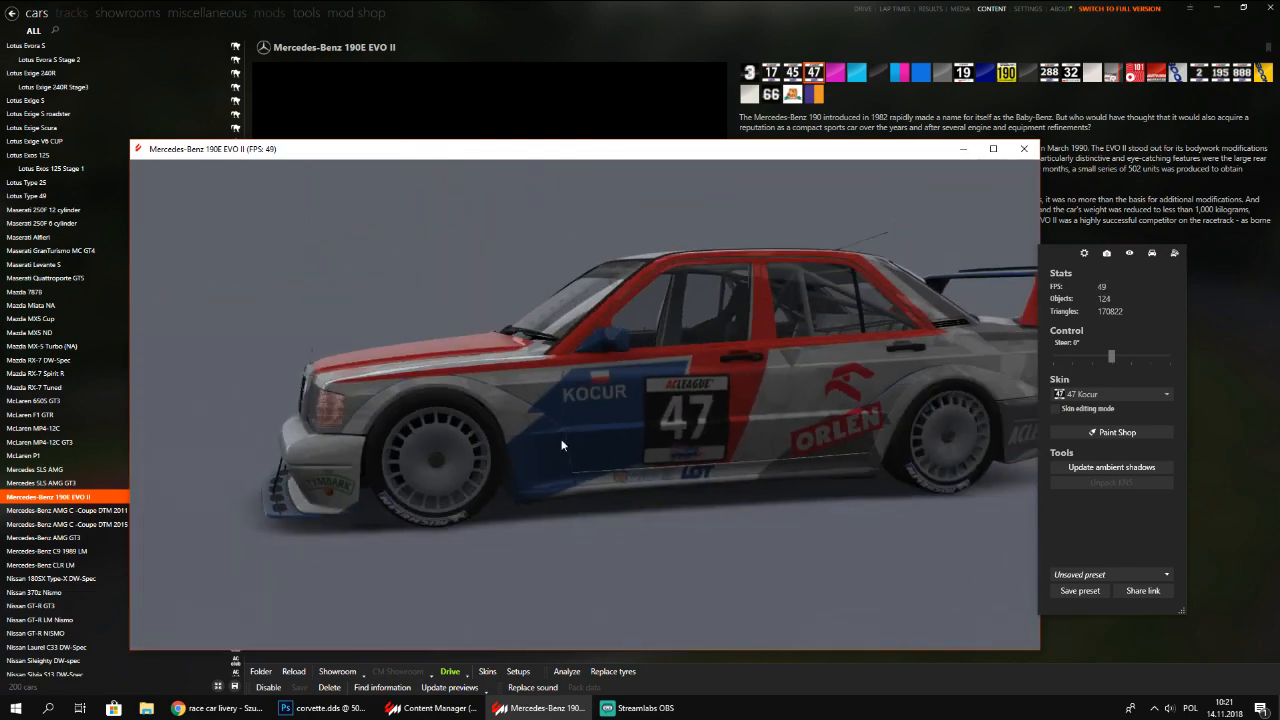
{"action": "left_click_drag", "start_coordinate": [562, 440], "coordinate": [626, 437]}
{"action": "scroll", "coordinate": [626, 437], "scroll_direction": "down", "scroll_amount": 5}
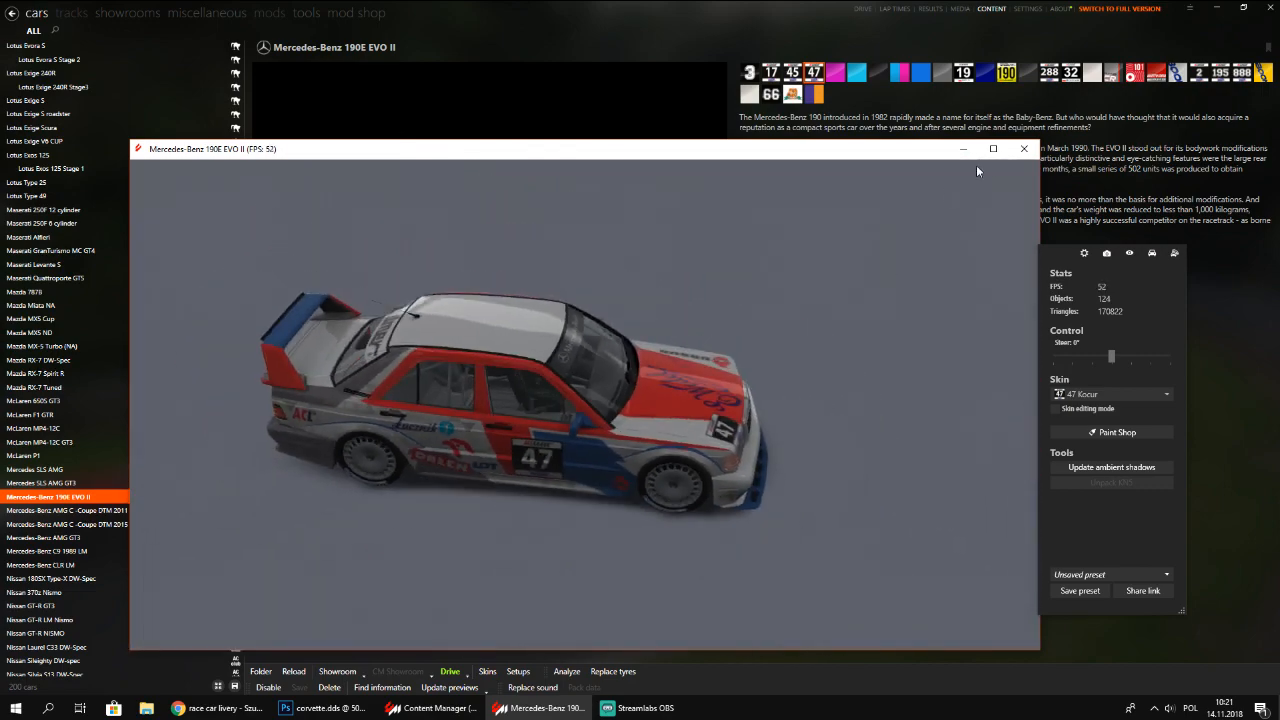
{"action": "left_click", "coordinate": [1019, 151]}
Open the Chevrolet Corvette C6R in CM Showroom and switch its skin to Vett
{"action": "scroll", "coordinate": [147, 253], "scroll_direction": "up", "scroll_amount": 5}
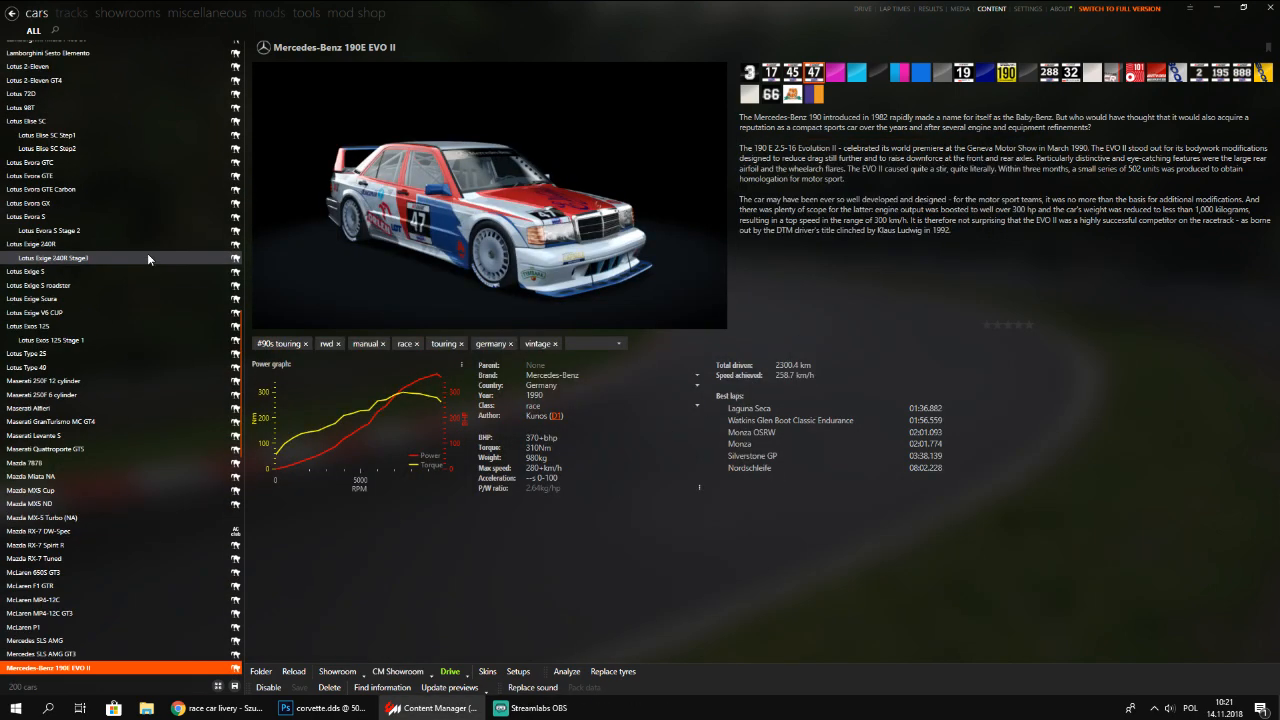
{"action": "scroll", "coordinate": [93, 98], "scroll_direction": "up", "scroll_amount": 10}
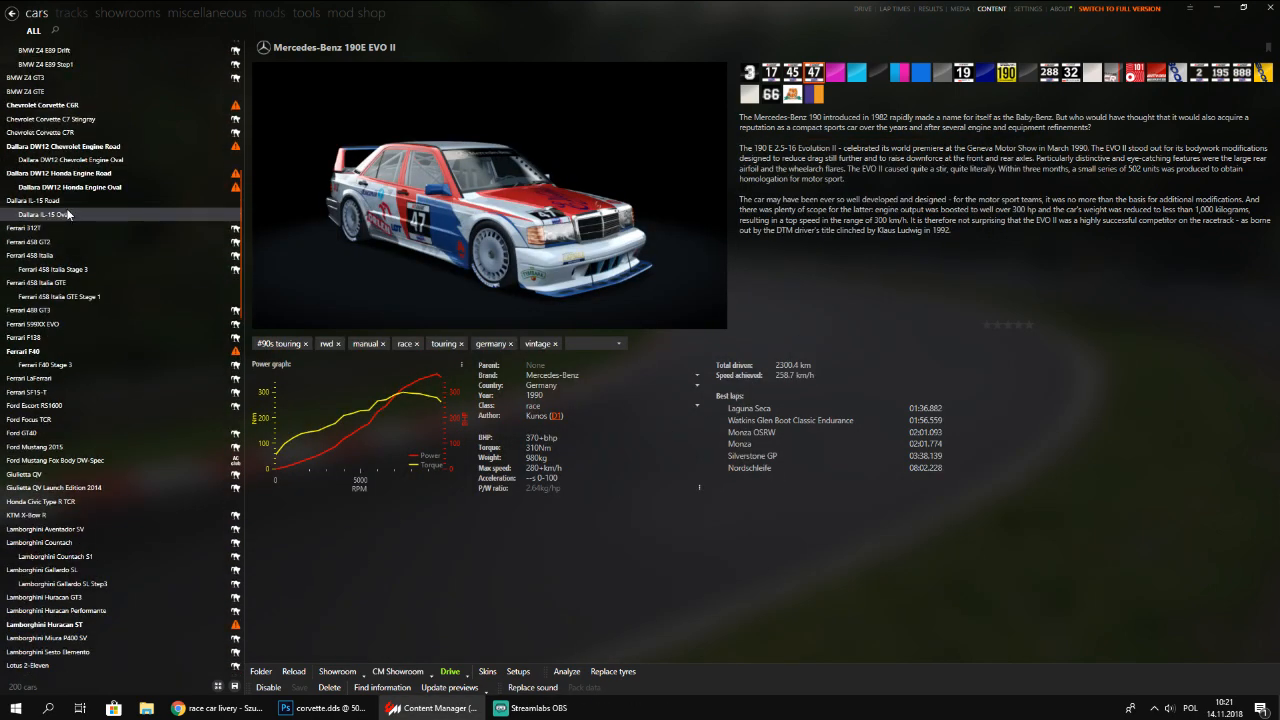
{"action": "left_click", "coordinate": [93, 102]}
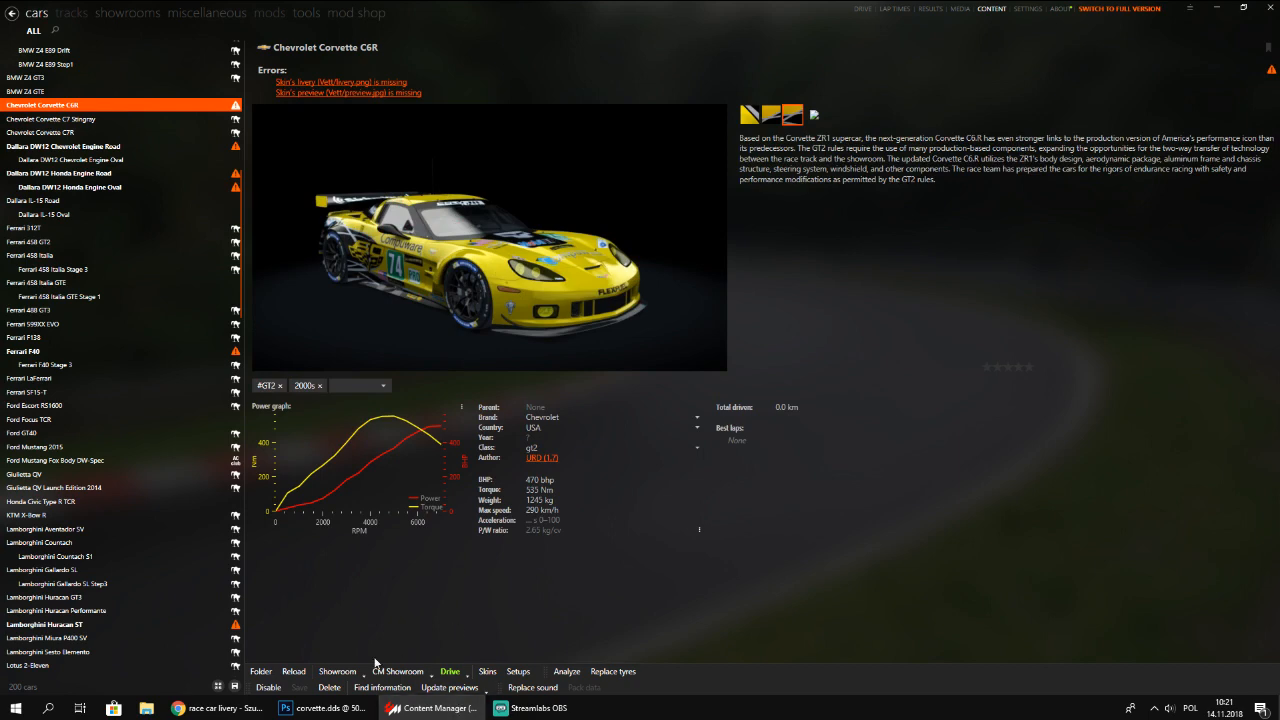
{"action": "left_click", "coordinate": [400, 671]}
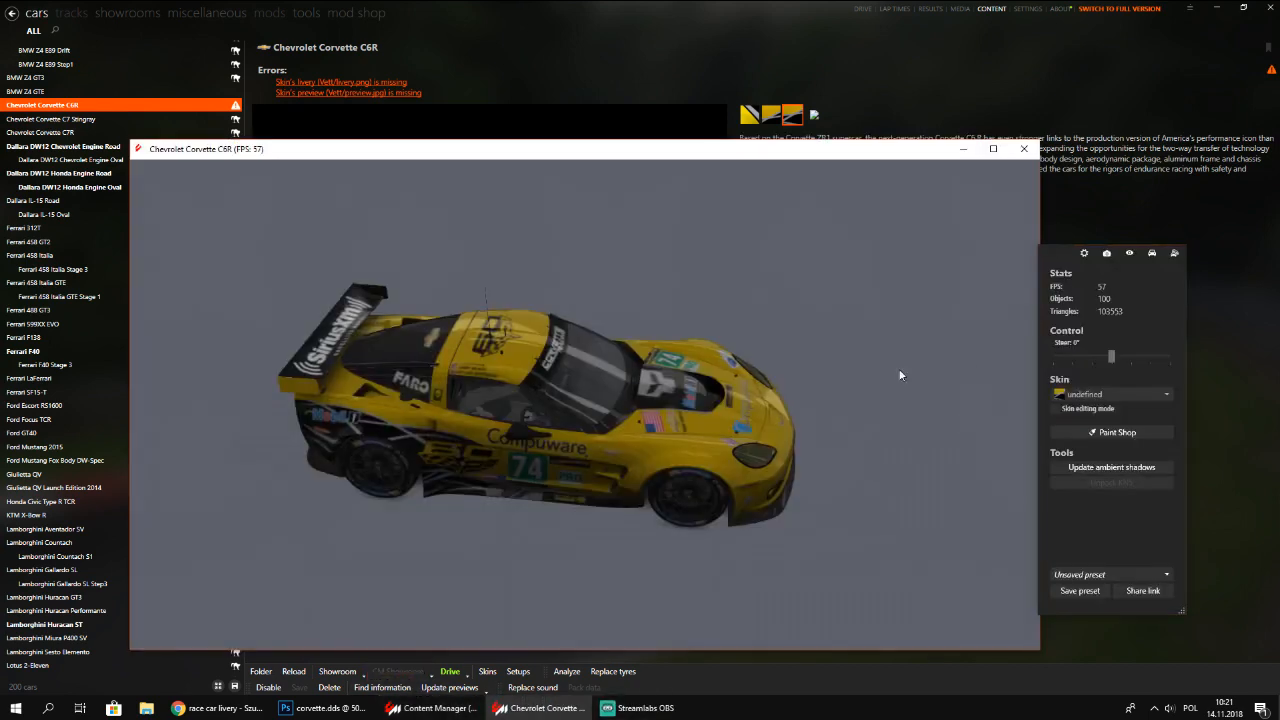
{"action": "left_click", "coordinate": [1103, 390]}
{"action": "left_click", "coordinate": [1088, 444]}
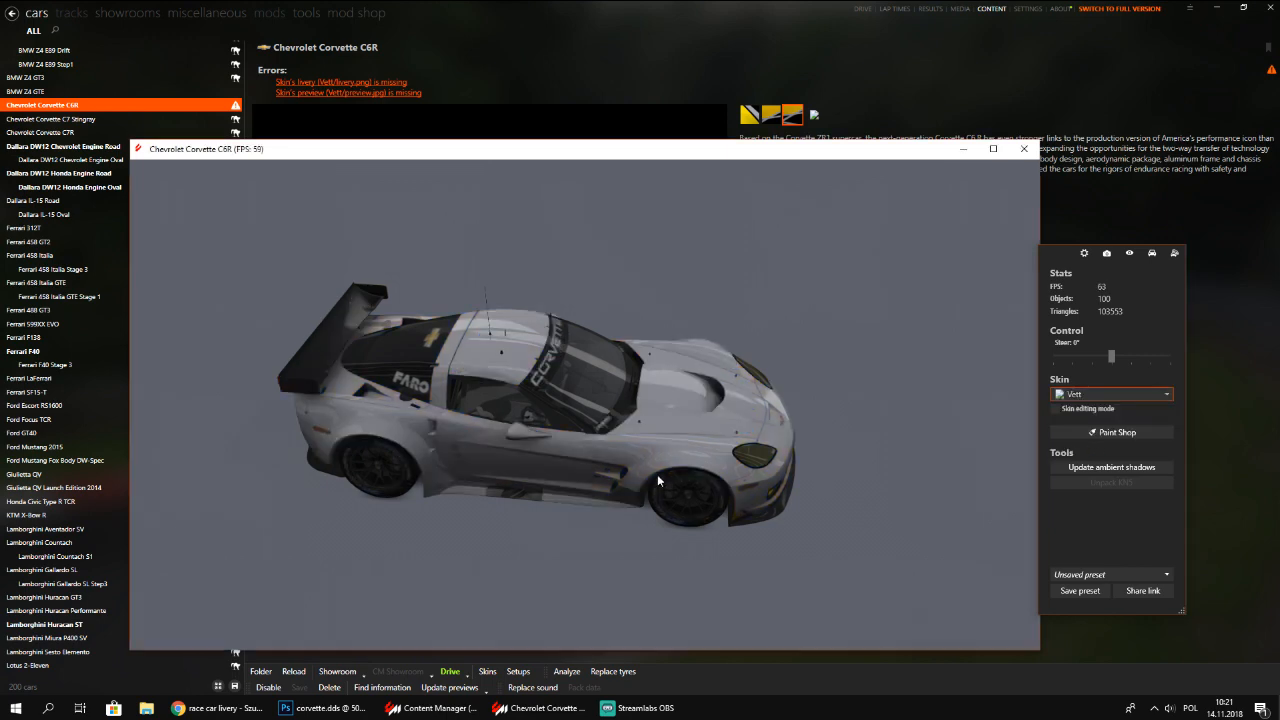
Examine the Corvette C6R's plain Vett bodywork from different sides
{"action": "left_click_drag", "start_coordinate": [657, 476], "coordinate": [678, 427]}
{"action": "scroll", "coordinate": [678, 427], "scroll_direction": "up", "scroll_amount": 3}
{"action": "left_click_drag", "start_coordinate": [735, 430], "coordinate": [571, 380]}
{"action": "scroll", "coordinate": [600, 378], "scroll_direction": "down", "scroll_amount": 3}
{"action": "left_click_drag", "start_coordinate": [735, 395], "coordinate": [775, 405]}
{"action": "scroll", "coordinate": [605, 385], "scroll_direction": "up", "scroll_amount": 3}
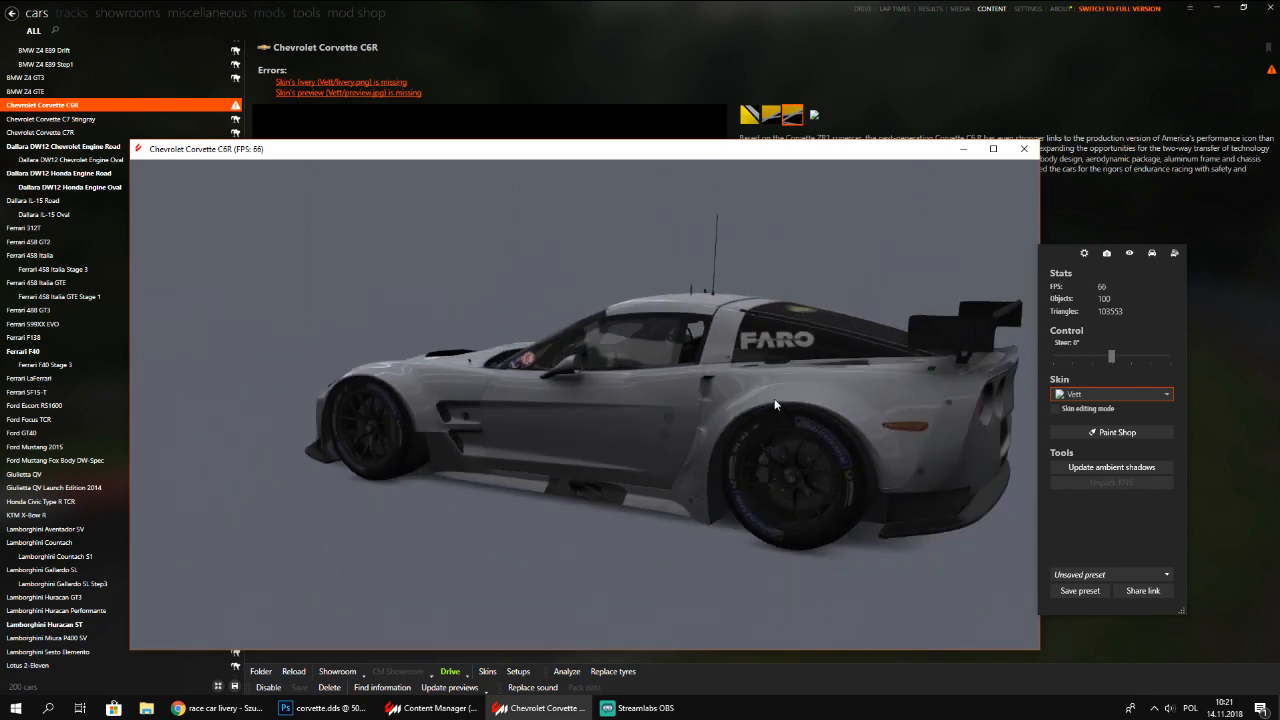
Switch to corvette.dds in Photoshop and fully lock the AO map layer Warstwa 0
{"action": "left_click", "coordinate": [320, 708]}
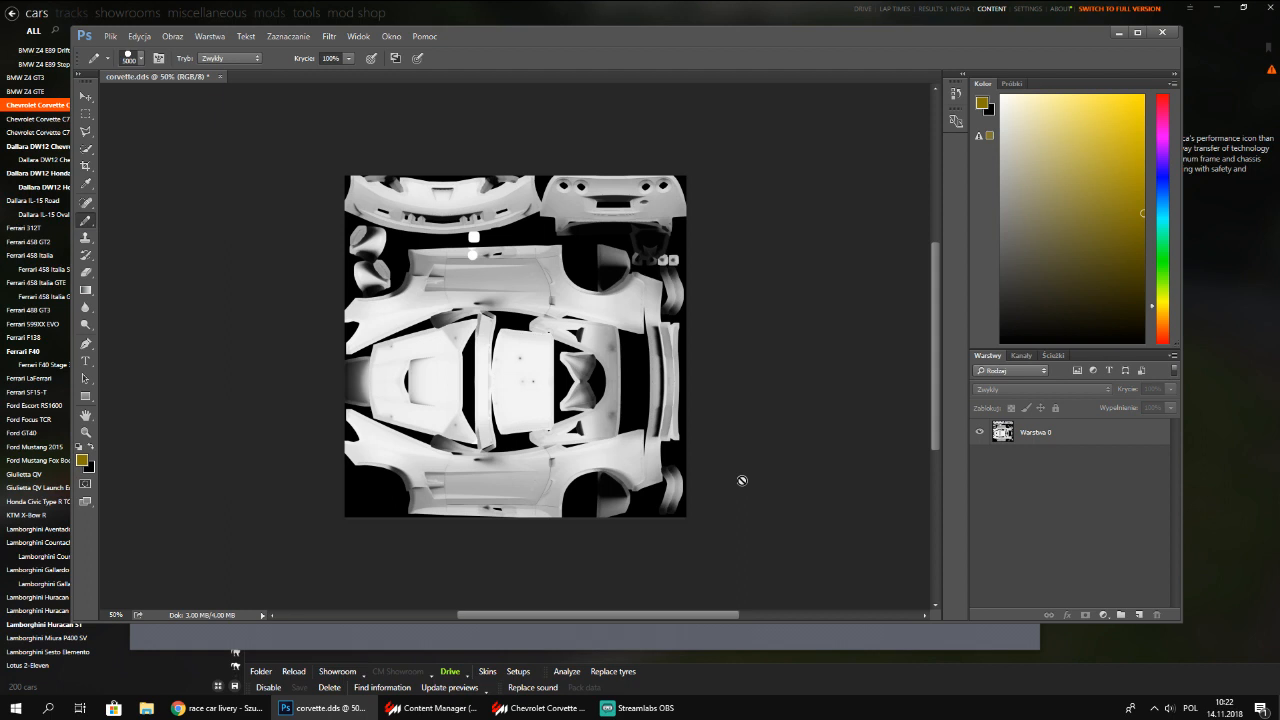
{"action": "right_click", "coordinate": [1116, 438]}
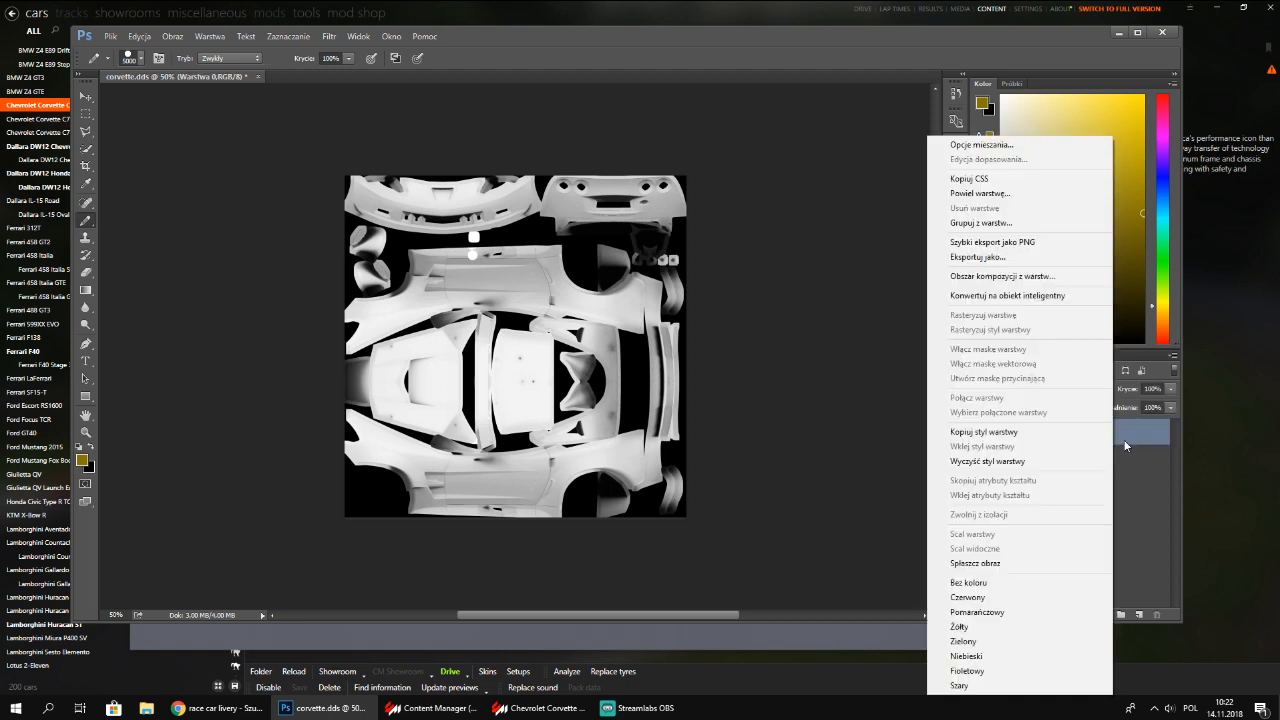
{"action": "left_click", "coordinate": [1151, 446]}
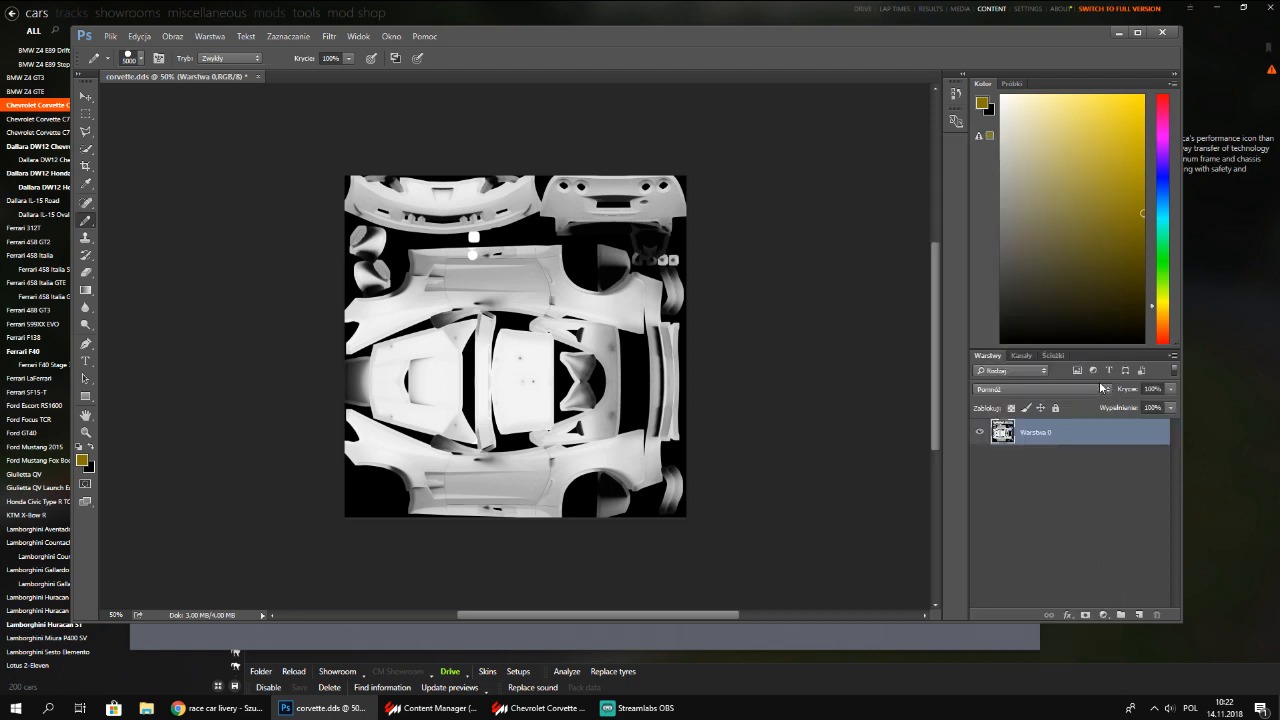
{"action": "right_click", "coordinate": [1081, 437]}
{"action": "left_click", "coordinate": [1056, 409]}
{"action": "left_click", "coordinate": [1056, 409]}
{"action": "right_click", "coordinate": [1084, 479]}
{"action": "left_click", "coordinate": [1061, 483]}
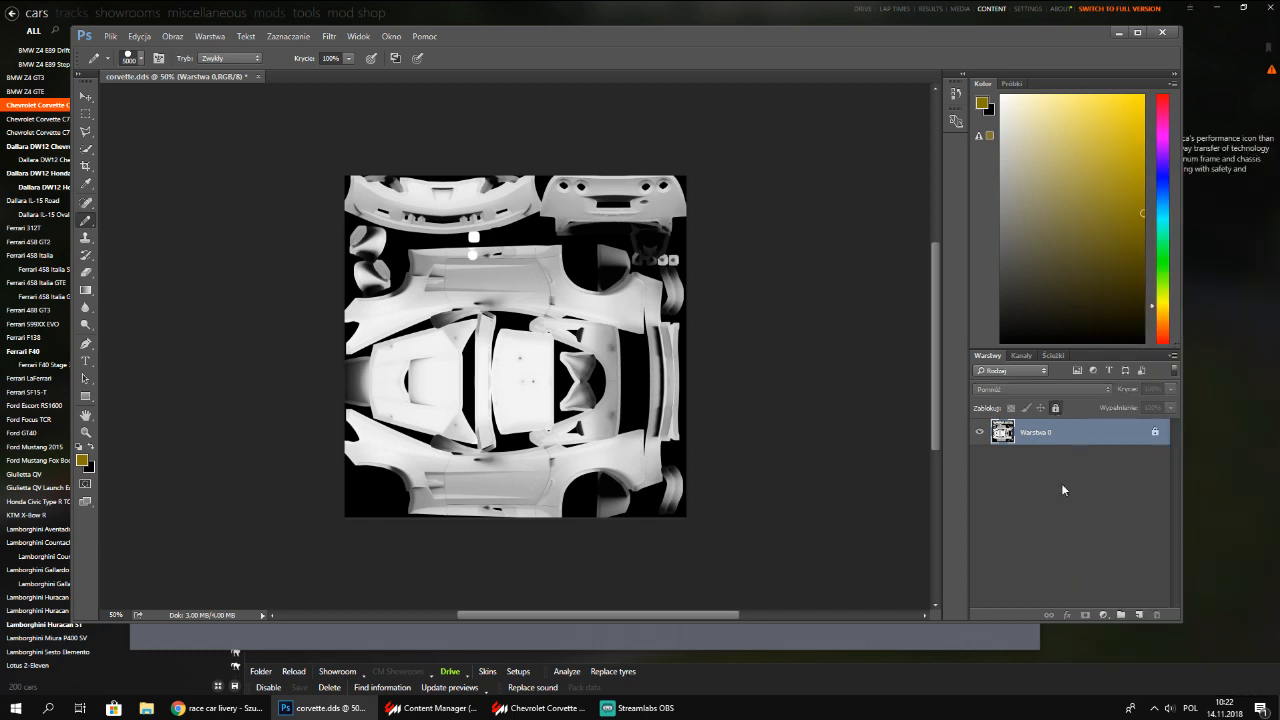
Create a layer group below Warstwa 0 and name it Base Color
{"action": "left_click", "coordinate": [1121, 615]}
{"action": "left_click_drag", "start_coordinate": [1062, 433], "coordinate": [1060, 472]}
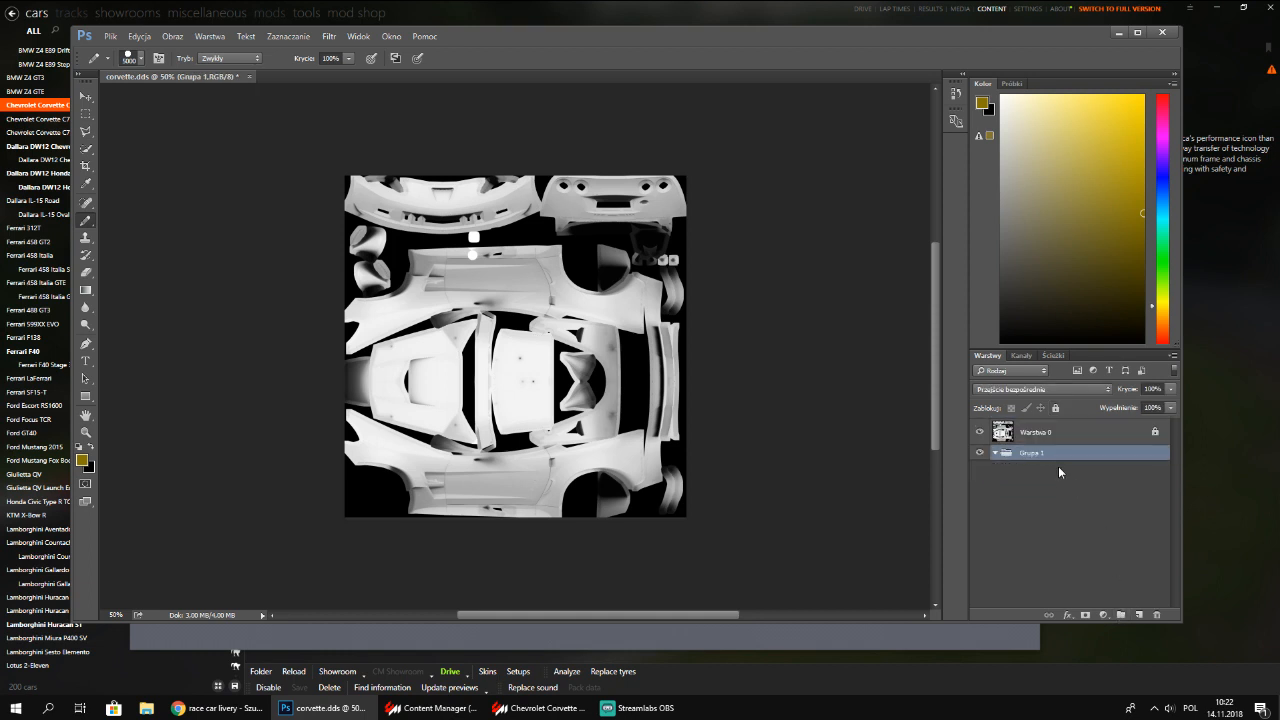
{"action": "double_click", "coordinate": [1030, 453]}
{"action": "type", "text": "Bac"}
{"action": "key", "text": "Return"}
Add a Livery group above Base Color and a Sponsors group above Livery
{"action": "left_click", "coordinate": [1121, 614]}
{"action": "double_click", "coordinate": [1049, 456]}
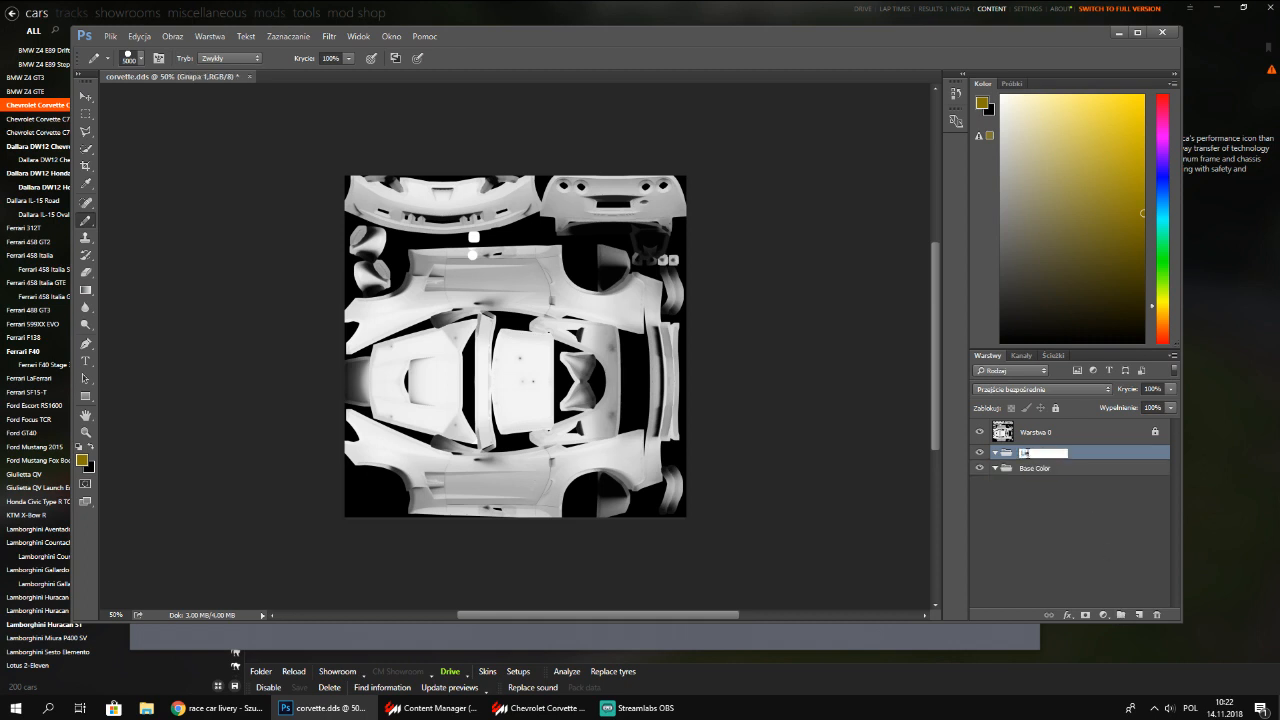
{"action": "type", "text": "Livery"}
{"action": "key", "text": "Return"}
{"action": "left_click", "coordinate": [1122, 613]}
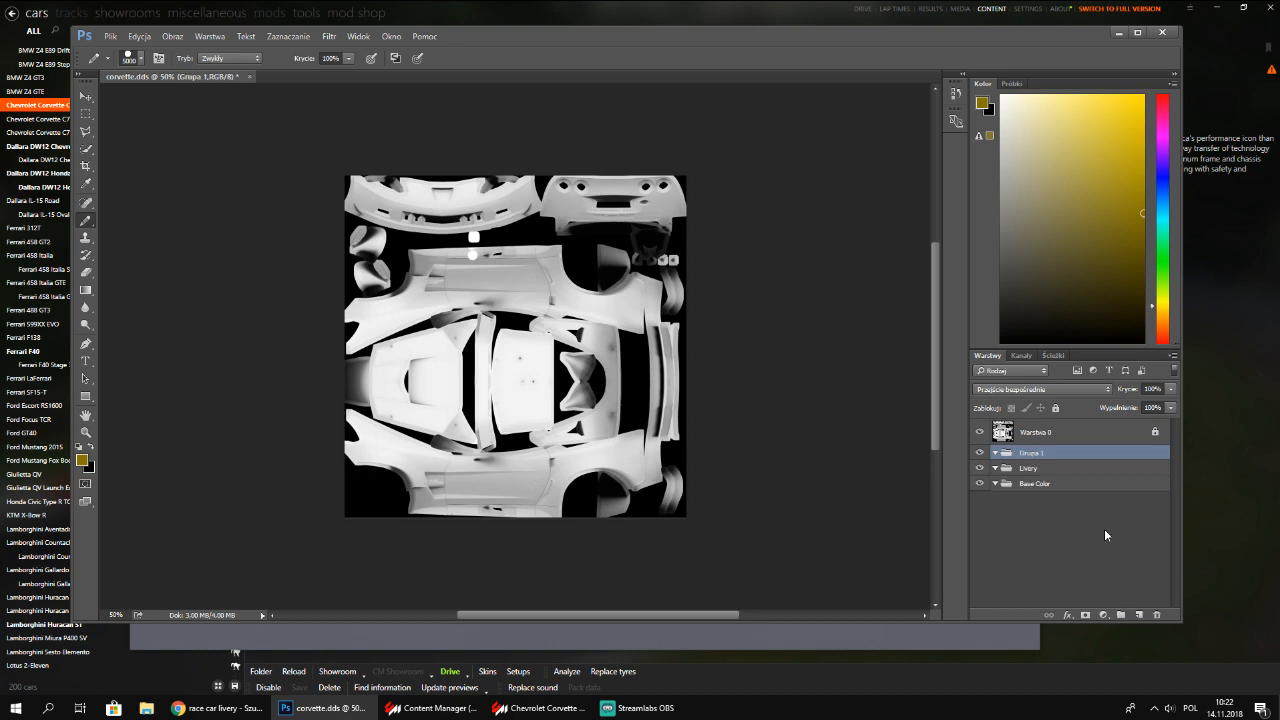
{"action": "double_click", "coordinate": [1033, 454]}
{"action": "type", "text": "Sponsors"}
{"action": "key", "text": "Return"}
{"action": "left_click", "coordinate": [1121, 615]}
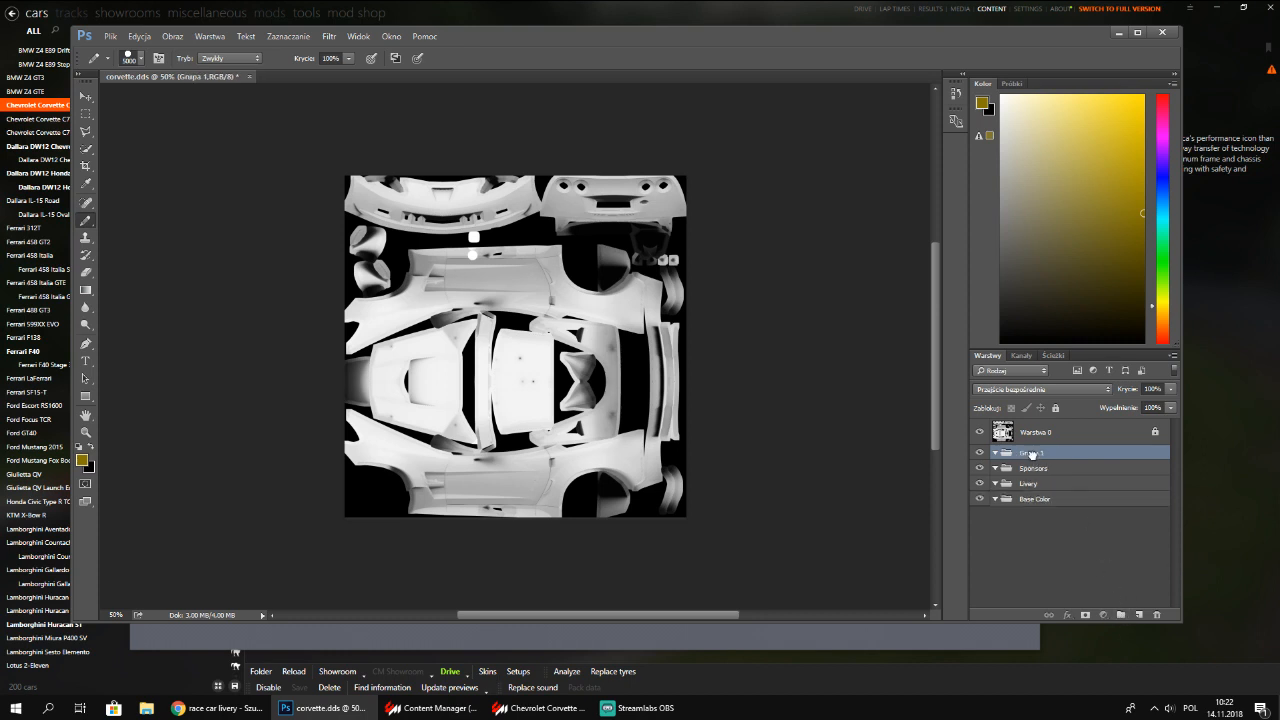
{"action": "left_click_drag", "start_coordinate": [1031, 454], "coordinate": [1036, 484]}
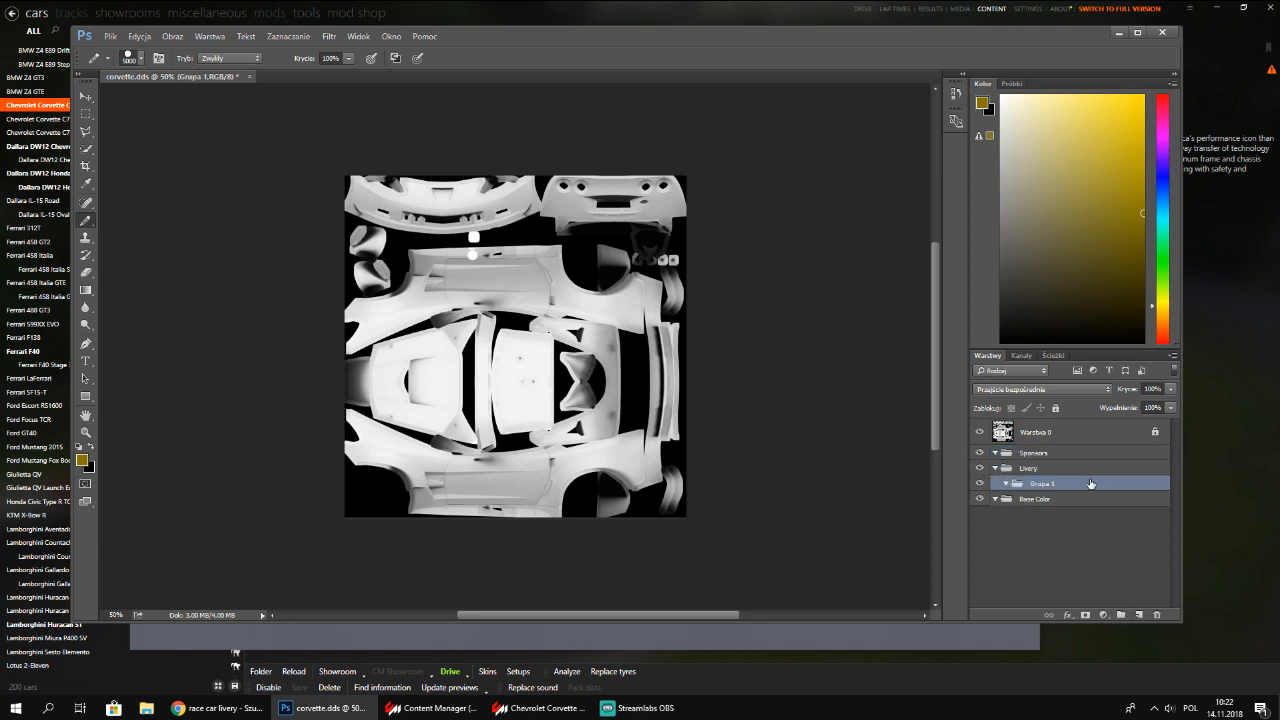
{"action": "key", "text": "Delete"}
Create a layer group named Pattern between the Livery and Base Color groups
{"action": "left_click", "coordinate": [1121, 615]}
{"action": "left_click_drag", "start_coordinate": [1042, 486], "coordinate": [1079, 497]}
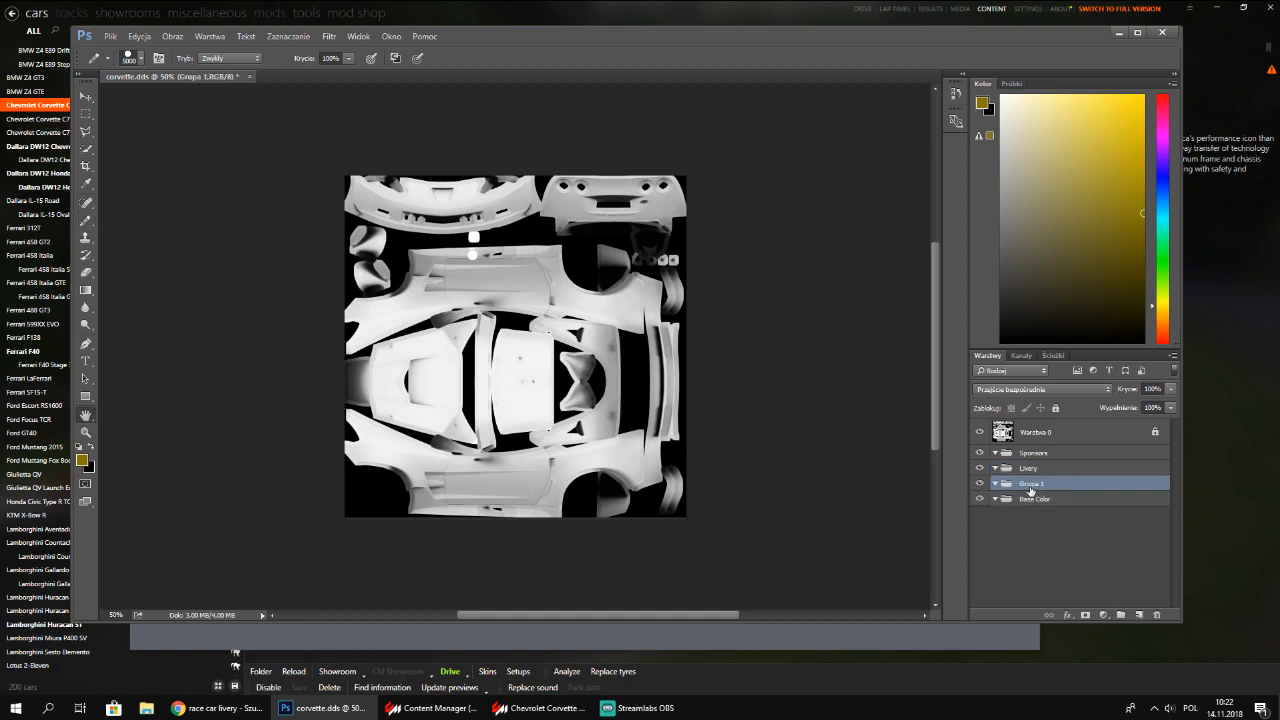
{"action": "double_click", "coordinate": [1072, 486]}
{"action": "key", "text": "Escape"}
{"action": "double_click", "coordinate": [1034, 484]}
{"action": "type", "text": "Patte"}
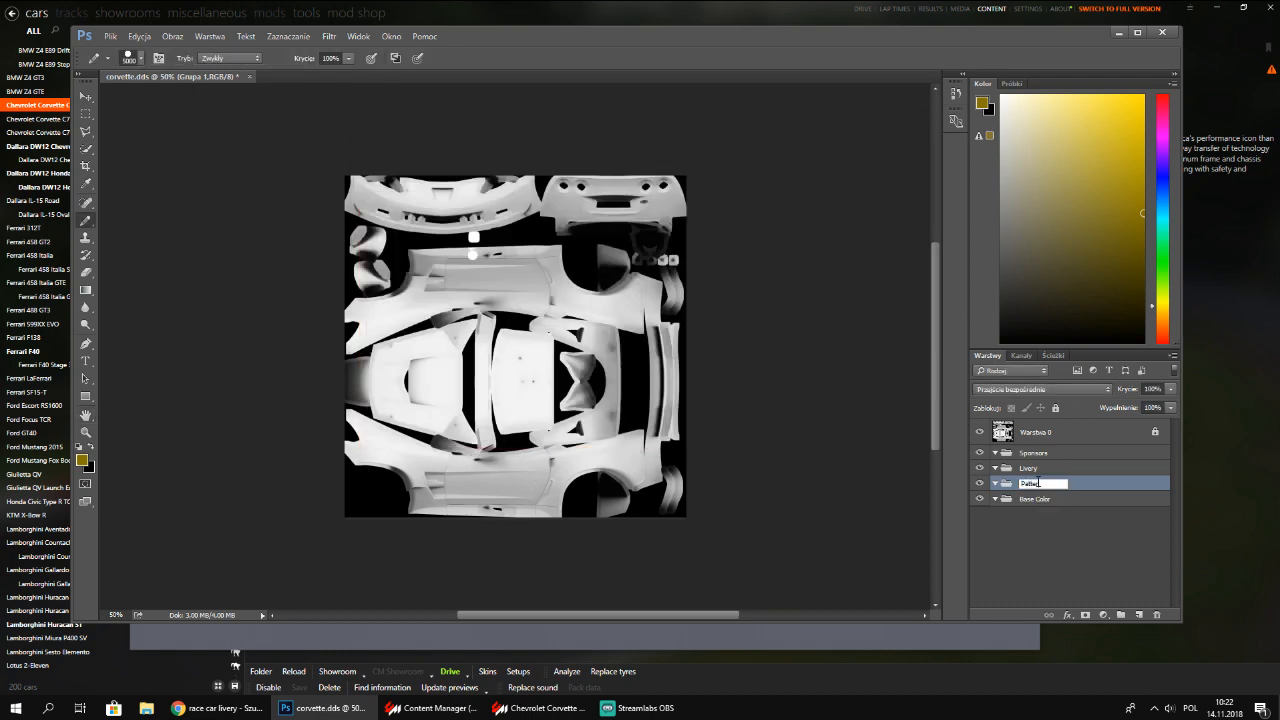
{"action": "type", "text": "rn"}
{"action": "key", "text": "Return"}
{"action": "left_click", "coordinate": [1038, 500]}
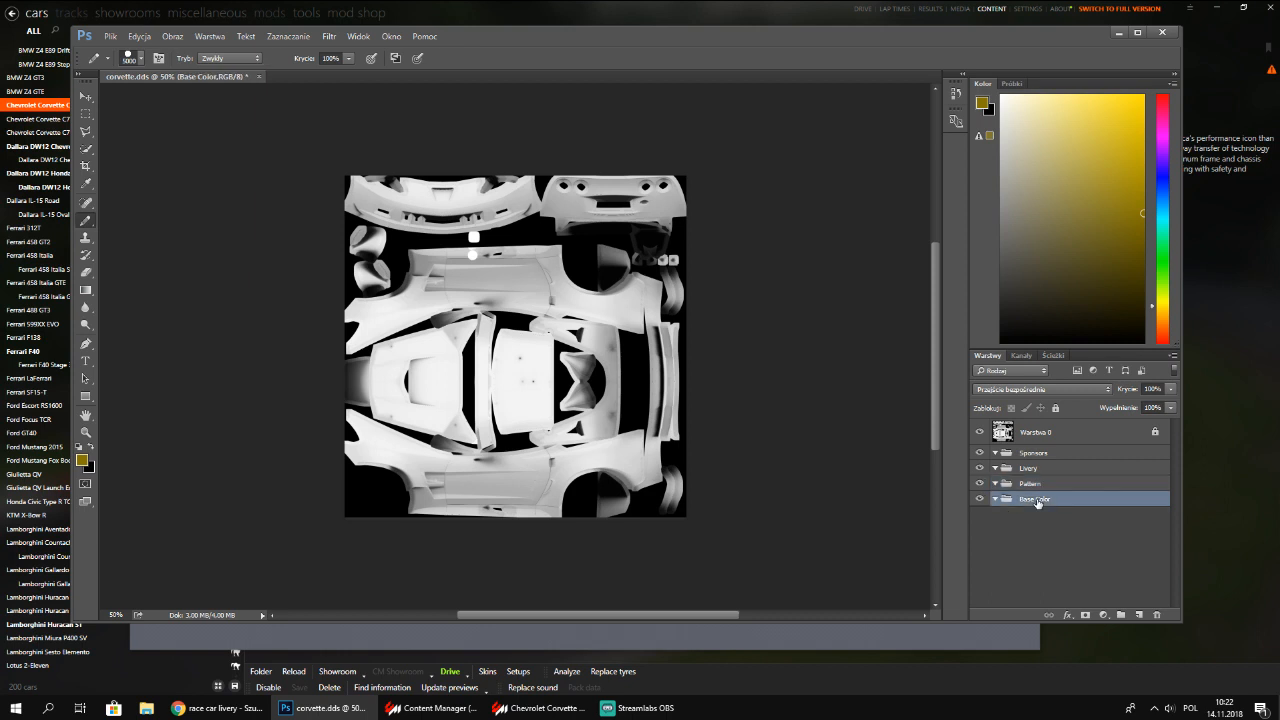
{"action": "left_click", "coordinate": [1105, 557]}
{"action": "left_click", "coordinate": [1121, 614]}
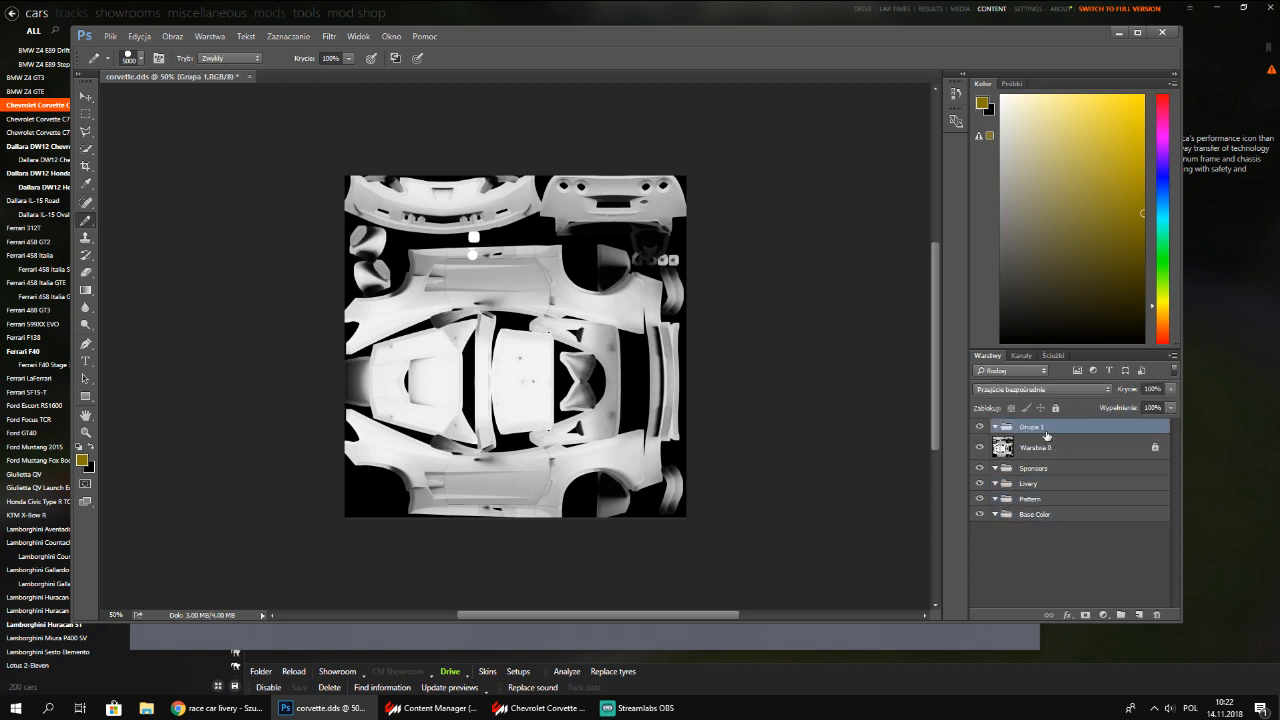
{"action": "left_click", "coordinate": [1157, 615]}
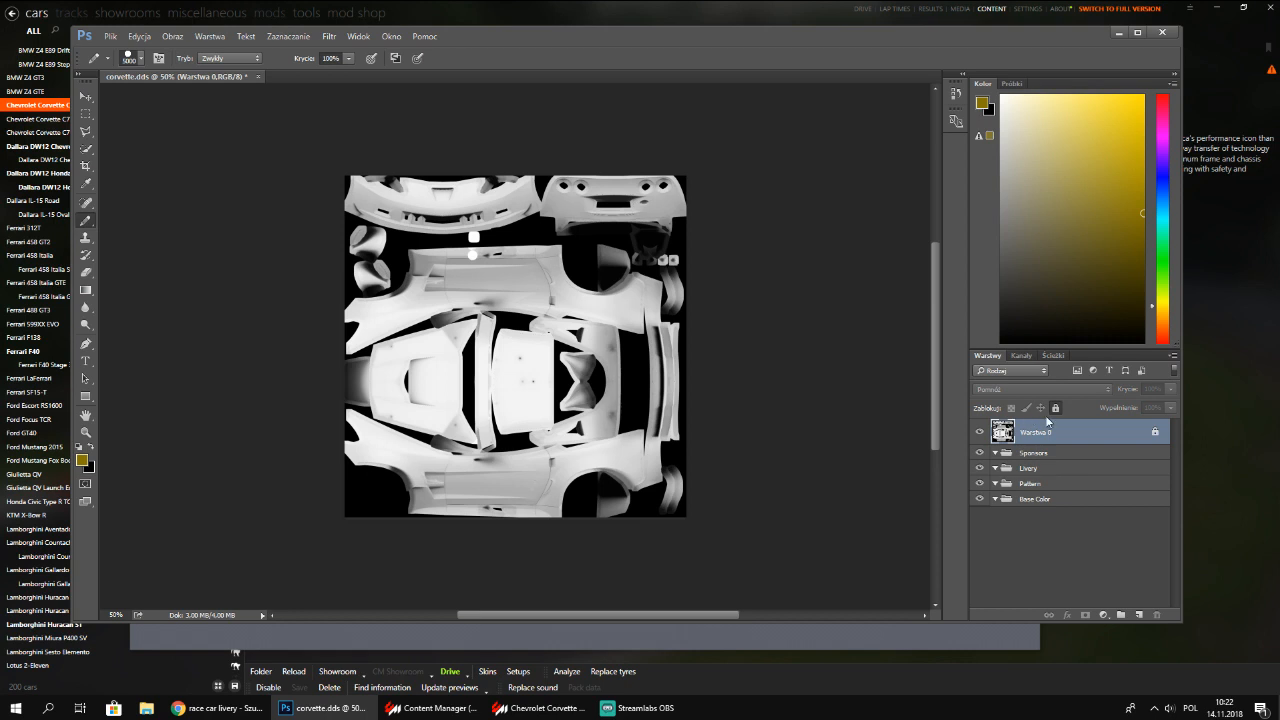
Add a new layer beneath the Base Color group and name it Base color
{"action": "left_click", "coordinate": [1085, 498]}
{"action": "left_click", "coordinate": [1139, 614]}
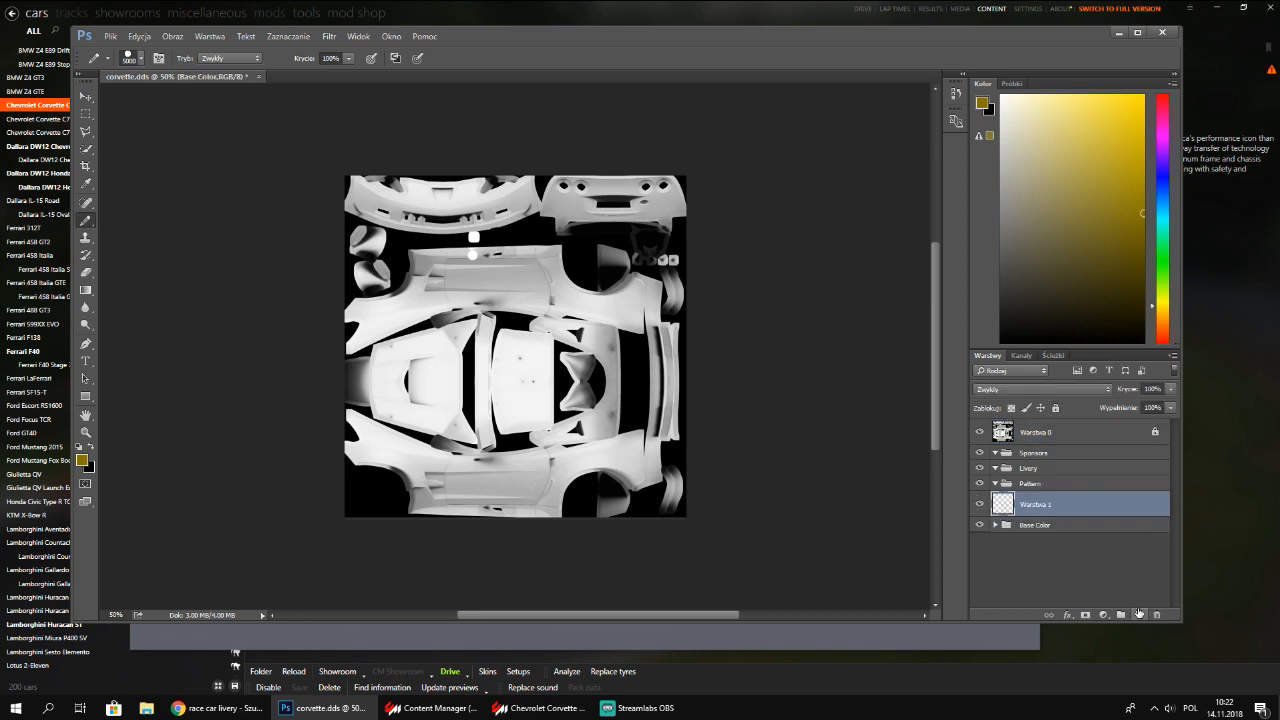
{"action": "double_click", "coordinate": [1059, 523]}
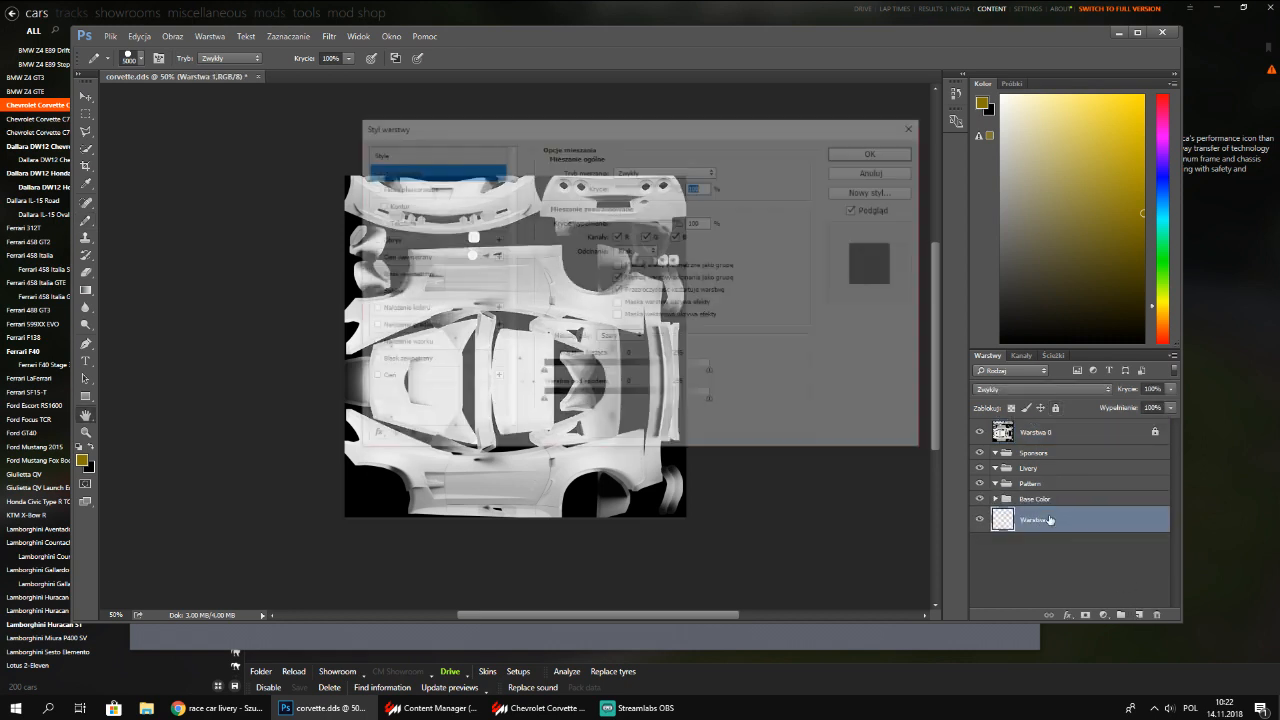
{"action": "left_click", "coordinate": [913, 123]}
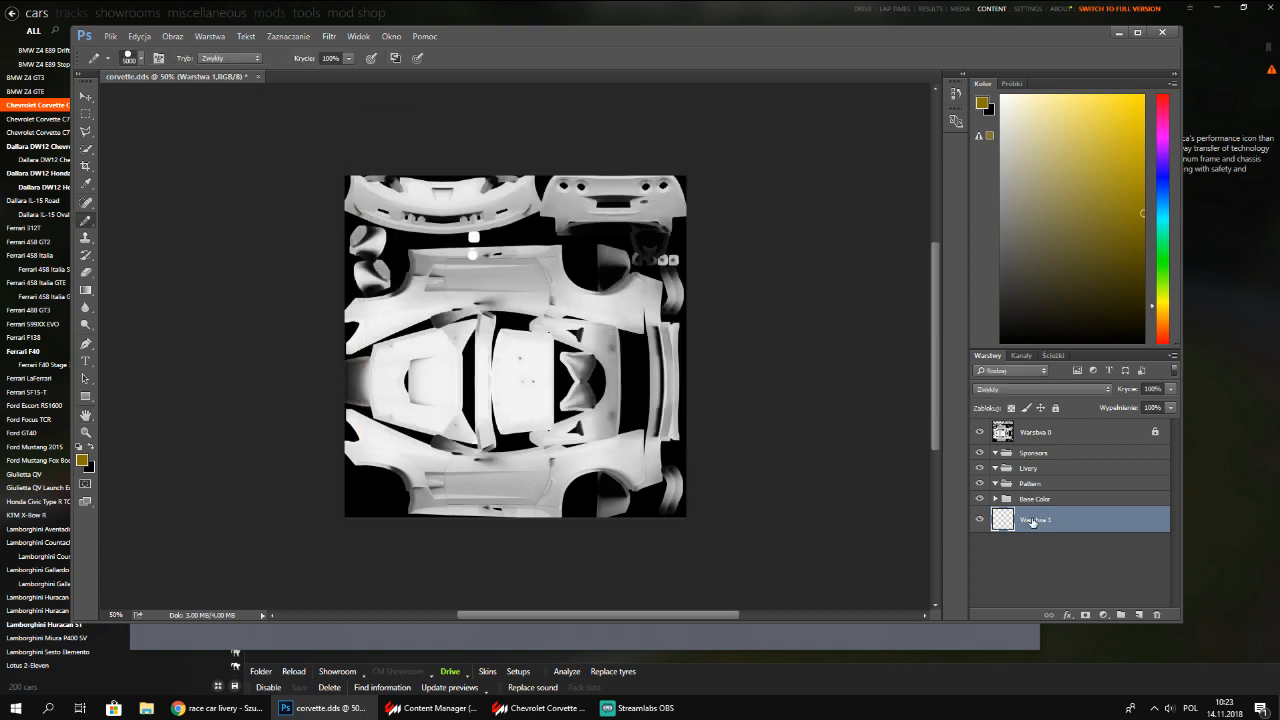
{"action": "double_click", "coordinate": [1034, 520]}
{"action": "type", "text": "Base color"}
{"action": "key", "text": "Return"}
Fill the Base color layer with light grey and check the race car livery reference image in the browser
{"action": "left_click_drag", "start_coordinate": [1026, 143], "coordinate": [982, 165]}
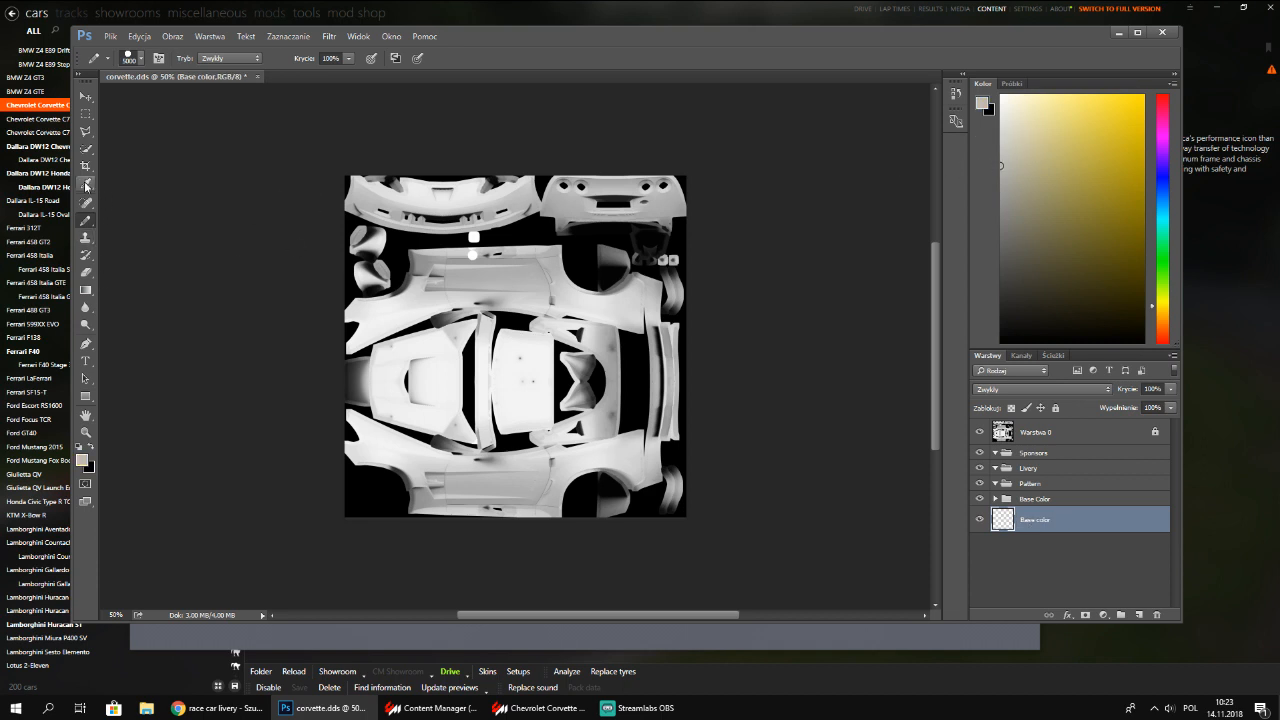
{"action": "left_click", "coordinate": [497, 382]}
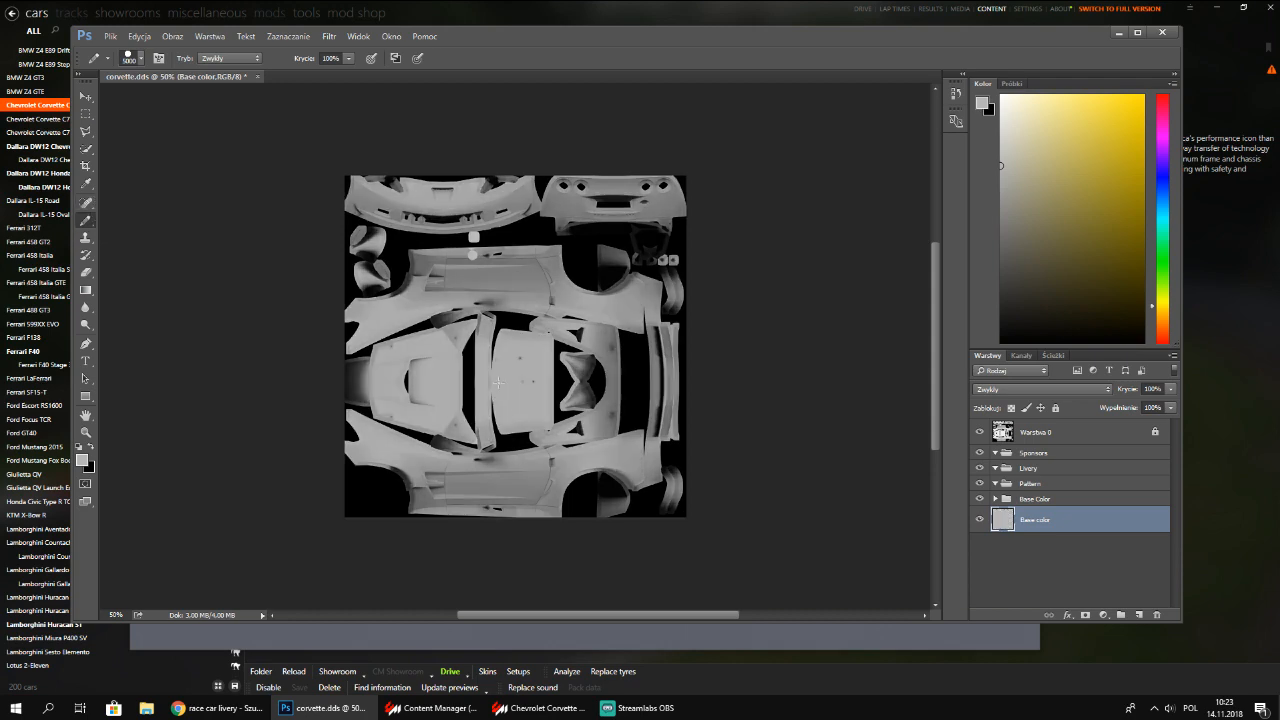
{"action": "left_click", "coordinate": [218, 708]}
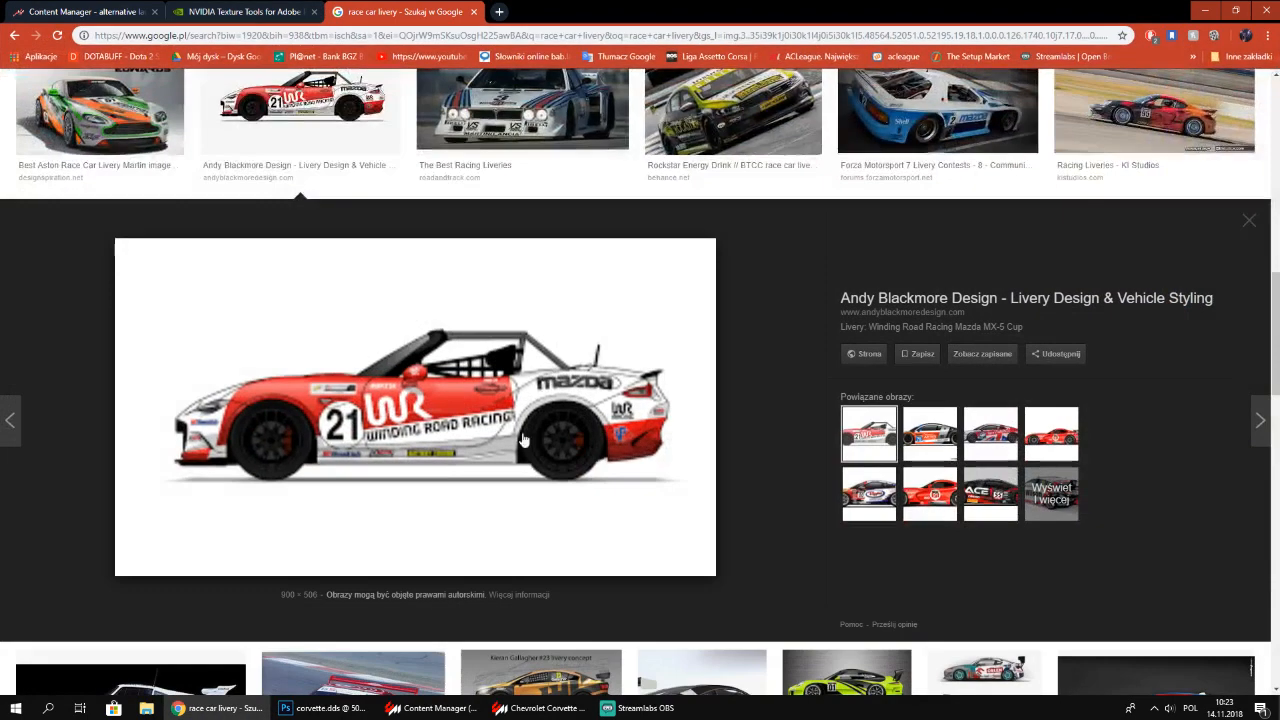
{"action": "left_click", "coordinate": [322, 708]}
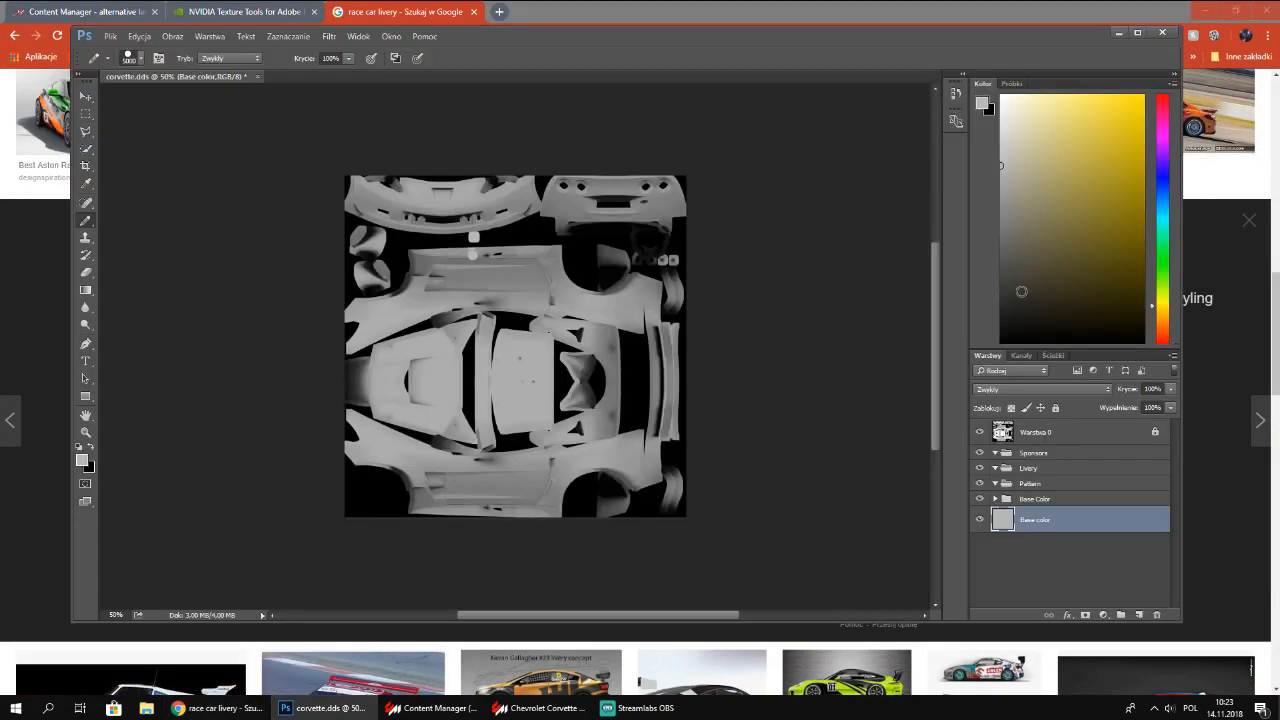
Fill the Base color layer with white and move it into the Base Color group, leaving the group collapsed
{"action": "left_click_drag", "start_coordinate": [1008, 92], "coordinate": [951, 55]}
{"action": "left_click", "coordinate": [561, 446]}
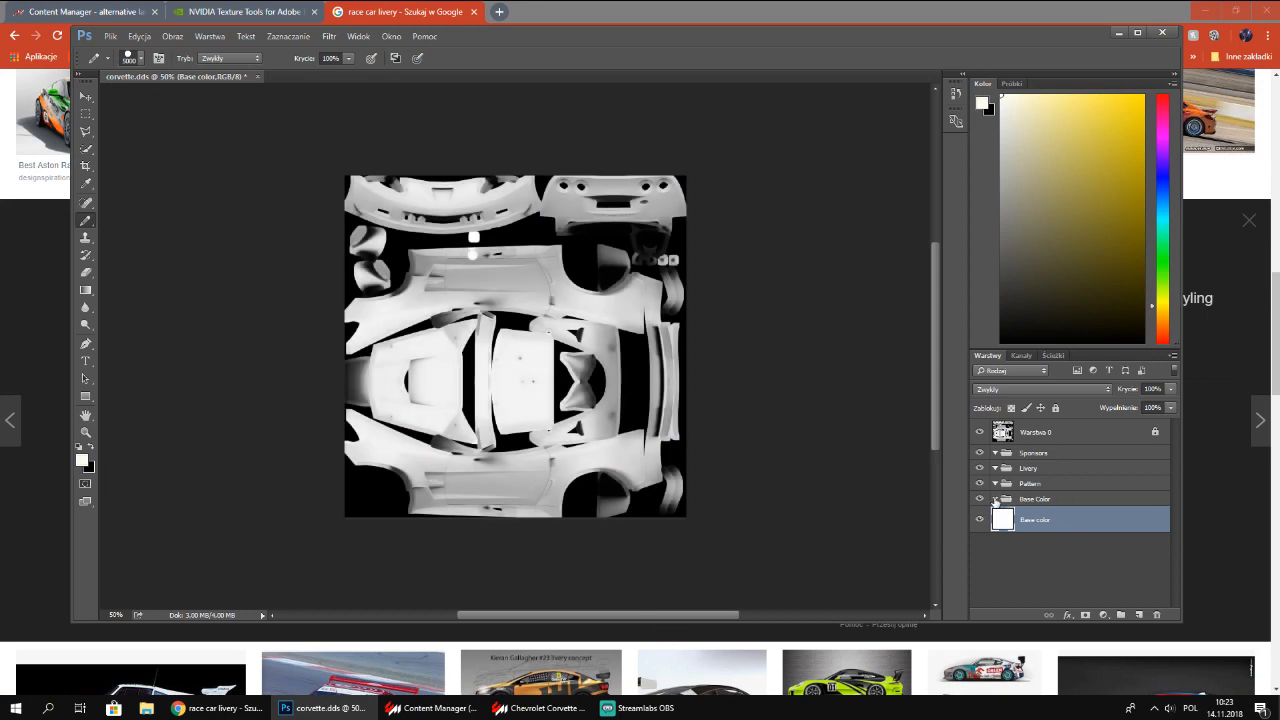
{"action": "left_click_drag", "start_coordinate": [1022, 528], "coordinate": [1050, 503]}
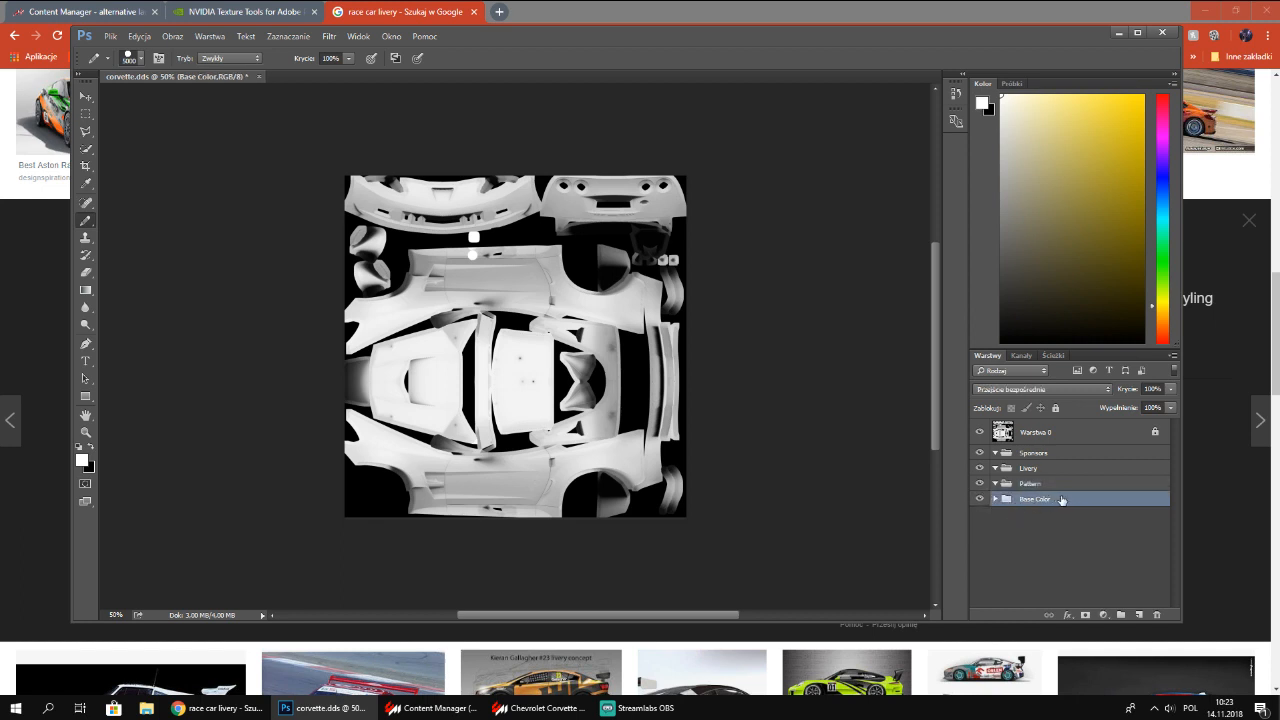
{"action": "left_click", "coordinate": [995, 499]}
{"action": "left_click", "coordinate": [996, 500]}
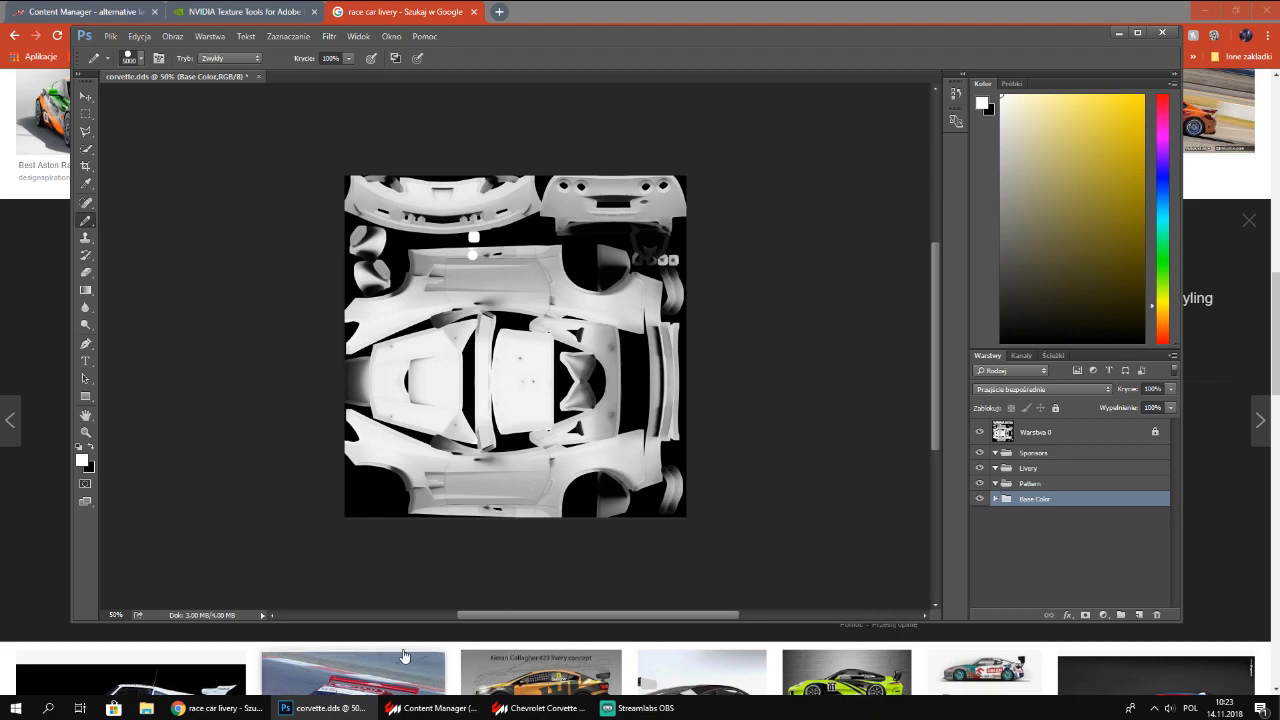
Switch to Chrome and open the Google home page in a new tab
{"action": "left_click", "coordinate": [20, 308]}
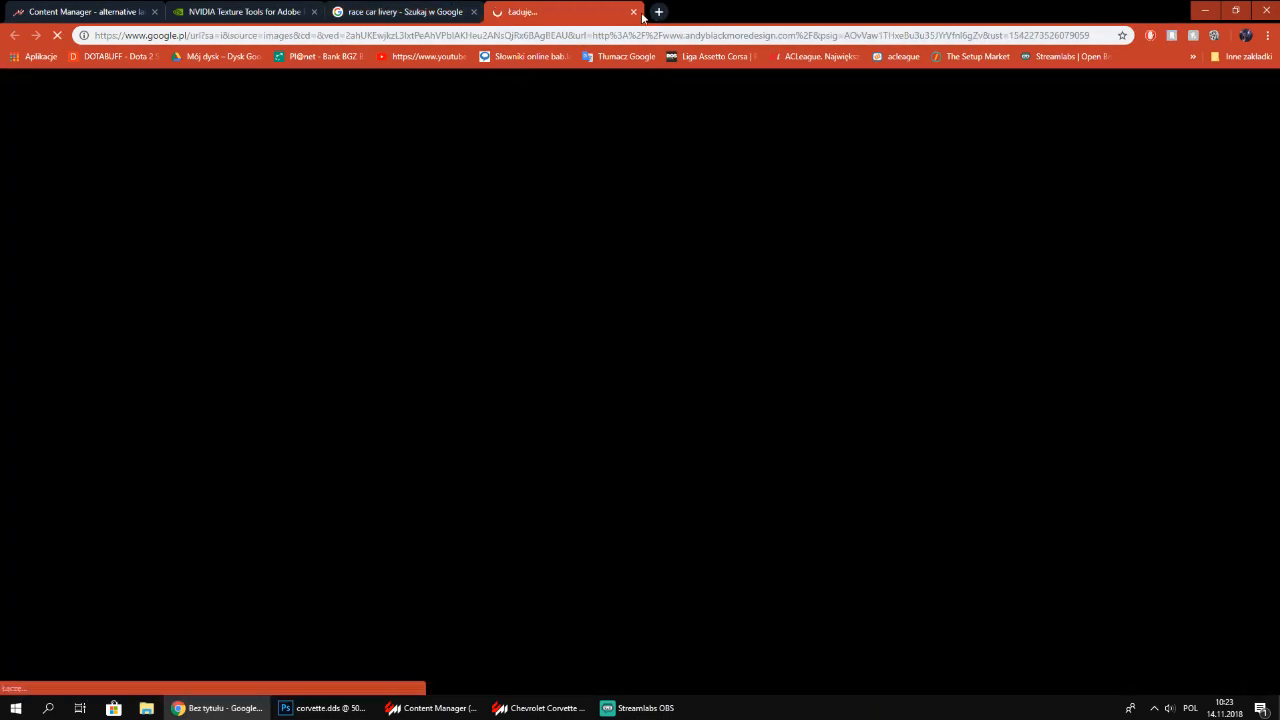
{"action": "left_click", "coordinate": [633, 11]}
{"action": "scroll", "coordinate": [118, 103], "scroll_direction": "up", "scroll_amount": 10}
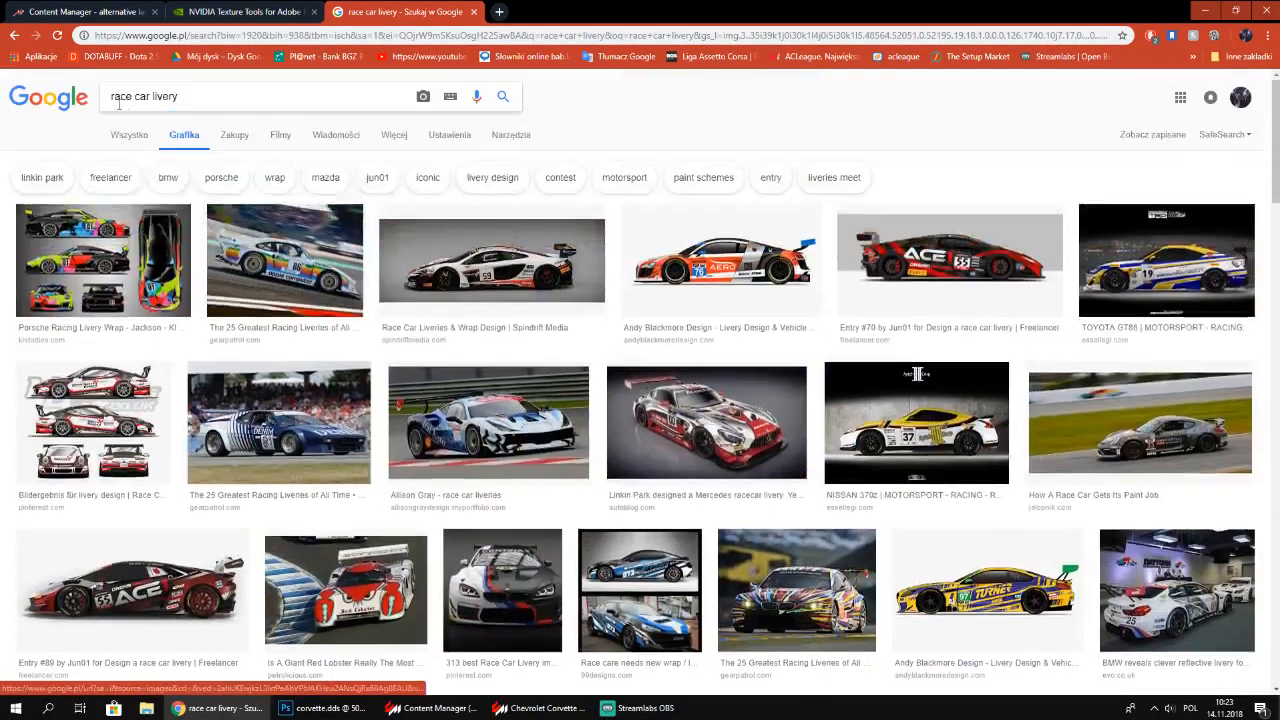
{"action": "middle_click", "coordinate": [54, 98]}
{"action": "left_click", "coordinate": [512, 18]}
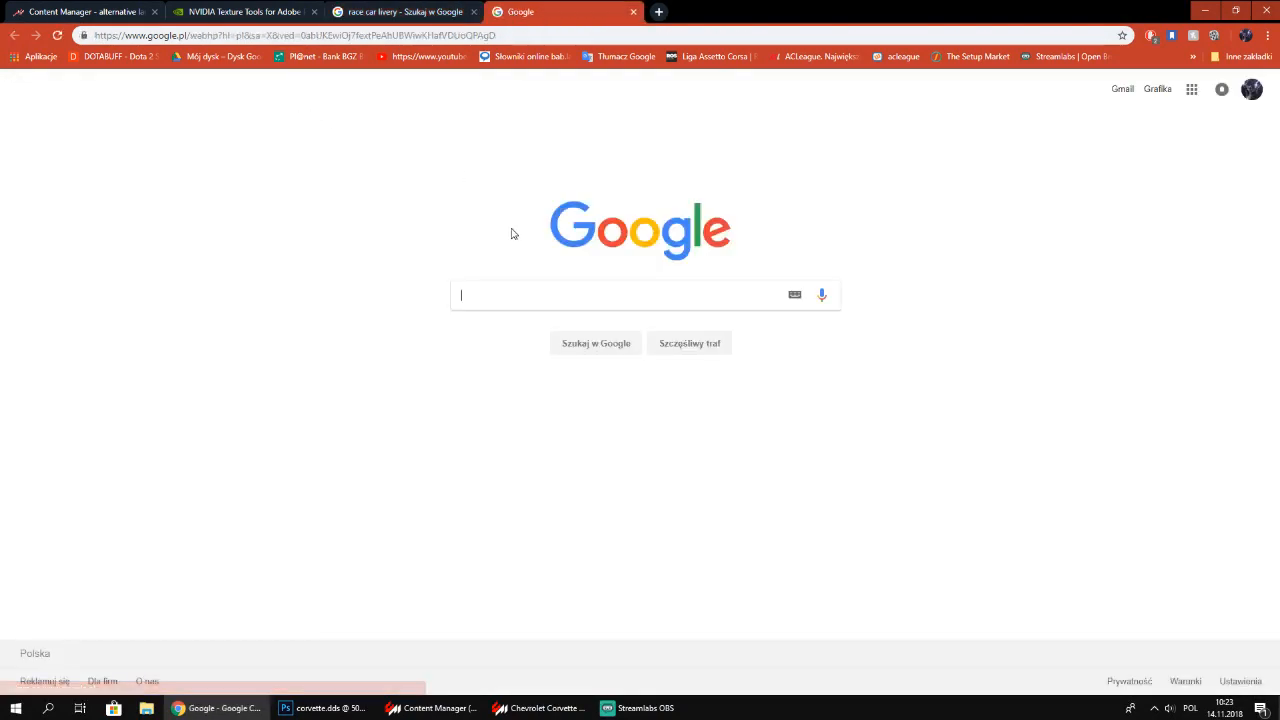
Search Google Images for "black and white pattern"
{"action": "type", "text": "patter"}
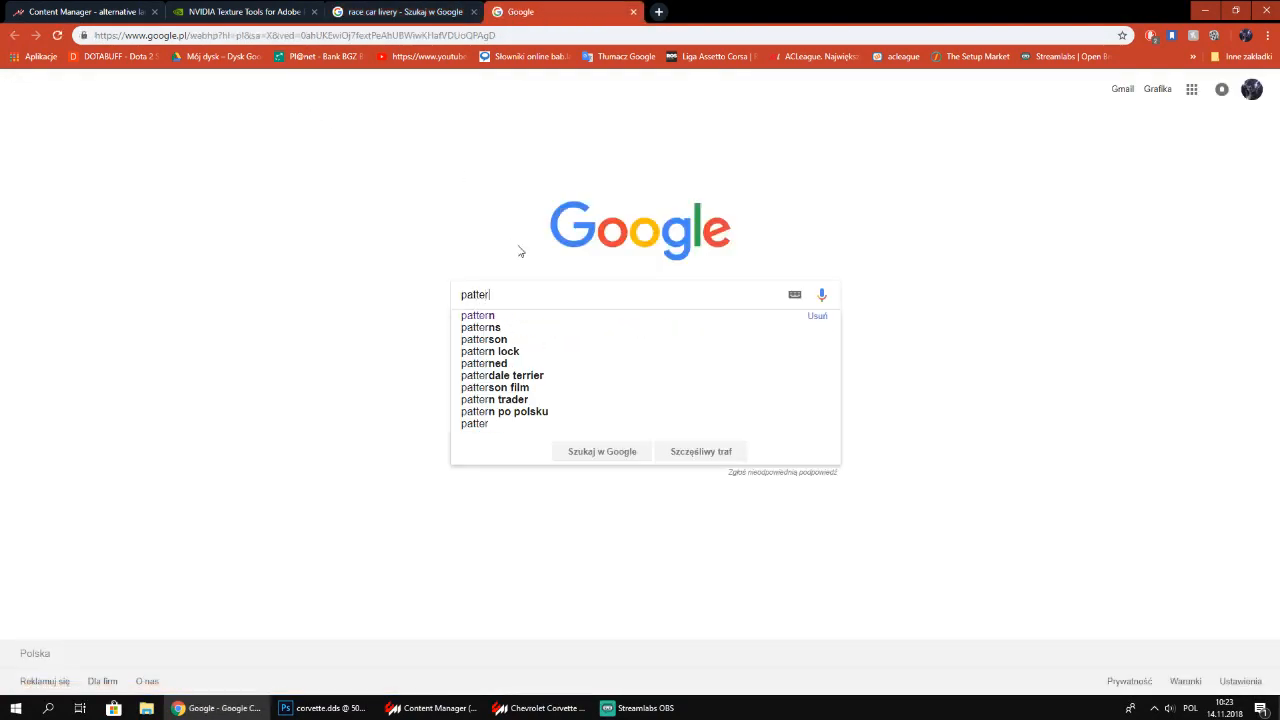
{"action": "key", "text": "BackSpace"}
{"action": "key", "text": "BackSpace"}
{"action": "key", "text": "BackSpace"}
{"action": "key", "text": "BackSpace"}
{"action": "key", "text": "BackSpace"}
{"action": "key", "text": "BackSpace"}
{"action": "type", "text": "b"}
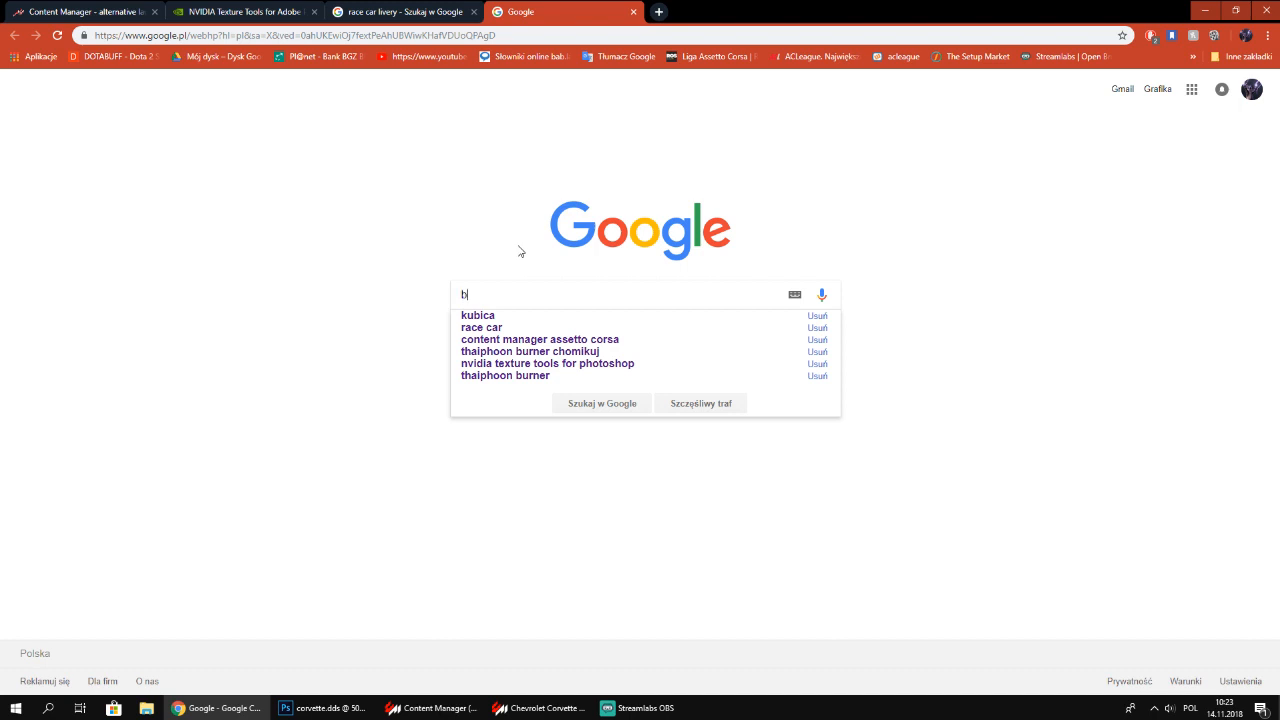
{"action": "type", "text": "lack and sw"}
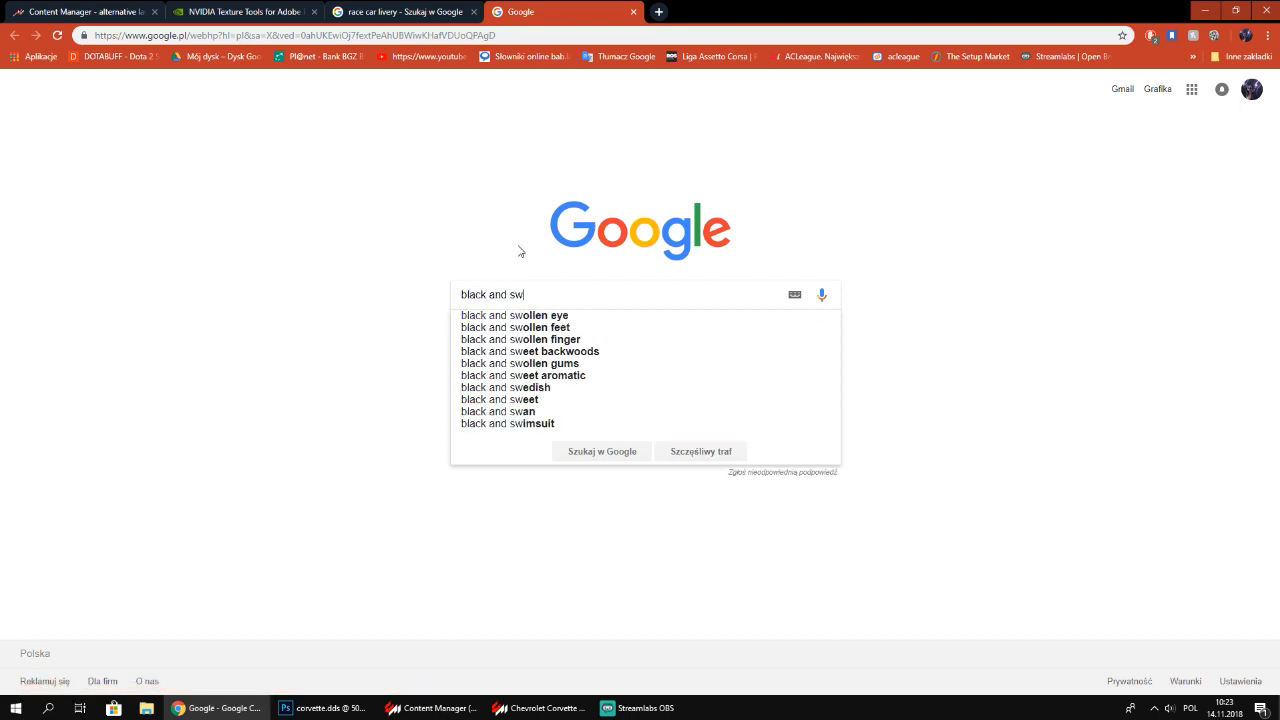
{"action": "key", "text": "BackSpace"}
{"action": "key", "text": "BackSpace"}
{"action": "type", "text": "white patter"}
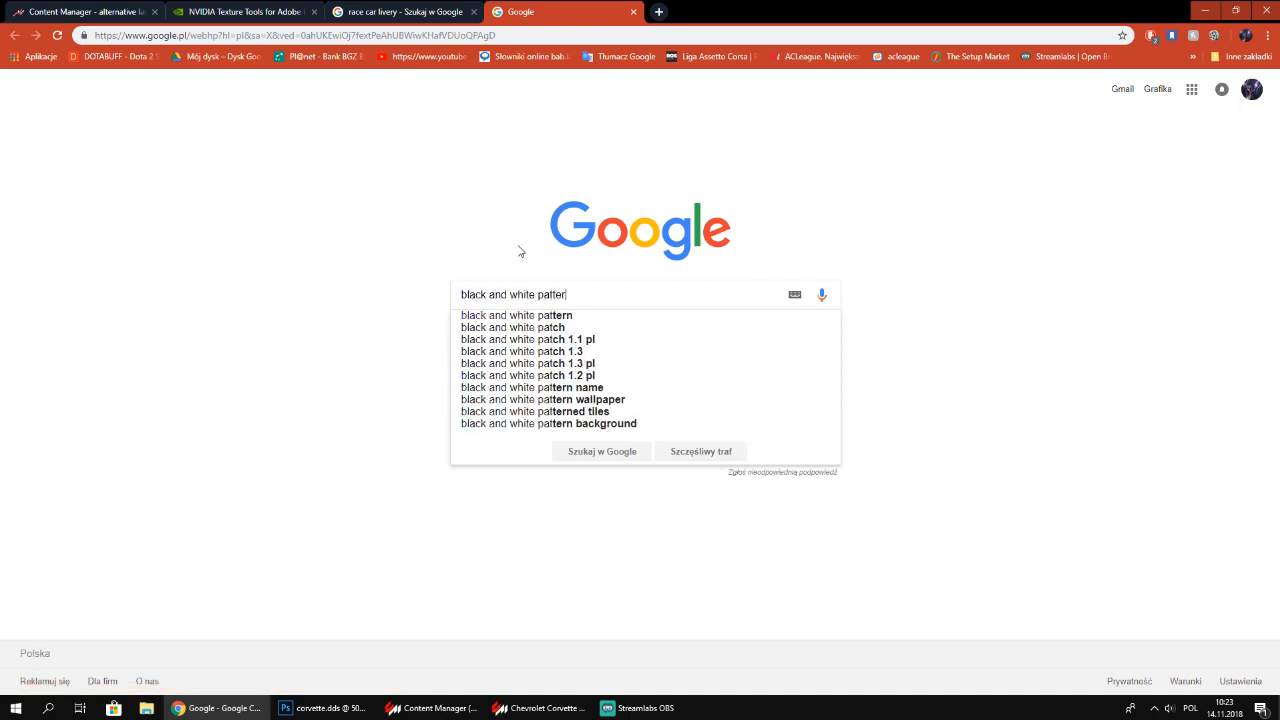
{"action": "type", "text": "n"}
{"action": "key", "text": "Return"}
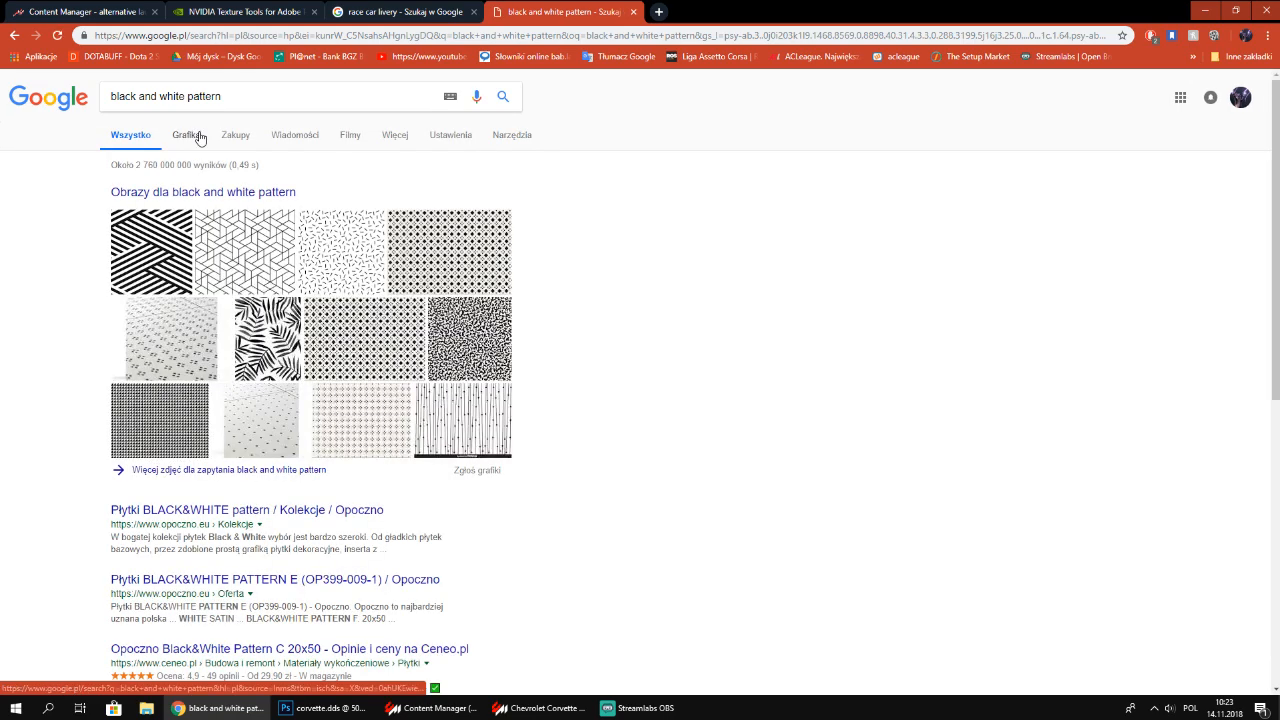
{"action": "left_click", "coordinate": [199, 138]}
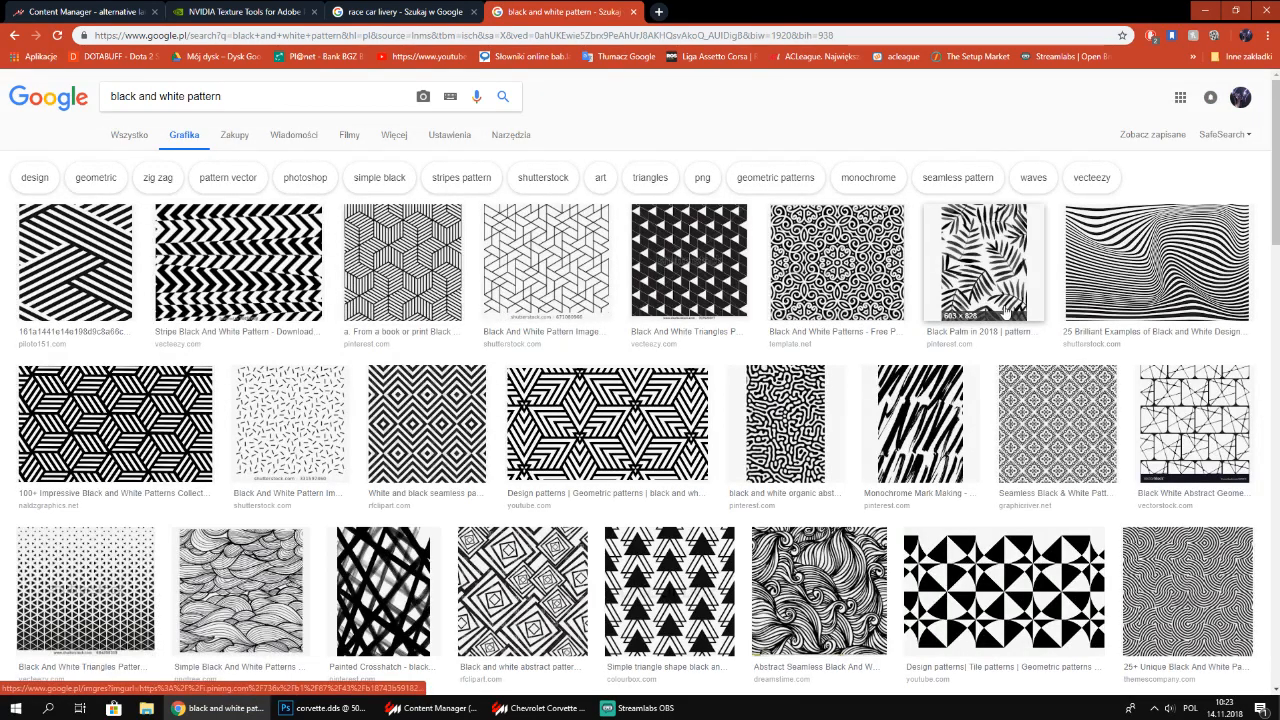
Preview the hexagonal and triangular line pattern, and limit the image results to large size (Duże)
{"action": "left_click", "coordinate": [555, 255]}
{"action": "scroll", "coordinate": [583, 431], "scroll_direction": "up", "scroll_amount": 2}
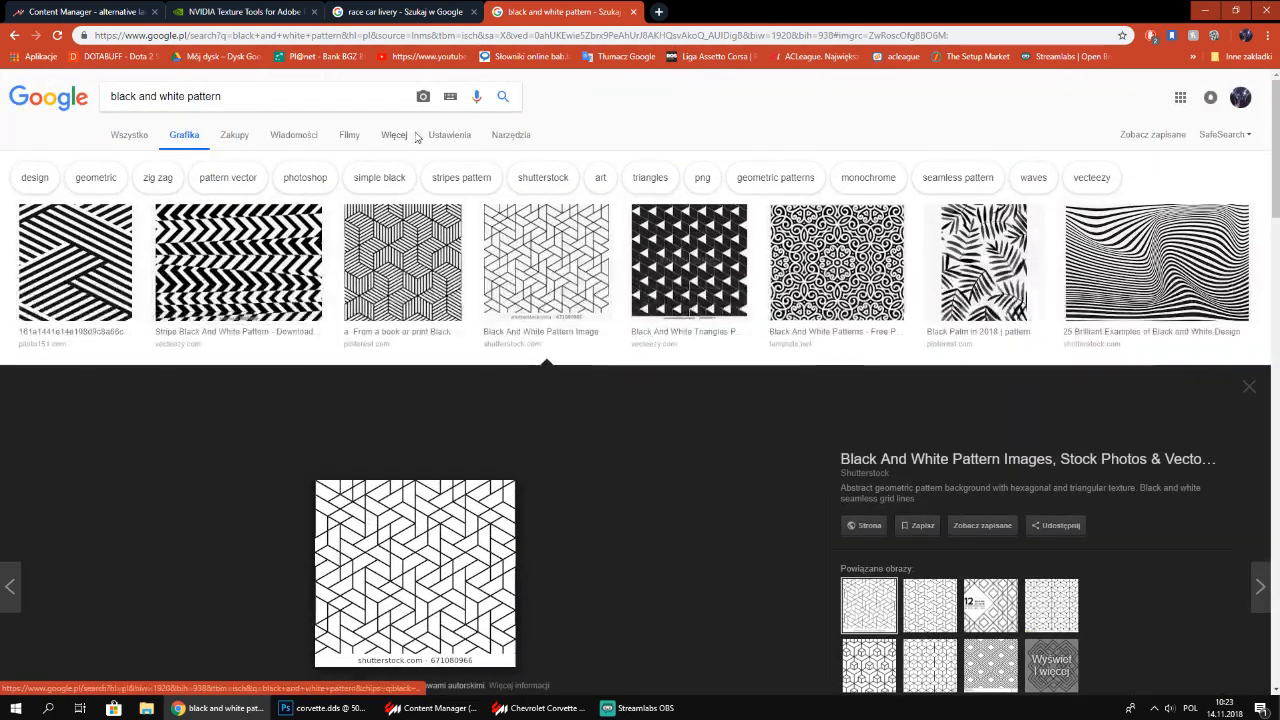
{"action": "left_click", "coordinate": [510, 134]}
{"action": "left_click", "coordinate": [184, 160]}
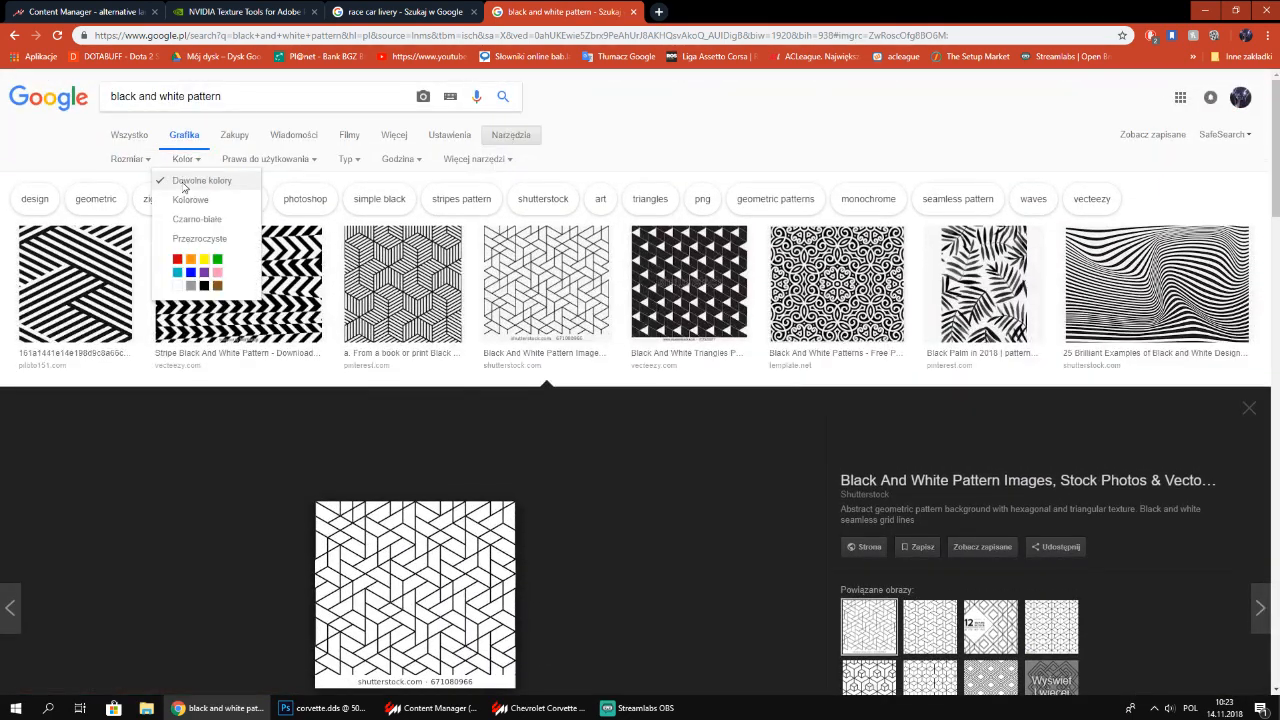
{"action": "left_click", "coordinate": [132, 162]}
{"action": "left_click", "coordinate": [130, 277]}
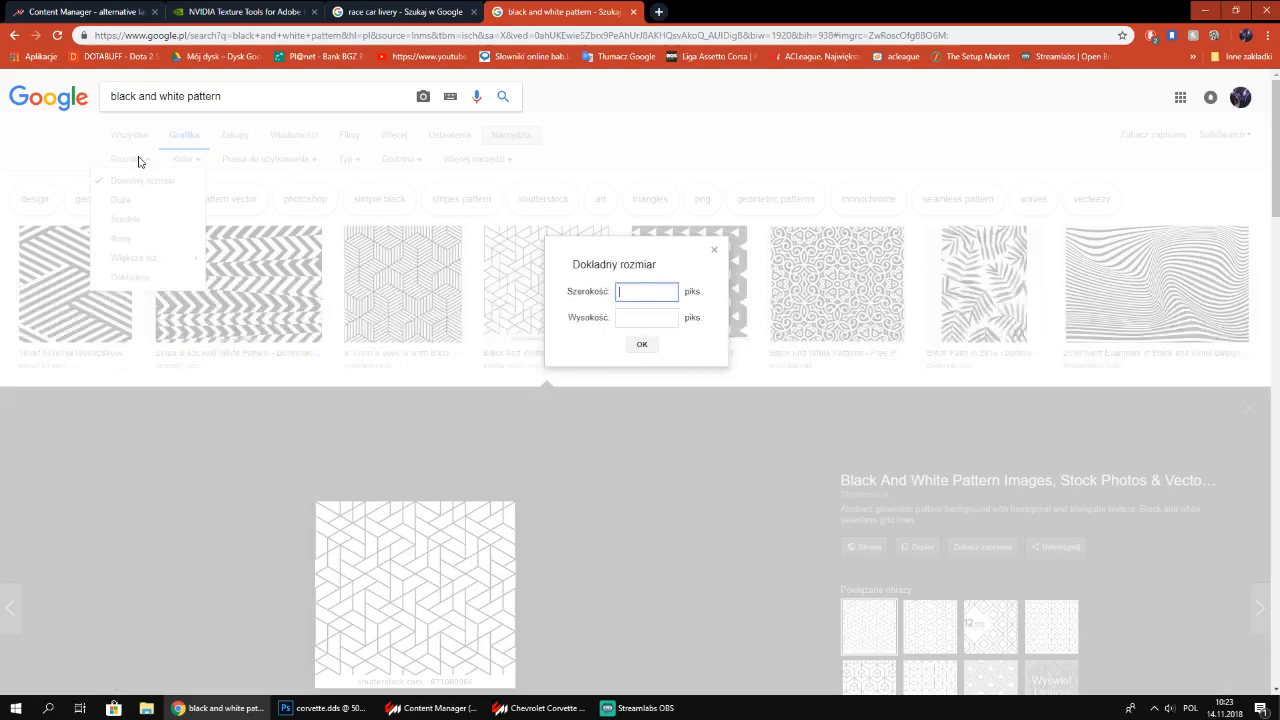
{"action": "left_click", "coordinate": [638, 345]}
{"action": "left_click", "coordinate": [121, 199]}
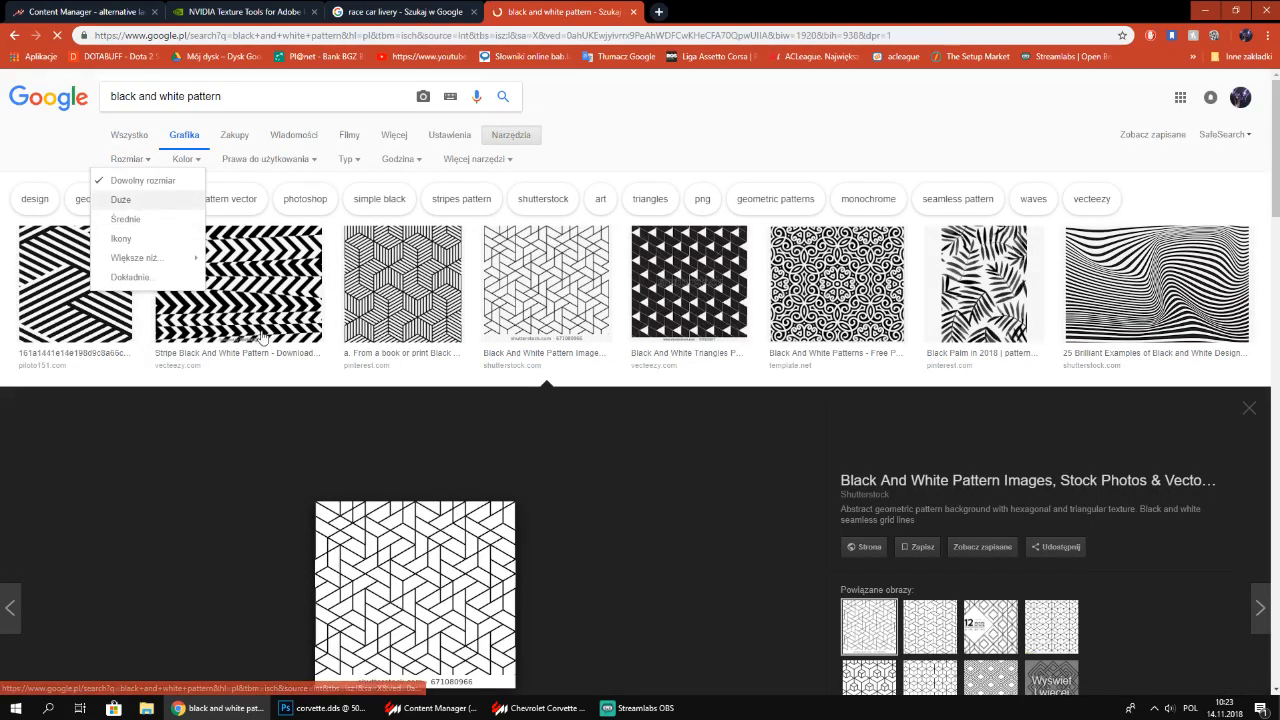
Open the striped star Design patterns image, expose the desktop beside the browser, and save the image there
{"action": "left_click", "coordinate": [716, 268]}
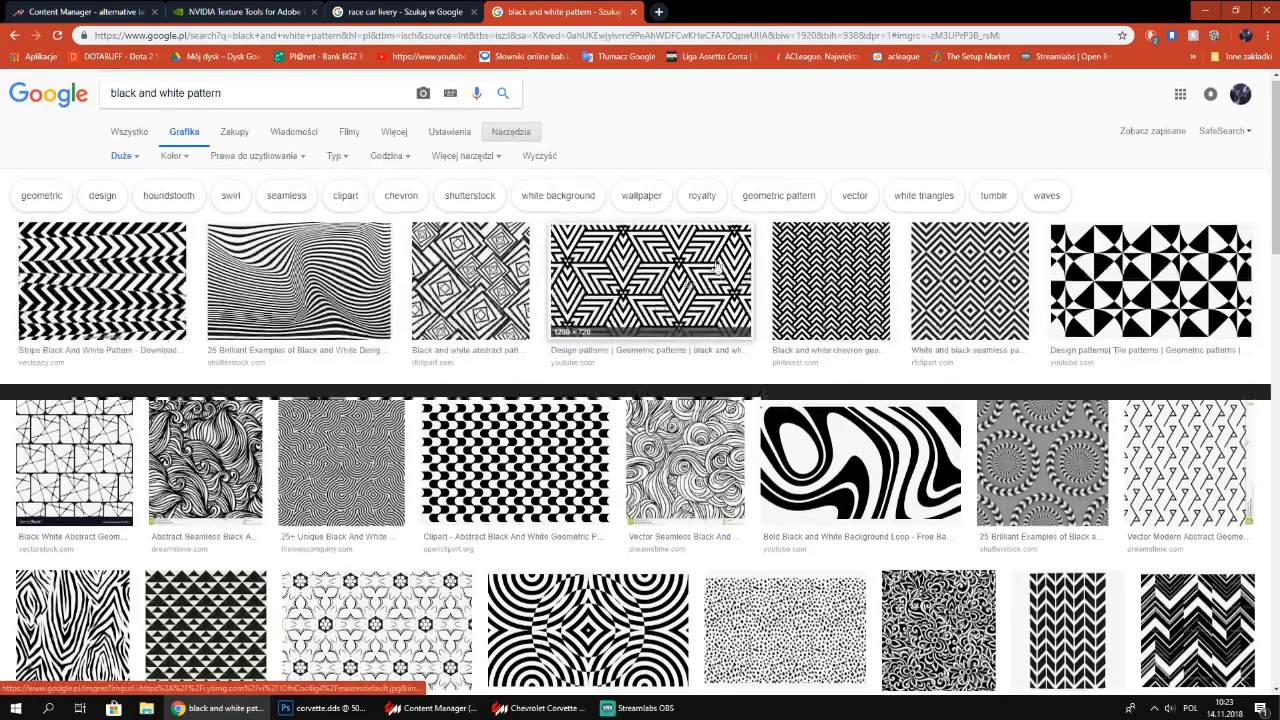
{"action": "left_click_drag", "start_coordinate": [849, 5], "coordinate": [945, 57]}
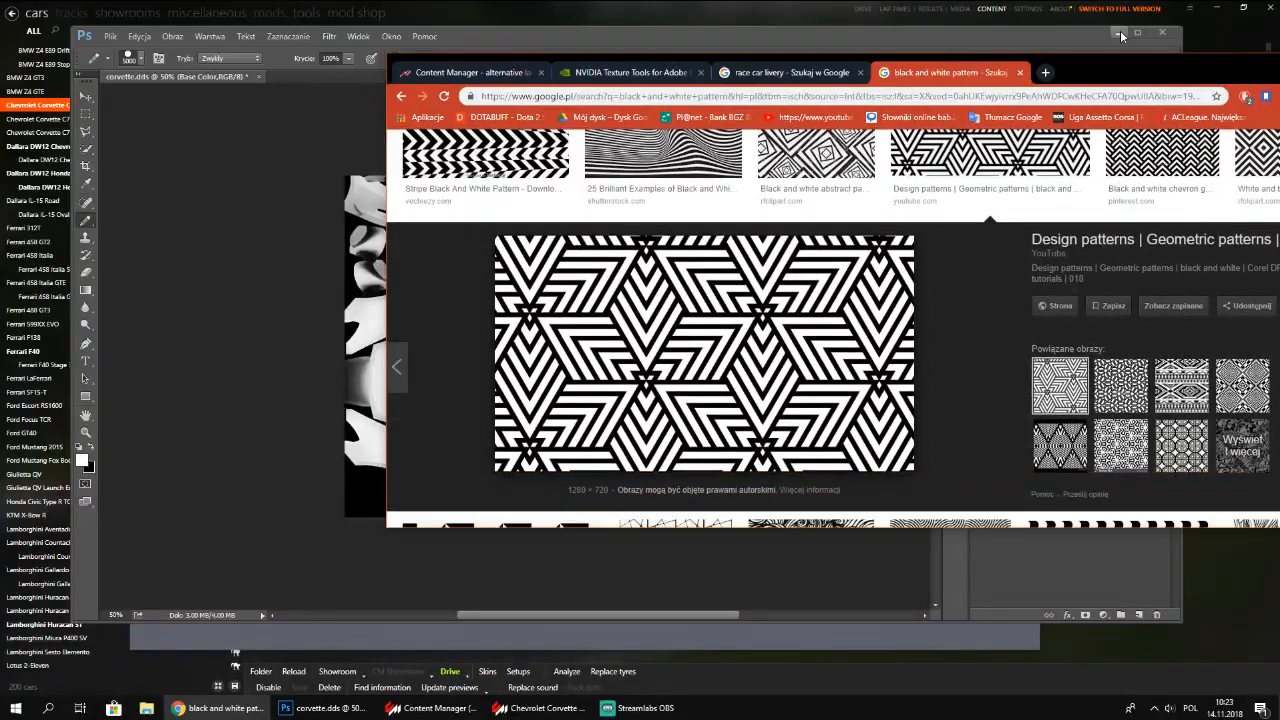
{"action": "left_click", "coordinate": [1121, 35]}
{"action": "left_click", "coordinate": [1200, 15]}
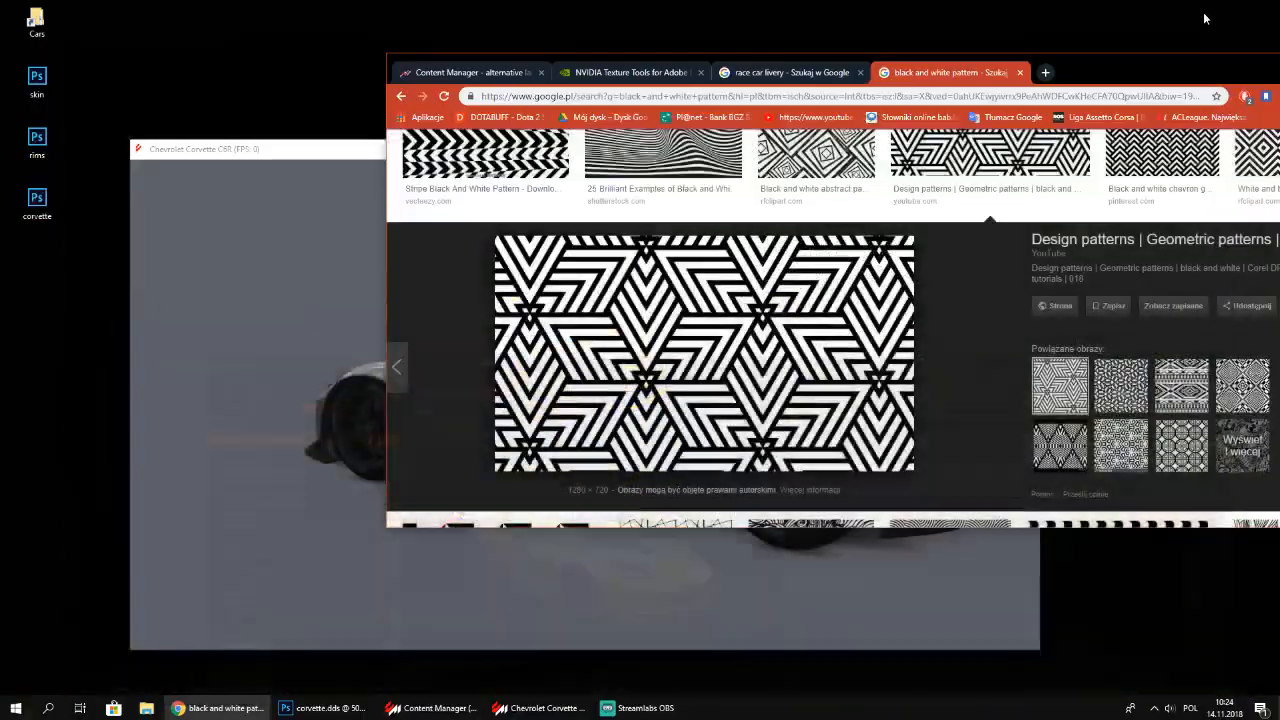
{"action": "left_click_drag", "start_coordinate": [700, 350], "coordinate": [258, 84]}
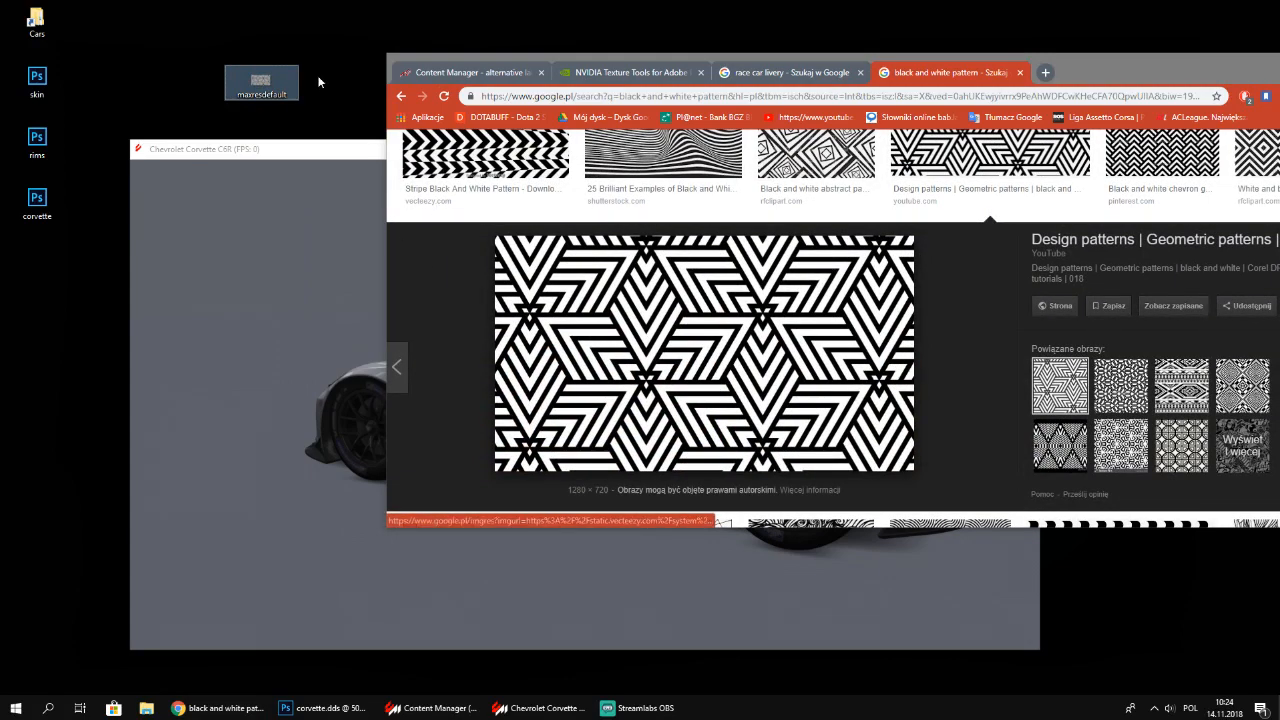
Restrict the pattern results to transparent images (Przezroczyste) and preview the Inkess triangle halftone pattern
{"action": "scroll", "coordinate": [900, 280], "scroll_direction": "up", "scroll_amount": 3}
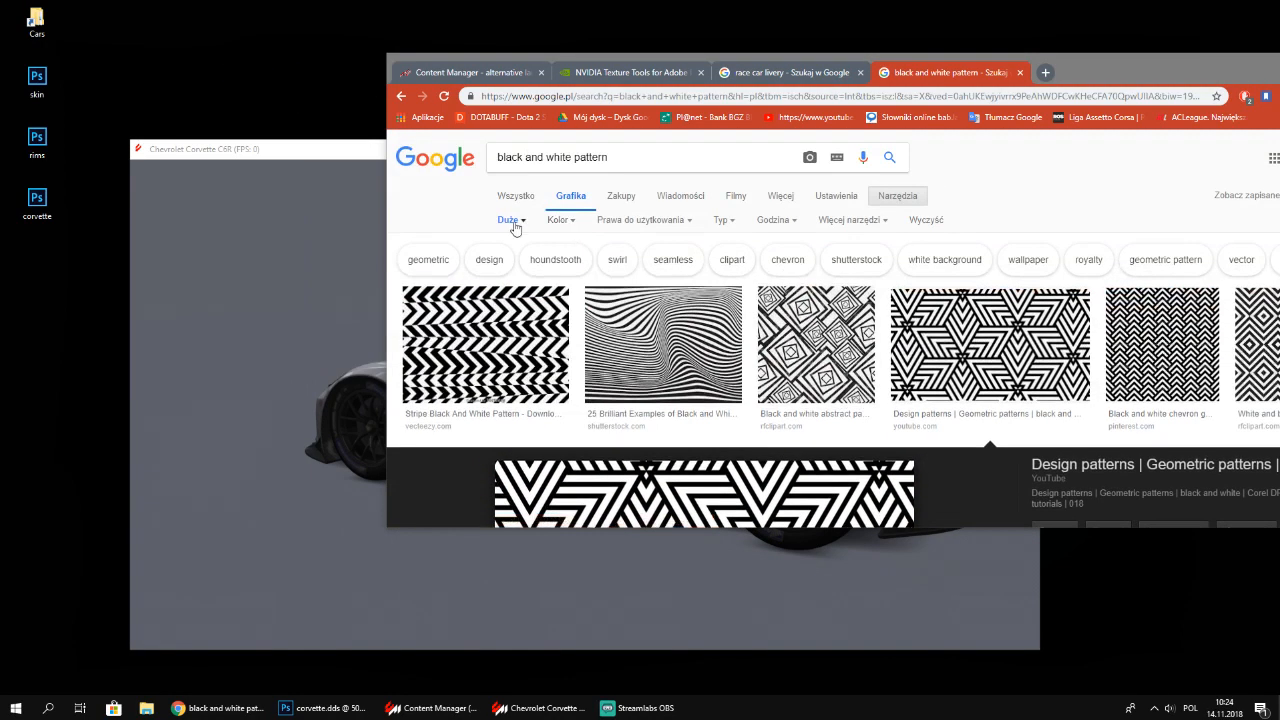
{"action": "left_click", "coordinate": [560, 220]}
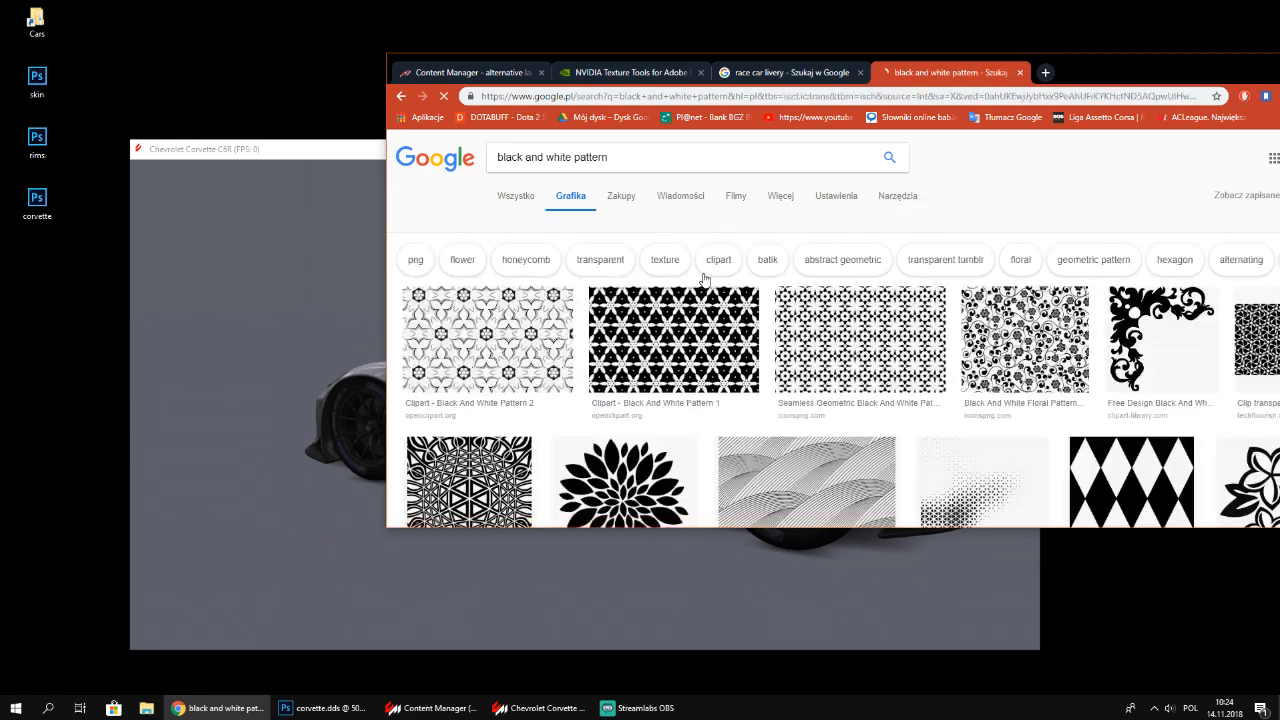
{"action": "scroll", "coordinate": [743, 312], "scroll_direction": "down", "scroll_amount": 2}
{"action": "scroll", "coordinate": [743, 312], "scroll_direction": "down", "scroll_amount": 4}
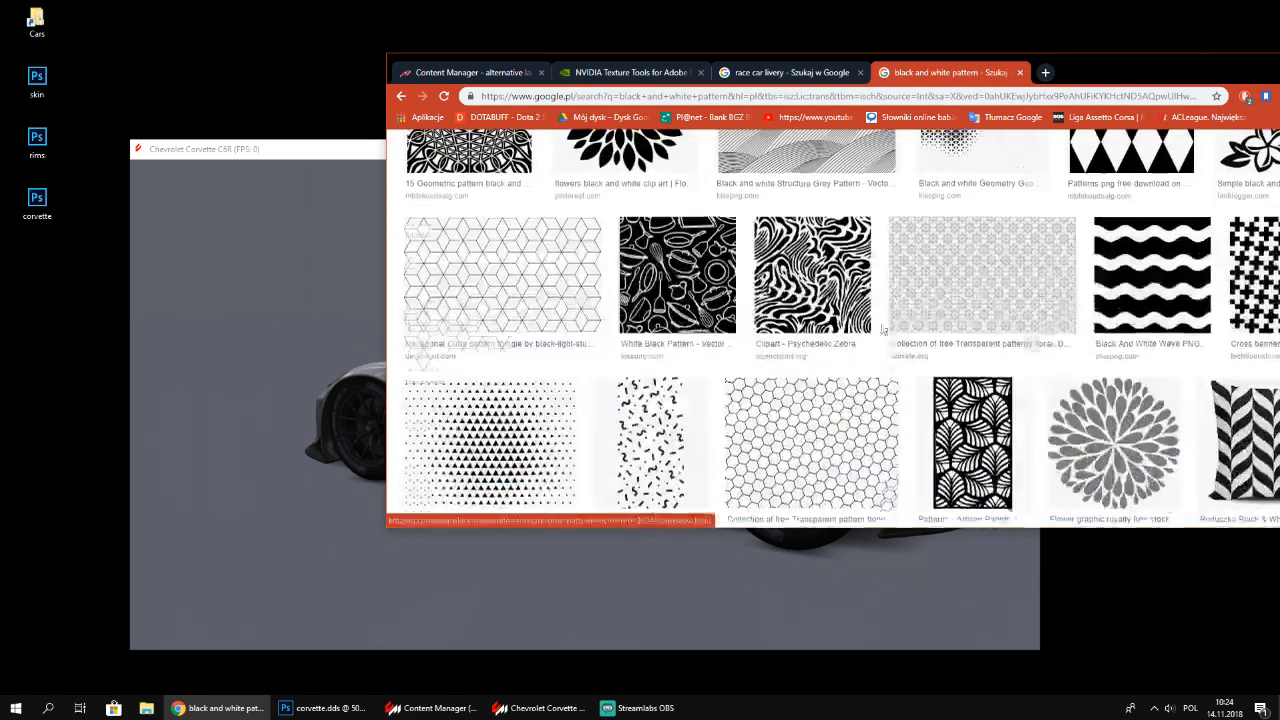
{"action": "left_click", "coordinate": [521, 424]}
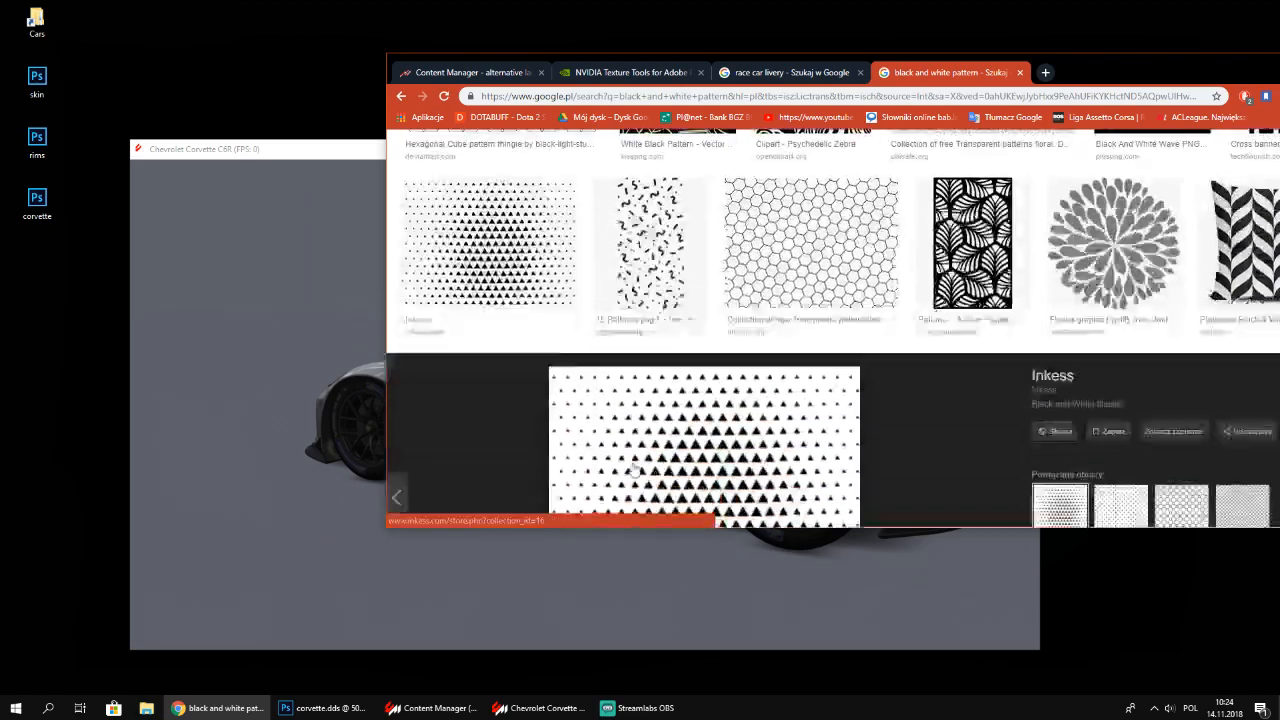
{"action": "key", "text": "Escape"}
Open the Hexagonal Cube pattern image and save it to the desktop
{"action": "left_click", "coordinate": [502, 280]}
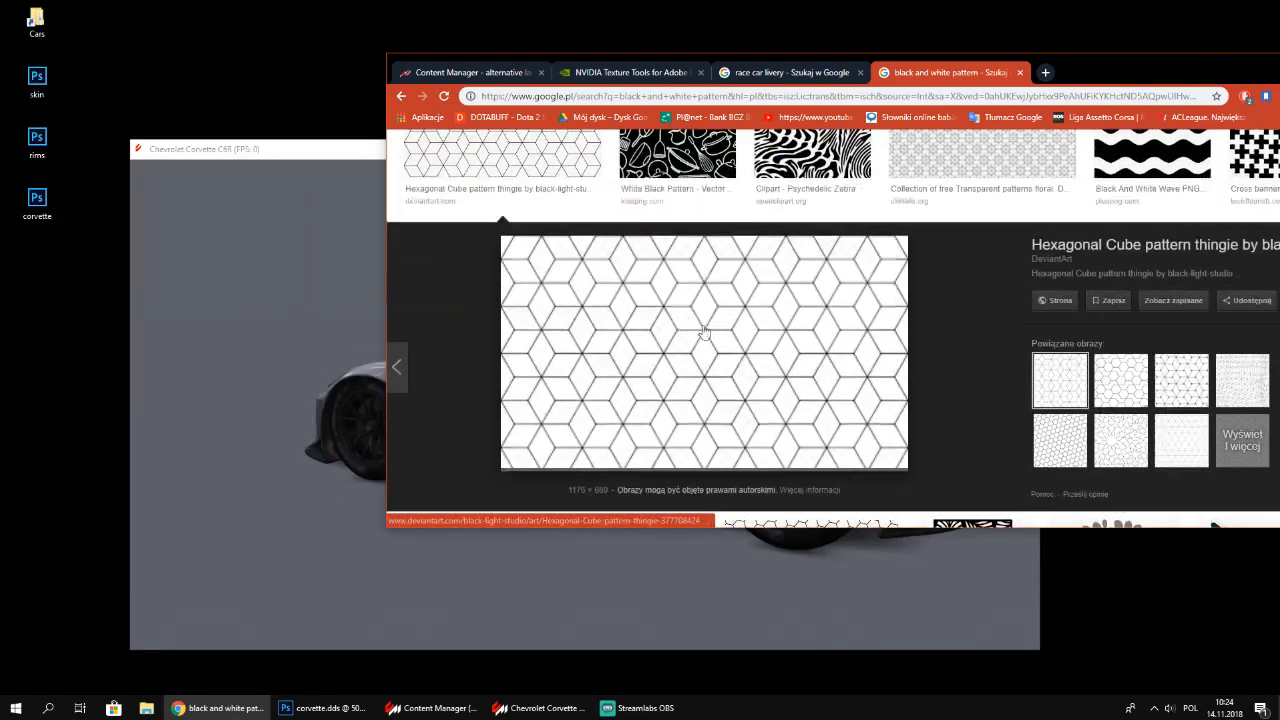
{"action": "scroll", "coordinate": [808, 398], "scroll_direction": "down", "scroll_amount": 4}
{"action": "scroll", "coordinate": [808, 398], "scroll_direction": "up", "scroll_amount": 4}
{"action": "scroll", "coordinate": [917, 289], "scroll_direction": "up", "scroll_amount": 1}
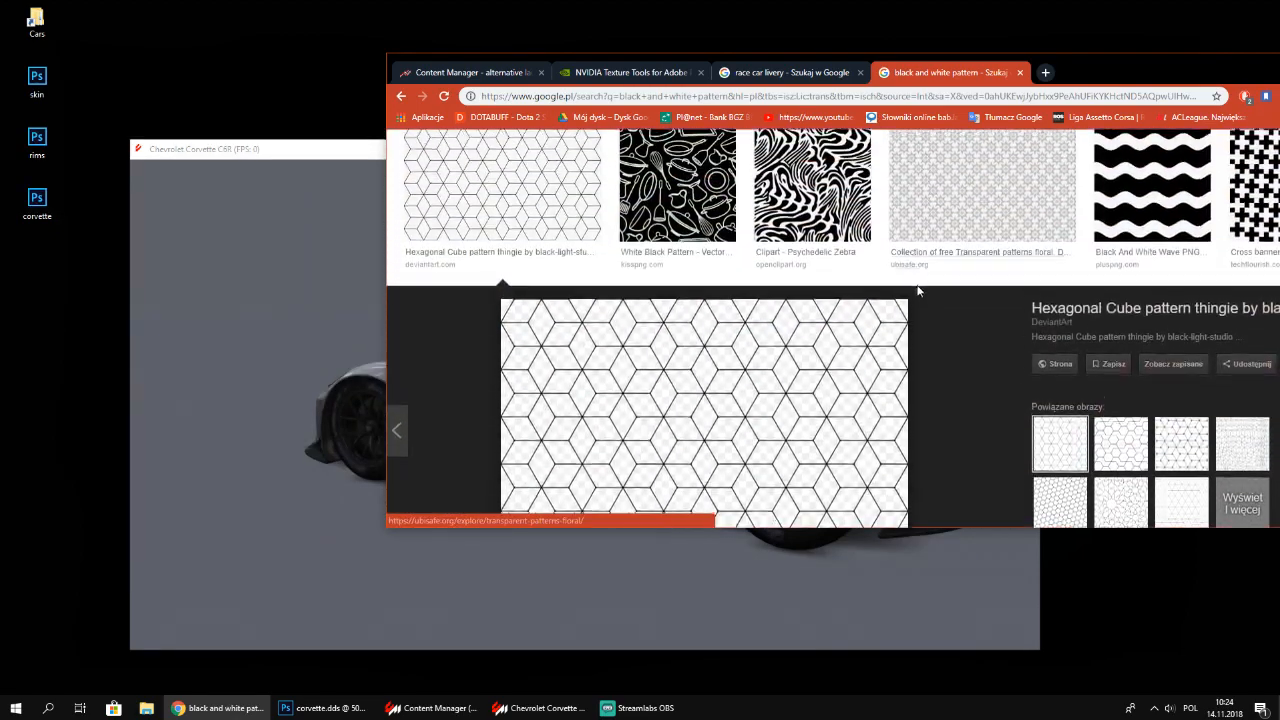
{"action": "scroll", "coordinate": [840, 345], "scroll_direction": "down", "scroll_amount": 1}
{"action": "left_click_drag", "start_coordinate": [758, 402], "coordinate": [259, 68]}
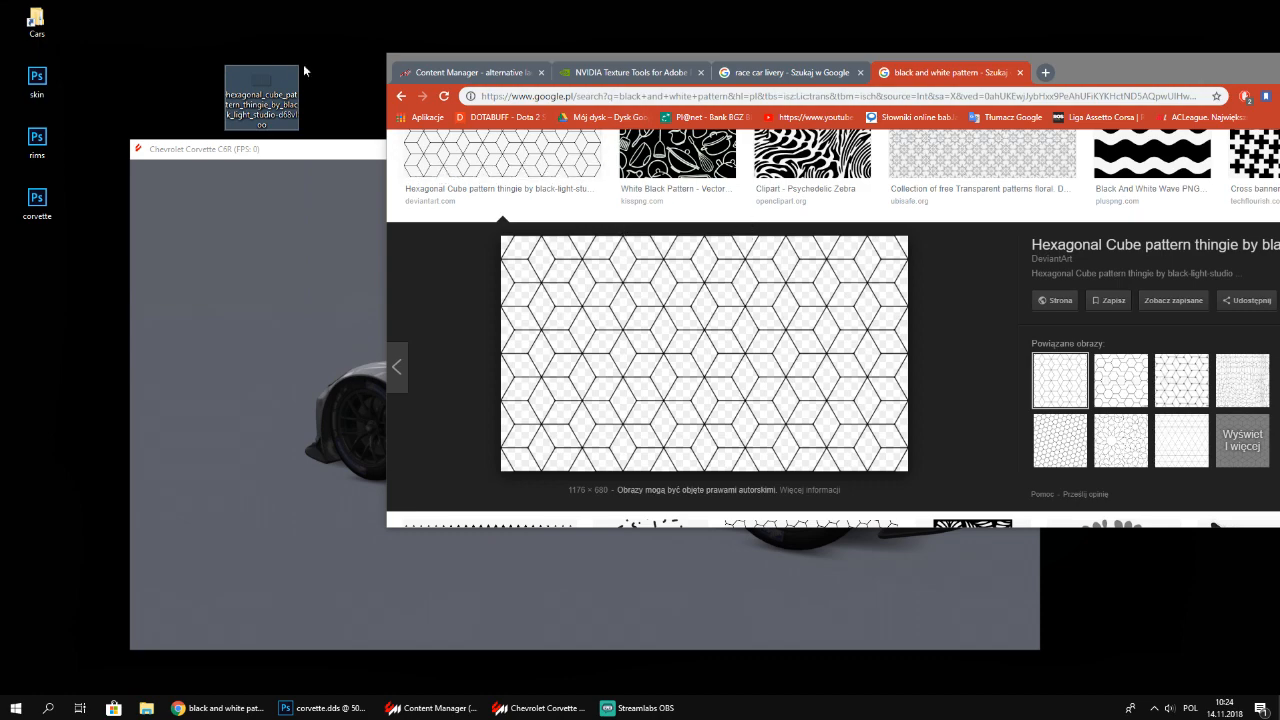
{"action": "scroll", "coordinate": [723, 237], "scroll_direction": "up", "scroll_amount": 5}
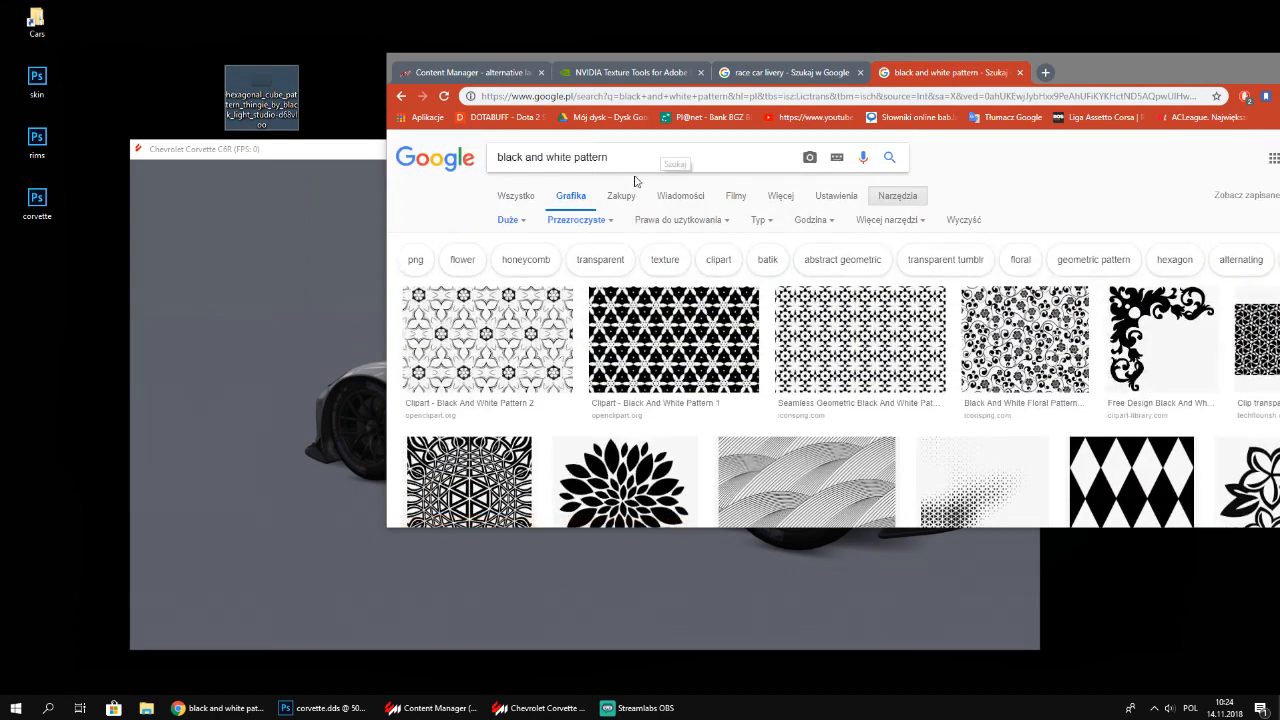
Reset the pattern results to any color (Dowolne kolory) and save the striped star Design patterns image to the desktop
{"action": "left_click", "coordinate": [590, 222]}
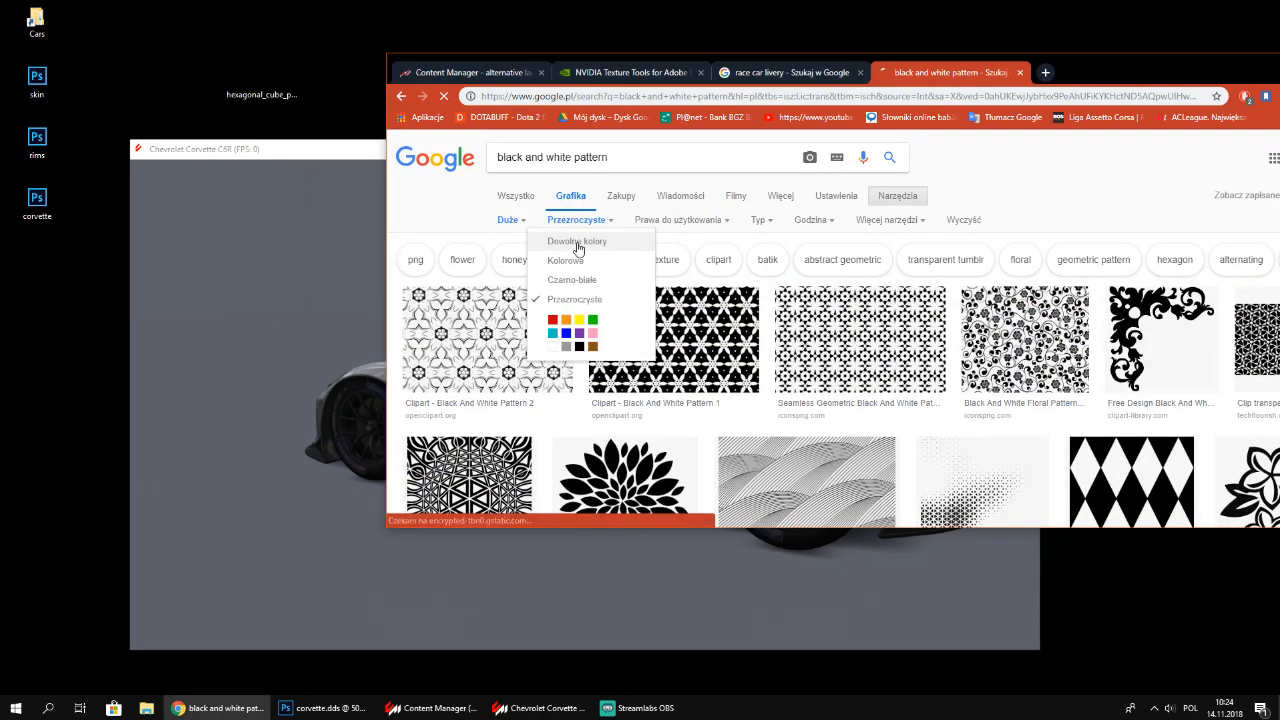
{"action": "left_click", "coordinate": [577, 244]}
{"action": "scroll", "coordinate": [742, 425], "scroll_direction": "down", "scroll_amount": 5}
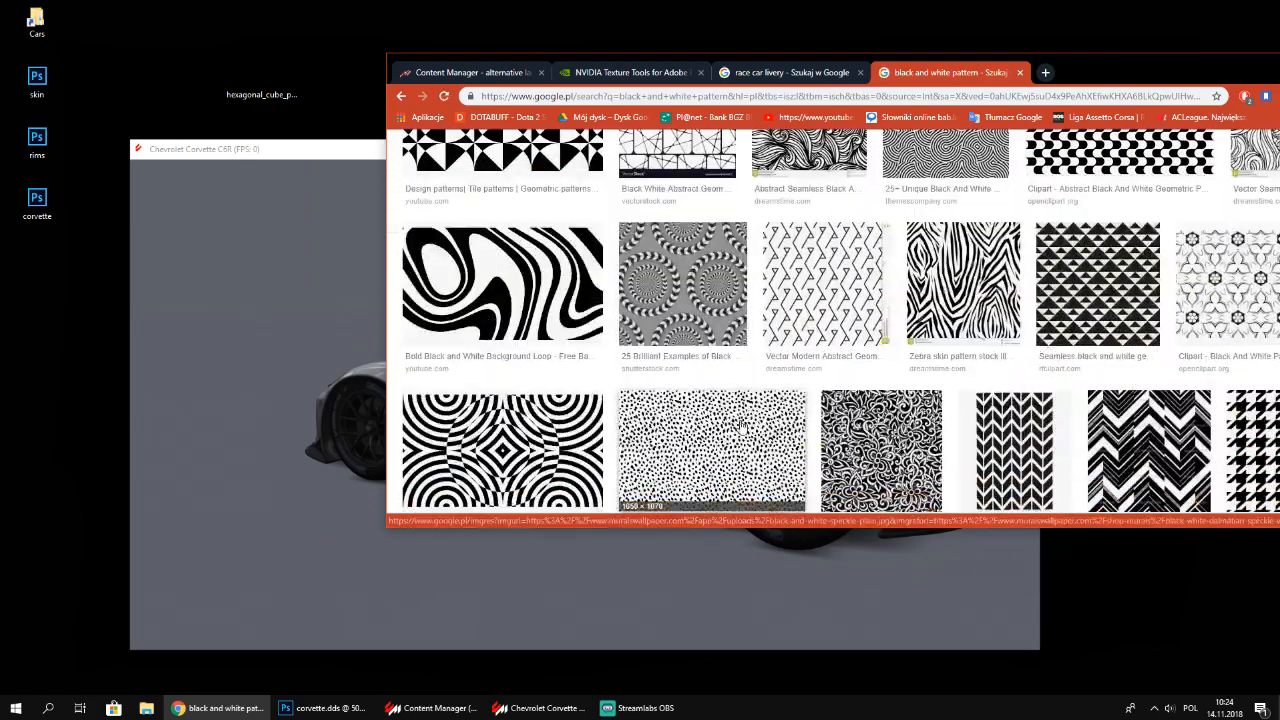
{"action": "scroll", "coordinate": [780, 432], "scroll_direction": "up", "scroll_amount": 10}
{"action": "left_click", "coordinate": [1039, 347]}
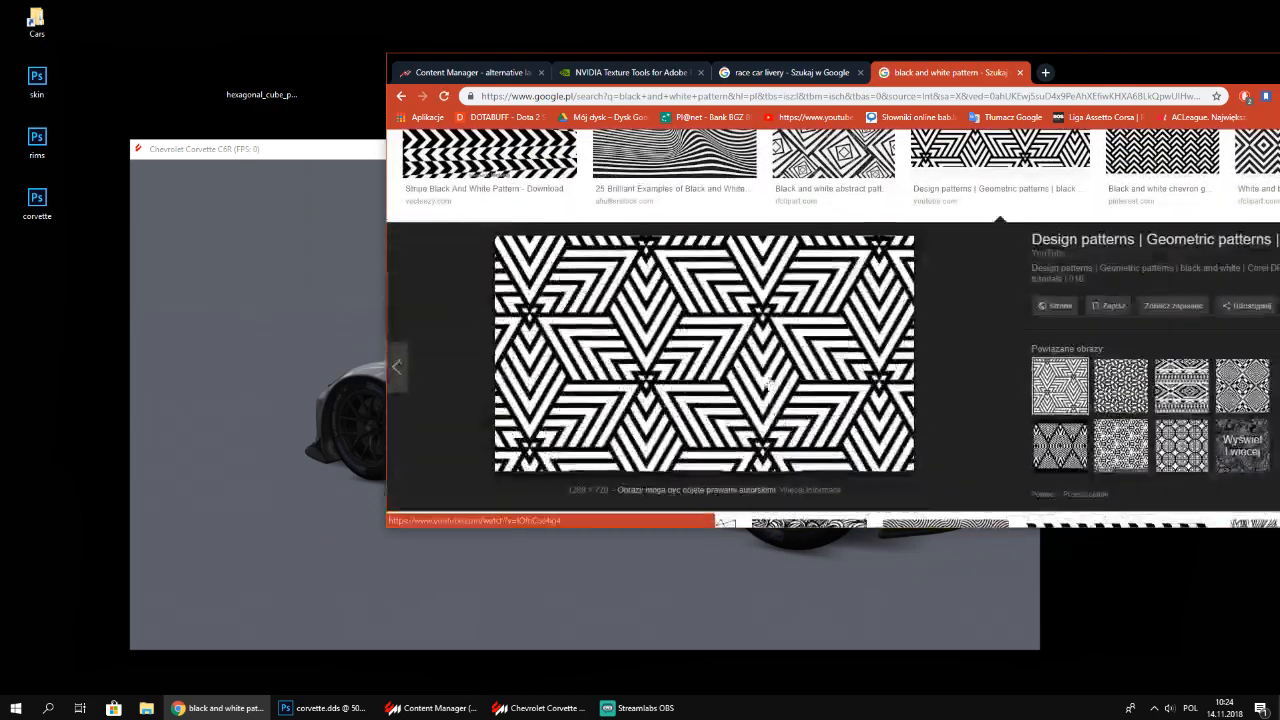
{"action": "left_click_drag", "start_coordinate": [769, 383], "coordinate": [185, 82]}
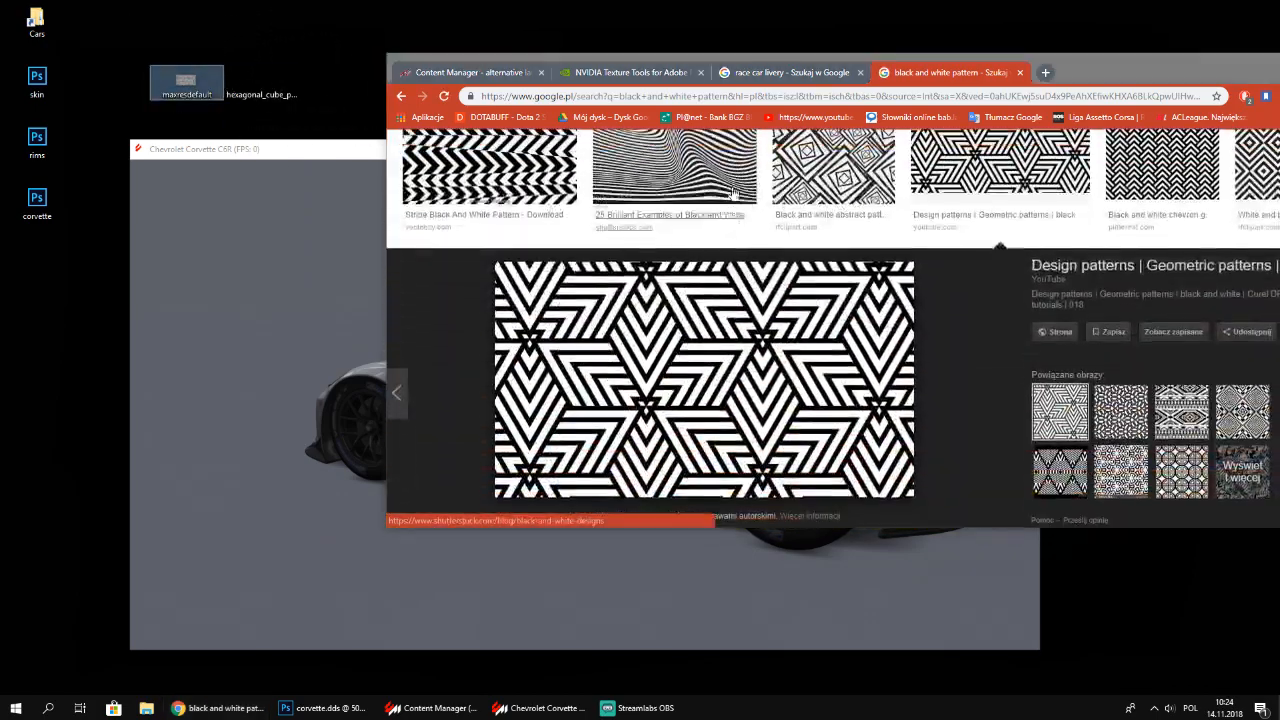
Examine the race car livery results, previewing the Winding Road Racing Mazda, Byers Porsche and Compass360 Audi R8 designs for sponsor logo ideas
{"action": "left_click", "coordinate": [760, 73]}
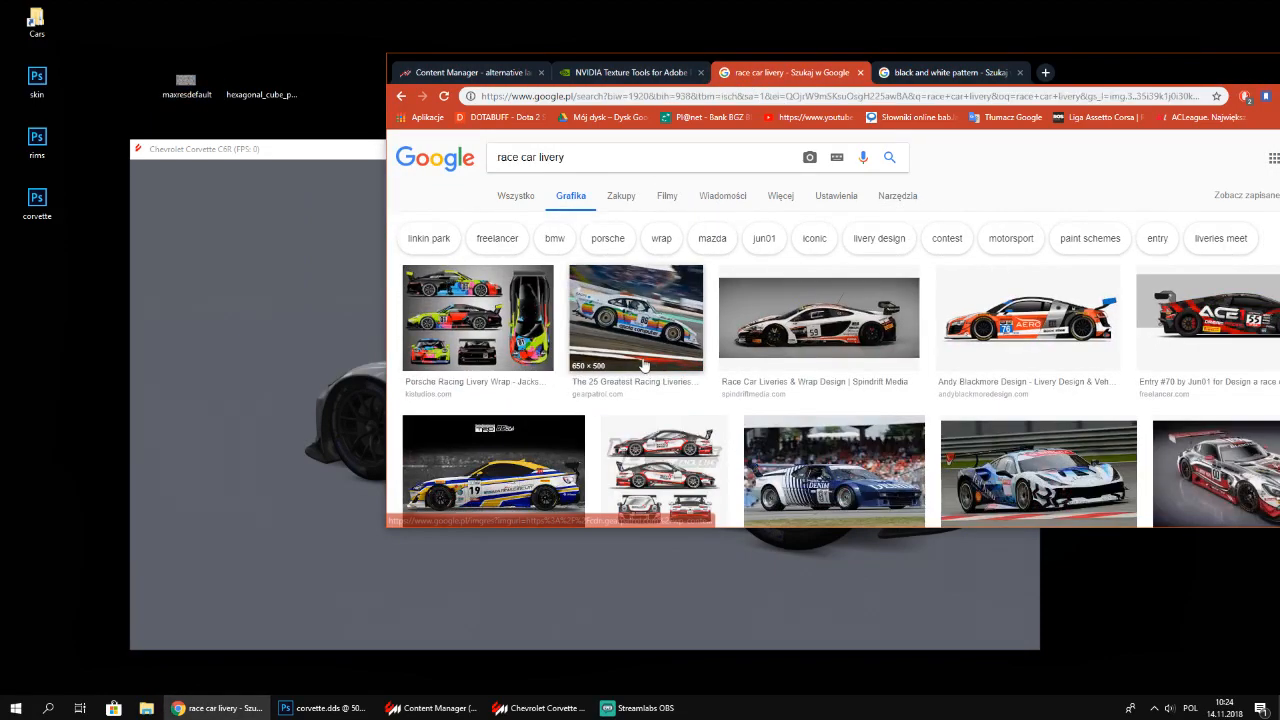
{"action": "scroll", "coordinate": [643, 365], "scroll_direction": "down", "scroll_amount": 10}
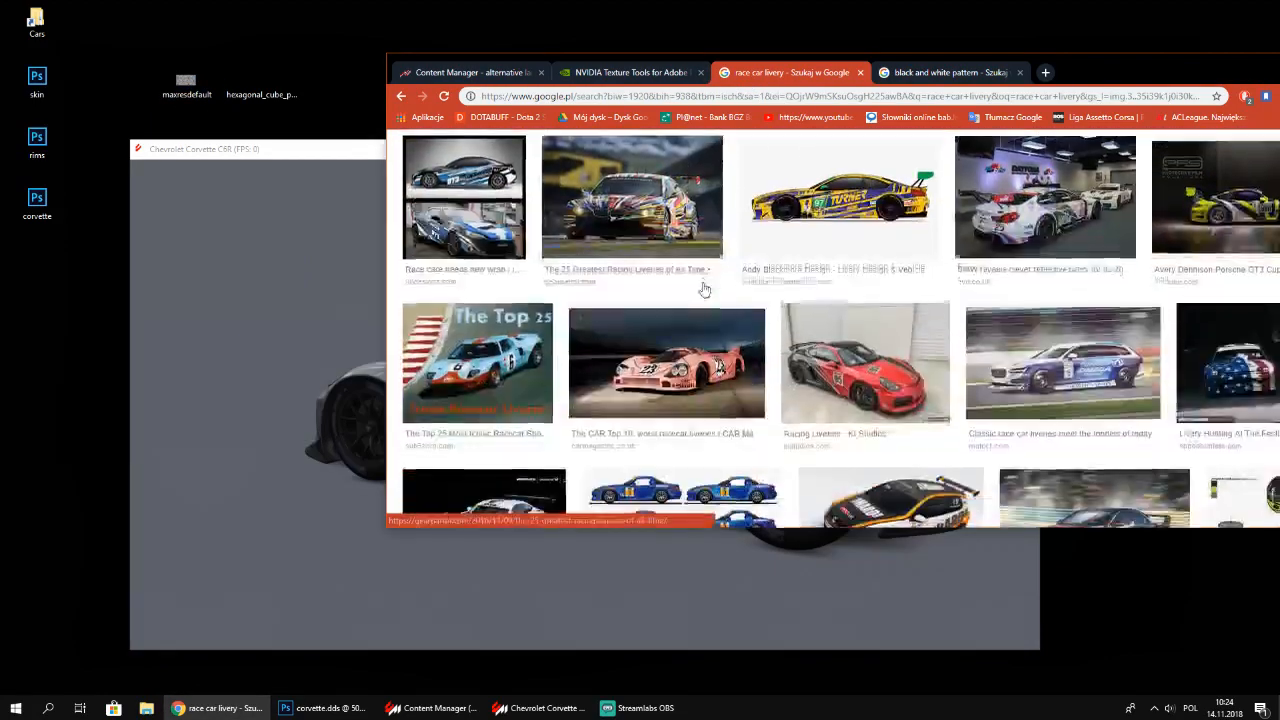
{"action": "left_click", "coordinate": [705, 290]}
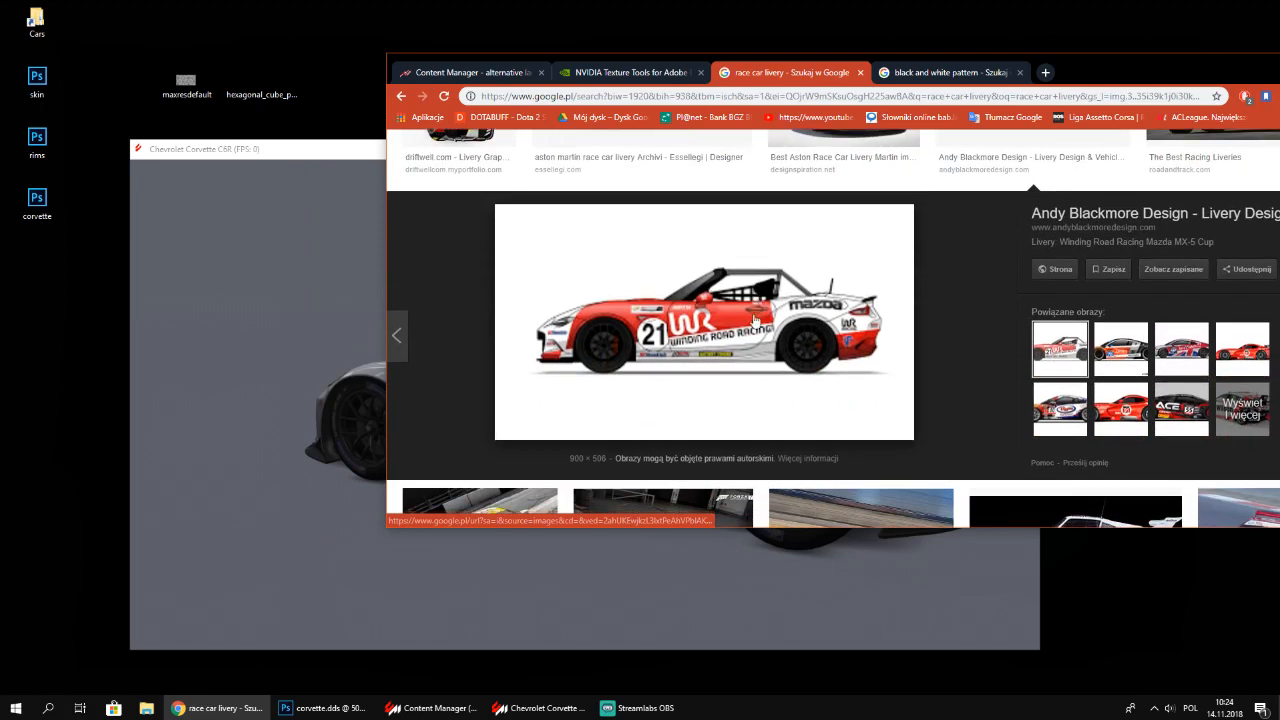
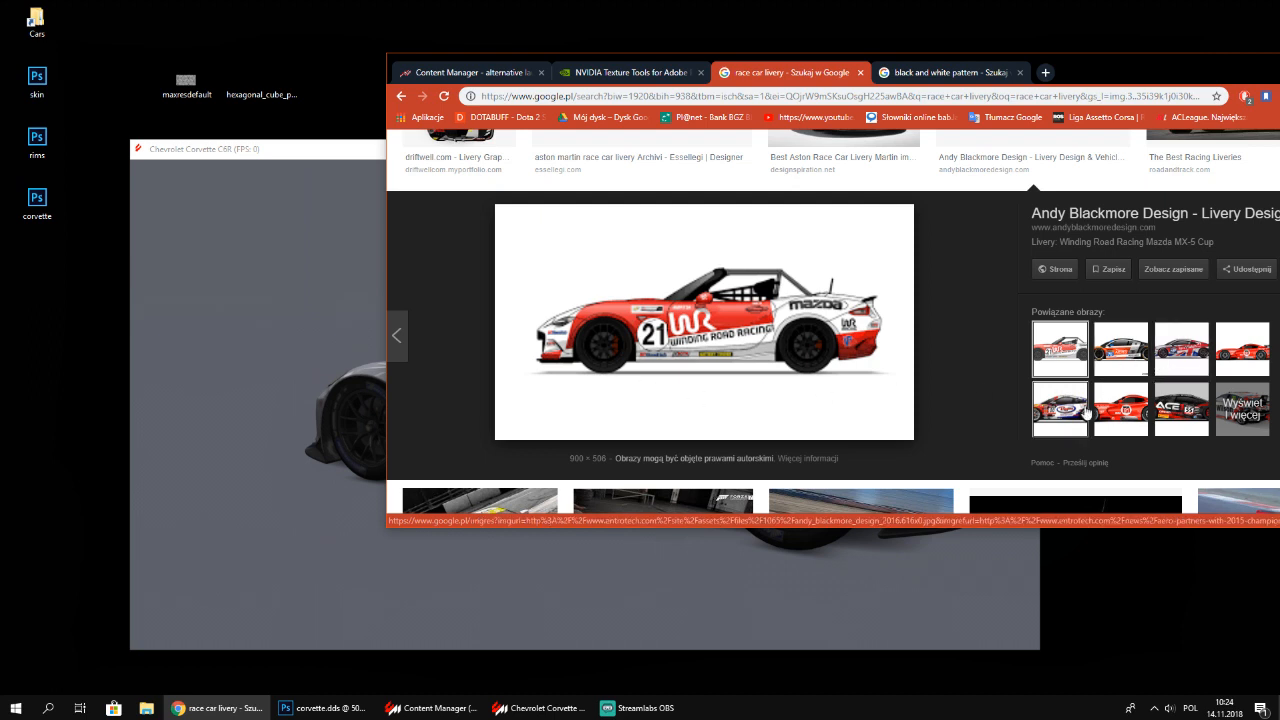
{"action": "left_click", "coordinate": [1040, 407]}
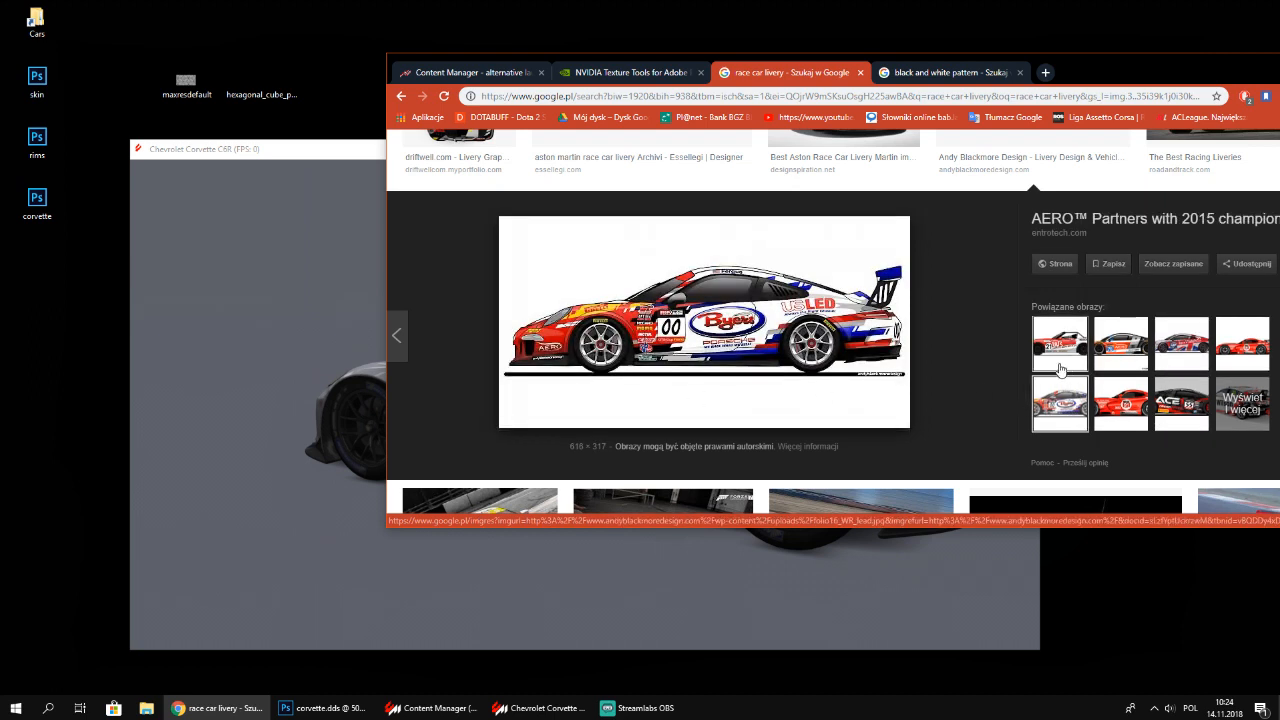
{"action": "left_click", "coordinate": [1128, 360]}
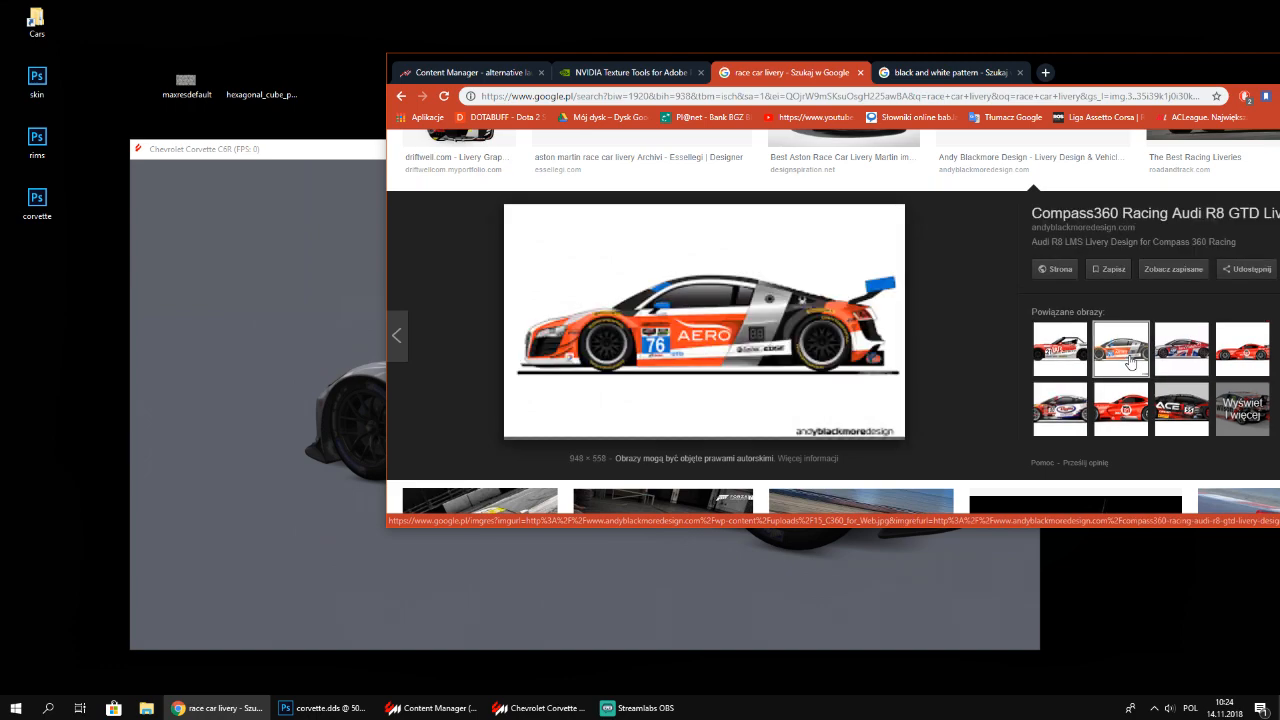
{"action": "scroll", "coordinate": [920, 363], "scroll_direction": "up", "scroll_amount": 15}
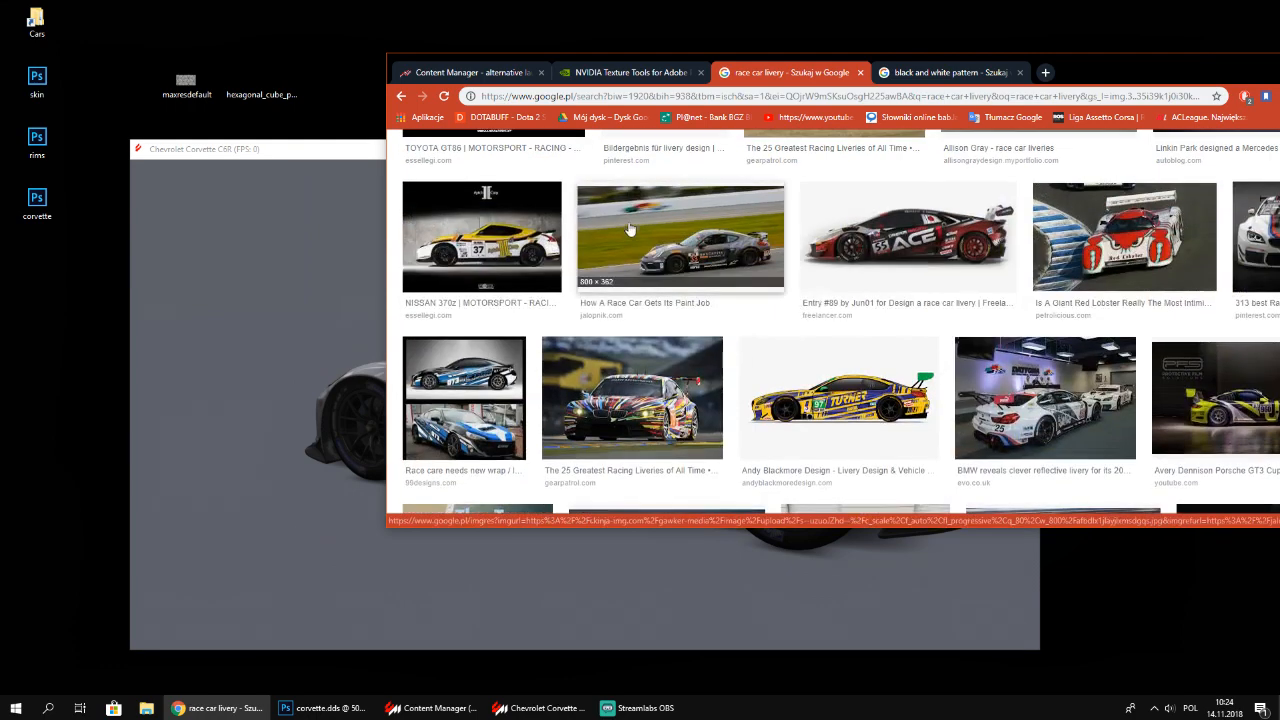
{"action": "scroll", "coordinate": [633, 232], "scroll_direction": "up", "scroll_amount": 1}
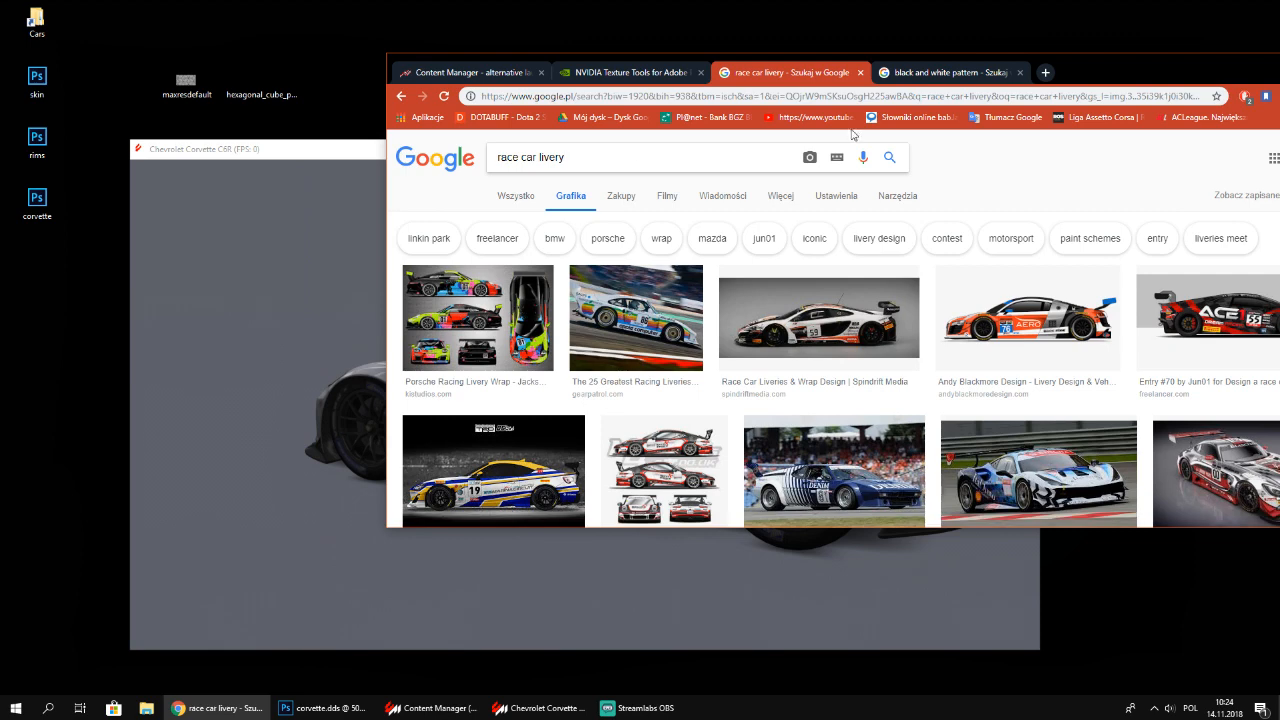
Replace the black and white pattern image search with a search for "intel logo"
{"action": "left_click", "coordinate": [925, 72]}
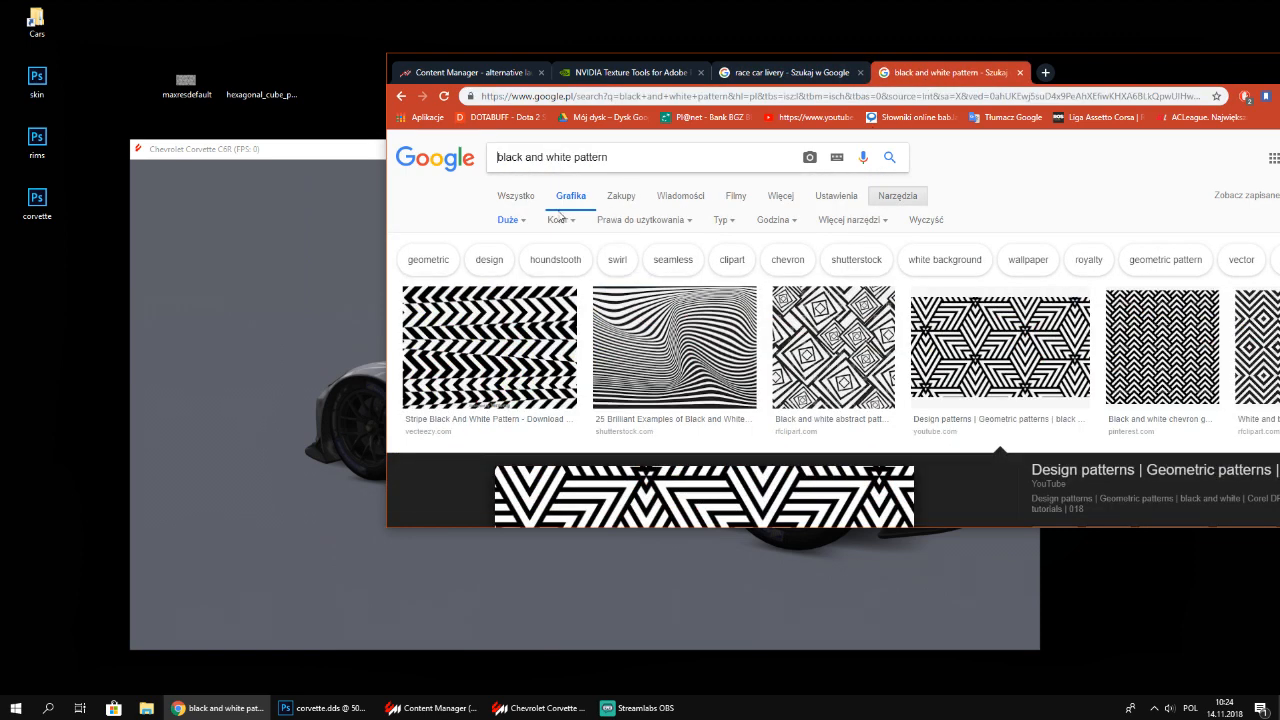
{"action": "triple_click", "coordinate": [642, 156]}
{"action": "key", "text": "BackSpace"}
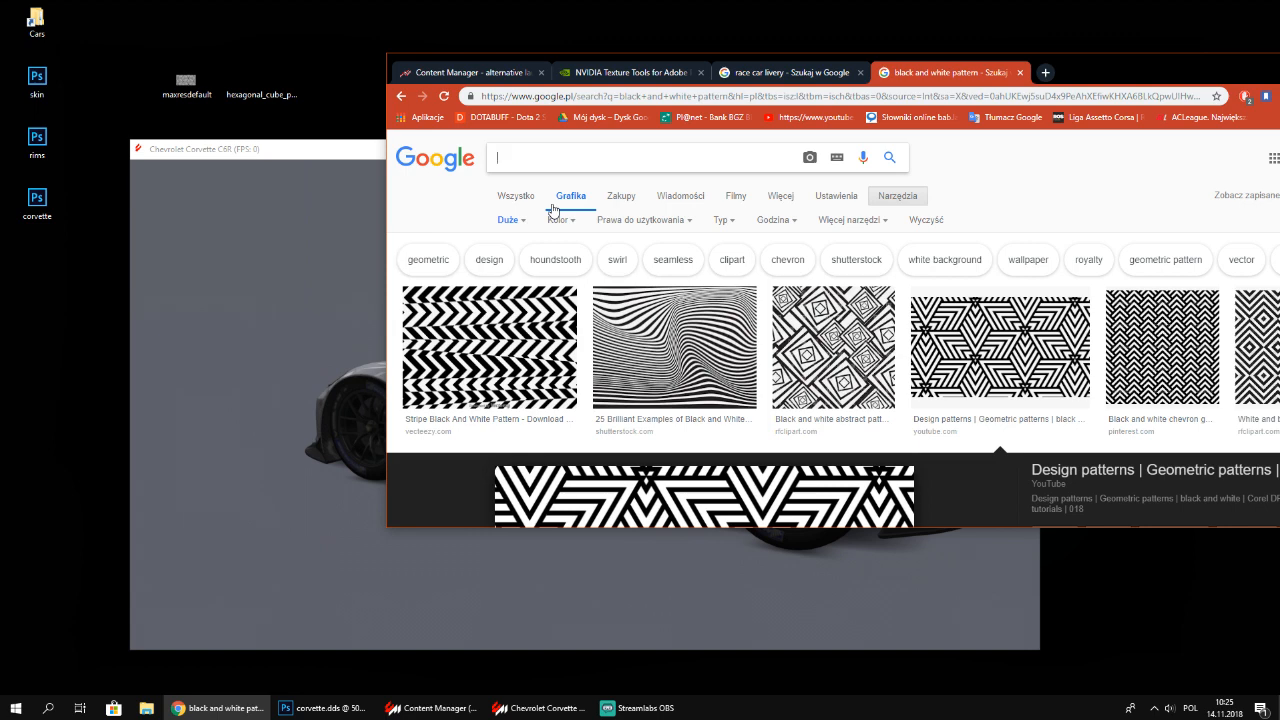
{"action": "type", "text": "intel"}
{"action": "key", "text": "Return"}
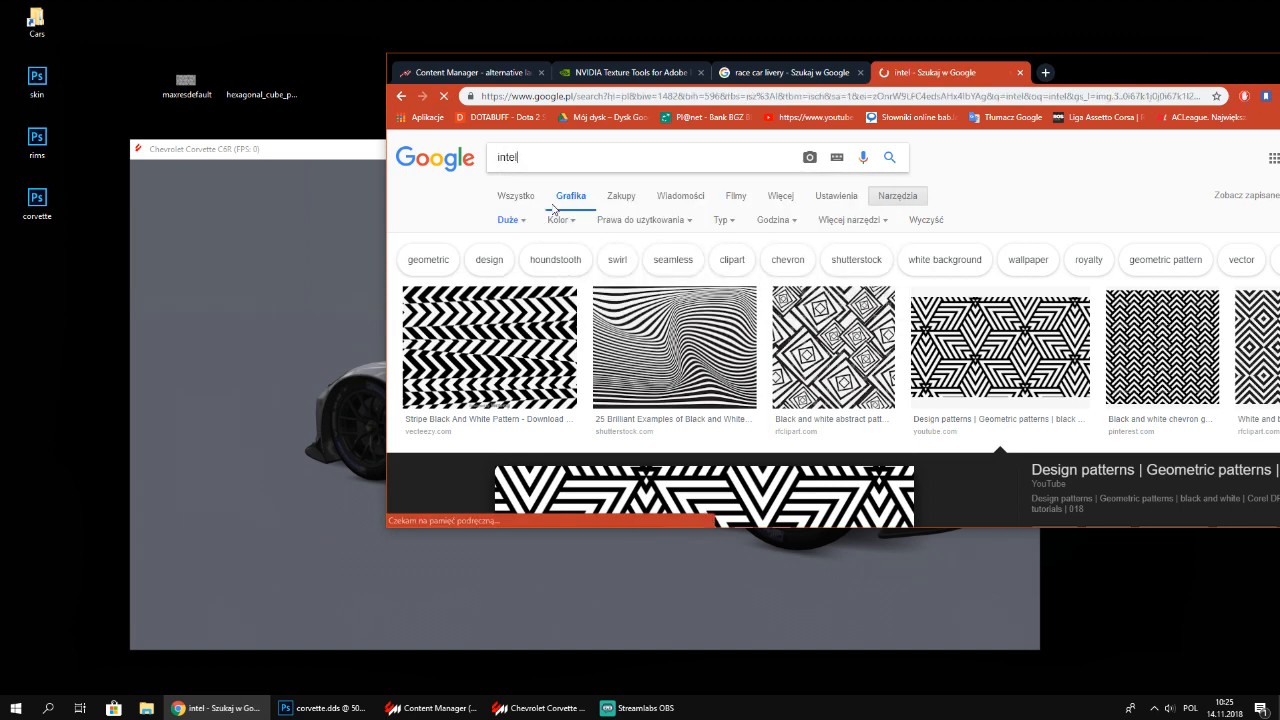
{"action": "left_click", "coordinate": [898, 195]}
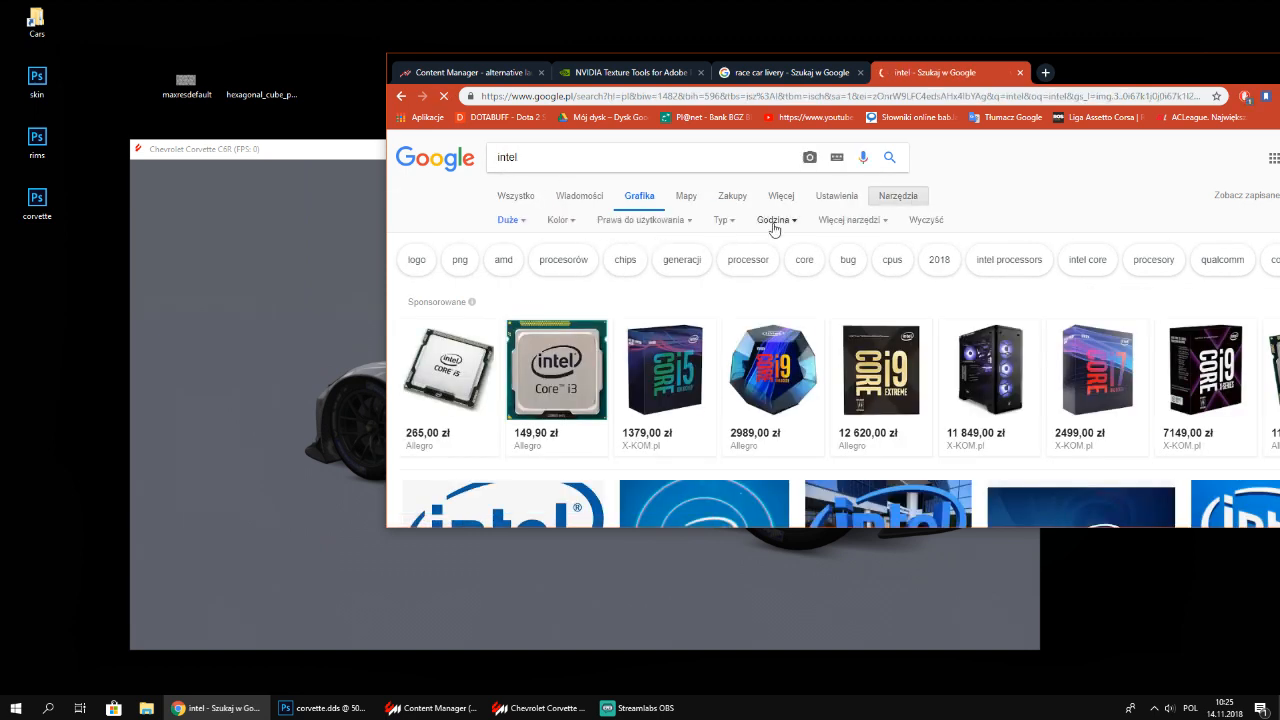
{"action": "left_click", "coordinate": [560, 220]}
{"action": "left_click", "coordinate": [547, 167]}
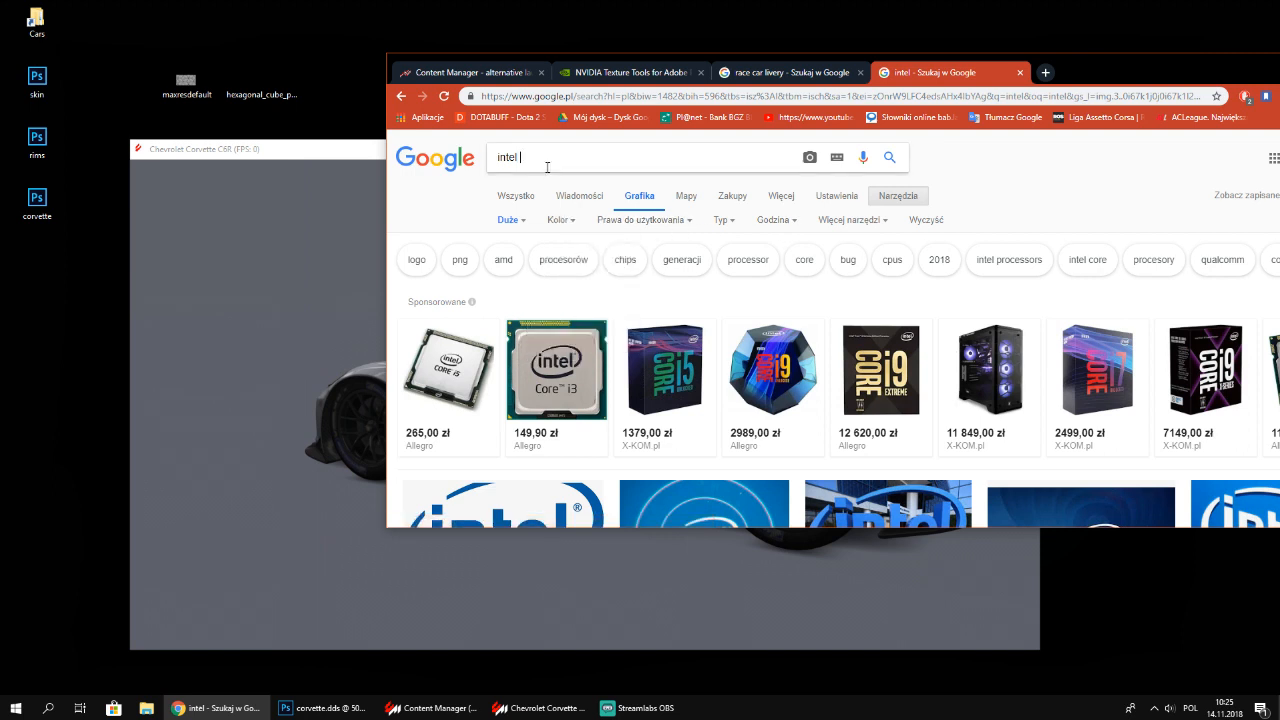
{"action": "type", "text": "logo"}
{"action": "key", "text": "Return"}
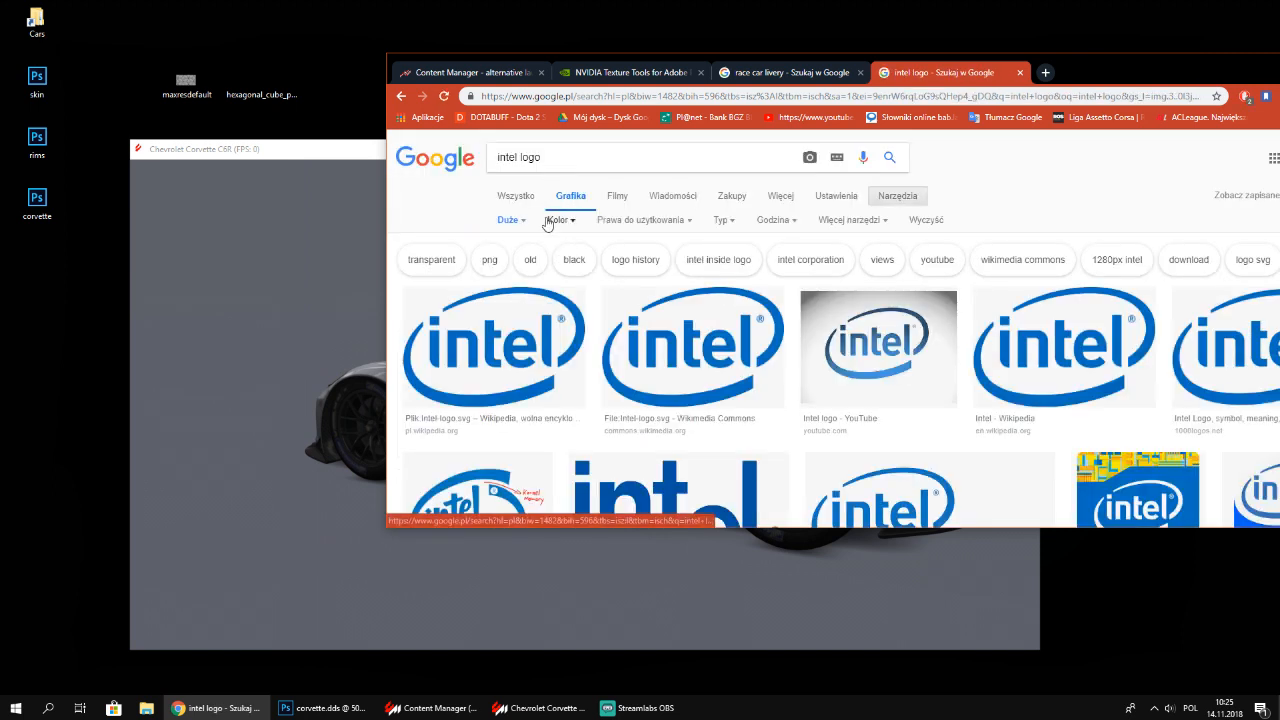
Restrict the Intel logo results to transparent images (Przezroczyste) and save the Wikimedia Commons Intel logo to the desktop
{"action": "left_click", "coordinate": [547, 220]}
{"action": "left_click", "coordinate": [588, 300]}
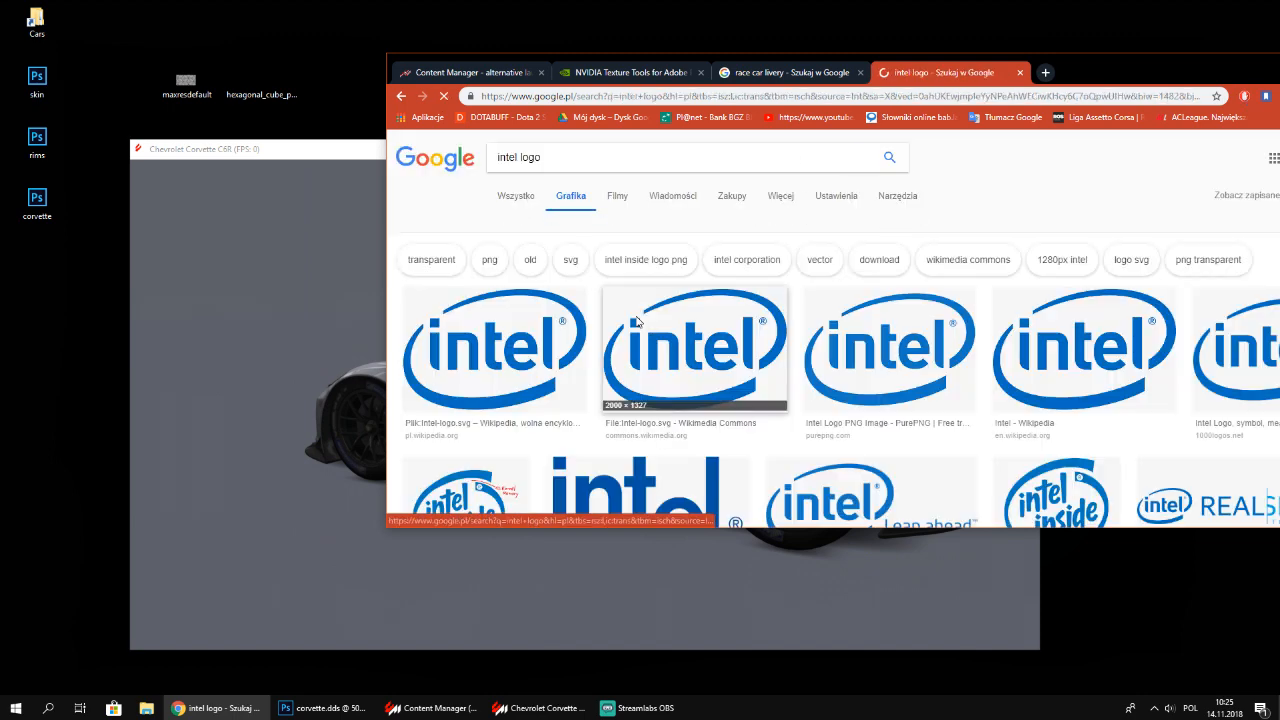
{"action": "left_click", "coordinate": [718, 354]}
{"action": "left_click_drag", "start_coordinate": [744, 334], "coordinate": [264, 42]}
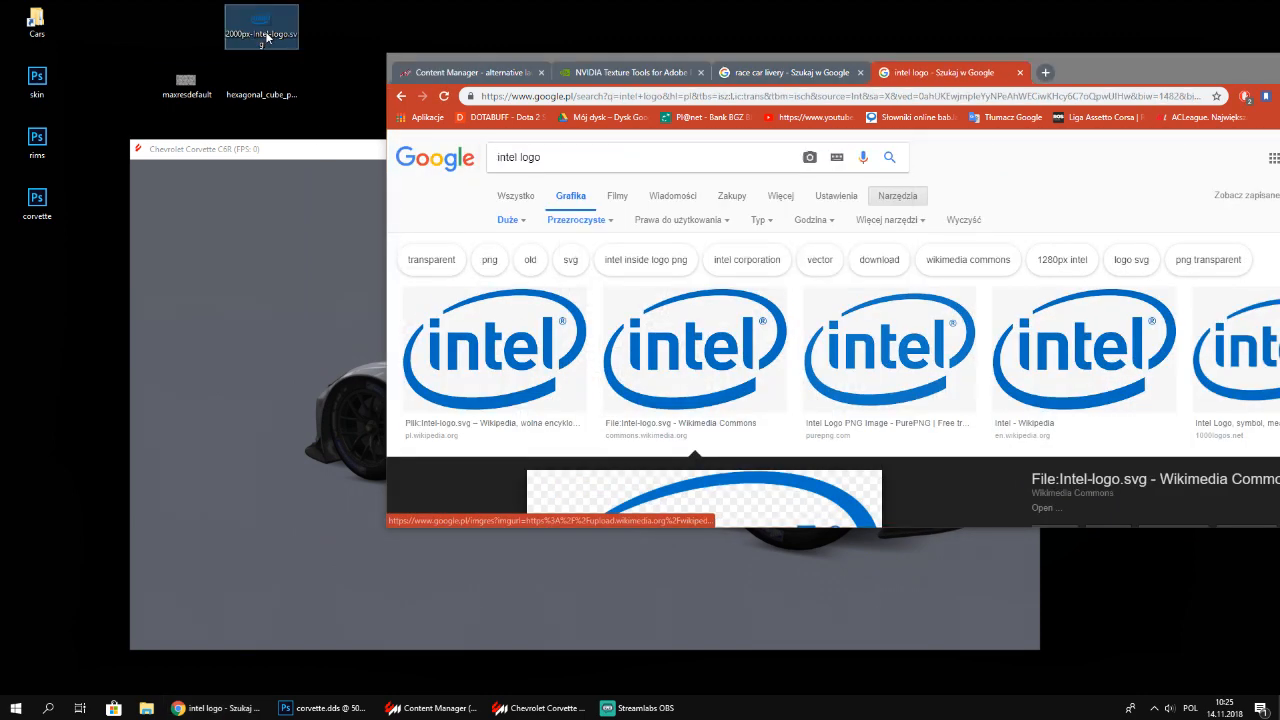
Search the images for "android logo" and save the 2000 px Wikimedia Commons Android robot to the desktop
{"action": "scroll", "coordinate": [1010, 344], "scroll_direction": "up", "scroll_amount": 2}
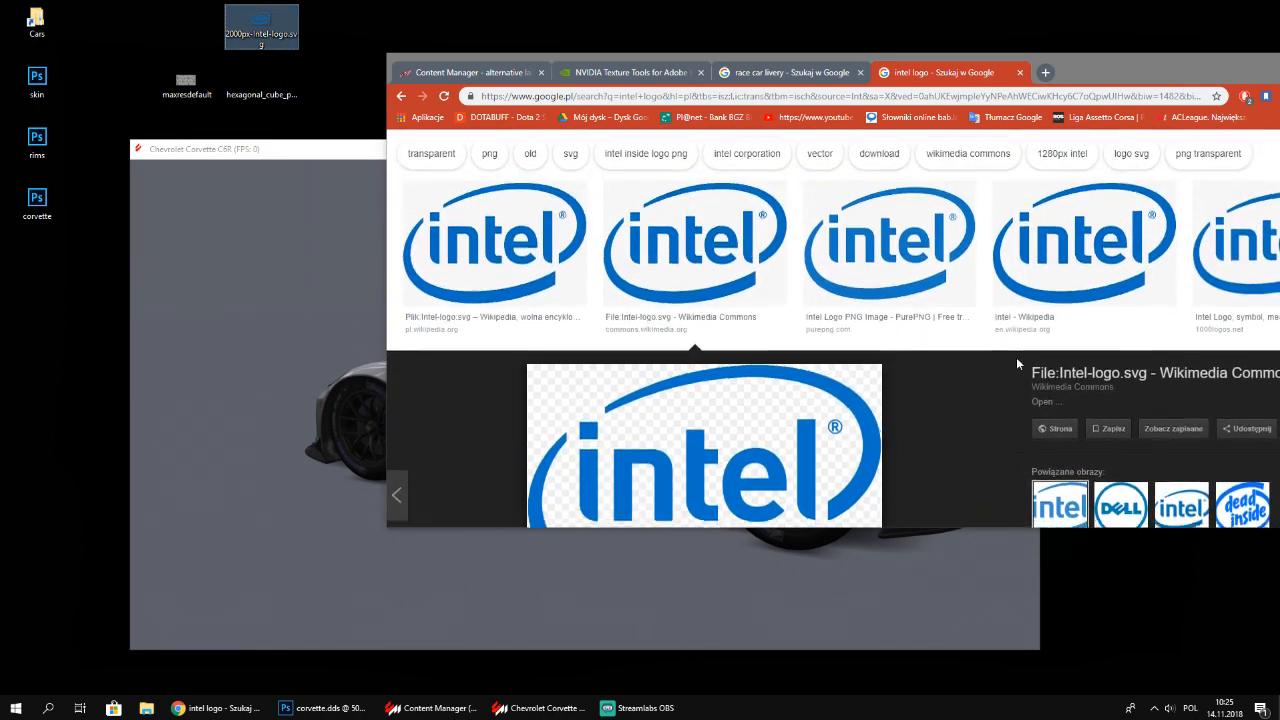
{"action": "scroll", "coordinate": [1016, 360], "scroll_direction": "down", "scroll_amount": 6}
{"action": "scroll", "coordinate": [1005, 420], "scroll_direction": "down", "scroll_amount": 3}
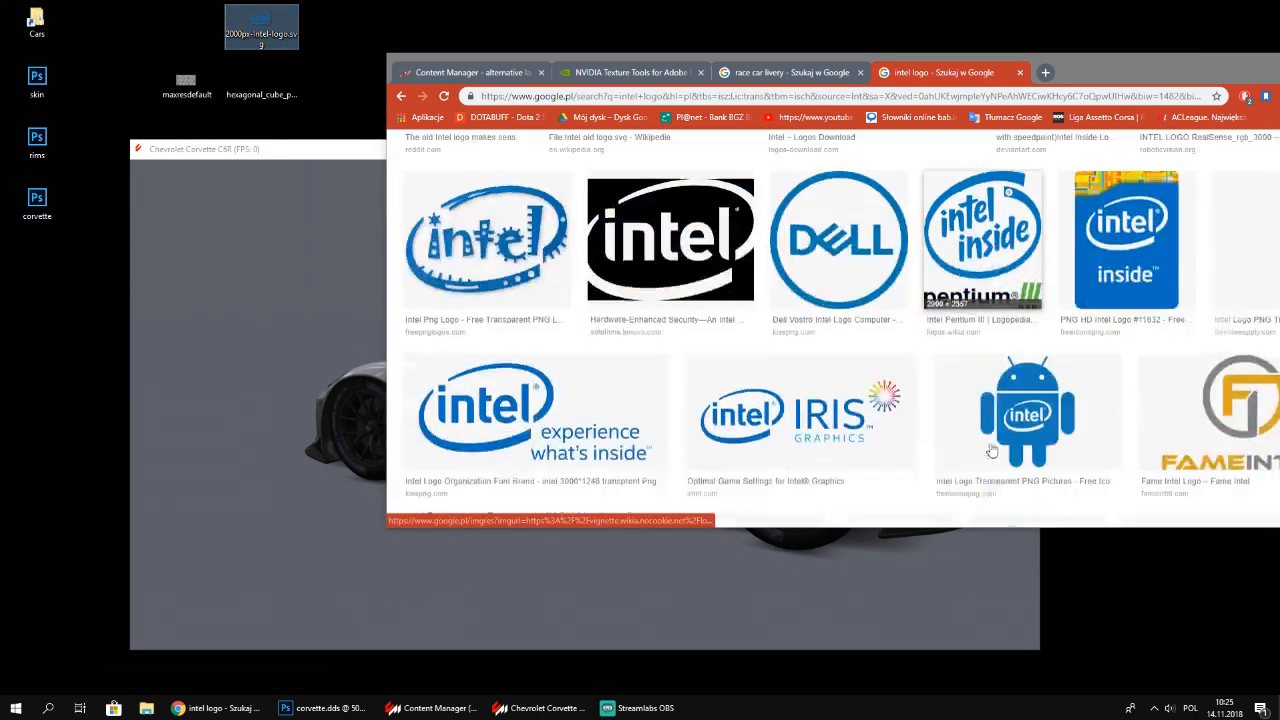
{"action": "scroll", "coordinate": [990, 451], "scroll_direction": "up", "scroll_amount": 8}
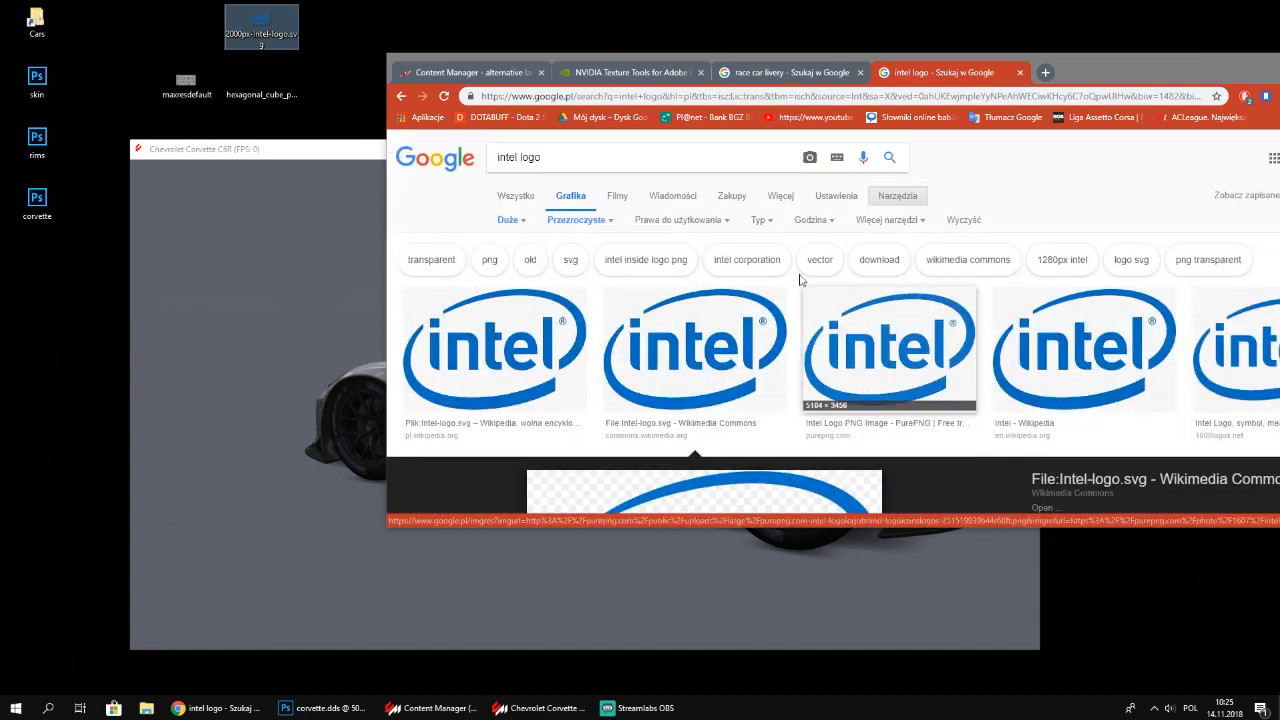
{"action": "left_click_drag", "start_coordinate": [541, 158], "coordinate": [518, 163]}
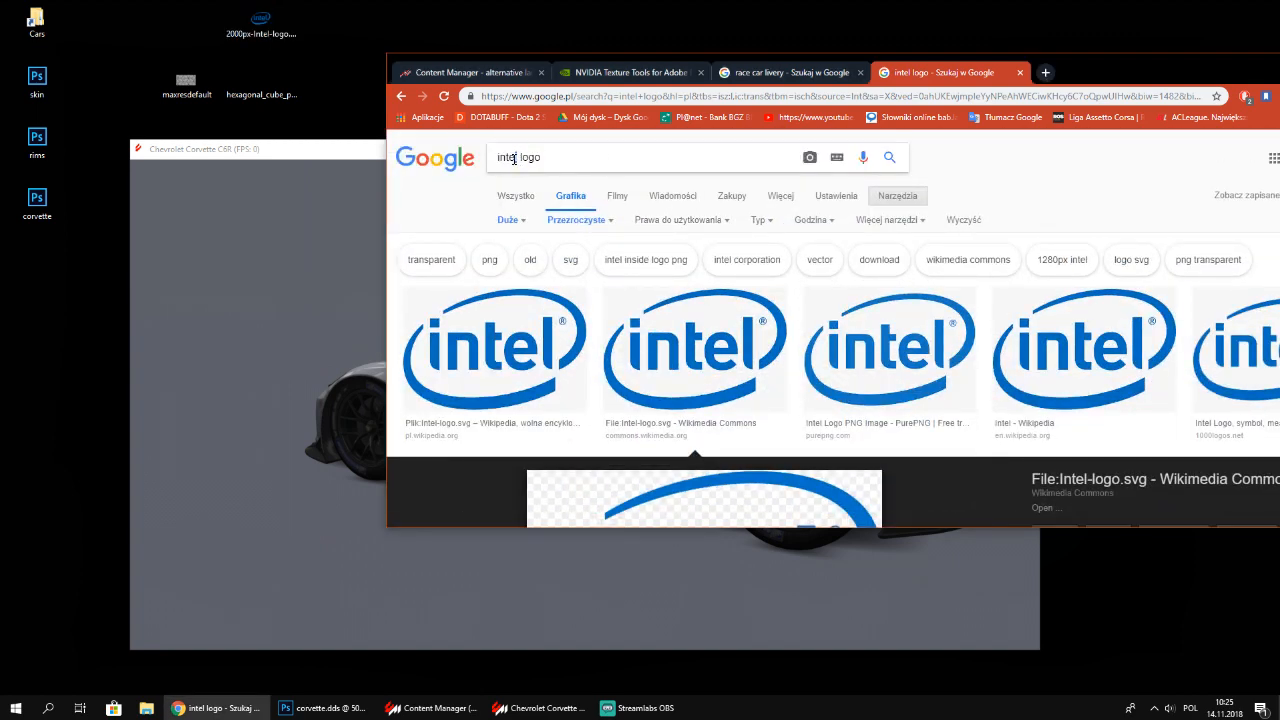
{"action": "type", "text": "android"}
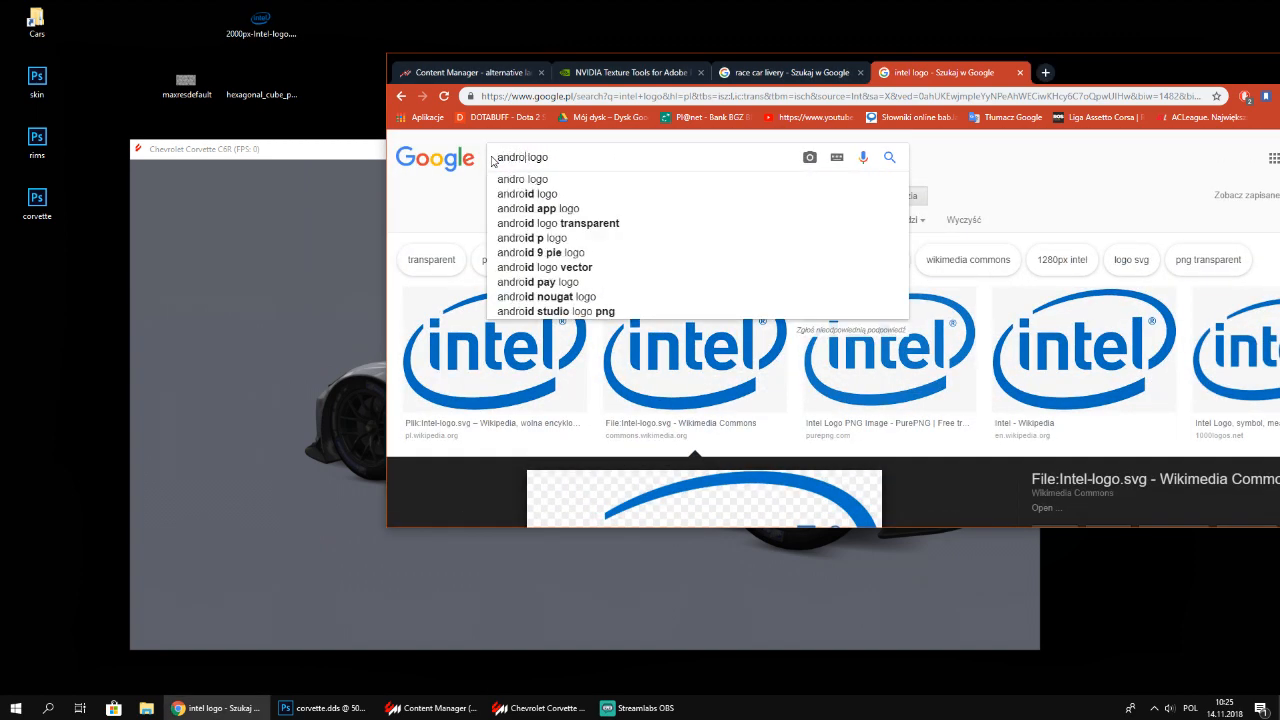
{"action": "key", "text": "Return"}
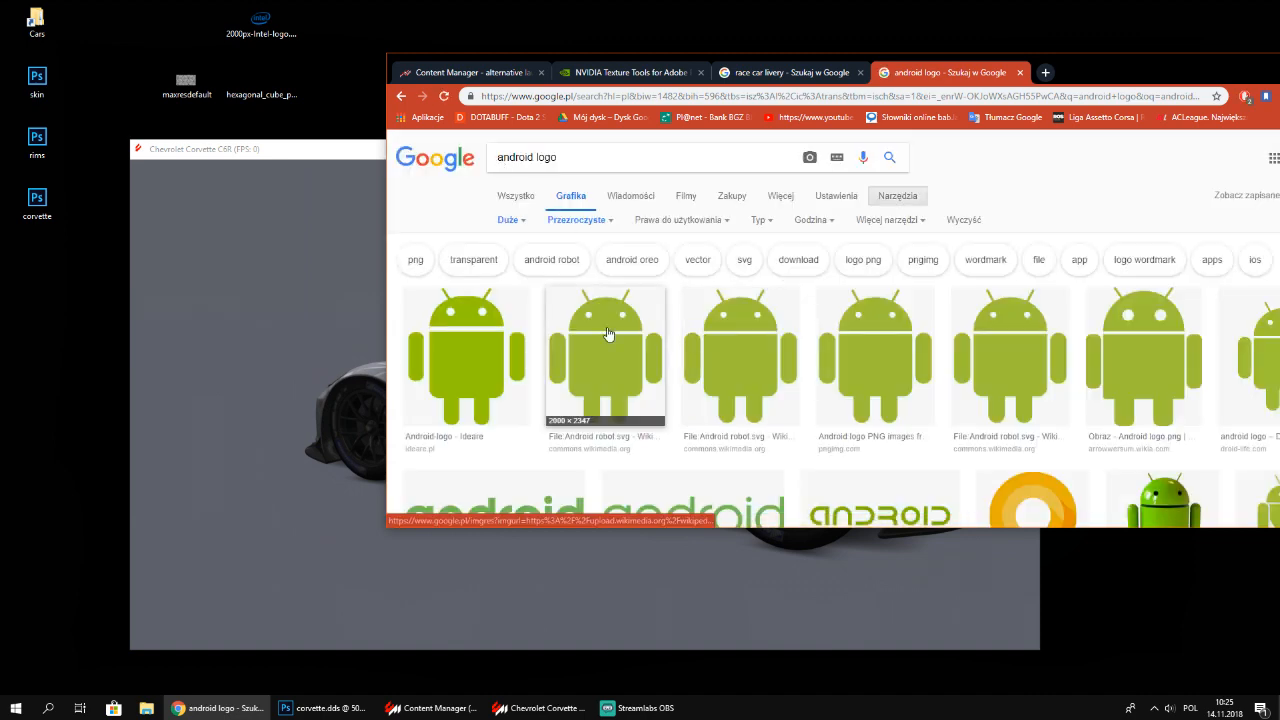
{"action": "left_click", "coordinate": [650, 407]}
{"action": "left_click_drag", "start_coordinate": [734, 366], "coordinate": [186, 28]}
{"action": "scroll", "coordinate": [584, 182], "scroll_direction": "up", "scroll_amount": 2}
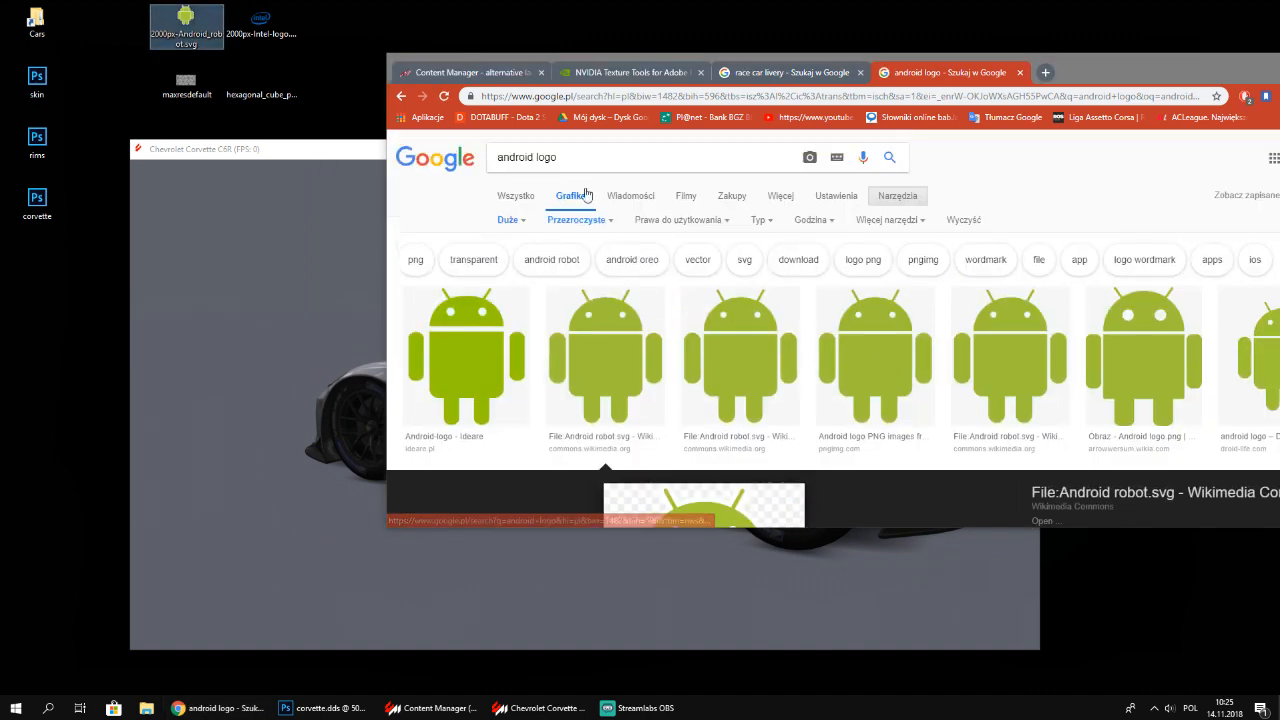
Search the images for "garmin logo" and save the Wikimedia Commons Garmin logo with the blue triangle to the desktop
{"action": "double_click", "coordinate": [505, 157]}
{"action": "type", "text": "garmin"}
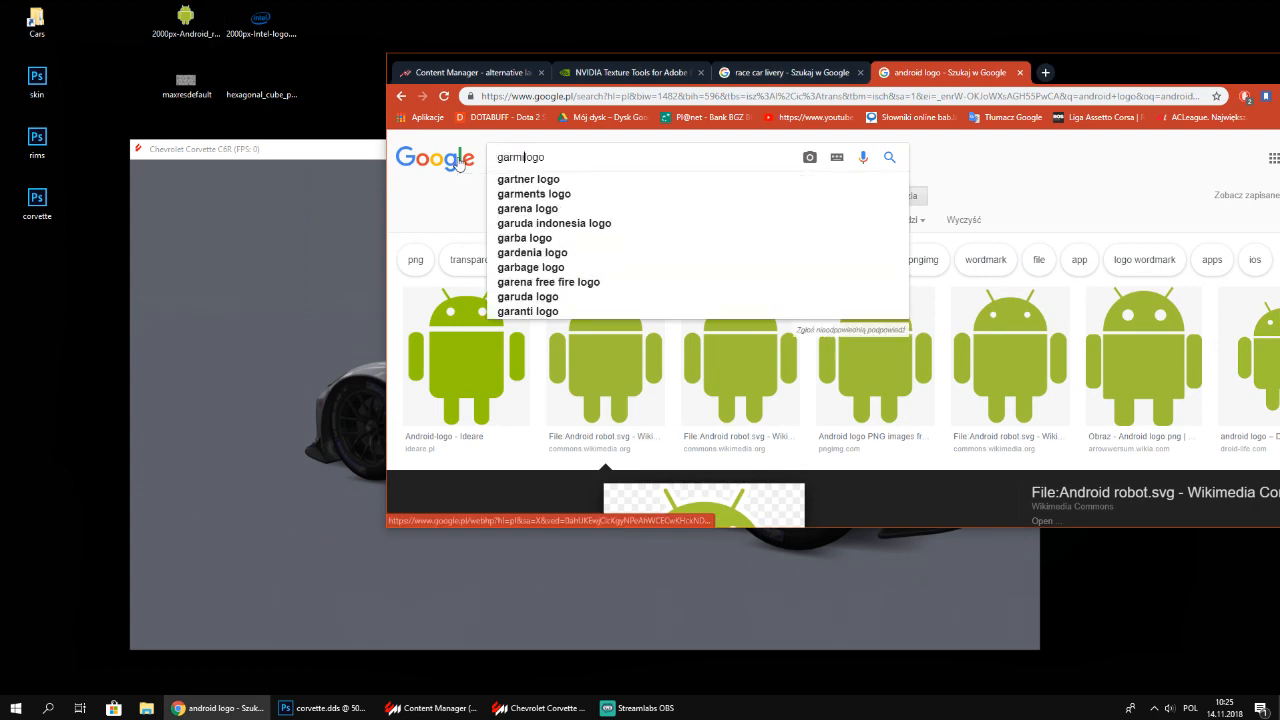
{"action": "key", "text": "Return"}
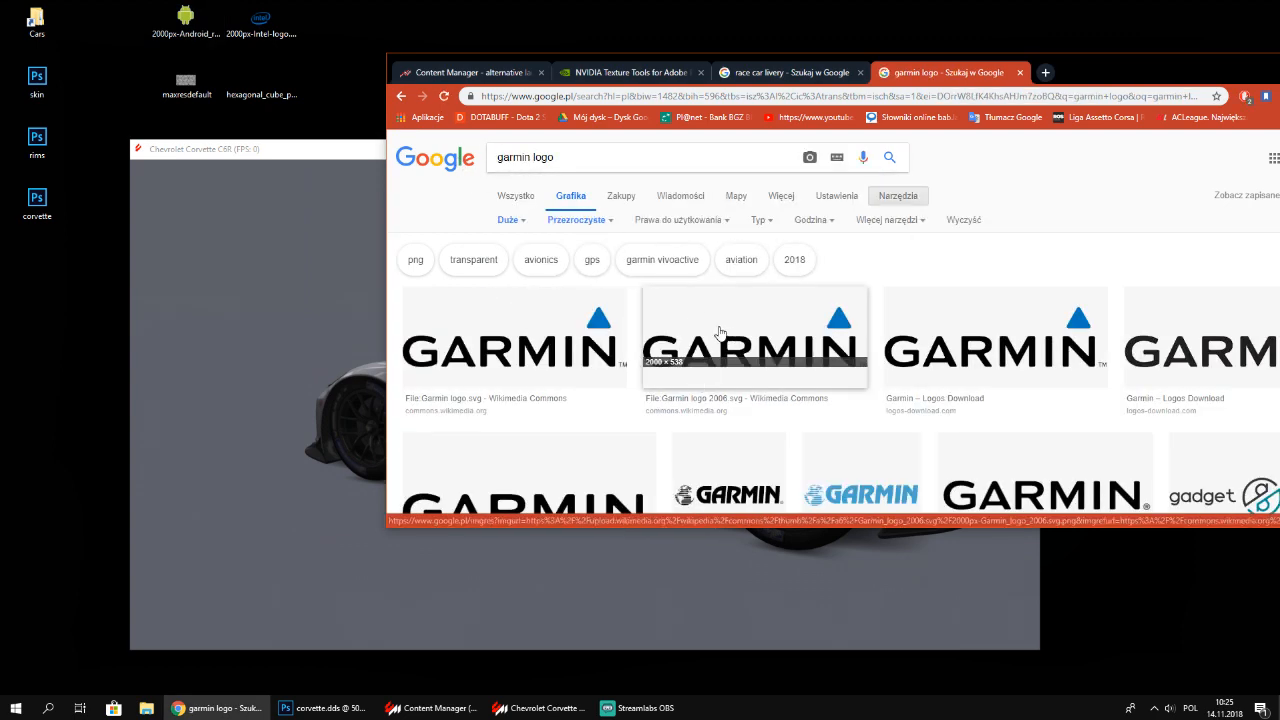
{"action": "left_click", "coordinate": [583, 337]}
{"action": "left_click_drag", "start_coordinate": [743, 383], "coordinate": [220, 106]}
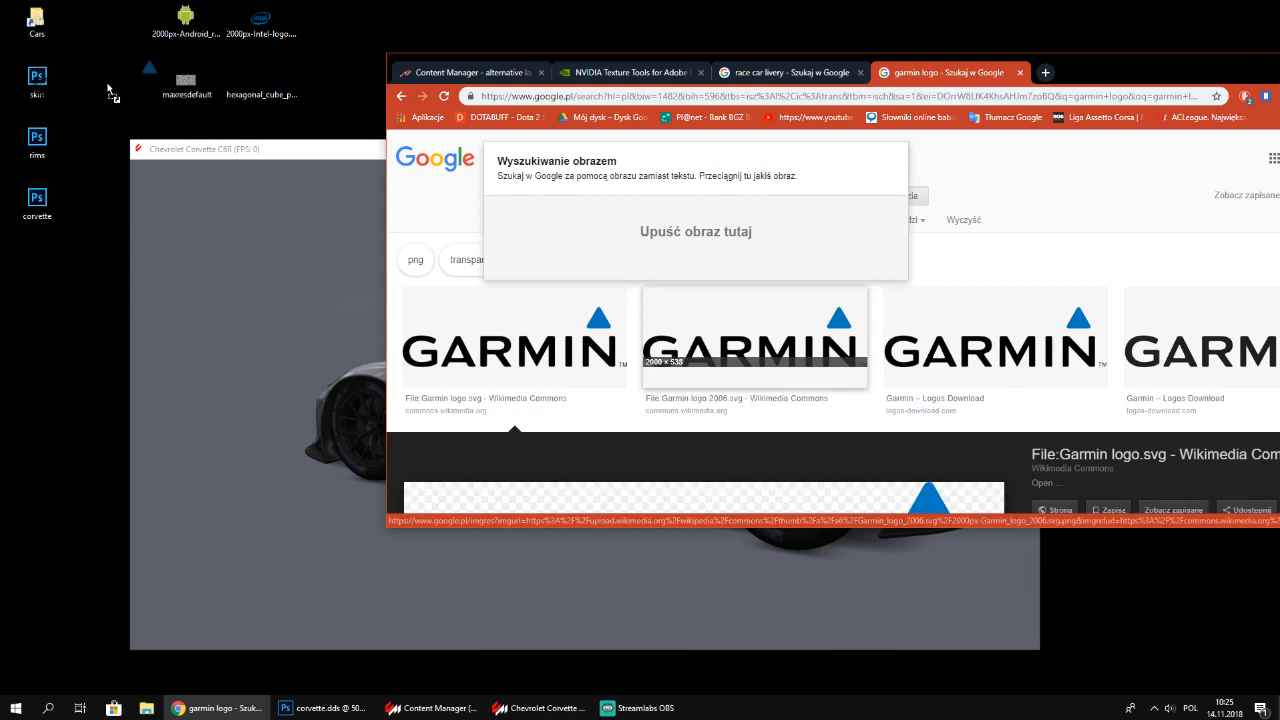
{"action": "left_click_drag", "start_coordinate": [110, 90], "coordinate": [112, 92]}
Browse the remaining Garmin logos, and change the image search to "puma logo"
{"action": "scroll", "coordinate": [795, 306], "scroll_direction": "down", "scroll_amount": 6}
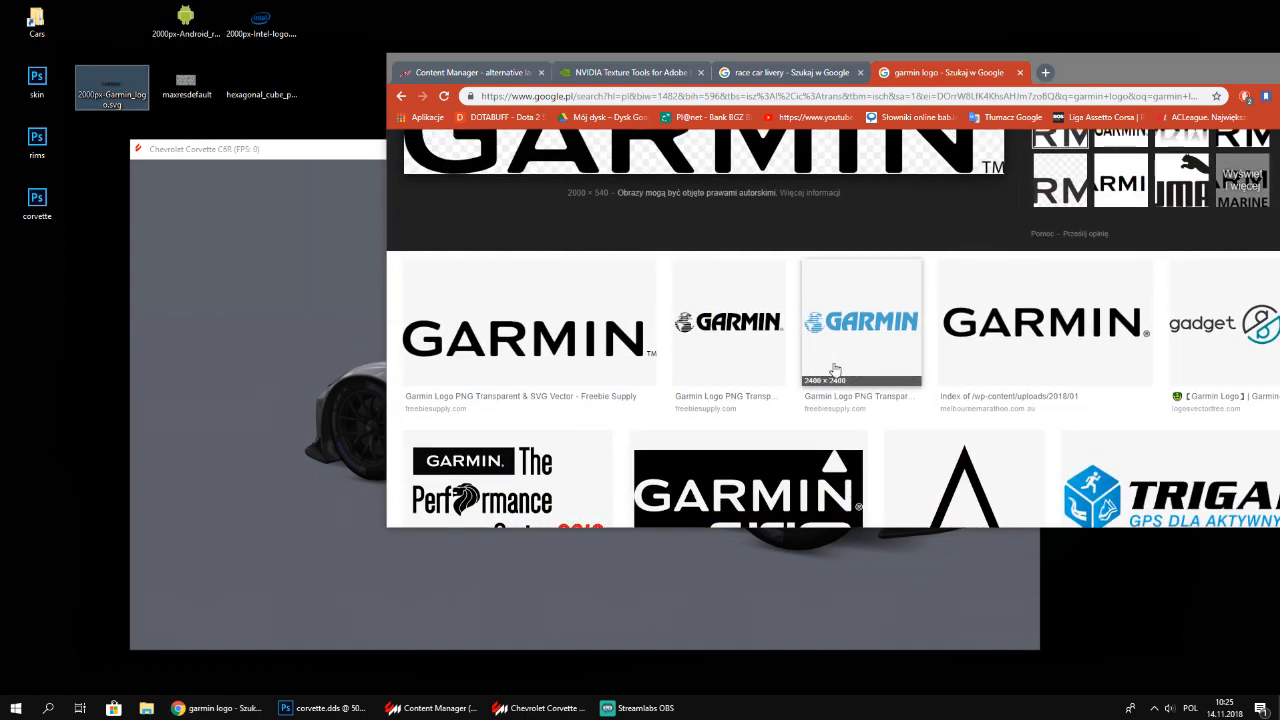
{"action": "scroll", "coordinate": [835, 370], "scroll_direction": "up", "scroll_amount": 6}
{"action": "double_click", "coordinate": [513, 157]}
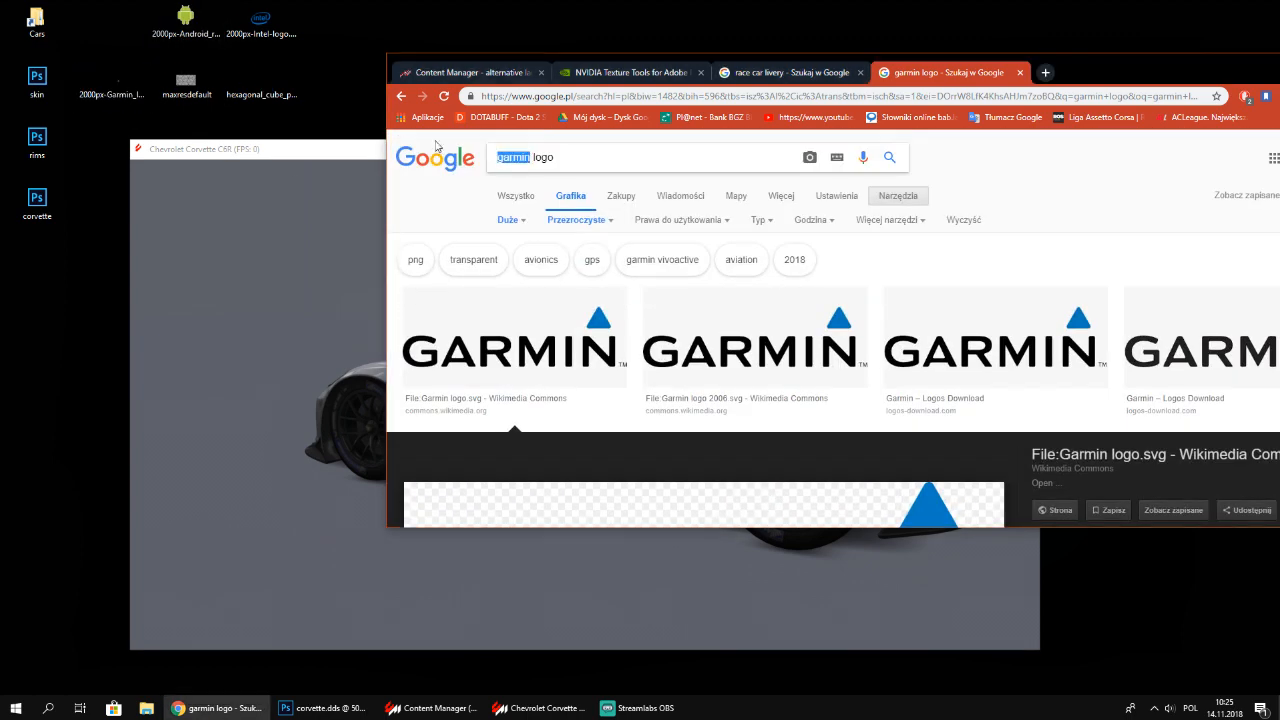
{"action": "type", "text": "puma"}
{"action": "key", "text": "Return"}
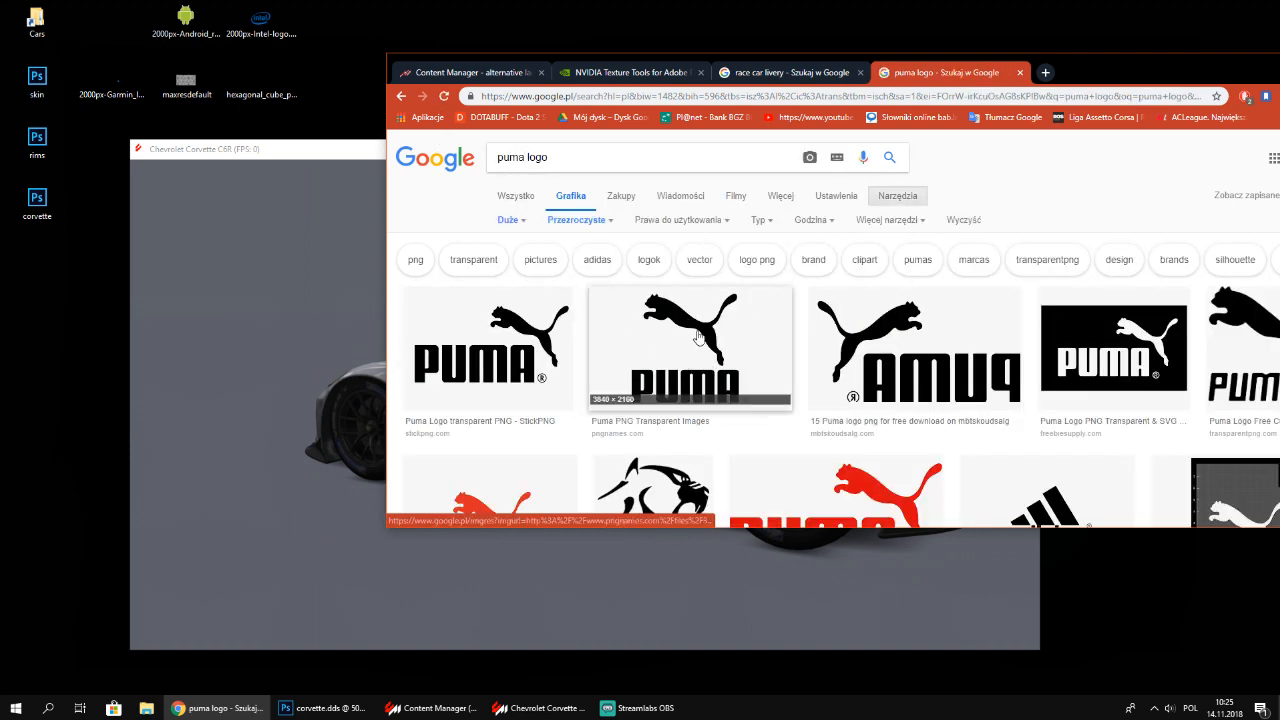
Save the full-size 1500 × 1200 StickPNG Puma logo to the desktop, discarding the small thumbnail version downloaded first
{"action": "left_click_drag", "start_coordinate": [700, 340], "coordinate": [410, 25]}
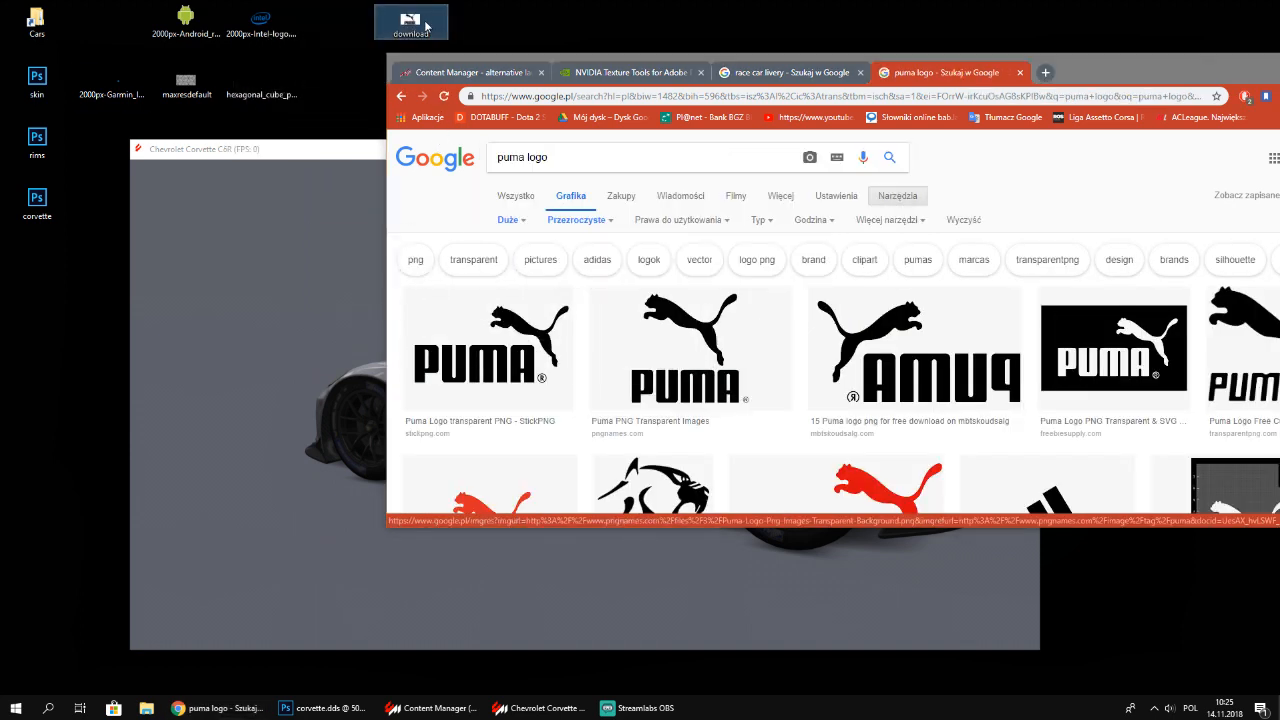
{"action": "key", "text": "Delete"}
{"action": "left_click", "coordinate": [510, 343]}
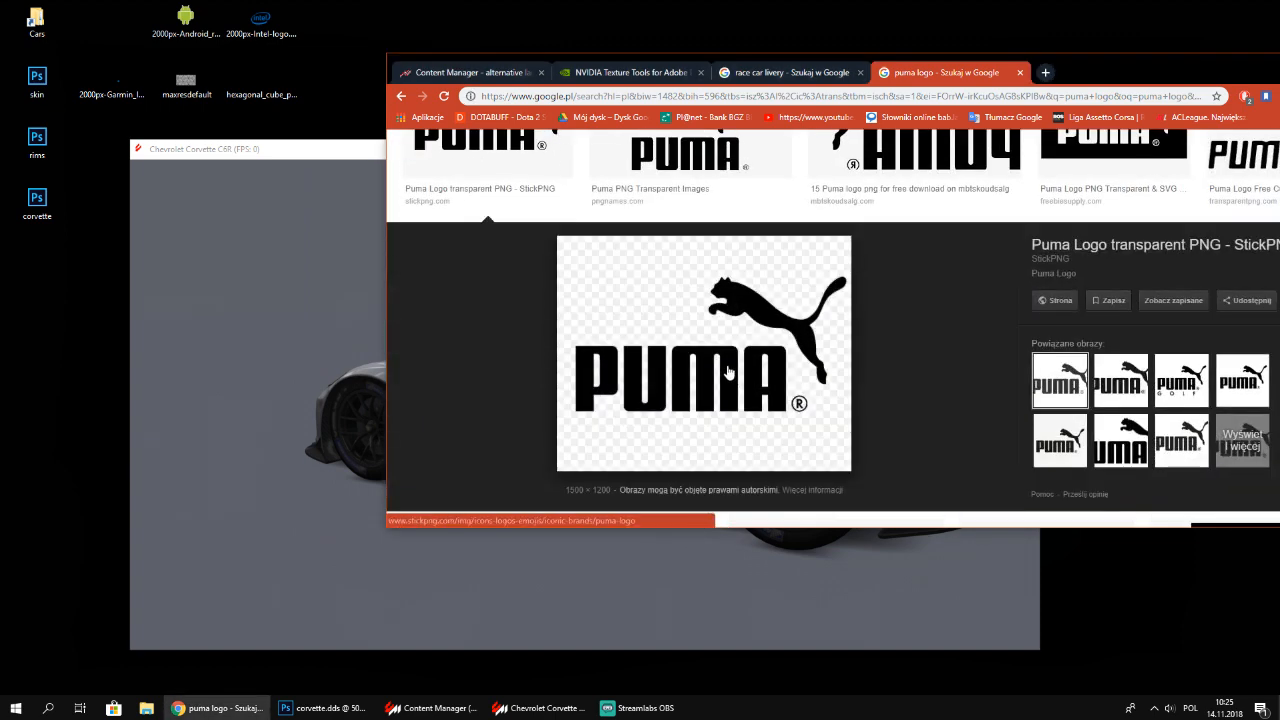
{"action": "left_click_drag", "start_coordinate": [723, 367], "coordinate": [342, 22]}
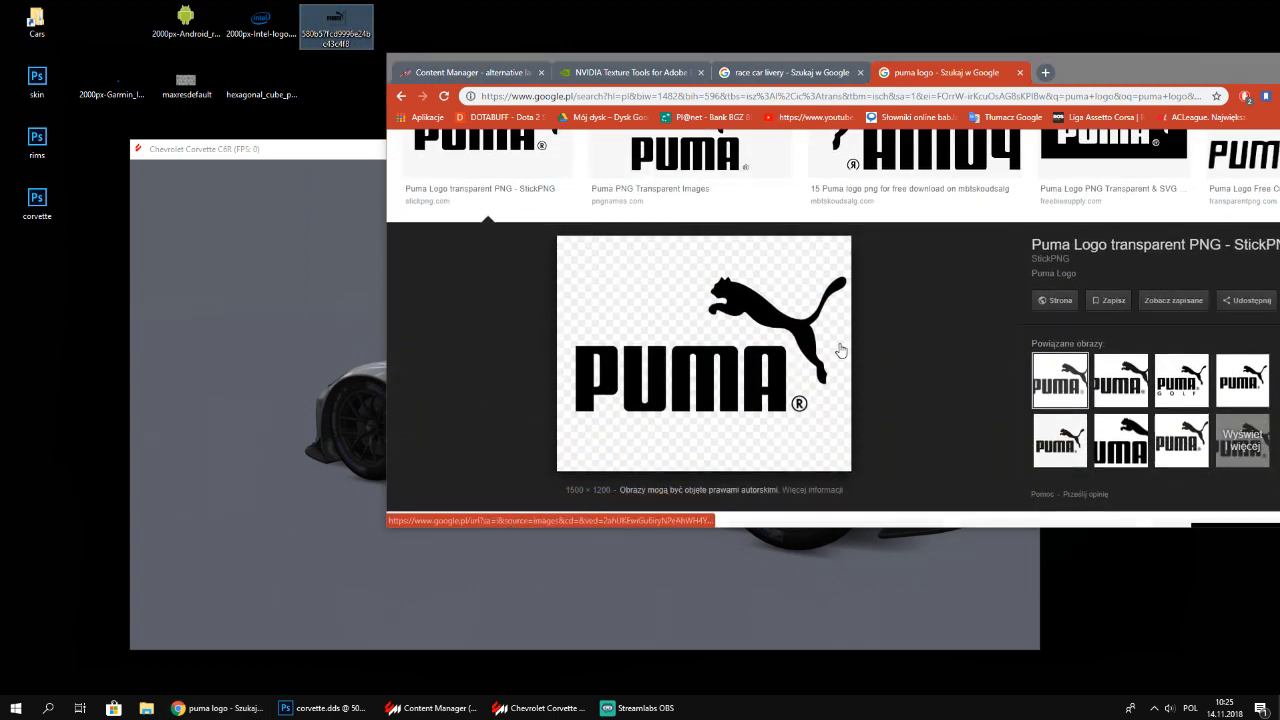
{"action": "scroll", "coordinate": [966, 260], "scroll_direction": "up", "scroll_amount": 2}
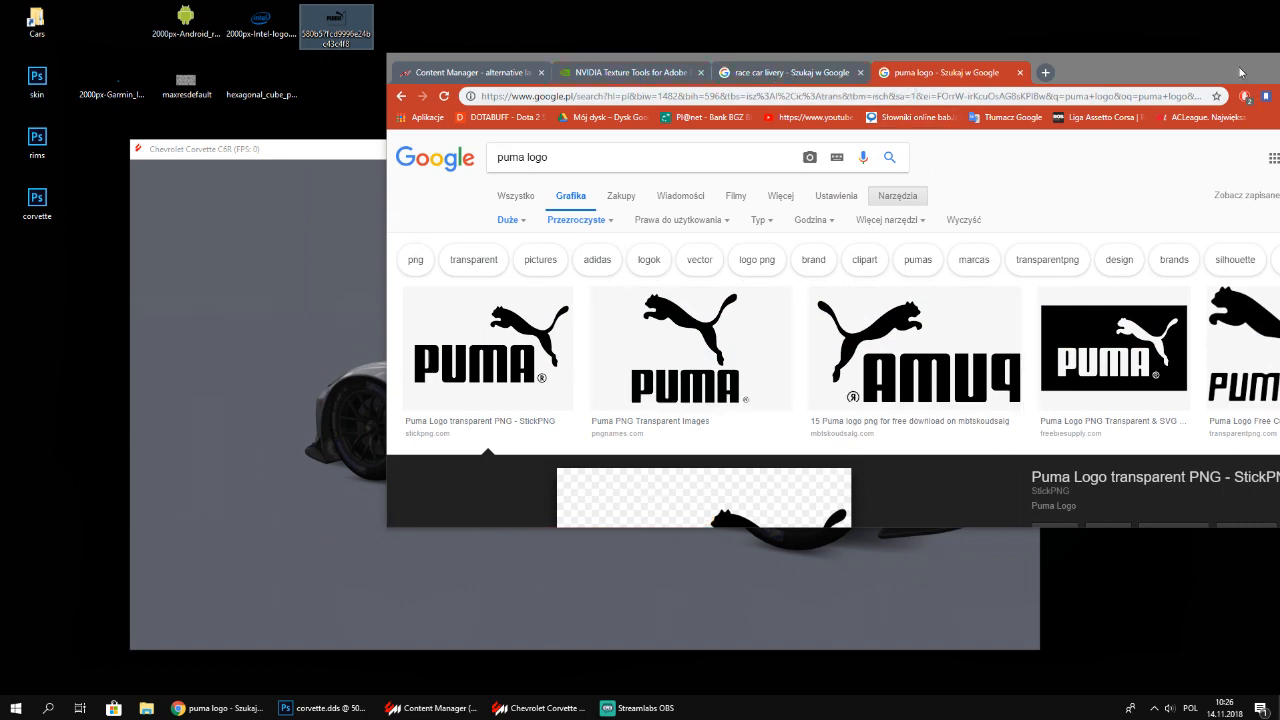
Minimize the browser, rotate the Corvette in the showroom preview to examine its side and front, and minimize the preview
{"action": "left_click_drag", "start_coordinate": [1272, 67], "coordinate": [1008, 117]}
{"action": "left_click", "coordinate": [1034, 118]}
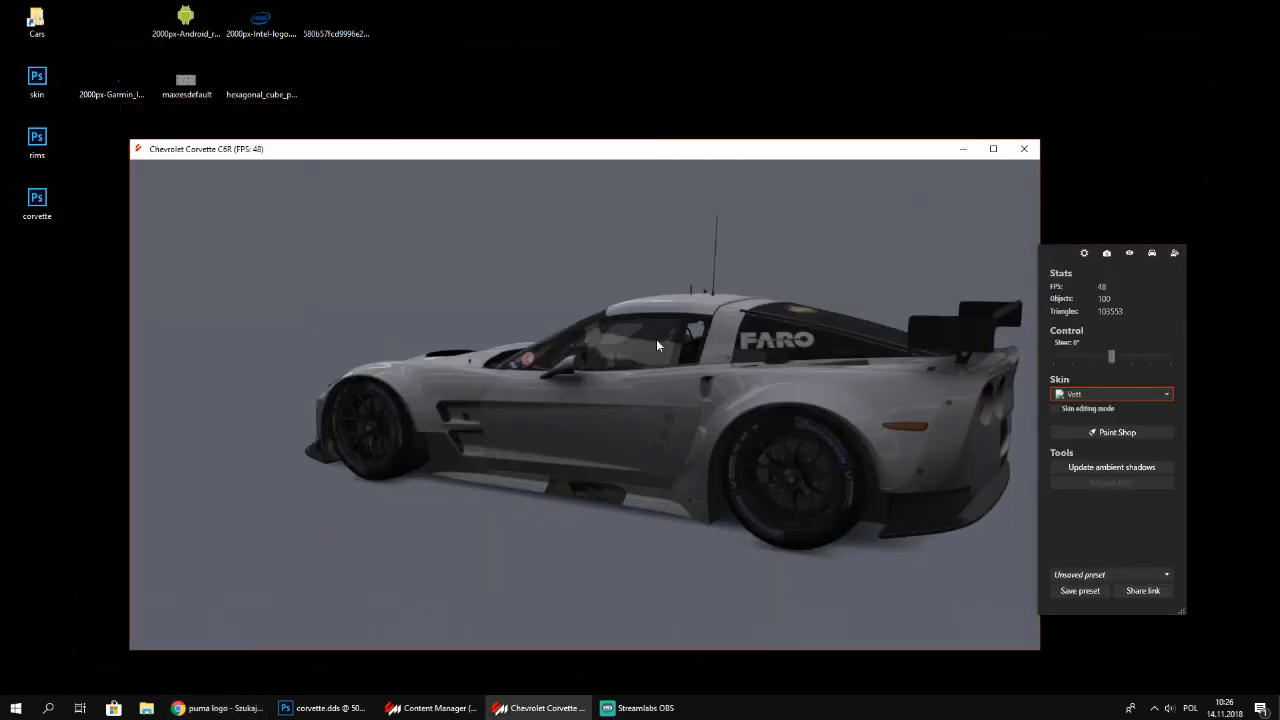
{"action": "left_click_drag", "start_coordinate": [657, 345], "coordinate": [734, 334]}
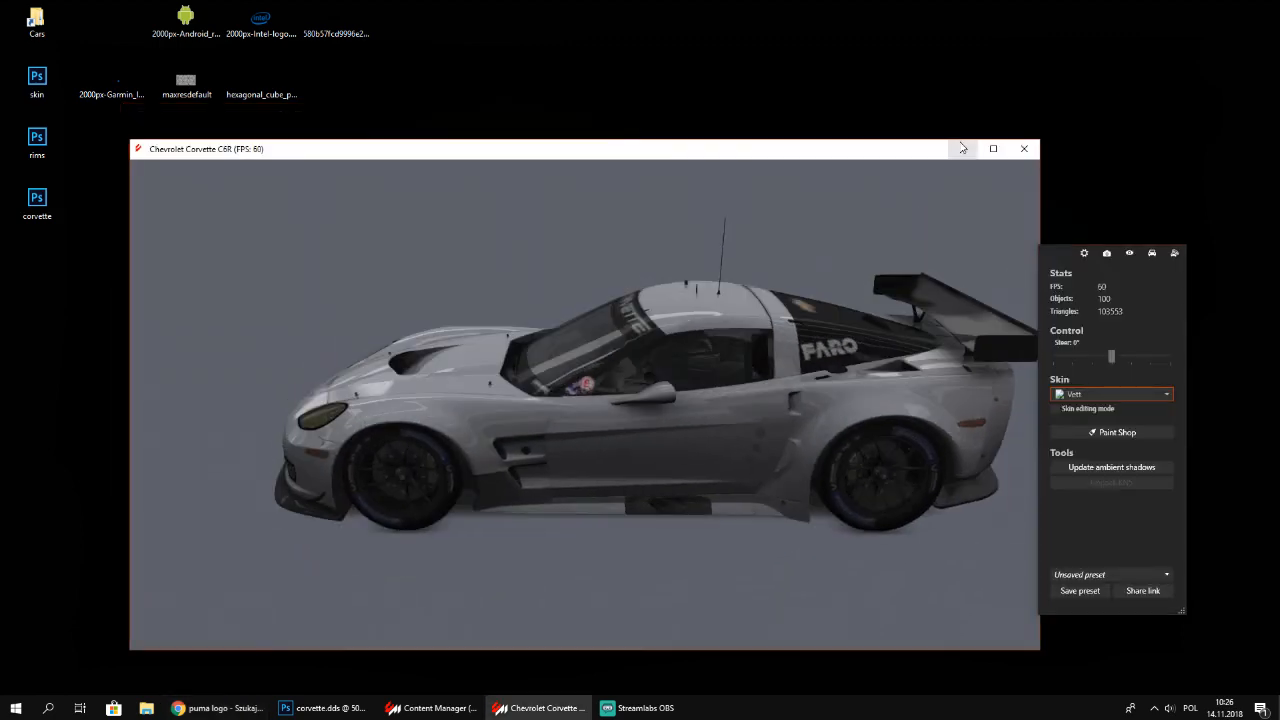
{"action": "left_click", "coordinate": [962, 148]}
Switch to Photoshop and open the hexagonal cube pattern image from the desktop beside corvette.dds
{"action": "left_click", "coordinate": [320, 708]}
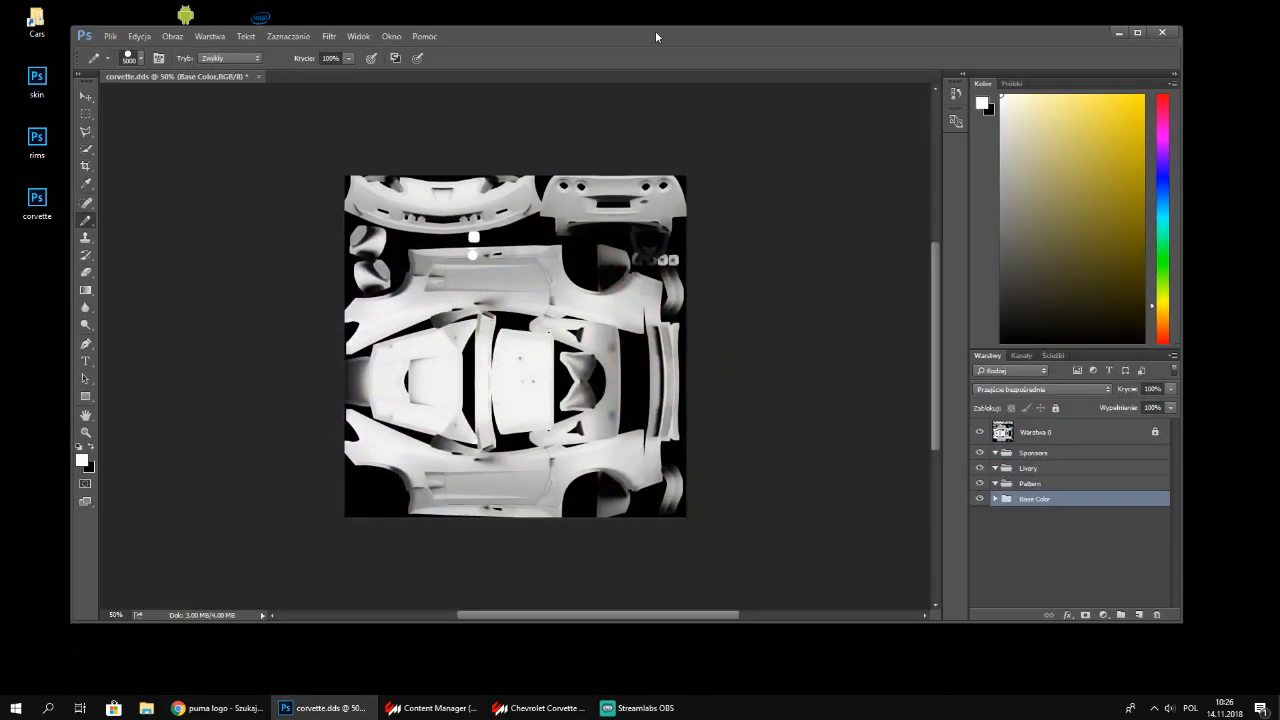
{"action": "left_click_drag", "start_coordinate": [655, 36], "coordinate": [781, 38]}
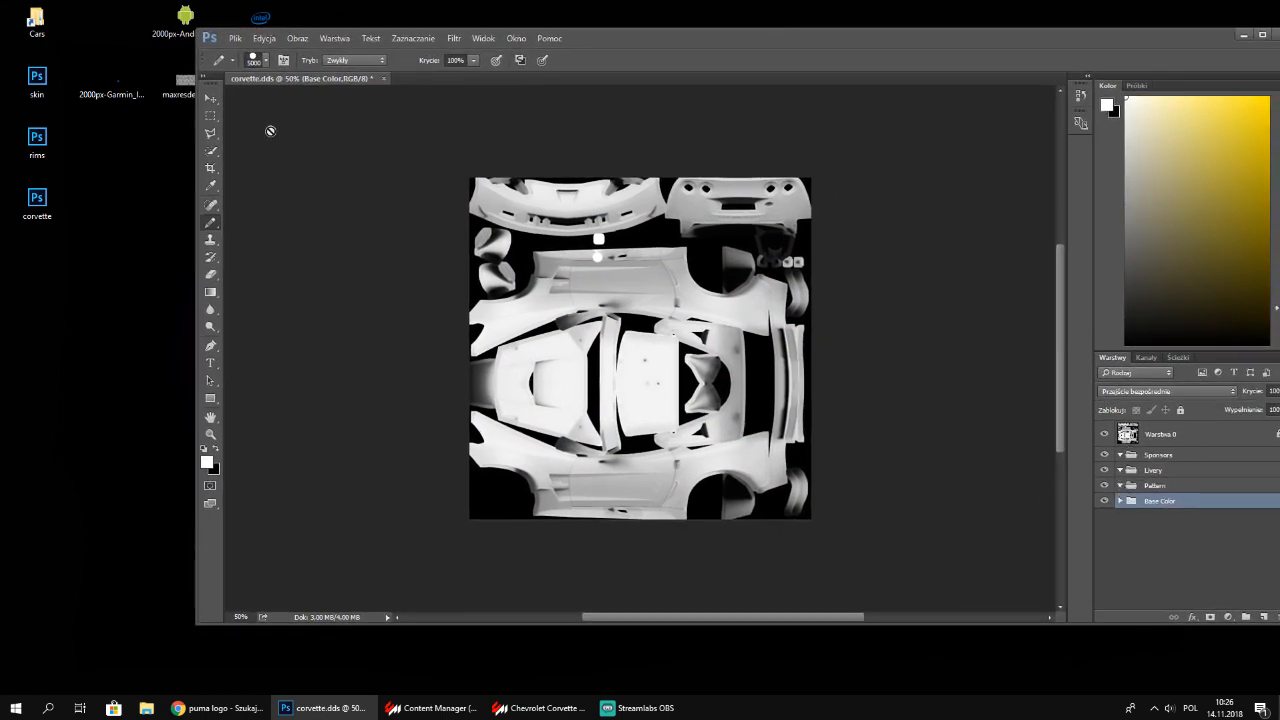
{"action": "left_click", "coordinate": [182, 95]}
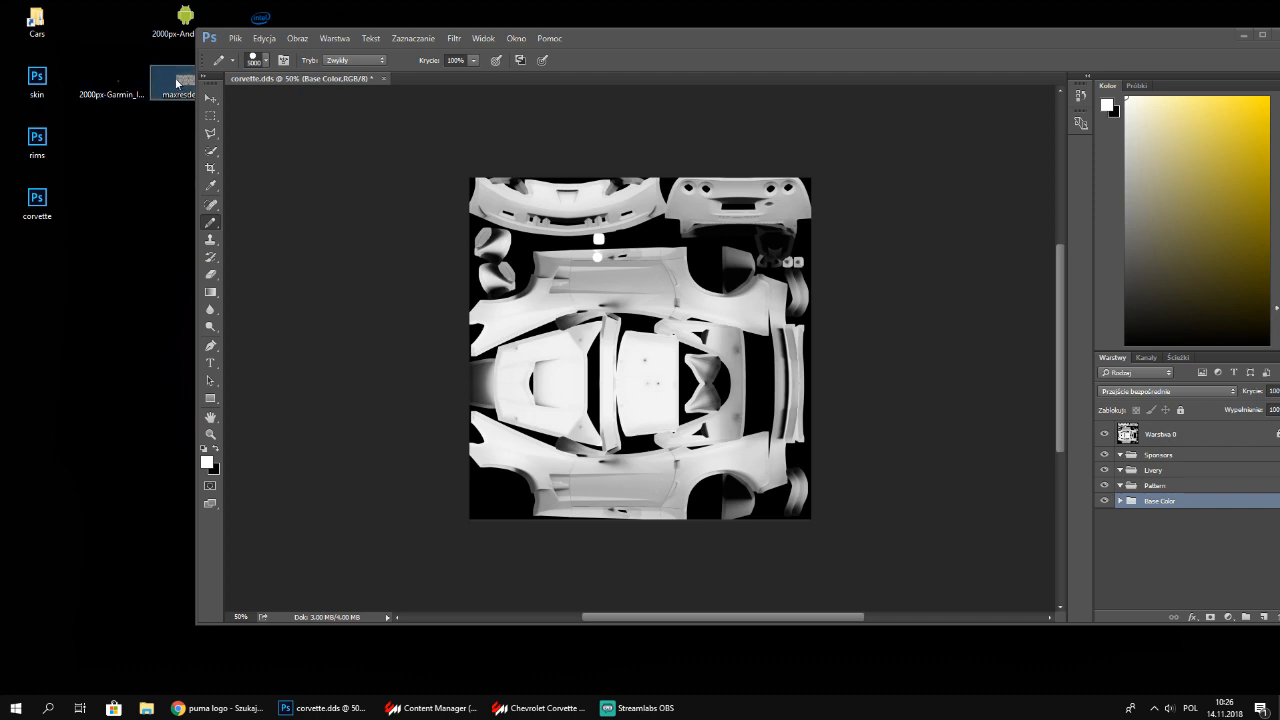
{"action": "left_click_drag", "start_coordinate": [592, 42], "coordinate": [739, 37]}
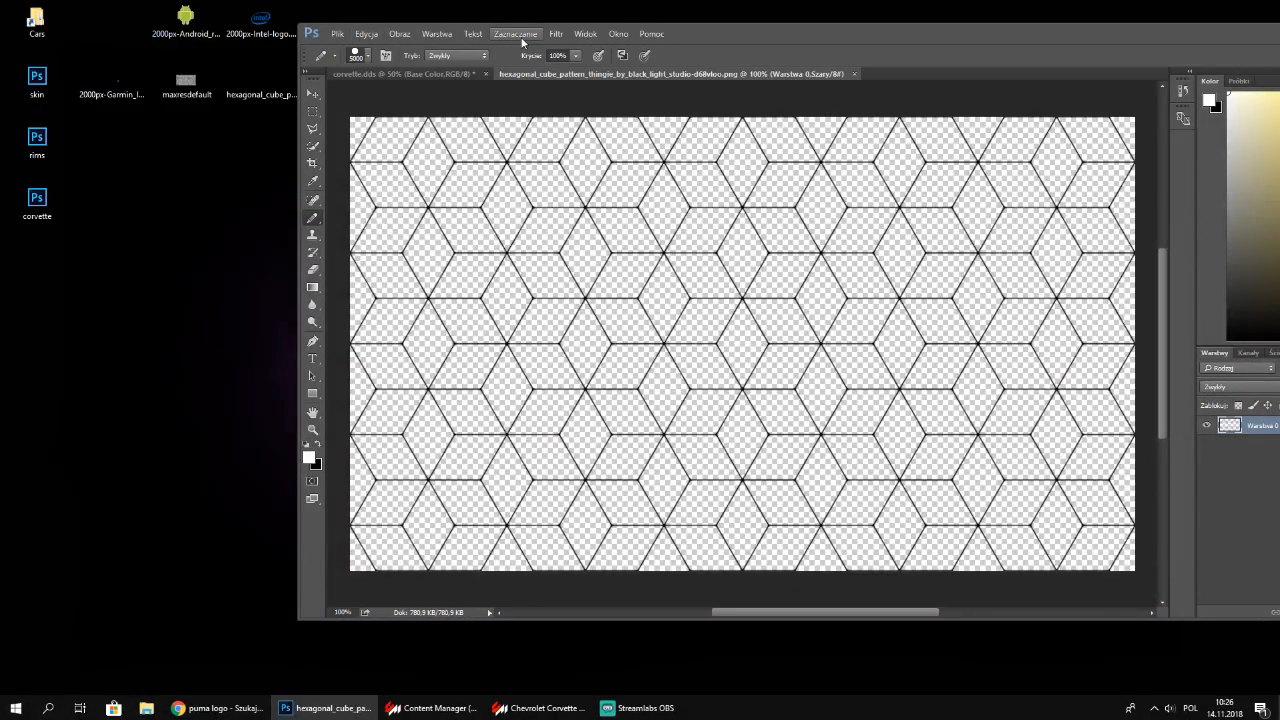
Select only the black lines of the hexagonal cube pattern with the Quick Selection tool, subtracting the transparent areas
{"action": "left_click", "coordinate": [315, 151]}
{"action": "left_click", "coordinate": [370, 145]}
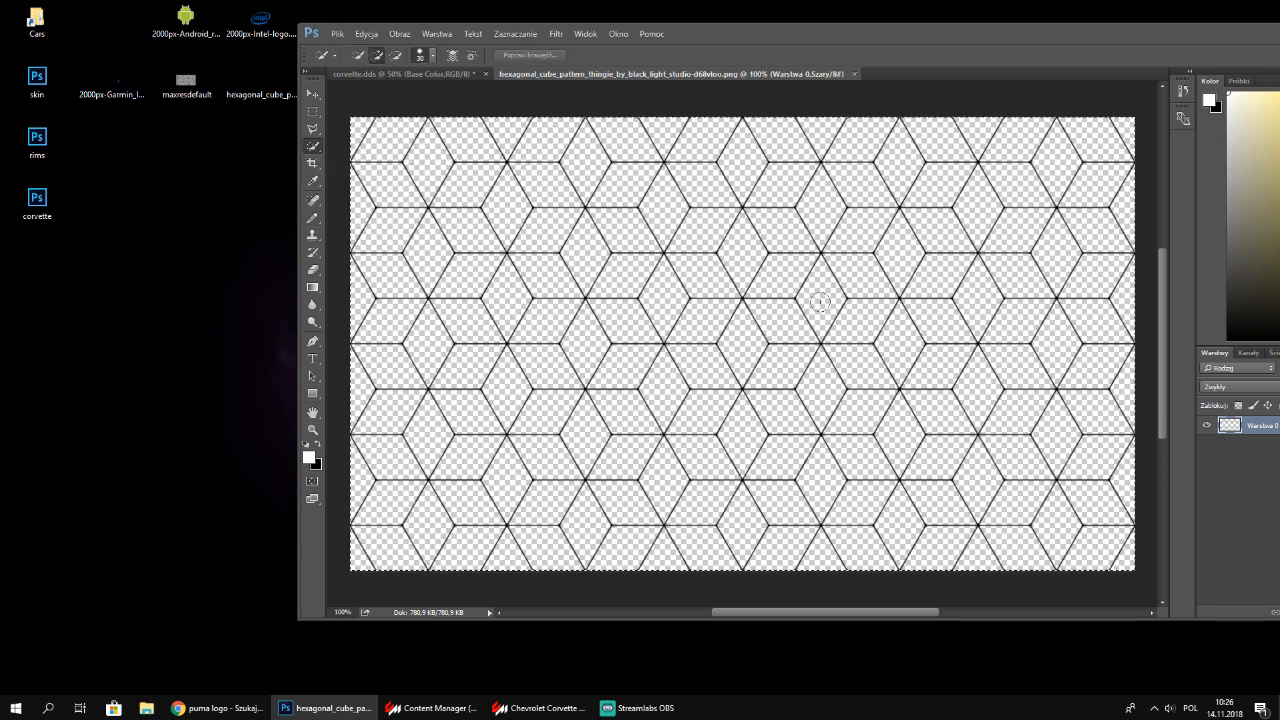
{"action": "left_click", "coordinate": [573, 395], "text": "alt"}
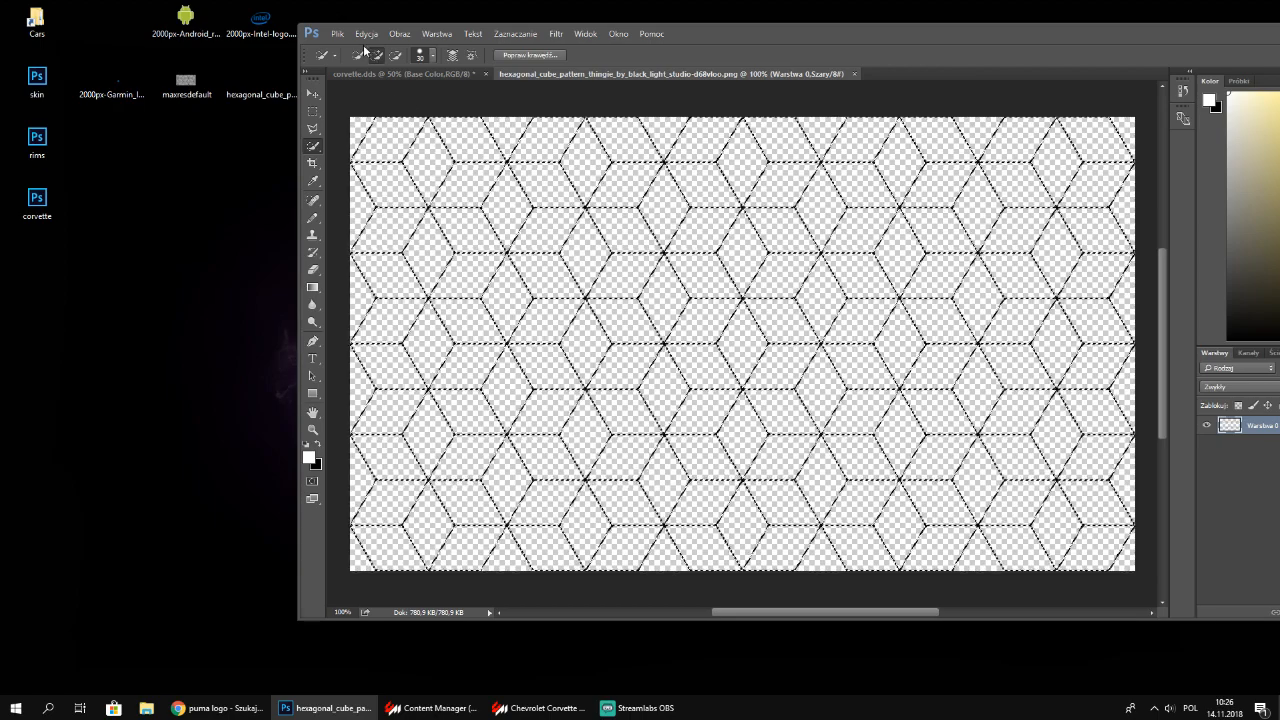
Copy the selected pattern lines and paste them into corvette.dds as a layer above the Base Color group
{"action": "left_click", "coordinate": [313, 94]}
{"action": "left_click_drag", "start_coordinate": [428, 168], "coordinate": [424, 163]}
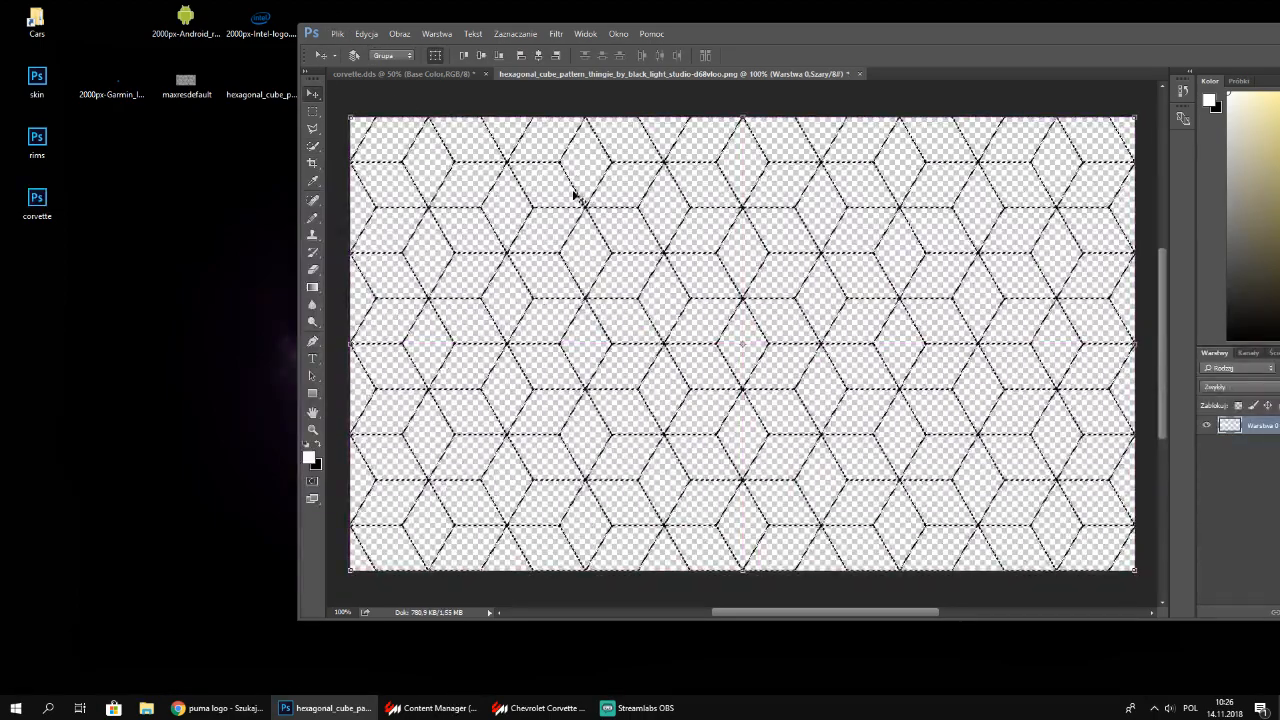
{"action": "key", "text": "ctrl+c"}
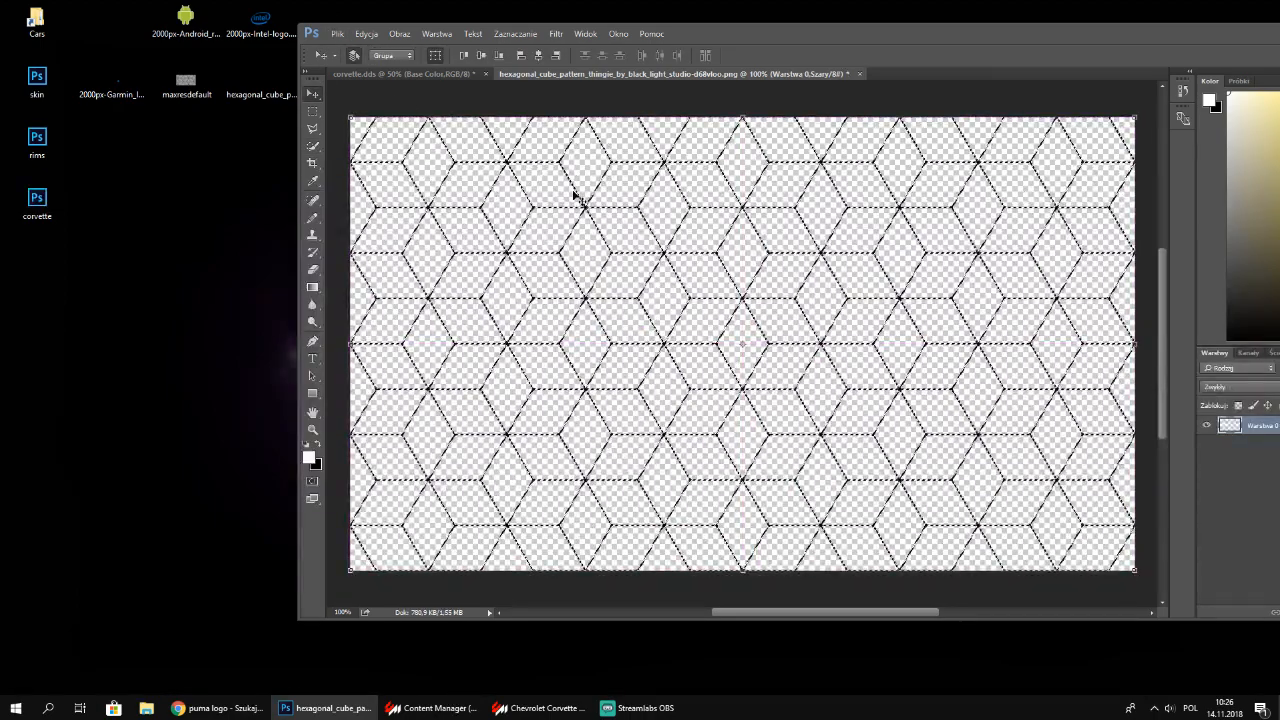
{"action": "left_click", "coordinate": [436, 76]}
{"action": "key", "text": "ctrl+v"}
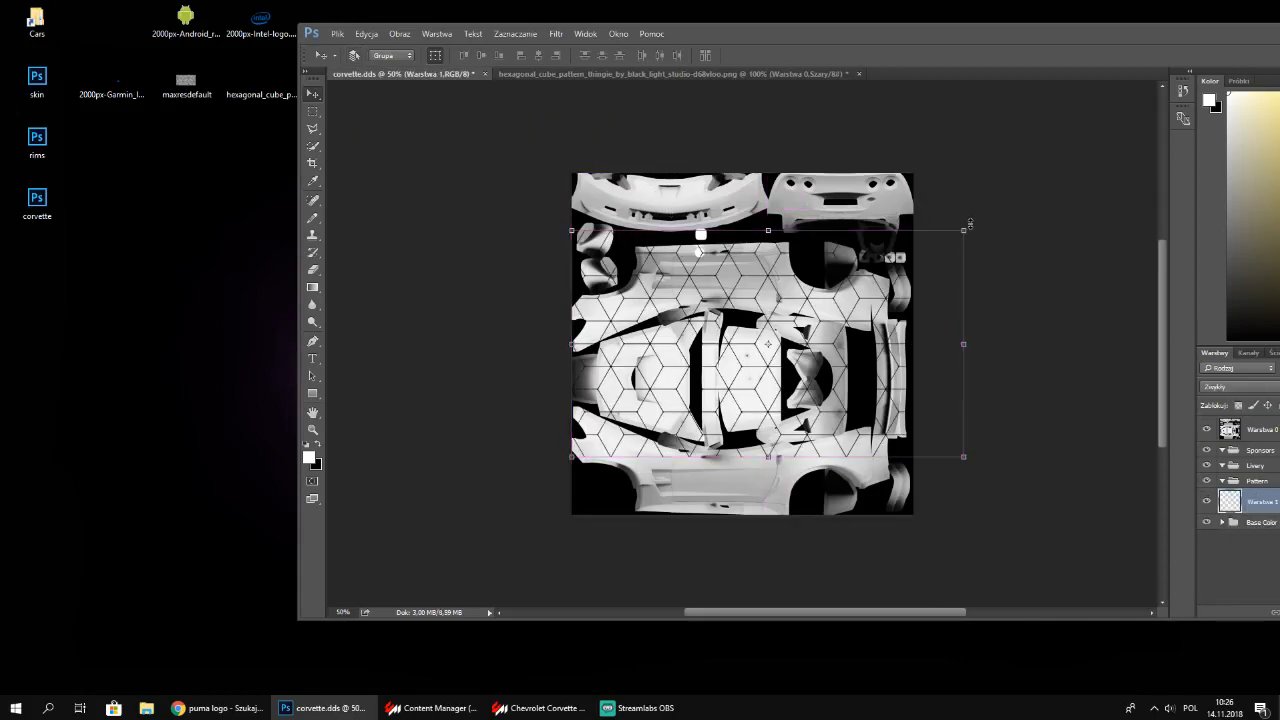
Scale the pasted hexagon pattern to about 87% and position it over the lower car side panel, applying the transformation
{"action": "left_click_drag", "start_coordinate": [964, 229], "coordinate": [729, 366]}
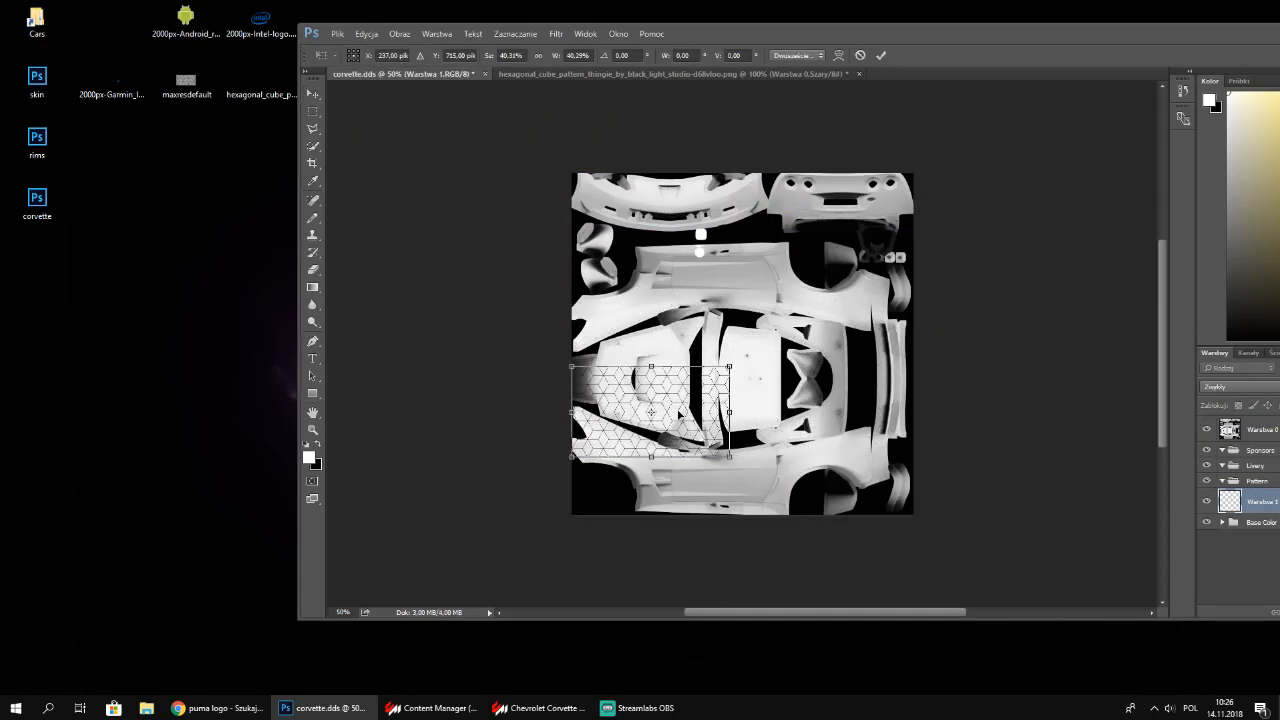
{"action": "left_click_drag", "start_coordinate": [678, 417], "coordinate": [628, 434]}
{"action": "scroll", "coordinate": [722, 474], "scroll_direction": "up", "scroll_amount": 5, "text": "alt"}
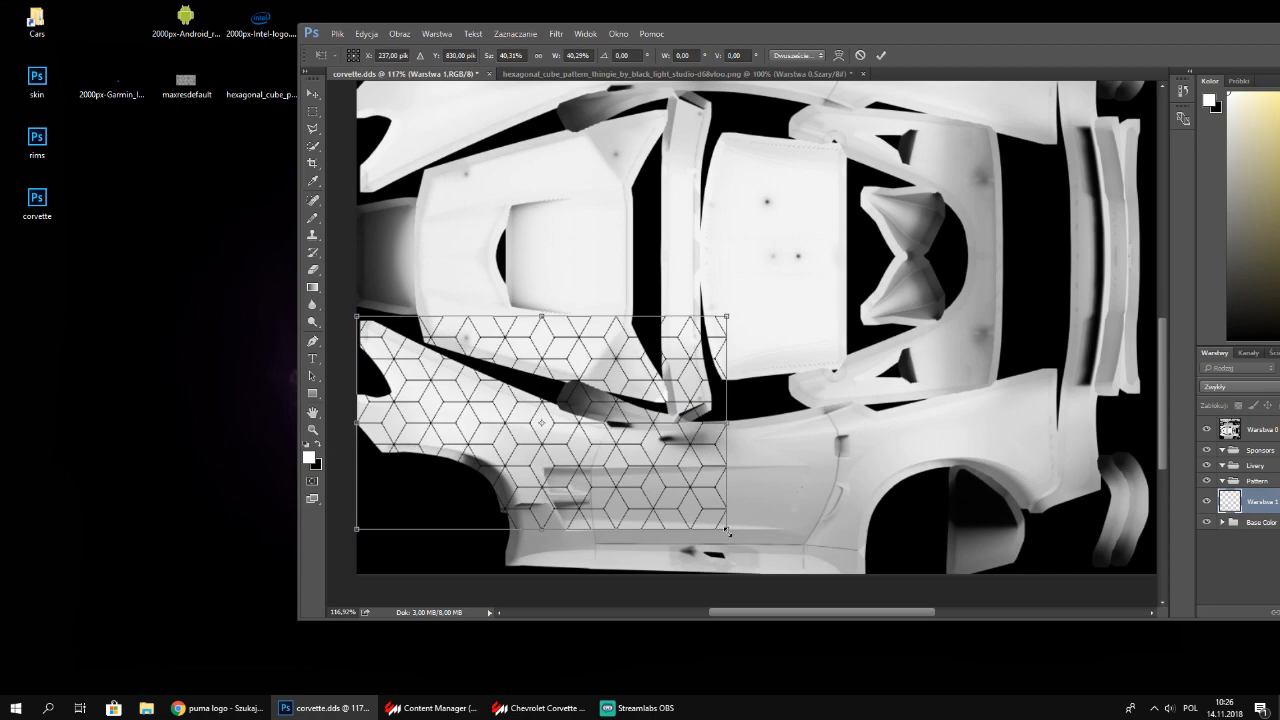
{"action": "left_click_drag", "start_coordinate": [726, 532], "coordinate": [1020, 540]}
{"action": "scroll", "coordinate": [1010, 525], "scroll_direction": "down", "scroll_amount": 3, "text": "alt"}
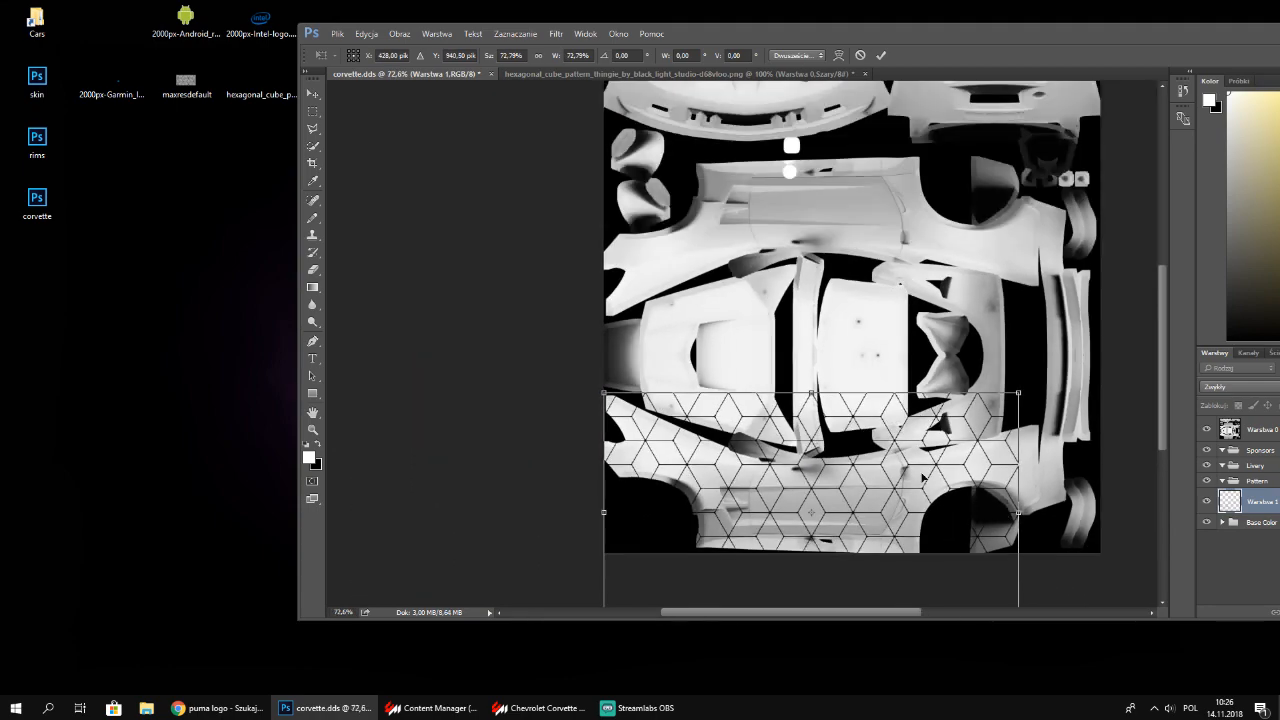
{"action": "left_click_drag", "start_coordinate": [922, 478], "coordinate": [1050, 420]}
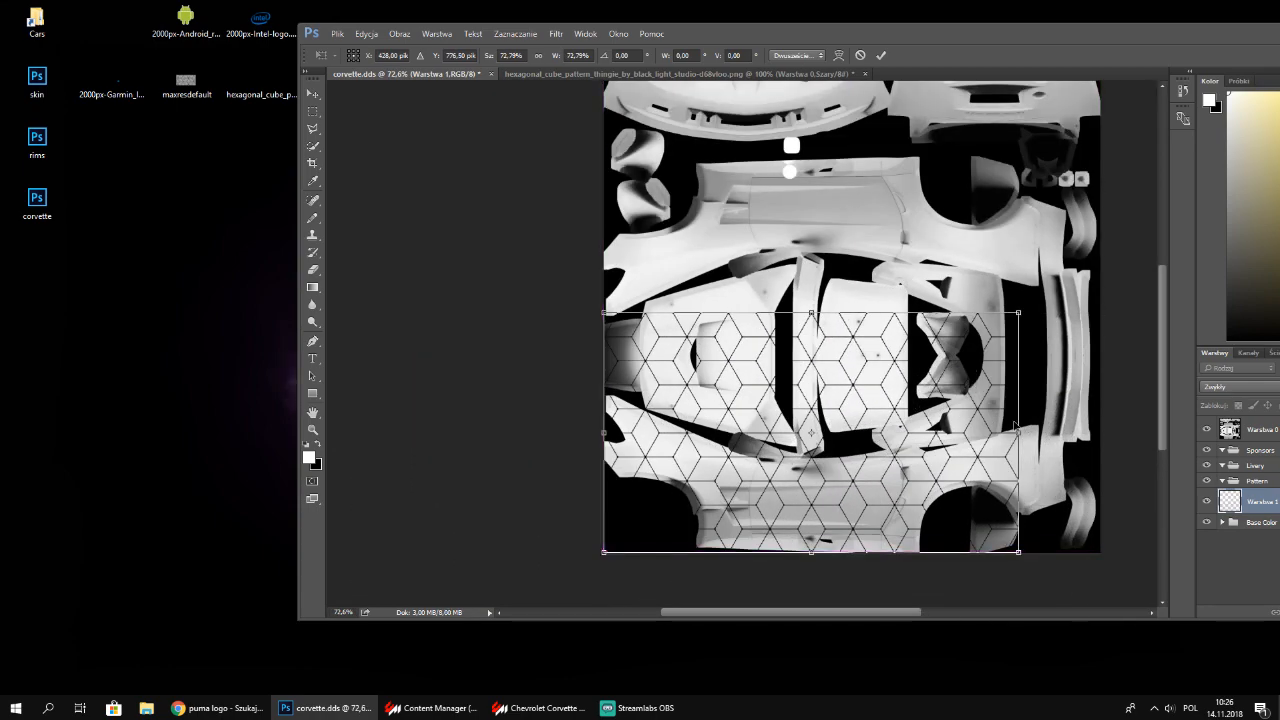
{"action": "left_click_drag", "start_coordinate": [1018, 313], "coordinate": [1098, 267]}
{"action": "scroll", "coordinate": [1014, 566], "scroll_direction": "up", "scroll_amount": 3, "text": "alt"}
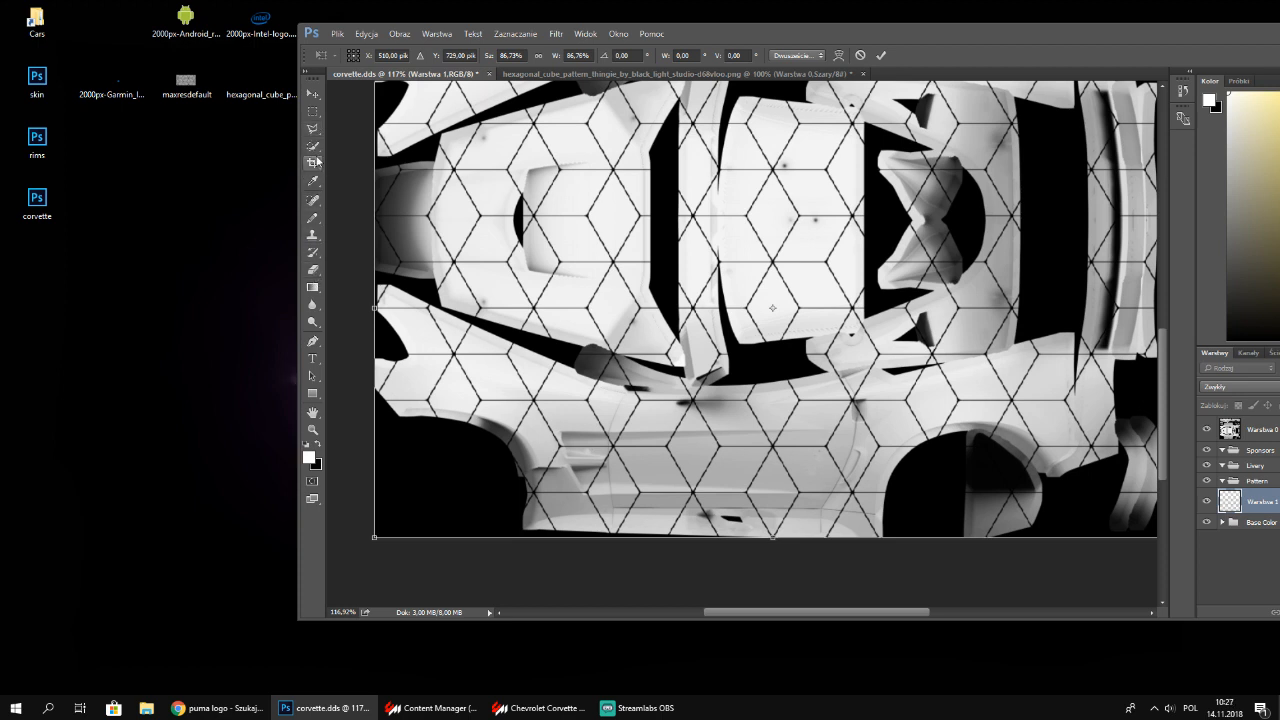
{"action": "left_click", "coordinate": [312, 341]}
{"action": "key", "text": "Return"}
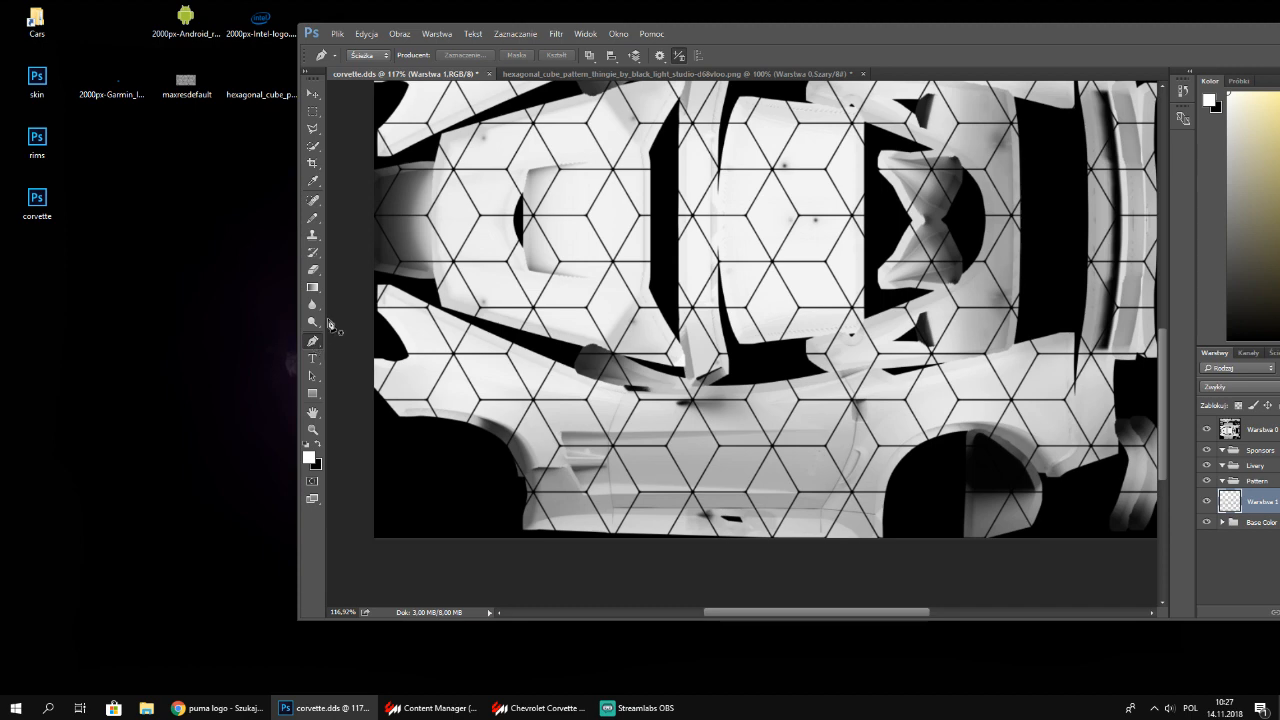
Outline the lower car side panel with the Pen tool and turn the path into a new selection with 1 px feather
{"action": "double_click", "coordinate": [1253, 36]}
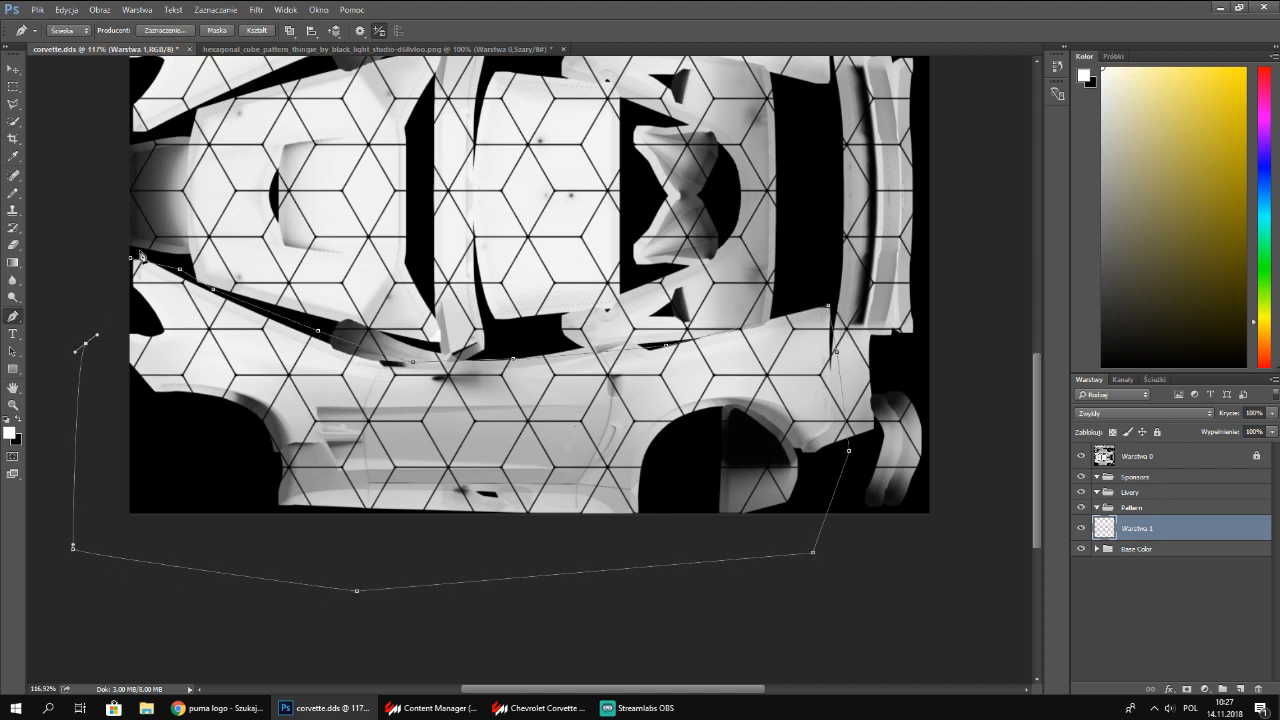
{"action": "right_click", "coordinate": [156, 287]}
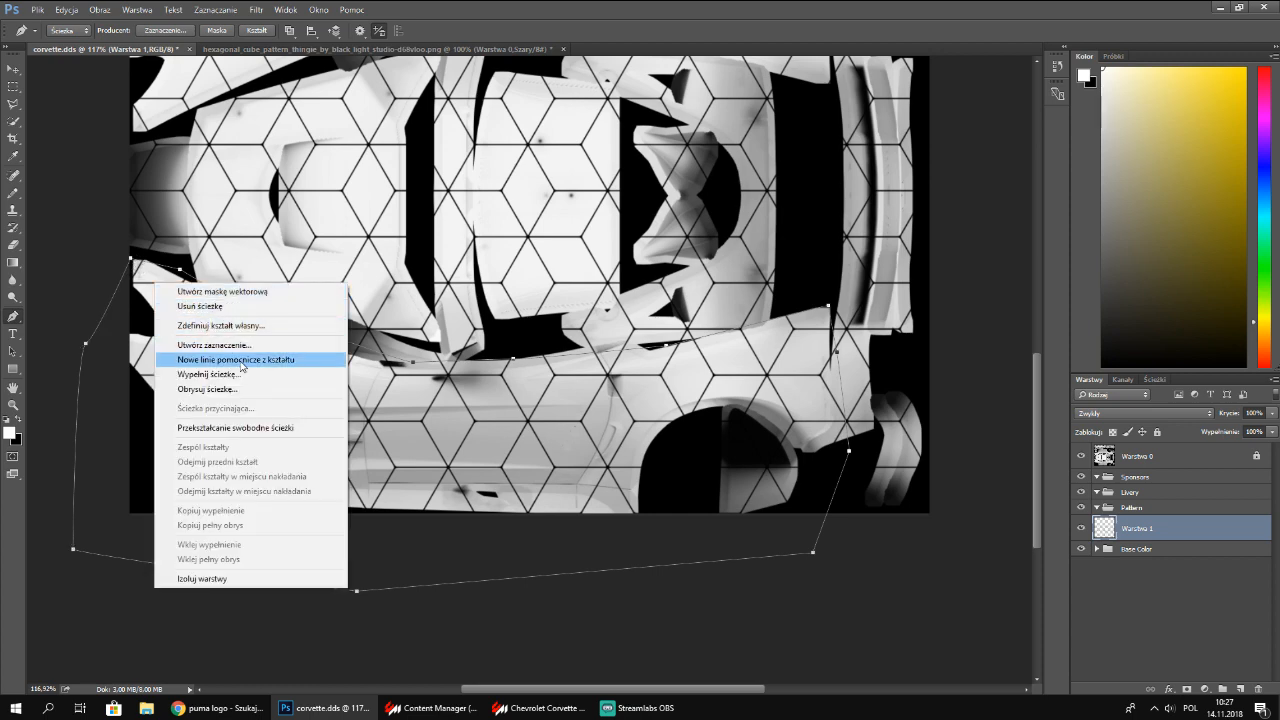
{"action": "left_click", "coordinate": [246, 345]}
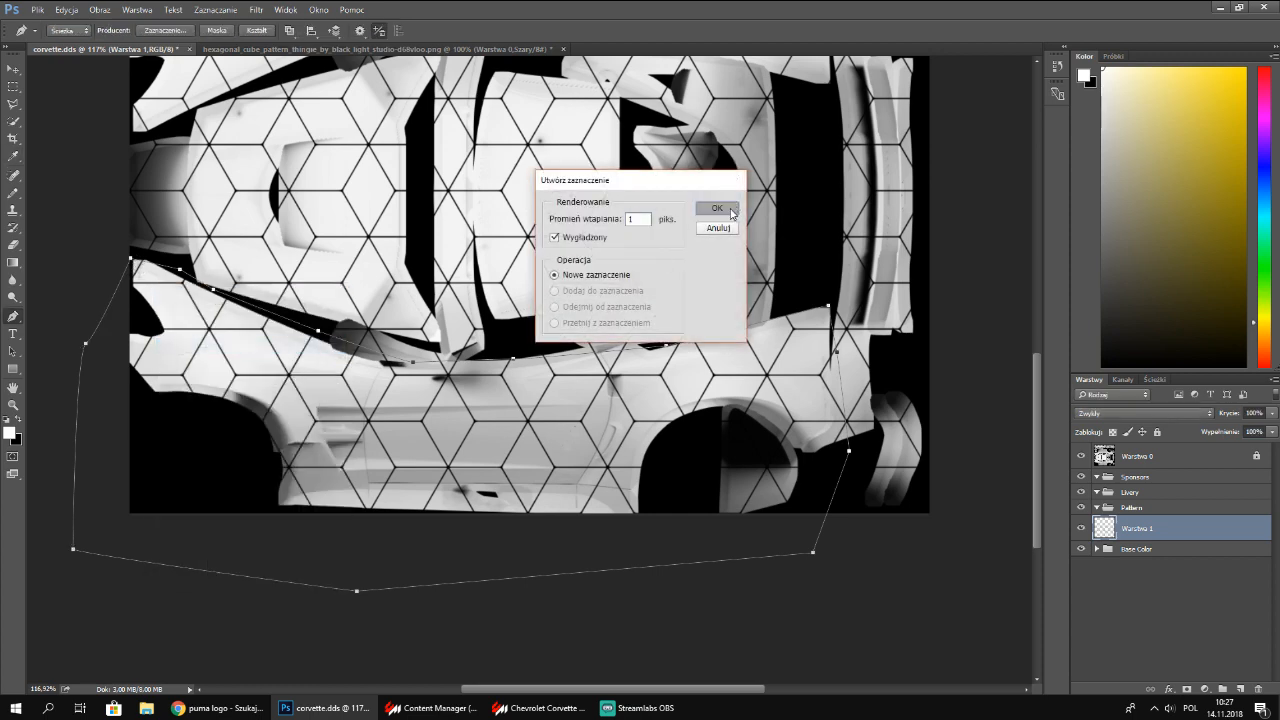
{"action": "left_click", "coordinate": [737, 207]}
Invert the selection and delete the hexagon pattern outside the lower side panel
{"action": "left_click", "coordinate": [215, 9]}
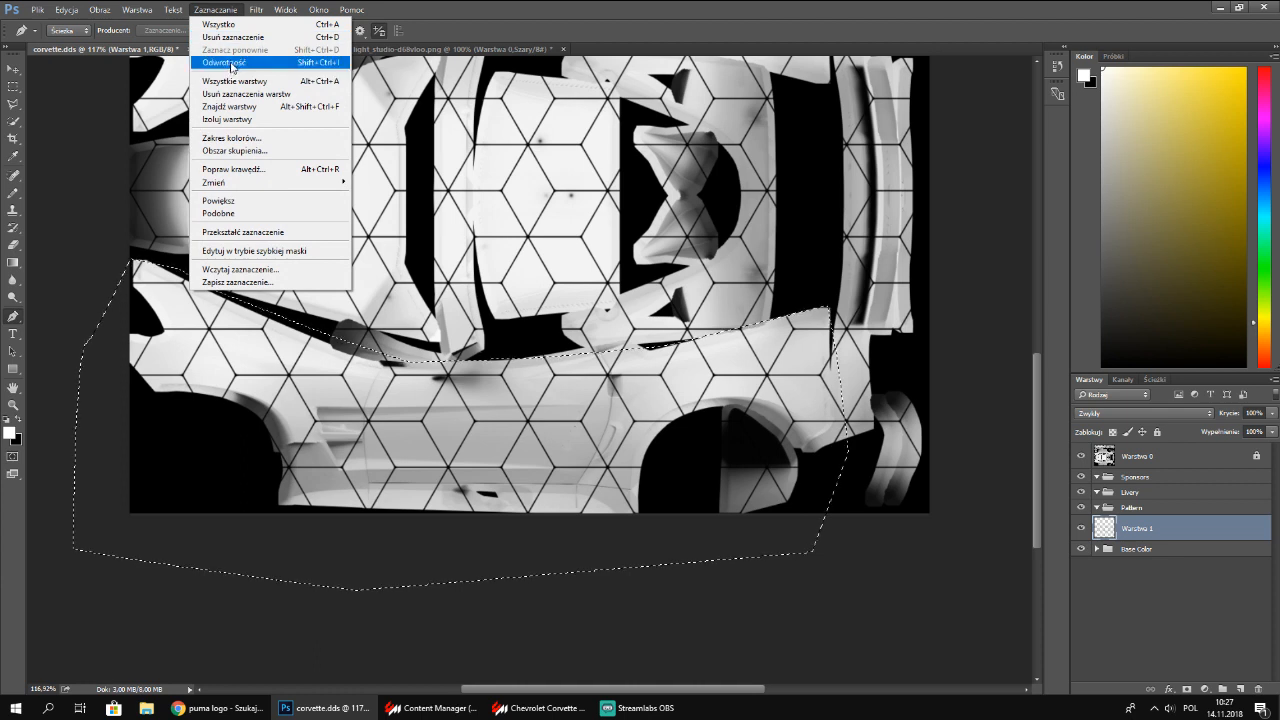
{"action": "left_click", "coordinate": [224, 62]}
{"action": "key", "text": "Delete"}
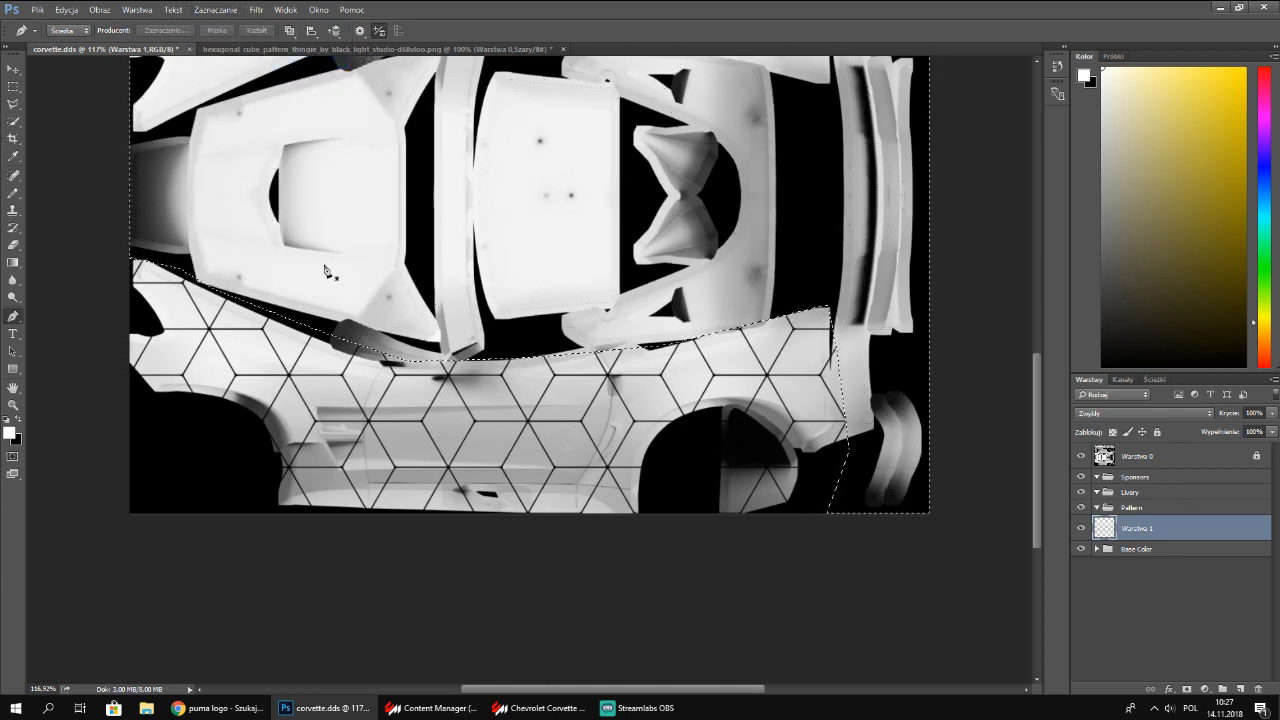
{"action": "left_click_drag", "start_coordinate": [1036, 383], "coordinate": [1037, 350]}
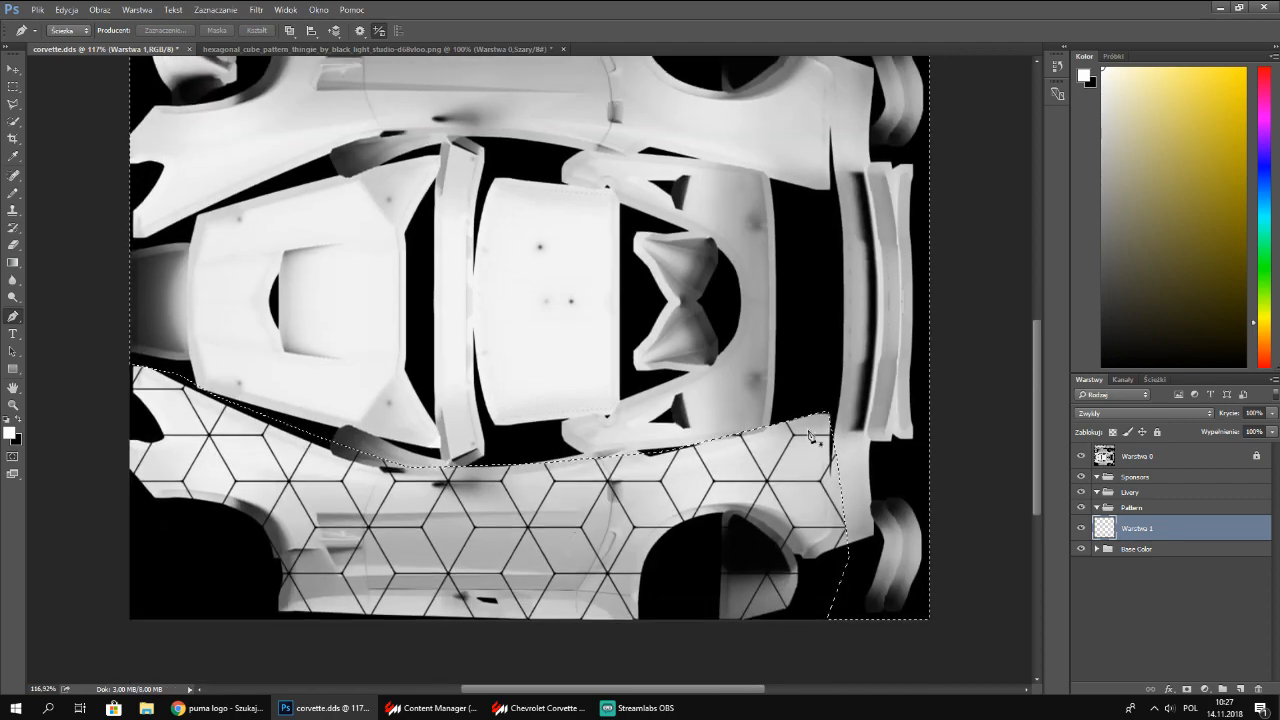
In the hexagonal pattern image, paint over the selected lines with the 5000 px Pencil using a bright red foreground colour
{"action": "left_click", "coordinate": [300, 49]}
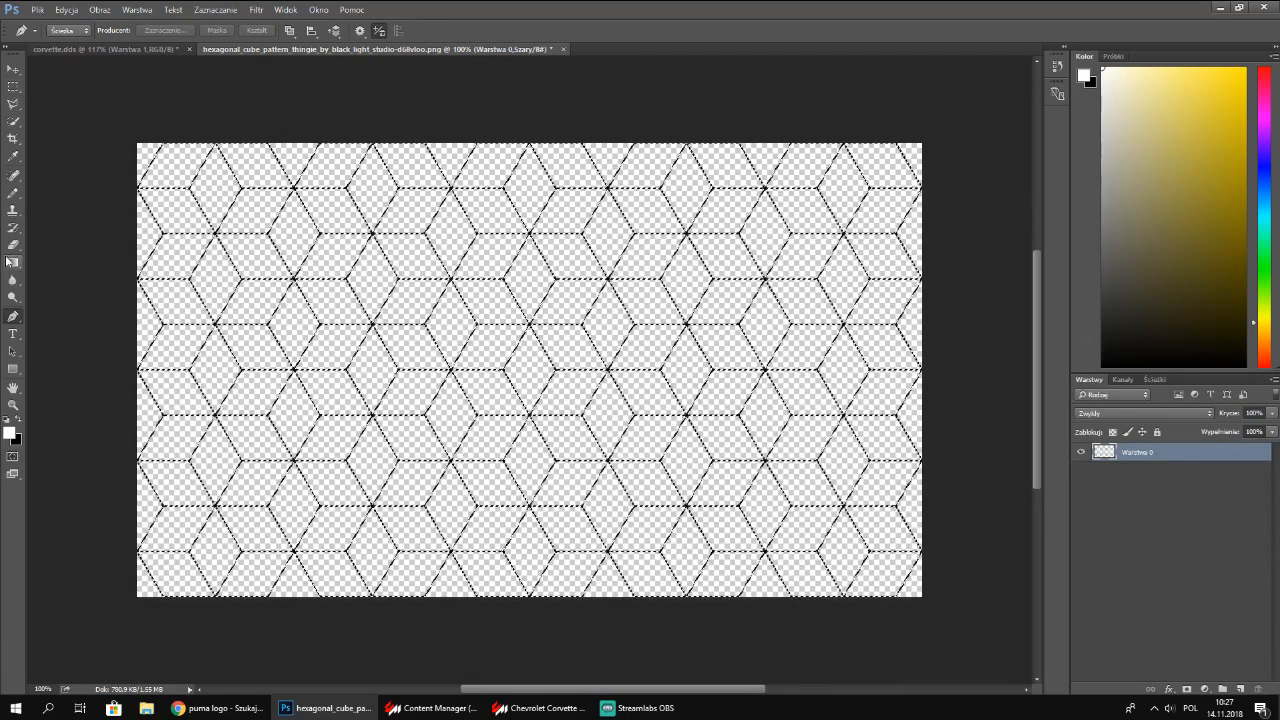
{"action": "left_click", "coordinate": [13, 193]}
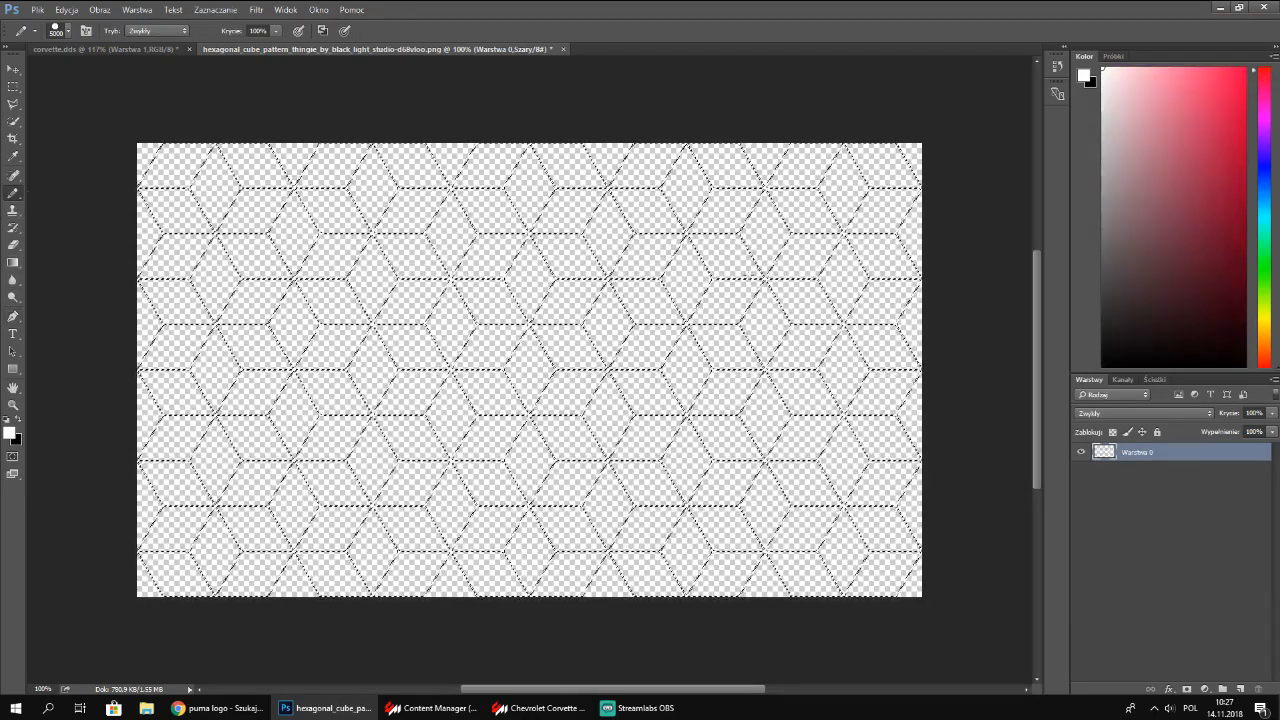
{"action": "scroll", "coordinate": [679, 374], "scroll_direction": "up", "scroll_amount": 8}
{"action": "scroll", "coordinate": [679, 374], "scroll_direction": "up", "scroll_amount": 5}
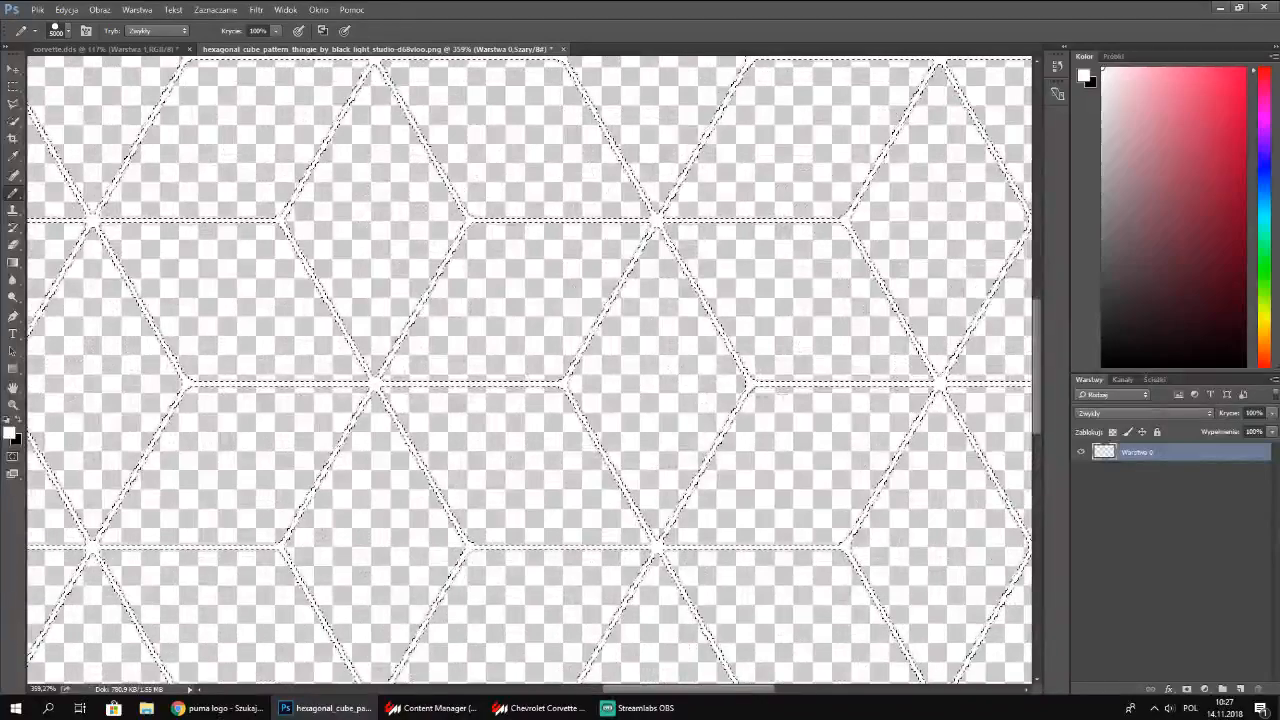
{"action": "left_click", "coordinate": [1244, 70]}
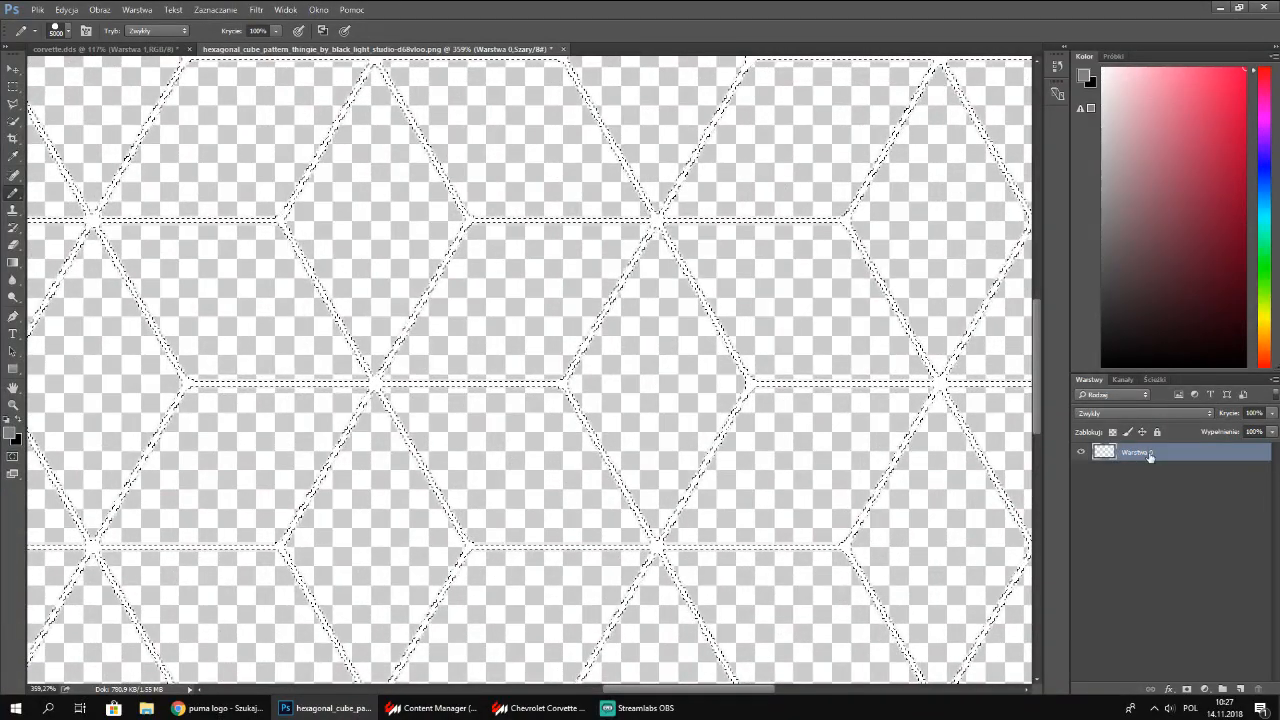
{"action": "left_click", "coordinate": [706, 352]}
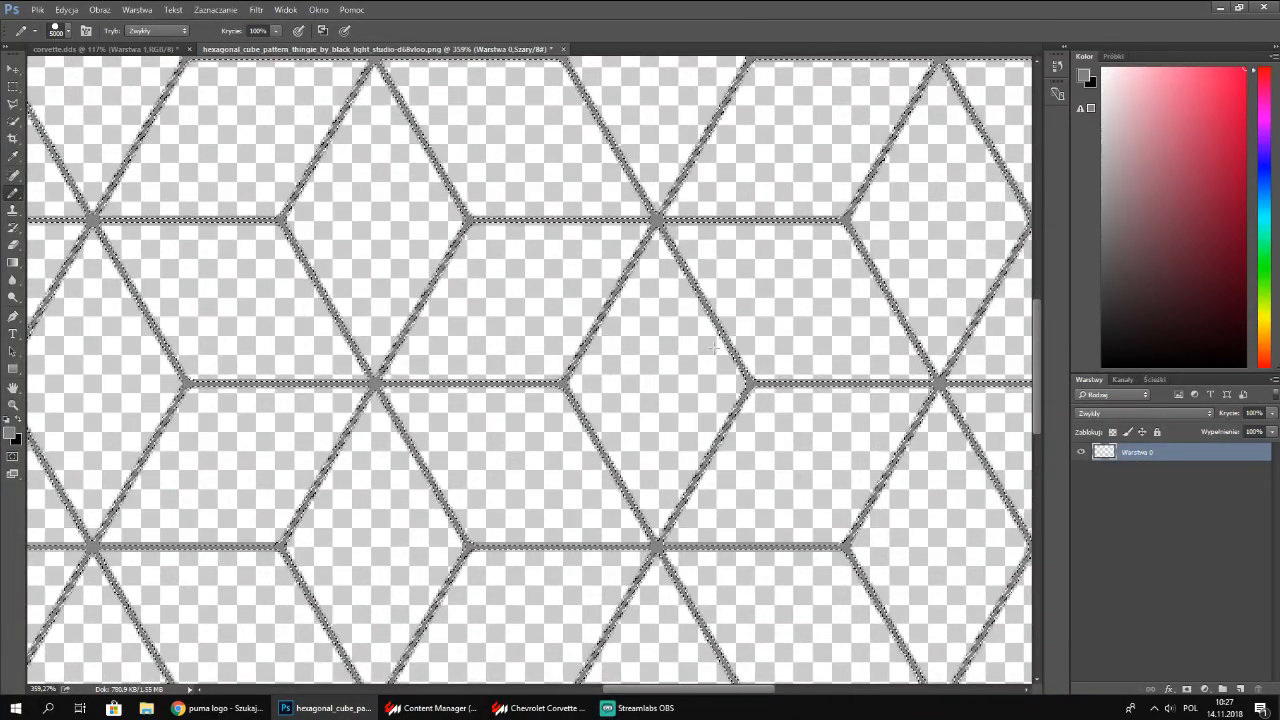
{"action": "scroll", "coordinate": [706, 352], "scroll_direction": "down", "scroll_amount": 3}
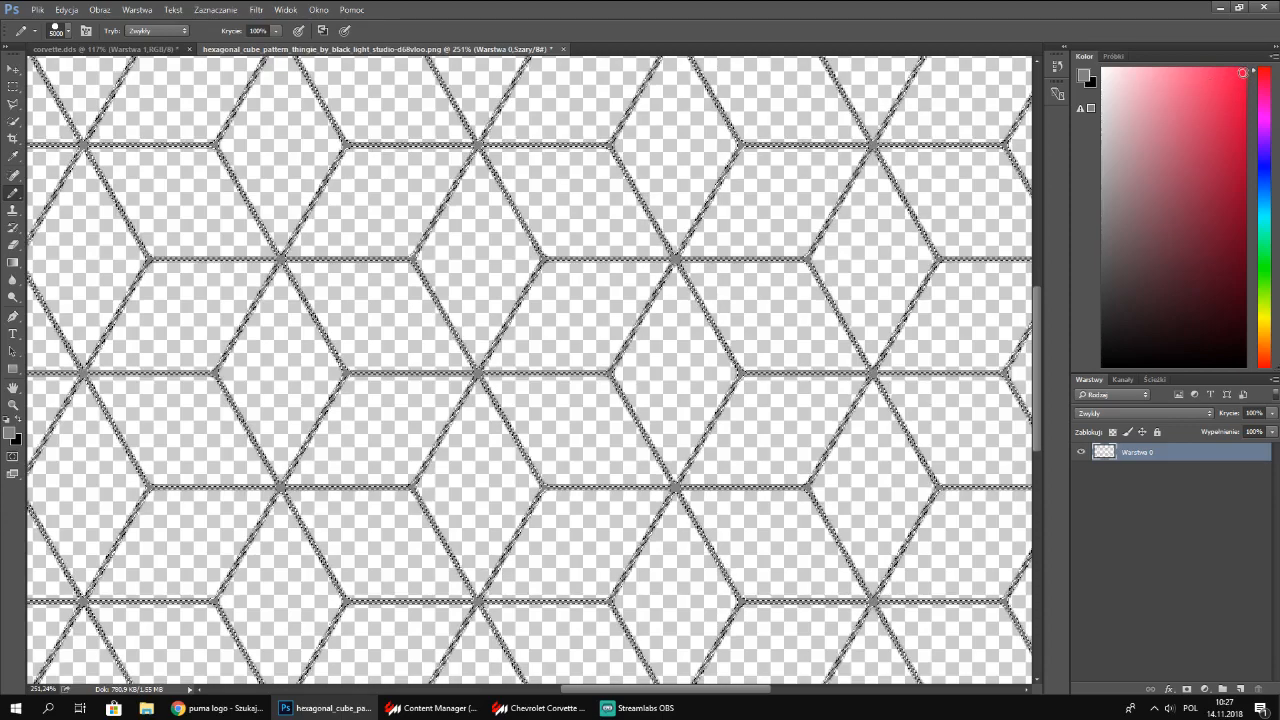
Accept the red #fb0845 in the foreground colour picker, and change the foreground colour to a light purple
{"action": "left_click", "coordinate": [1084, 77]}
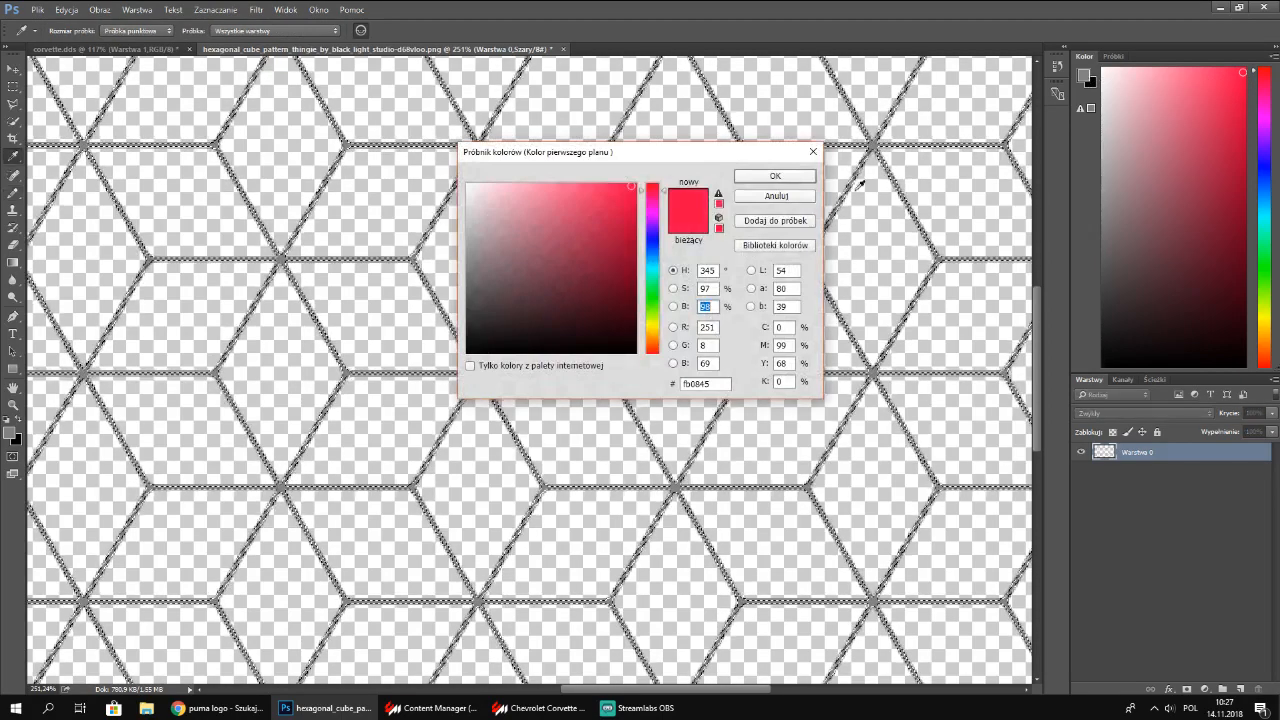
{"action": "left_click", "coordinate": [787, 177]}
{"action": "left_click", "coordinate": [1204, 97]}
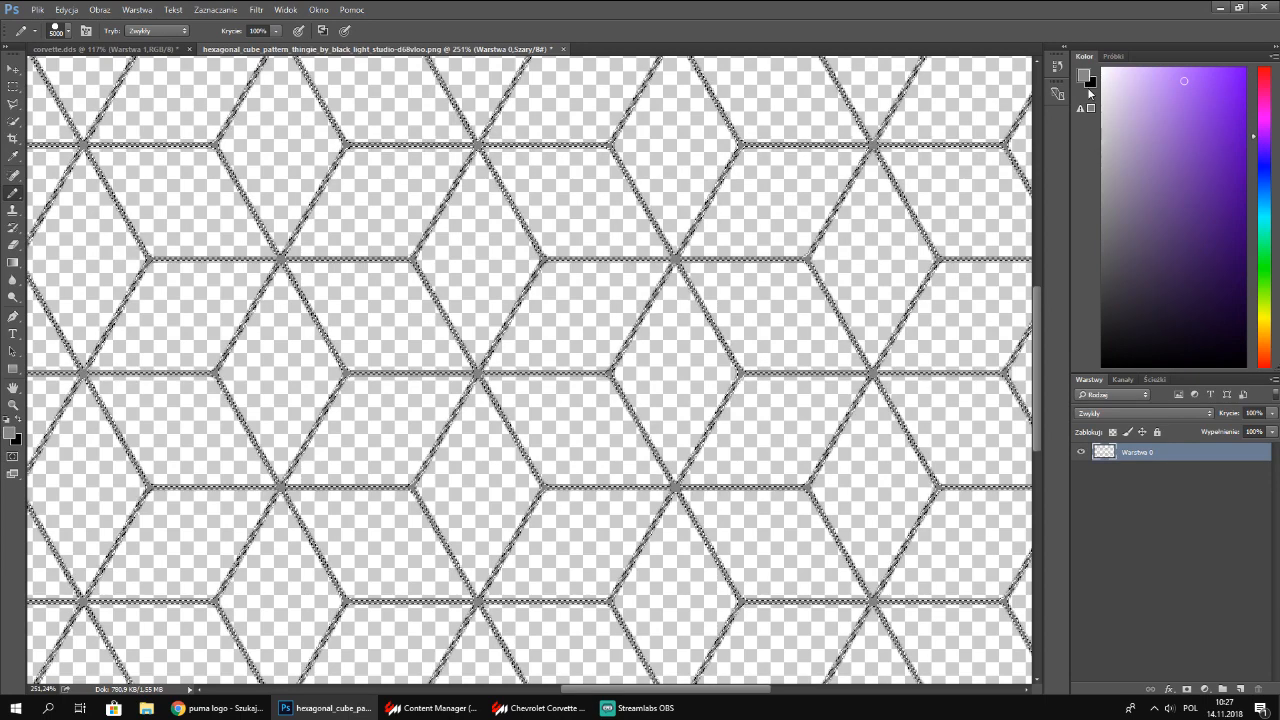
Try red, saturated purple and magenta foreground colours for the selected lines in the hexagonal pattern image
{"action": "left_click", "coordinate": [1260, 72]}
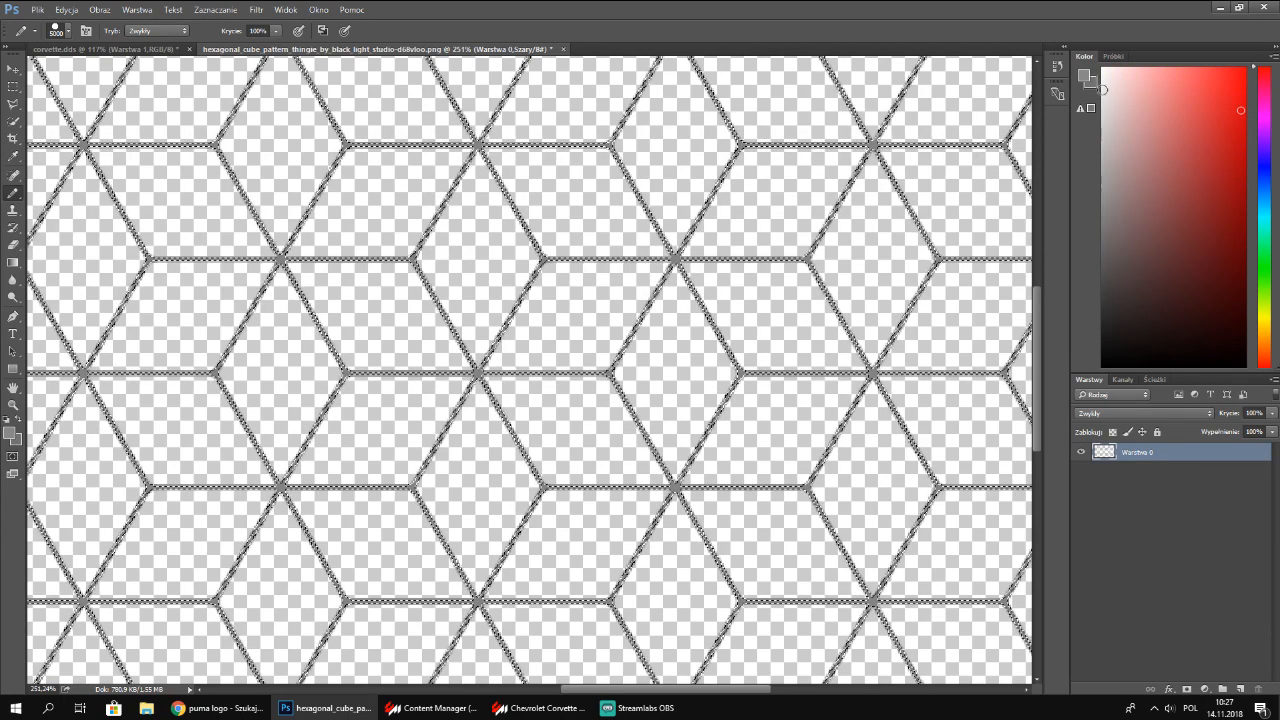
{"action": "left_click", "coordinate": [1262, 136]}
{"action": "left_click", "coordinate": [1245, 72]}
{"action": "scroll", "coordinate": [630, 310], "scroll_direction": "down", "scroll_amount": 12}
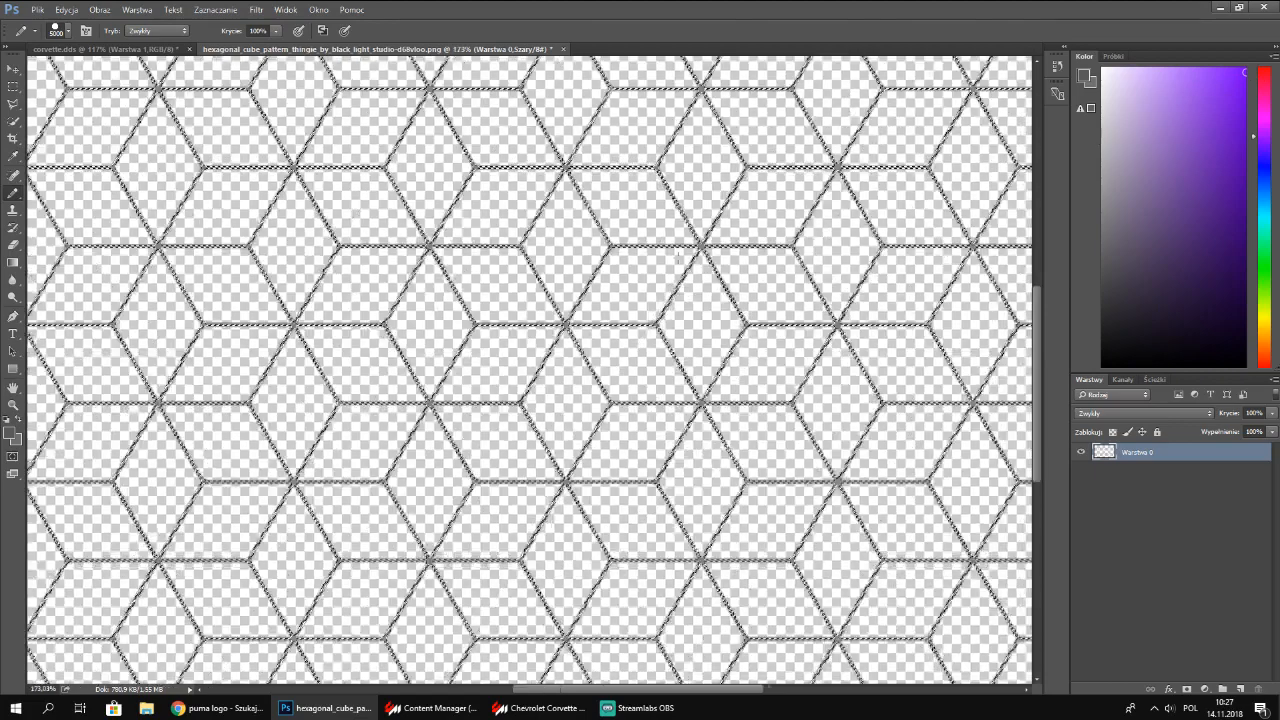
{"action": "scroll", "coordinate": [618, 314], "scroll_direction": "up", "scroll_amount": 3}
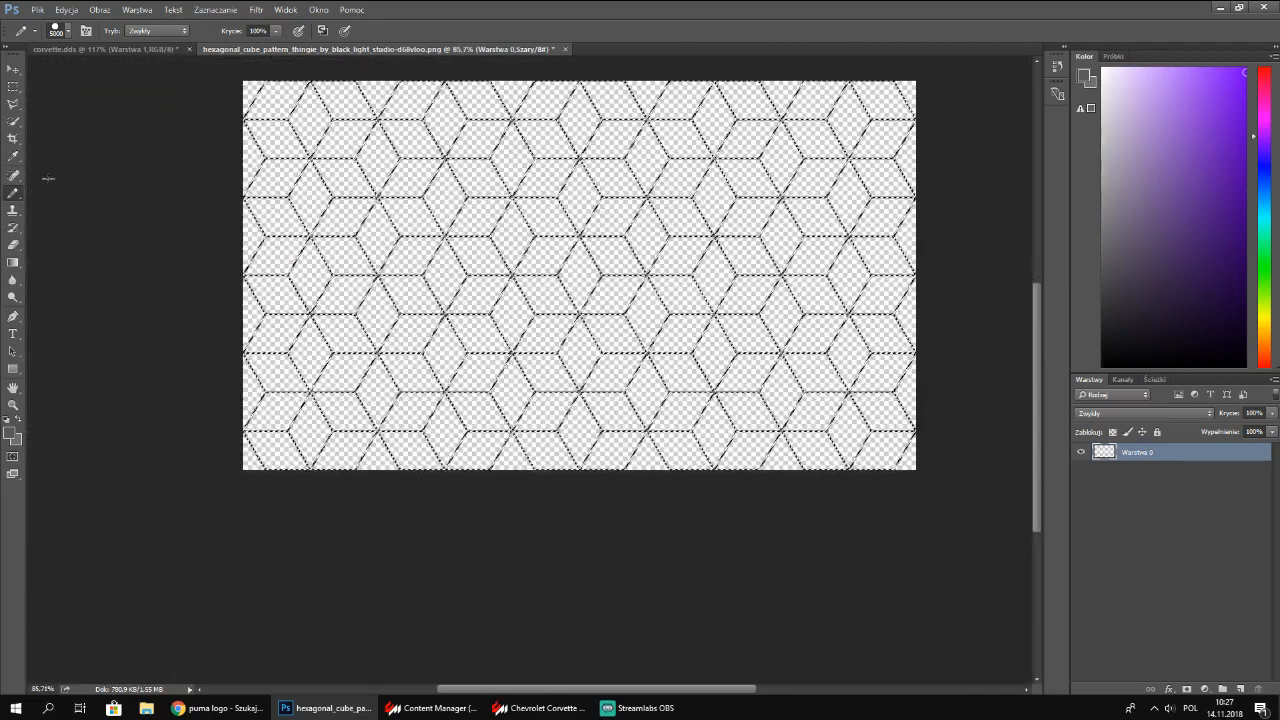
{"action": "right_click", "coordinate": [432, 262]}
{"action": "left_click", "coordinate": [526, 244]}
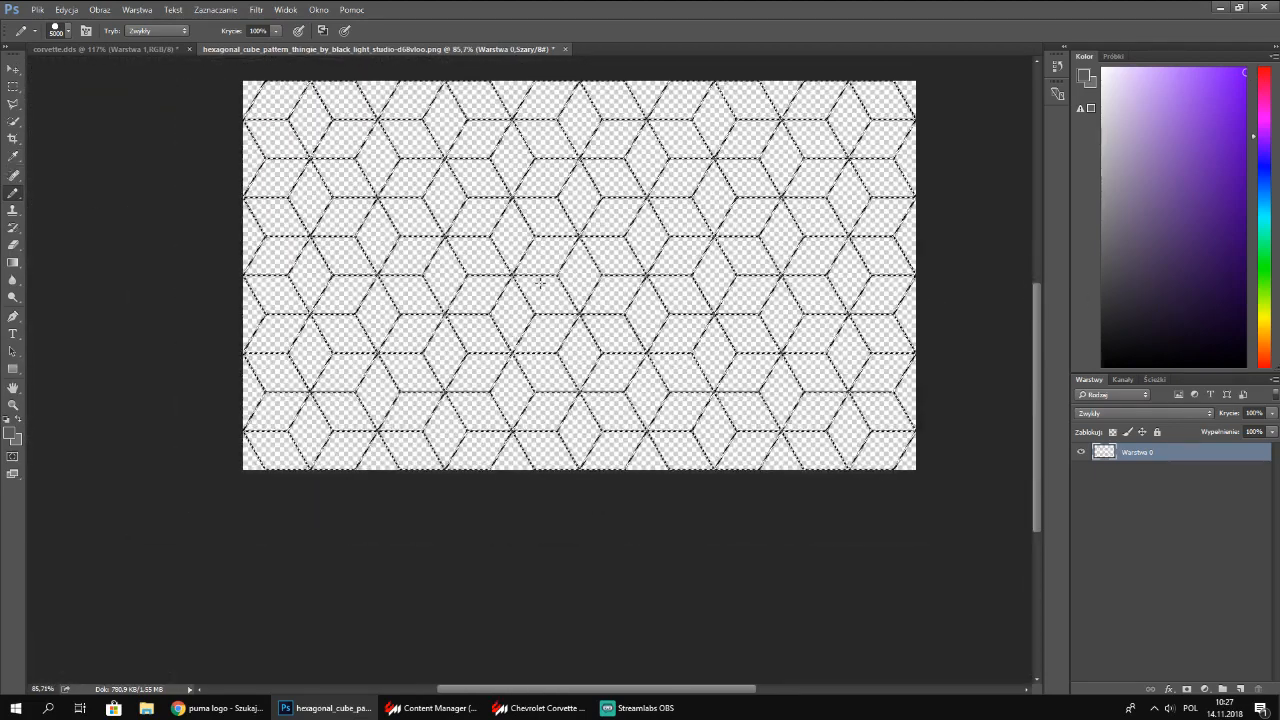
{"action": "scroll", "coordinate": [540, 283], "scroll_direction": "up", "scroll_amount": 13}
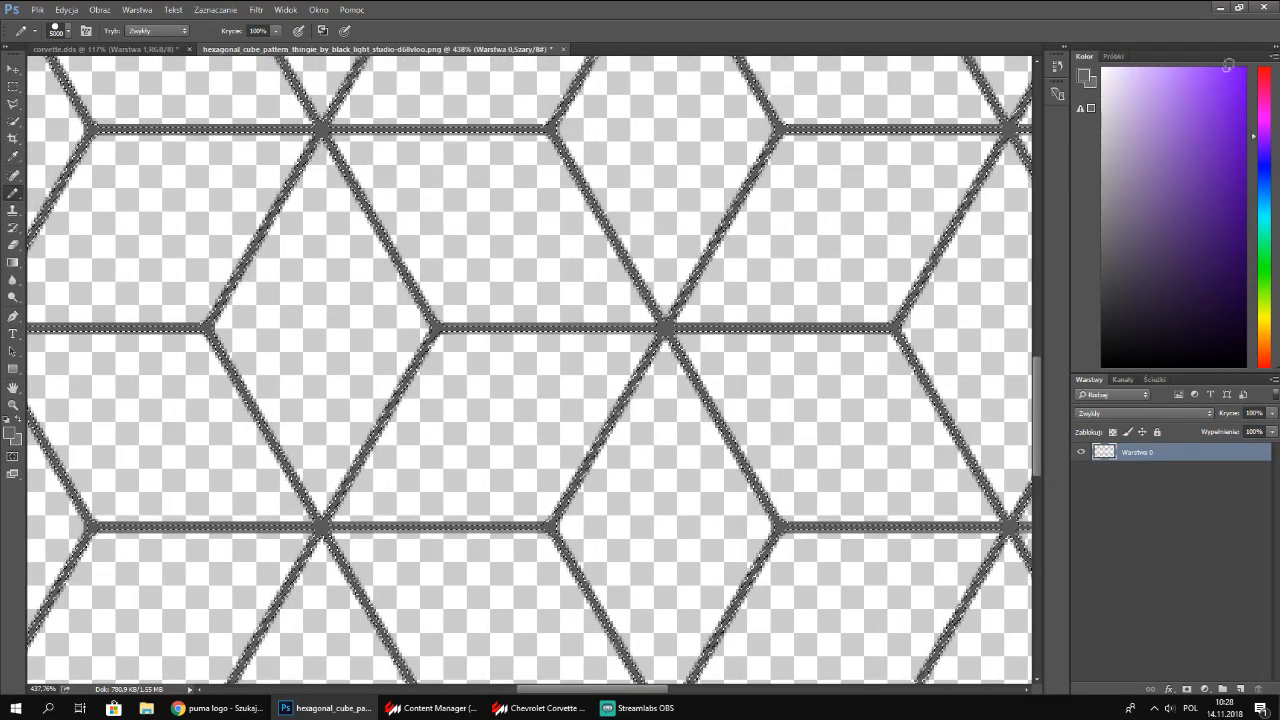
{"action": "left_click_drag", "start_coordinate": [1254, 136], "coordinate": [1249, 99]}
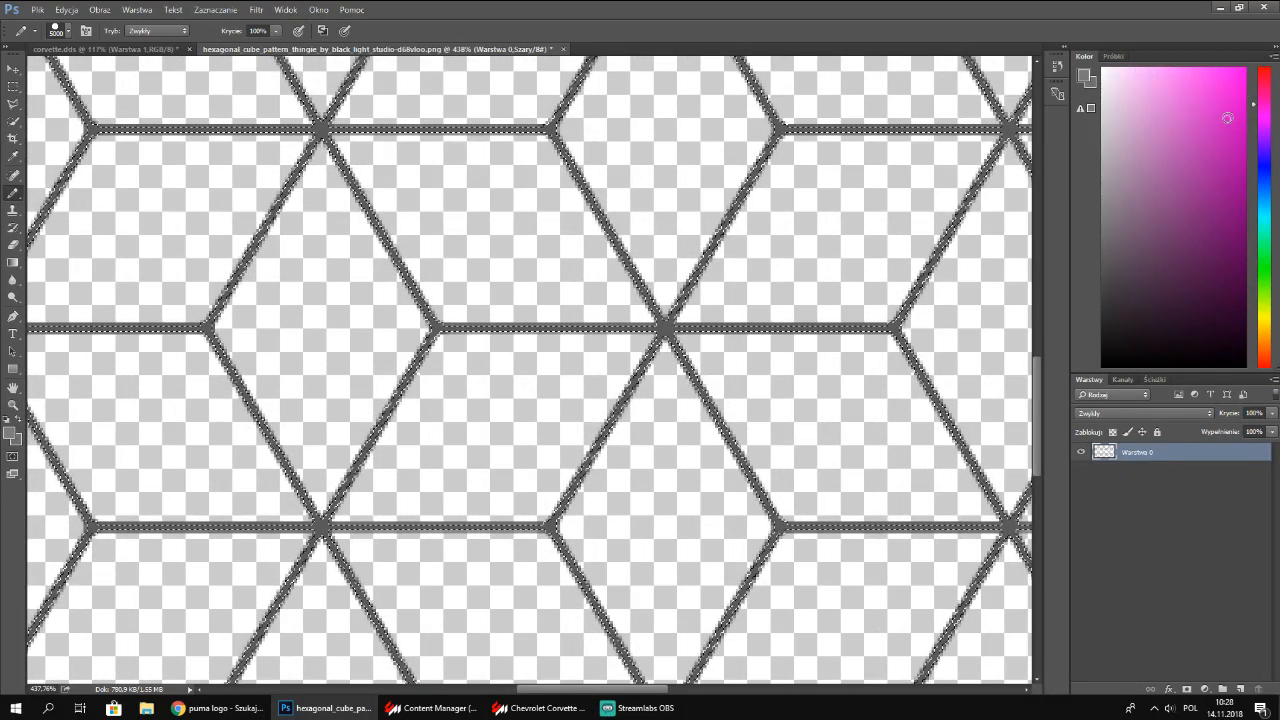
{"action": "left_click", "coordinate": [1113, 56]}
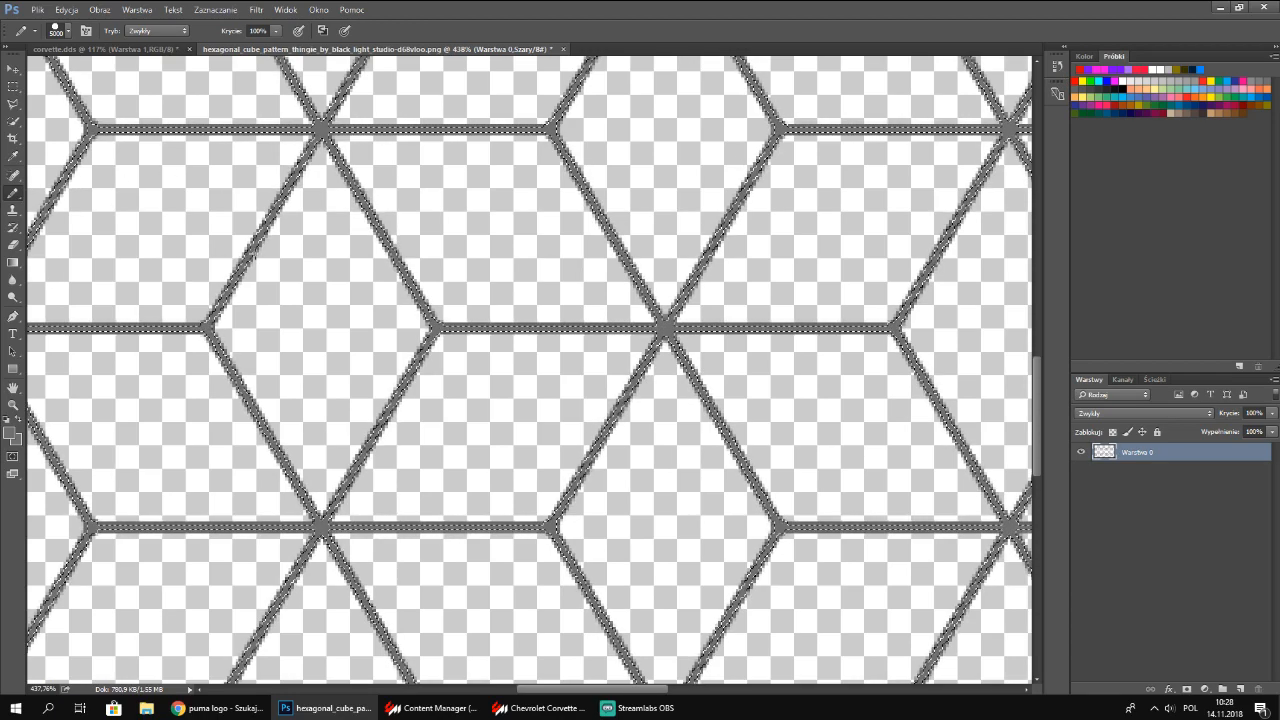
{"action": "scroll", "coordinate": [258, 257], "scroll_direction": "down", "scroll_amount": 5}
{"action": "scroll", "coordinate": [848, 433], "scroll_direction": "down", "scroll_amount": 4}
Open the maxresdefault image from the desktop as a new document and close the hexagonal pattern image, discarding its changes
{"action": "left_click", "coordinate": [118, 50]}
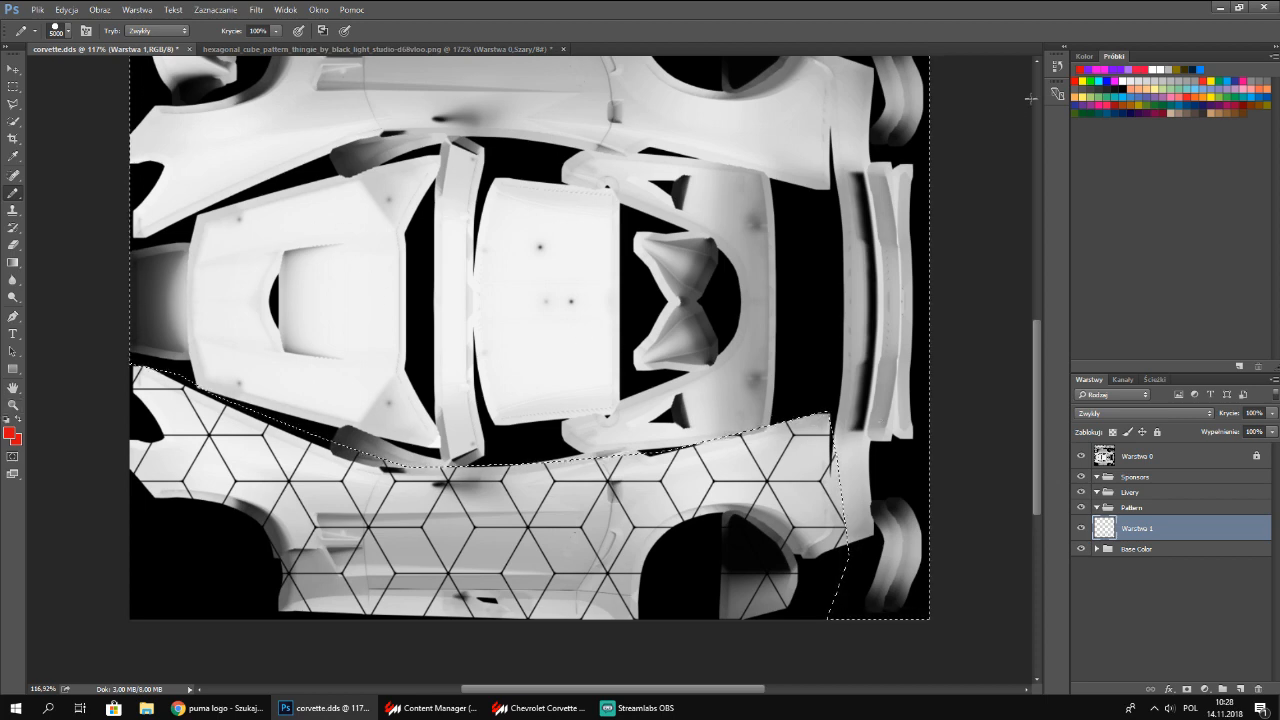
{"action": "left_click", "coordinate": [1085, 56]}
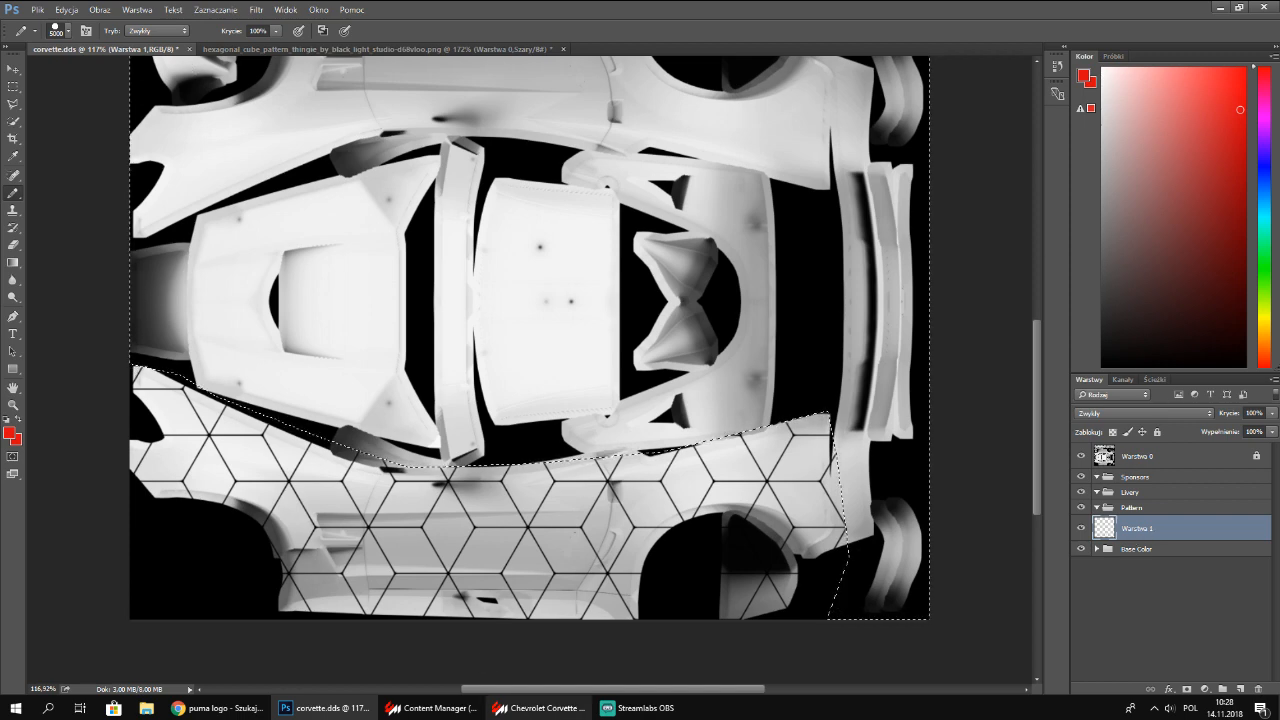
{"action": "left_click_drag", "start_coordinate": [620, 7], "coordinate": [761, 79]}
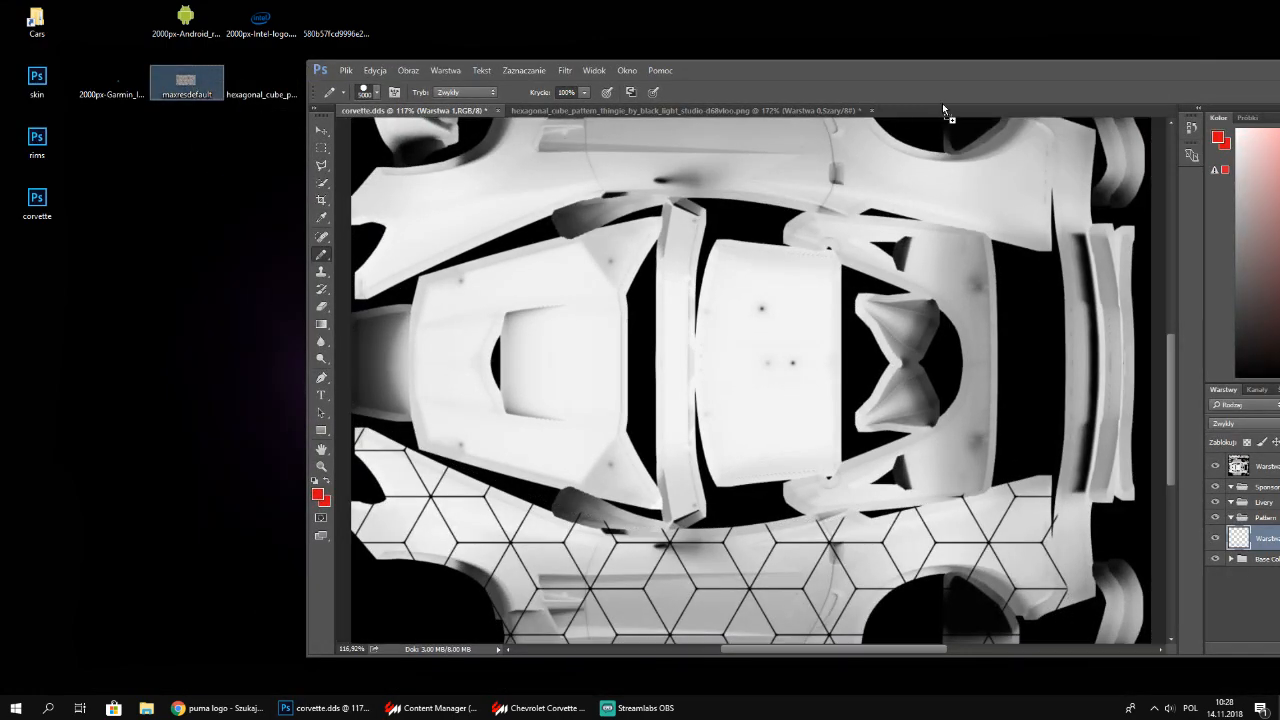
{"action": "left_click_drag", "start_coordinate": [943, 110], "coordinate": [940, 112]}
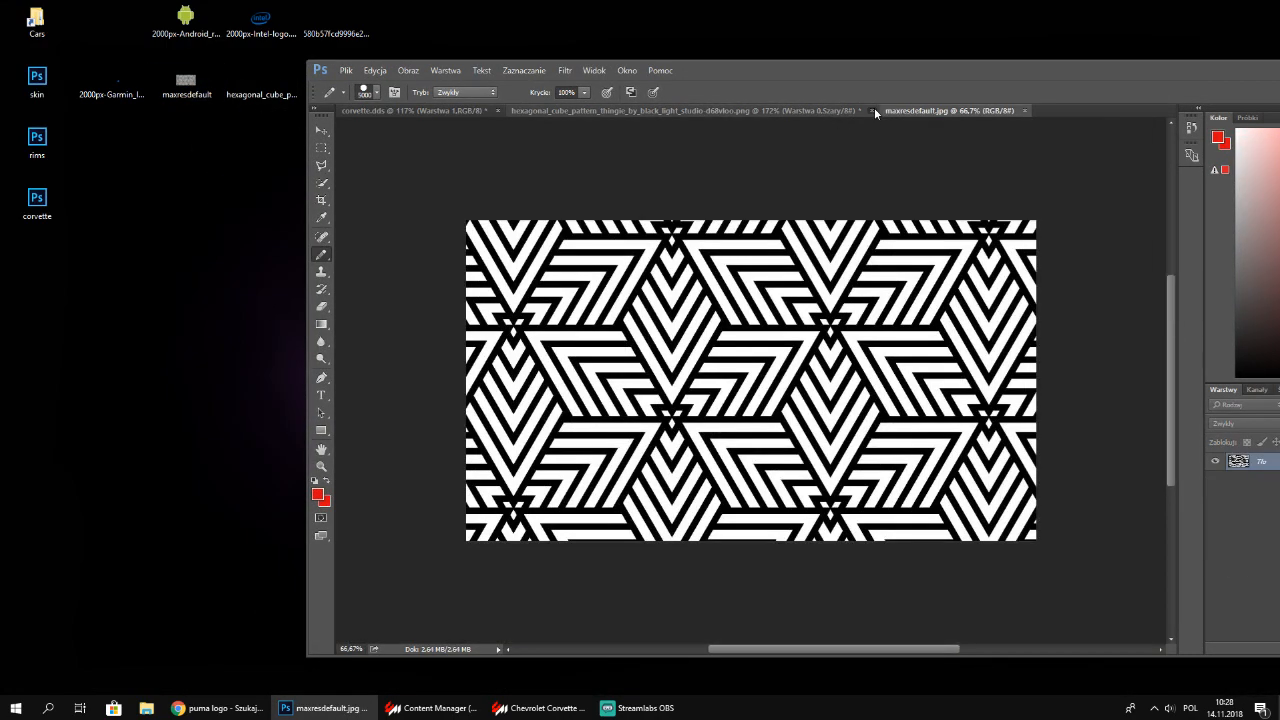
{"action": "left_click", "coordinate": [873, 110]}
{"action": "left_click", "coordinate": [633, 270]}
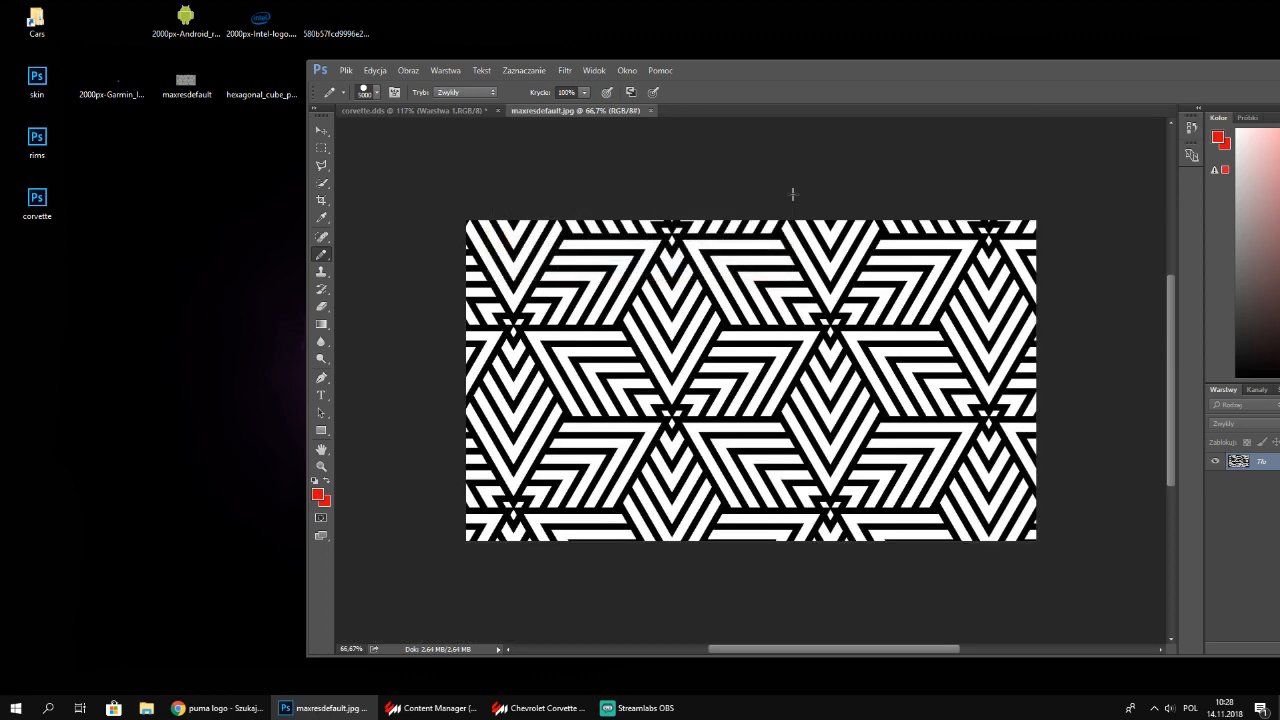
Select the black lines of the maxresdefault pattern with Color Range, sampling Shadows (Cienie) and widening the range
{"action": "left_click", "coordinate": [549, 91]}
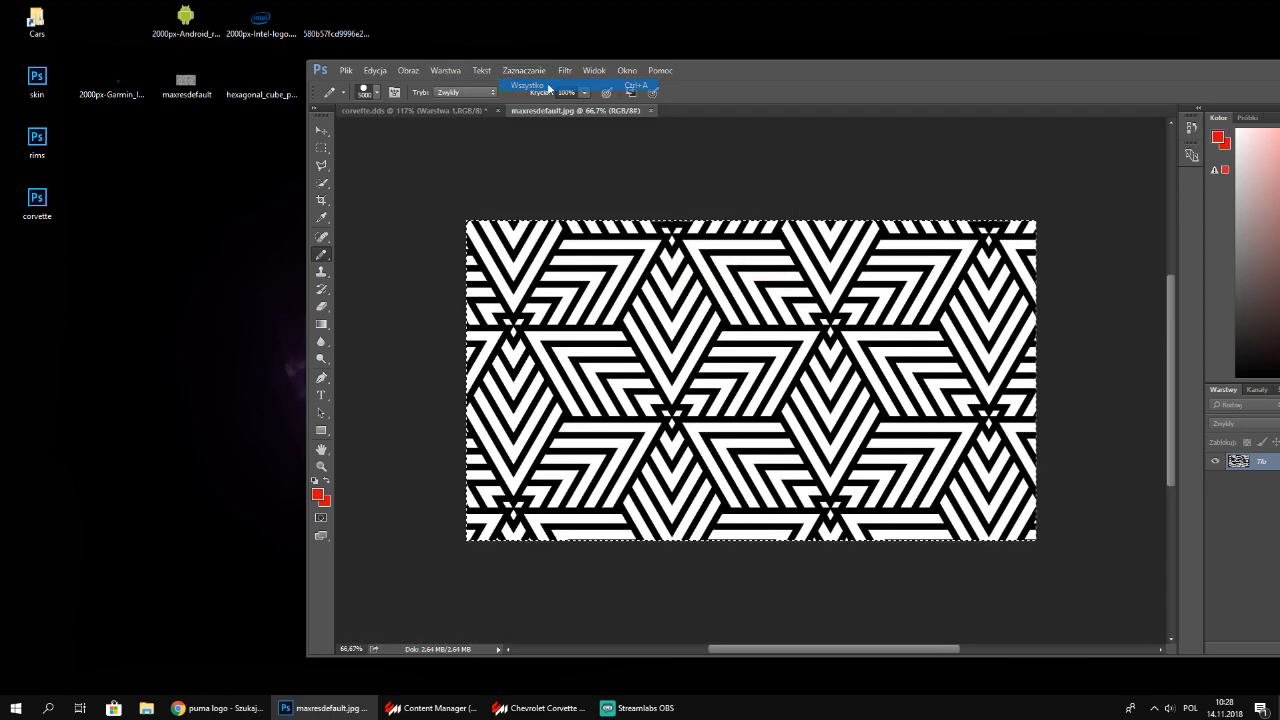
{"action": "left_click", "coordinate": [524, 70]}
{"action": "left_click", "coordinate": [570, 199]}
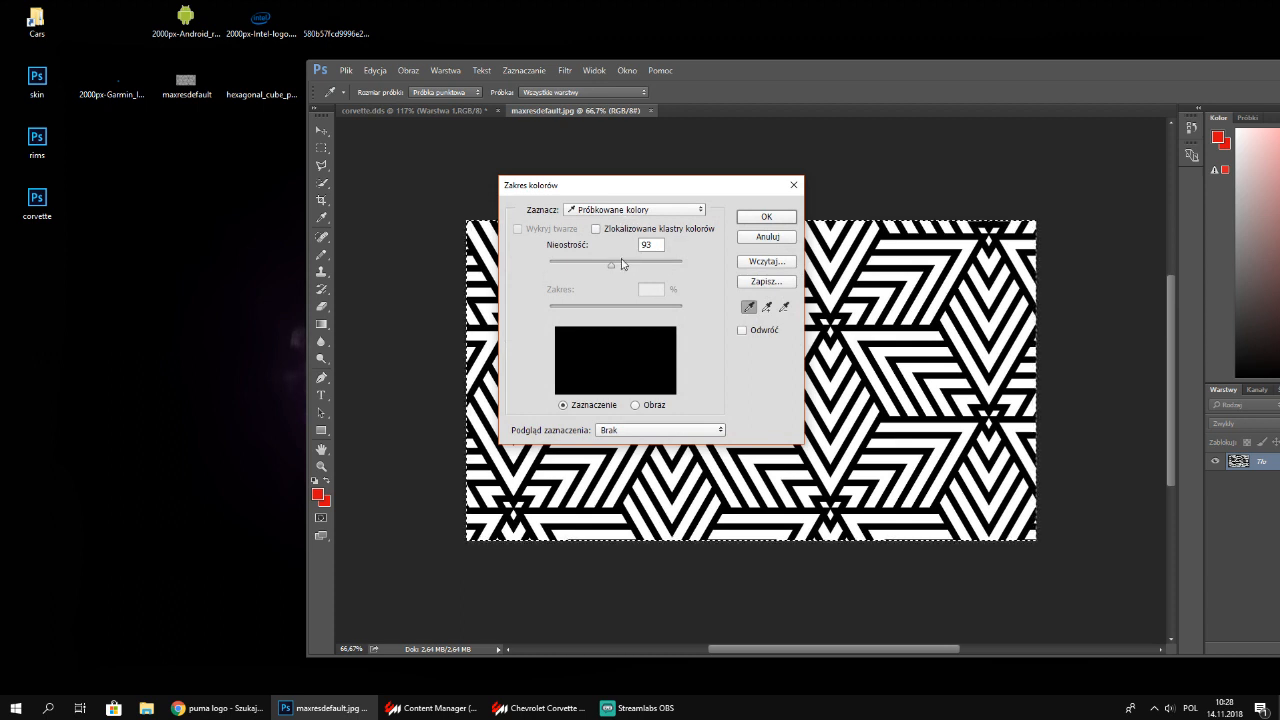
{"action": "left_click", "coordinate": [635, 209]}
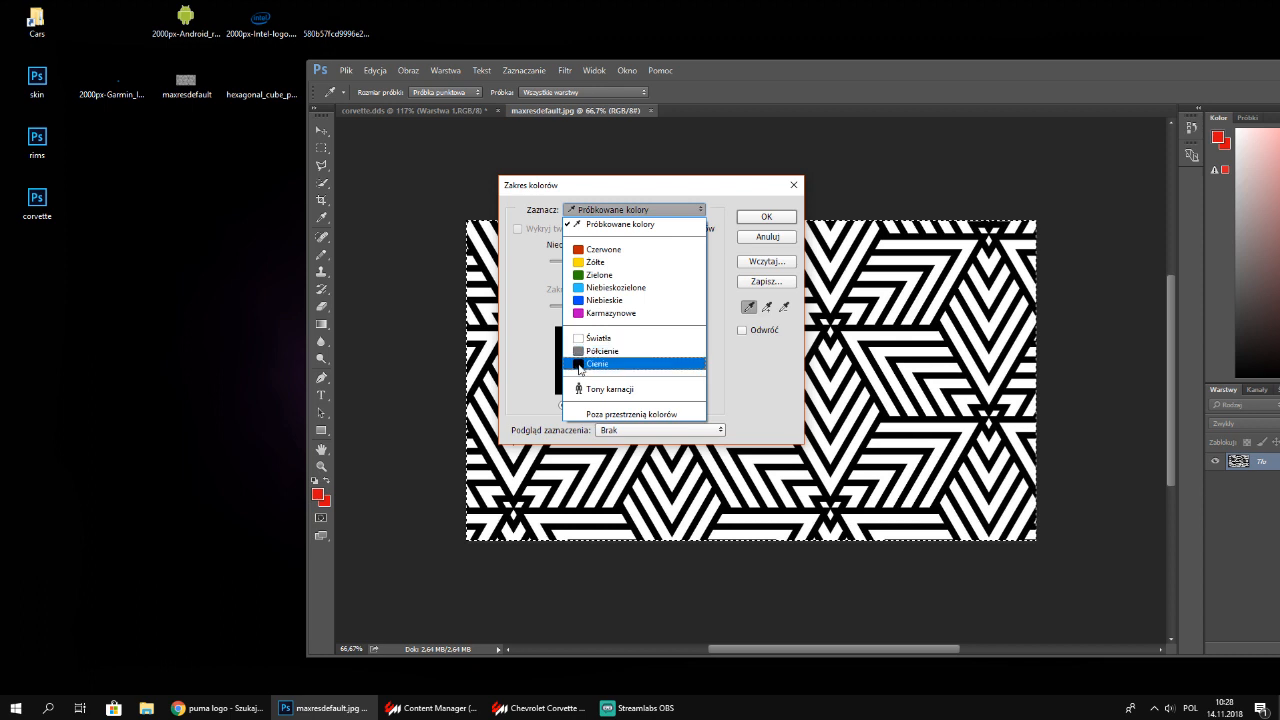
{"action": "left_click", "coordinate": [580, 365]}
{"action": "left_click", "coordinate": [588, 310]}
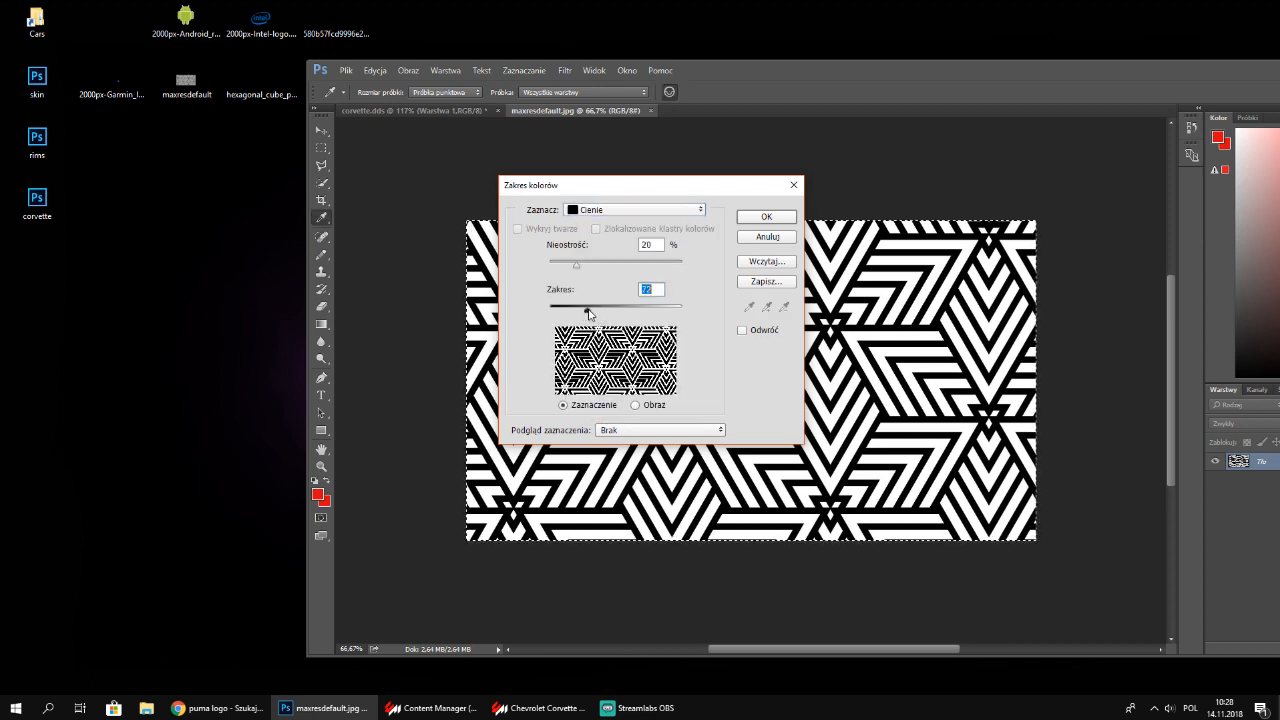
{"action": "left_click_drag", "start_coordinate": [689, 317], "coordinate": [649, 320]}
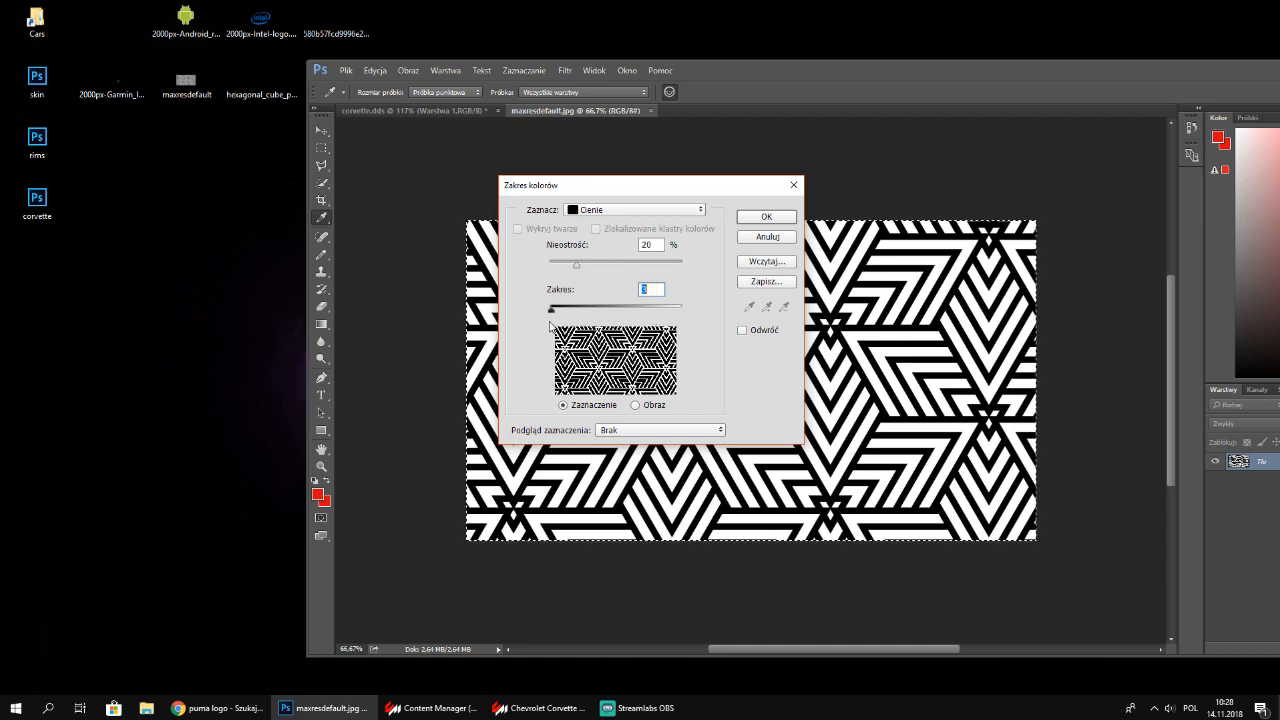
{"action": "left_click_drag", "start_coordinate": [550, 326], "coordinate": [582, 319]}
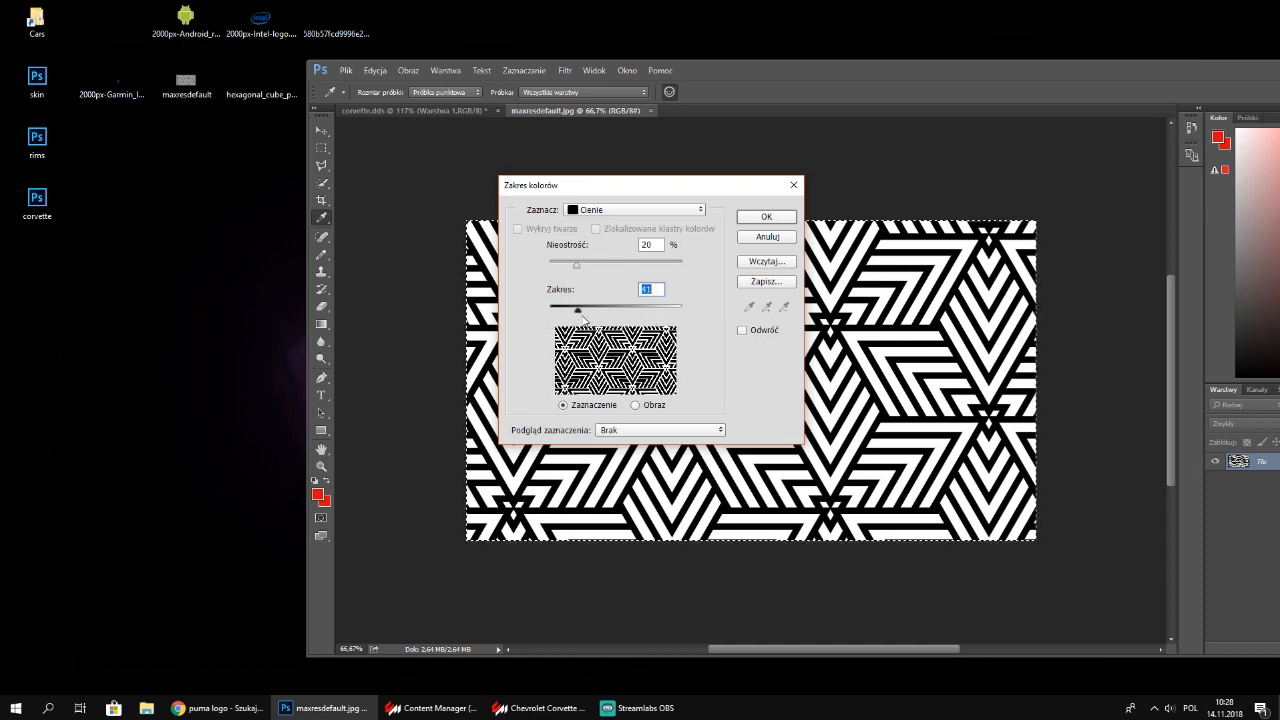
{"action": "left_click_drag", "start_coordinate": [722, 327], "coordinate": [655, 320]}
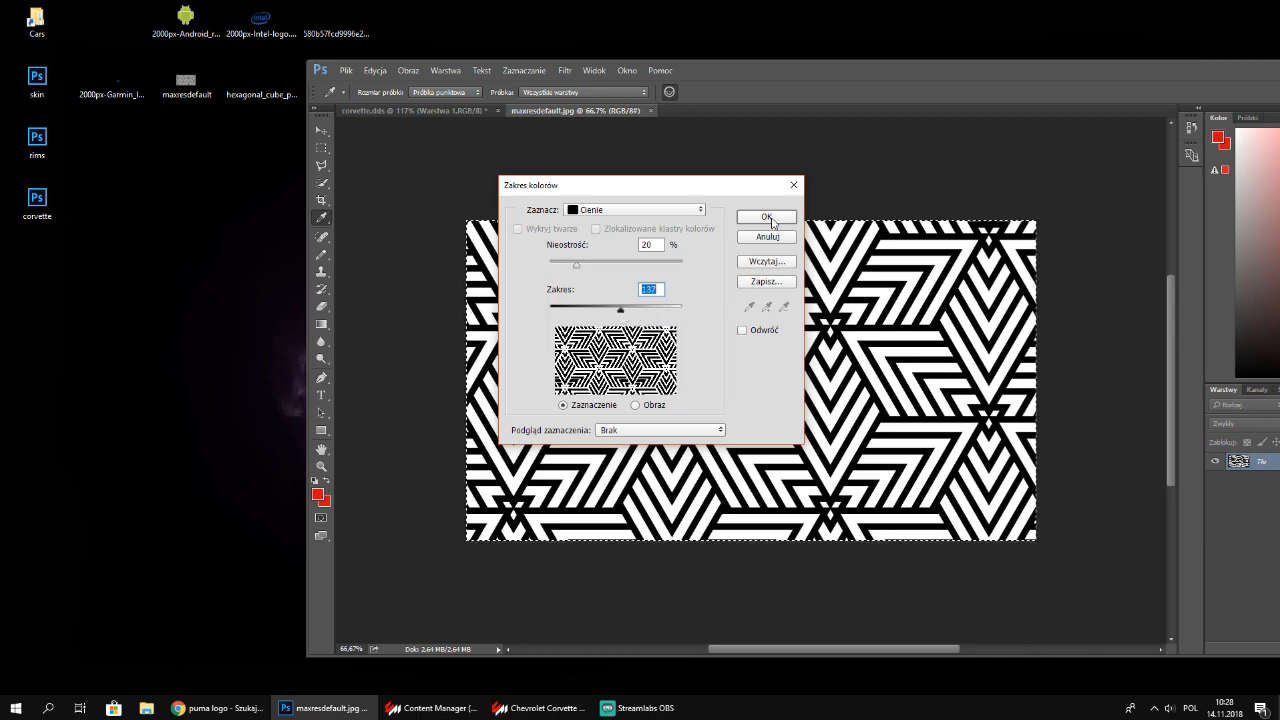
{"action": "left_click", "coordinate": [766, 216]}
Copy the selected black lines from maxresdefault.jpg and paste them into corvette.dds as a new layer
{"action": "key", "text": "b"}
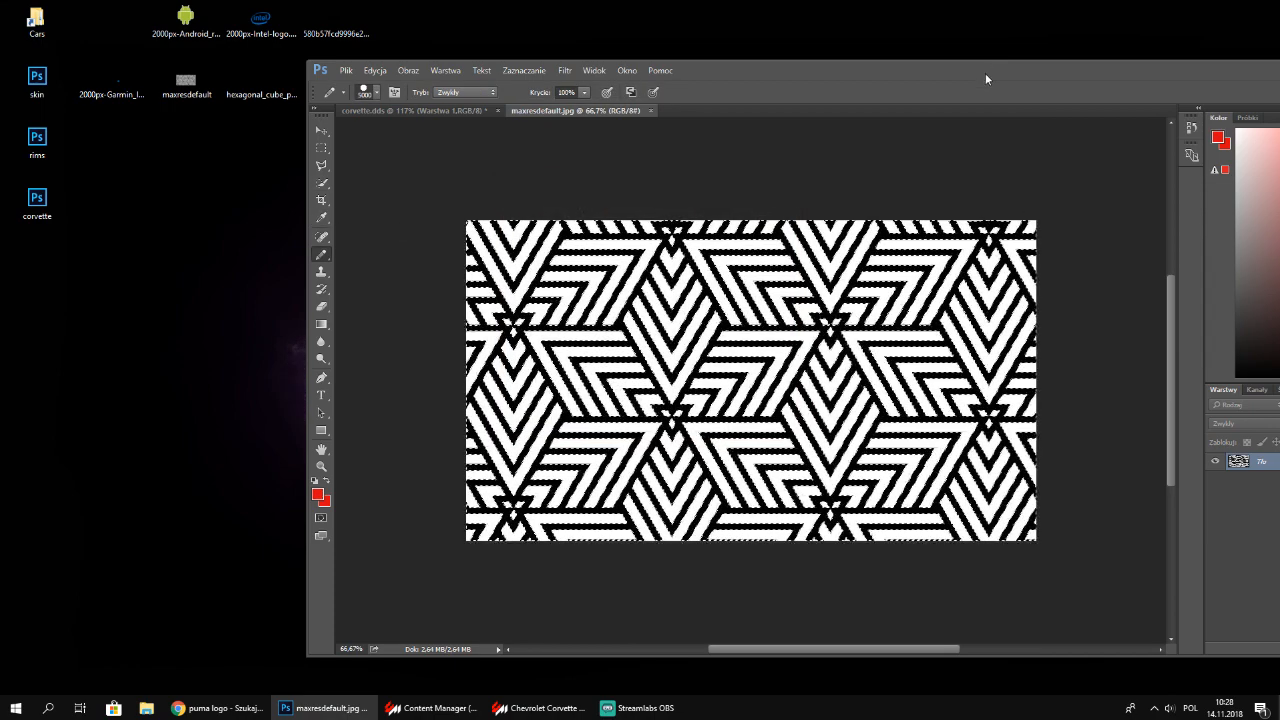
{"action": "left_click_drag", "start_coordinate": [986, 75], "coordinate": [713, 83]}
{"action": "left_click", "coordinate": [48, 137]}
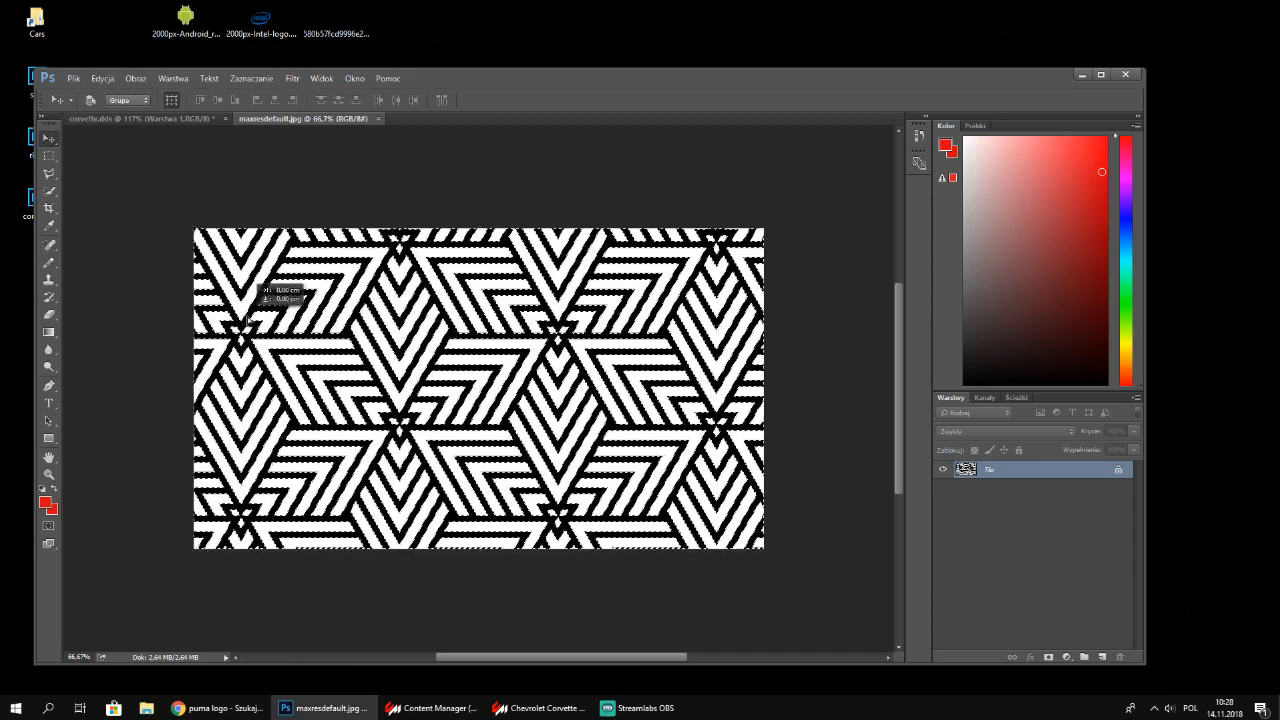
{"action": "left_click", "coordinate": [298, 326]}
{"action": "key", "text": "Return"}
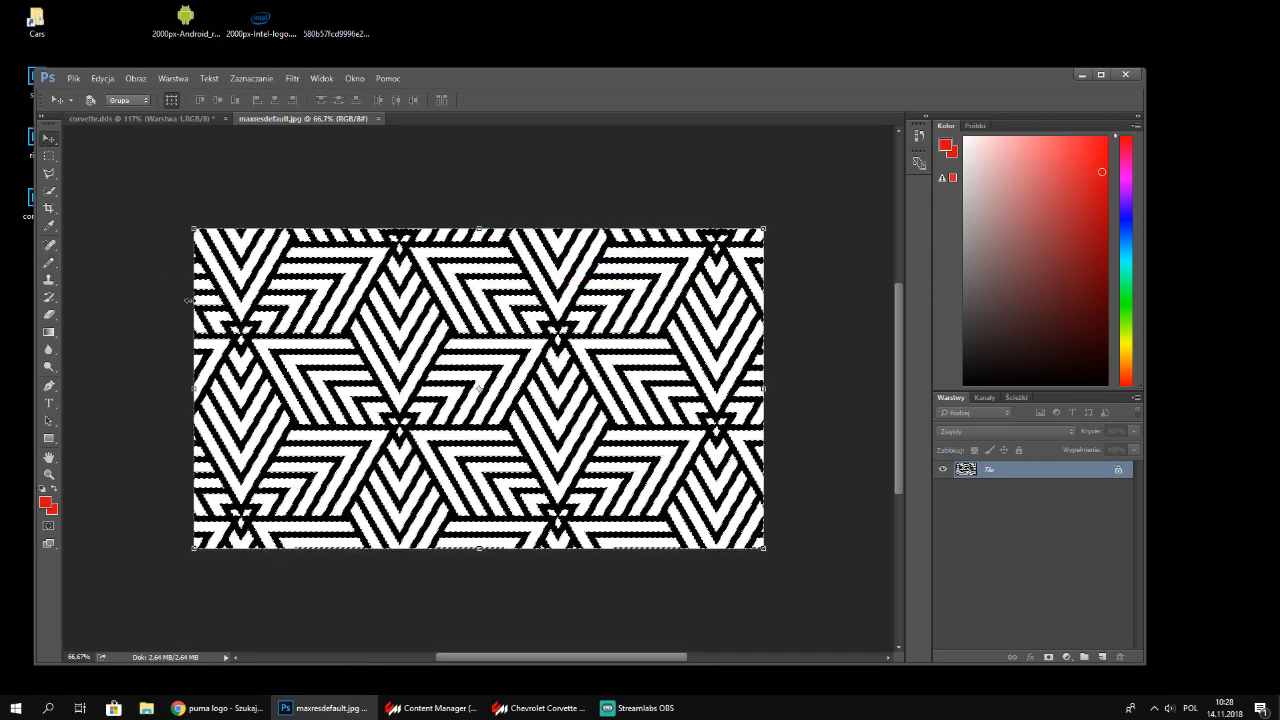
{"action": "left_click_drag", "start_coordinate": [243, 303], "coordinate": [249, 313]}
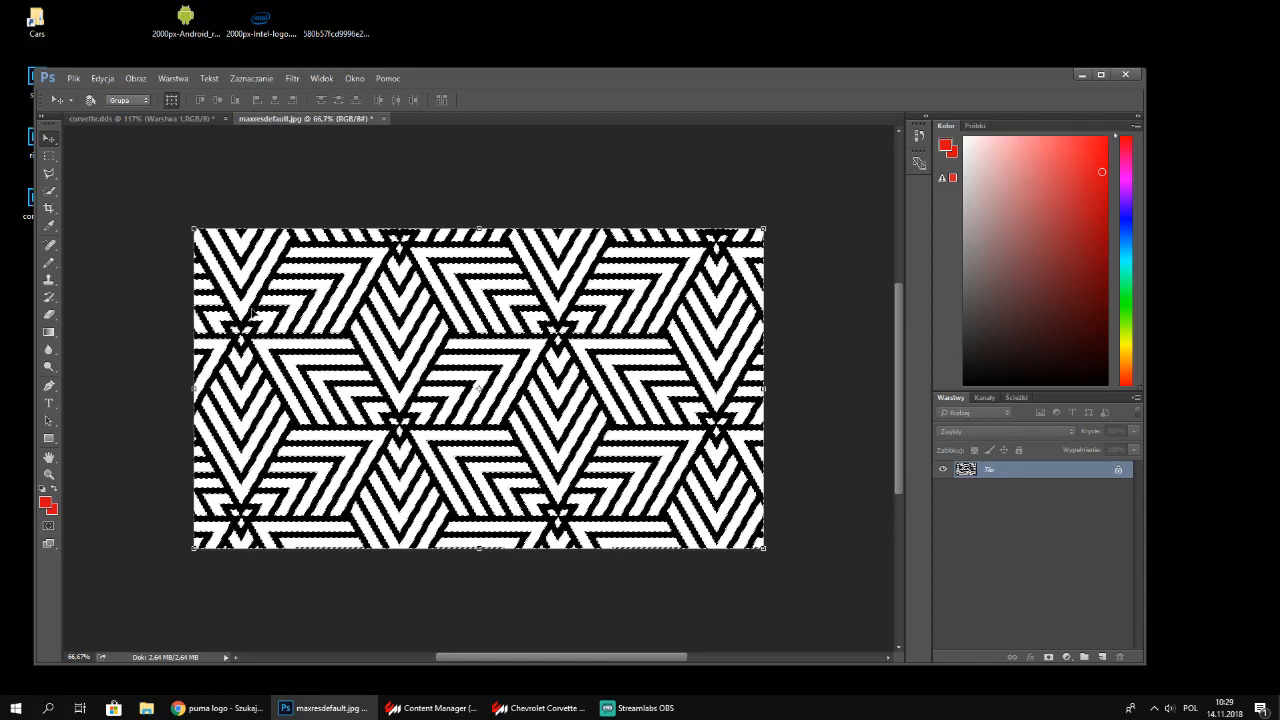
{"action": "left_click", "coordinate": [184, 118]}
{"action": "key", "text": "ctrl+v"}
{"action": "scroll", "coordinate": [620, 299], "scroll_direction": "down", "scroll_amount": 7}
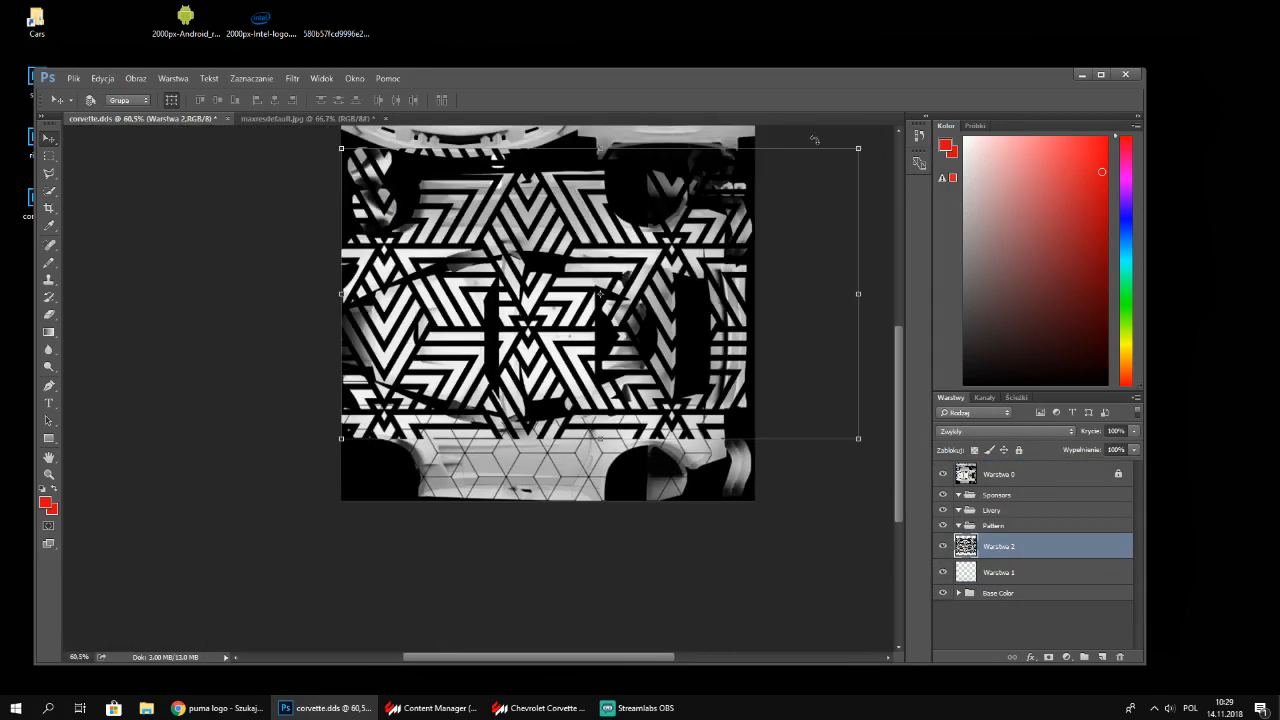
Scale the pasted striped pattern to about 35% and place it over the panel in the texture's upper-right corner
{"action": "left_click_drag", "start_coordinate": [857, 147], "coordinate": [661, 215]}
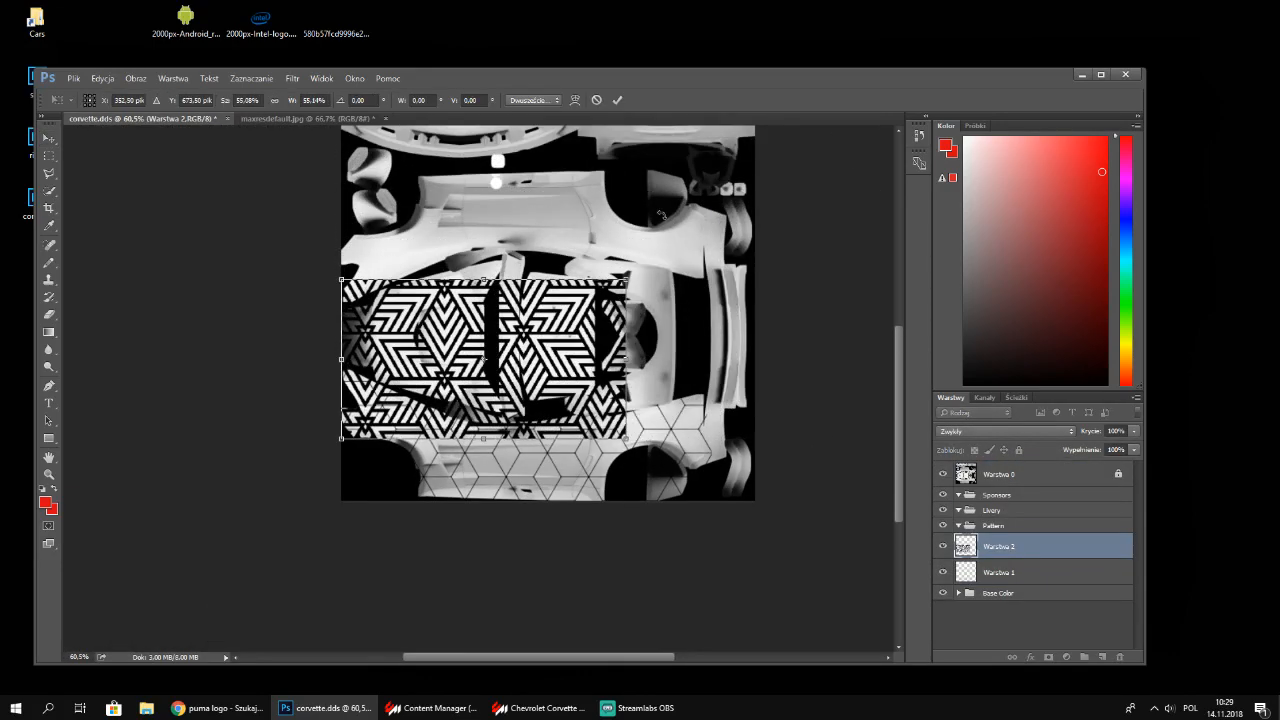
{"action": "left_click_drag", "start_coordinate": [590, 375], "coordinate": [595, 210]}
{"action": "scroll", "coordinate": [665, 221], "scroll_direction": "up", "scroll_amount": 2}
{"action": "scroll", "coordinate": [849, 323], "scroll_direction": "down", "scroll_amount": 1}
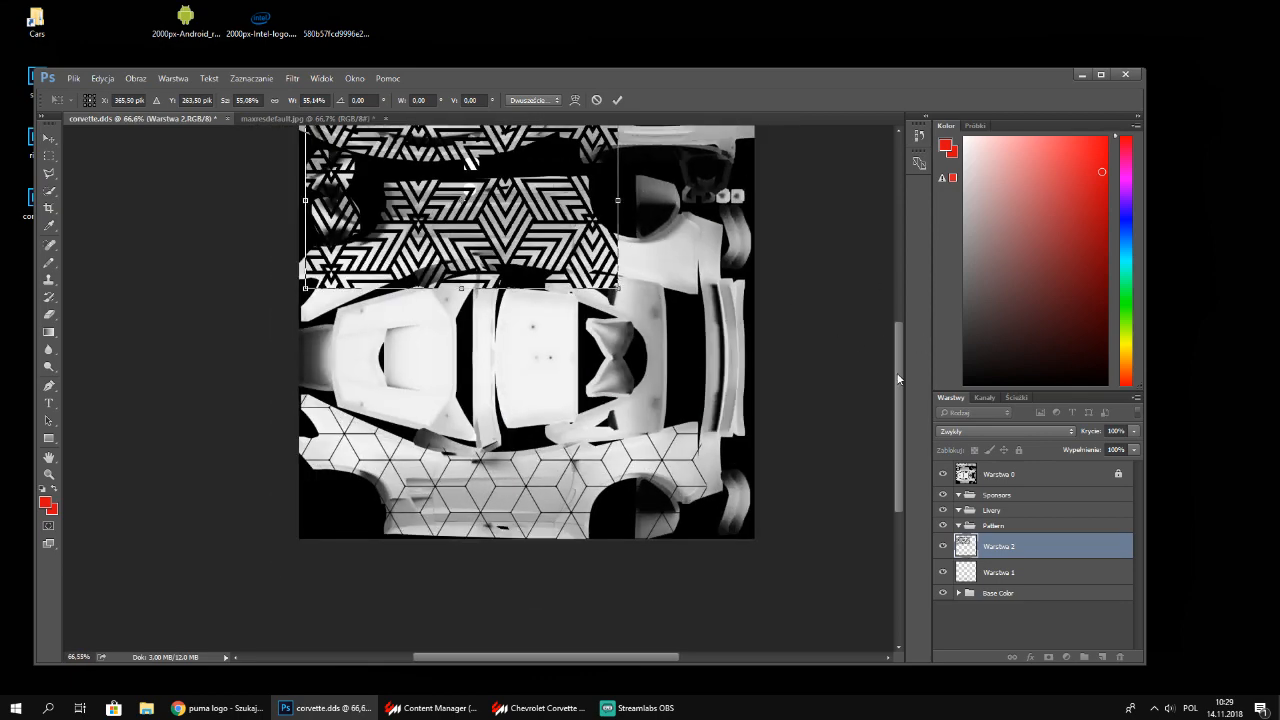
{"action": "left_click_drag", "start_coordinate": [897, 379], "coordinate": [897, 339]}
{"action": "left_click_drag", "start_coordinate": [567, 328], "coordinate": [693, 299]}
{"action": "left_click_drag", "start_coordinate": [429, 367], "coordinate": [532, 334]}
{"action": "scroll", "coordinate": [578, 291], "scroll_direction": "up", "scroll_amount": 3}
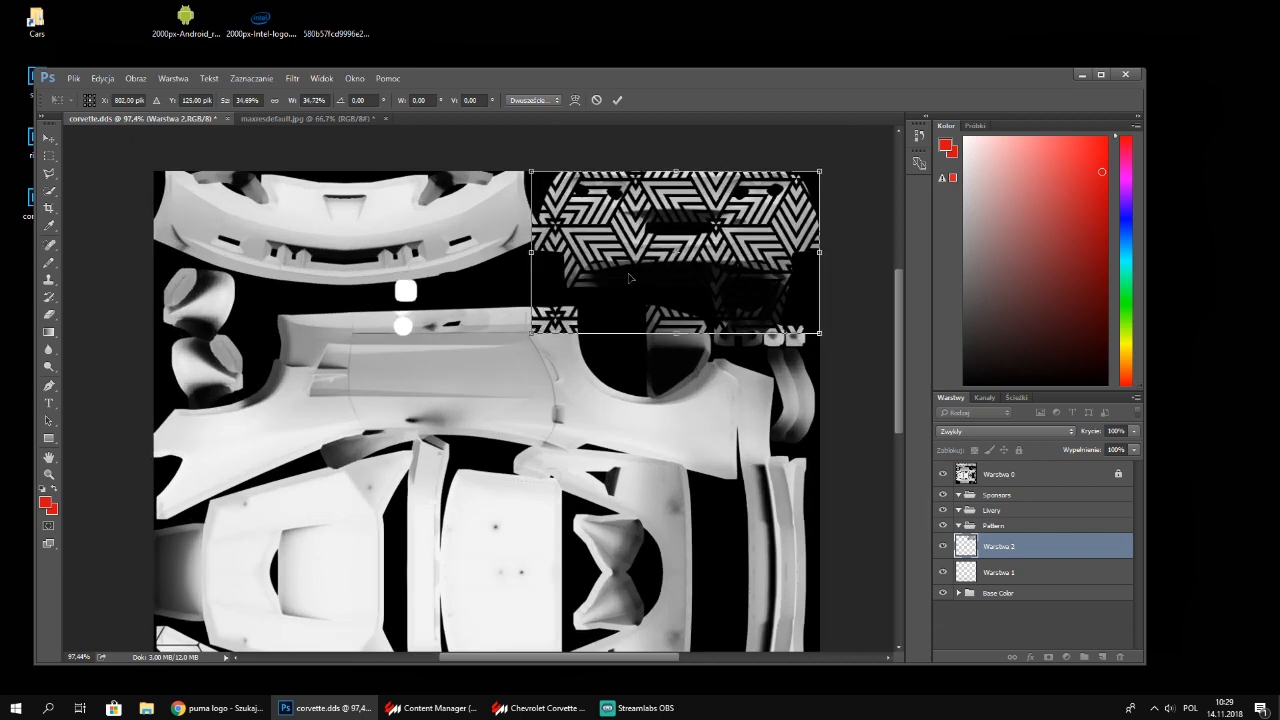
{"action": "key", "text": "Return"}
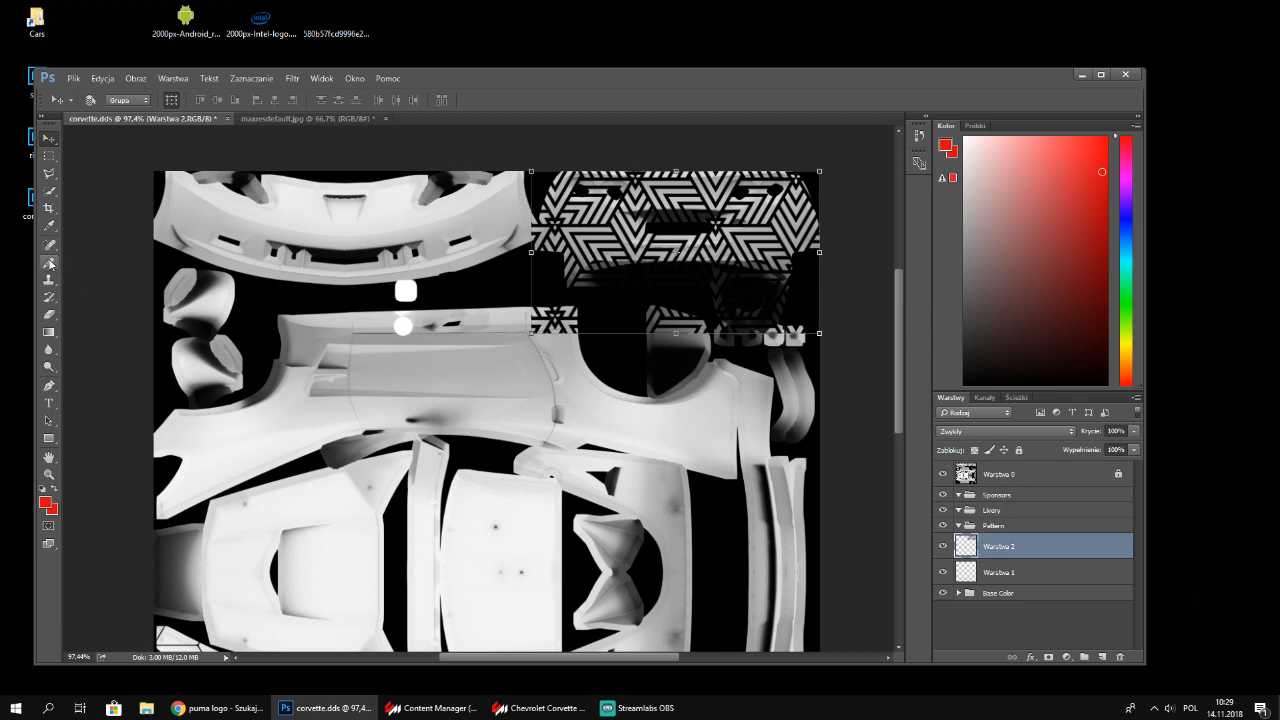
Outline the upper-right car panel under the striped pattern with a closed Pen tool path
{"action": "left_click", "coordinate": [47, 386]}
{"action": "left_click", "coordinate": [559, 162]}
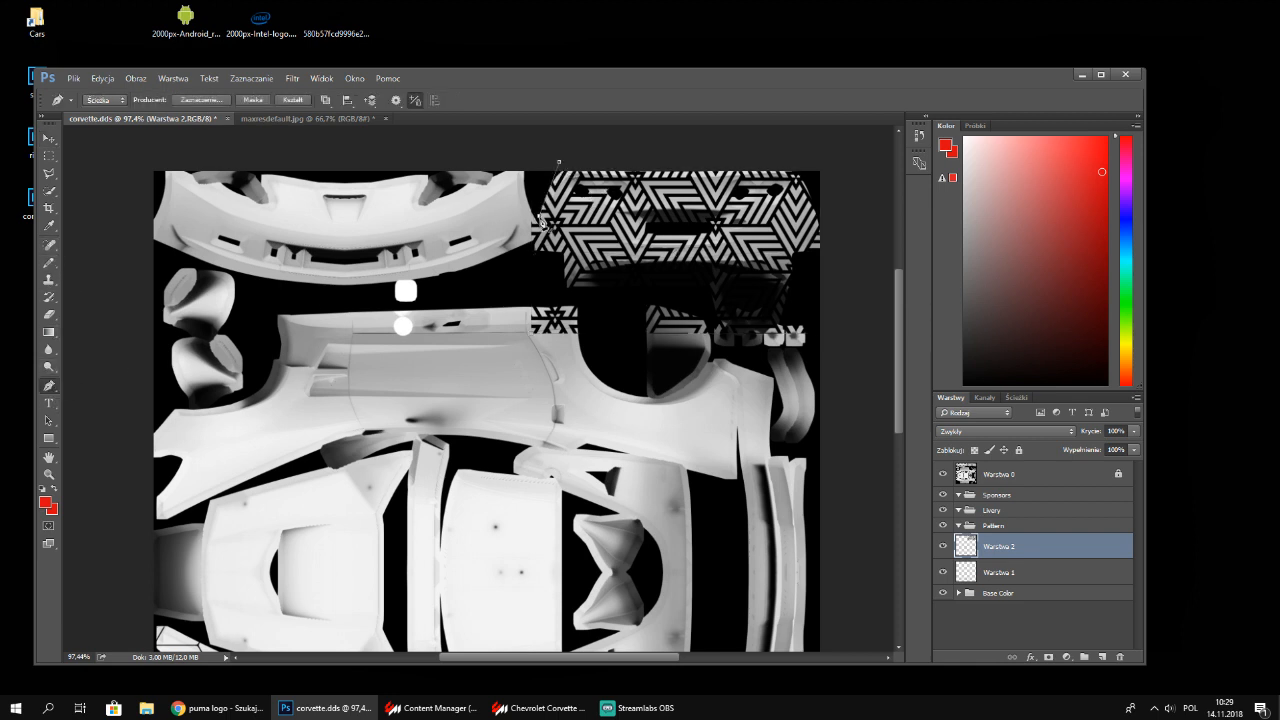
{"action": "left_click", "coordinate": [530, 268]}
{"action": "left_click", "coordinate": [588, 299]}
{"action": "left_click", "coordinate": [662, 270]}
{"action": "left_click", "coordinate": [726, 264]}
{"action": "left_click", "coordinate": [825, 272]}
{"action": "left_click", "coordinate": [851, 222]}
{"action": "left_click", "coordinate": [827, 151]}
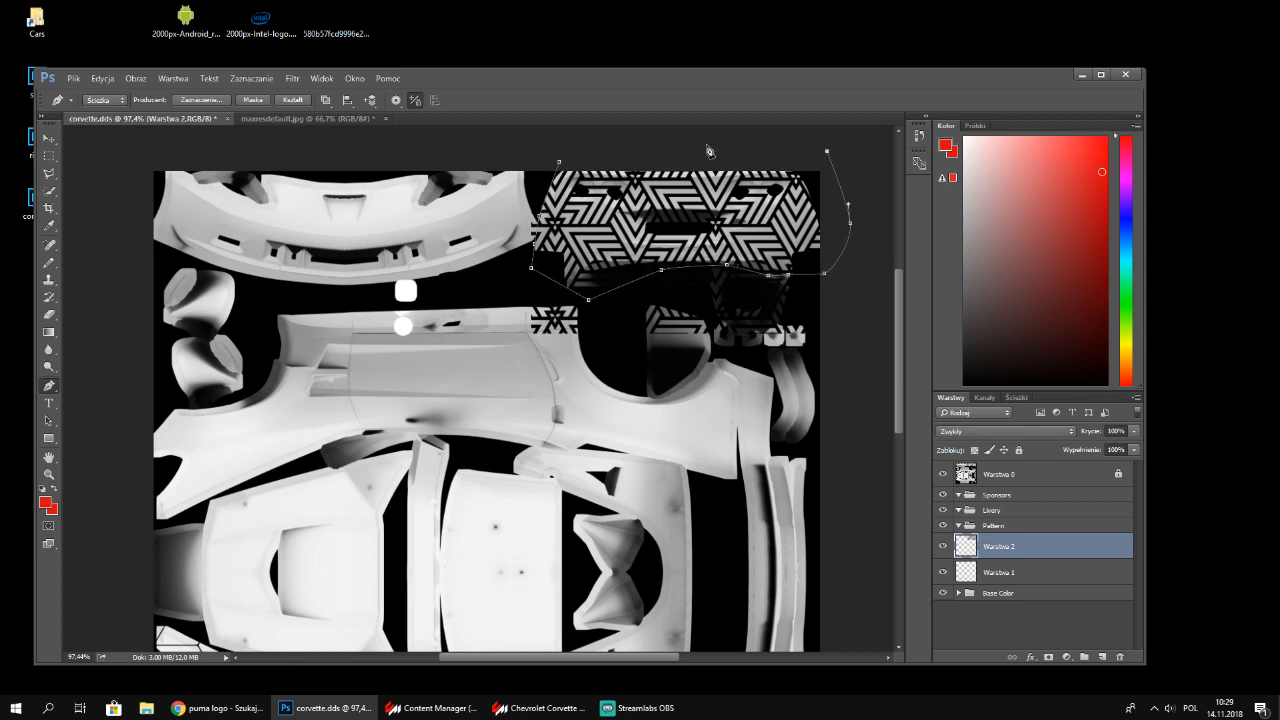
{"action": "left_click", "coordinate": [558, 160]}
Turn the path into a new selection with a 1 px feather and invert it to delete the striped pattern outside the panel
{"action": "right_click", "coordinate": [605, 170]}
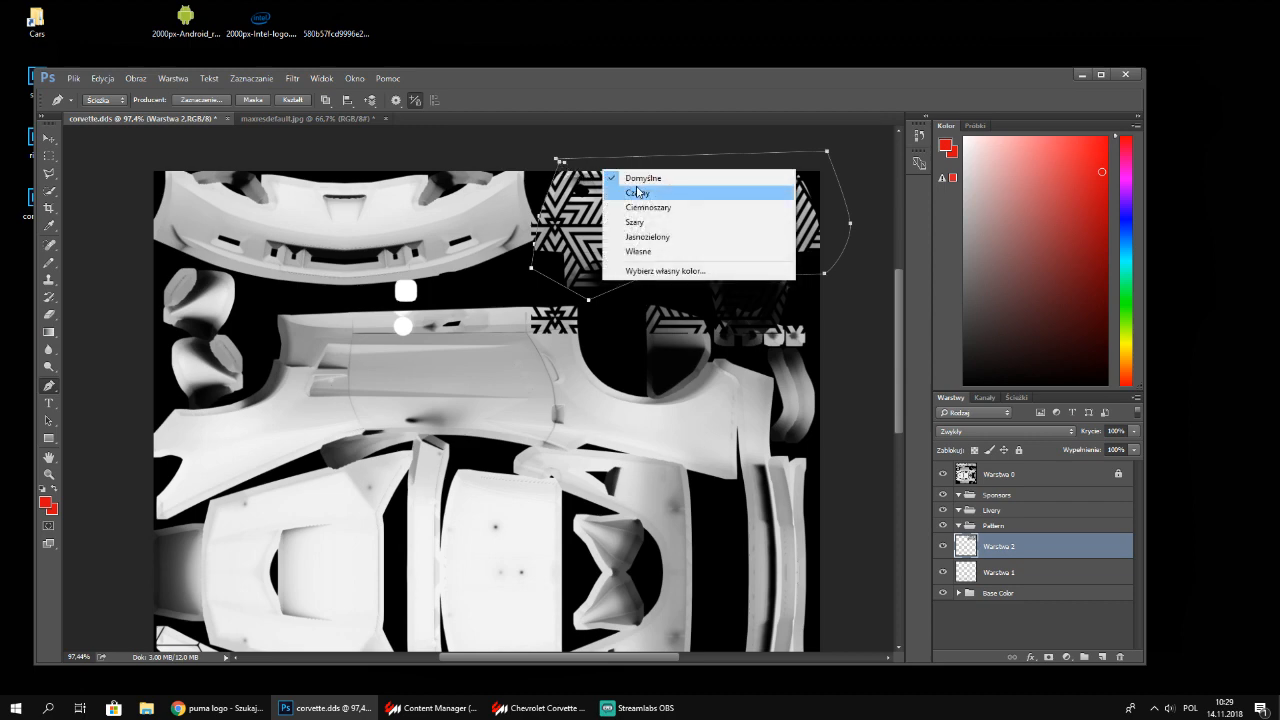
{"action": "right_click", "coordinate": [563, 203]}
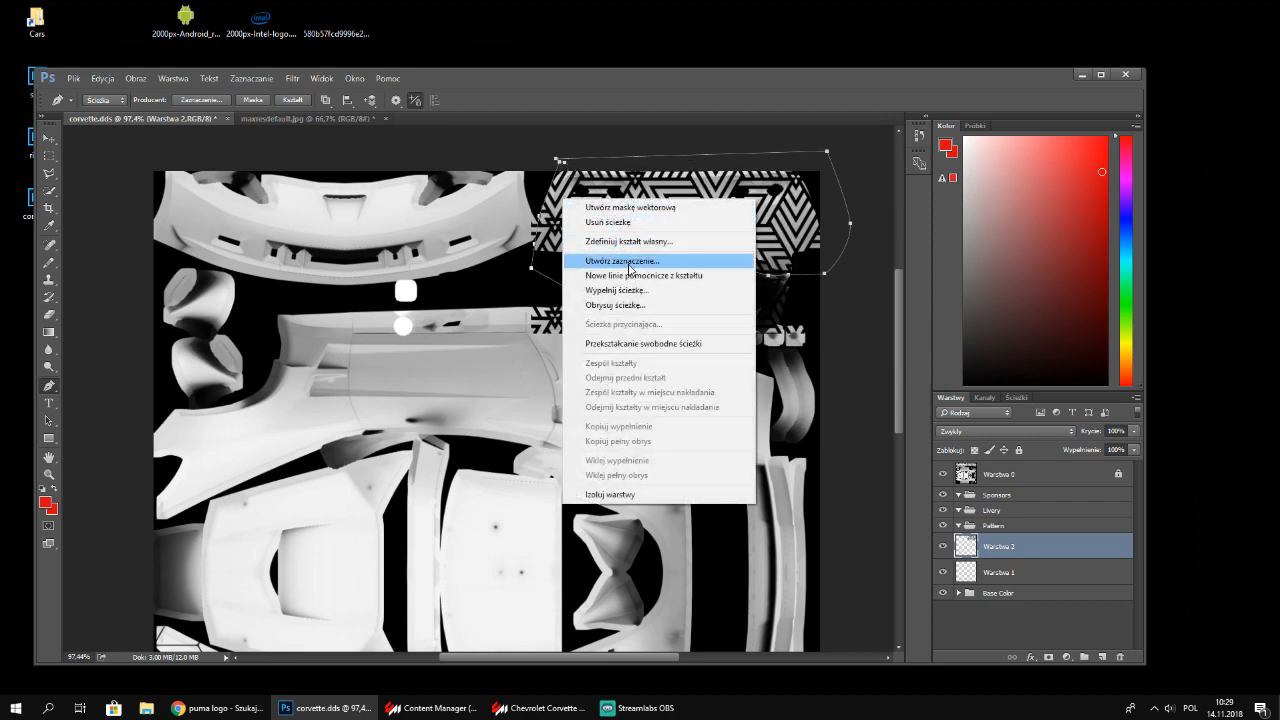
{"action": "left_click", "coordinate": [631, 262]}
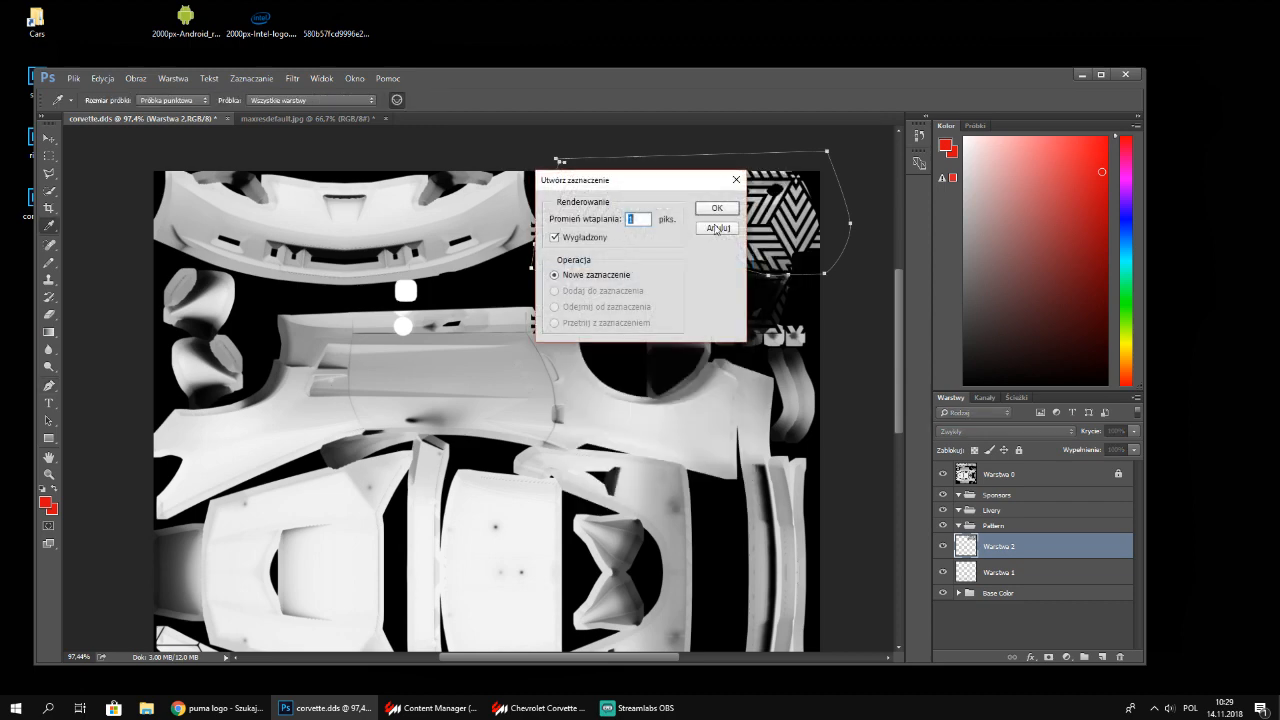
{"action": "left_click", "coordinate": [720, 210]}
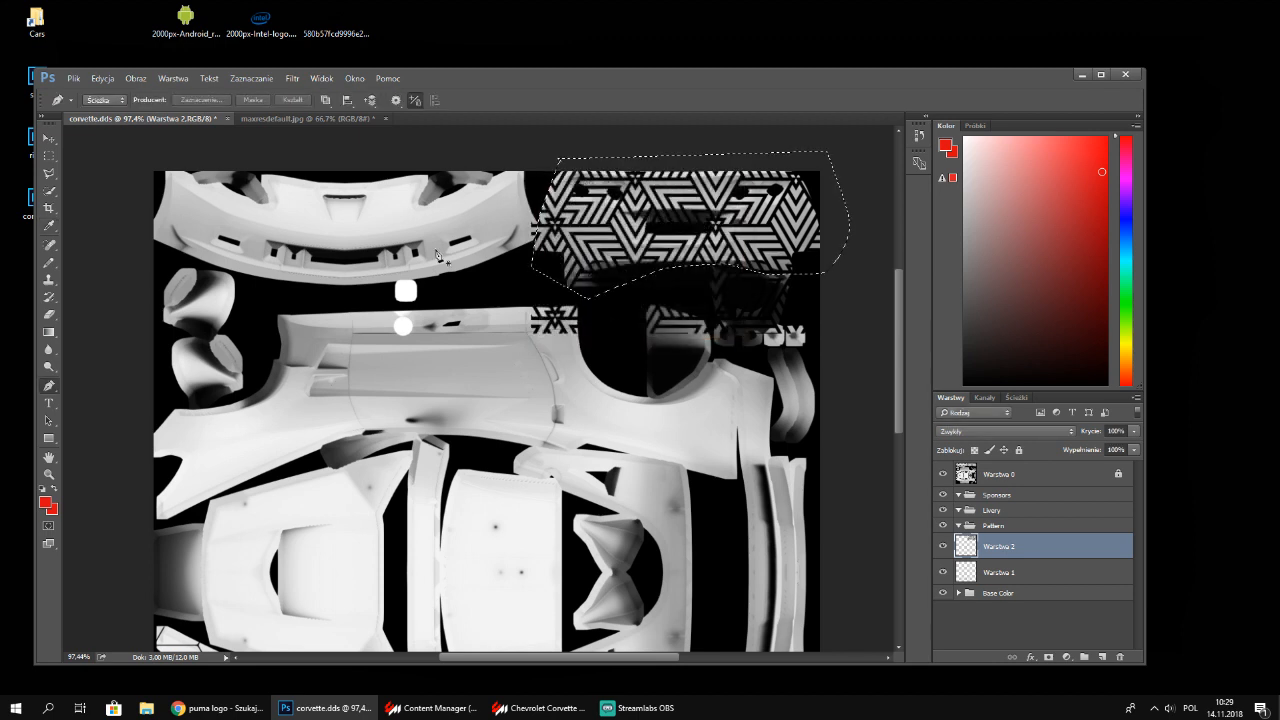
{"action": "left_click", "coordinate": [251, 78]}
{"action": "left_click", "coordinate": [274, 134]}
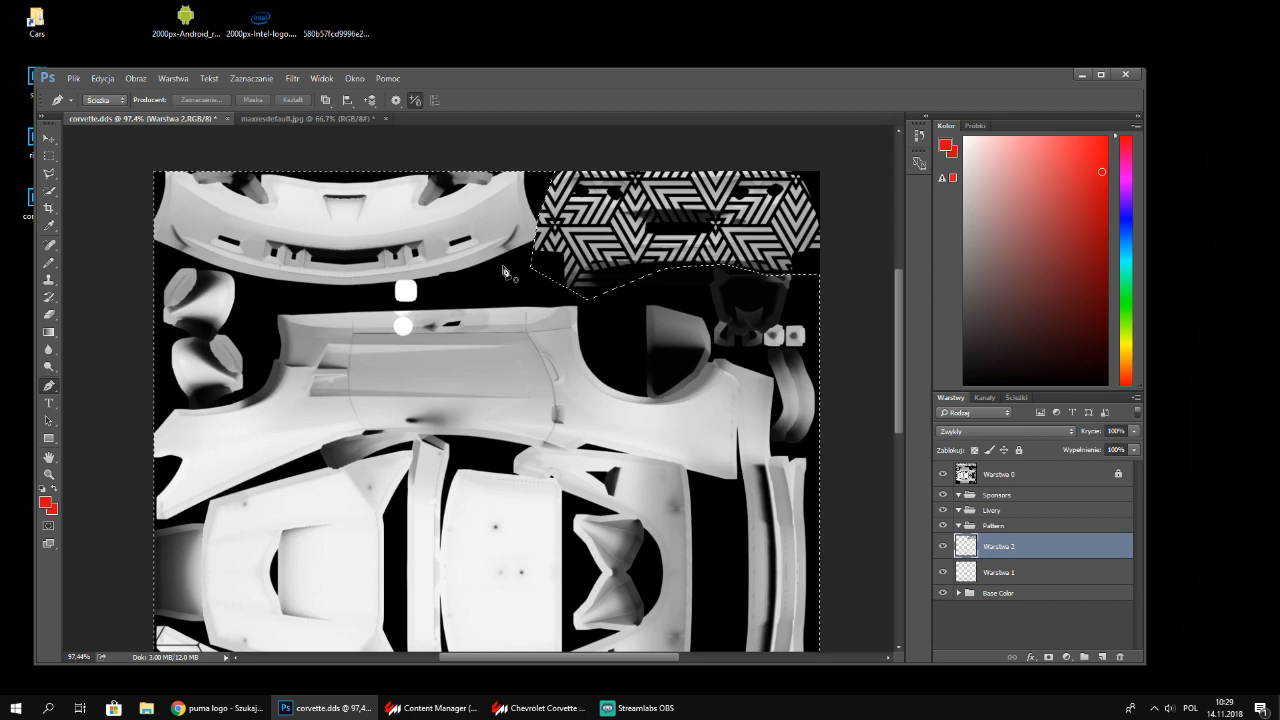
{"action": "scroll", "coordinate": [405, 210], "scroll_direction": "down", "scroll_amount": 4}
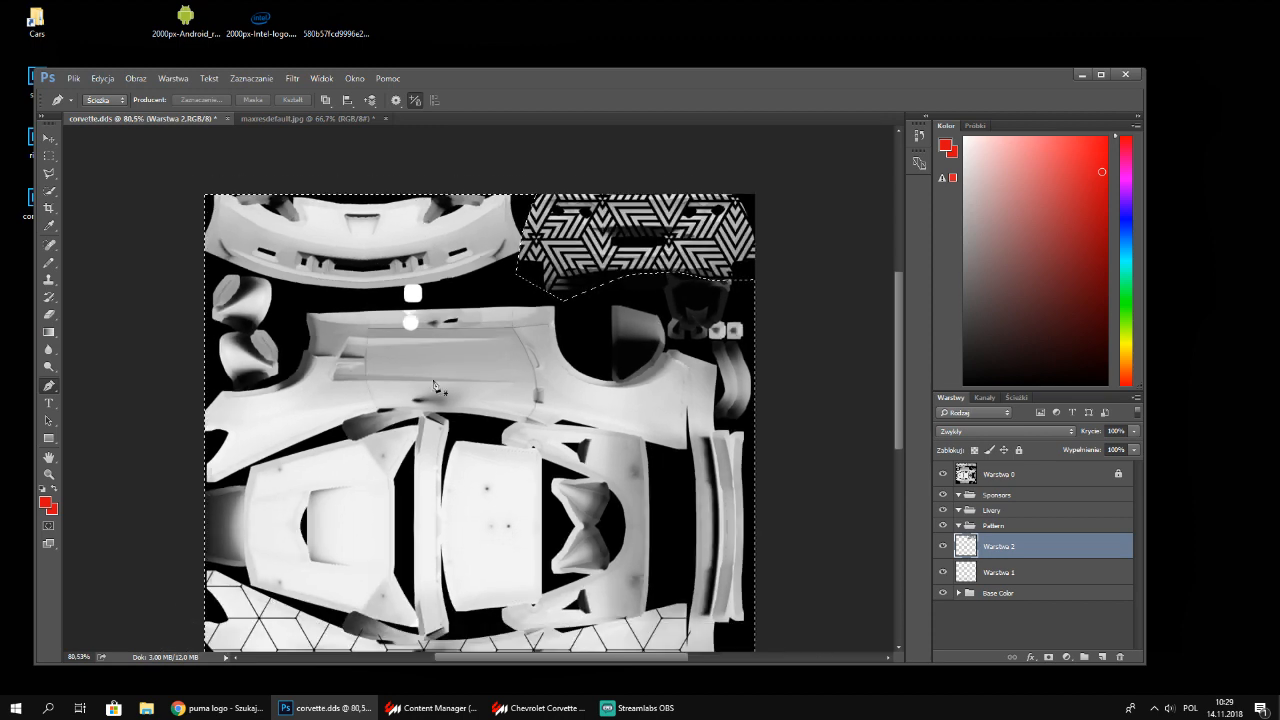
{"action": "scroll", "coordinate": [895, 401], "scroll_direction": "down", "scroll_amount": 3}
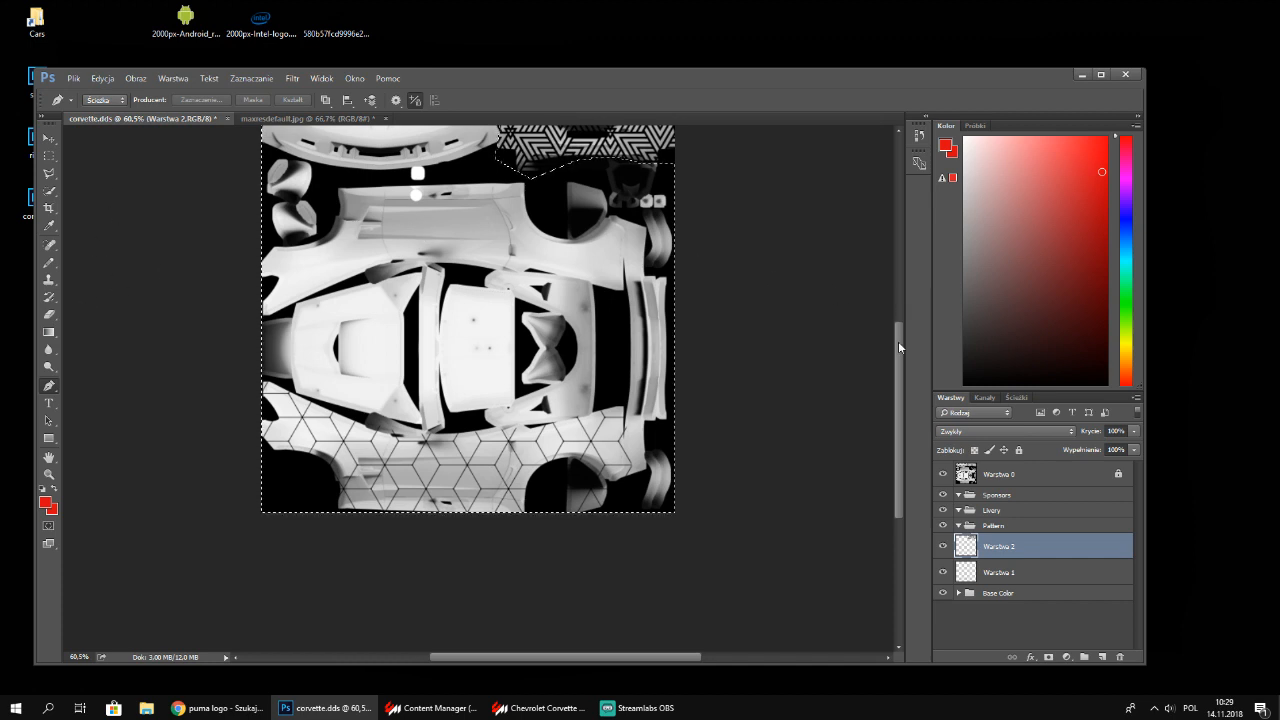
{"action": "left_click_drag", "start_coordinate": [893, 370], "coordinate": [898, 300]}
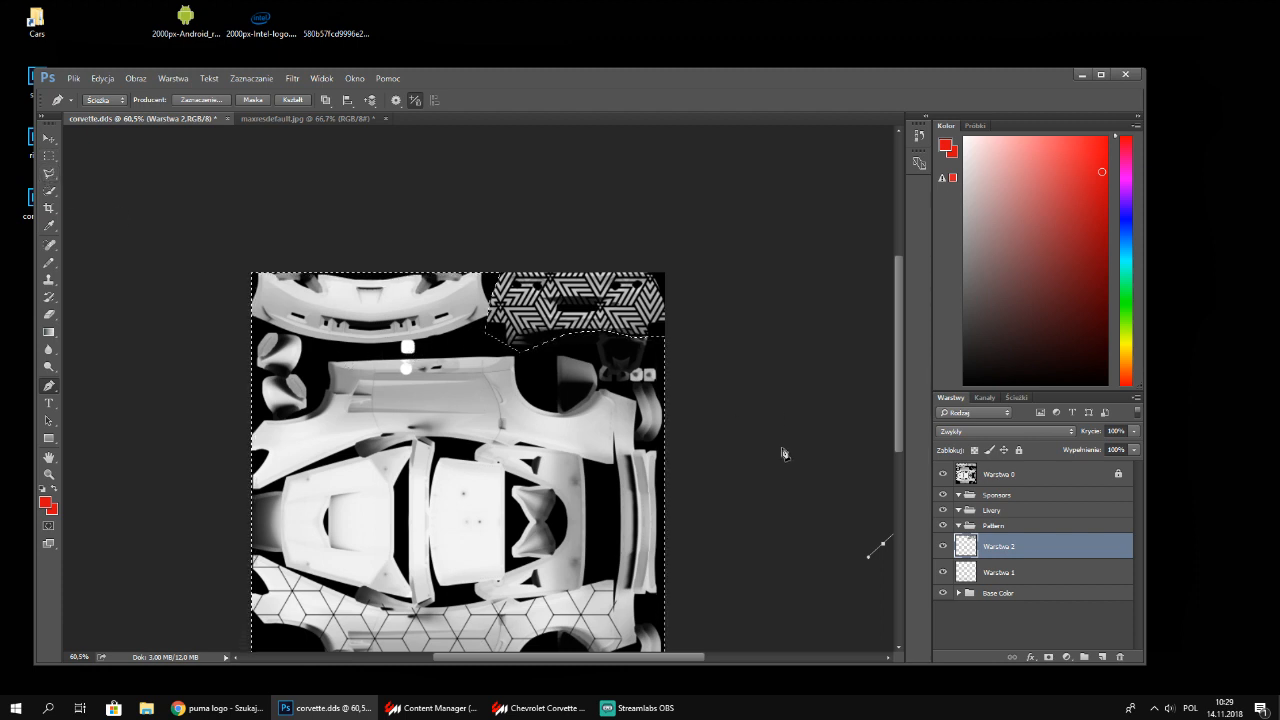
{"action": "left_click", "coordinate": [442, 353]}
{"action": "scroll", "coordinate": [745, 440], "scroll_direction": "down", "scroll_amount": 1}
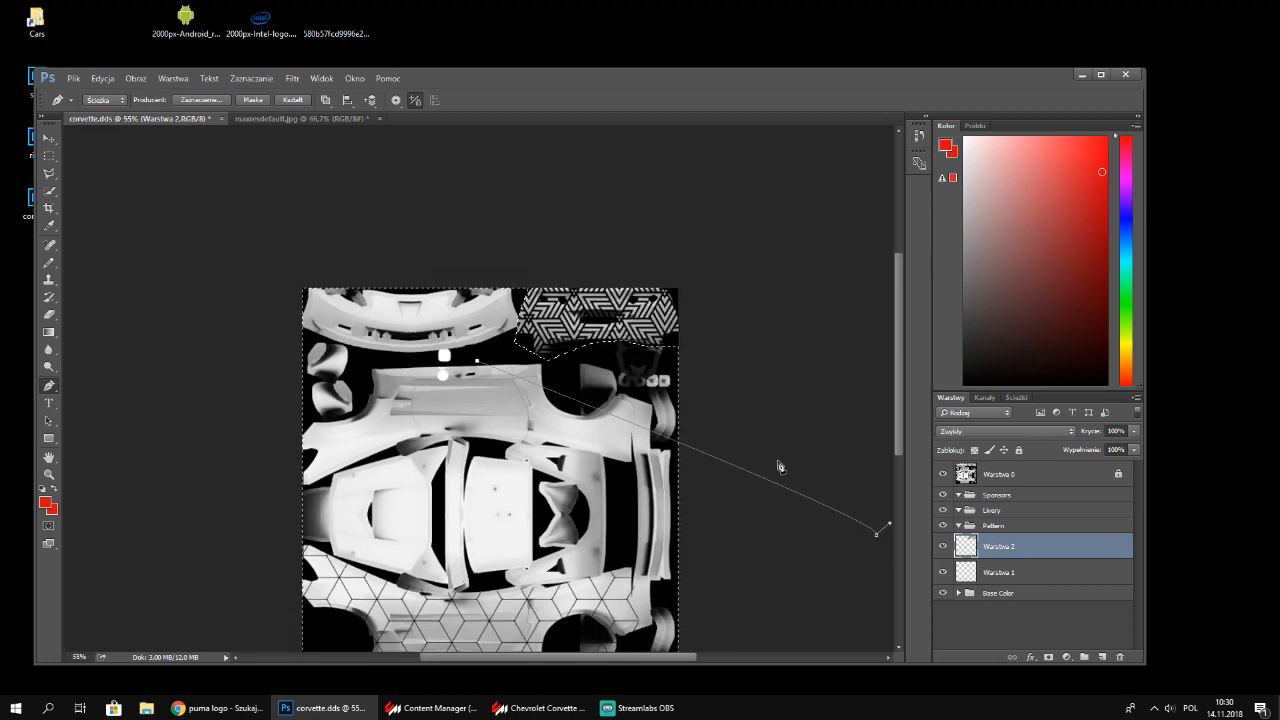
Undo the stray Pen path and delete the striped pattern outside the upper-right panel again
{"action": "key", "text": "ctrl+z"}
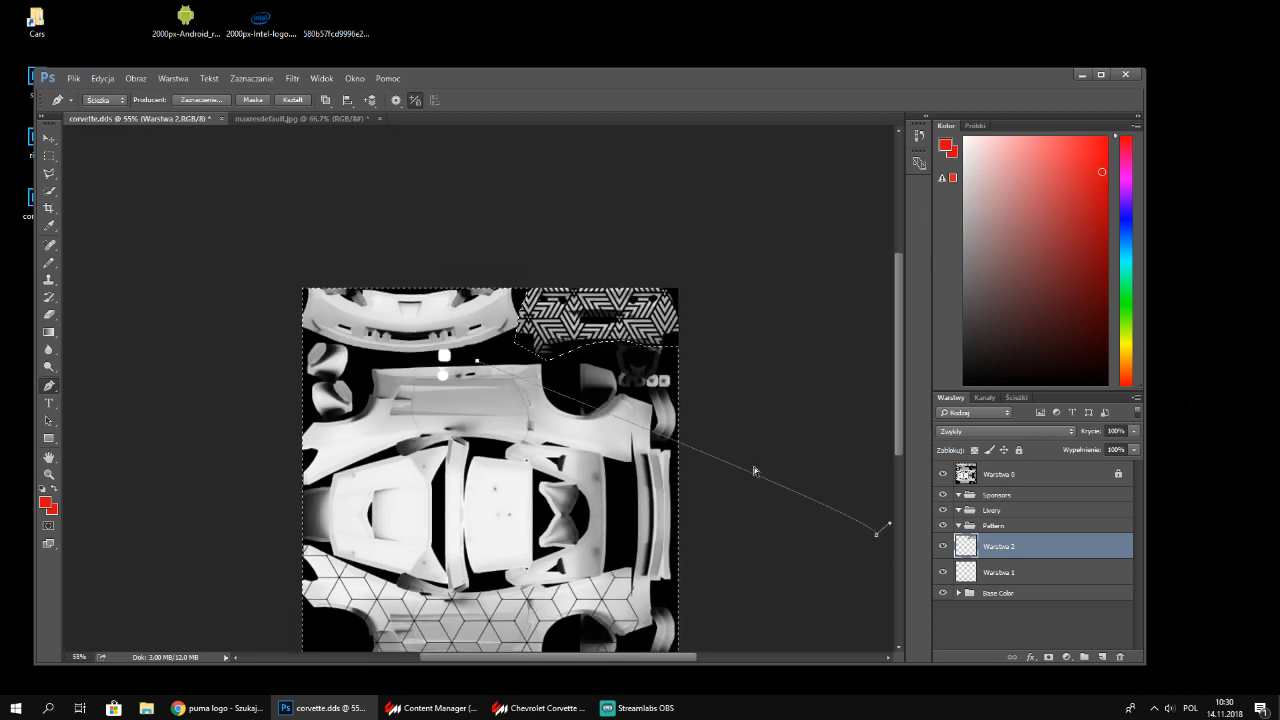
{"action": "key", "text": "ctrl+alt+z"}
{"action": "key", "text": "ctrl+alt+z"}
{"action": "key", "text": "ctrl+alt+z"}
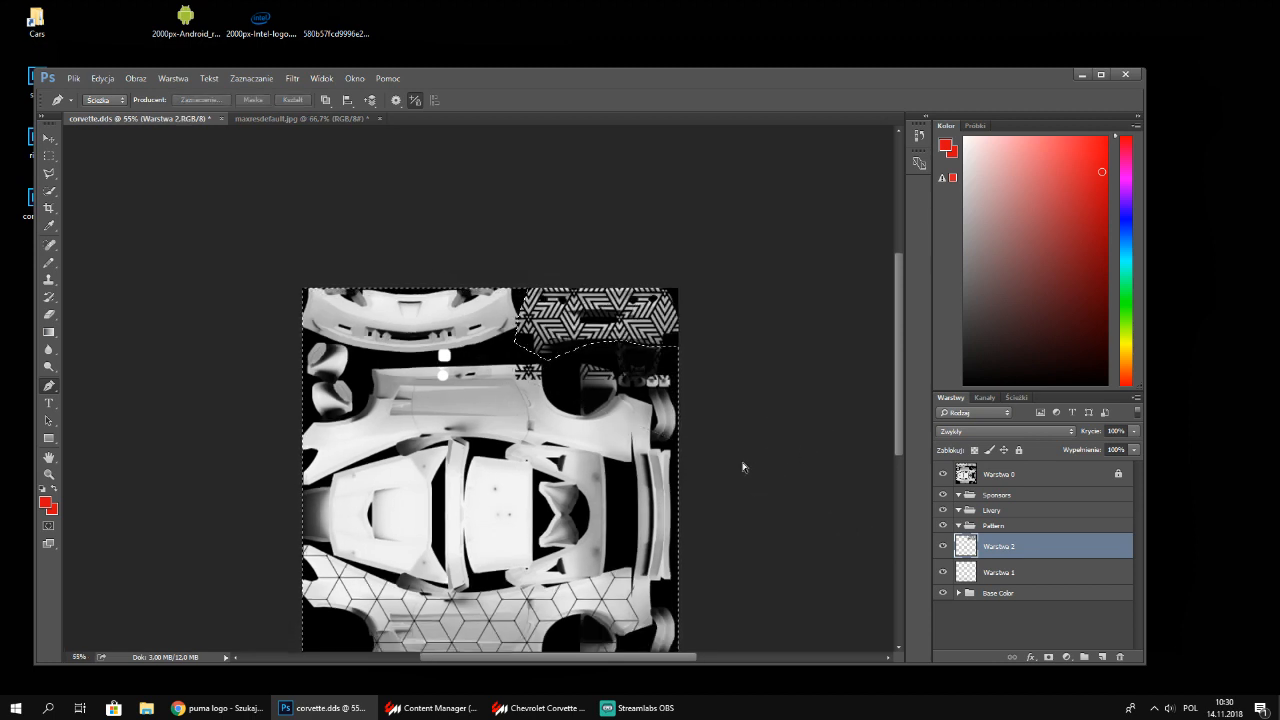
{"action": "key", "text": "Delete"}
Outline a slanted four-sided strip across the right half of the upper-left bumper panel with the Pen tool and turn it into a selection
{"action": "left_click", "coordinate": [459, 350]}
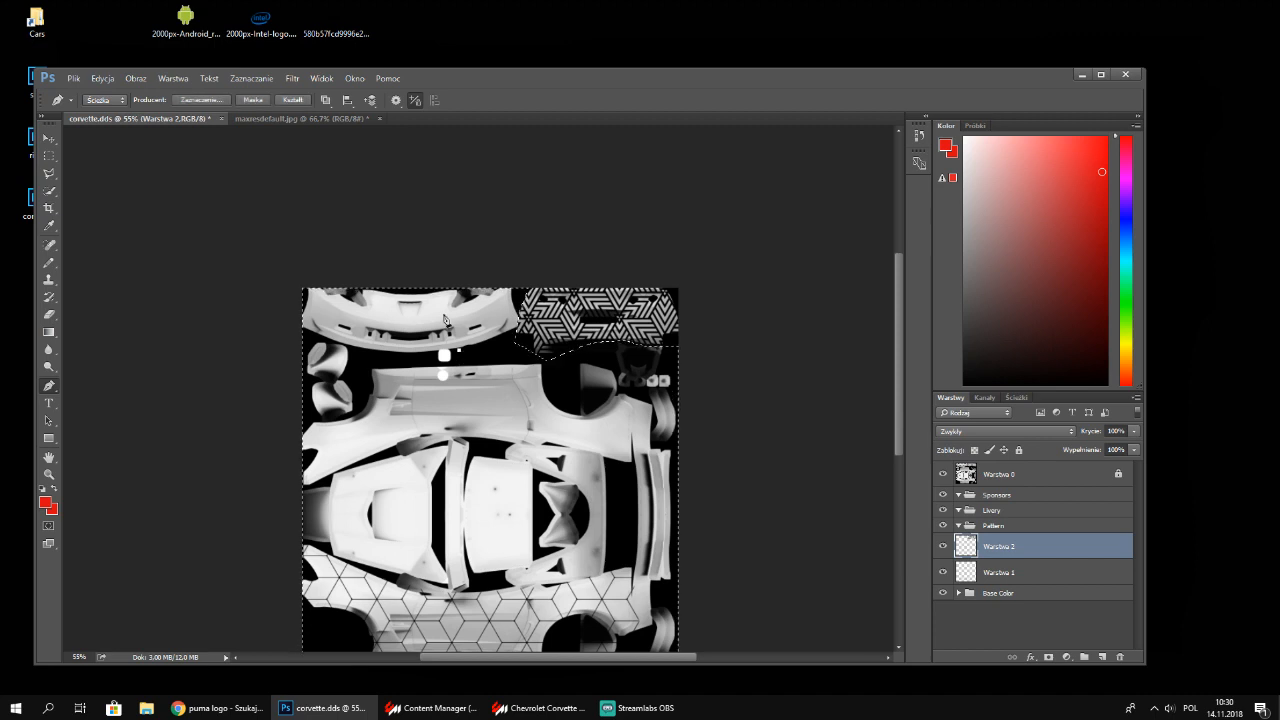
{"action": "left_click", "coordinate": [440, 296]}
{"action": "left_click", "coordinate": [472, 296]}
{"action": "left_click", "coordinate": [487, 341]}
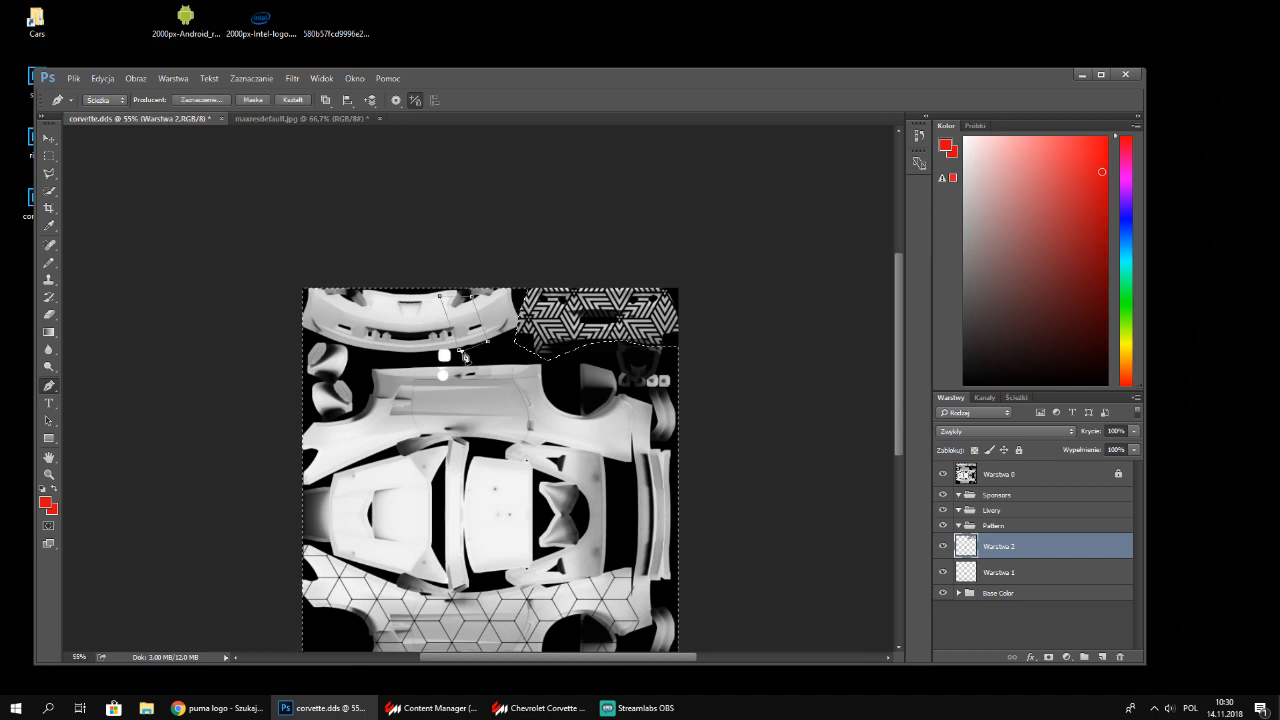
{"action": "right_click", "coordinate": [464, 328]}
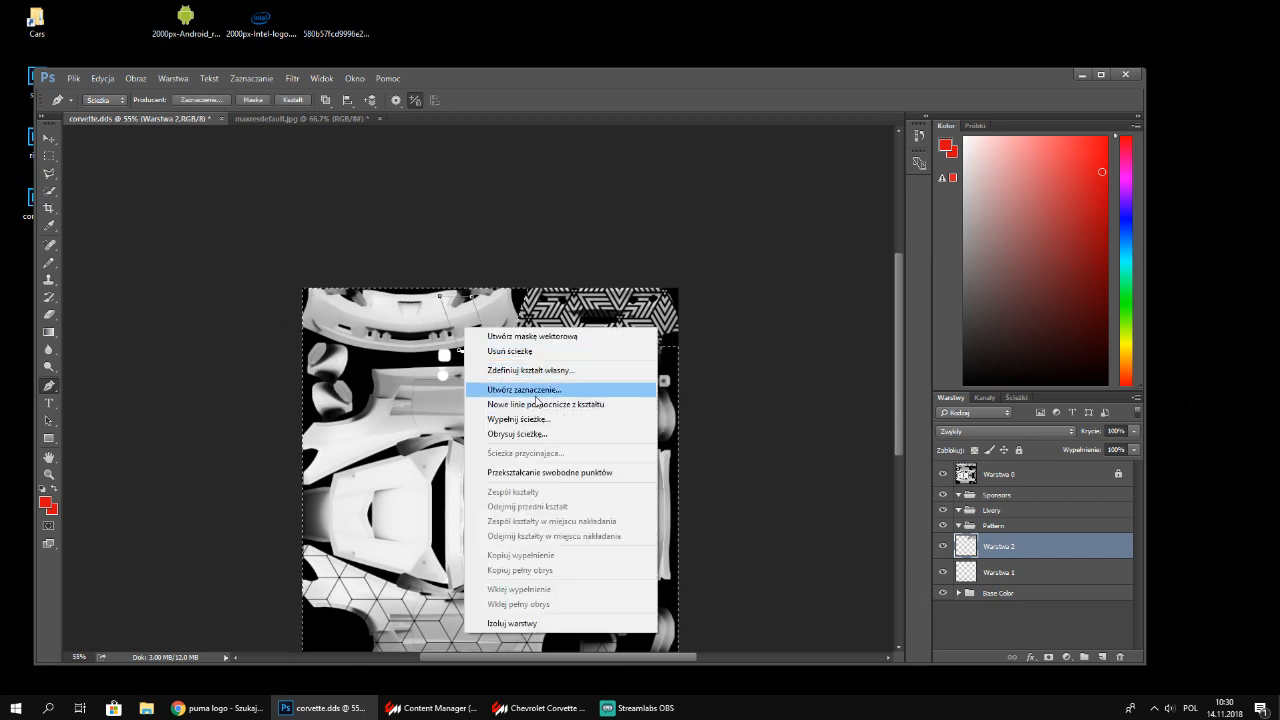
{"action": "left_click", "coordinate": [537, 390]}
{"action": "left_click", "coordinate": [717, 210]}
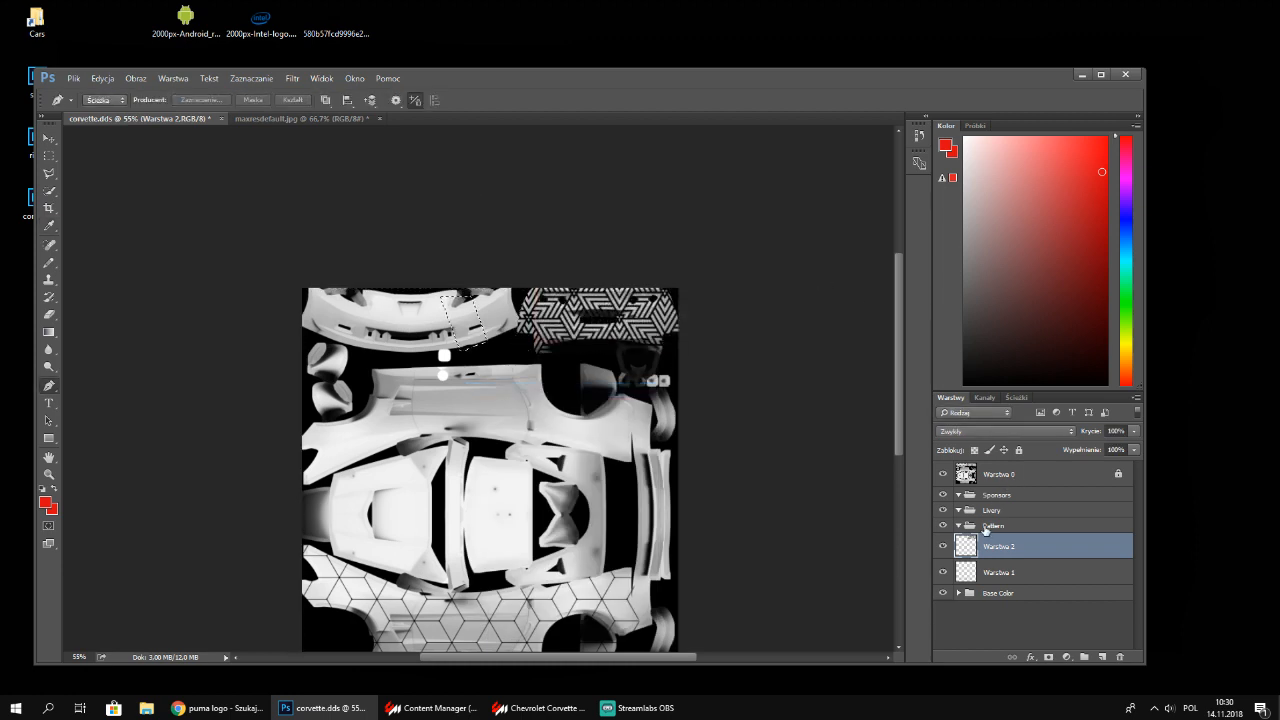
Add a layer named "Rectangle front red" above the Livery group and fill the selected bumper strip with red using the Pencil tool
{"action": "left_click", "coordinate": [990, 510]}
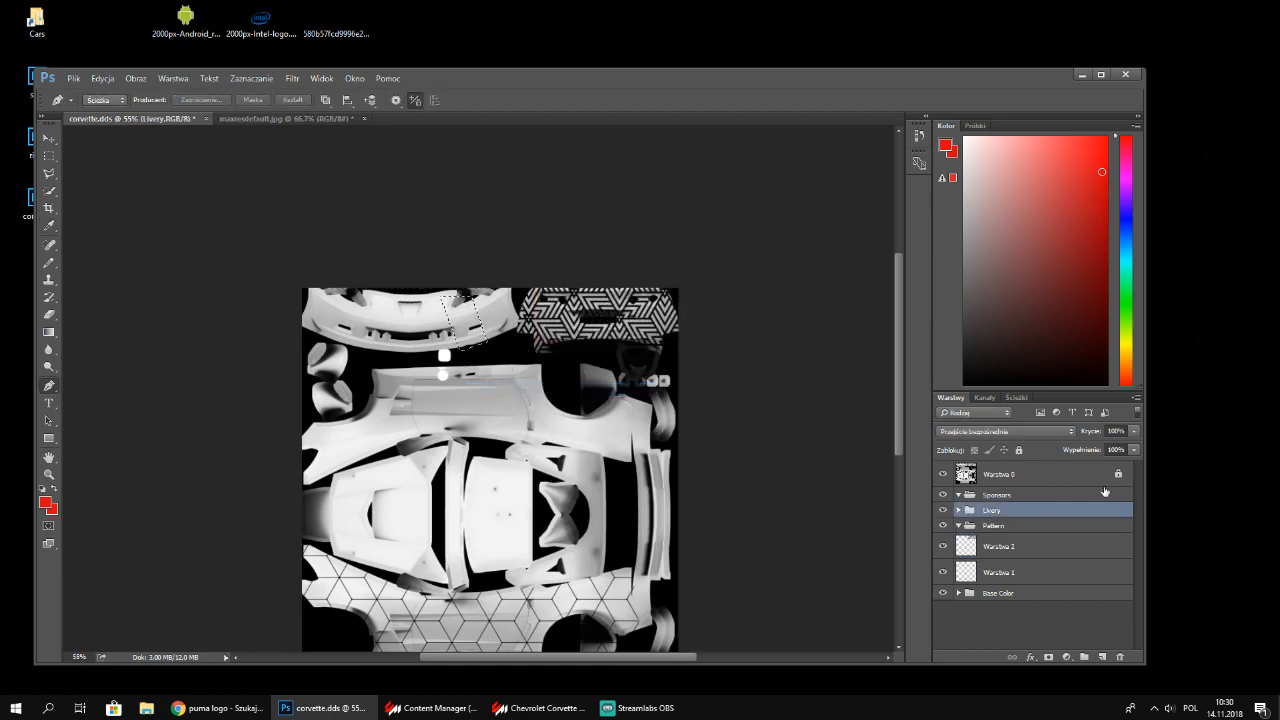
{"action": "left_click", "coordinate": [1101, 657]}
{"action": "double_click", "coordinate": [999, 516]}
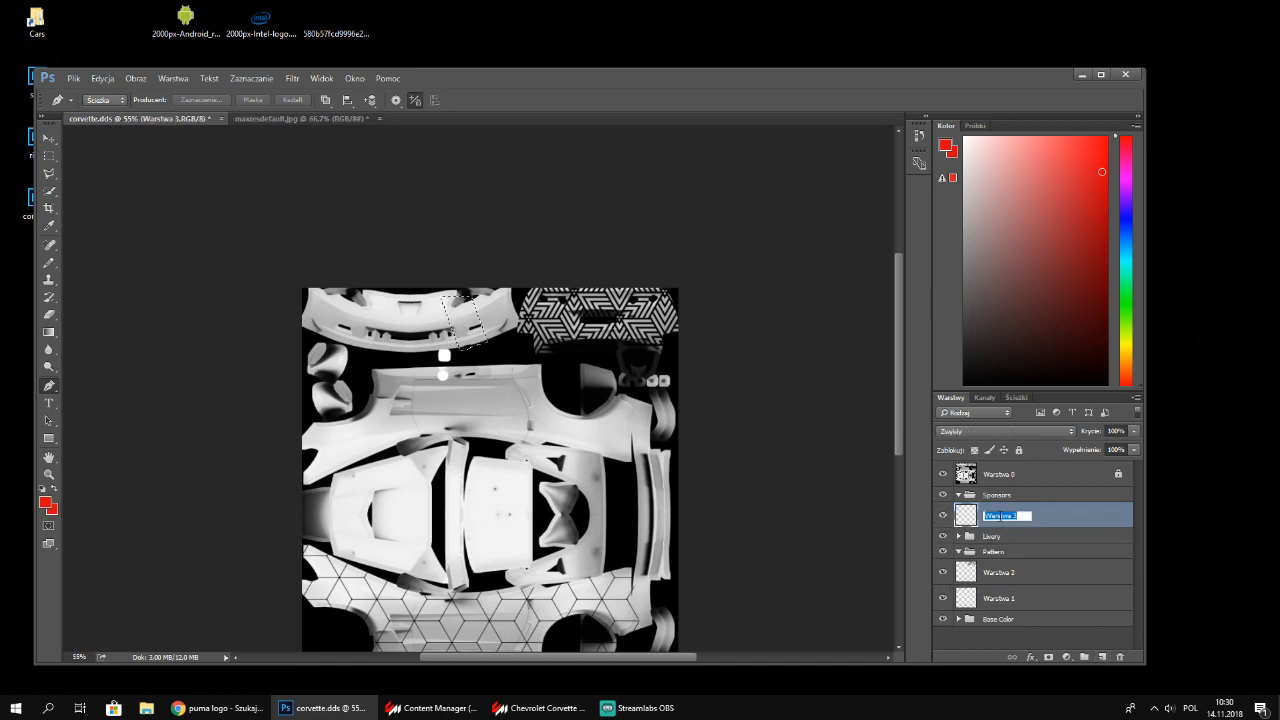
{"action": "type", "text": "REded"}
{"action": "key", "text": "Return"}
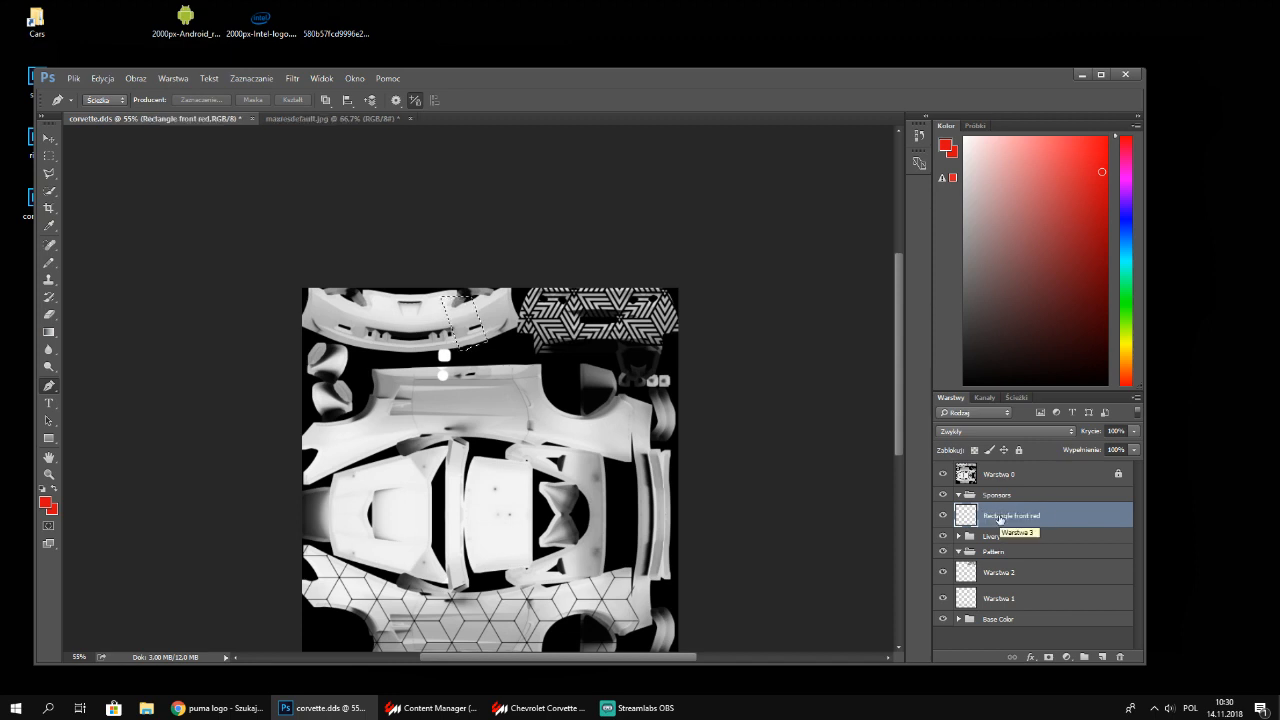
{"action": "left_click", "coordinate": [48, 262]}
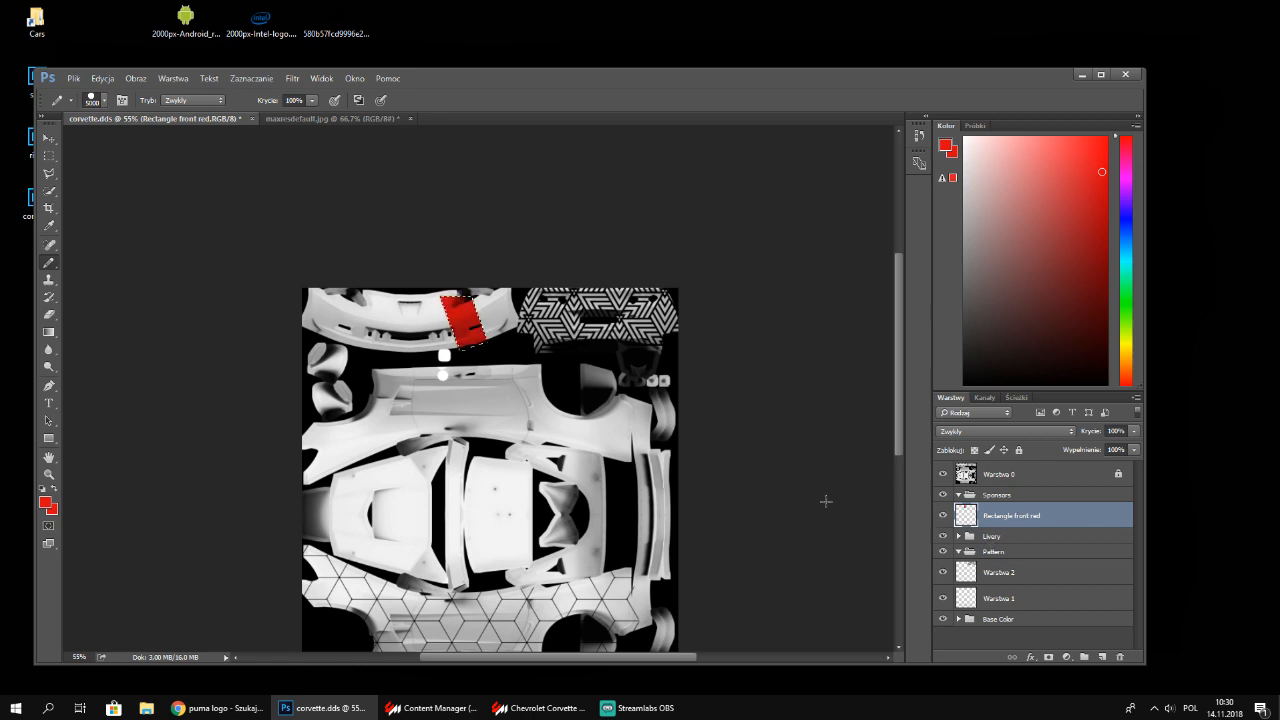
Draw a closed, irregular star-shaped Pen path in the middle of the central roof panel
{"action": "scroll", "coordinate": [899, 376], "scroll_direction": "down", "scroll_amount": 5}
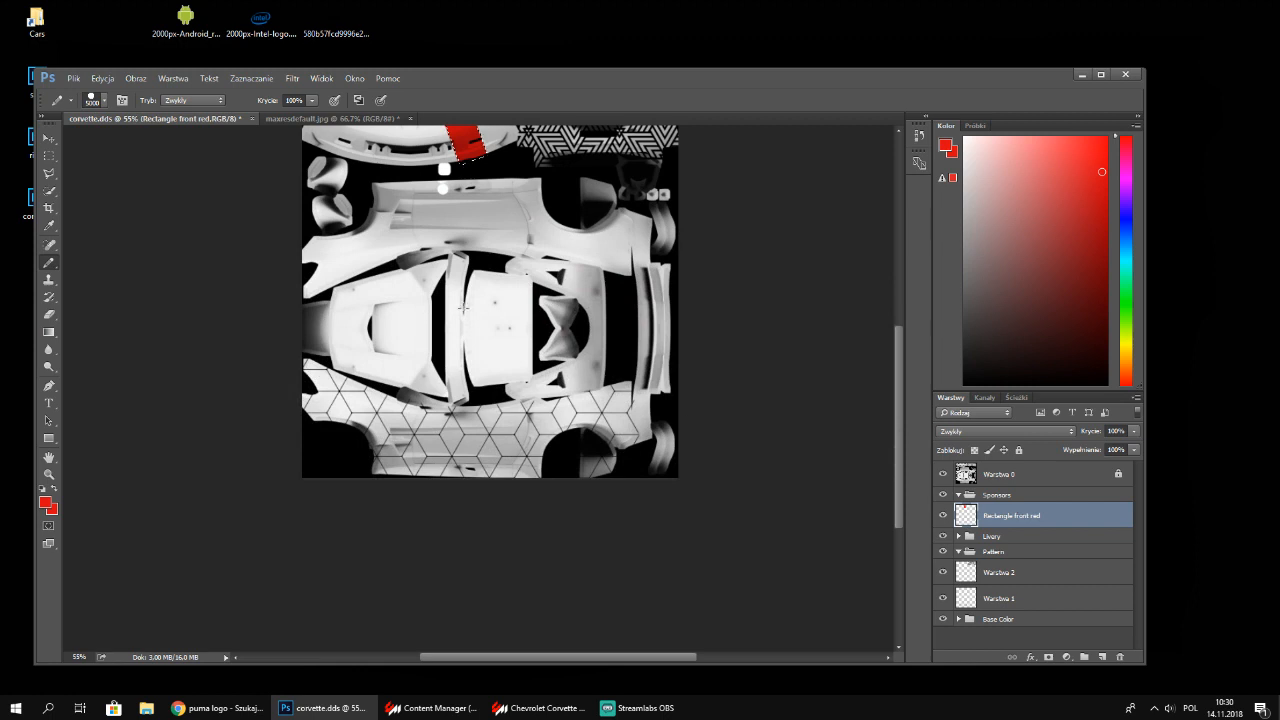
{"action": "scroll", "coordinate": [470, 310], "scroll_direction": "up", "scroll_amount": 2}
{"action": "scroll", "coordinate": [470, 310], "scroll_direction": "up", "scroll_amount": 1}
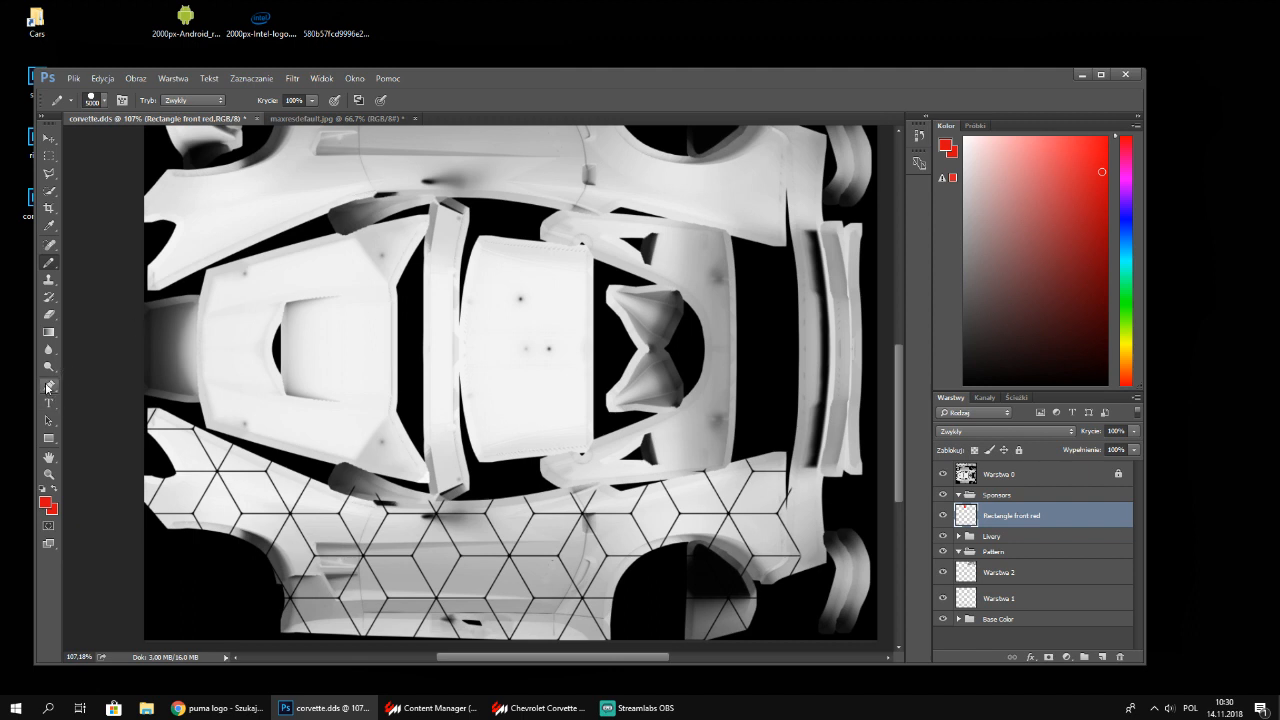
{"action": "left_click", "coordinate": [48, 385]}
{"action": "left_click", "coordinate": [492, 353]}
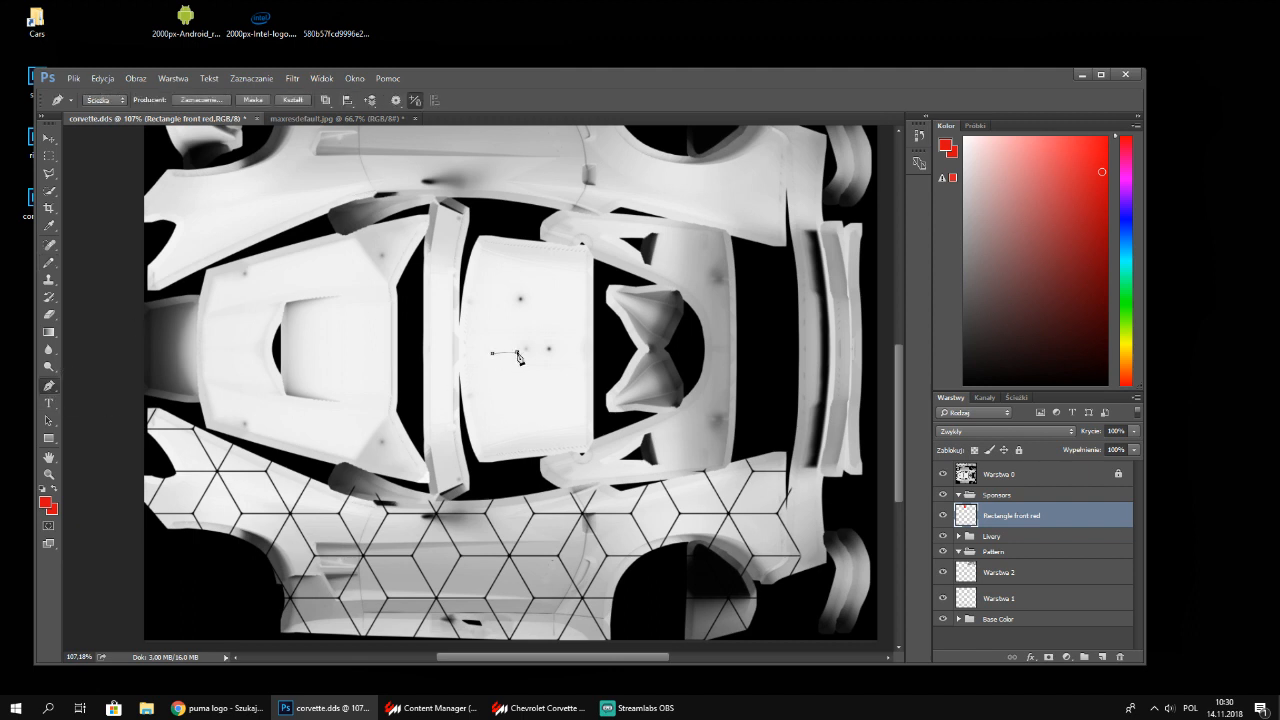
{"action": "left_click", "coordinate": [495, 328]}
{"action": "left_click", "coordinate": [554, 337]}
{"action": "left_click", "coordinate": [559, 345]}
{"action": "left_click", "coordinate": [514, 368]}
{"action": "left_click", "coordinate": [492, 354]}
Turn the star path into a new selection with a 1 px feather and fill it with red using the Pencil tool
{"action": "right_click", "coordinate": [531, 339]}
{"action": "left_click", "coordinate": [585, 392]}
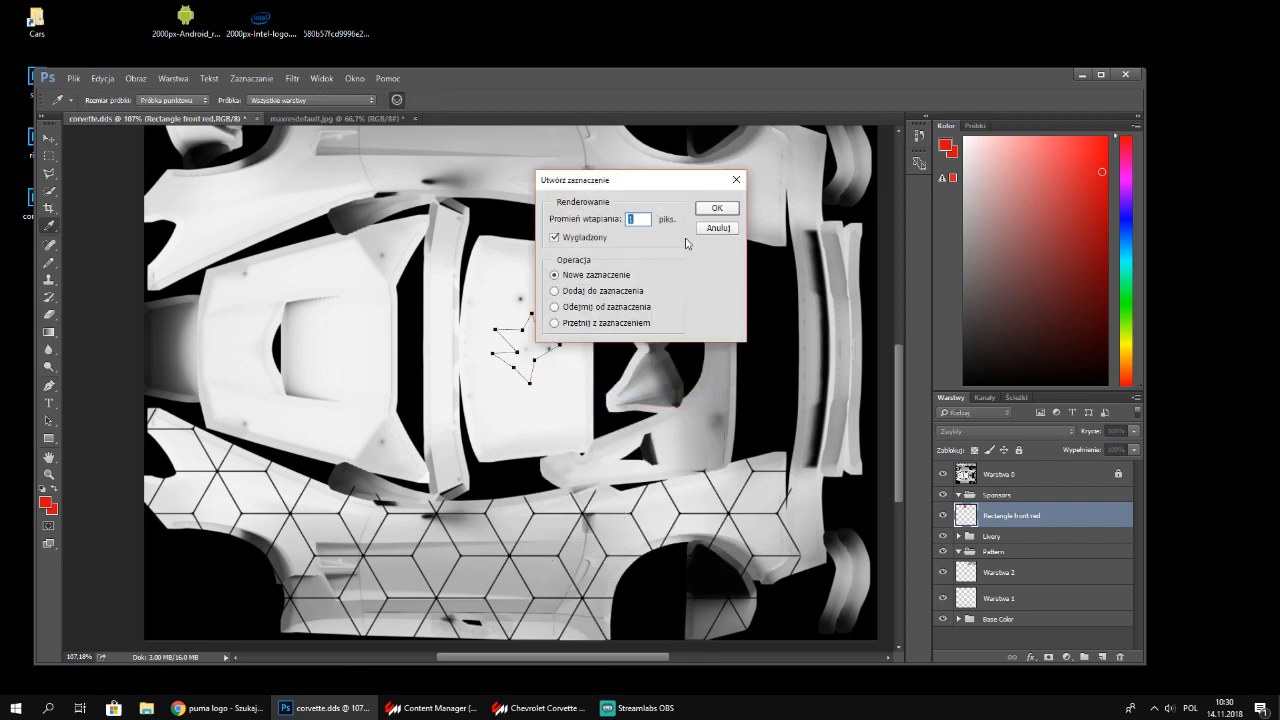
{"action": "left_click", "coordinate": [717, 208]}
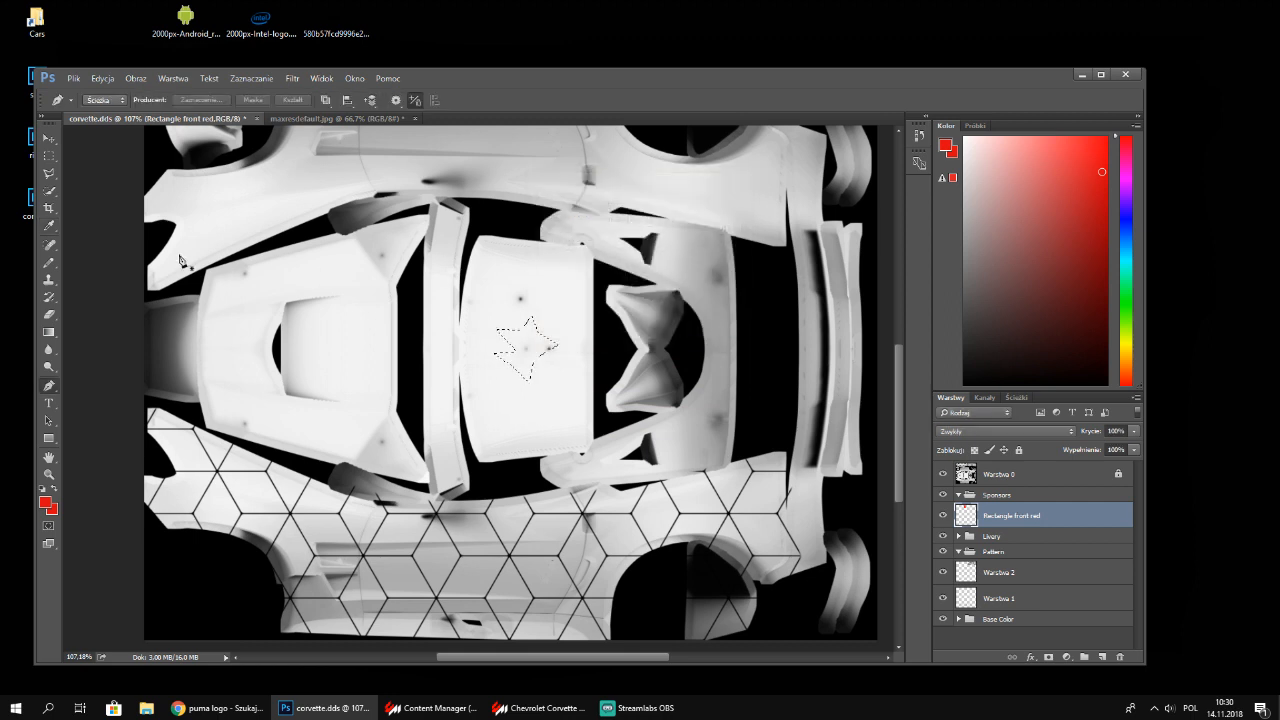
{"action": "left_click", "coordinate": [53, 263]}
{"action": "left_click", "coordinate": [543, 343]}
{"action": "scroll", "coordinate": [510, 366], "scroll_direction": "down", "scroll_amount": 1}
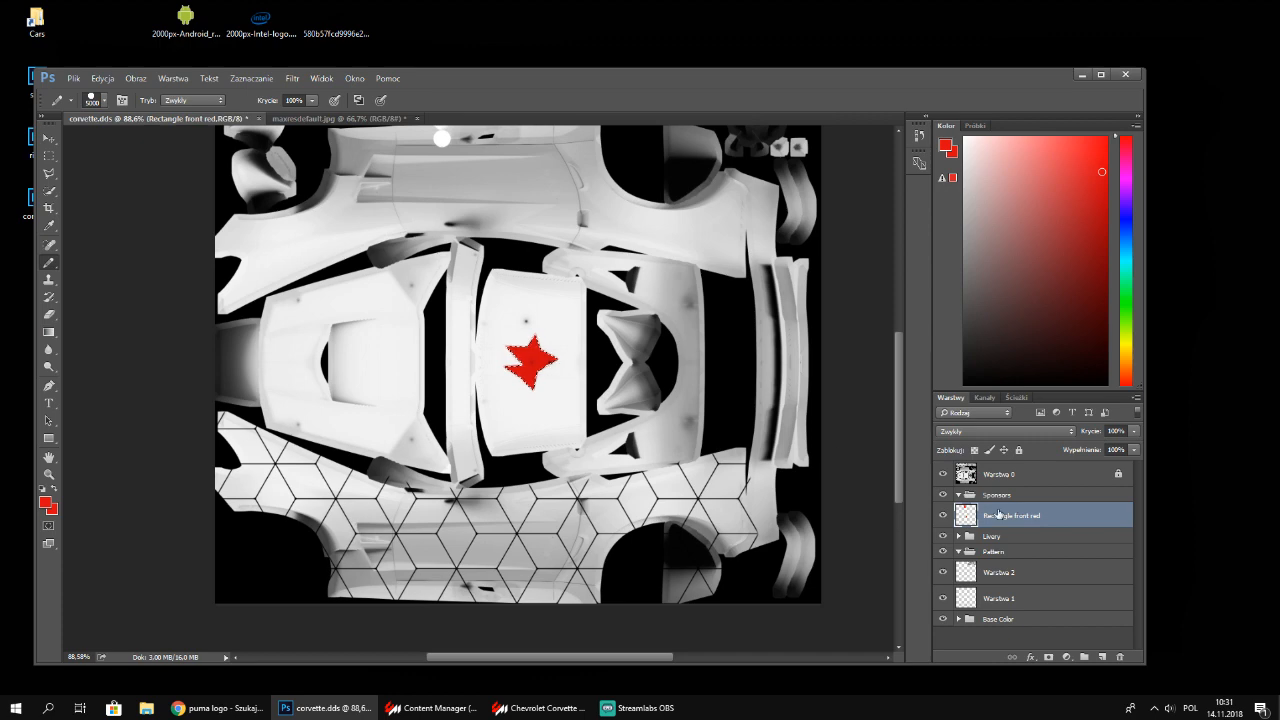
{"action": "double_click", "coordinate": [1050, 525]}
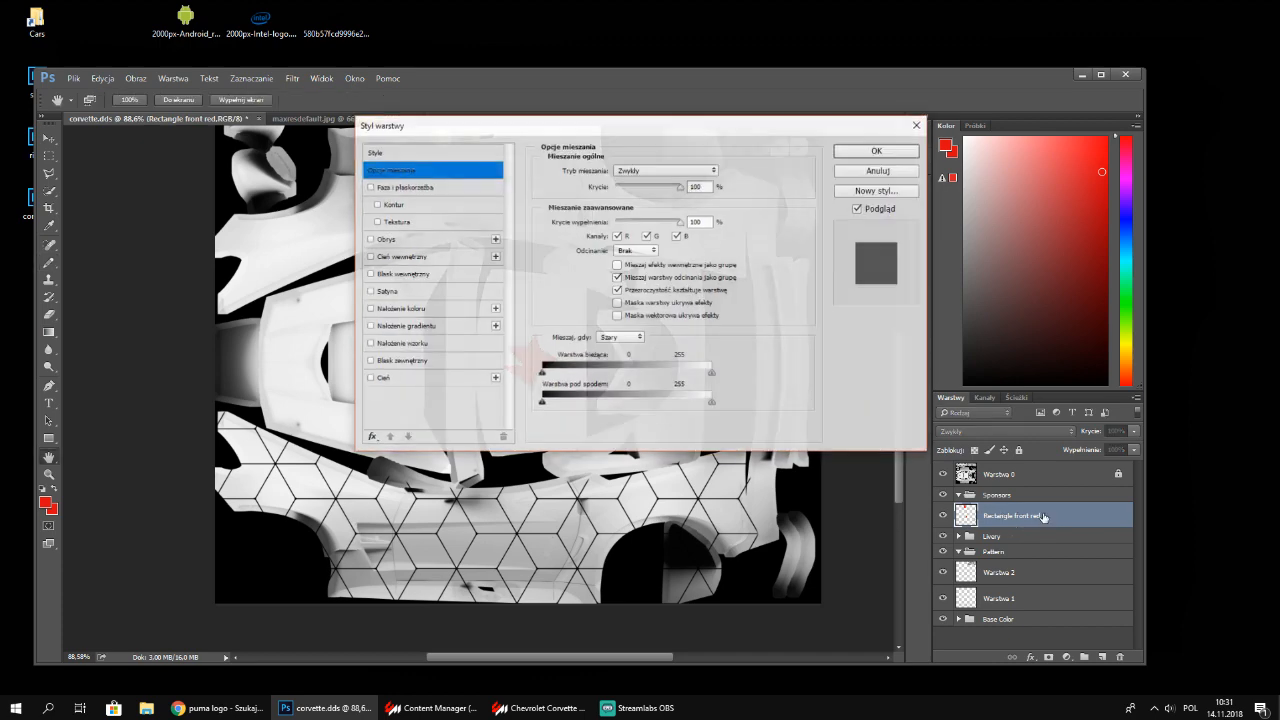
{"action": "left_click", "coordinate": [880, 151]}
Toggle the visibility of the "Rectangle front red" layer off and on to check which red shapes it contains
{"action": "scroll", "coordinate": [600, 393], "scroll_direction": "down", "scroll_amount": 2}
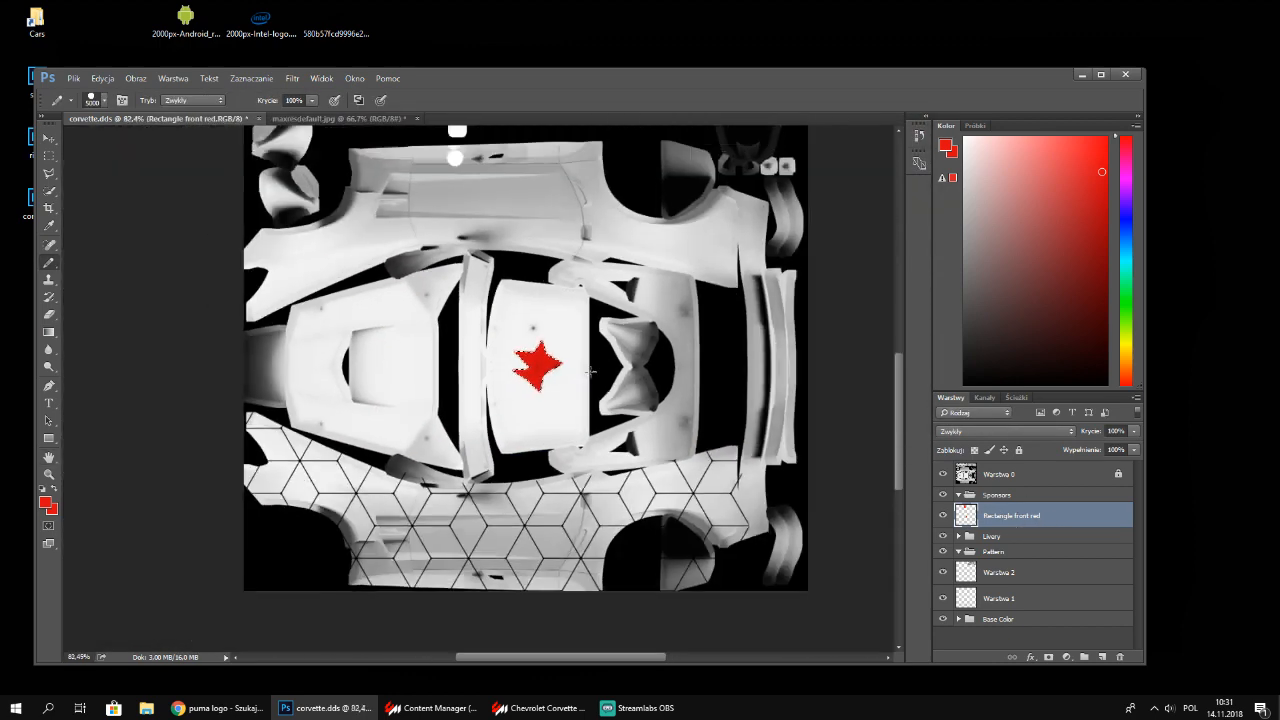
{"action": "mouse_move", "coordinate": [900, 362]}
{"action": "left_mouse_down"}
{"action": "mouse_move", "coordinate": [893, 353]}
{"action": "mouse_move", "coordinate": [898, 405]}
{"action": "mouse_move", "coordinate": [898, 376]}
{"action": "left_mouse_up"}
{"action": "scroll", "coordinate": [508, 206], "scroll_direction": "up", "scroll_amount": 2}
{"action": "scroll", "coordinate": [516, 210], "scroll_direction": "down", "scroll_amount": 2}
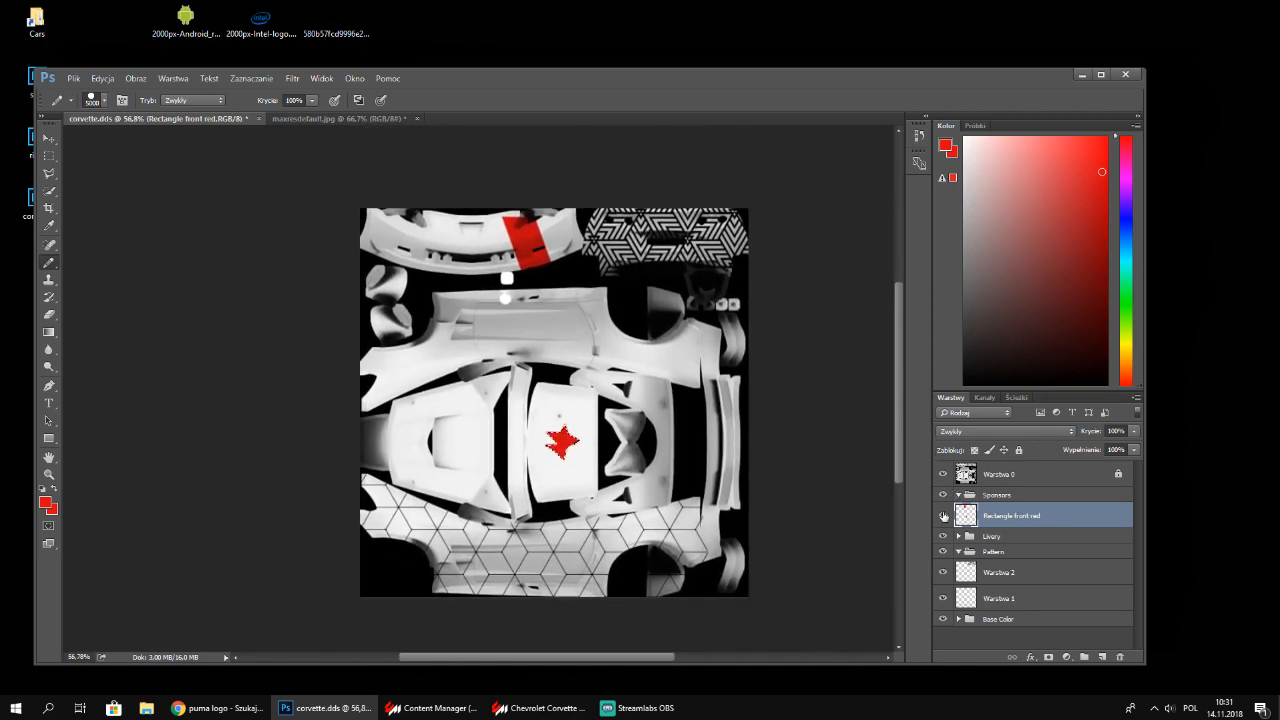
{"action": "left_click", "coordinate": [943, 516]}
{"action": "left_click", "coordinate": [943, 516]}
{"action": "left_click", "coordinate": [943, 516]}
{"action": "left_click", "coordinate": [942, 518]}
{"action": "scroll", "coordinate": [841, 479], "scroll_direction": "up", "scroll_amount": 3}
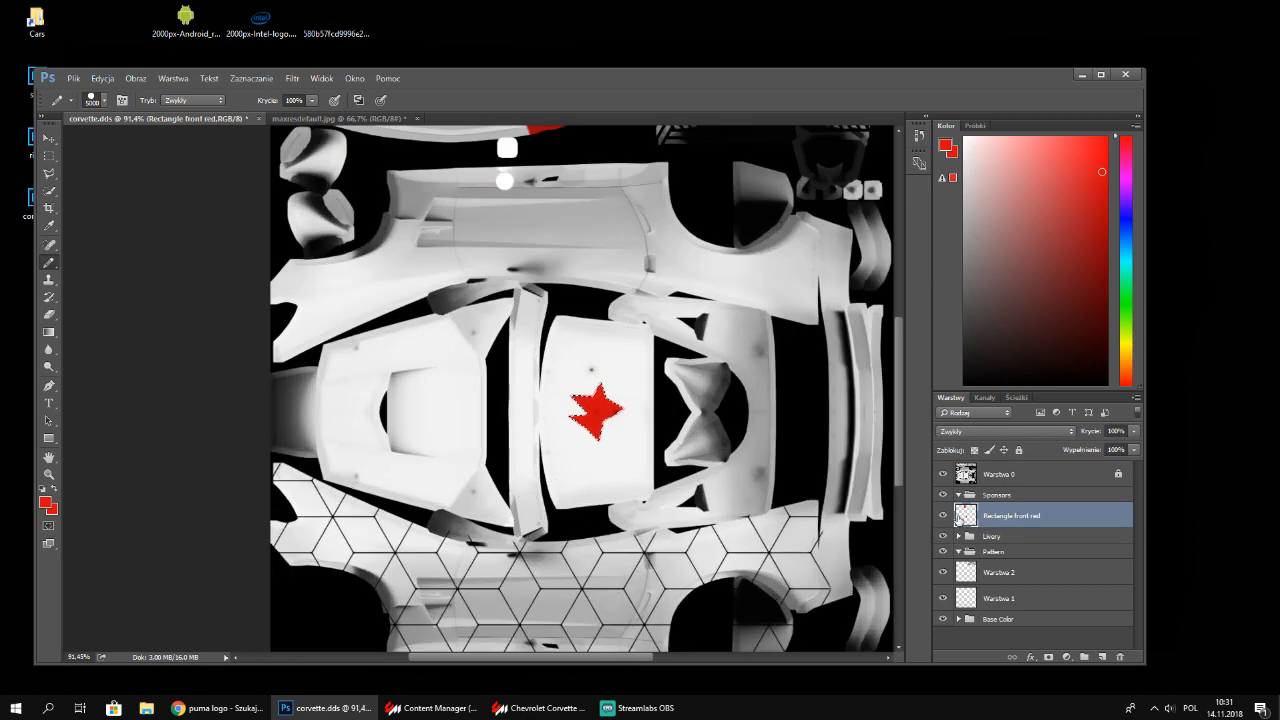
Add a new layer above Rectangle front red in the Sponsors group and name it "Right Red paint"
{"action": "left_click", "coordinate": [1102, 657]}
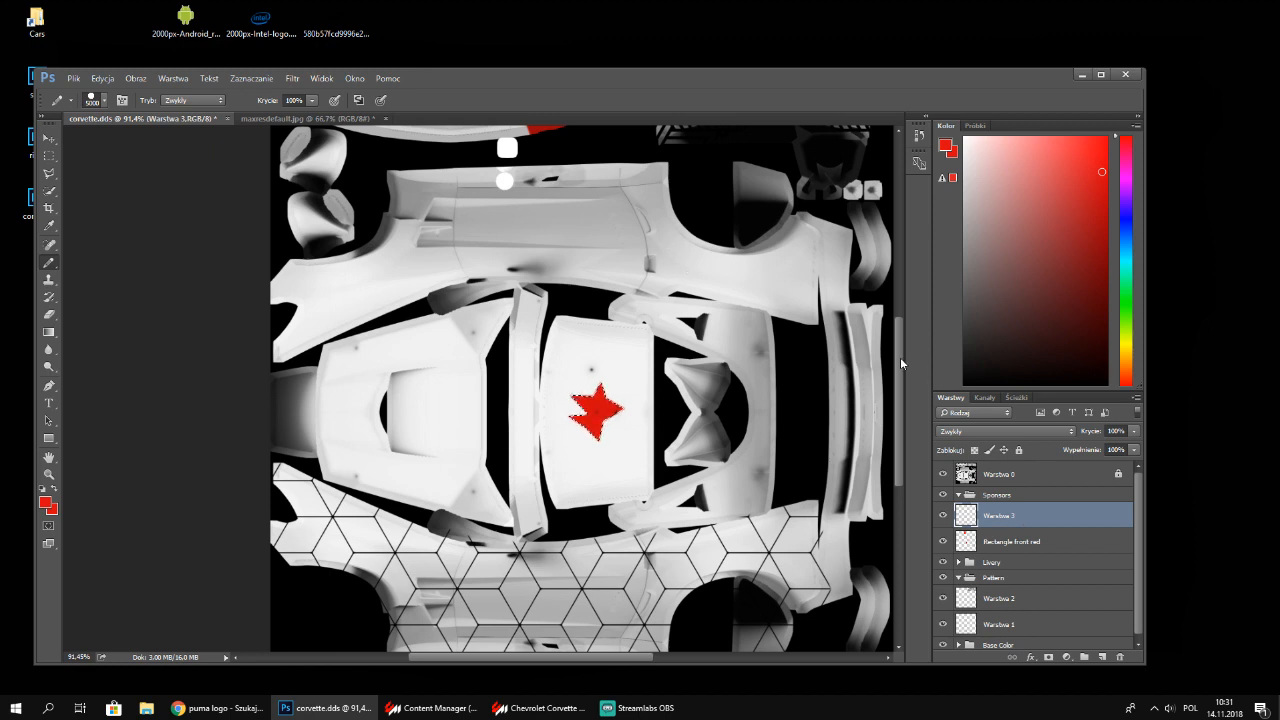
{"action": "left_click_drag", "start_coordinate": [900, 357], "coordinate": [899, 337]}
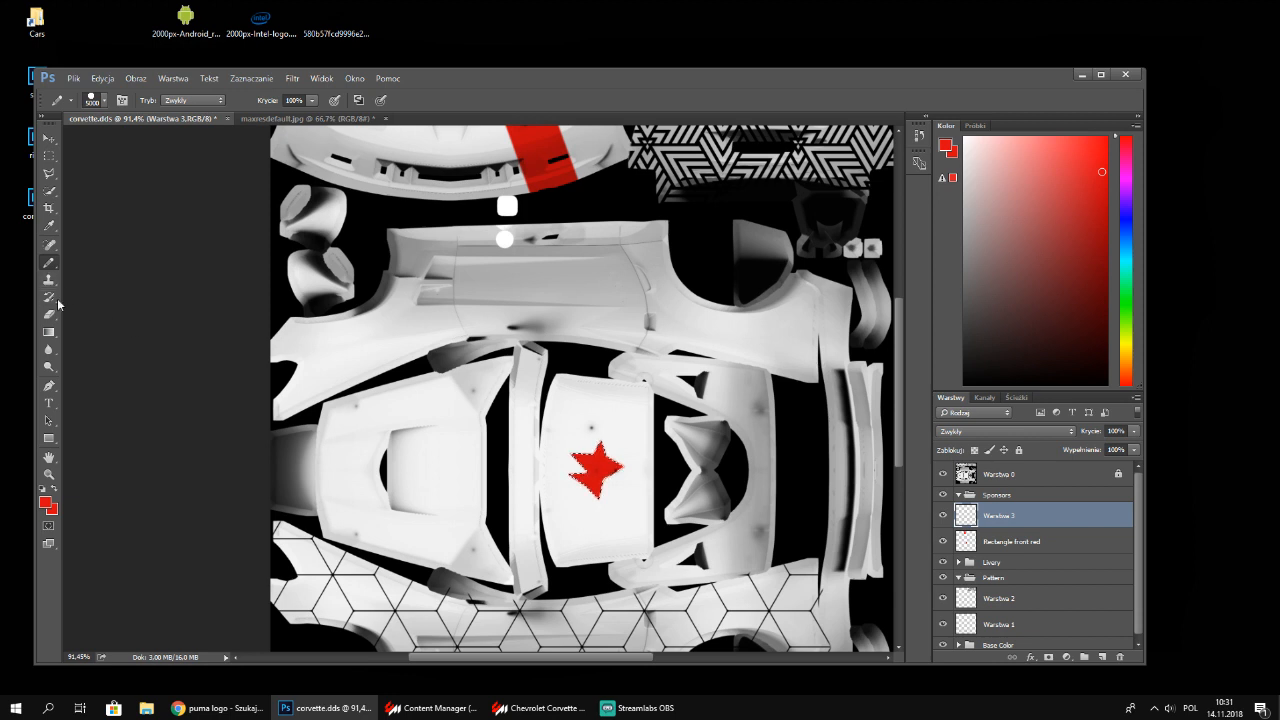
{"action": "double_click", "coordinate": [1002, 514]}
{"action": "type", "text": "Right"}
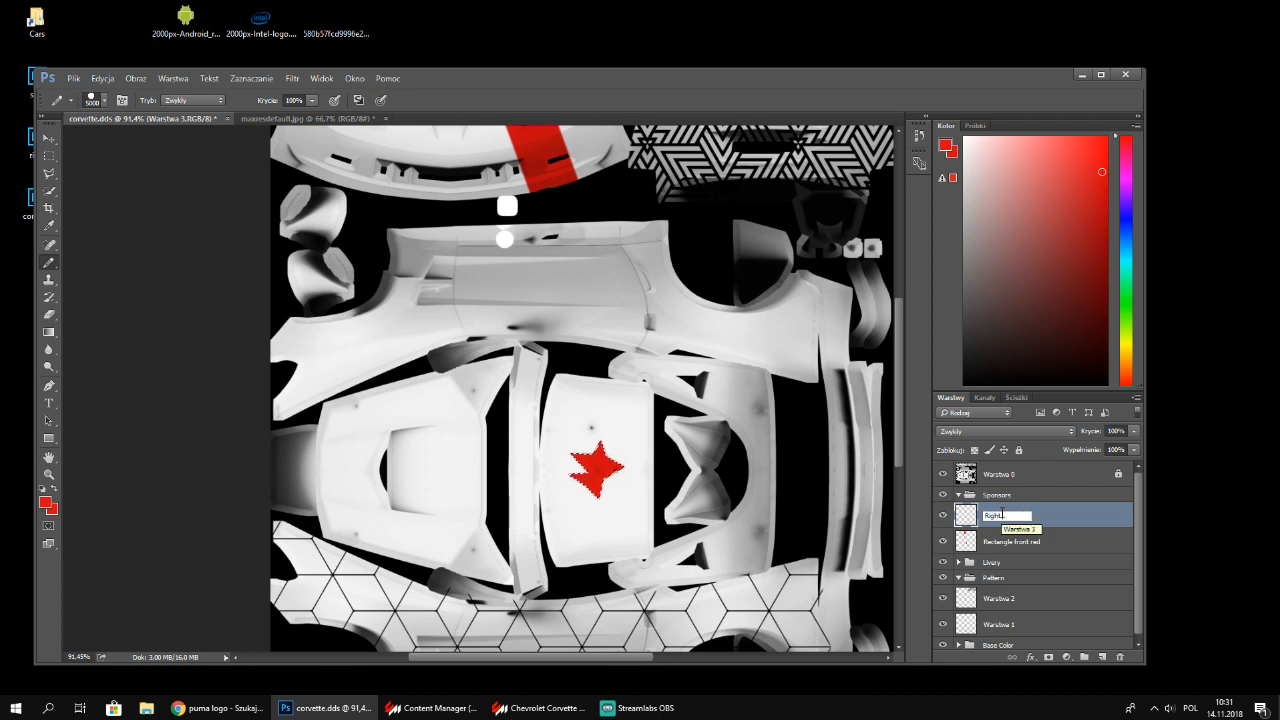
{"action": "type", "text": " Red paint"}
{"action": "key", "text": "Return"}
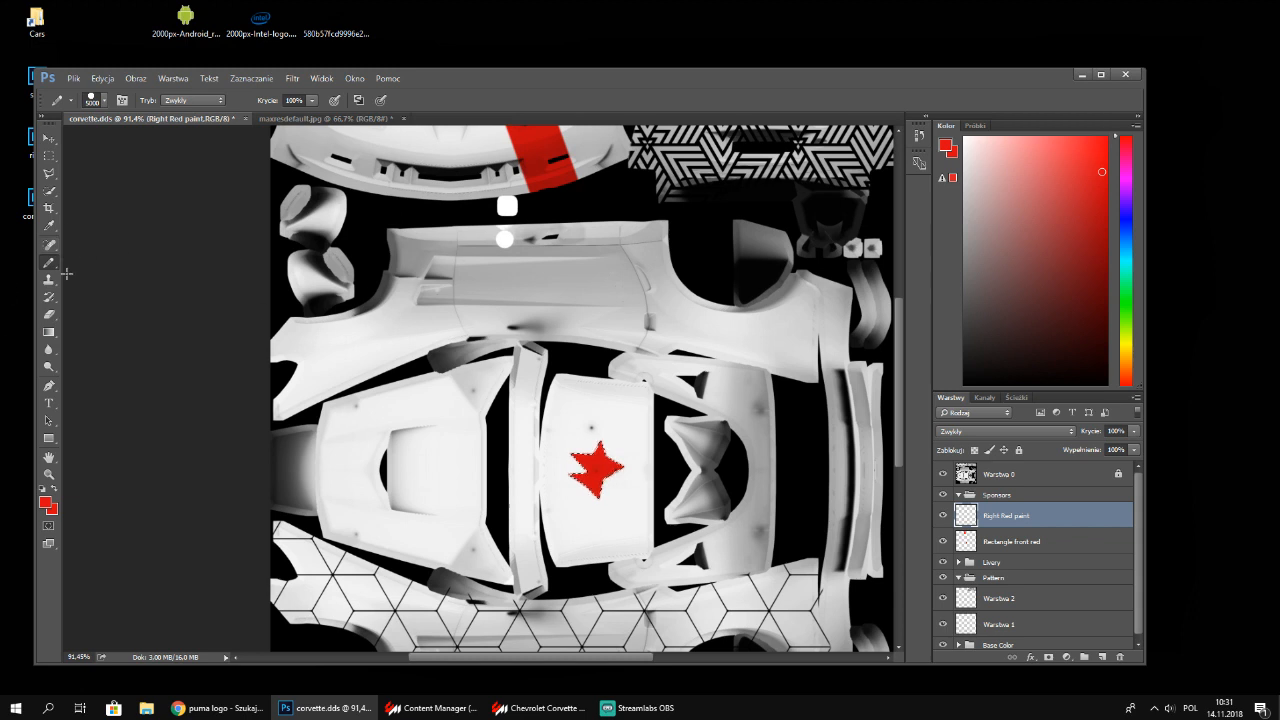
Outline the side body panel above the hood with the Pen tool, cutting diagonally across it, and convert the path into a new selection
{"action": "left_click", "coordinate": [49, 385]}
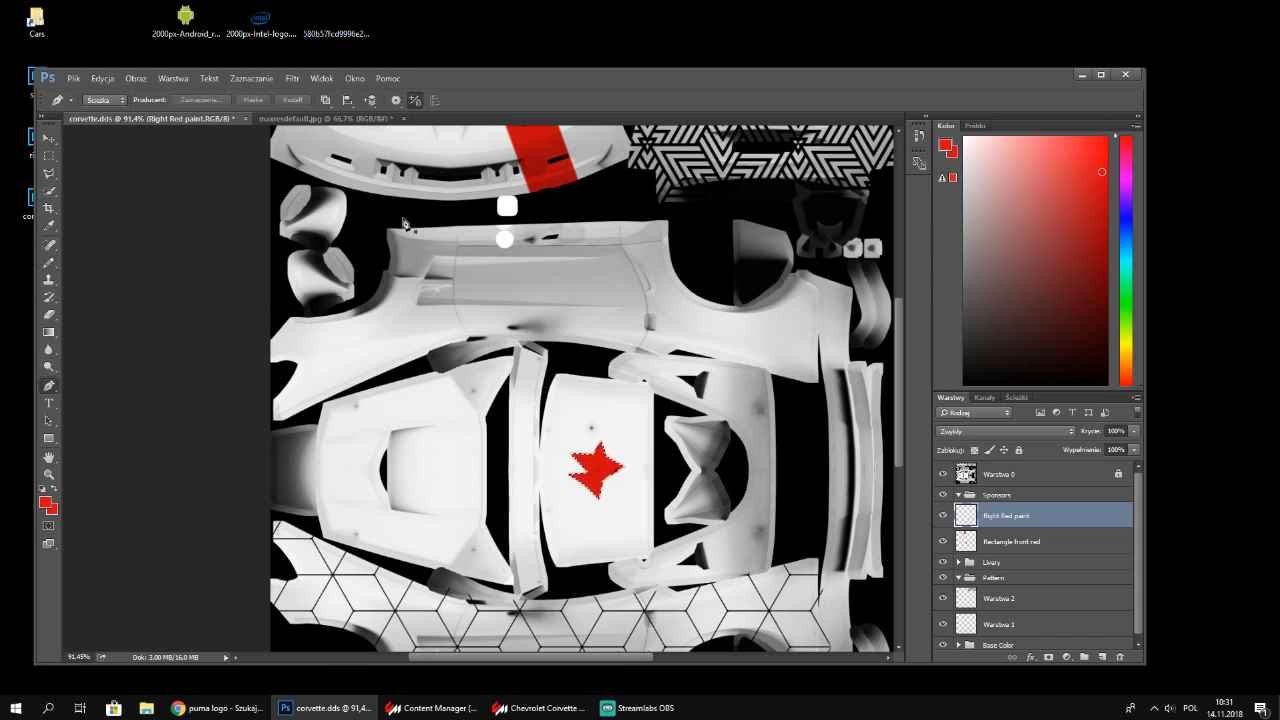
{"action": "left_click", "coordinate": [380, 228]}
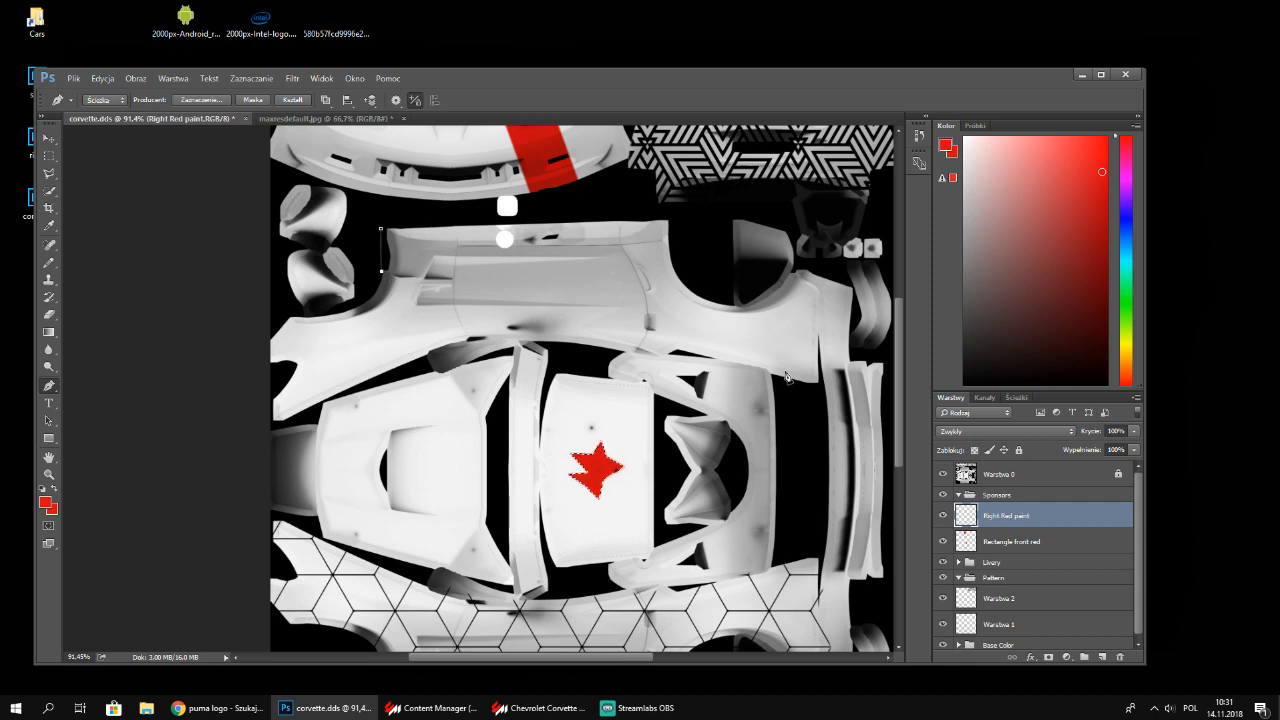
{"action": "left_click_drag", "start_coordinate": [765, 370], "coordinate": [806, 391]}
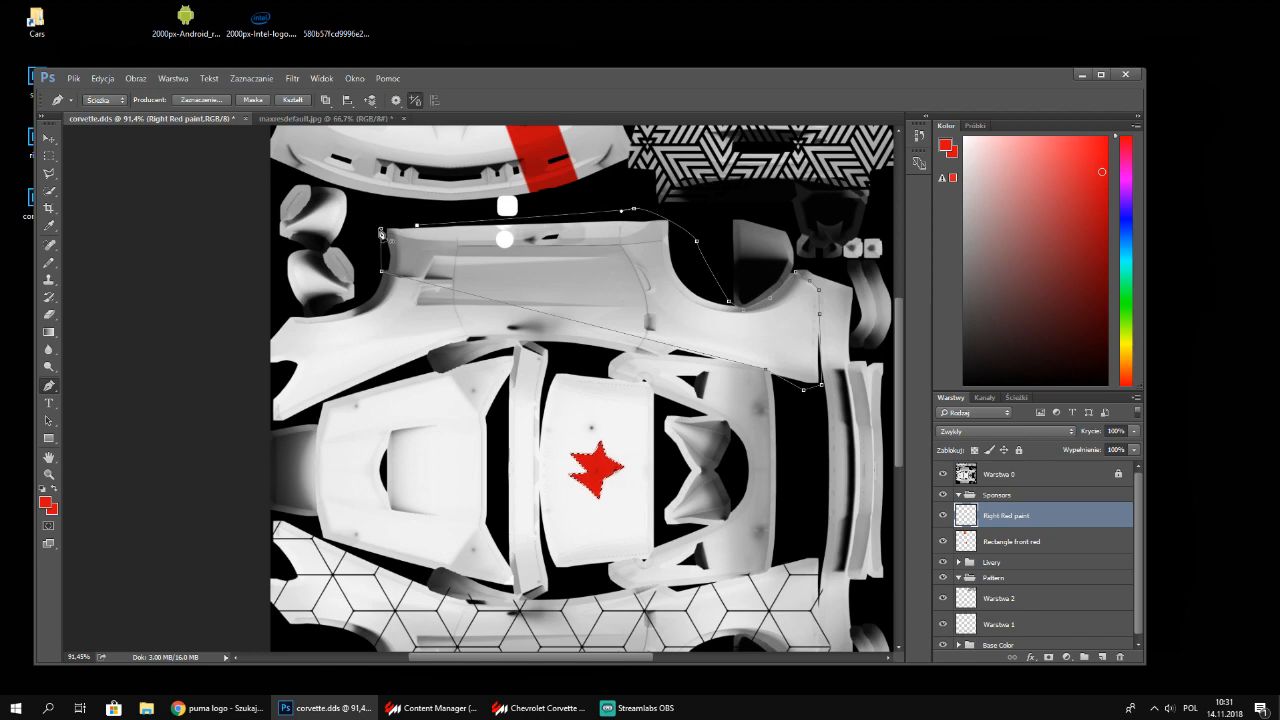
{"action": "right_click", "coordinate": [471, 235]}
{"action": "left_click", "coordinate": [569, 297]}
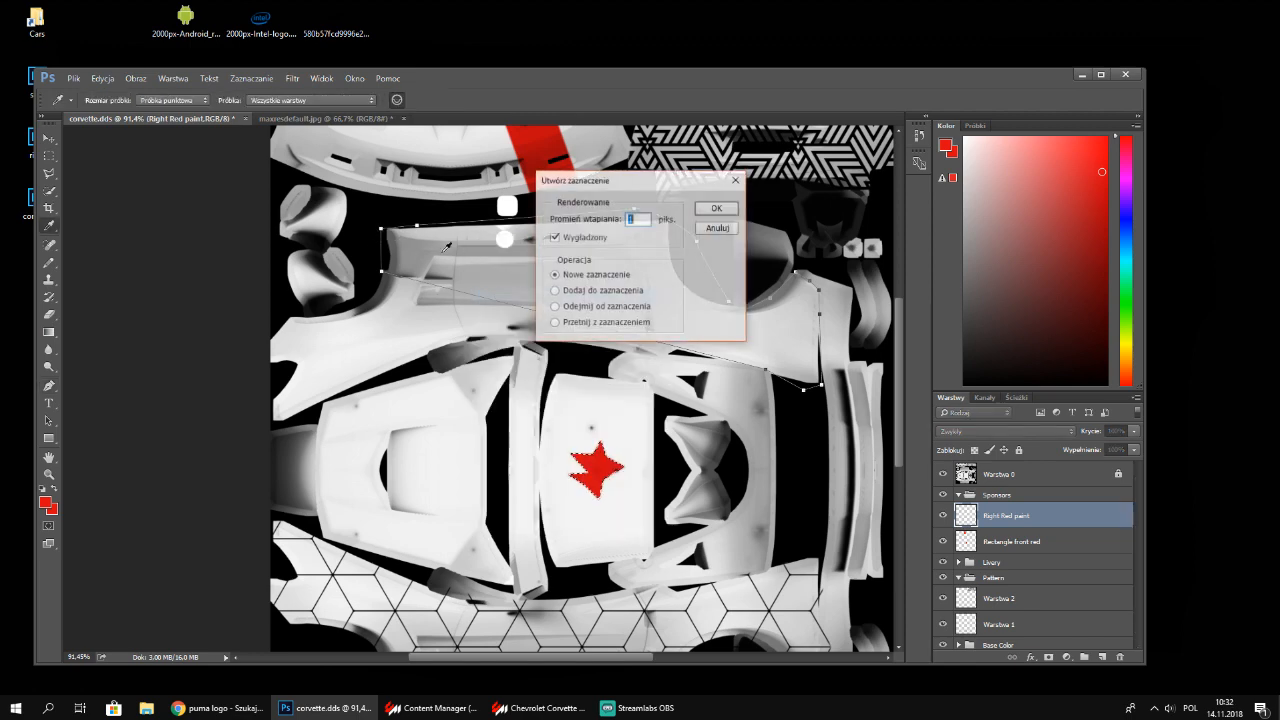
{"action": "left_click", "coordinate": [714, 210]}
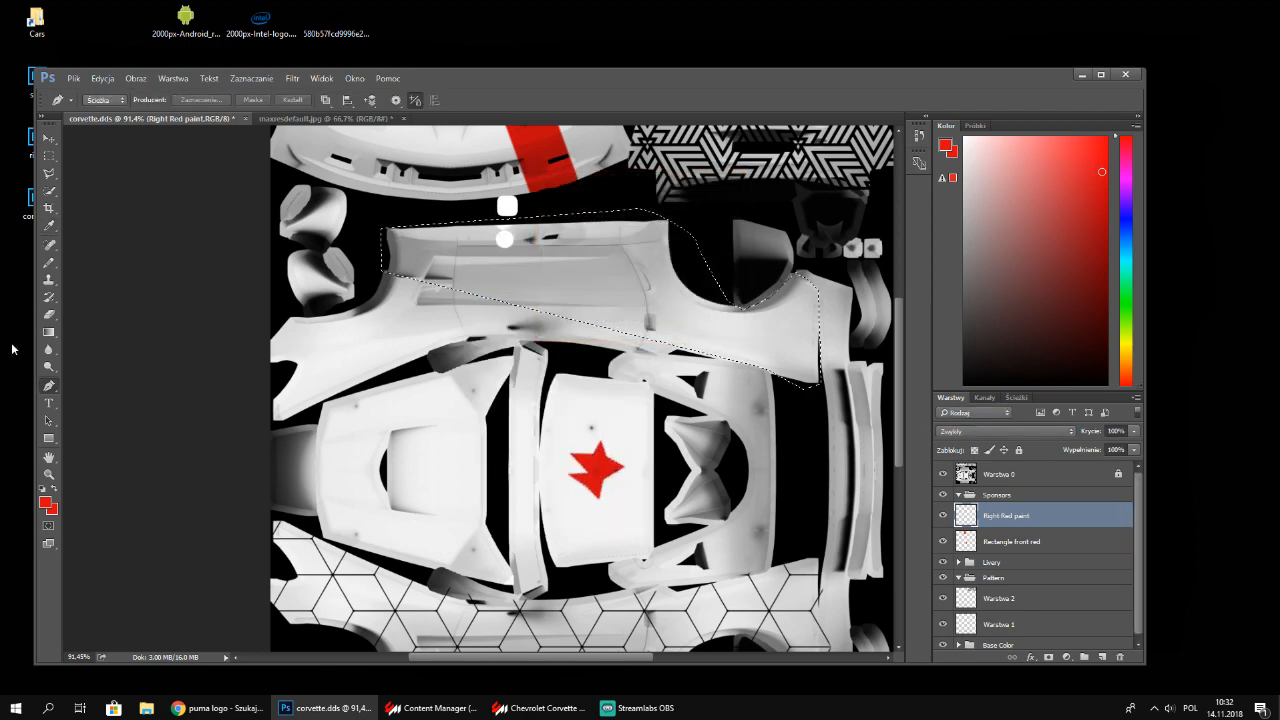
Fill the selected part of the side panel with red using the Pencil tool at a size of 473
{"action": "left_click", "coordinate": [55, 264]}
{"action": "right_click", "coordinate": [485, 284]}
{"action": "left_click", "coordinate": [531, 256]}
{"action": "left_click_drag", "start_coordinate": [426, 250], "coordinate": [497, 238]}
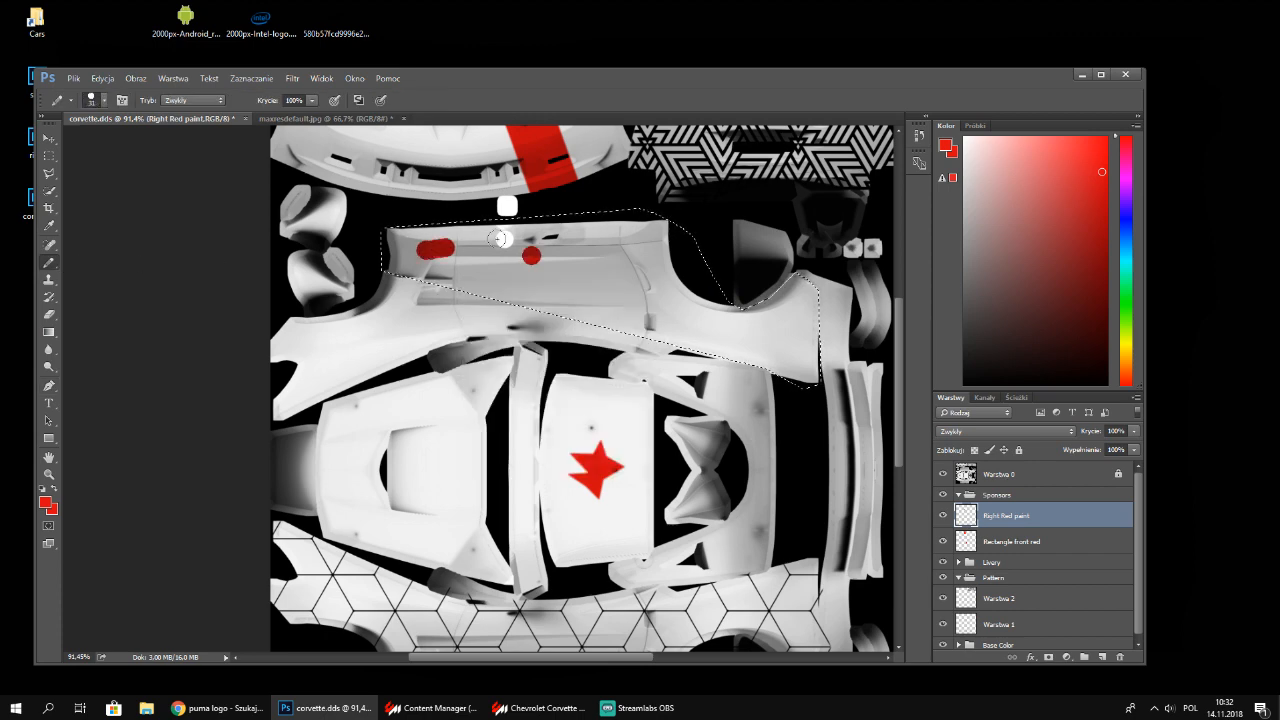
{"action": "right_click", "coordinate": [603, 272]}
{"action": "left_click_drag", "start_coordinate": [733, 307], "coordinate": [738, 307]}
{"action": "mouse_move", "coordinate": [590, 285]}
{"action": "left_mouse_down"}
{"action": "mouse_move", "coordinate": [420, 196]}
{"action": "mouse_move", "coordinate": [720, 300]}
{"action": "left_mouse_up"}
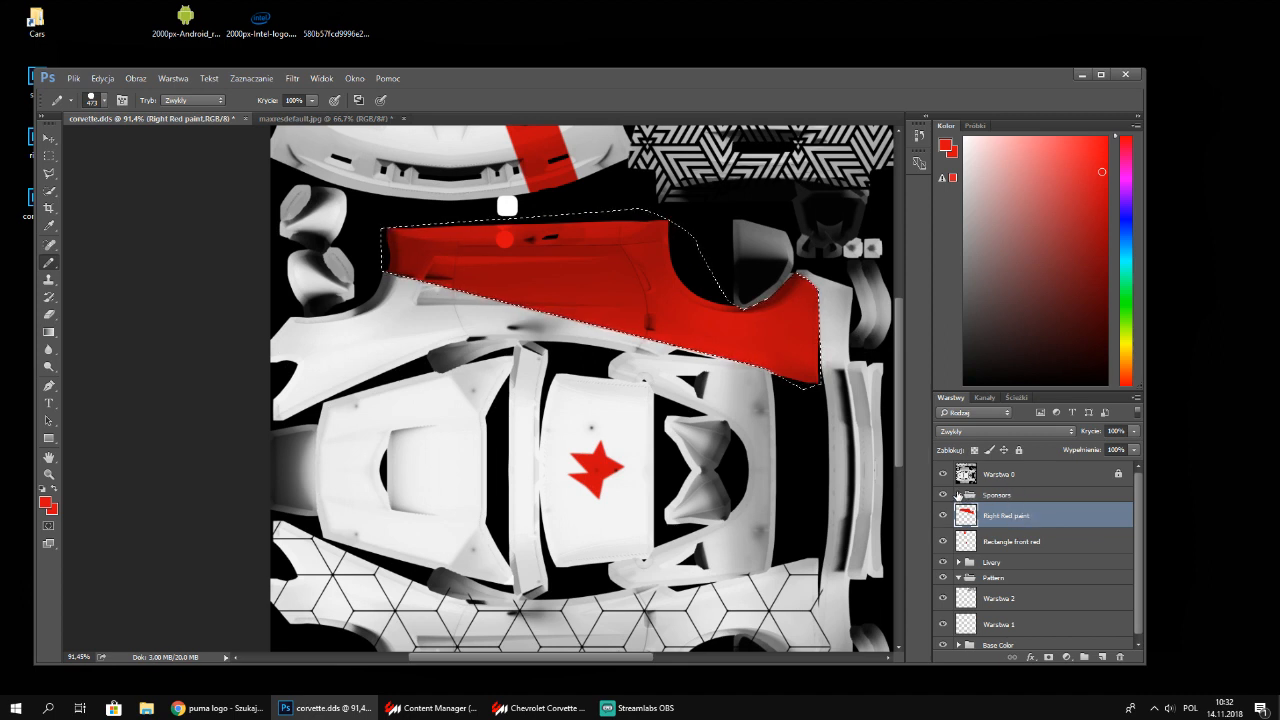
Move the Rectangle front red and Right Red paint layers out of the Sponsors group into the Livery group
{"action": "left_click_drag", "start_coordinate": [1010, 538], "coordinate": [1019, 574]}
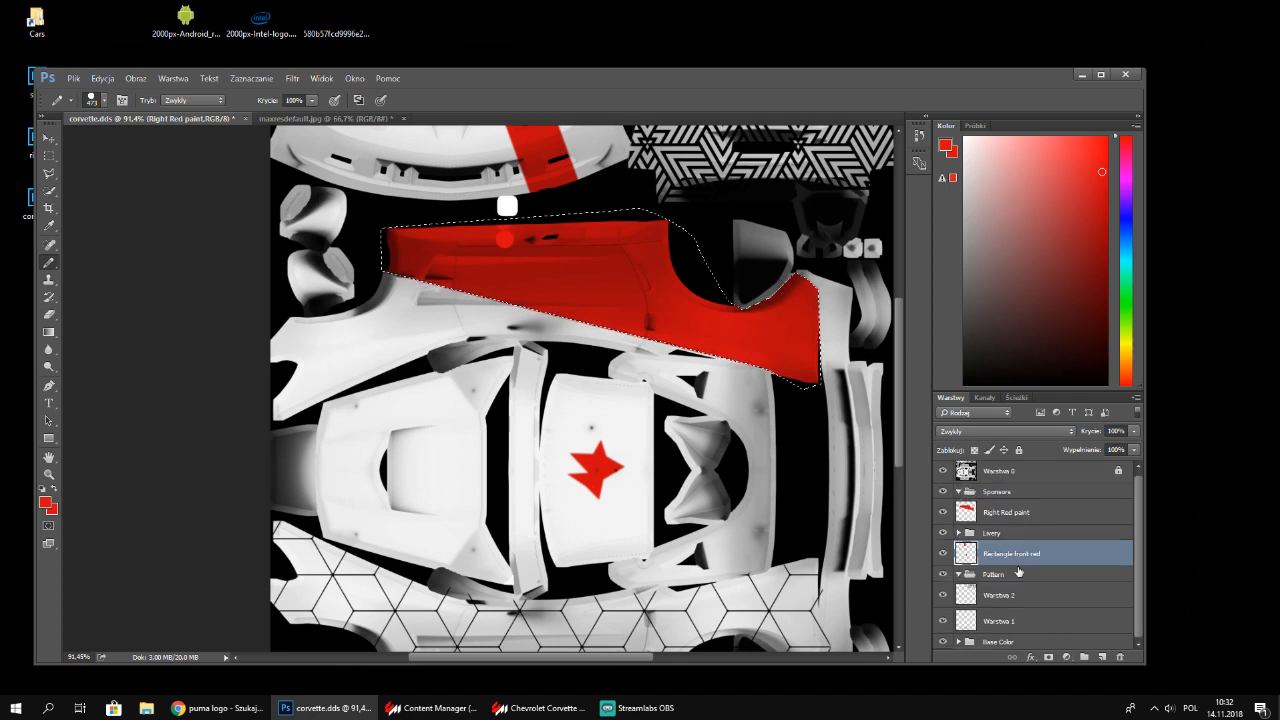
{"action": "mouse_move", "coordinate": [1012, 517]}
{"action": "left_mouse_down"}
{"action": "mouse_move", "coordinate": [1012, 539]}
{"action": "mouse_move", "coordinate": [1003, 512]}
{"action": "left_mouse_up"}
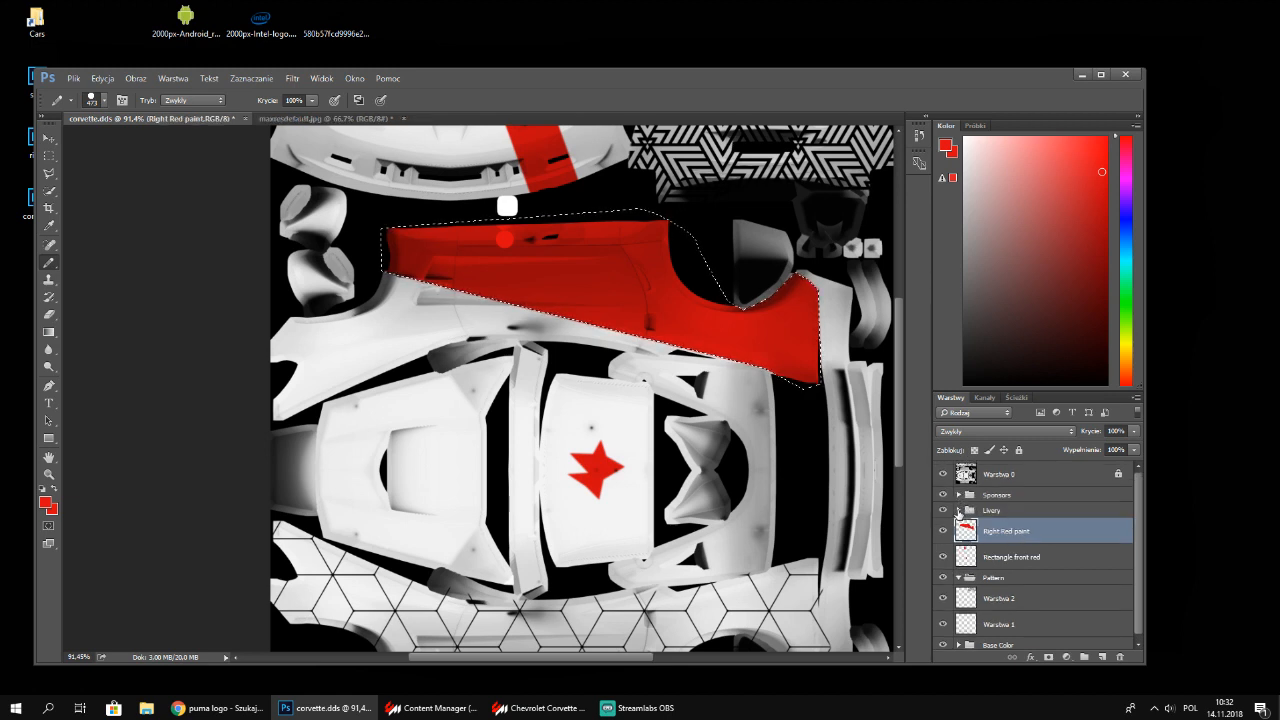
{"action": "mouse_move", "coordinate": [1007, 535]}
{"action": "left_mouse_down"}
{"action": "mouse_move", "coordinate": [1011, 516]}
{"action": "mouse_move", "coordinate": [1019, 539]}
{"action": "mouse_move", "coordinate": [1026, 512]}
{"action": "mouse_move", "coordinate": [972, 516]}
{"action": "left_mouse_up"}
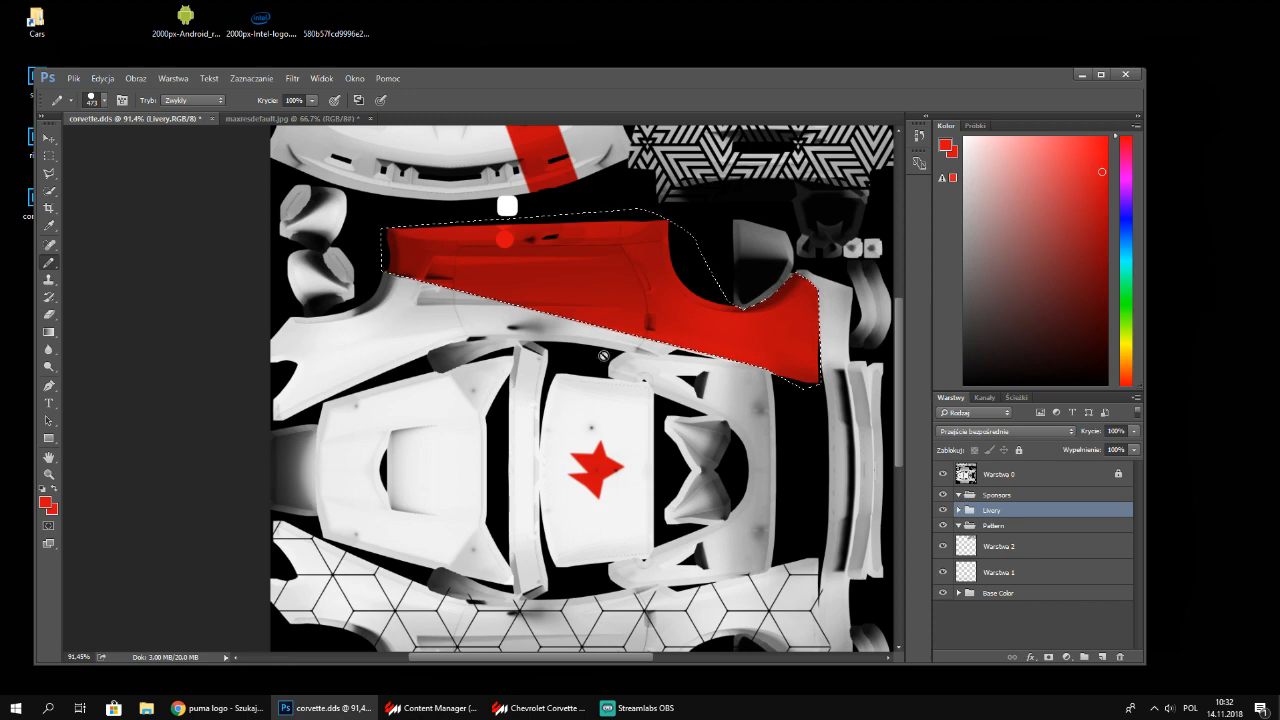
Close the maxresdefault.jpg pattern document without saving its changes
{"action": "left_click", "coordinate": [370, 118]}
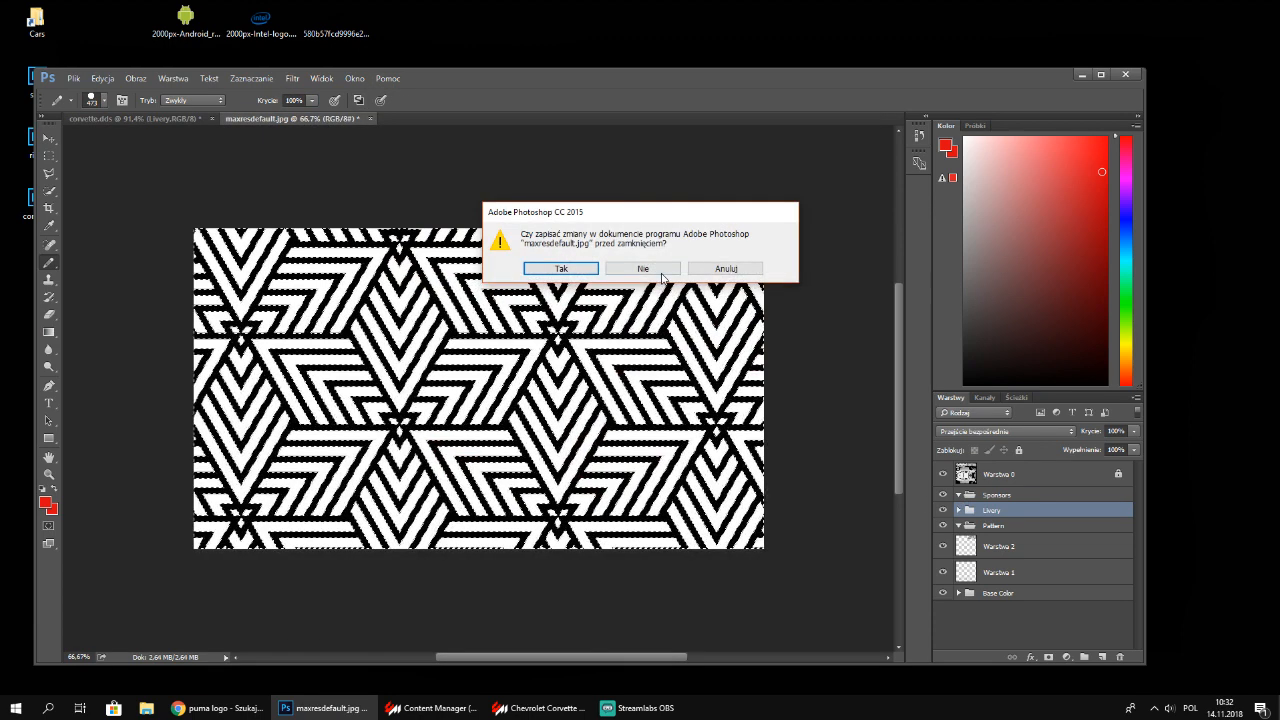
{"action": "key", "text": "n"}
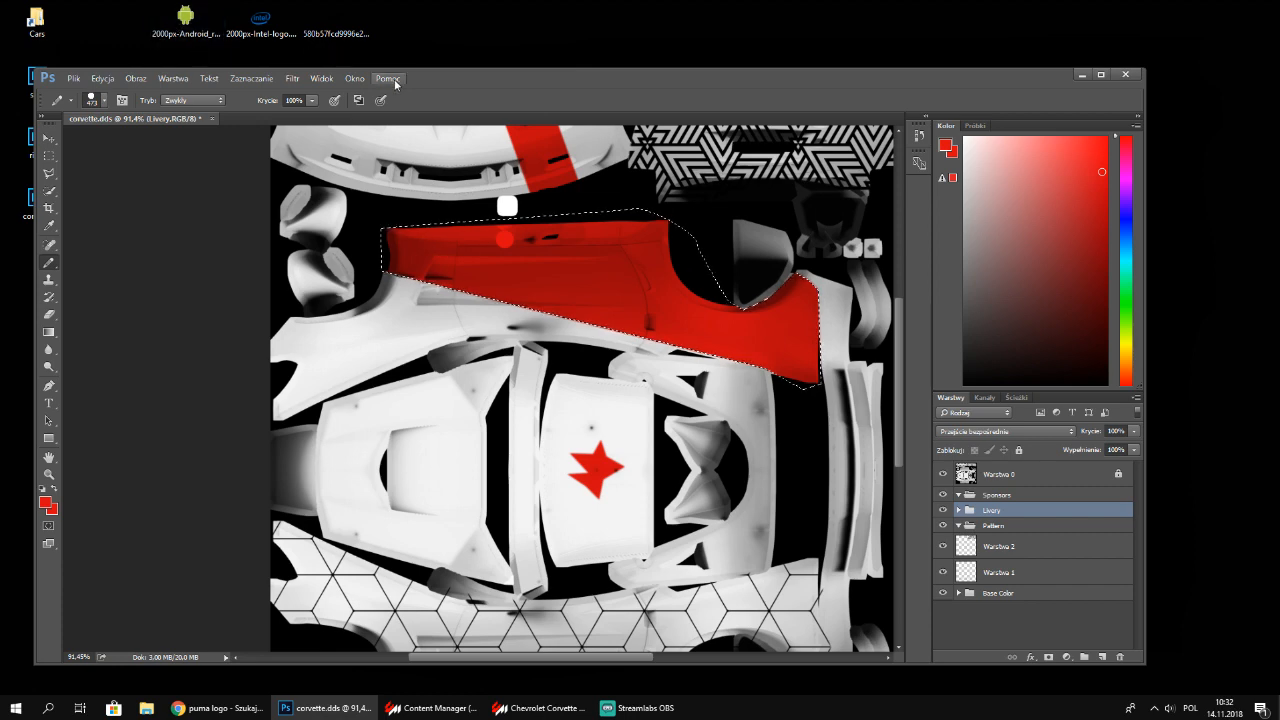
{"action": "mouse_move", "coordinate": [479, 80]}
{"action": "left_mouse_down"}
{"action": "mouse_move", "coordinate": [530, 95]}
{"action": "mouse_move", "coordinate": [465, 62]}
{"action": "mouse_move", "coordinate": [485, 79]}
{"action": "left_mouse_up"}
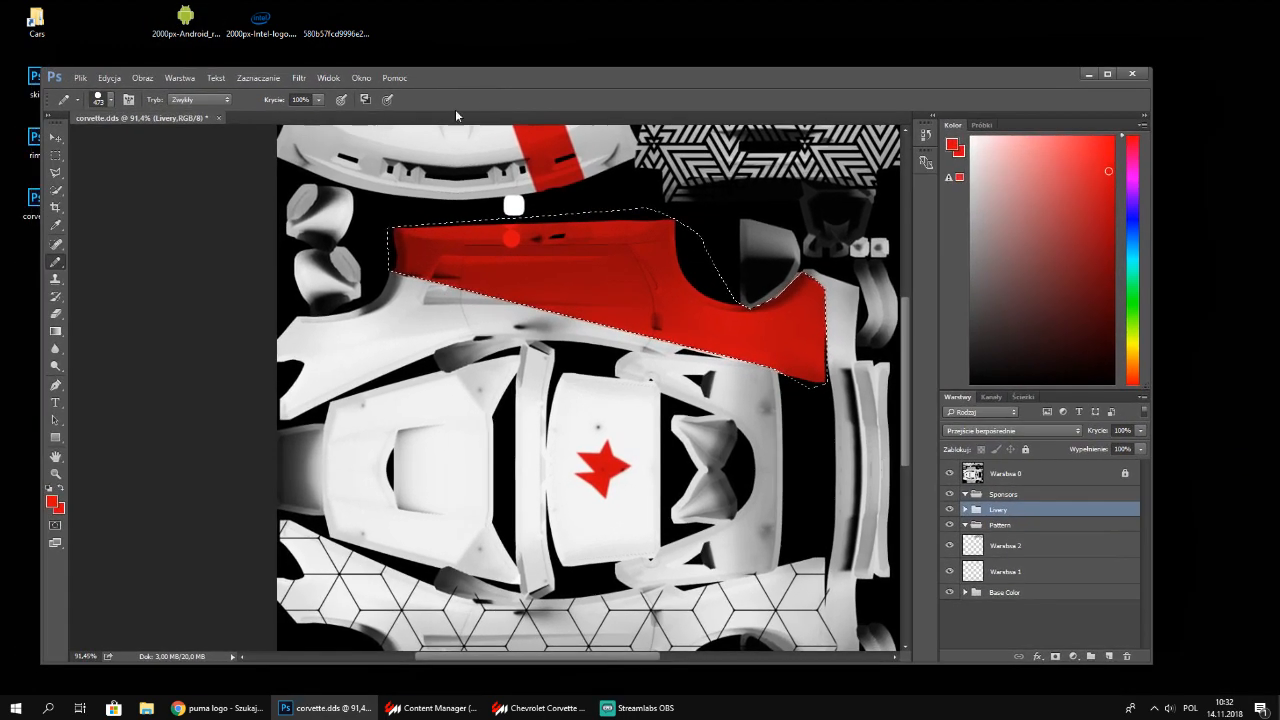
Start saving the corvette document under a new location and open the Cars folder from the desktop
{"action": "left_click", "coordinate": [78, 84]}
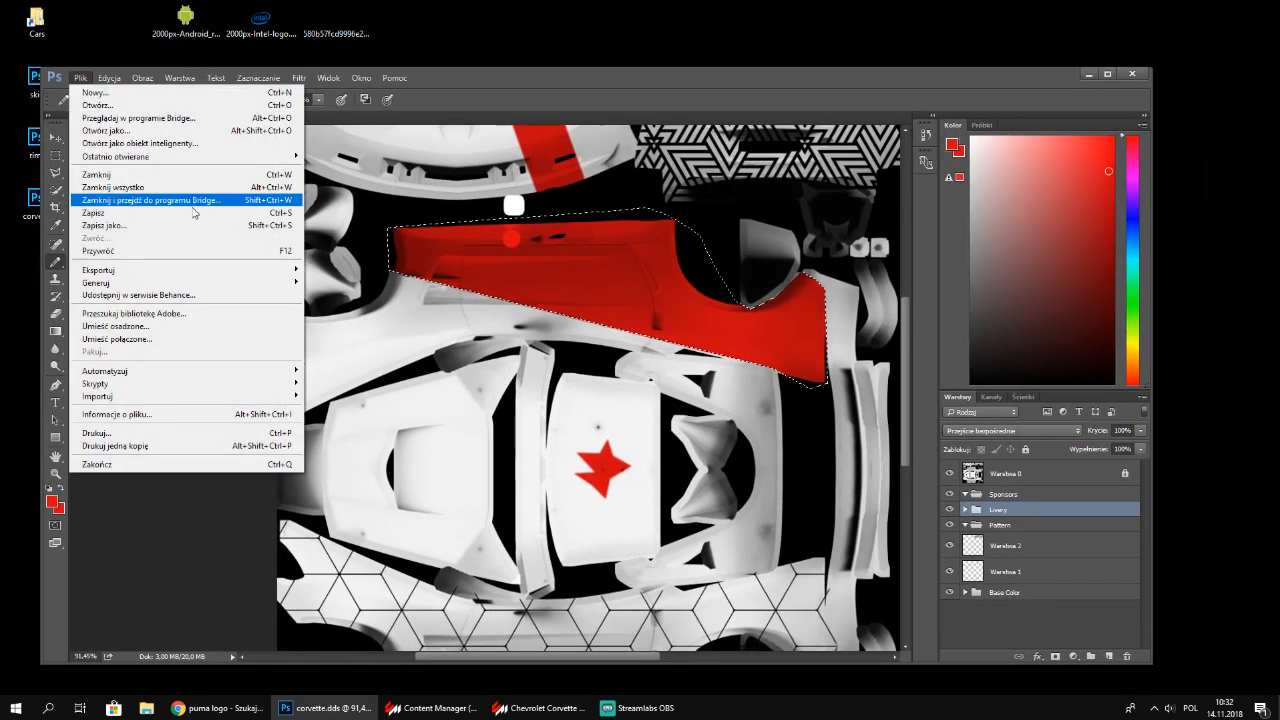
{"action": "left_click", "coordinate": [170, 228]}
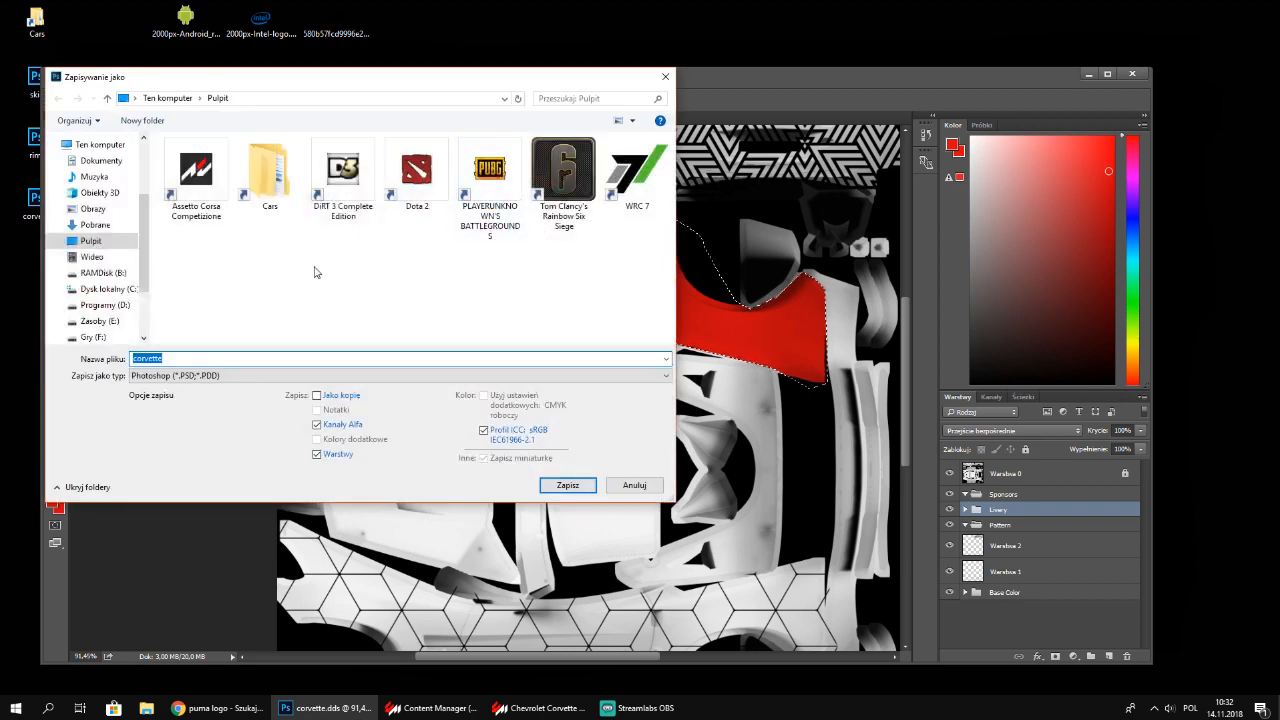
{"action": "double_click", "coordinate": [268, 176]}
Look through the game's car folders for the one belonging to this Corvette
{"action": "scroll", "coordinate": [280, 290], "scroll_direction": "down", "scroll_amount": 5}
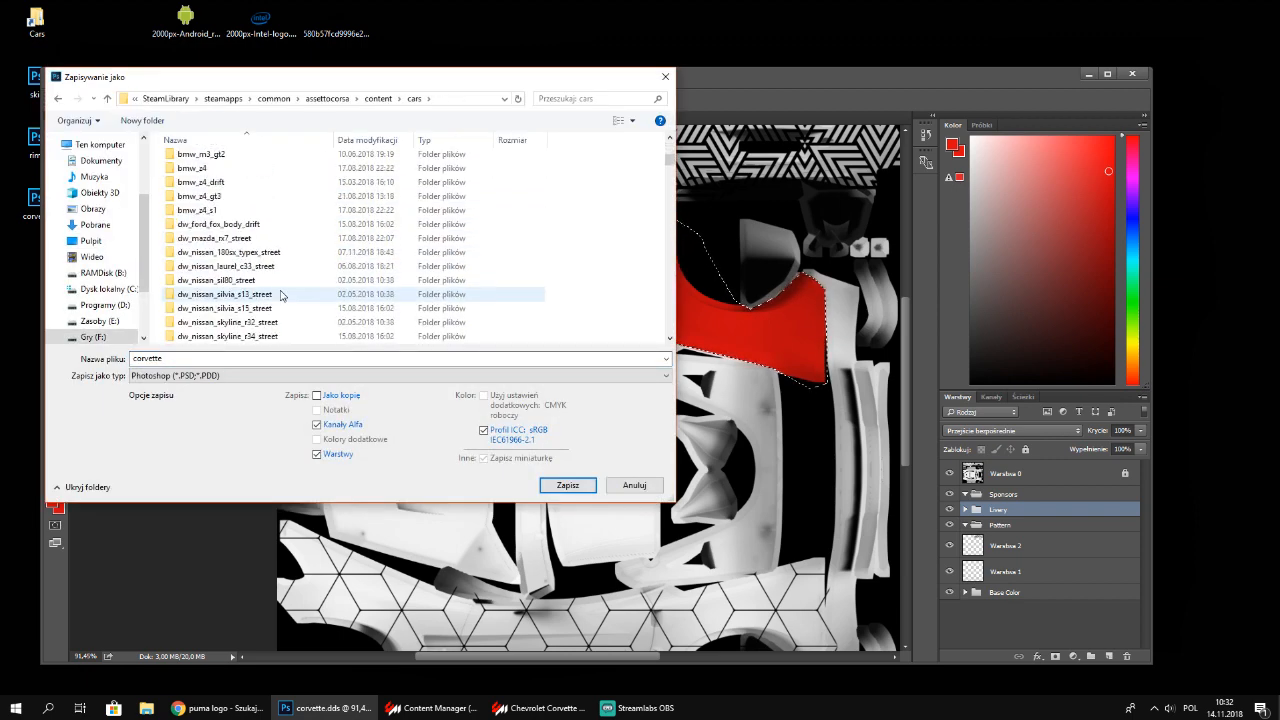
{"action": "scroll", "coordinate": [281, 290], "scroll_direction": "down", "scroll_amount": 10}
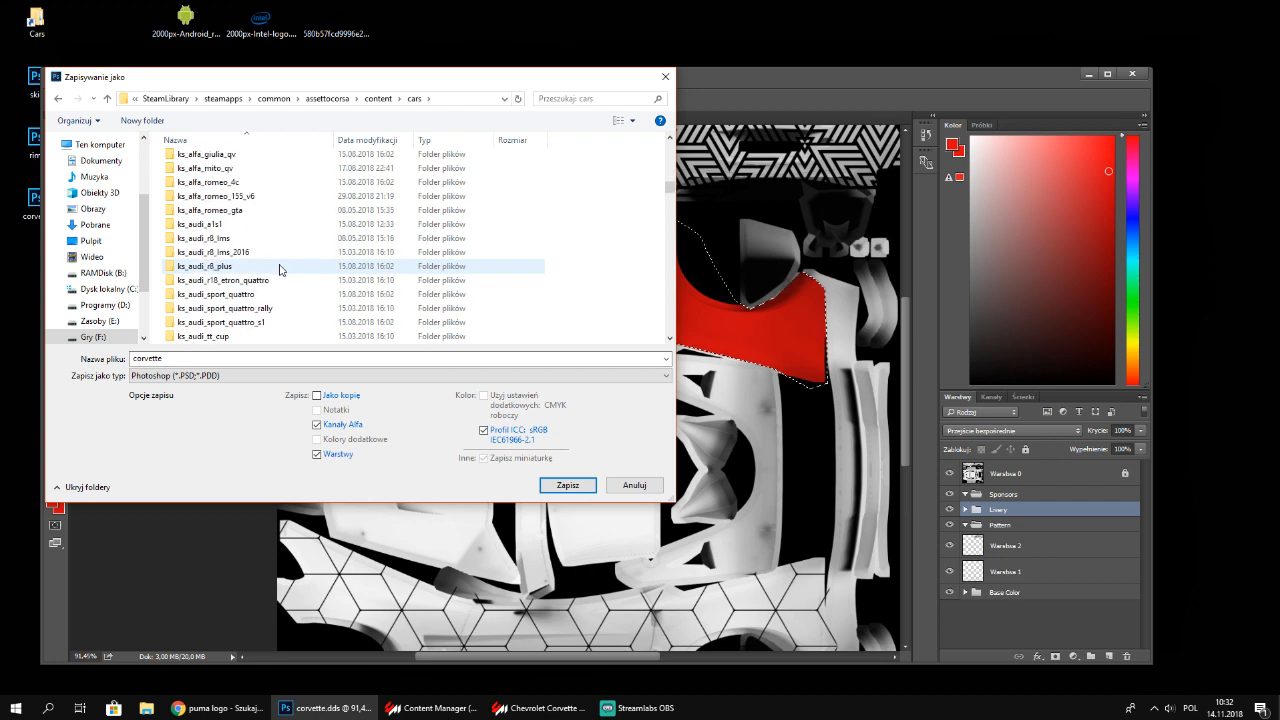
{"action": "scroll", "coordinate": [281, 270], "scroll_direction": "down", "scroll_amount": 8}
{"action": "scroll", "coordinate": [280, 273], "scroll_direction": "down", "scroll_amount": 1}
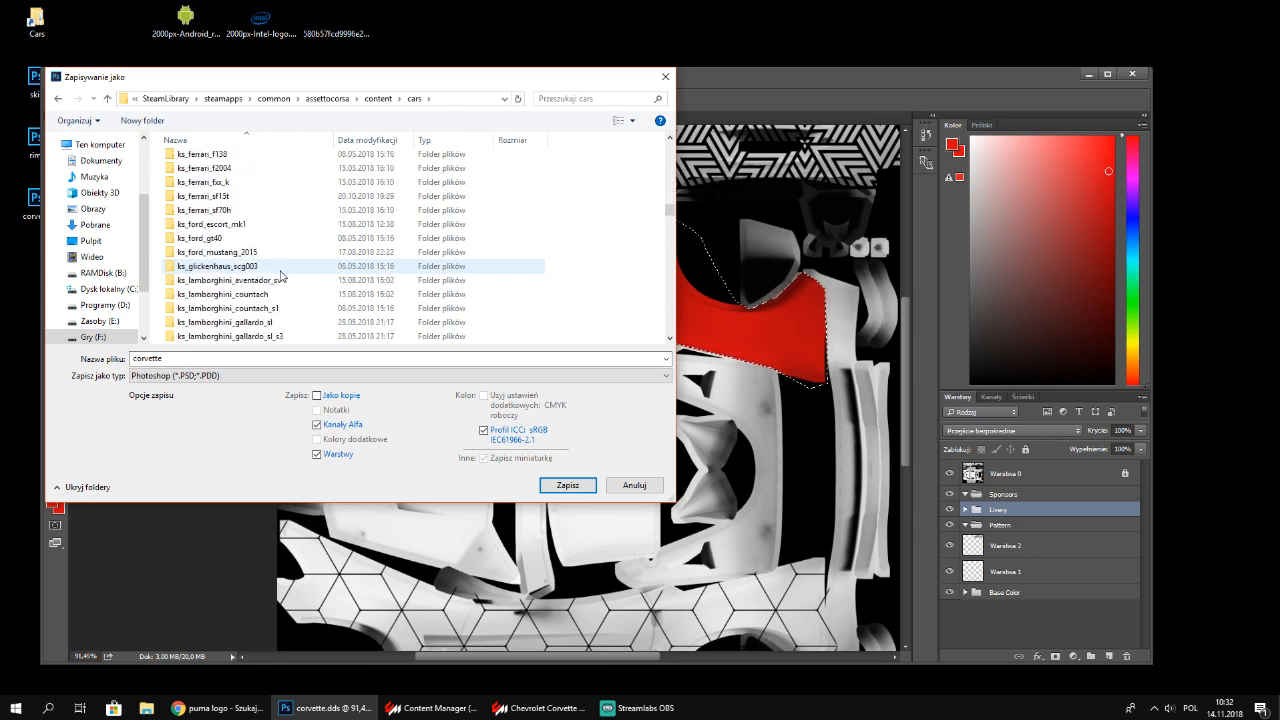
{"action": "scroll", "coordinate": [281, 275], "scroll_direction": "up", "scroll_amount": 15}
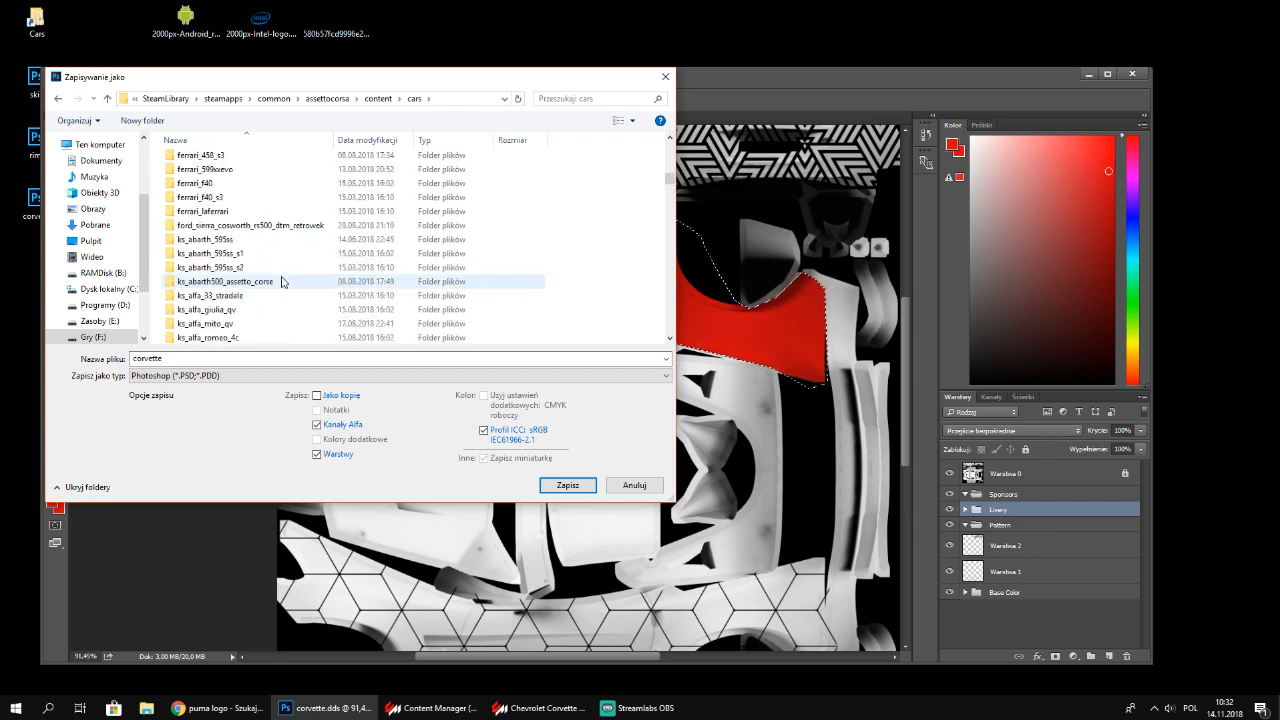
{"action": "scroll", "coordinate": [283, 285], "scroll_direction": "up", "scroll_amount": 12}
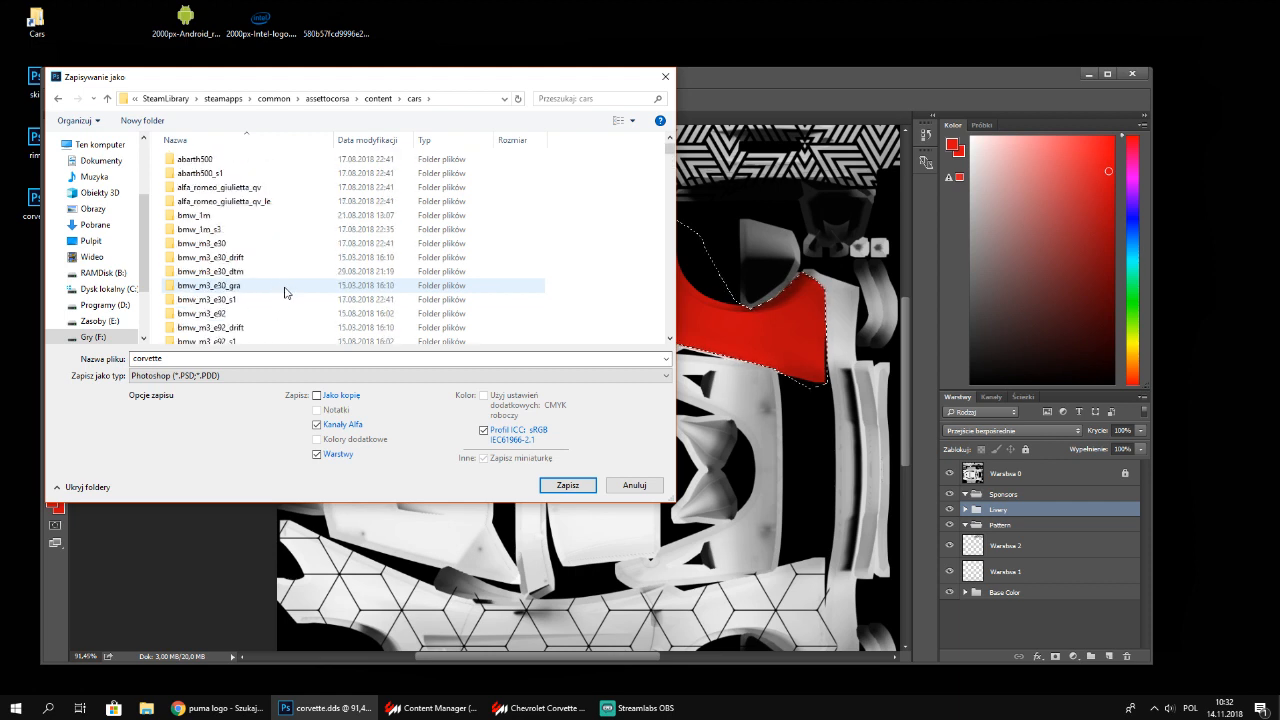
{"action": "scroll", "coordinate": [285, 292], "scroll_direction": "down", "scroll_amount": 5}
{"action": "scroll", "coordinate": [287, 295], "scroll_direction": "down", "scroll_amount": 8}
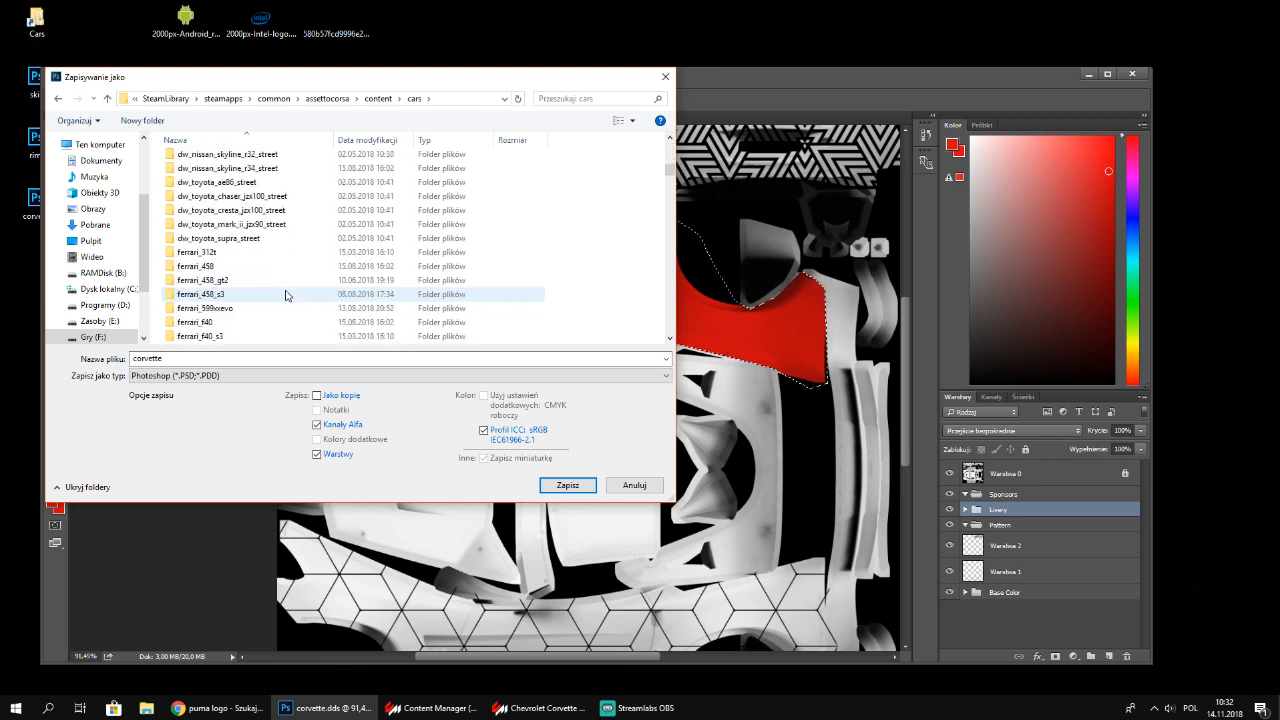
{"action": "scroll", "coordinate": [285, 296], "scroll_direction": "down", "scroll_amount": 5}
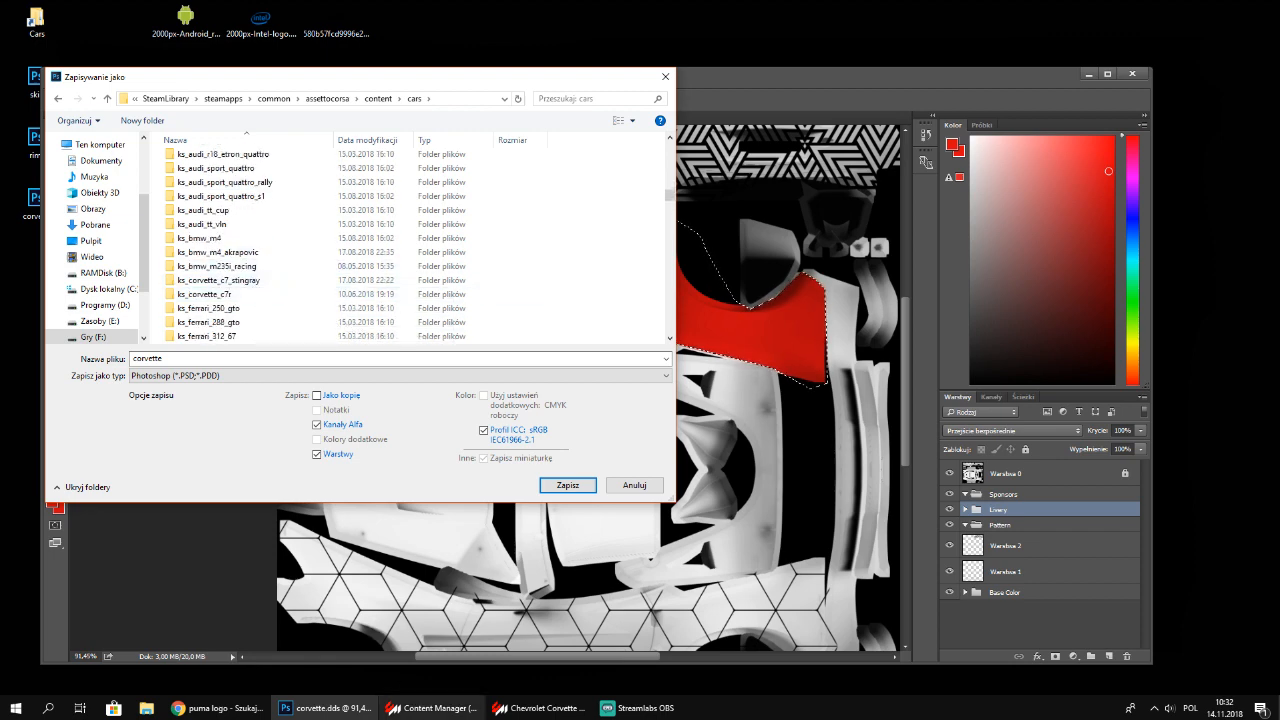
Switch to Content Manager, open the Chevrolet Corvette C6R's folder on disk, and go into its skins subfolder
{"action": "left_click", "coordinate": [435, 708]}
{"action": "left_click", "coordinate": [318, 40]}
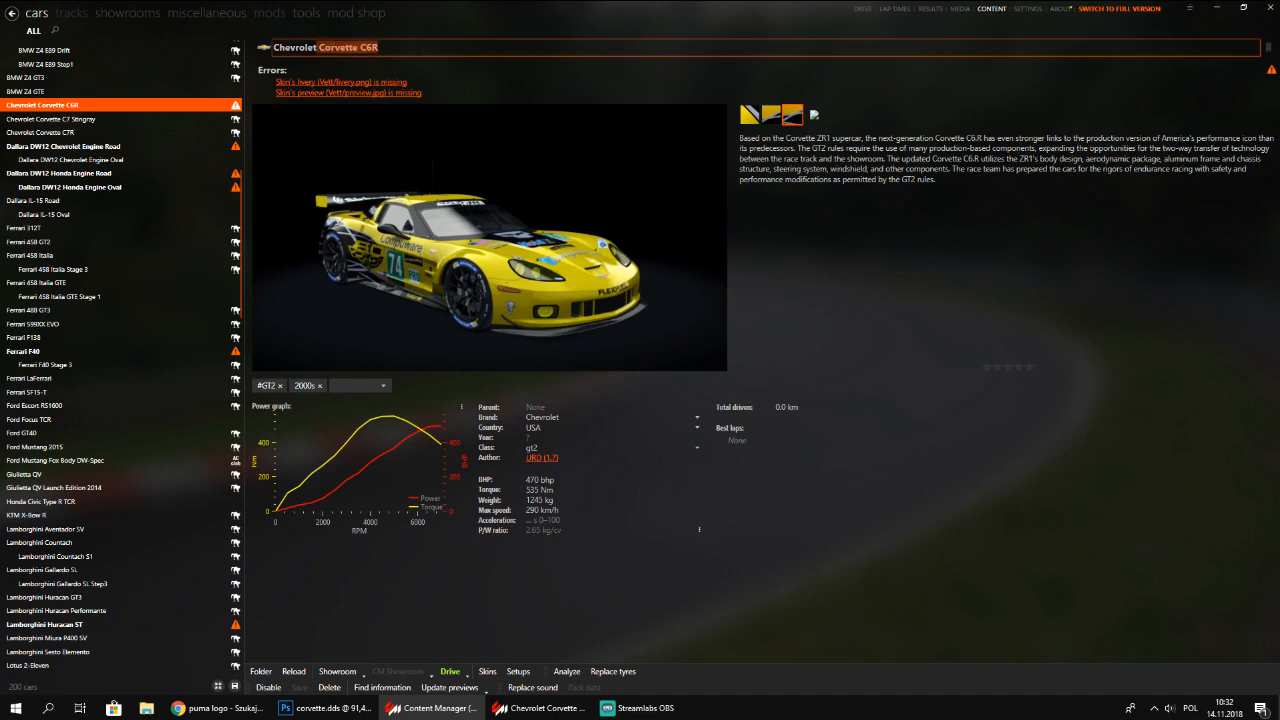
{"action": "left_click", "coordinate": [540, 708]}
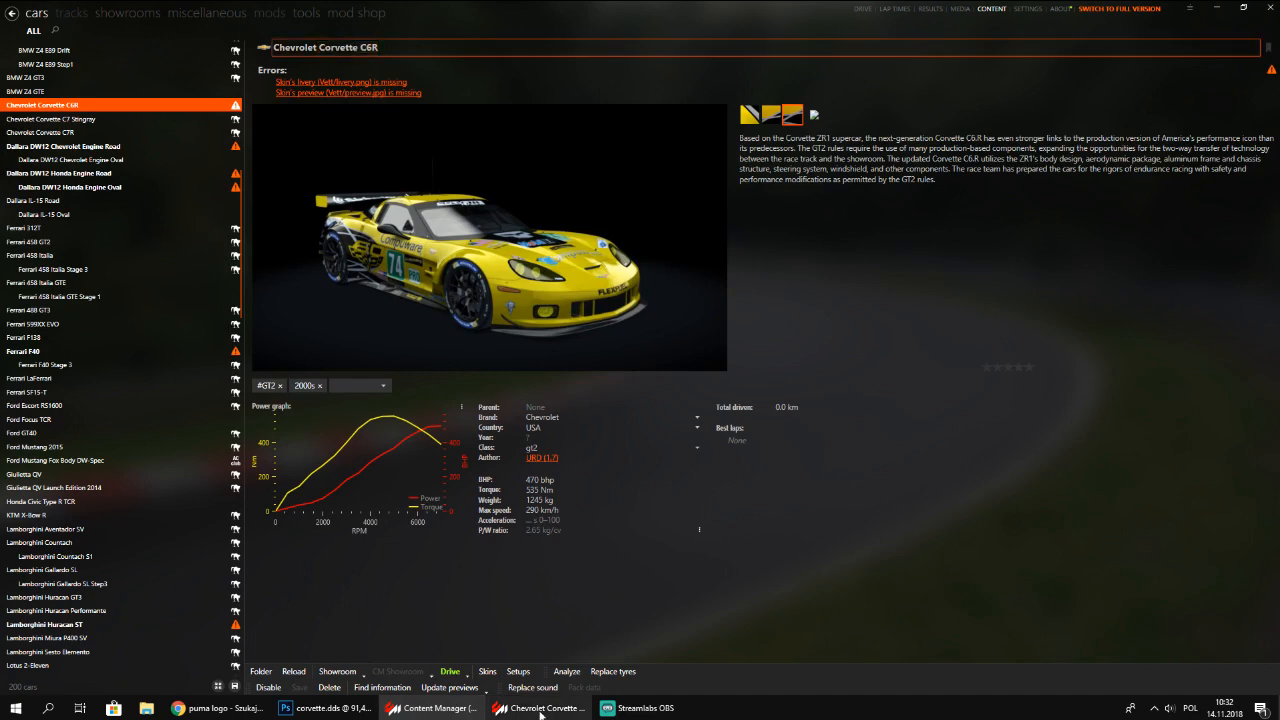
{"action": "left_click", "coordinate": [218, 708]}
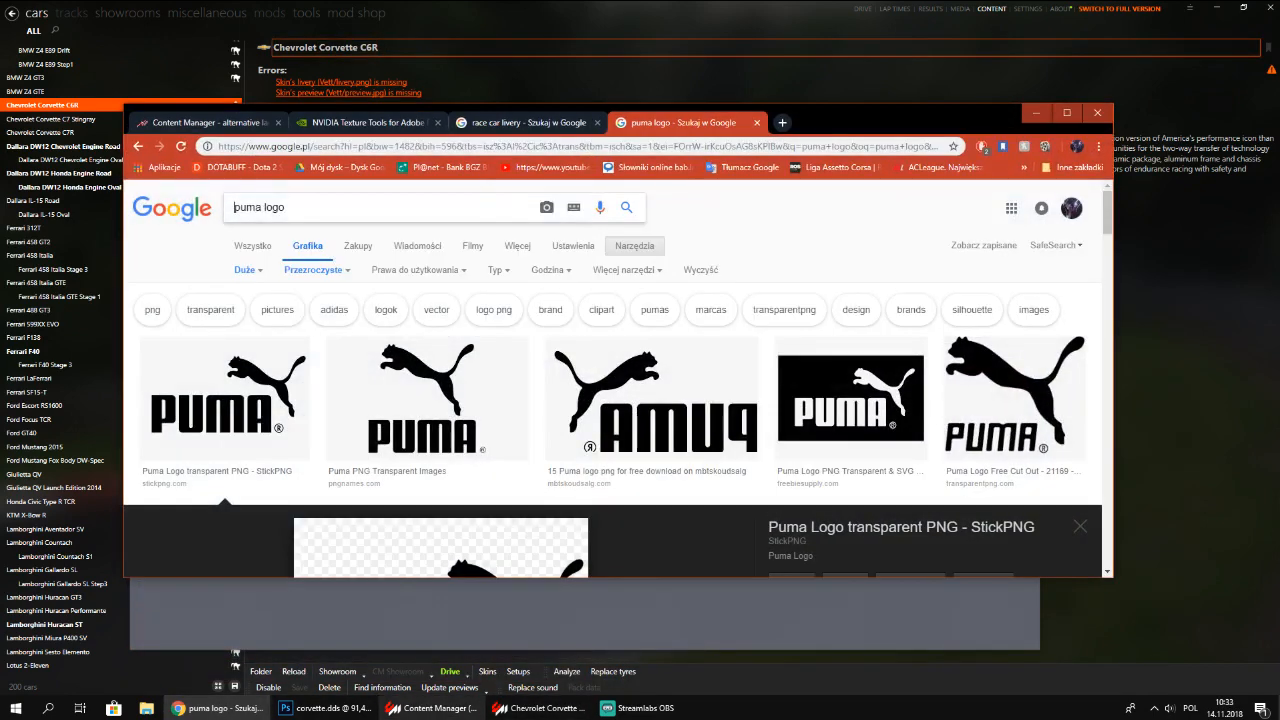
{"action": "left_click", "coordinate": [435, 708]}
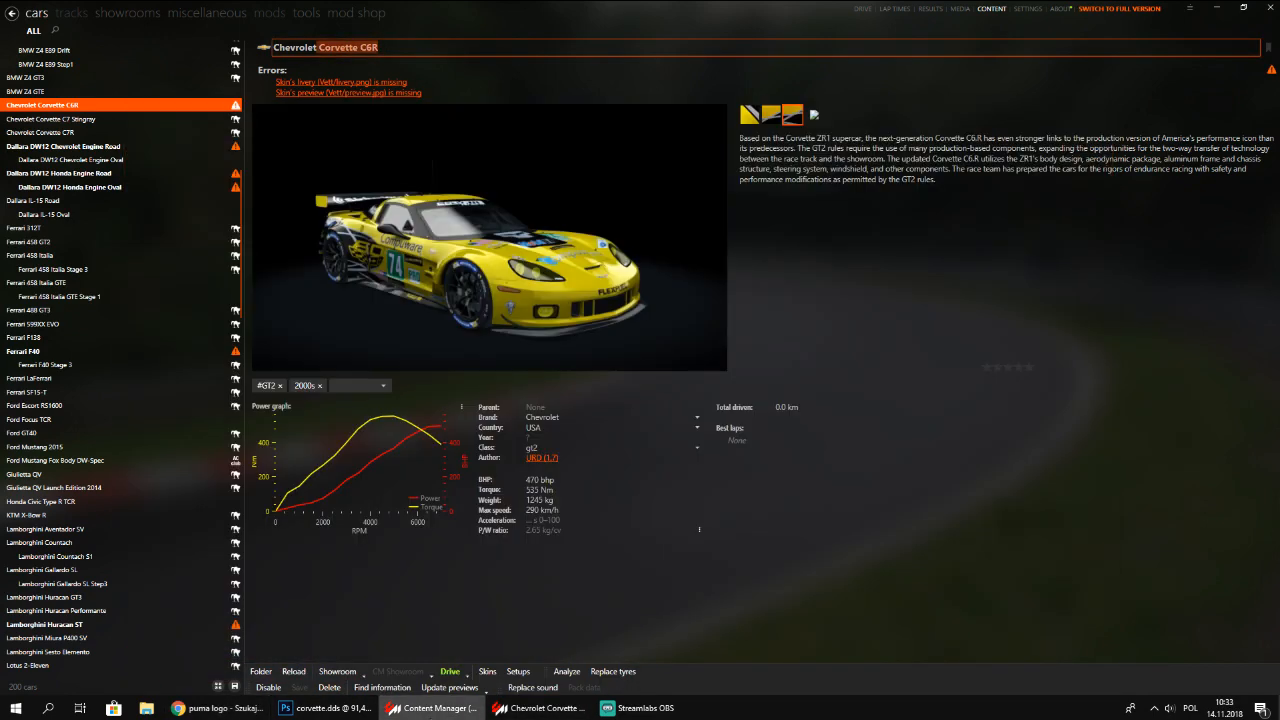
{"action": "left_click", "coordinate": [260, 671]}
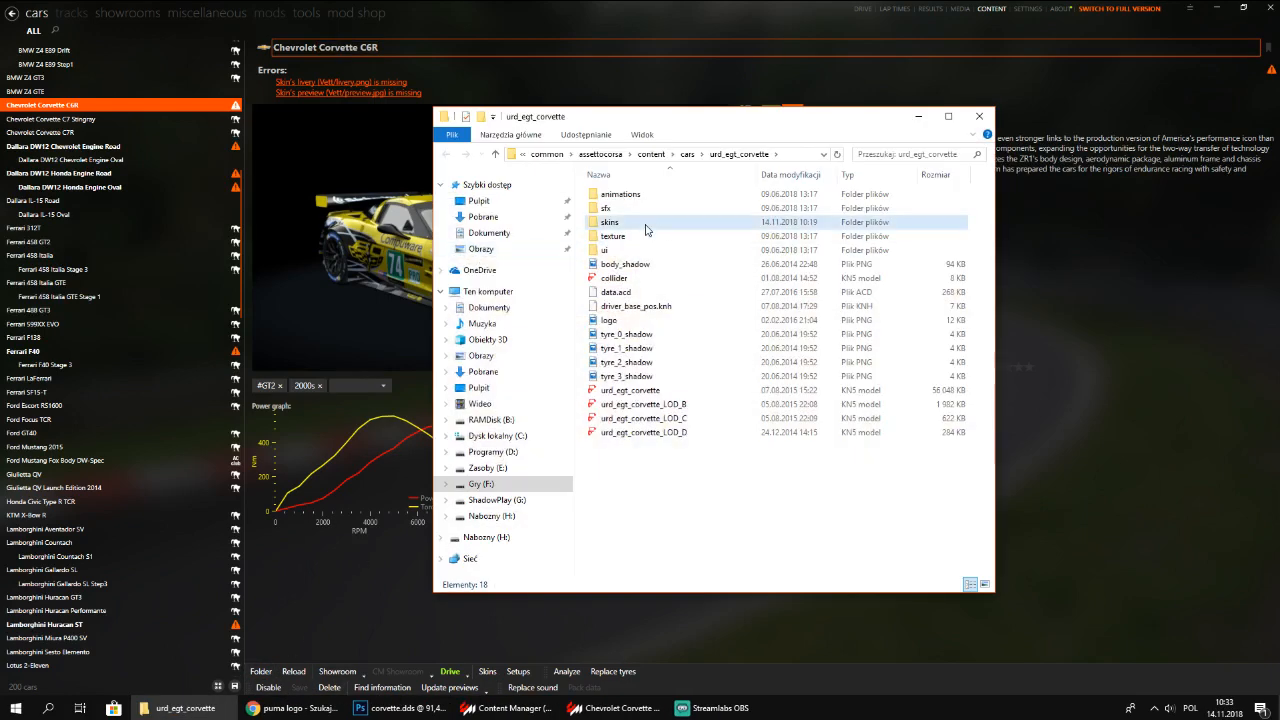
{"action": "double_click", "coordinate": [645, 224]}
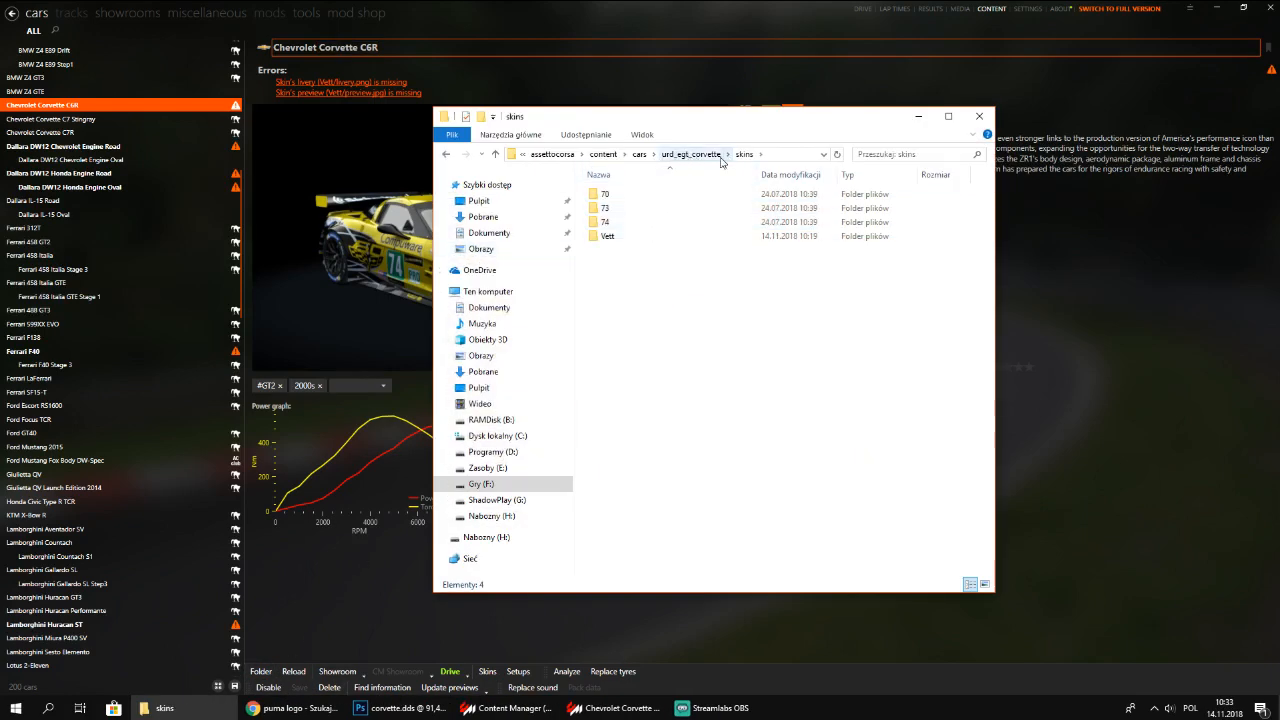
Return to the Photoshop save dialog and look through the cars folder for this Corvette's directory
{"action": "left_click", "coordinate": [398, 708]}
{"action": "scroll", "coordinate": [300, 290], "scroll_direction": "down", "scroll_amount": 5}
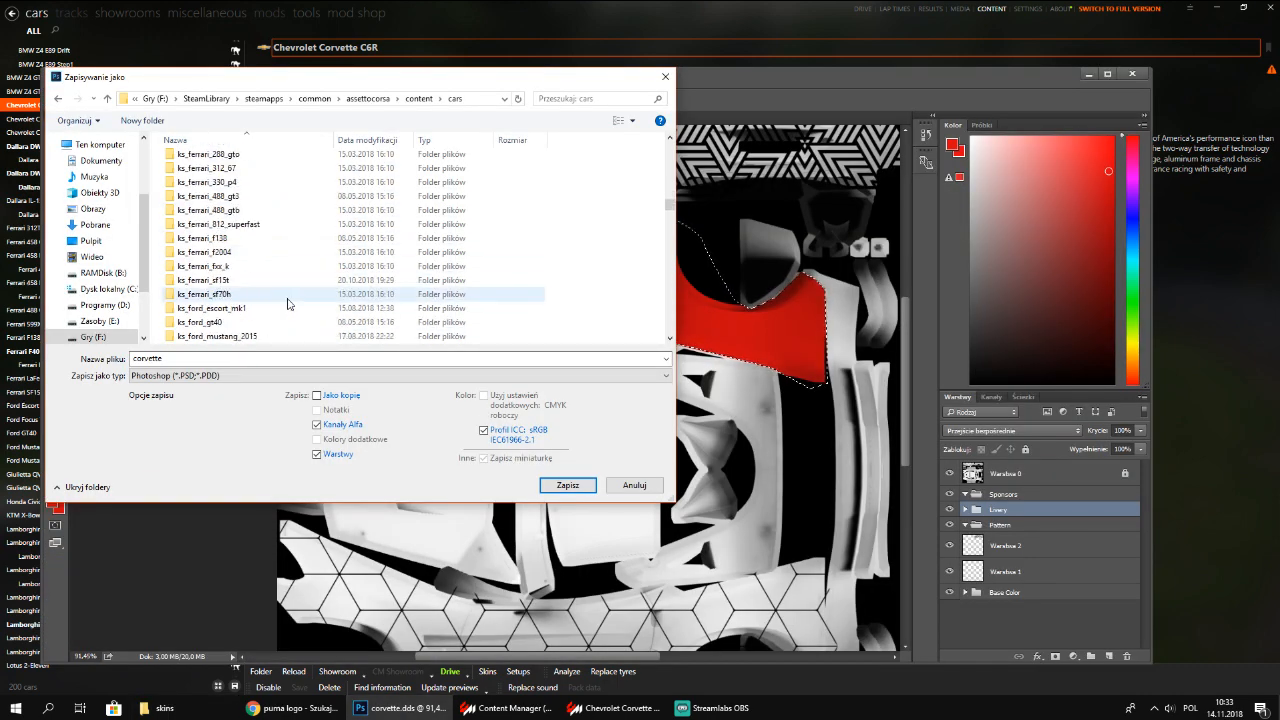
{"action": "scroll", "coordinate": [290, 300], "scroll_direction": "down", "scroll_amount": 4}
{"action": "scroll", "coordinate": [310, 302], "scroll_direction": "up", "scroll_amount": 5}
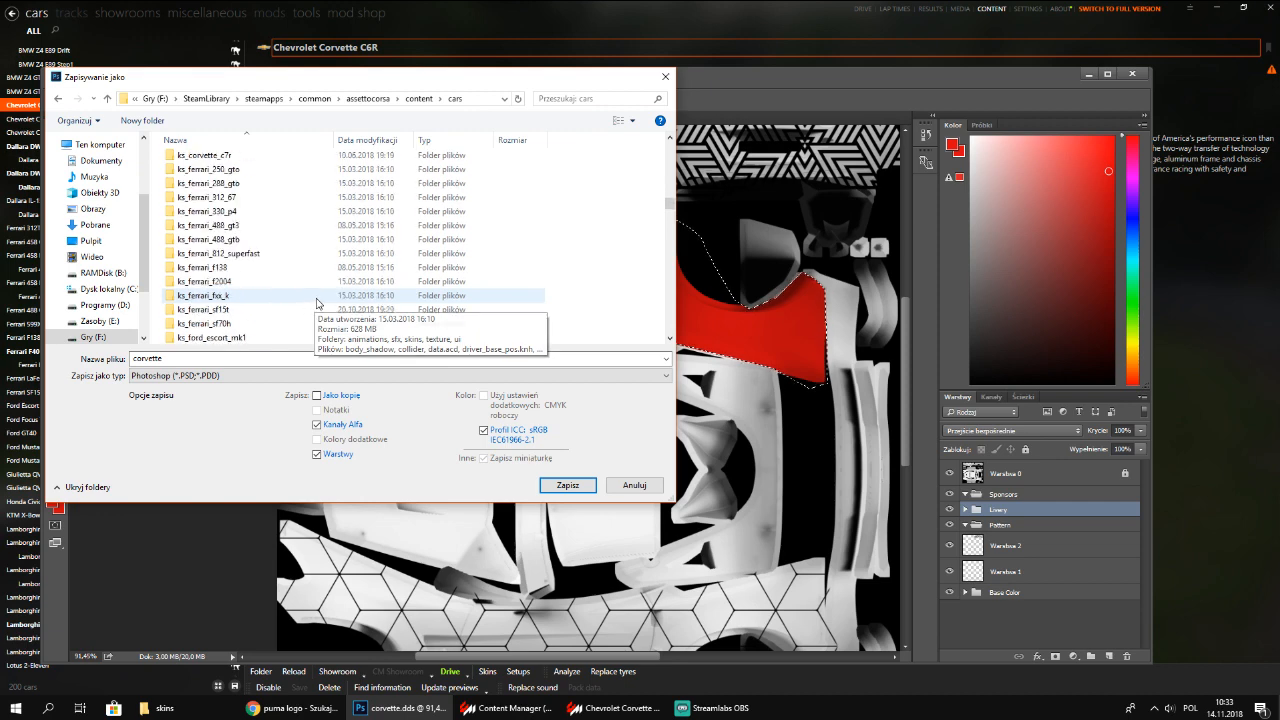
{"action": "scroll", "coordinate": [317, 303], "scroll_direction": "up", "scroll_amount": 3}
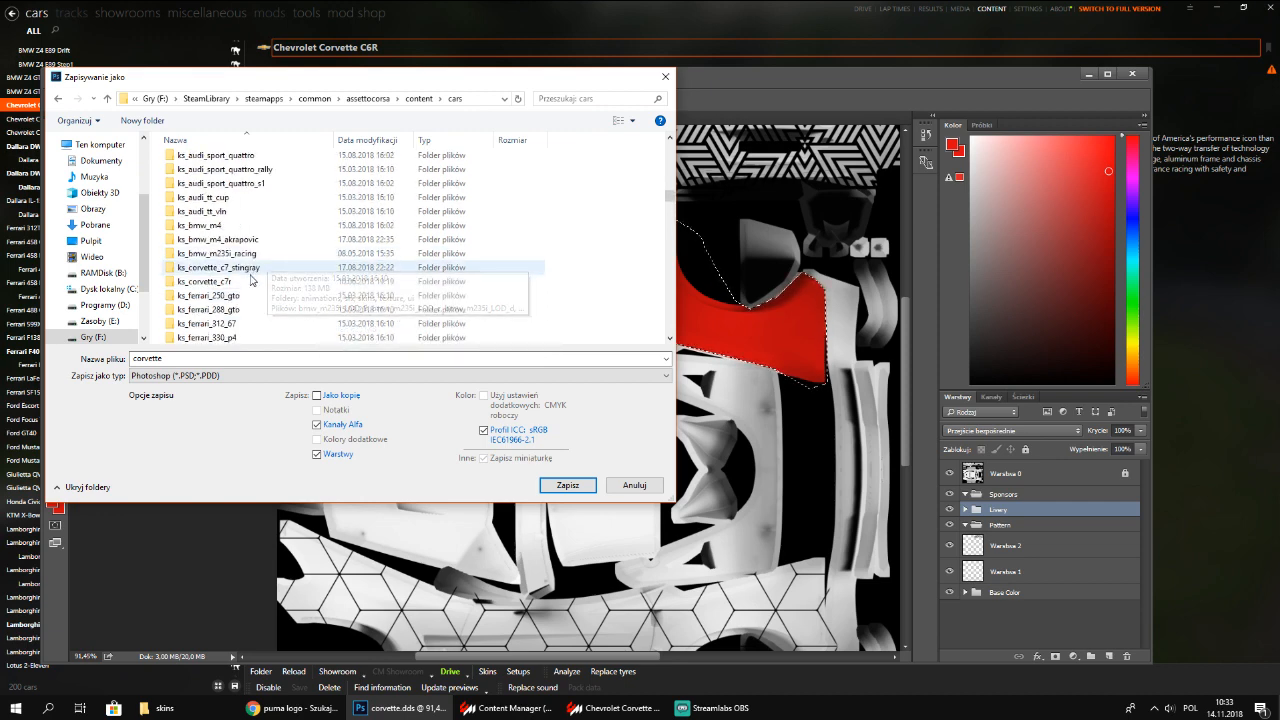
Reopen the Chevrolet Corvette C6R's folder from Content Manager to check its directory name, and return to the Photoshop save dialog
{"action": "left_click", "coordinate": [576, 712]}
{"action": "left_click", "coordinate": [580, 714]}
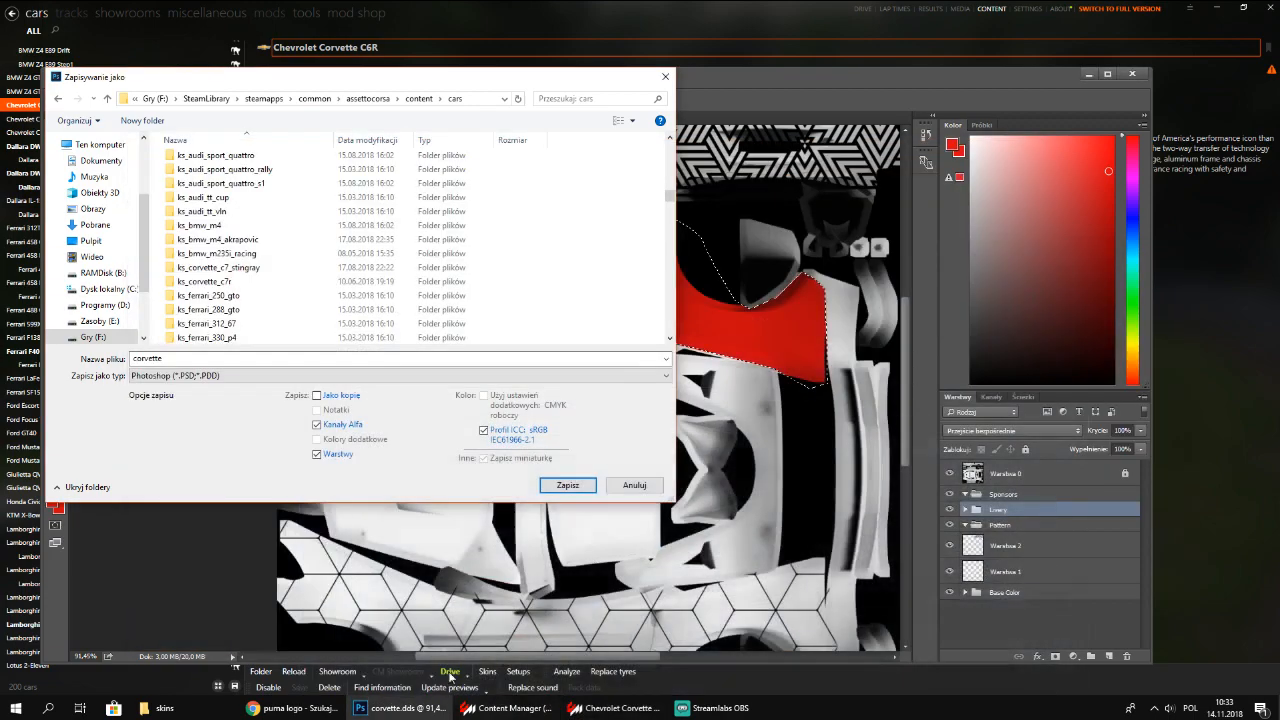
{"action": "left_click", "coordinate": [262, 672]}
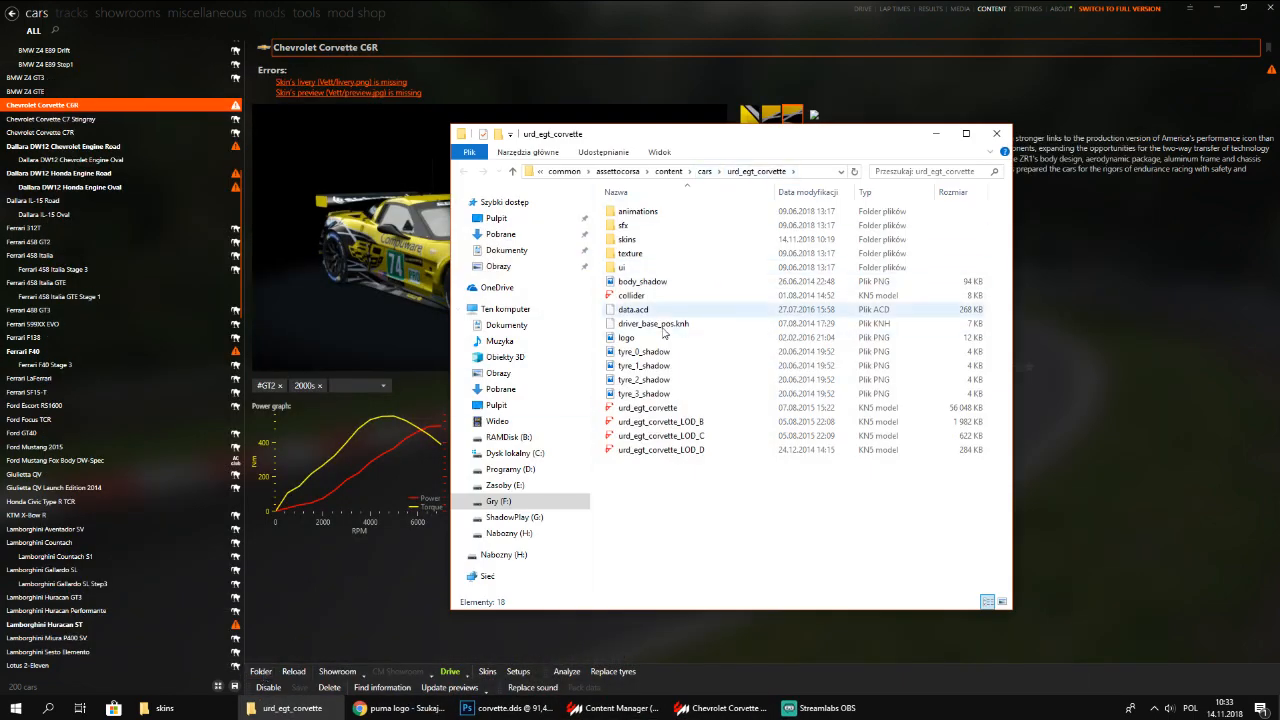
{"action": "left_click", "coordinate": [200, 709]}
{"action": "left_click", "coordinate": [505, 708]}
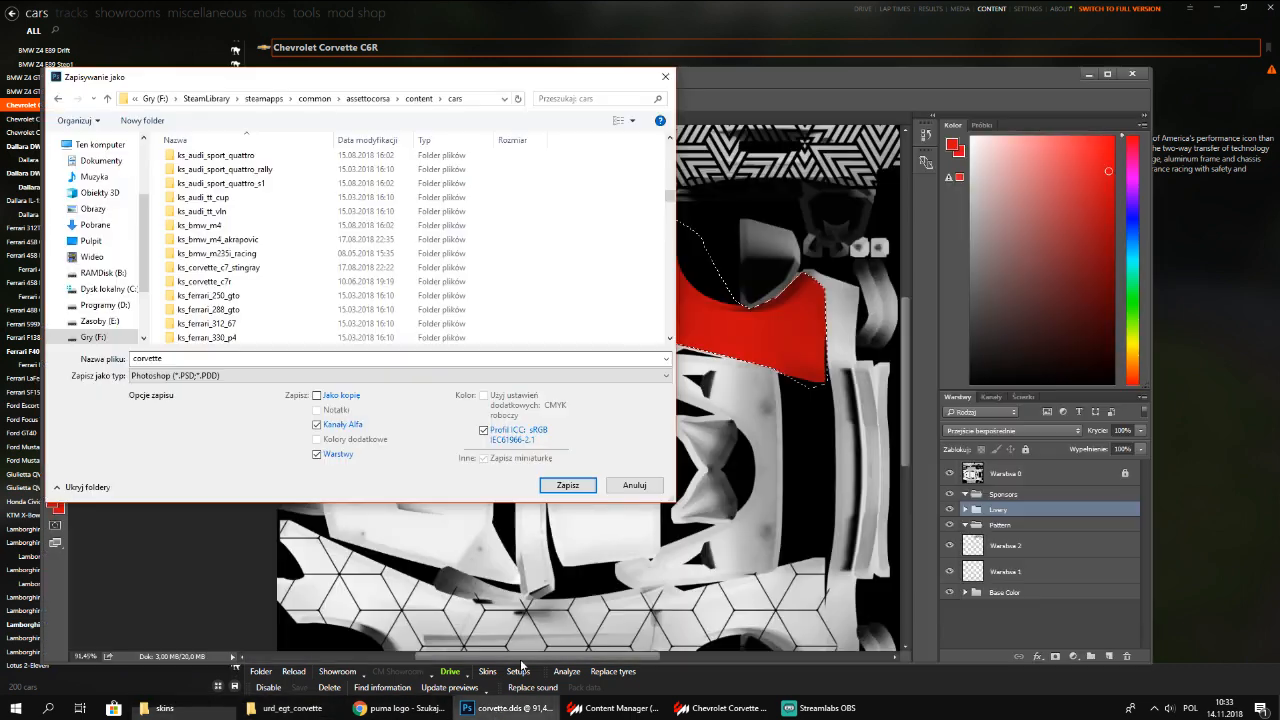
Browse the save location to urd_egt_corvette, its skins subfolder and the Vett skin folder
{"action": "left_click_drag", "start_coordinate": [671, 190], "coordinate": [655, 312]}
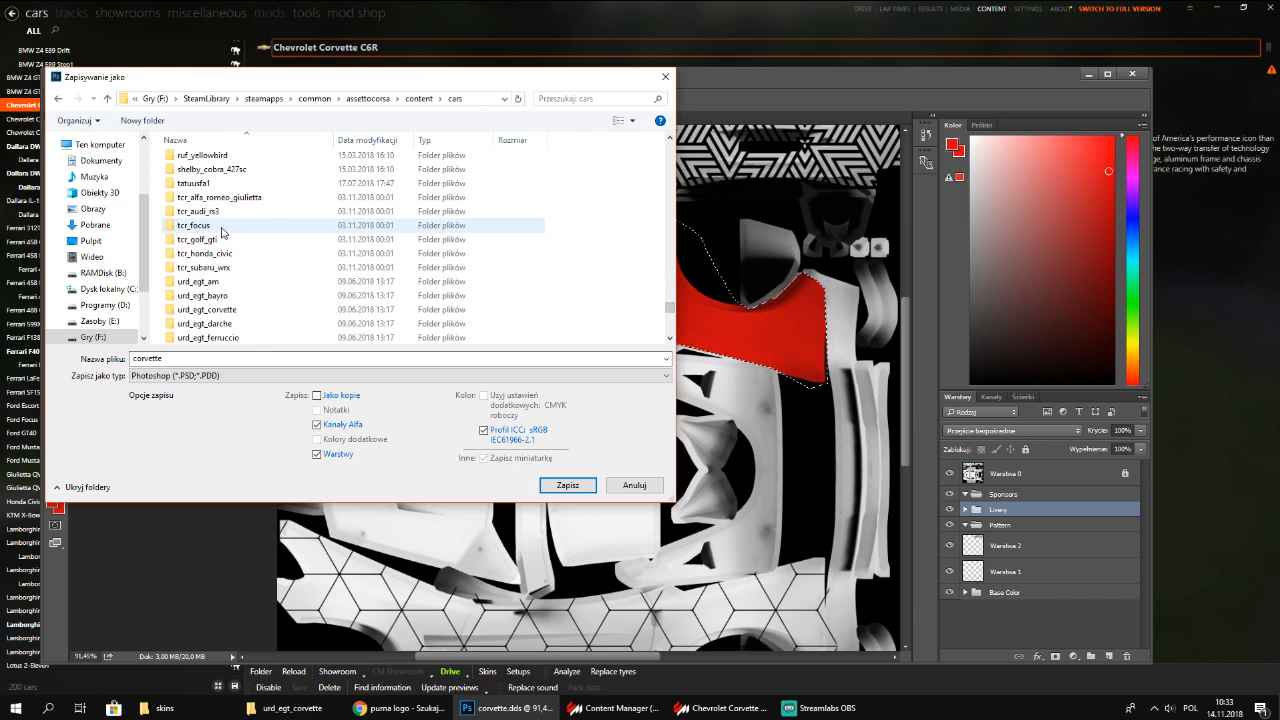
{"action": "scroll", "coordinate": [222, 232], "scroll_direction": "up", "scroll_amount": 1}
{"action": "scroll", "coordinate": [266, 316], "scroll_direction": "down", "scroll_amount": 1}
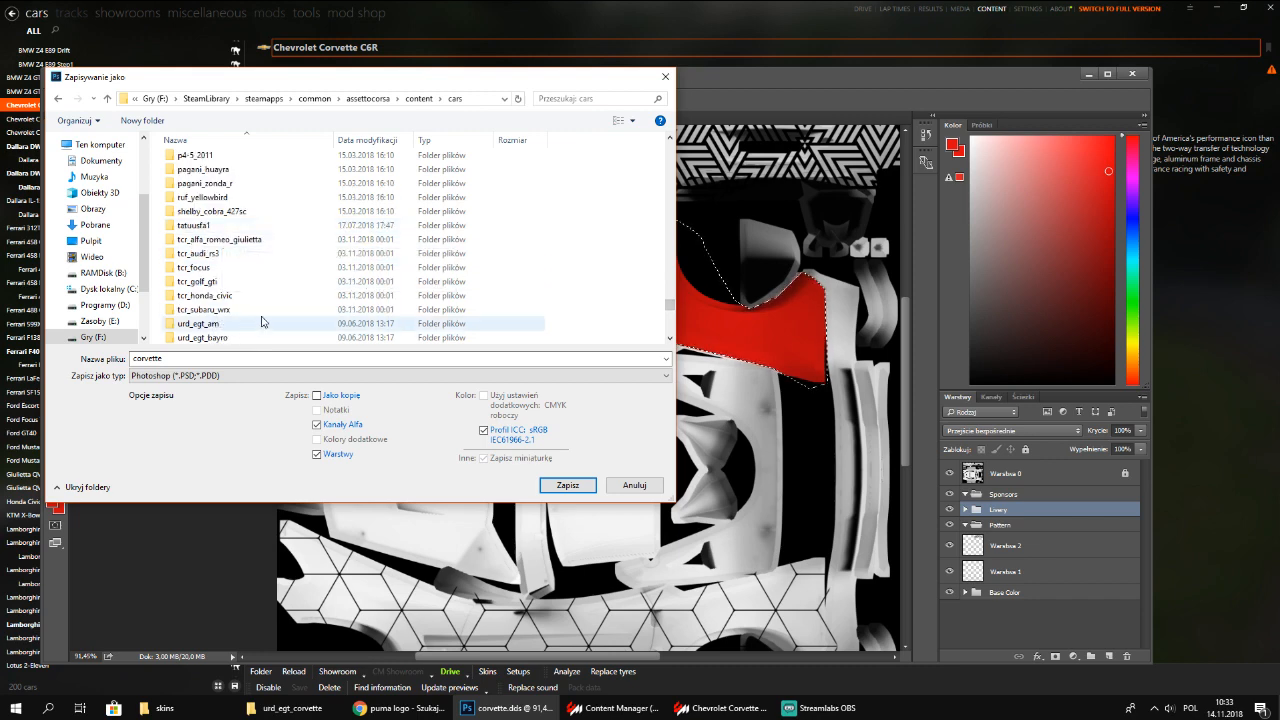
{"action": "scroll", "coordinate": [259, 312], "scroll_direction": "down", "scroll_amount": 2}
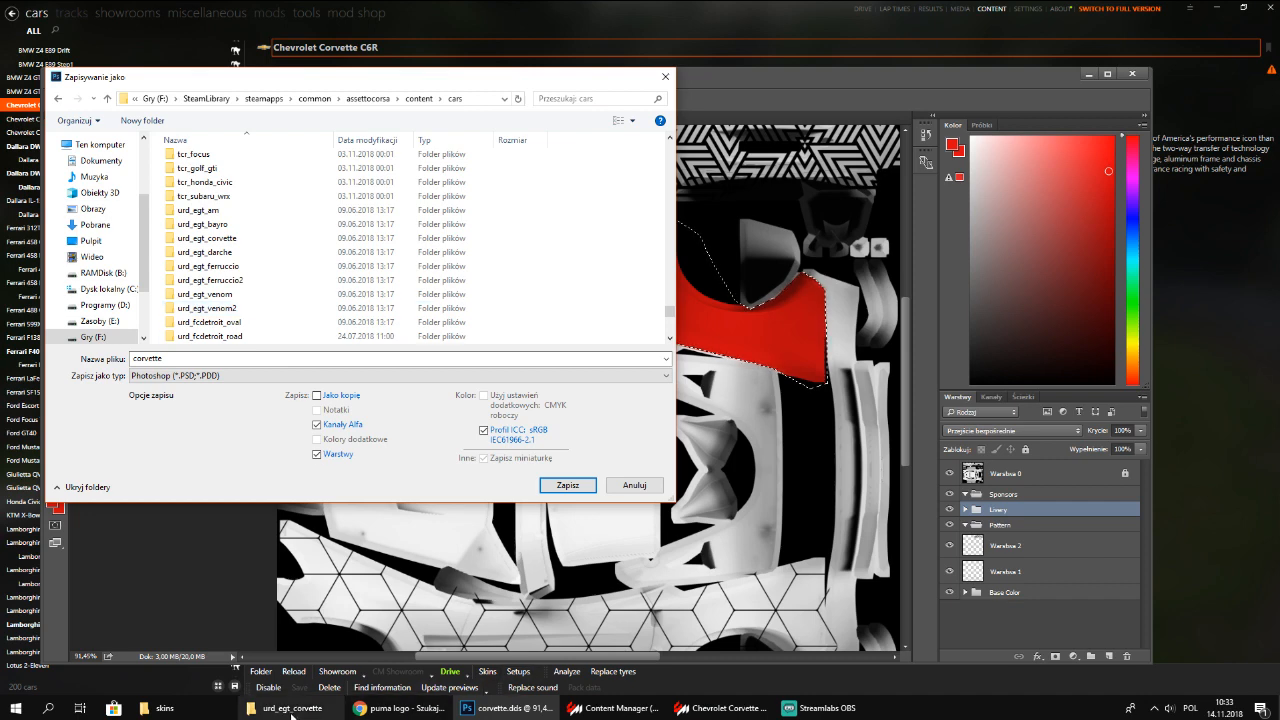
{"action": "double_click", "coordinate": [265, 239]}
{"action": "double_click", "coordinate": [245, 188]}
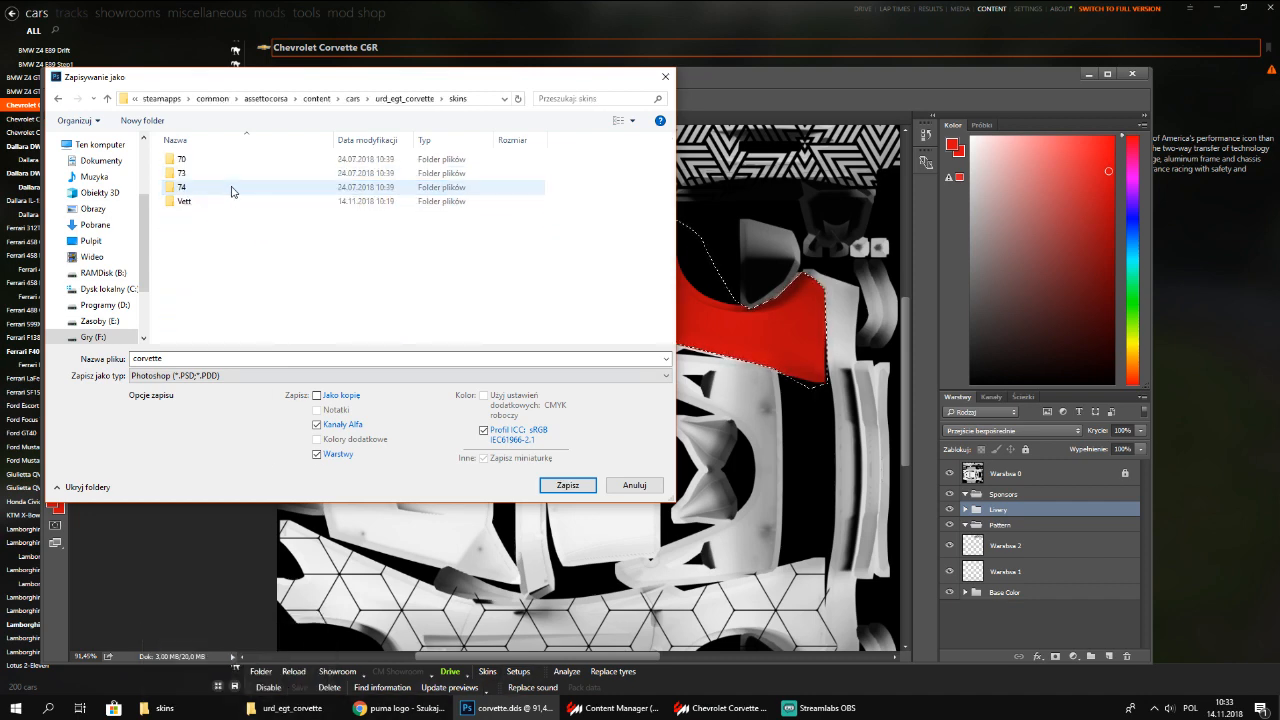
{"action": "double_click", "coordinate": [228, 204]}
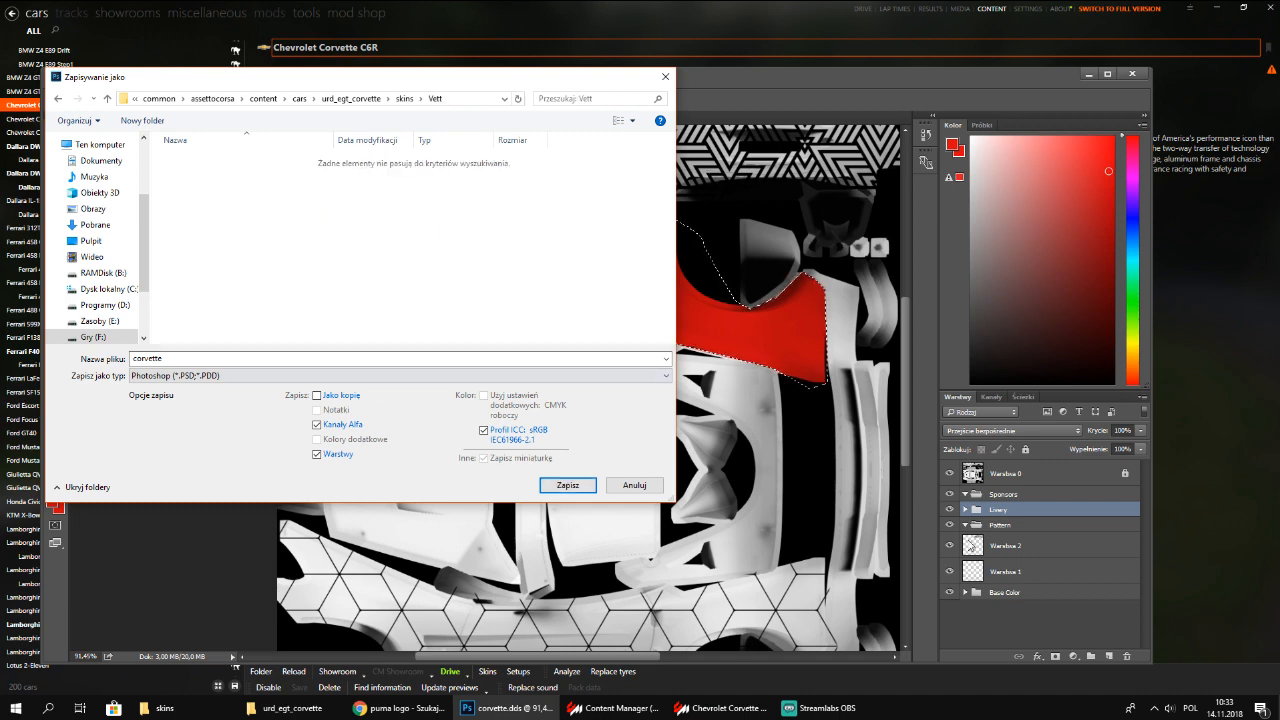
Select the car body in the Chevrolet Corvette C6R showroom preview and read its txDiffuse texture file name
{"action": "left_click", "coordinate": [700, 706]}
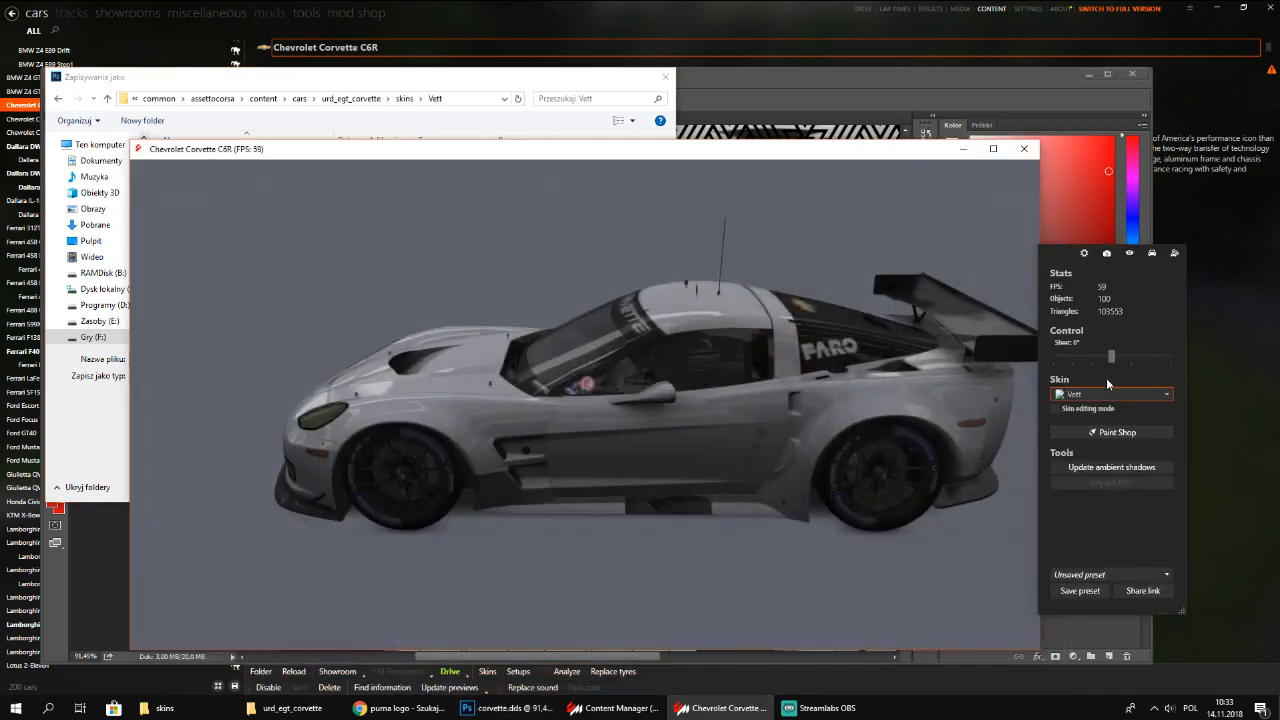
{"action": "left_click", "coordinate": [914, 395]}
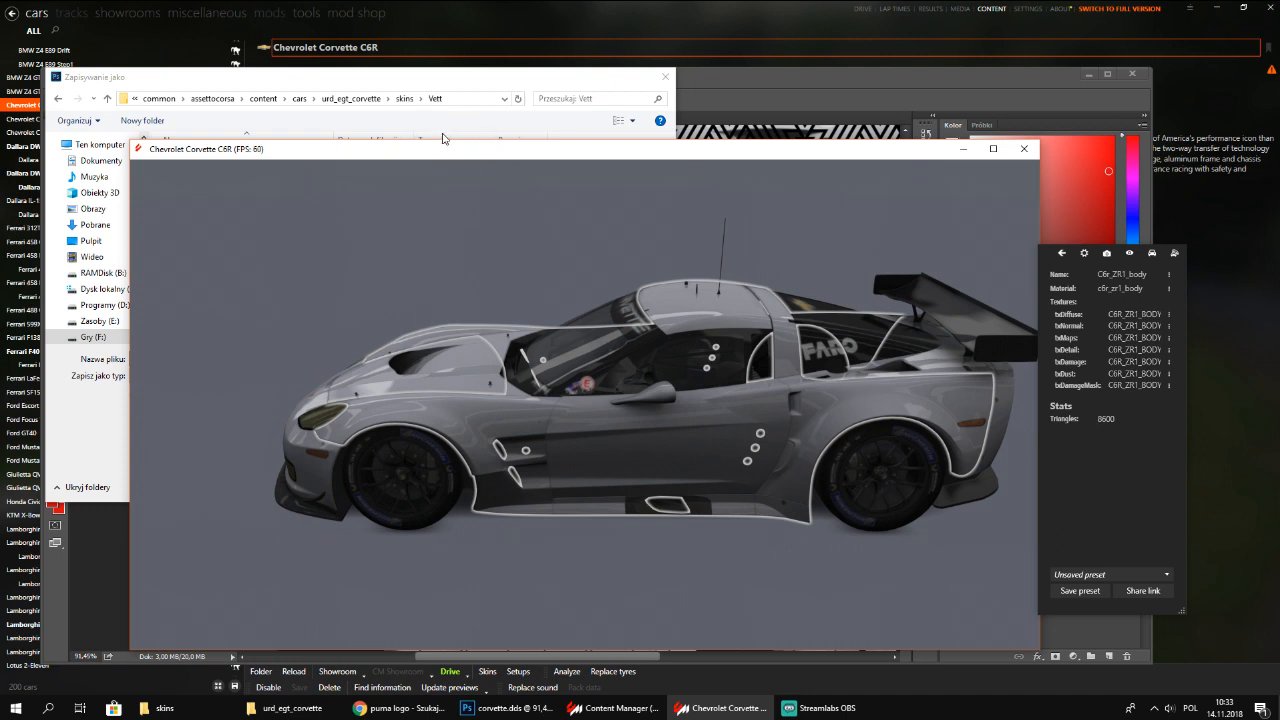
{"action": "left_click_drag", "start_coordinate": [1147, 315], "coordinate": [1176, 316]}
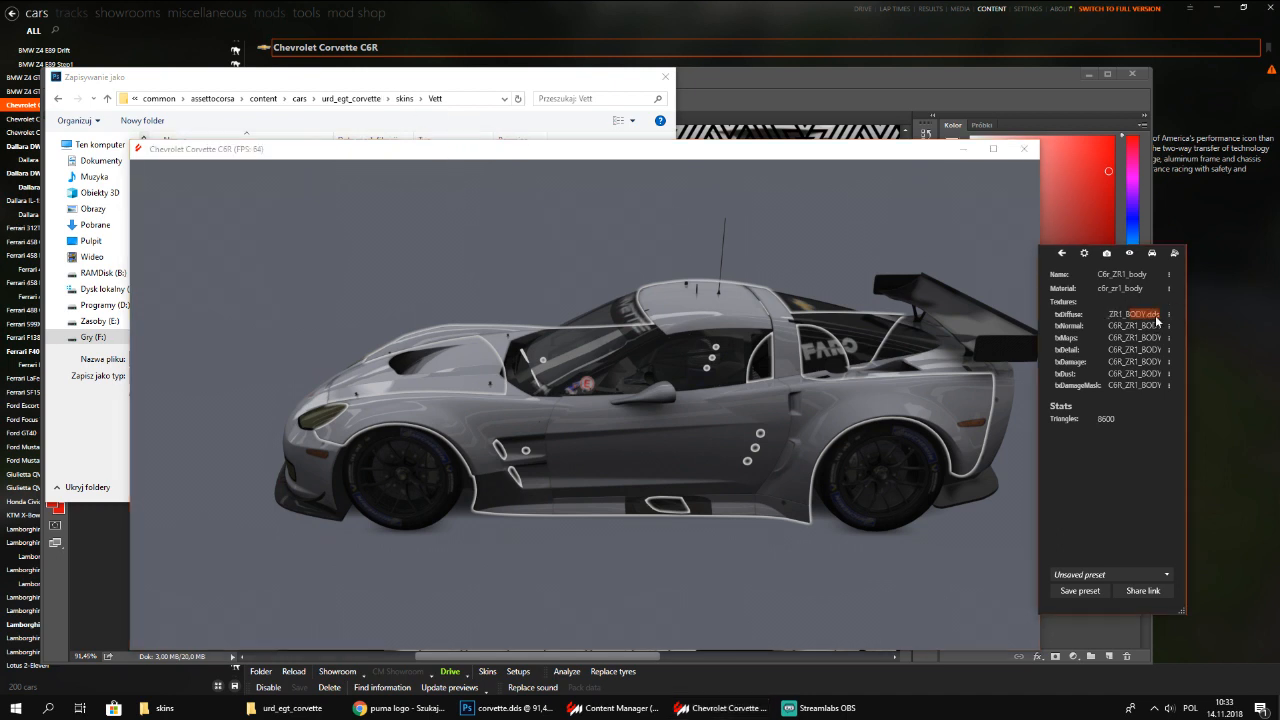
Name the file being saved C6R_ZR1_BODY, checking the spelling against the body's diffuse texture in the showroom preview
{"action": "left_click", "coordinate": [416, 80]}
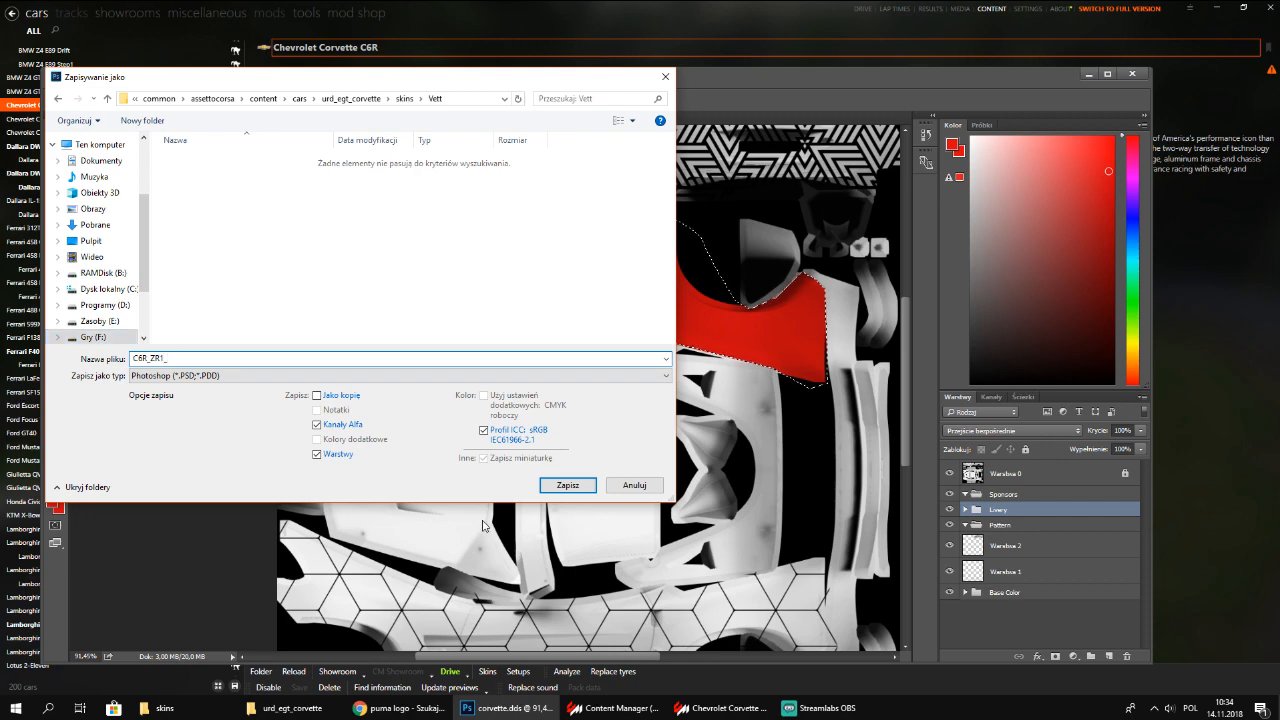
{"action": "left_click", "coordinate": [720, 708]}
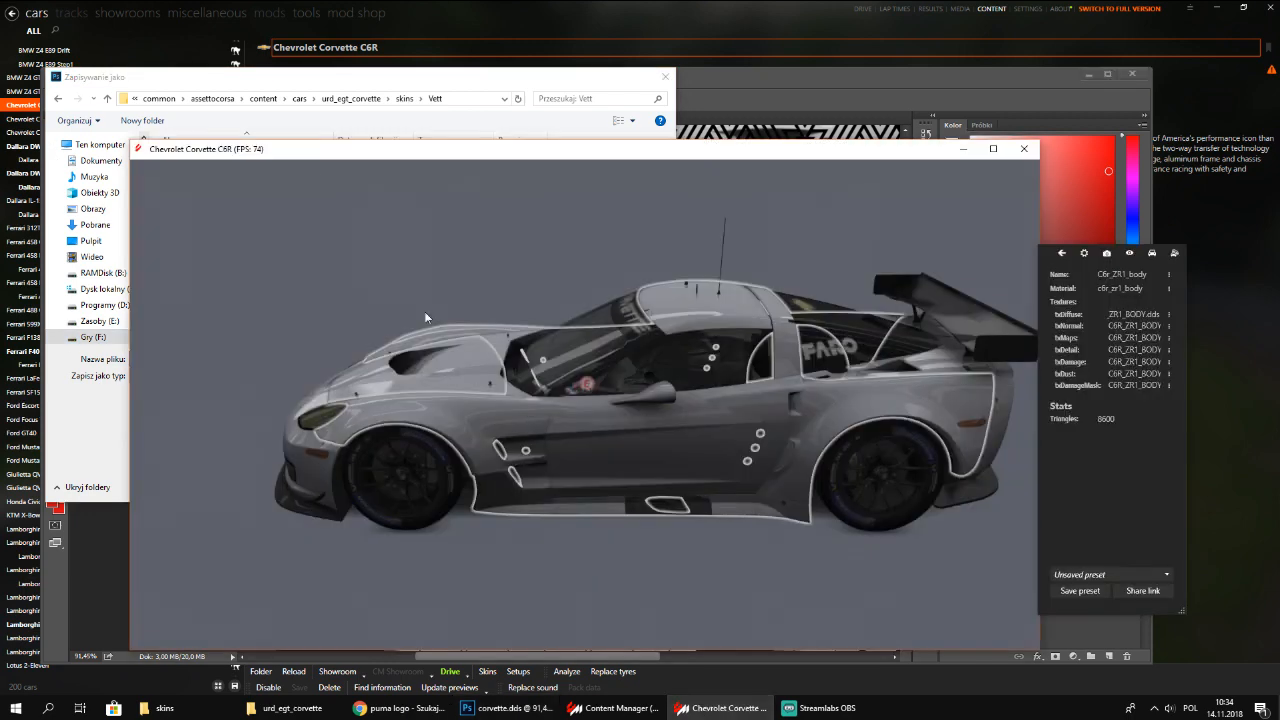
{"action": "left_click", "coordinate": [332, 80]}
{"action": "left_click", "coordinate": [202, 357]}
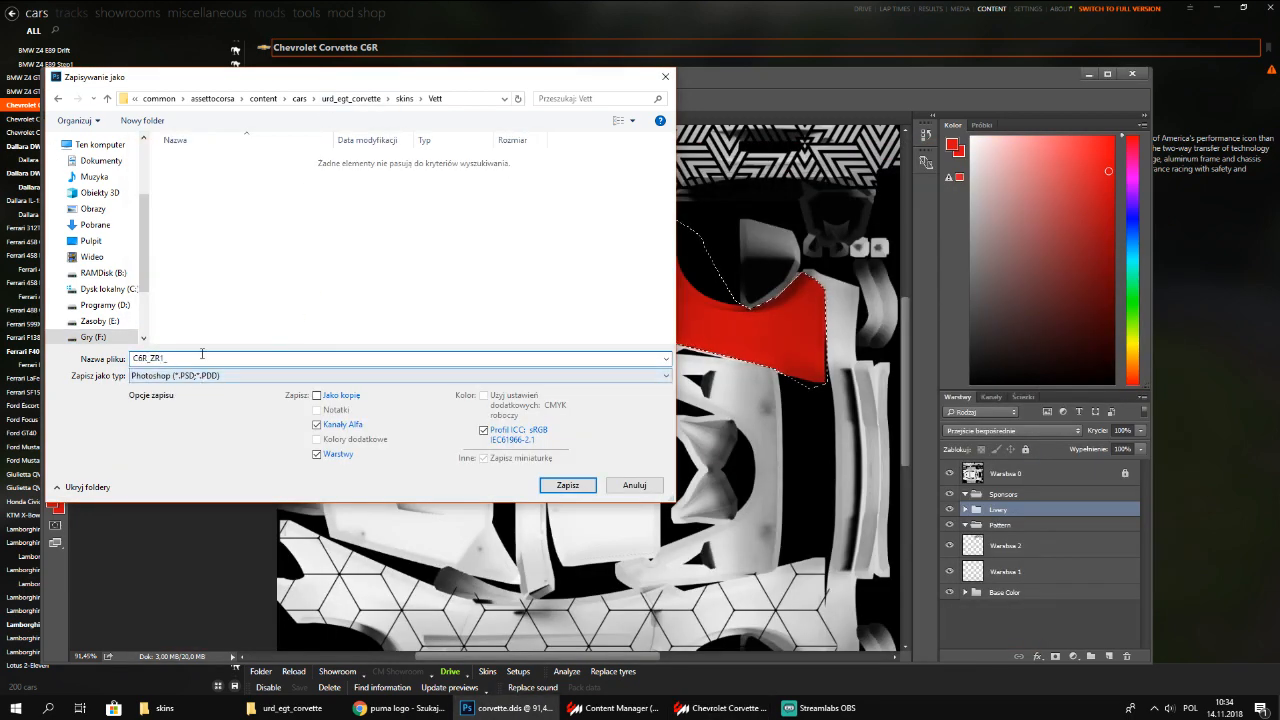
{"action": "type", "text": "_BODY"}
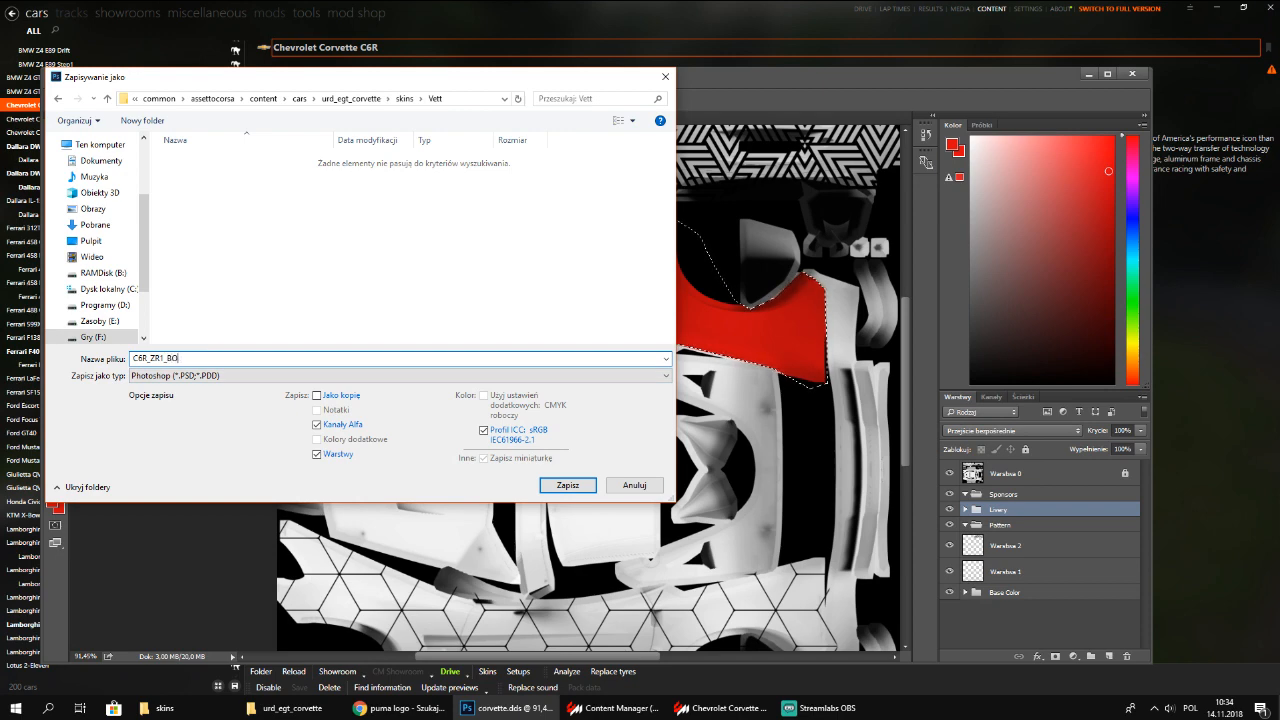
Save the livery texture in D3D/DDS format in the Vett folder and confirm the export
{"action": "left_click", "coordinate": [218, 376]}
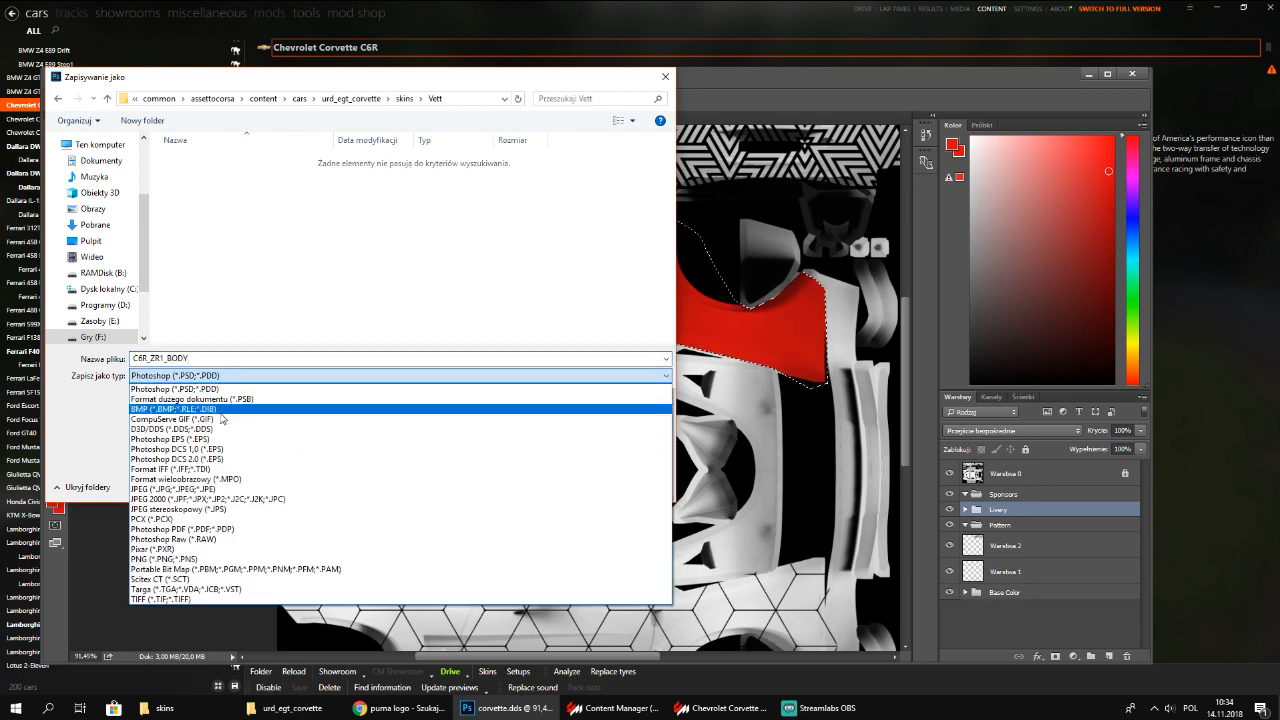
{"action": "left_click", "coordinate": [215, 433]}
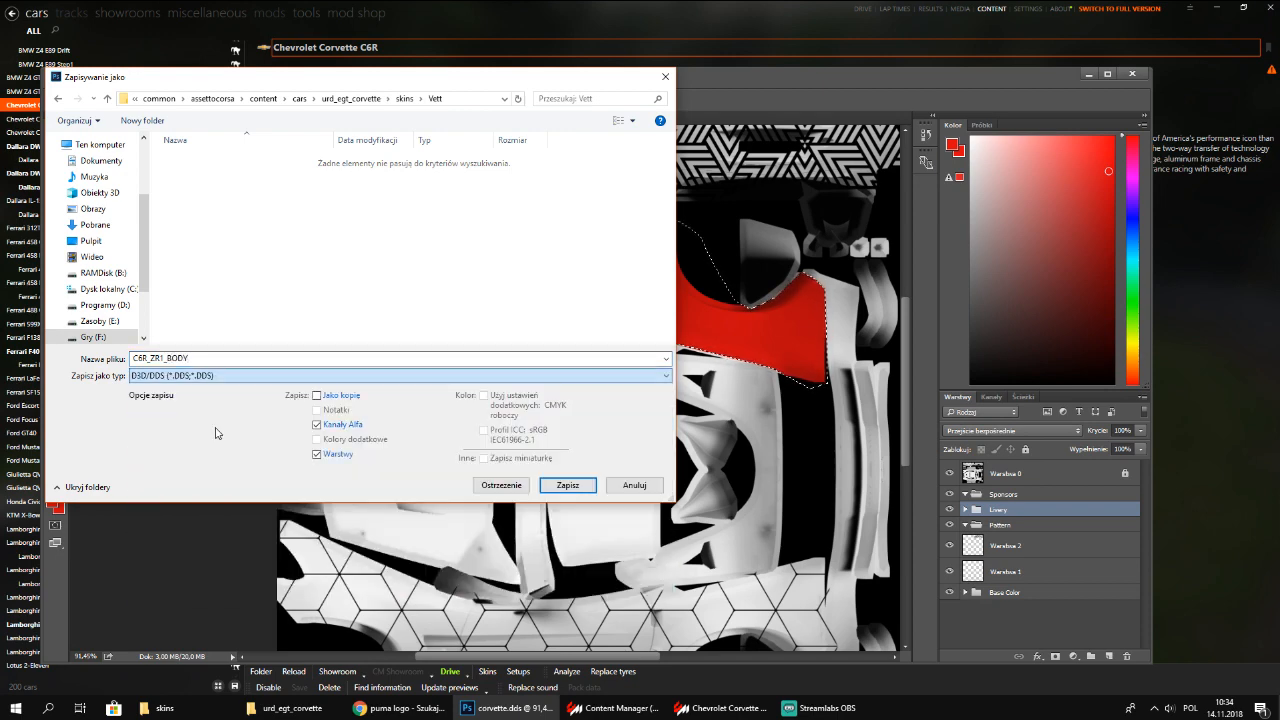
{"action": "left_click", "coordinate": [568, 485]}
{"action": "left_click", "coordinate": [658, 218]}
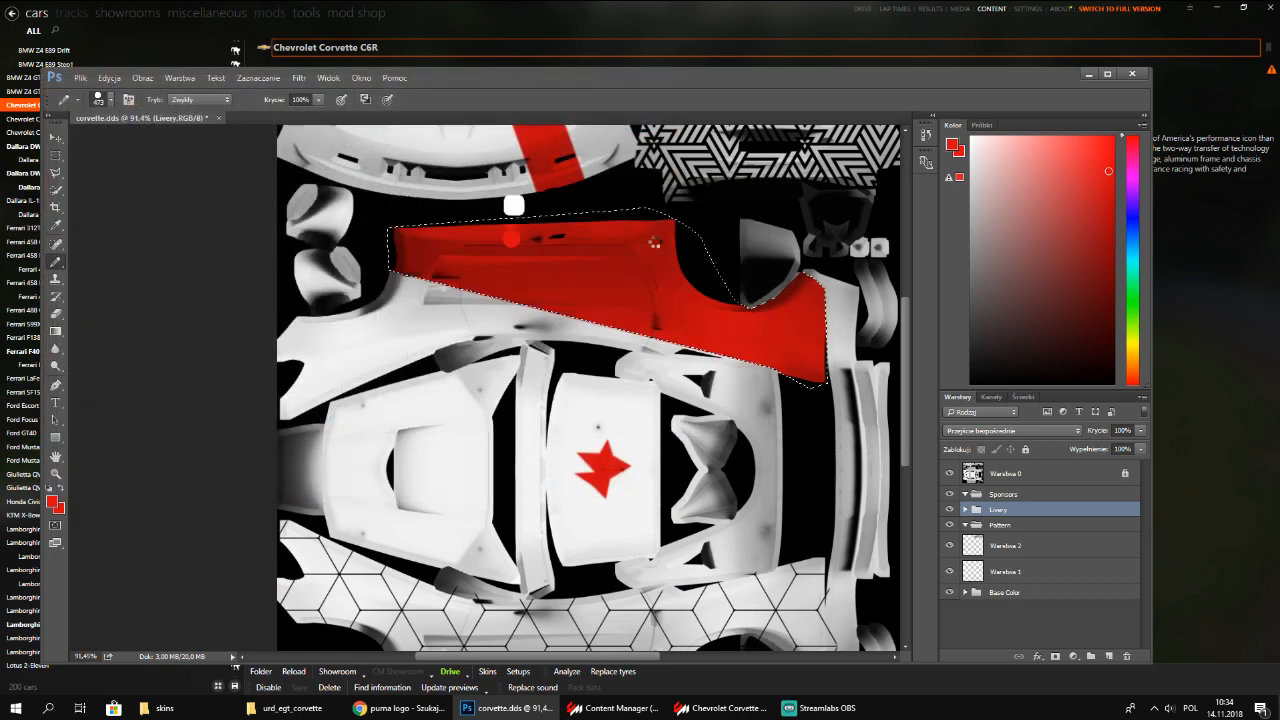
Switch to the Corvette showroom preview and inspect the livery on the roof, front bumper and both sides
{"action": "left_click", "coordinate": [712, 707]}
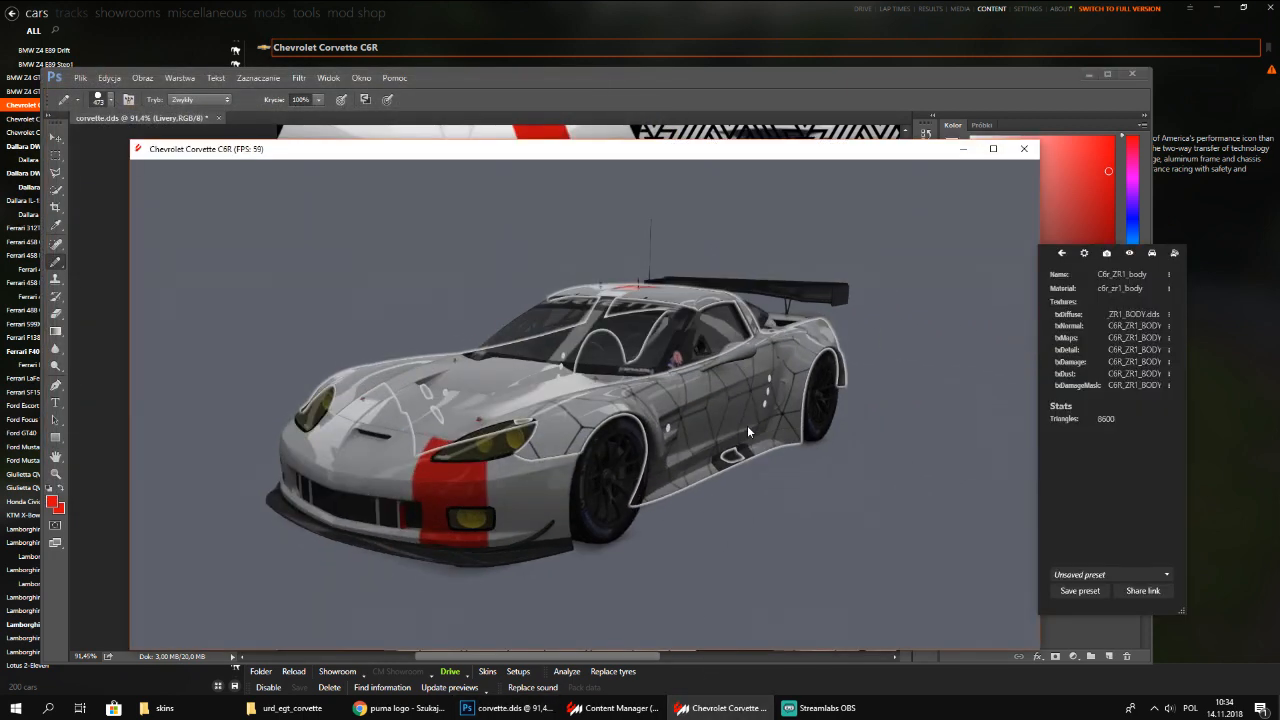
{"action": "left_click_drag", "start_coordinate": [603, 415], "coordinate": [409, 487]}
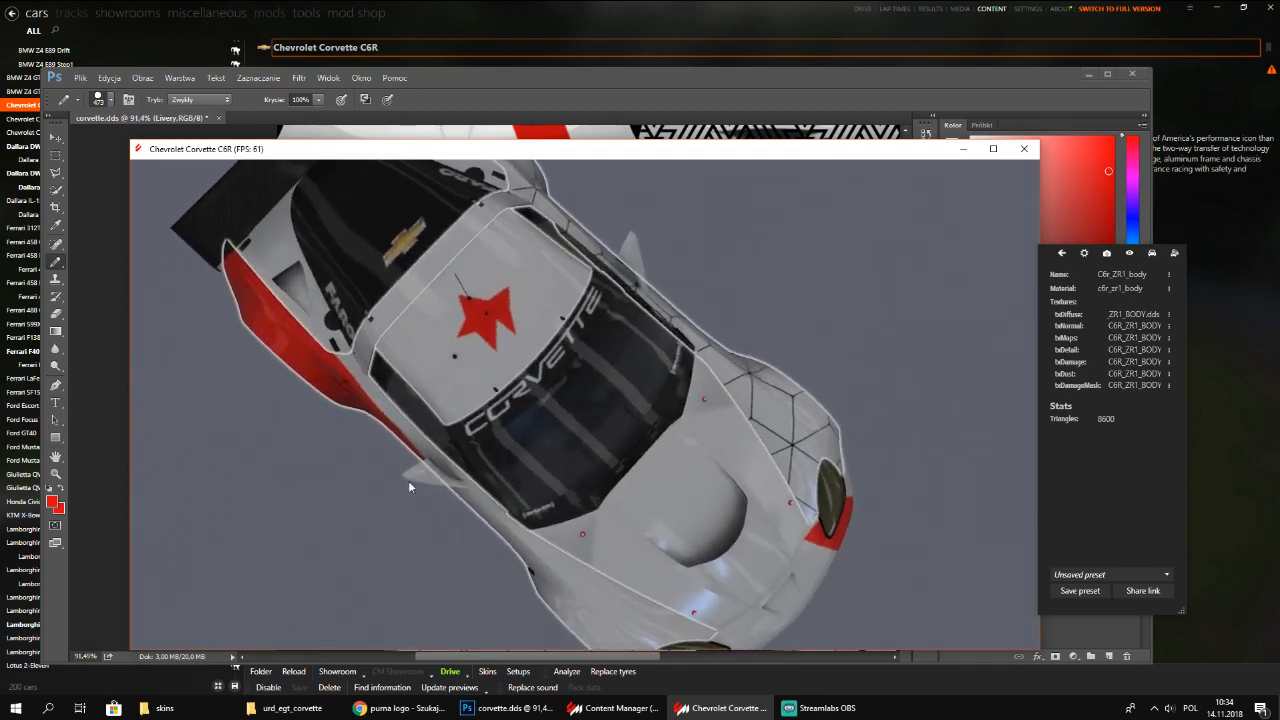
{"action": "left_click_drag", "start_coordinate": [508, 327], "coordinate": [682, 440]}
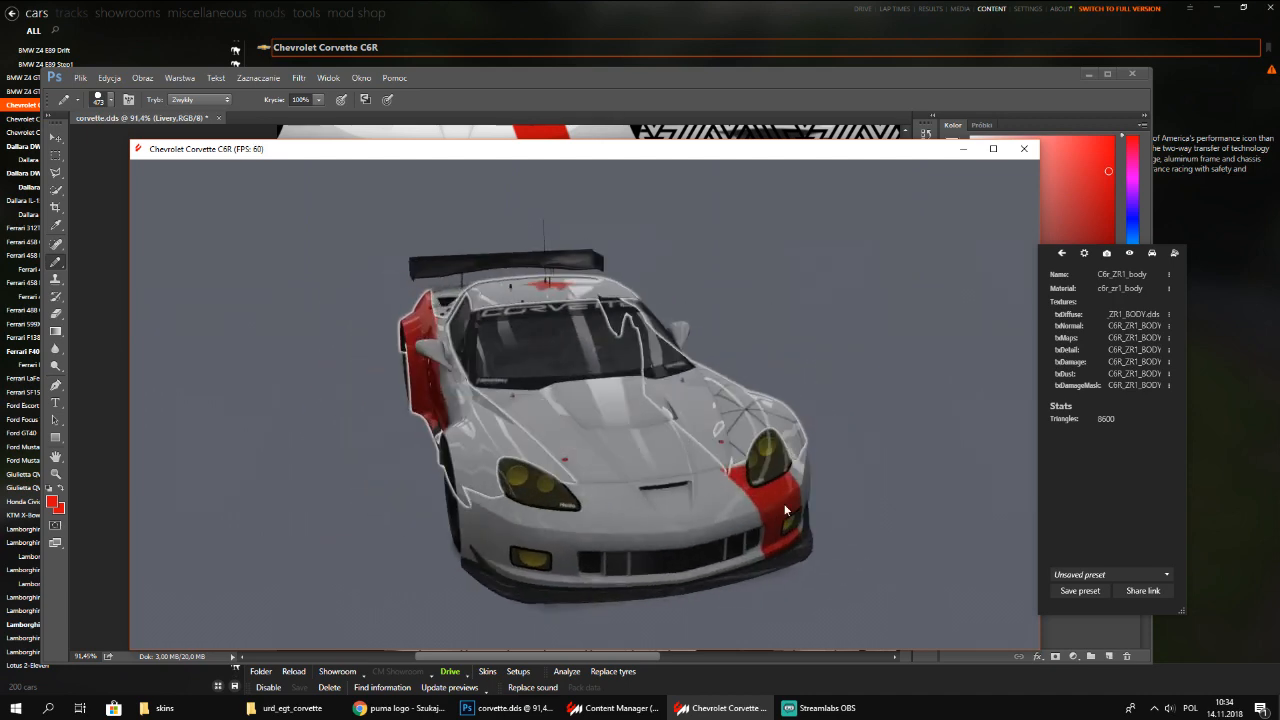
{"action": "left_click_drag", "start_coordinate": [755, 485], "coordinate": [729, 386]}
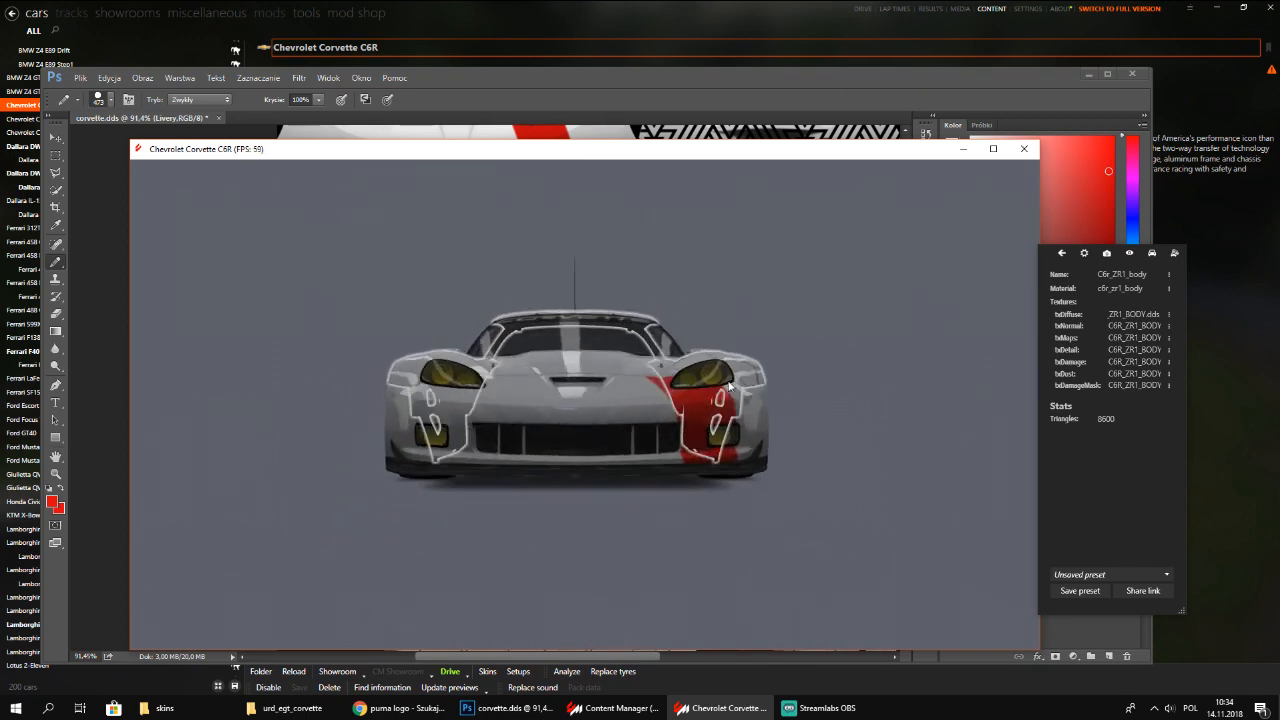
{"action": "left_click_drag", "start_coordinate": [610, 323], "coordinate": [499, 415]}
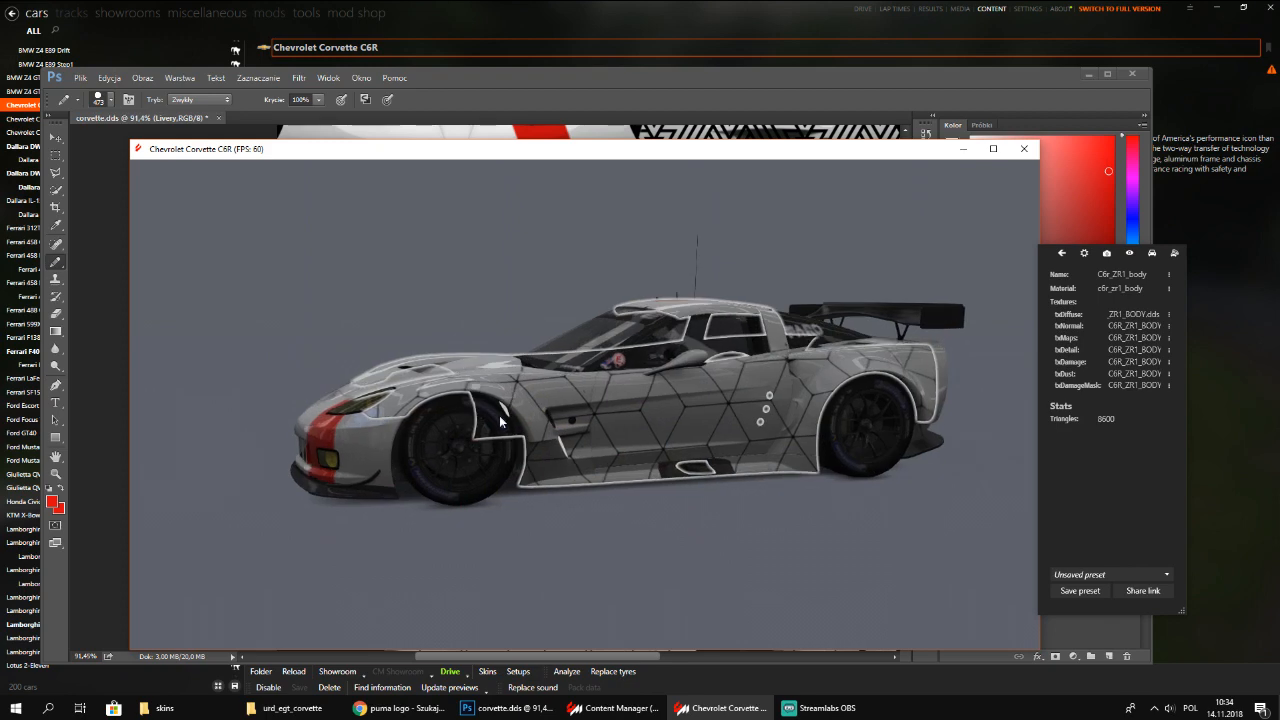
{"action": "left_click_drag", "start_coordinate": [686, 381], "coordinate": [495, 442]}
{"action": "left_click_drag", "start_coordinate": [681, 427], "coordinate": [641, 508]}
Return to Photoshop, collapse the Livery and Sponsors layer groups, and make Sponsors the active group
{"action": "left_click", "coordinate": [463, 708]}
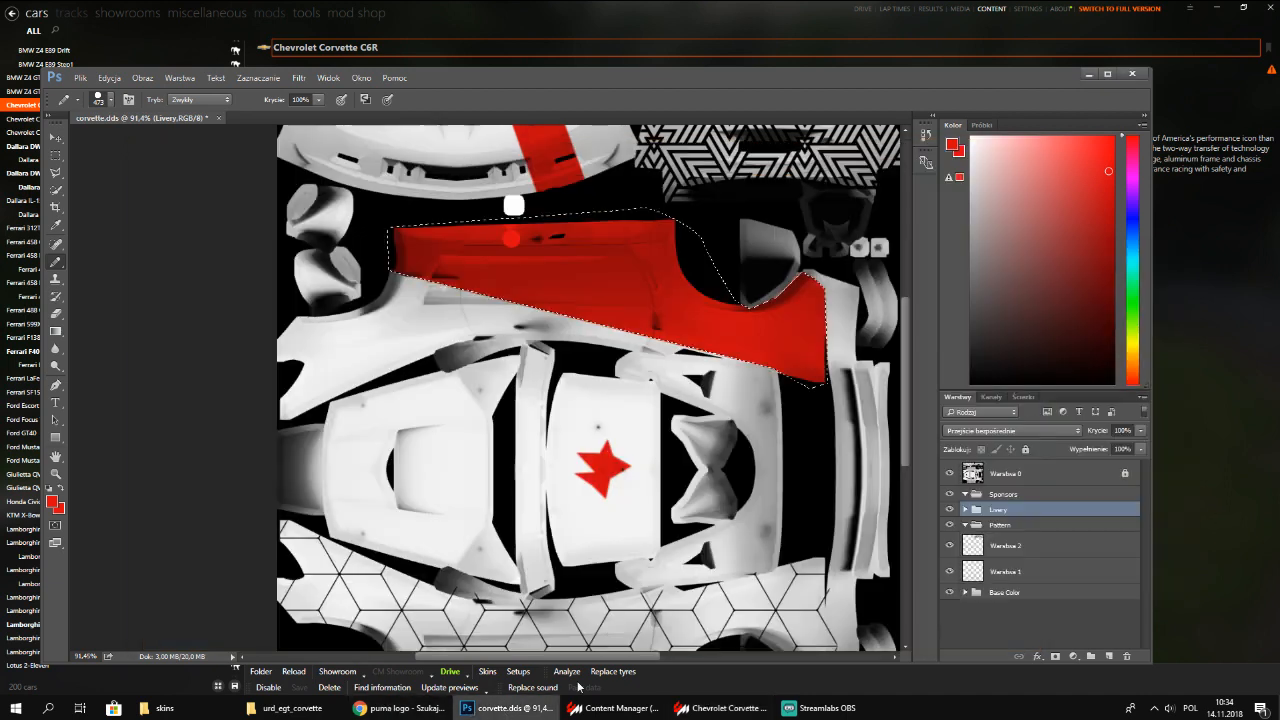
{"action": "left_click", "coordinate": [967, 510]}
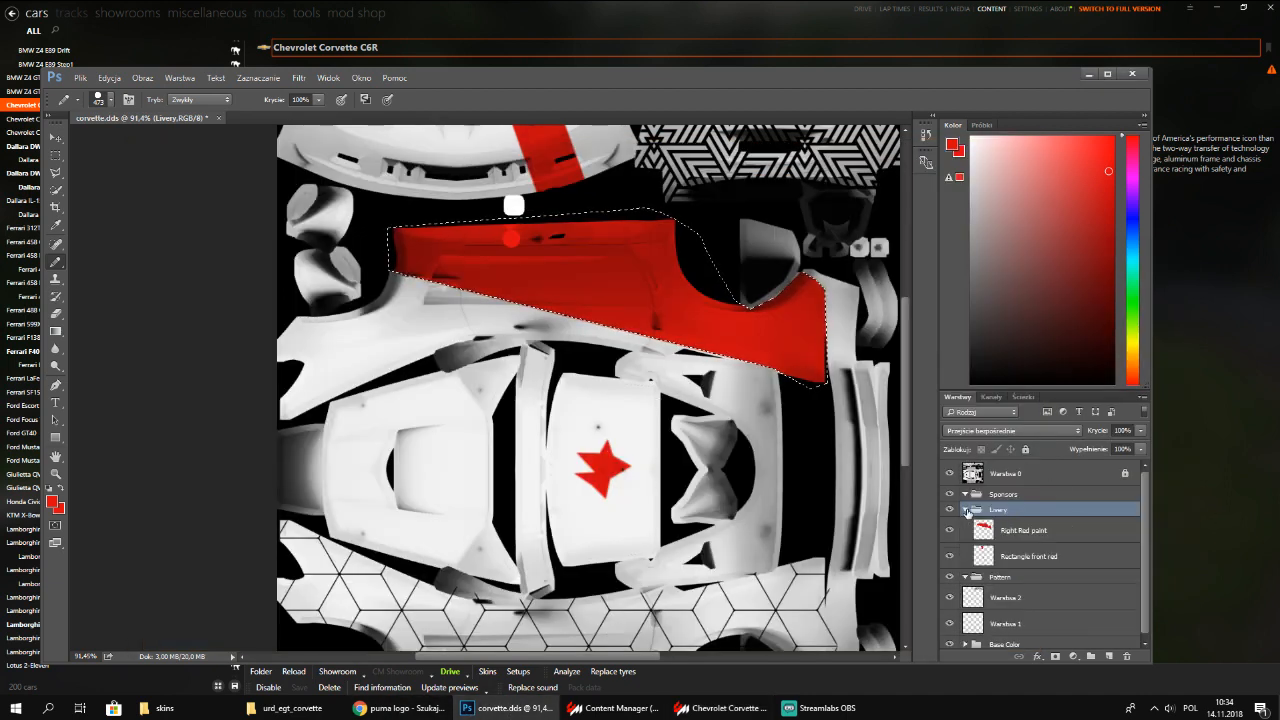
{"action": "left_click", "coordinate": [967, 510]}
{"action": "left_click", "coordinate": [966, 494]}
{"action": "left_click", "coordinate": [985, 496]}
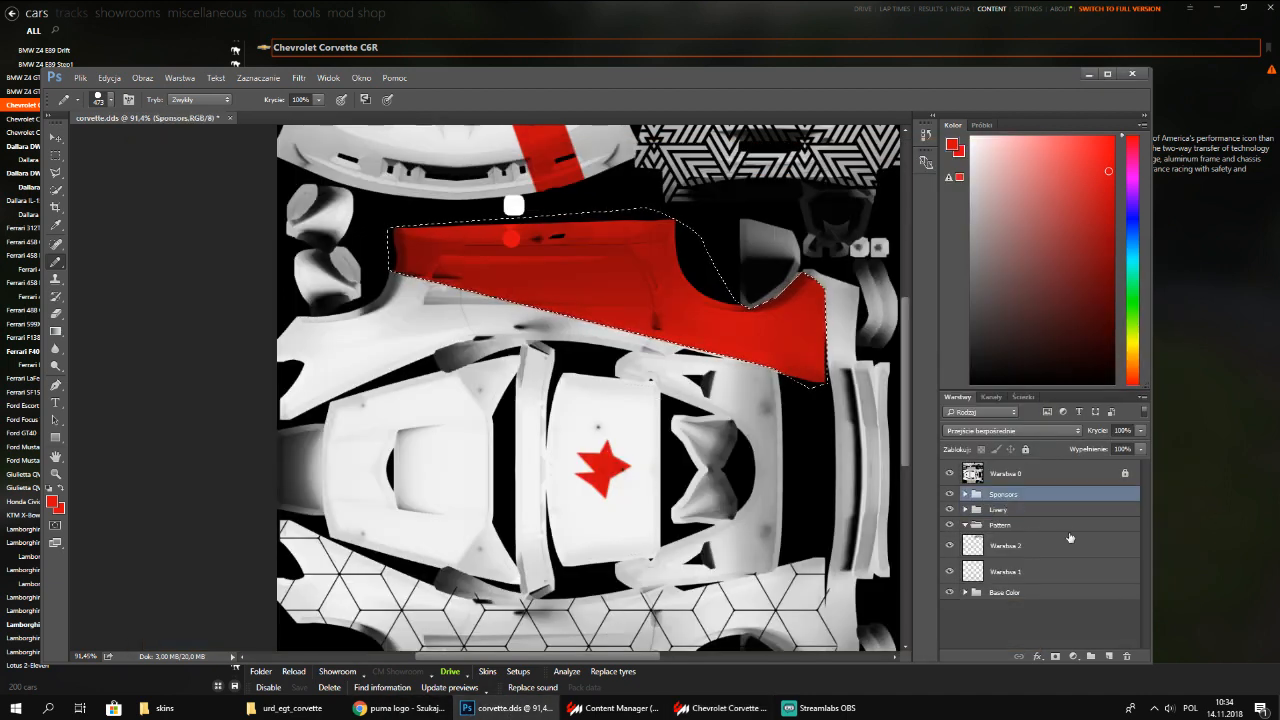
{"action": "left_click", "coordinate": [1109, 656]}
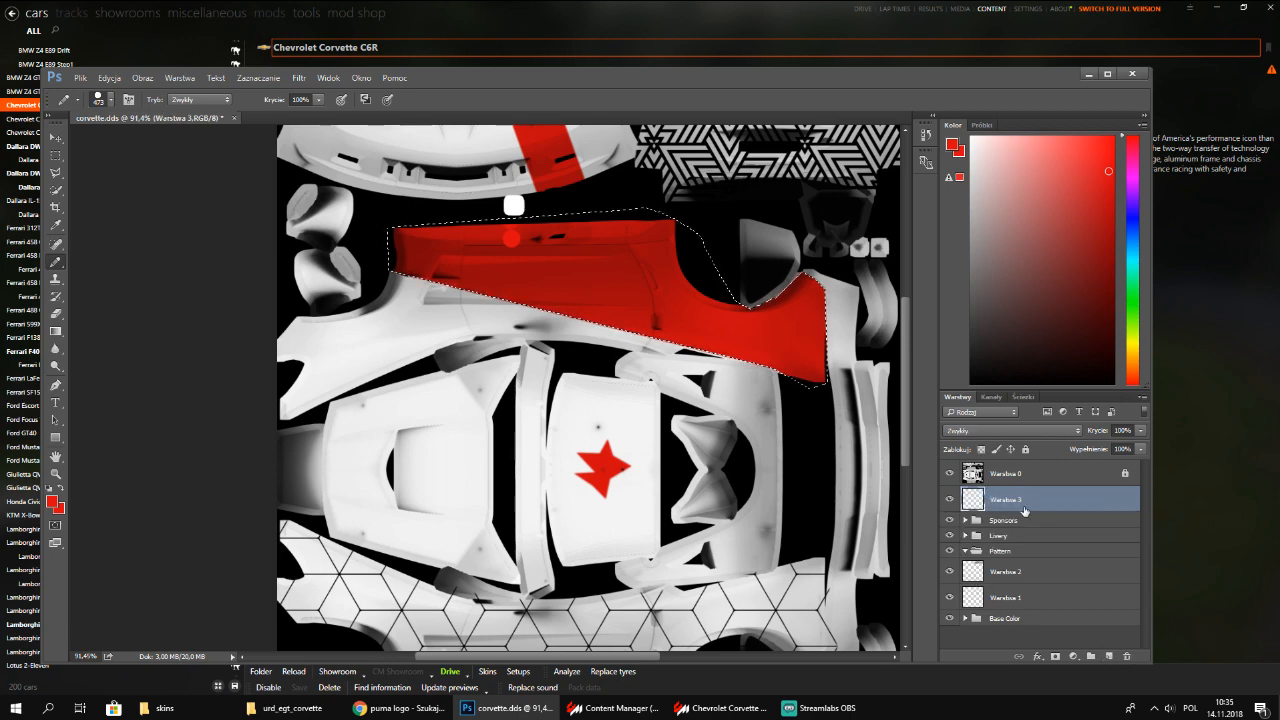
{"action": "left_click", "coordinate": [1127, 656]}
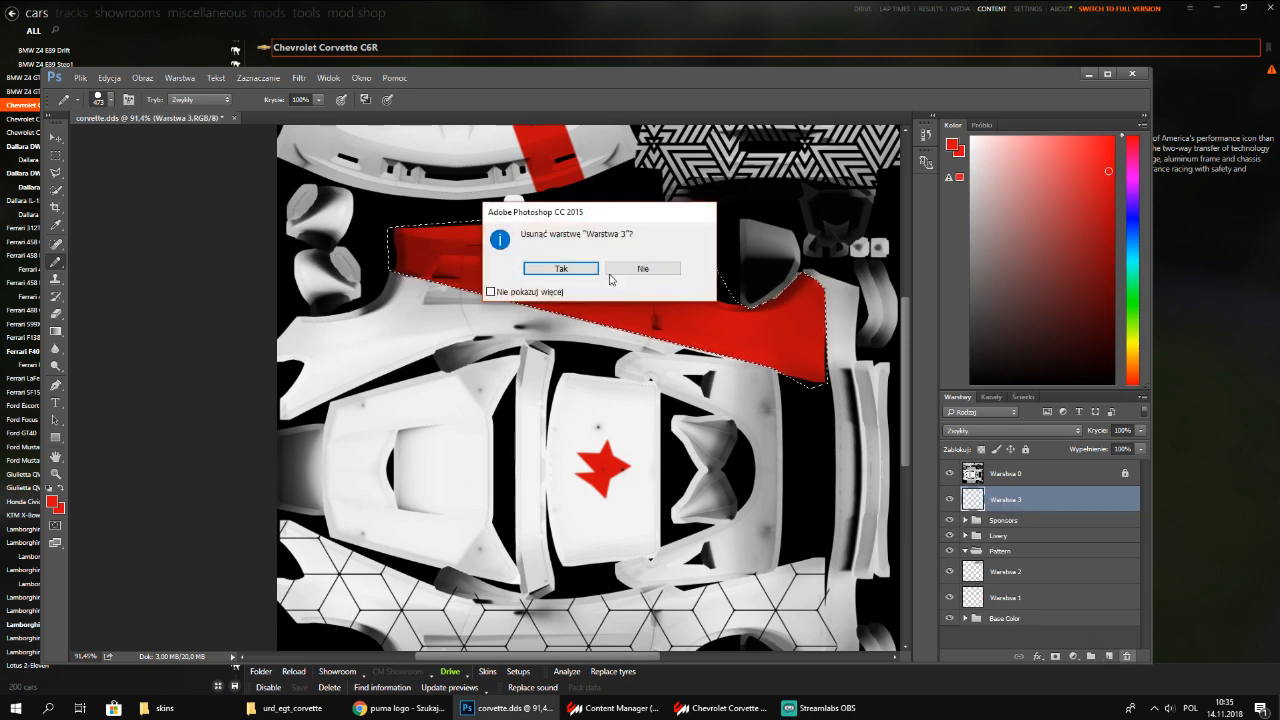
{"action": "left_click", "coordinate": [577, 271]}
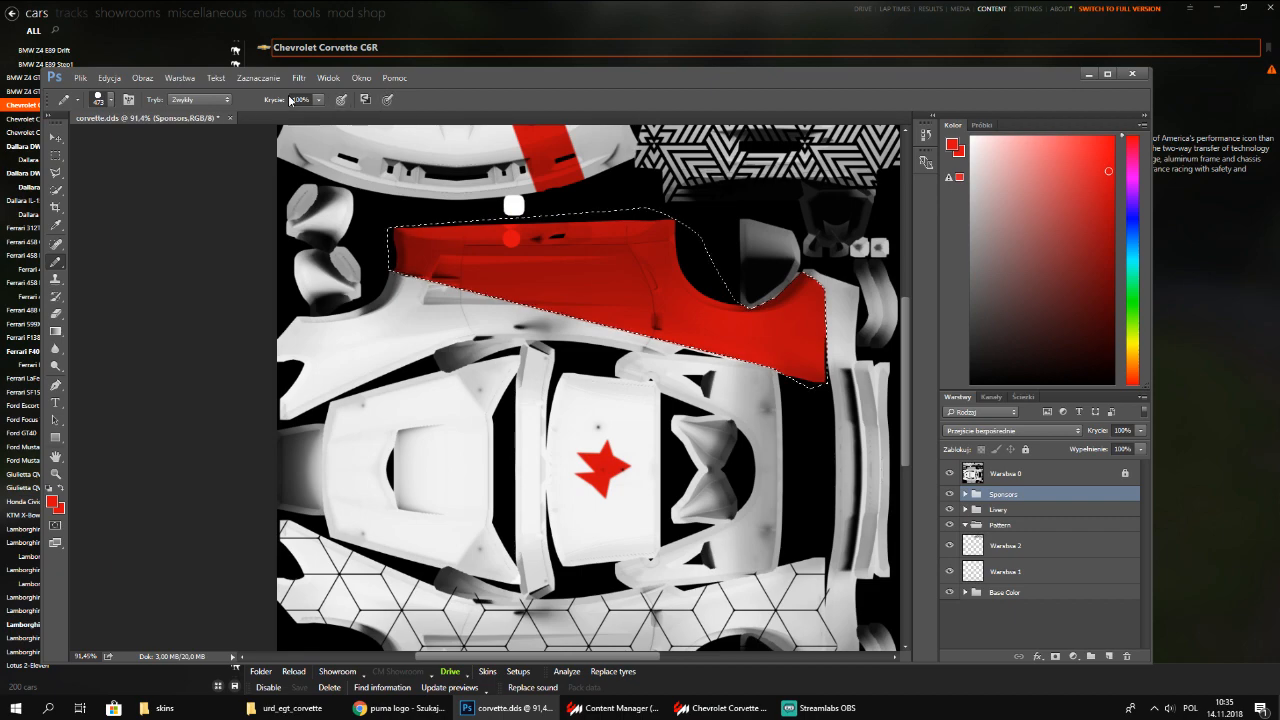
Minimise every window except Photoshop and move the Photoshop window down to expose the logo files on the desktop
{"action": "left_click", "coordinate": [1225, 8]}
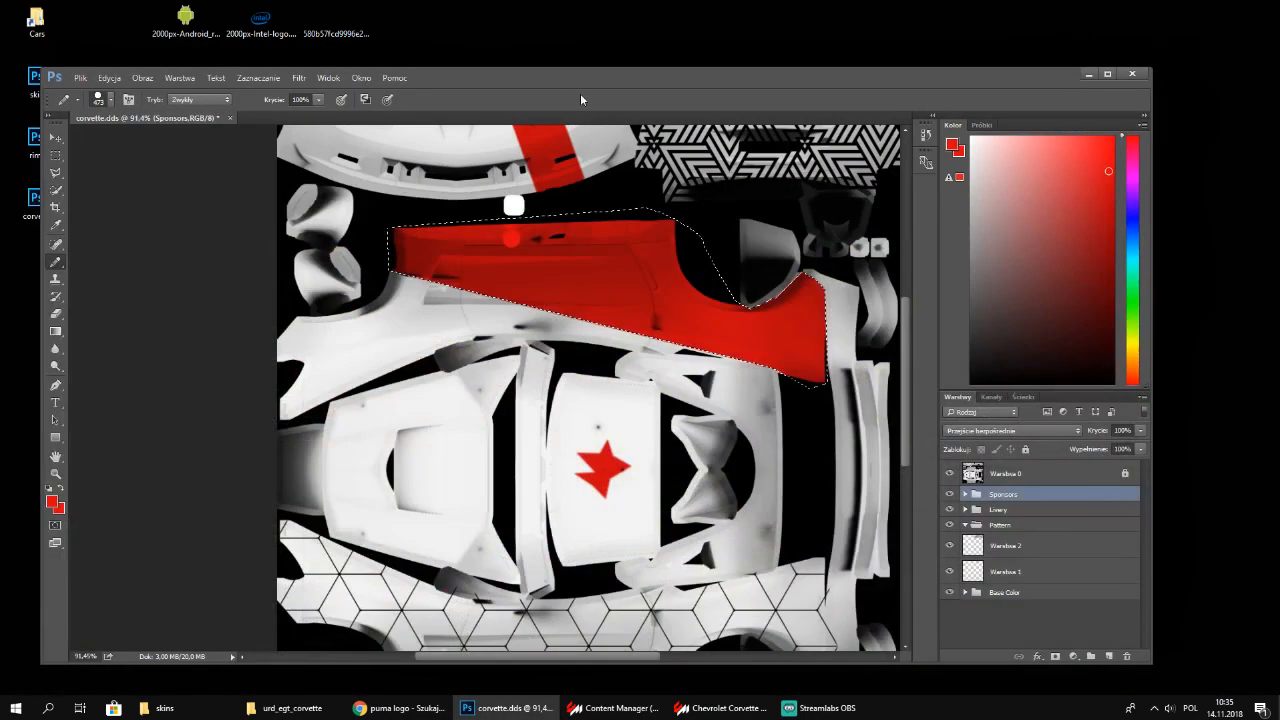
{"action": "left_click_drag", "start_coordinate": [576, 80], "coordinate": [572, 237]}
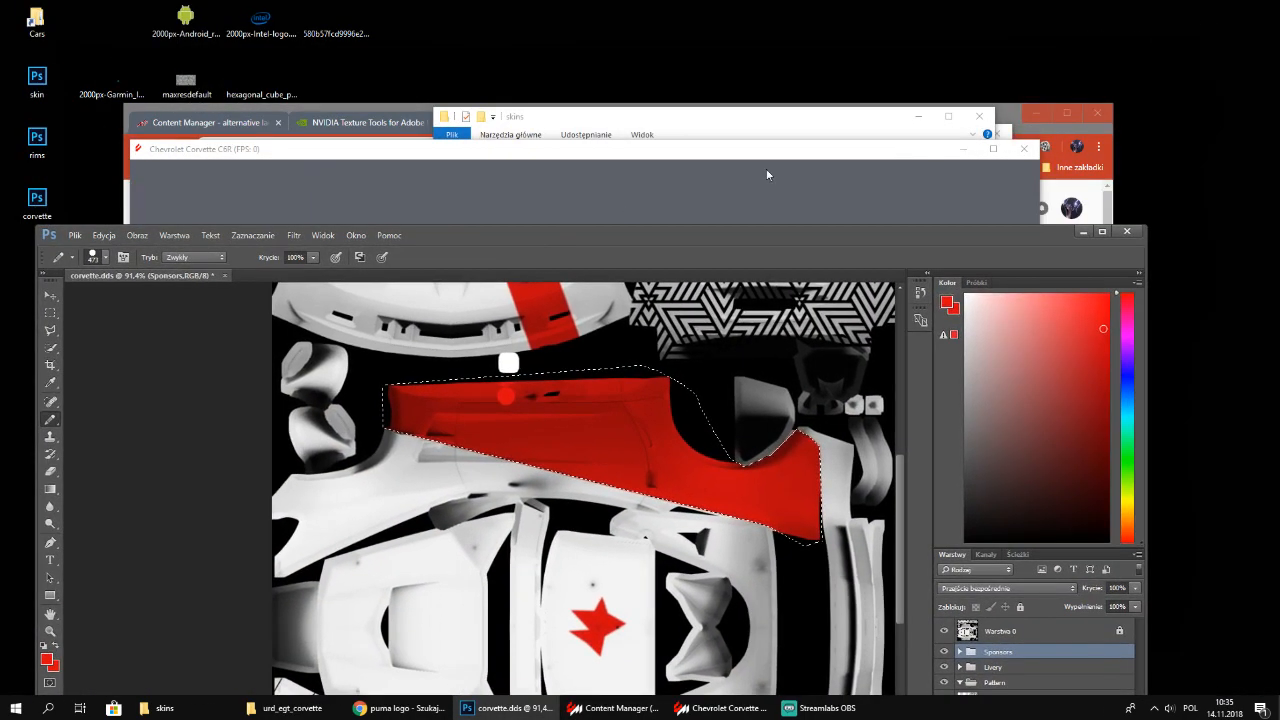
{"action": "left_click", "coordinate": [963, 153]}
{"action": "left_click", "coordinate": [921, 120]}
{"action": "left_click", "coordinate": [935, 134]}
{"action": "left_click", "coordinate": [1041, 115]}
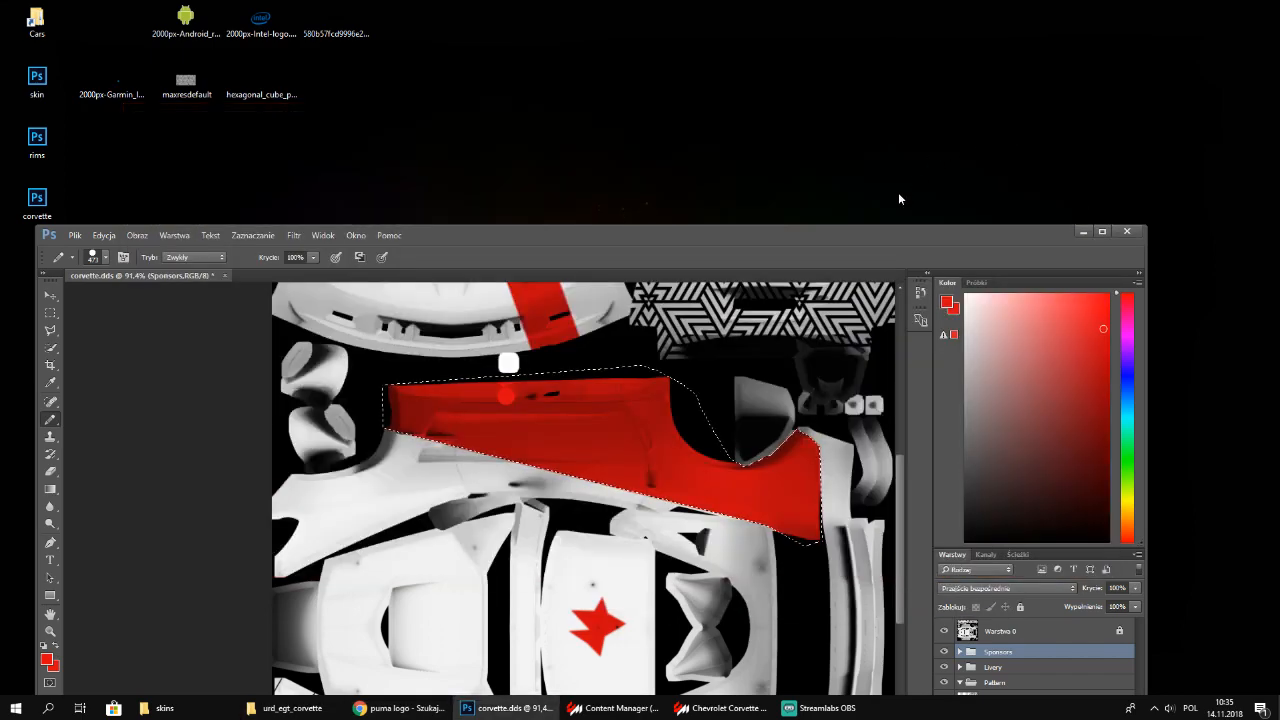
Raise the Photoshop window slightly and set the maxresdefault and hexagonal pattern image files apart from the logo files on the desktop
{"action": "left_click_drag", "start_coordinate": [859, 229], "coordinate": [902, 150]}
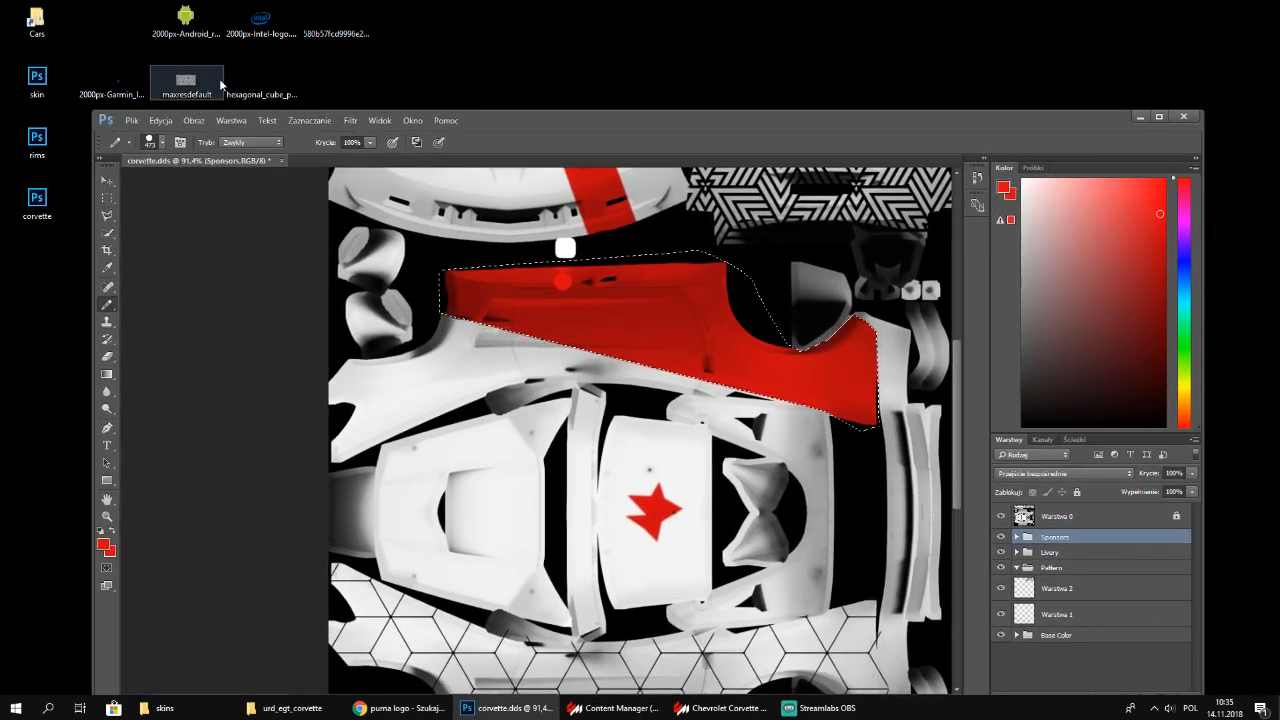
{"action": "left_click_drag", "start_coordinate": [352, 77], "coordinate": [805, 35]}
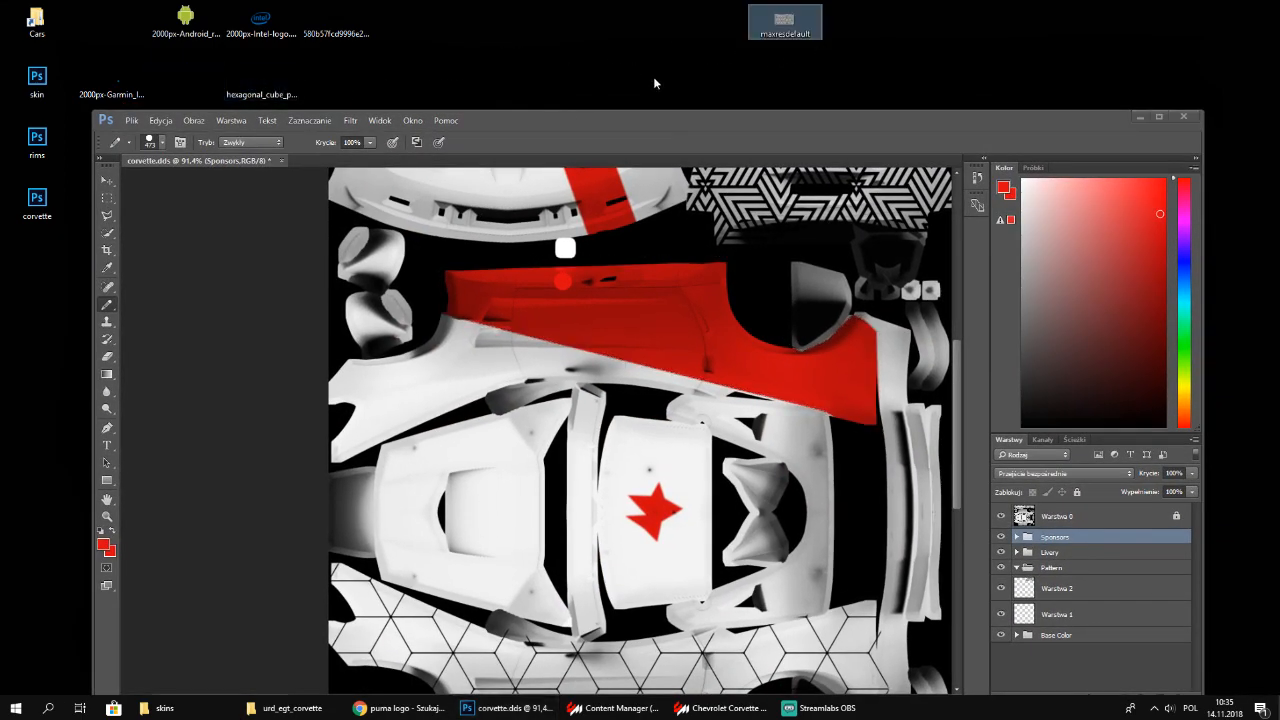
{"action": "left_click_drag", "start_coordinate": [261, 80], "coordinate": [860, 30]}
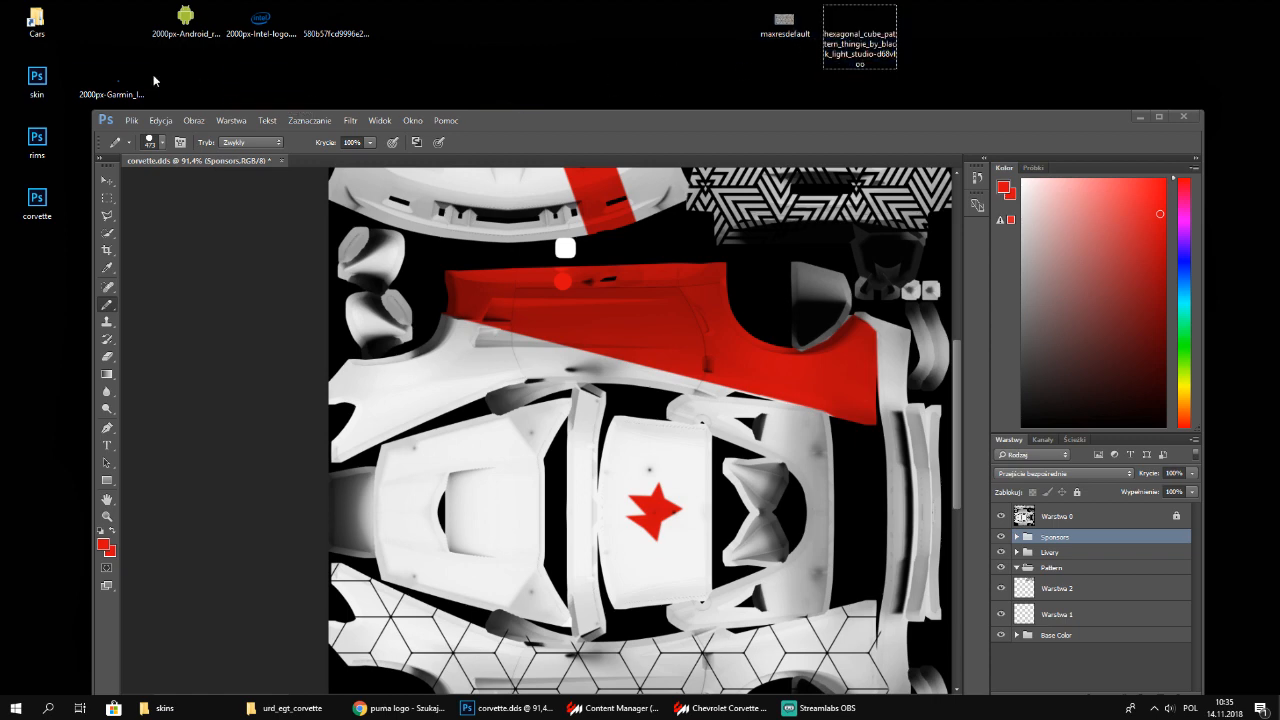
Open the 2000px-Garmin_logo.svg image in Photoshop, select the logo artwork and copy it into corvette.dds as a new layer
{"action": "left_click", "coordinate": [110, 92]}
{"action": "left_click_drag", "start_coordinate": [117, 96], "coordinate": [456, 164]}
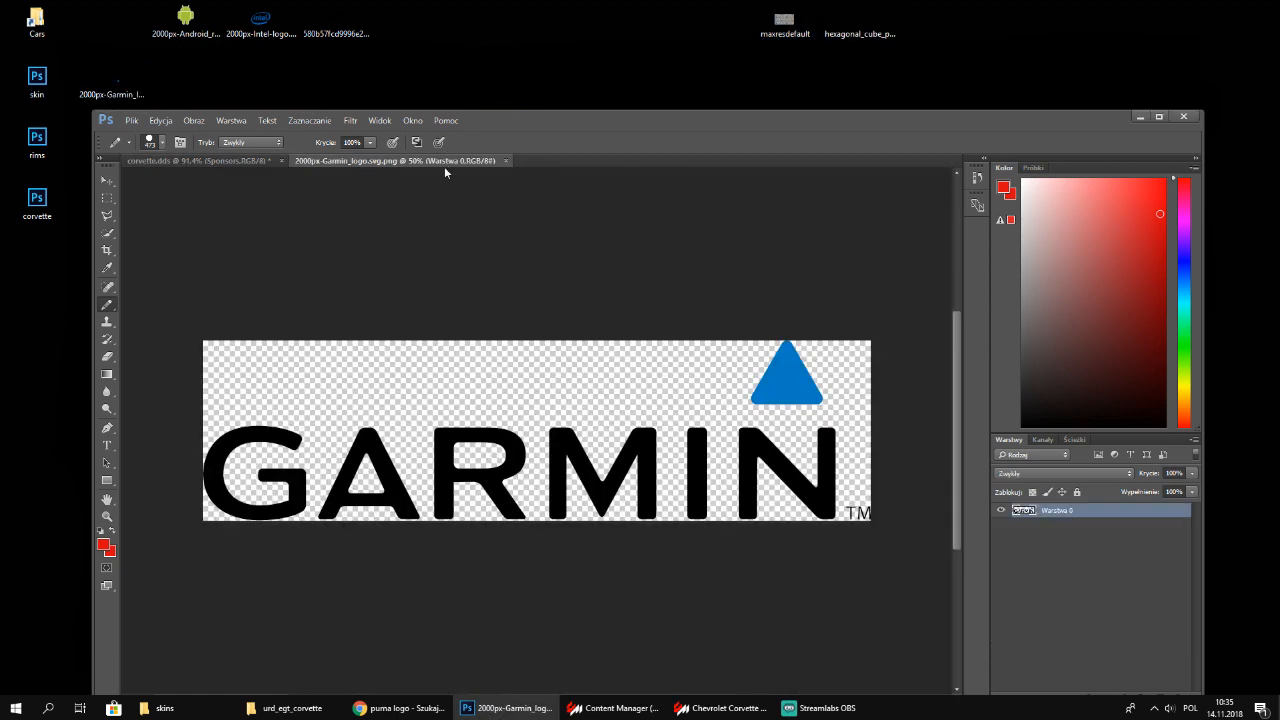
{"action": "left_click", "coordinate": [107, 233]}
{"action": "left_click", "coordinate": [339, 411]}
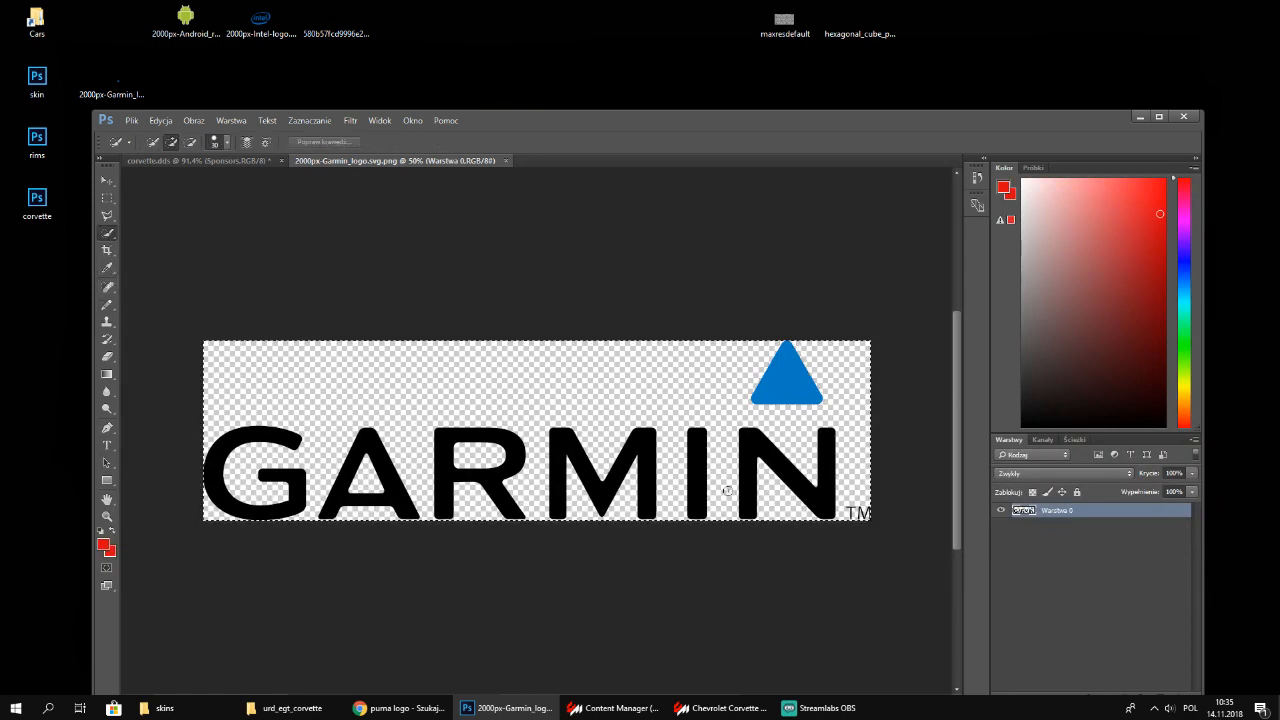
{"action": "left_click", "coordinate": [136, 124]}
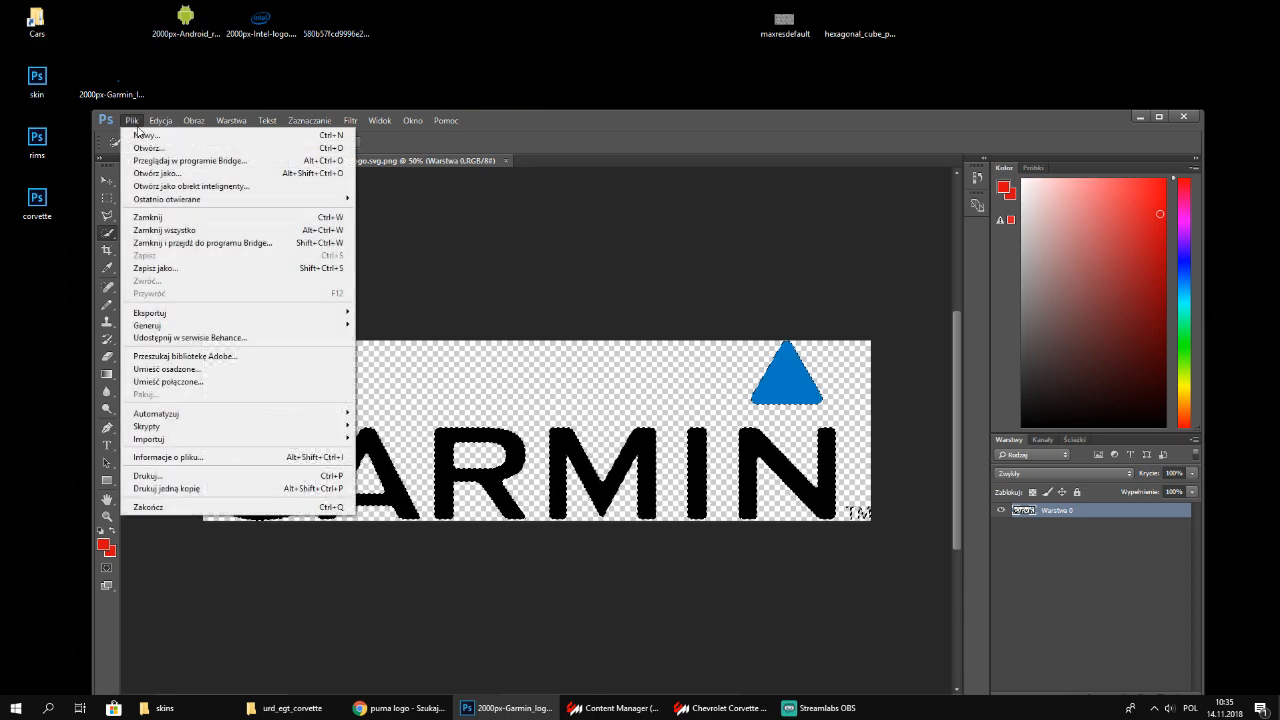
{"action": "left_click", "coordinate": [134, 122]}
{"action": "left_click", "coordinate": [107, 181]}
{"action": "left_click_drag", "start_coordinate": [273, 444], "coordinate": [274, 444]}
{"action": "left_click_drag", "start_coordinate": [445, 408], "coordinate": [497, 307]}
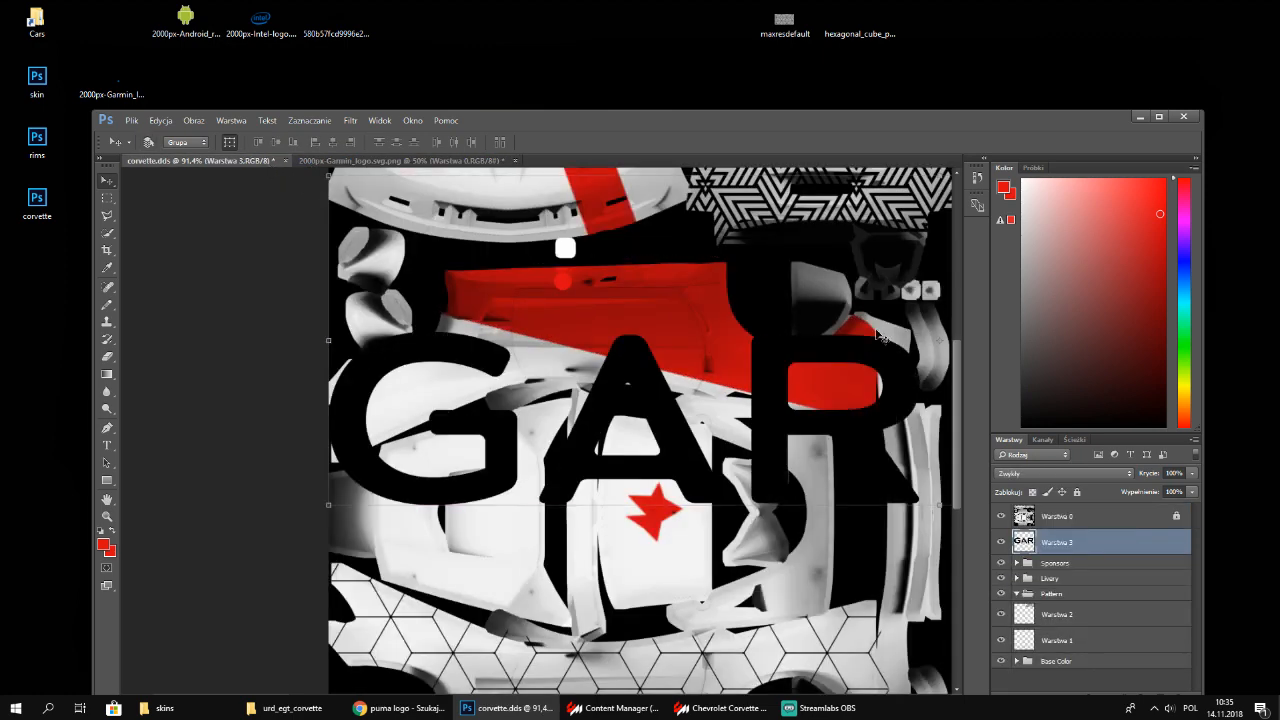
Scale the Garmin logo down and place it on the white roof panel, near the lower edge beneath the red star
{"action": "left_click_drag", "start_coordinate": [633, 362], "coordinate": [557, 400]}
{"action": "left_click_drag", "start_coordinate": [252, 215], "coordinate": [812, 592]}
{"action": "left_click_drag", "start_coordinate": [903, 475], "coordinate": [368, 440]}
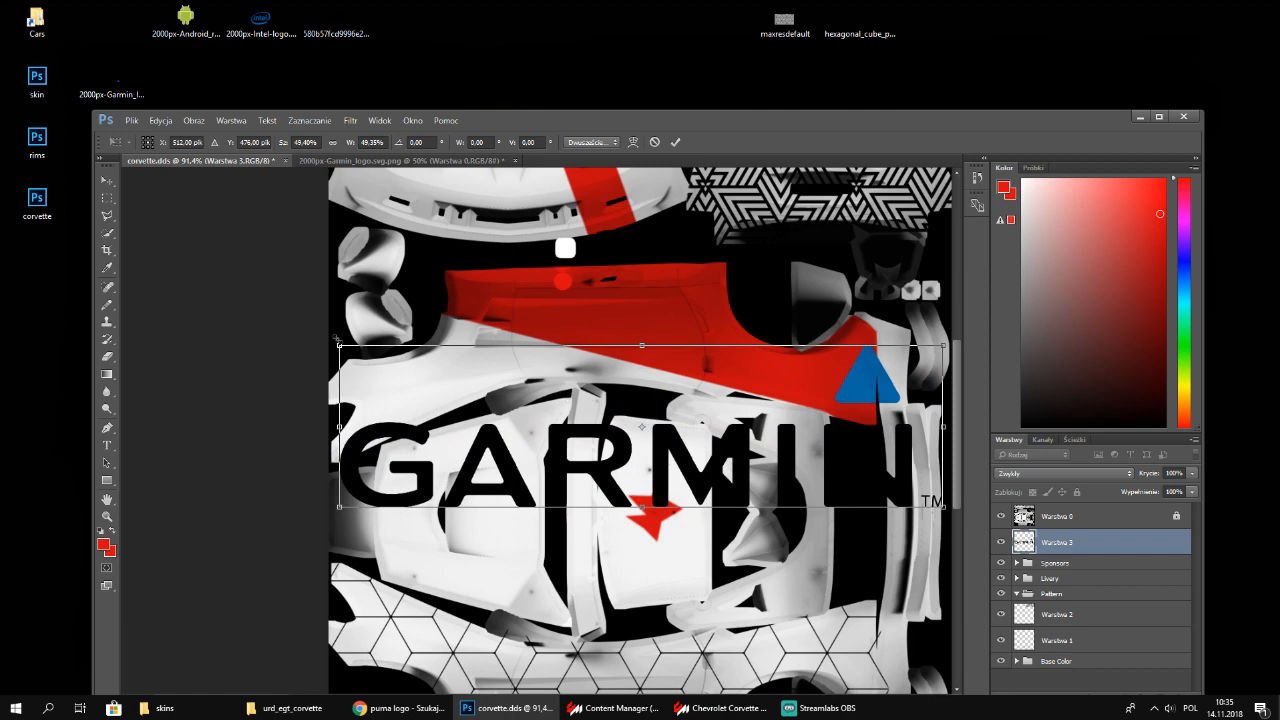
{"action": "left_click_drag", "start_coordinate": [340, 345], "coordinate": [674, 589]}
{"action": "key", "text": "Return"}
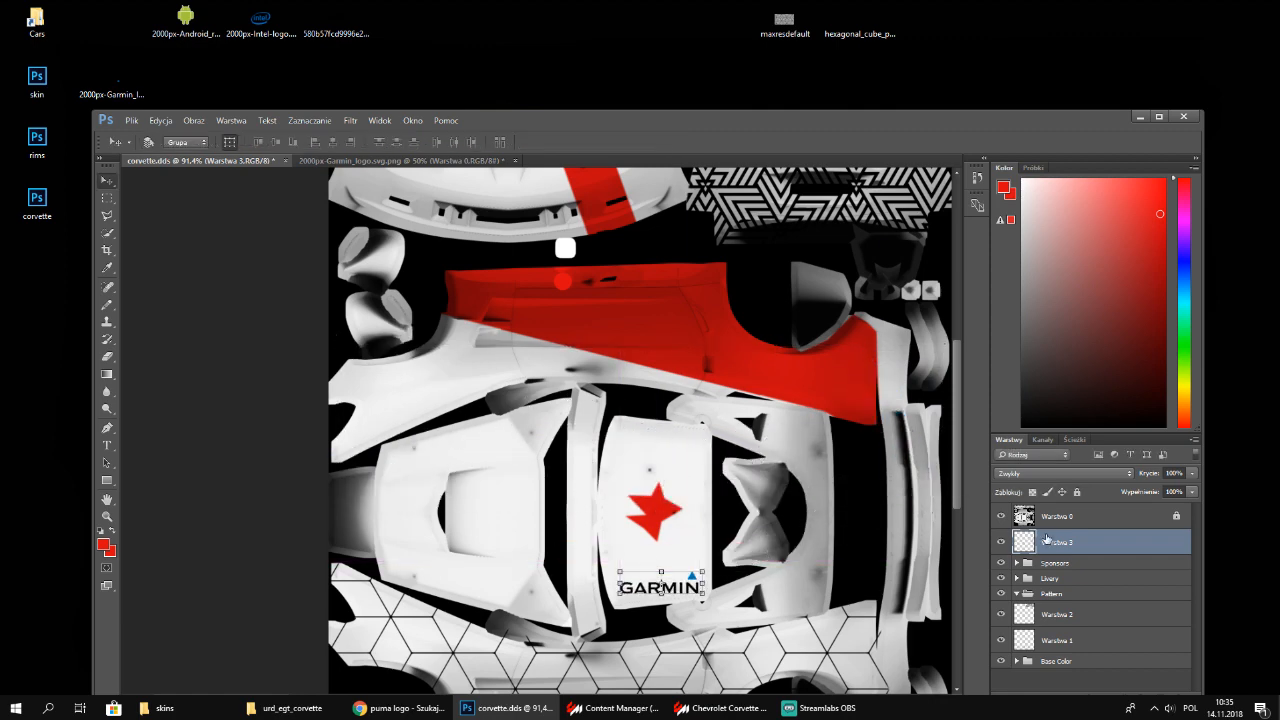
Move the Garmin logo layer into the Sponsors group and rename it Garmin Roof Left
{"action": "left_click_drag", "start_coordinate": [1081, 541], "coordinate": [1106, 566]}
{"action": "left_click", "coordinate": [1041, 537]}
{"action": "left_click", "coordinate": [1018, 540]}
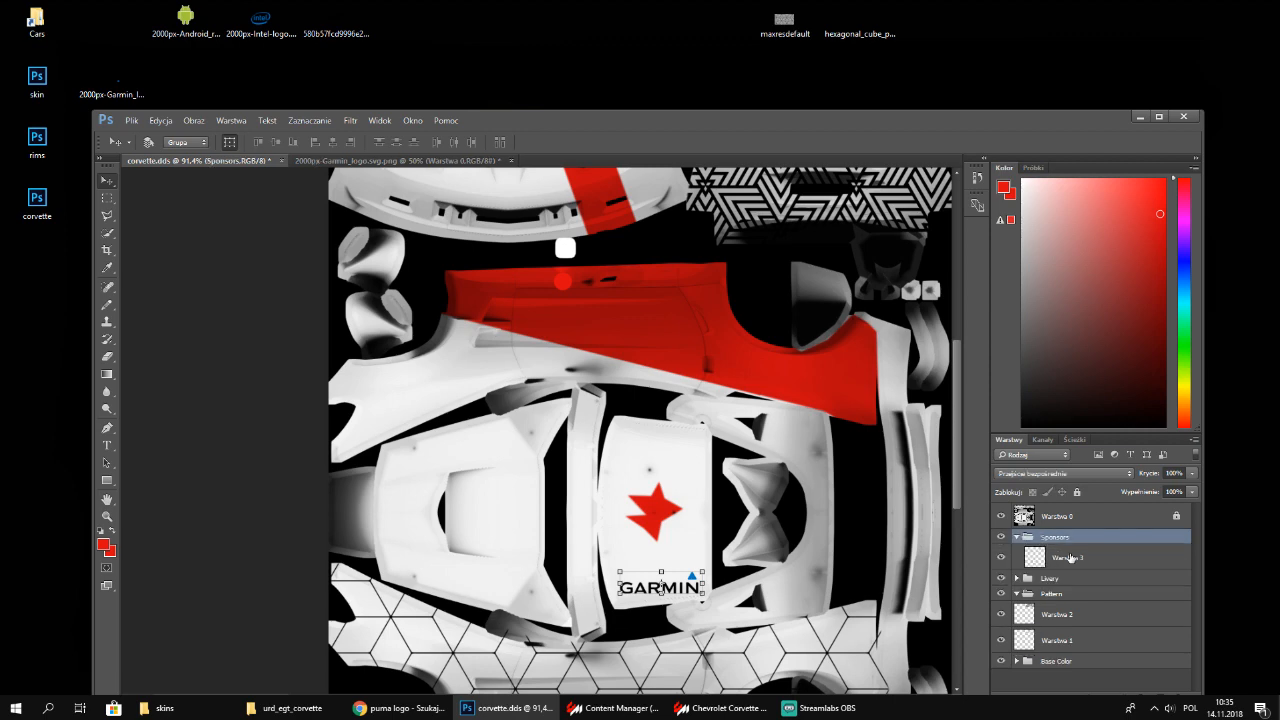
{"action": "double_click", "coordinate": [1068, 557]}
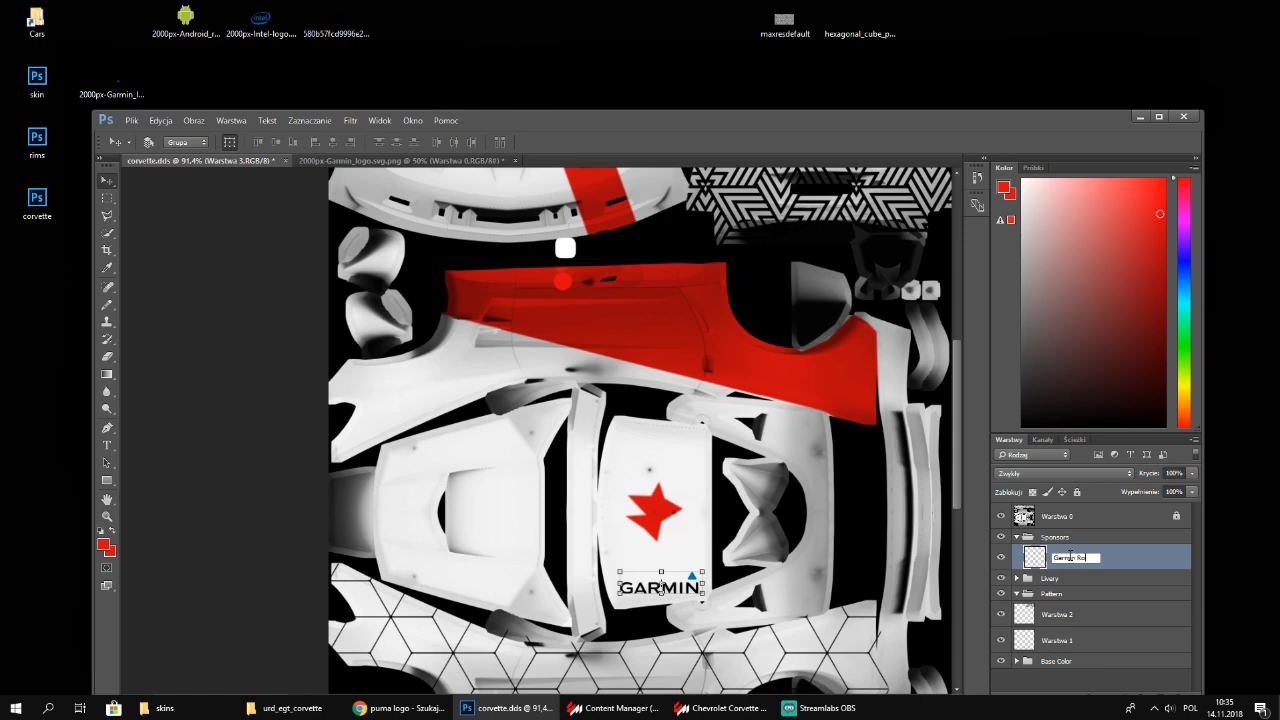
{"action": "type", "text": "Garmin Roof Left"}
{"action": "key", "text": "Return"}
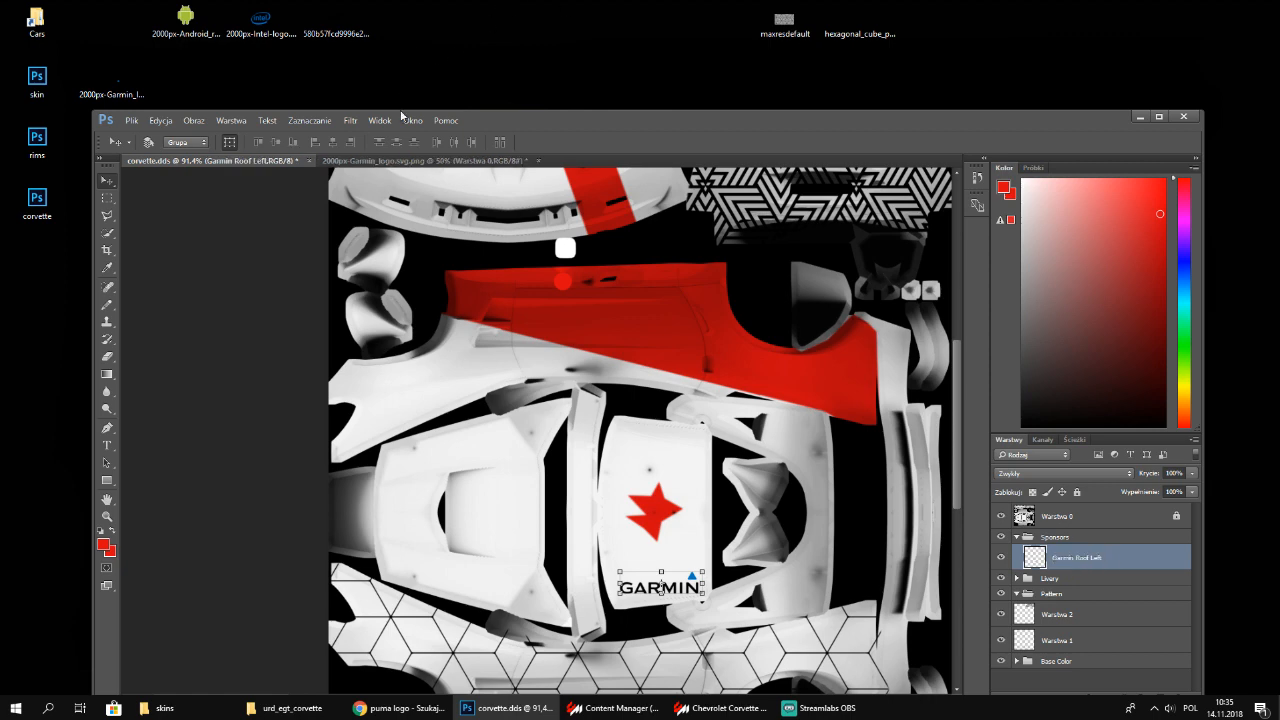
Paste a second Garmin logo into the Sponsors group of corvette.dds and scale it down to about 21%
{"action": "left_click", "coordinate": [410, 160]}
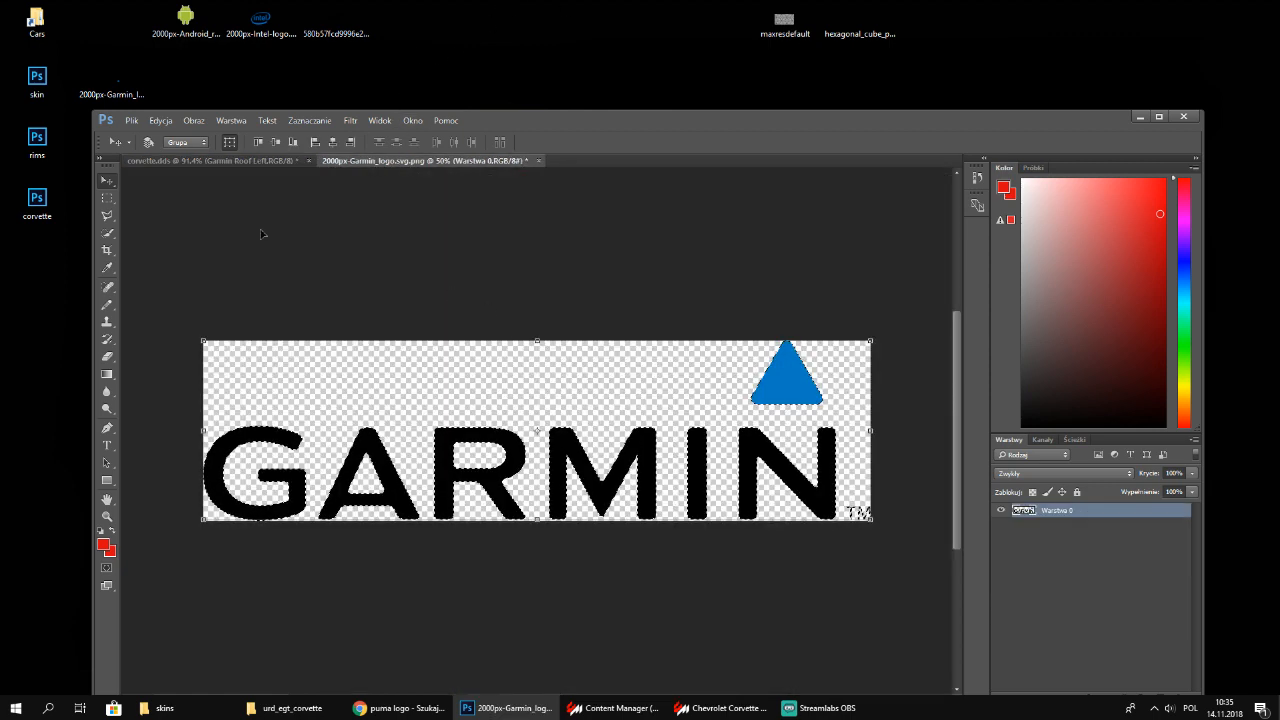
{"action": "left_click", "coordinate": [204, 162]}
{"action": "key", "text": "ctrl+v"}
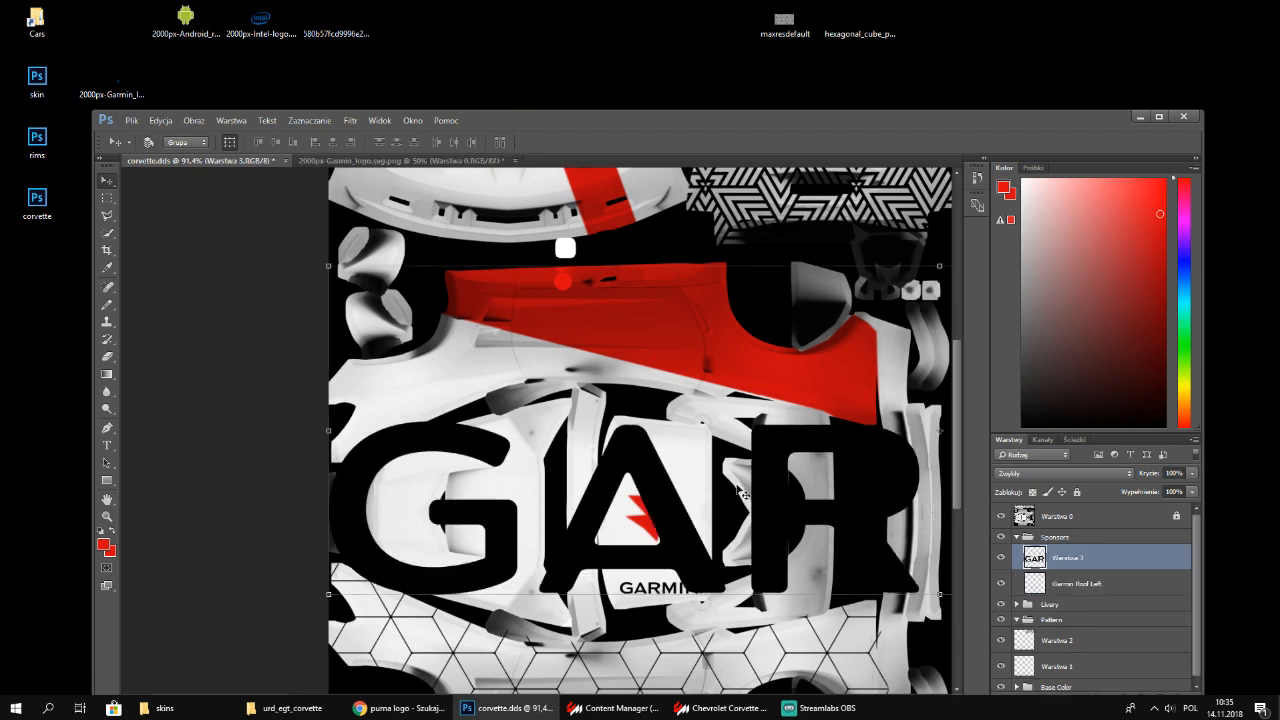
{"action": "left_click_drag", "start_coordinate": [740, 493], "coordinate": [681, 481]}
{"action": "left_click_drag", "start_coordinate": [269, 256], "coordinate": [262, 471]}
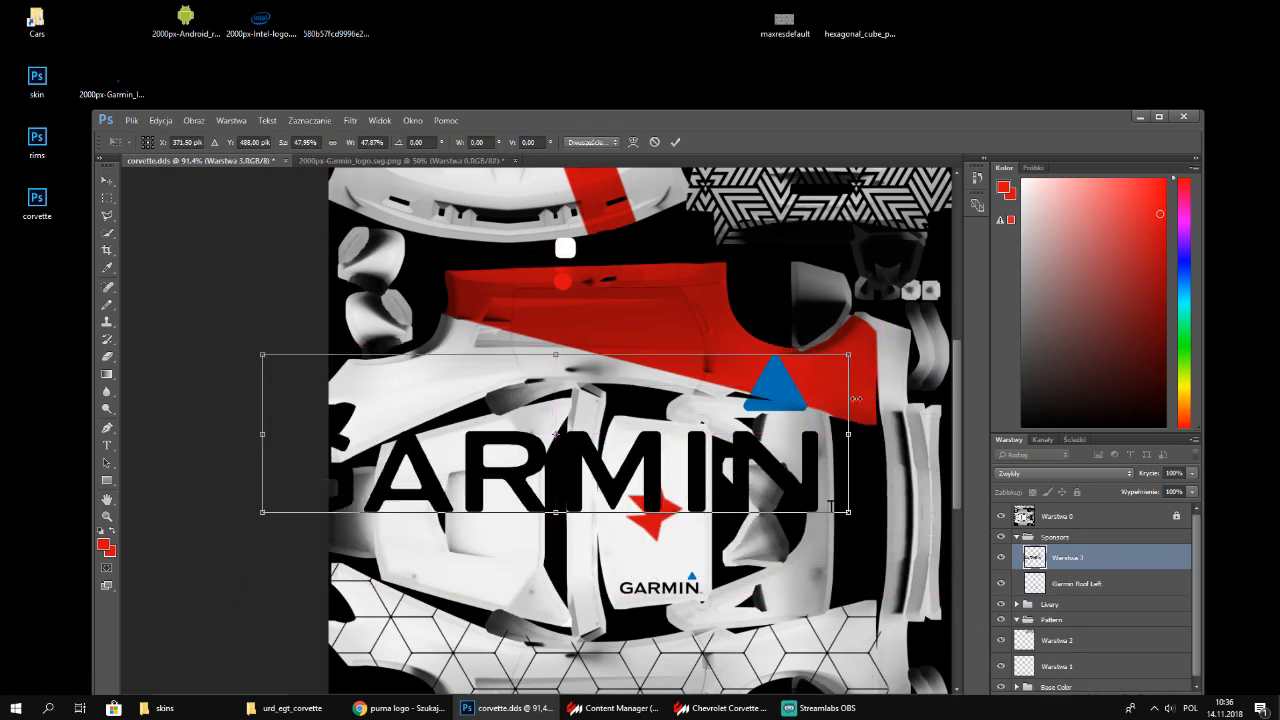
{"action": "left_click_drag", "start_coordinate": [850, 353], "coordinate": [518, 443]}
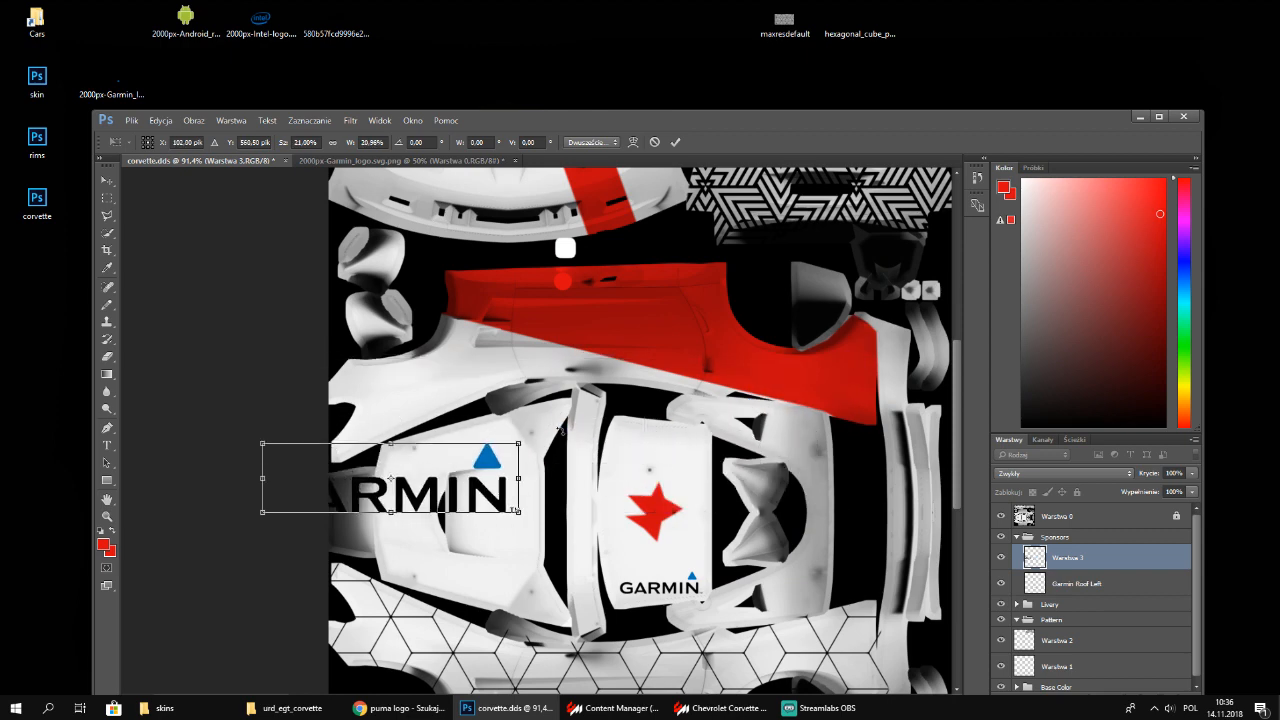
Turn the pasted Garmin logo upside down, shrink it to about 17% and tilt it along the red side panel's sloping edge
{"action": "left_click_drag", "start_coordinate": [537, 402], "coordinate": [288, 510]}
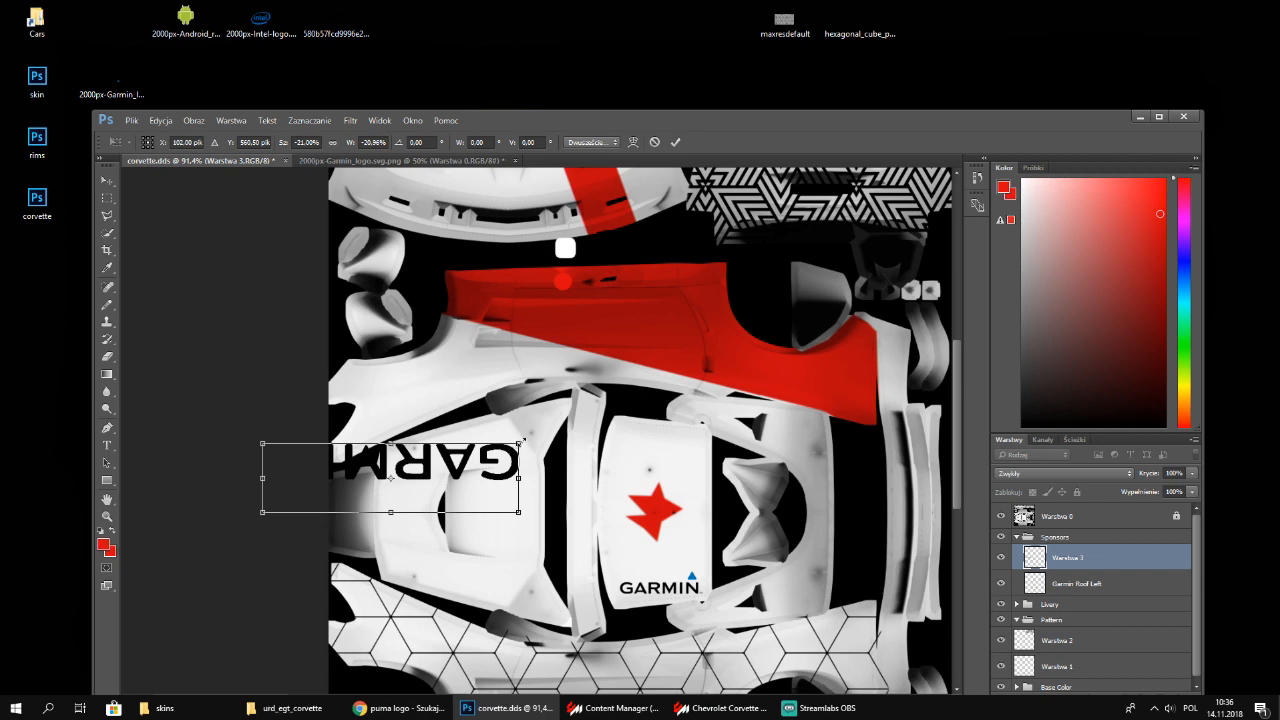
{"action": "left_click_drag", "start_coordinate": [520, 441], "coordinate": [700, 342]}
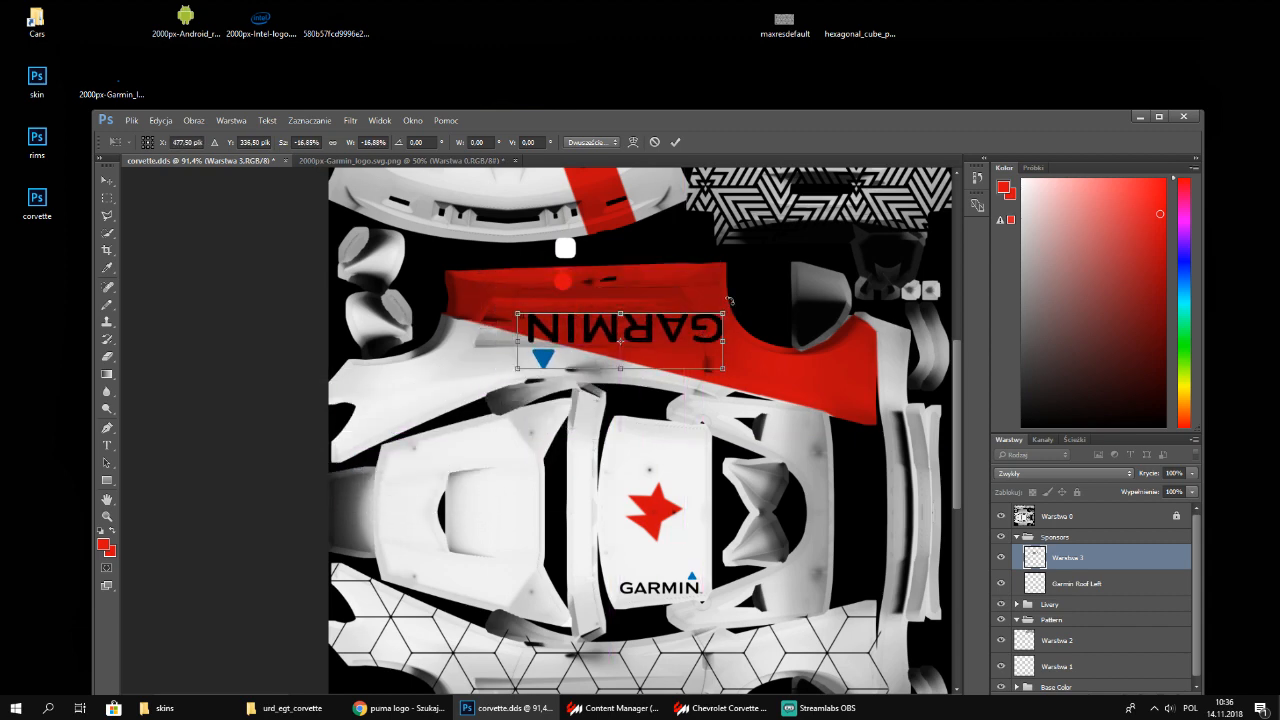
{"action": "left_click_drag", "start_coordinate": [731, 301], "coordinate": [711, 351]}
{"action": "key", "text": "Return"}
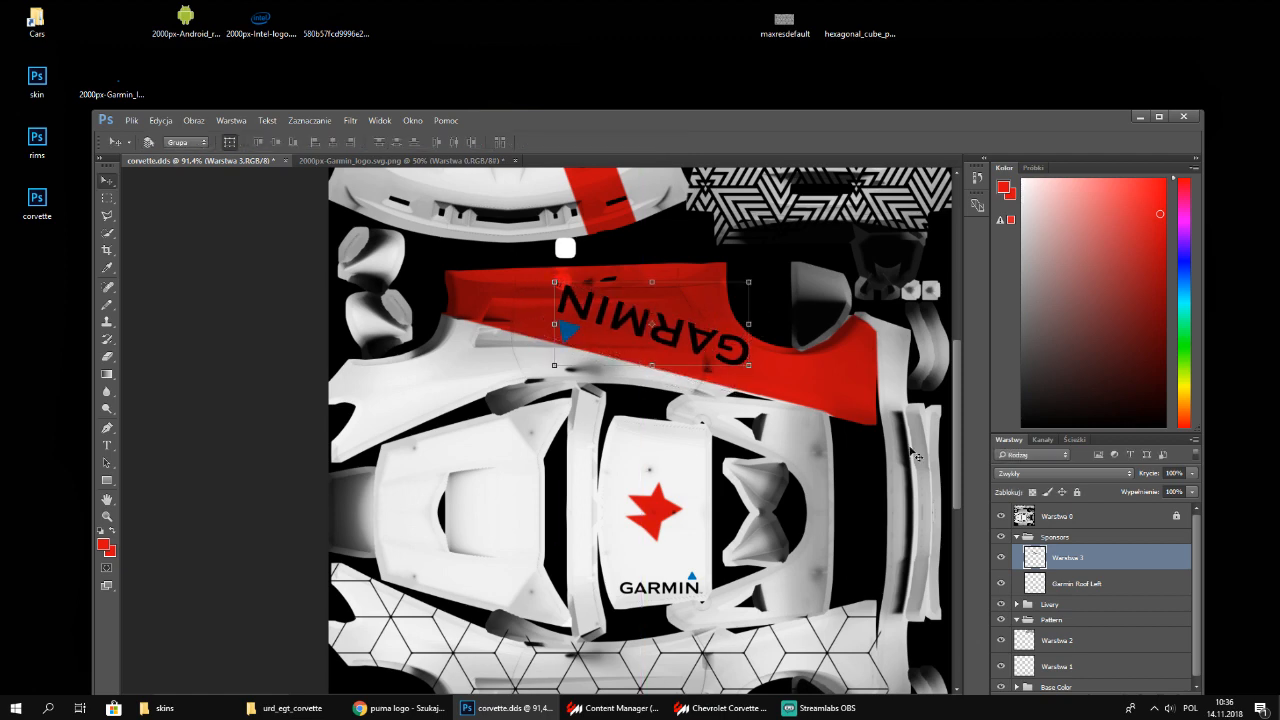
Switch to the Corvette showroom preview and inspect the red side panel, the patterned rear bumper and the gap between them
{"action": "left_click_drag", "start_coordinate": [960, 410], "coordinate": [962, 353]}
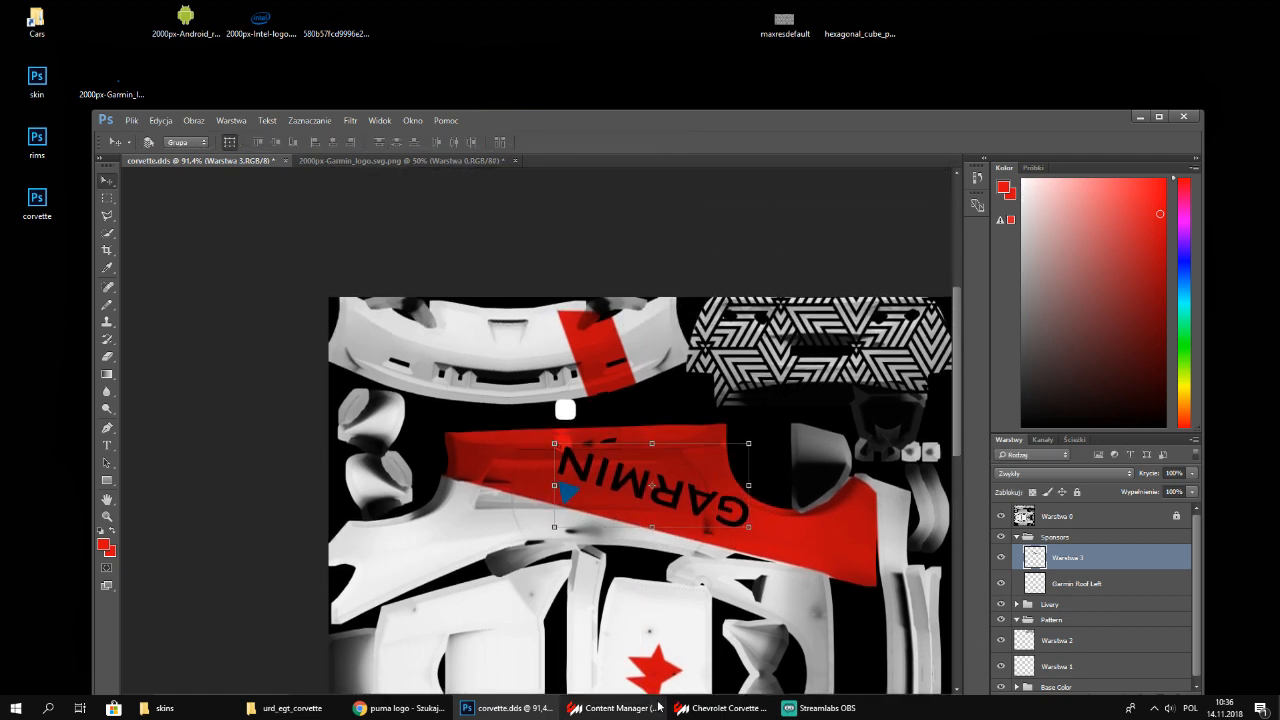
{"action": "left_click", "coordinate": [720, 708]}
{"action": "left_click_drag", "start_coordinate": [472, 396], "coordinate": [592, 414]}
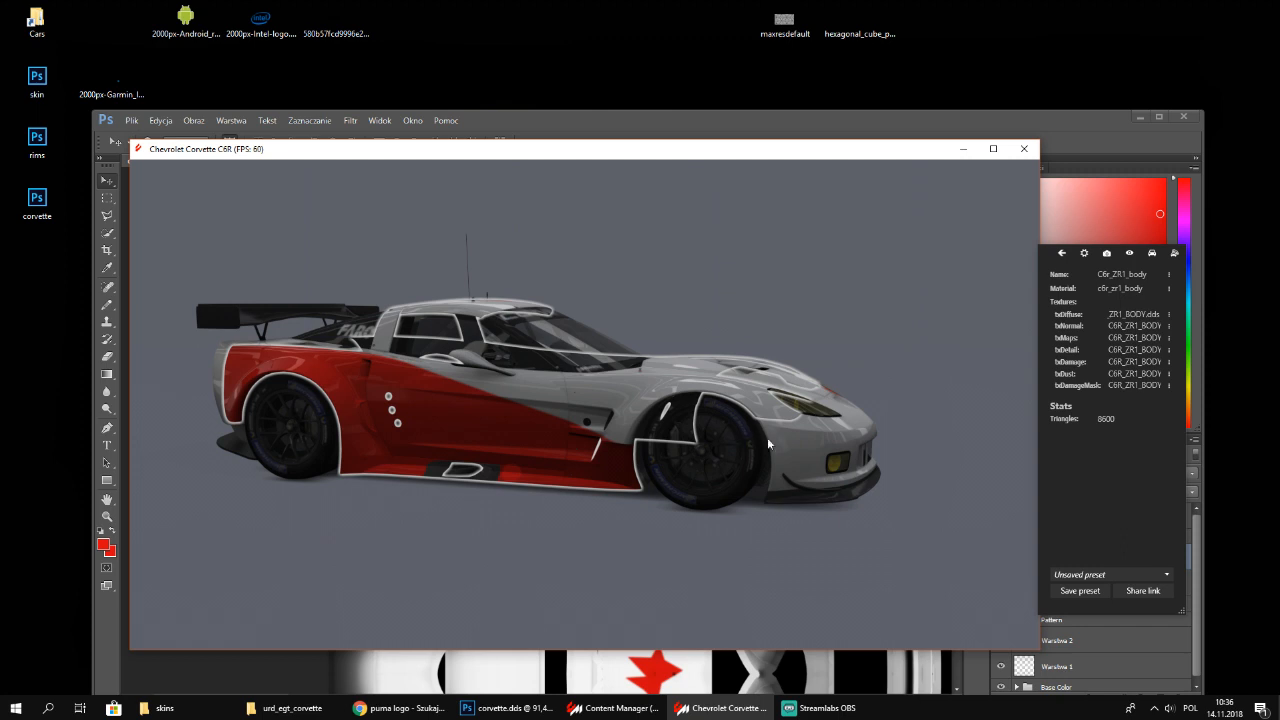
{"action": "left_click_drag", "start_coordinate": [761, 444], "coordinate": [840, 462]}
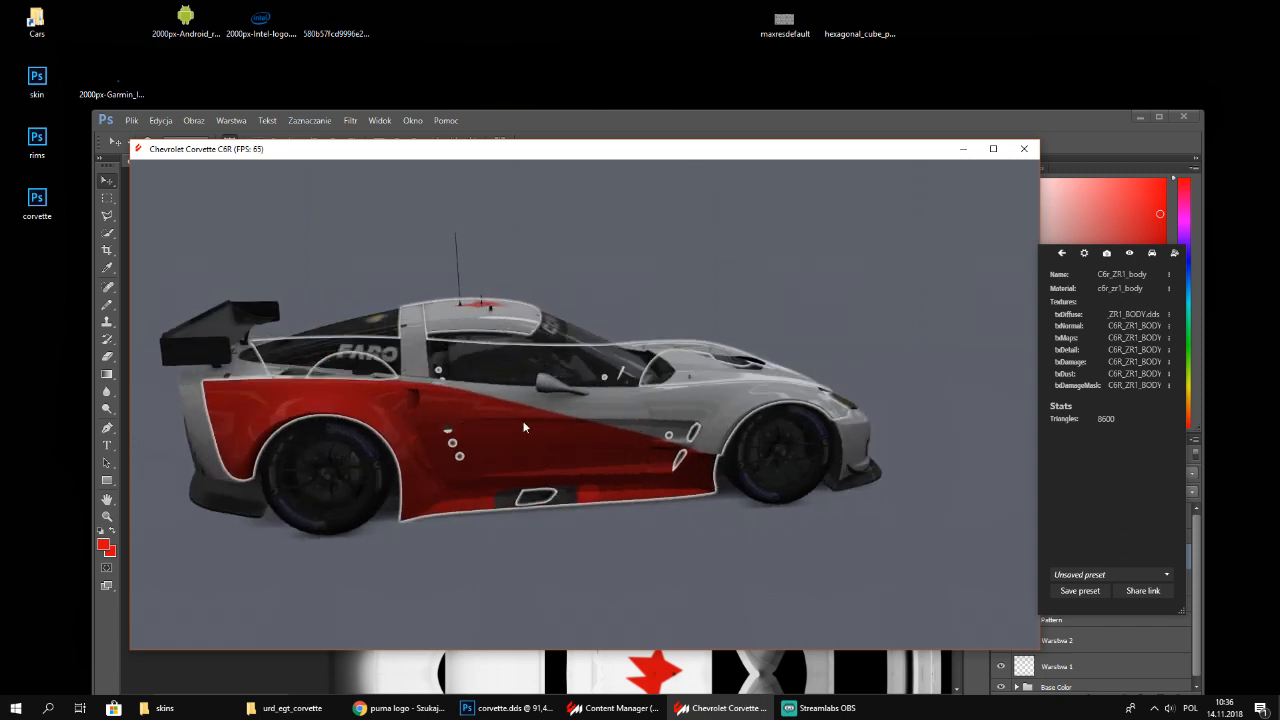
{"action": "left_click_drag", "start_coordinate": [346, 405], "coordinate": [399, 401]}
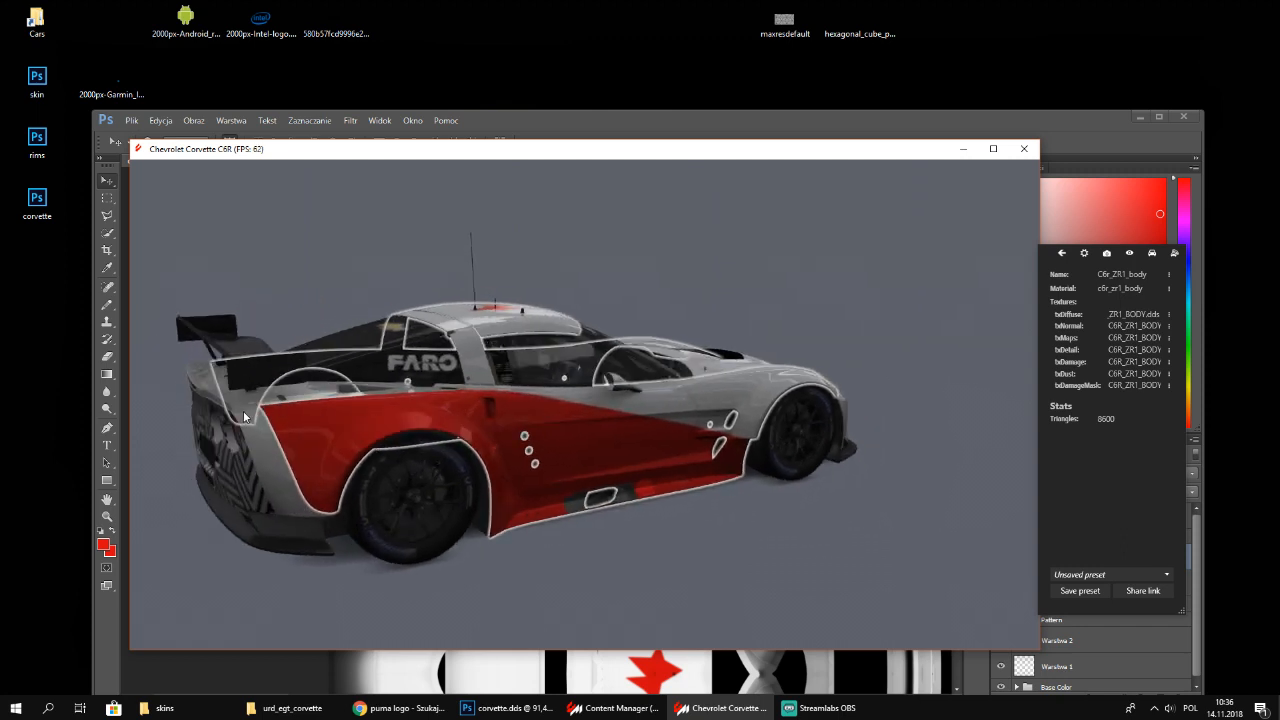
{"action": "left_click_drag", "start_coordinate": [240, 412], "coordinate": [826, 393]}
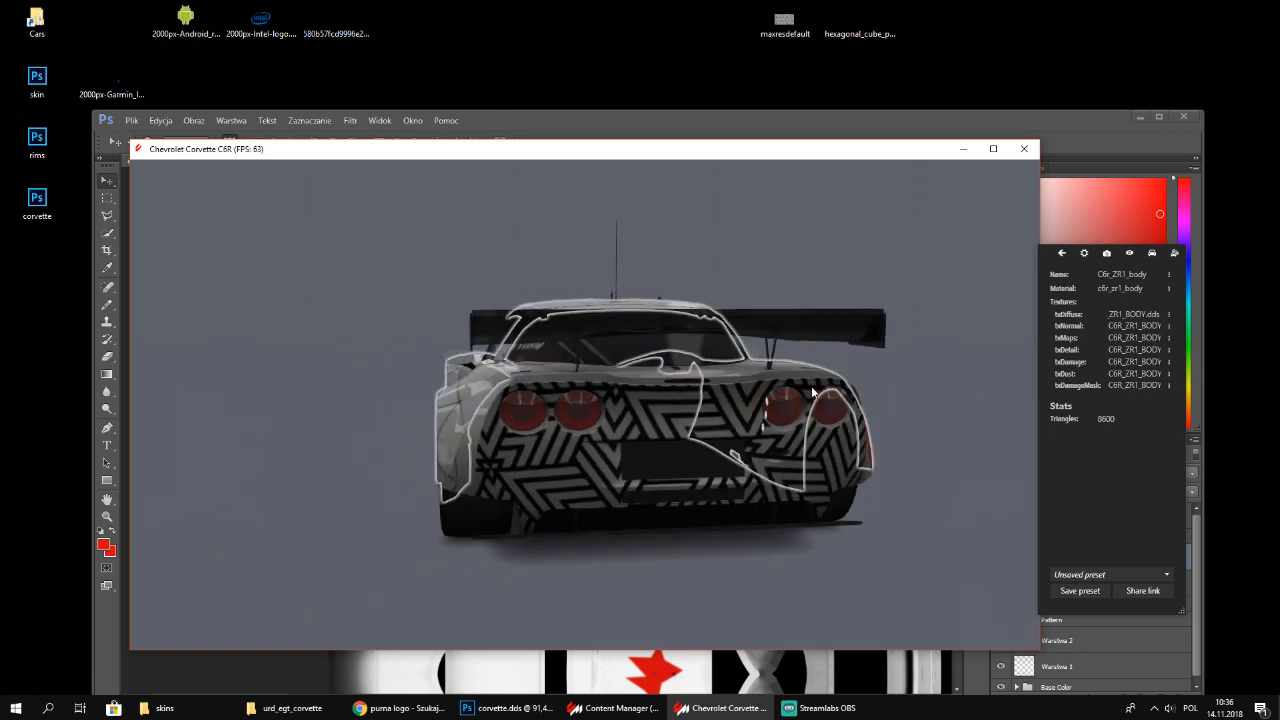
{"action": "left_click_drag", "start_coordinate": [632, 508], "coordinate": [595, 517]}
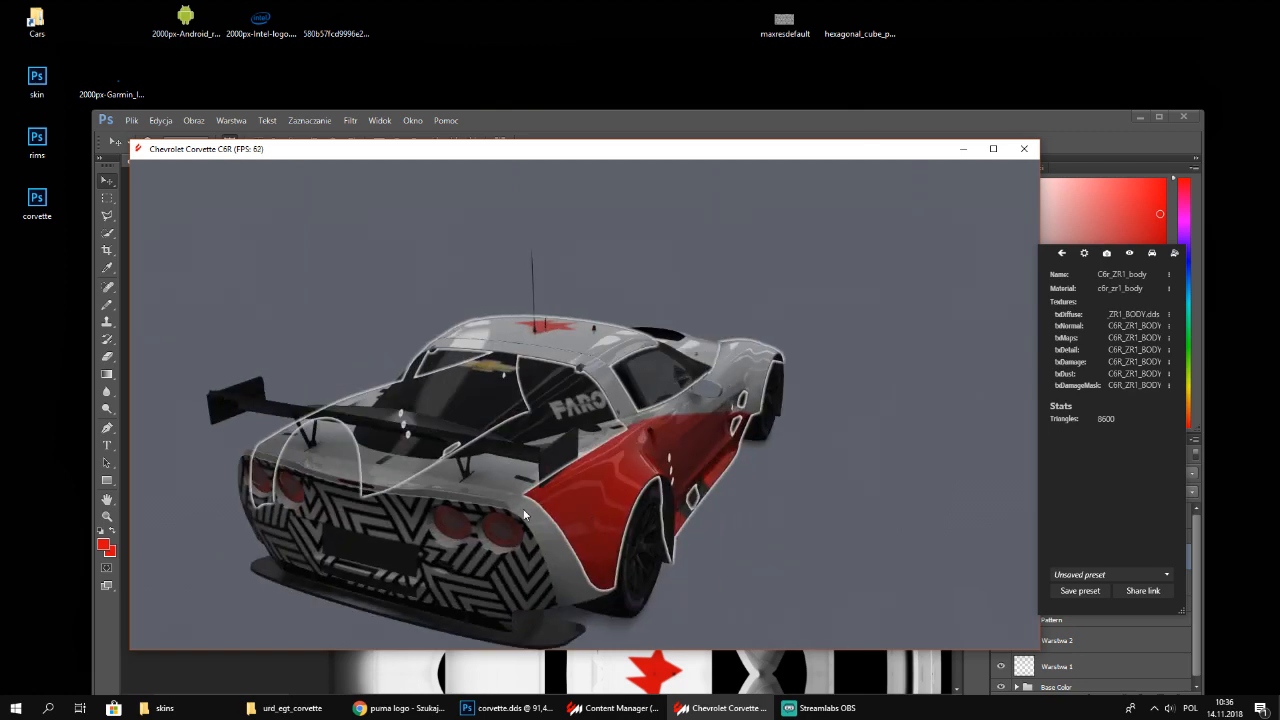
{"action": "scroll", "coordinate": [523, 509], "scroll_direction": "up", "scroll_amount": 5}
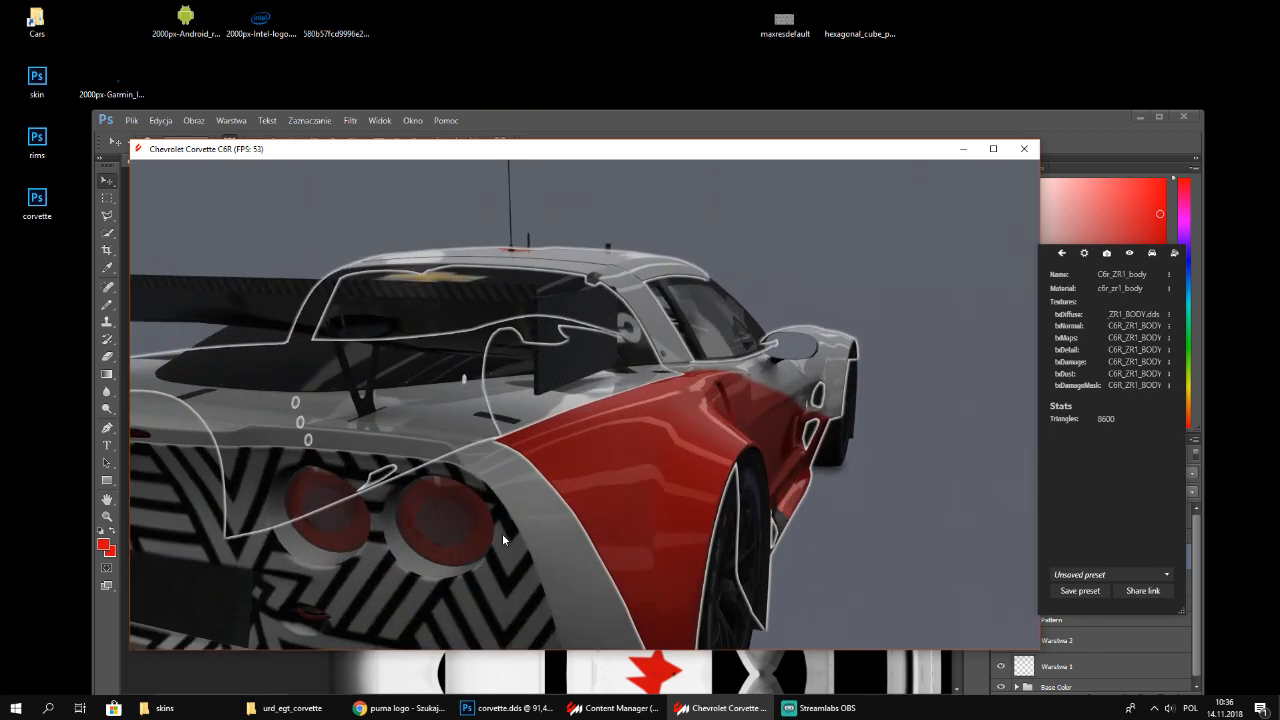
{"action": "left_click_drag", "start_coordinate": [503, 538], "coordinate": [473, 538]}
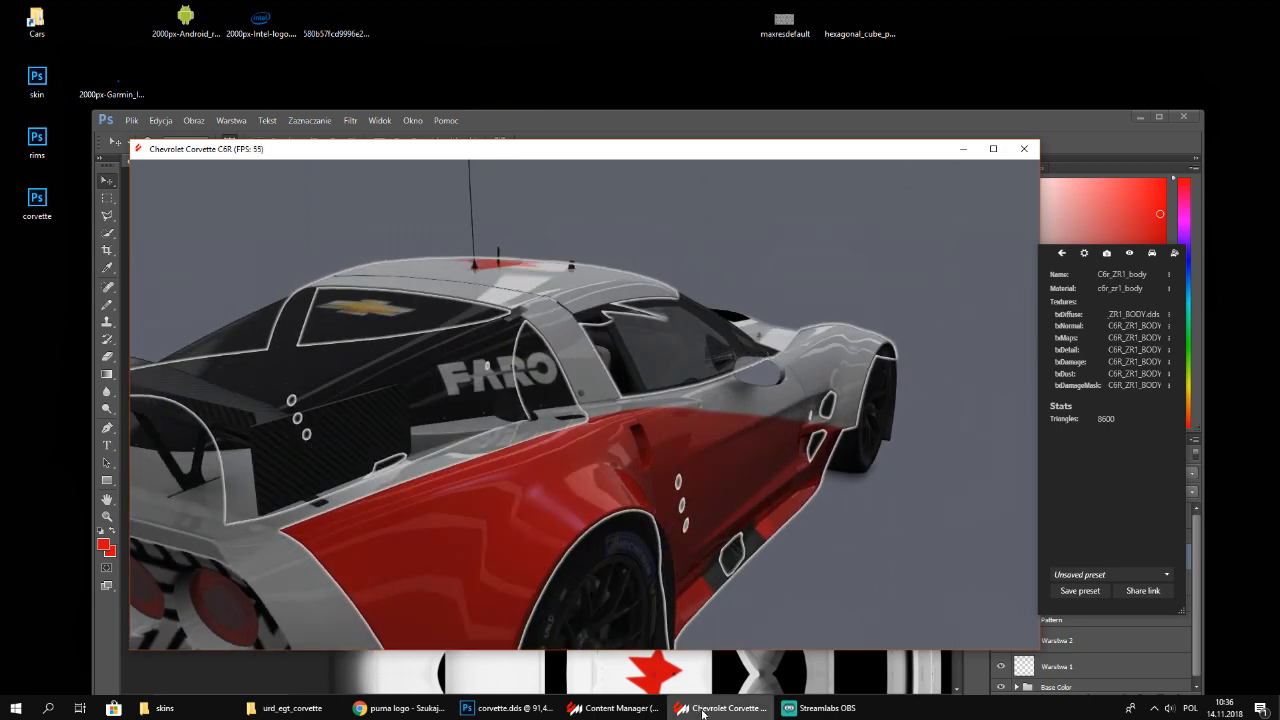
Return to Photoshop, maximise its window, expand the Livery group and add a new empty layer at its top
{"action": "left_click", "coordinate": [503, 708]}
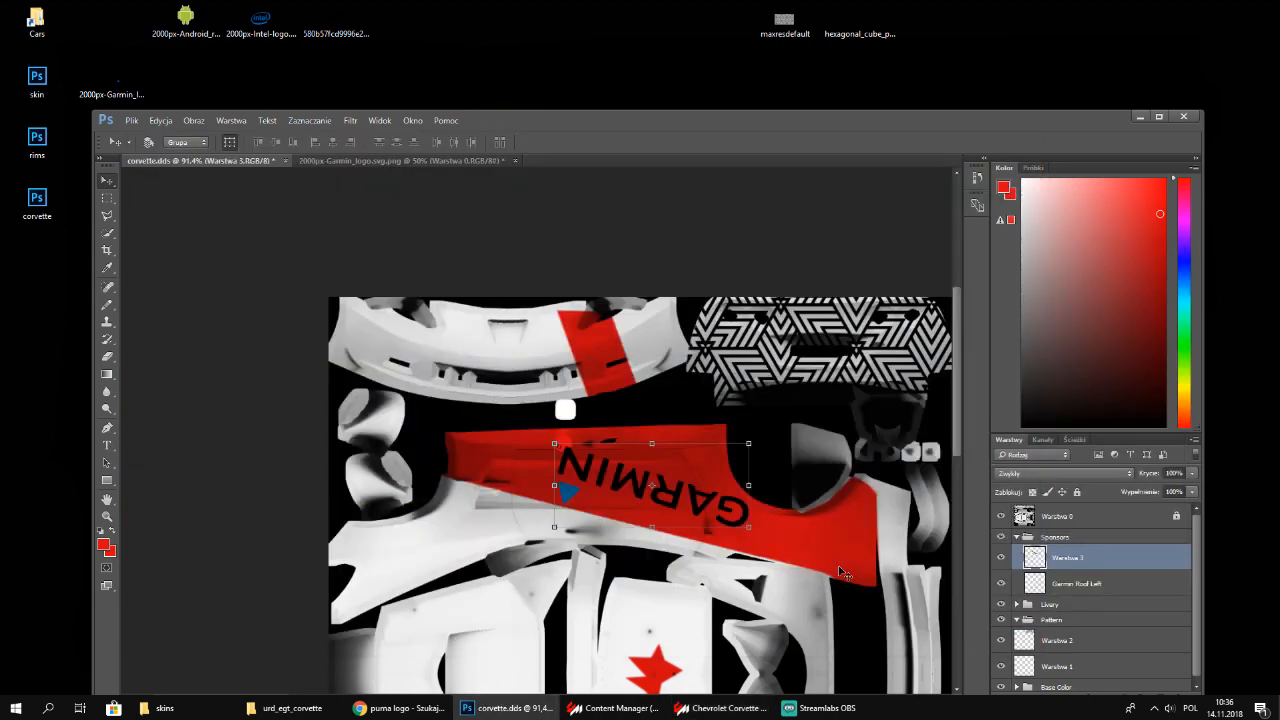
{"action": "left_click_drag", "start_coordinate": [958, 398], "coordinate": [941, 471]}
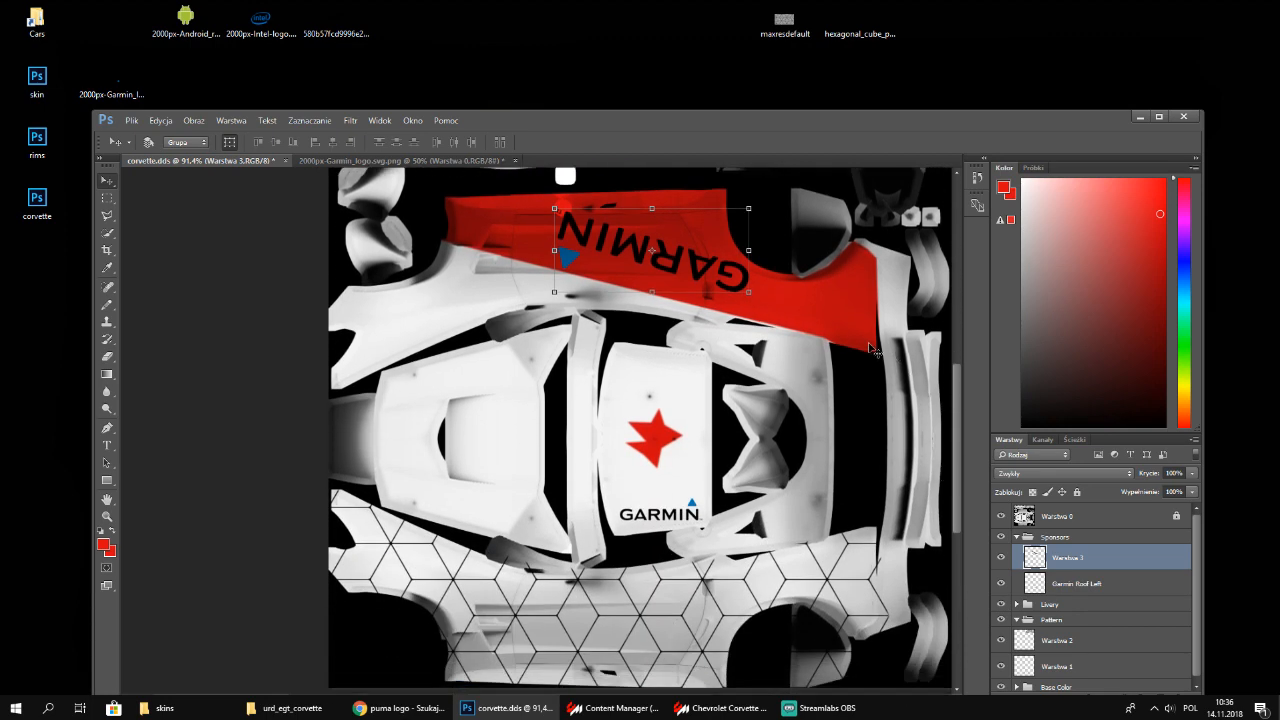
{"action": "scroll", "coordinate": [911, 366], "scroll_direction": "up", "scroll_amount": 8}
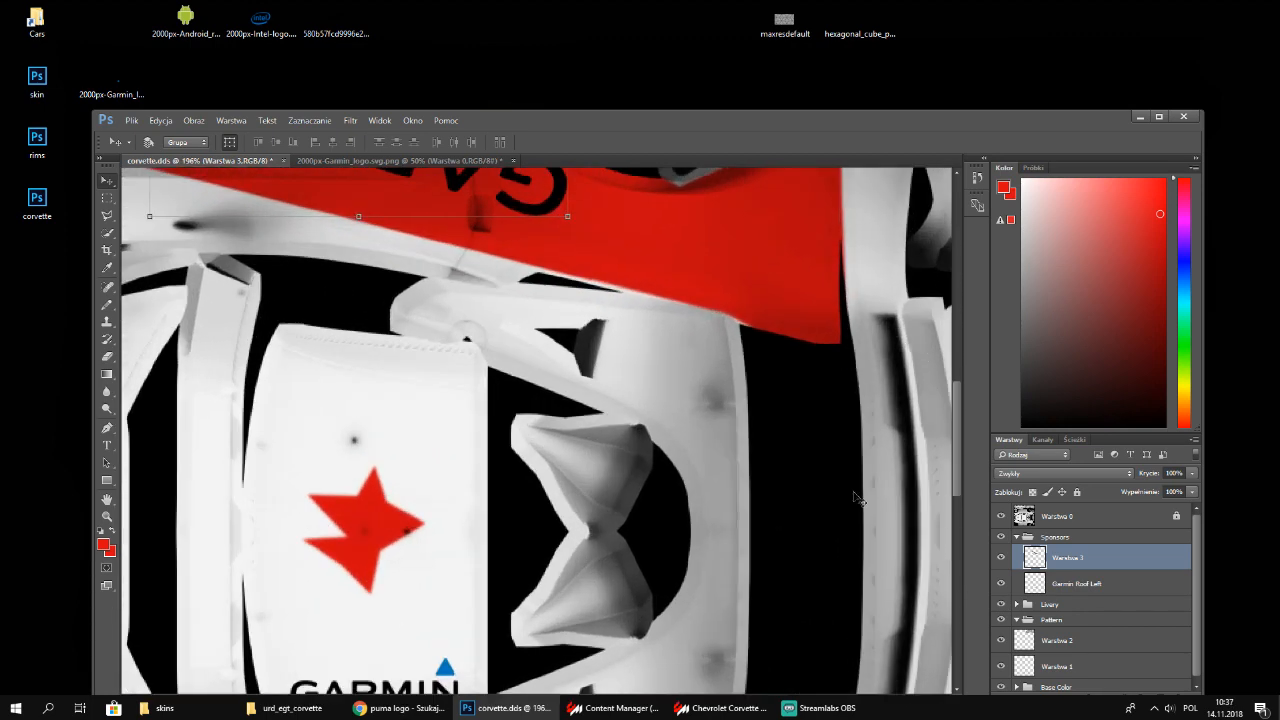
{"action": "scroll", "coordinate": [857, 497], "scroll_direction": "down", "scroll_amount": 3}
{"action": "scroll", "coordinate": [1173, 592], "scroll_direction": "down", "scroll_amount": 1}
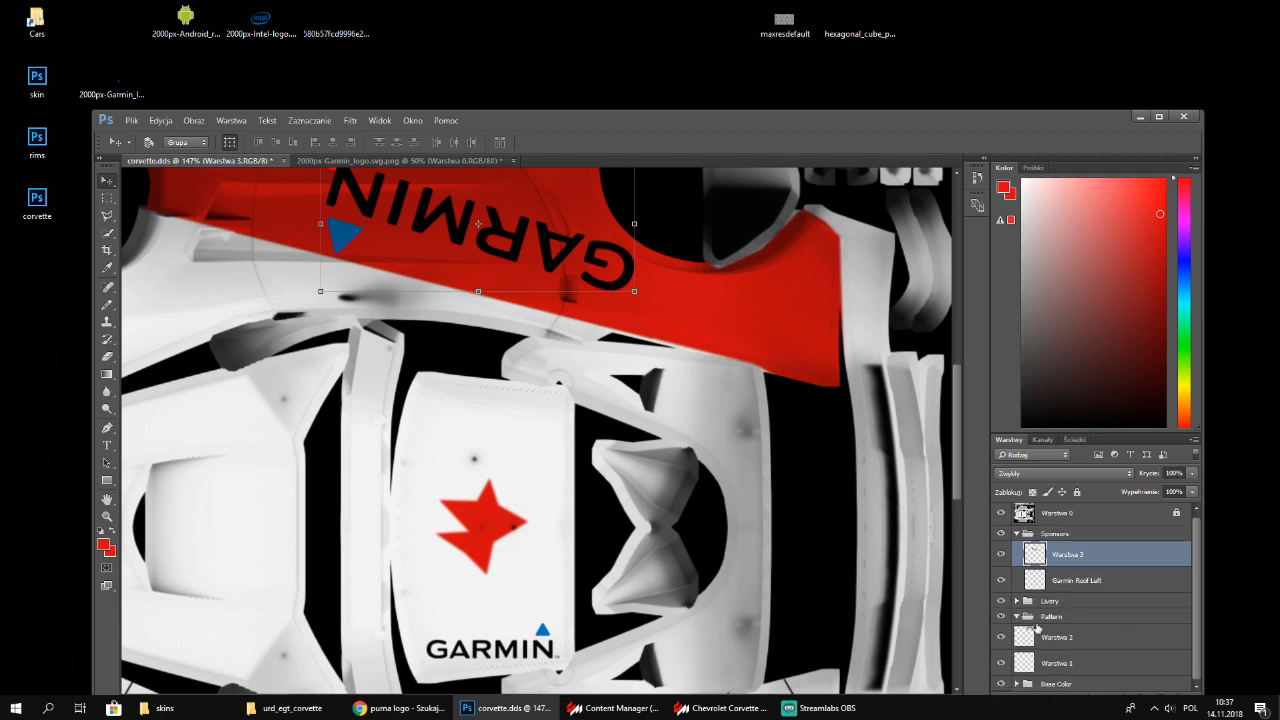
{"action": "left_click", "coordinate": [1017, 602]}
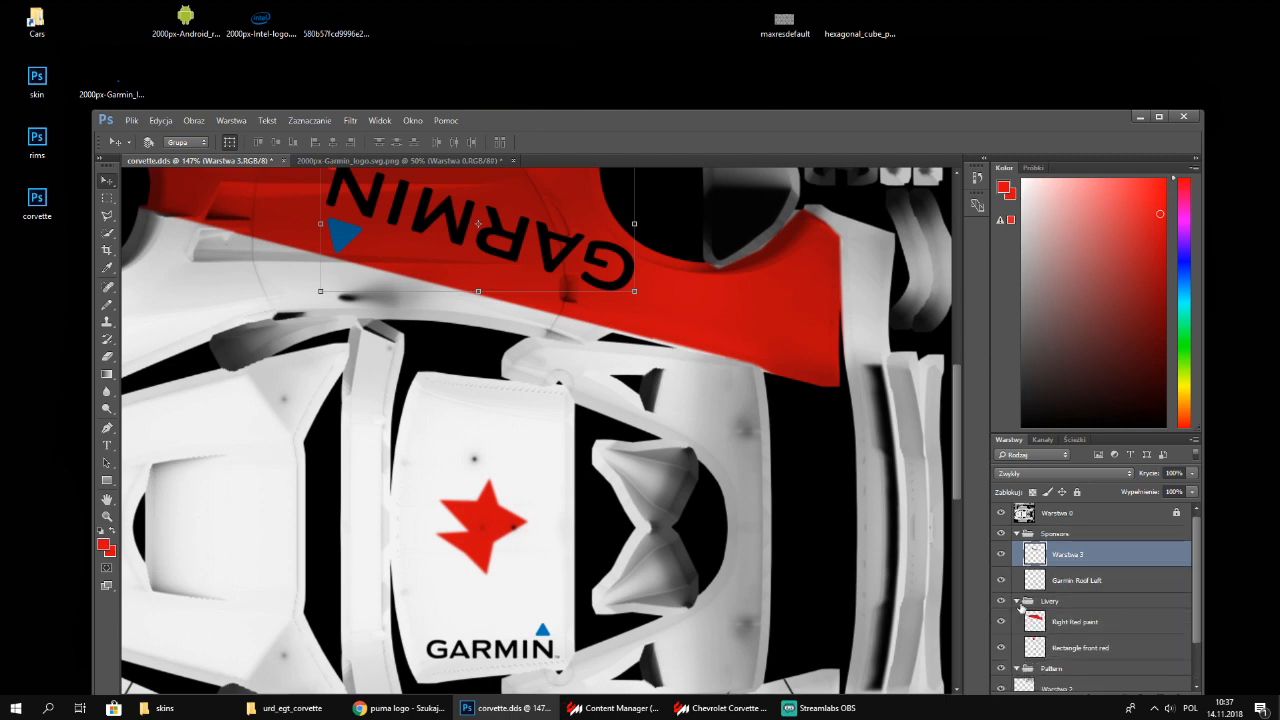
{"action": "left_click", "coordinate": [1080, 604]}
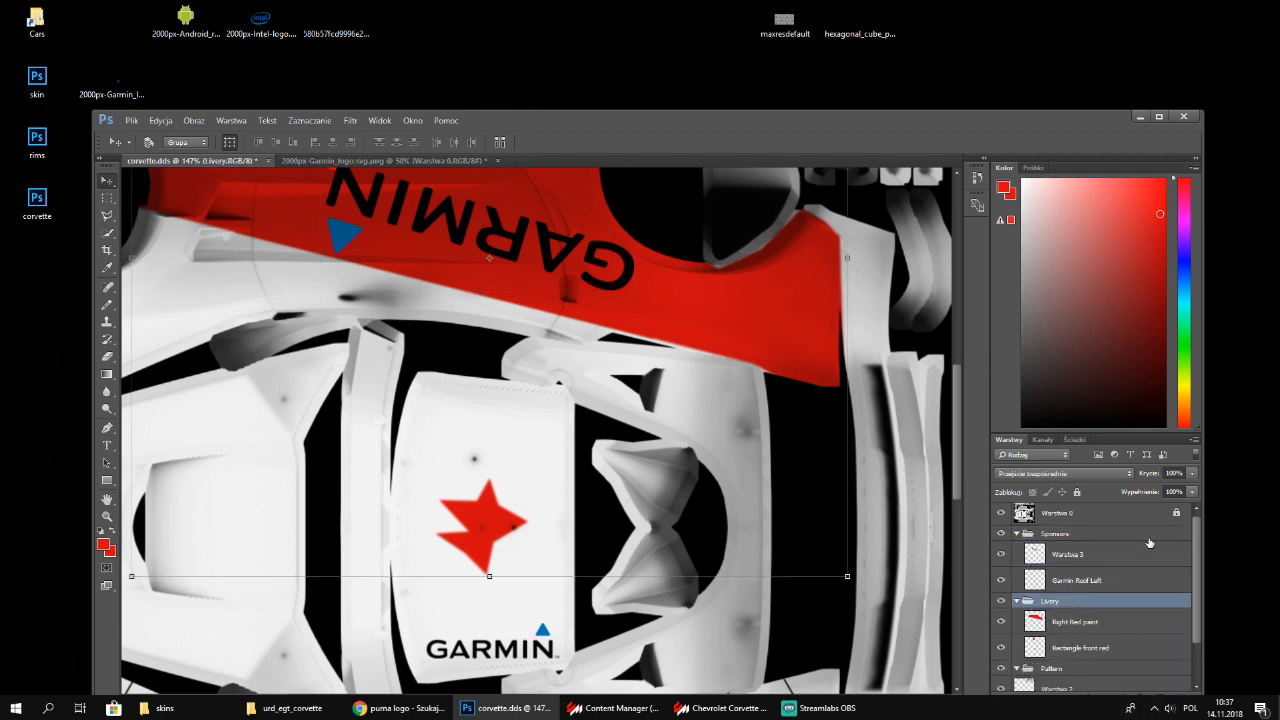
{"action": "left_click", "coordinate": [1159, 116]}
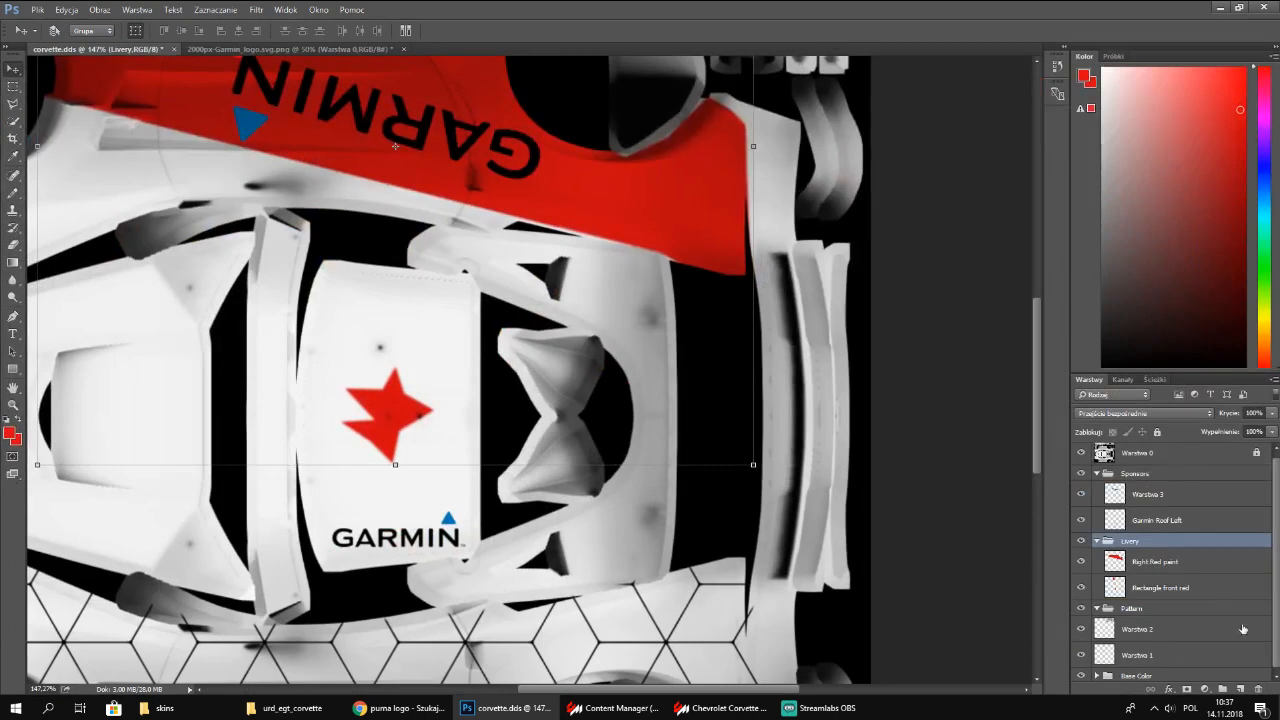
{"action": "left_click", "coordinate": [1242, 689]}
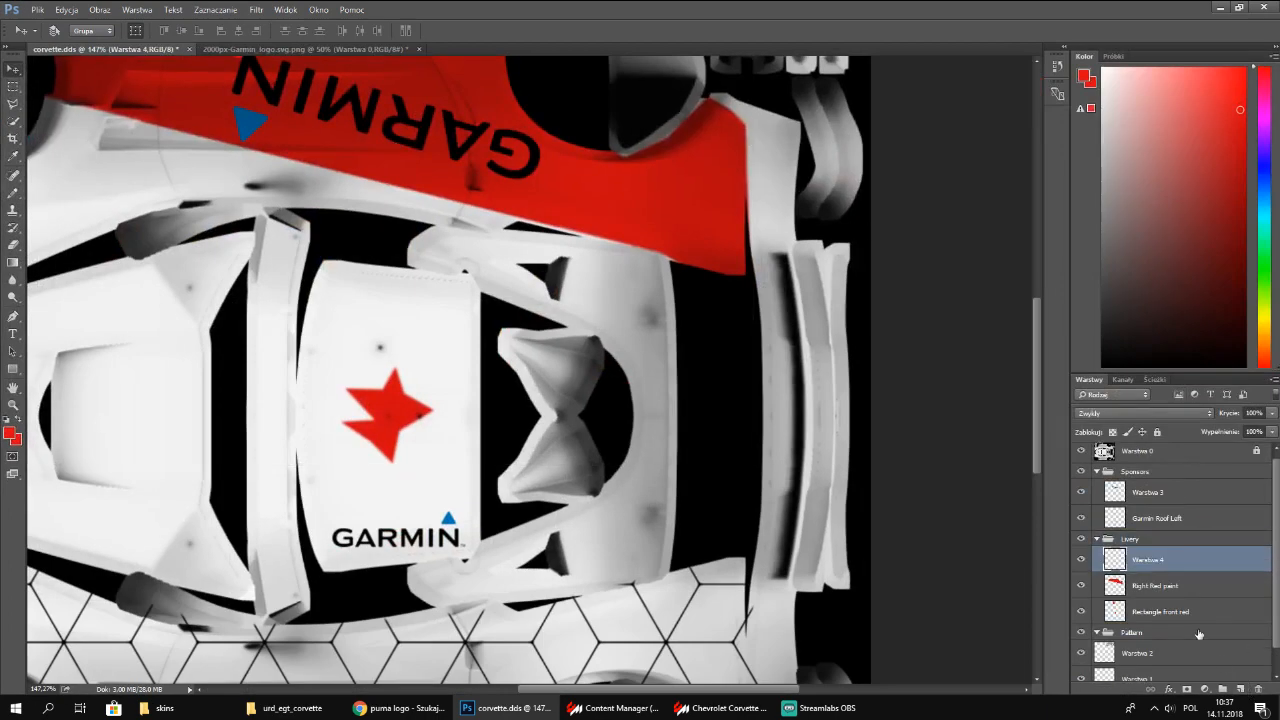
Rename the new empty layer in the Livery group to Back
{"action": "double_click", "coordinate": [1157, 559]}
{"action": "type", "text": "Back"}
{"action": "key", "text": "Return"}
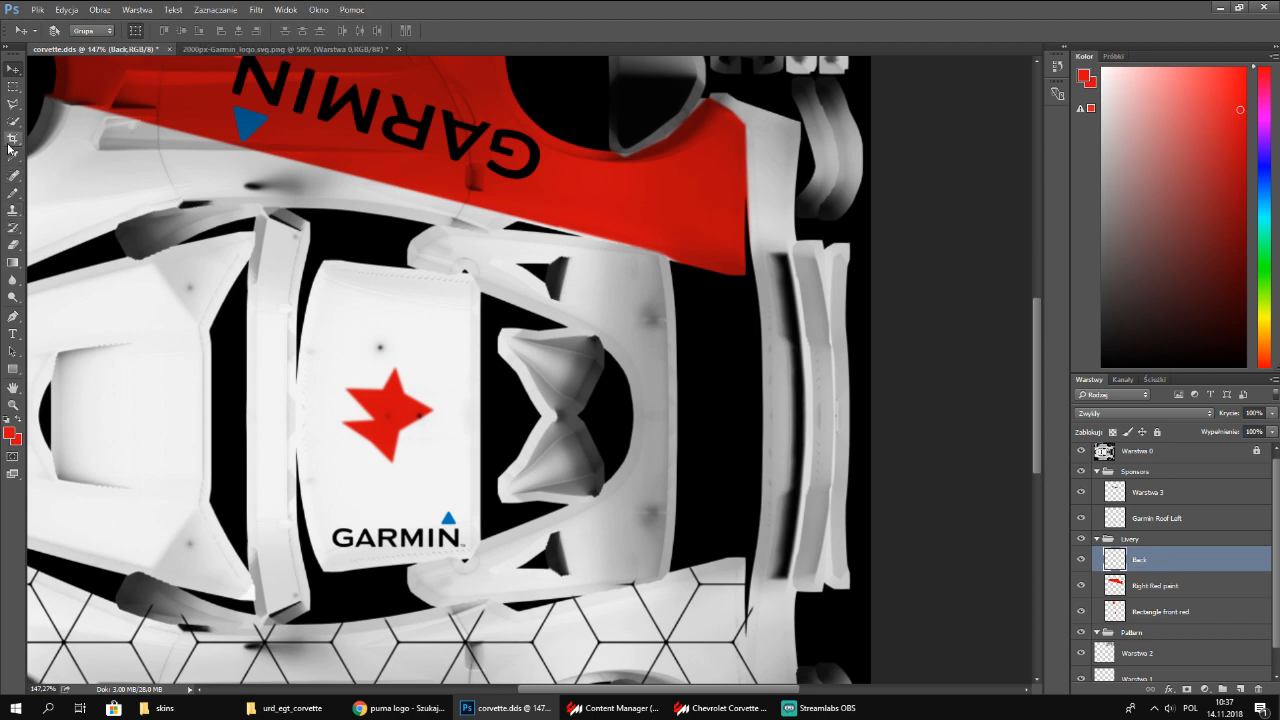
Draw a closed Pen path around the red side panel's rear edge and the adjoining white rear strips, ending in a diagonal lower edge
{"action": "left_click", "coordinate": [13, 192]}
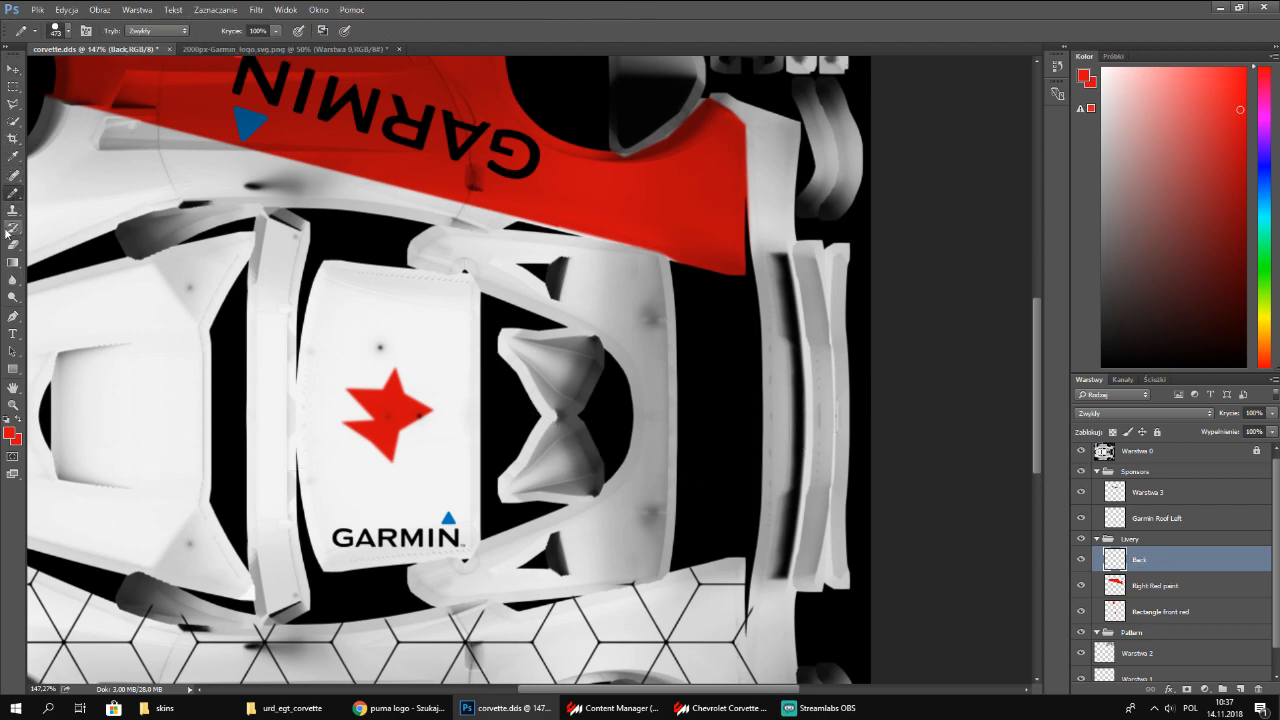
{"action": "left_click", "coordinate": [13, 316]}
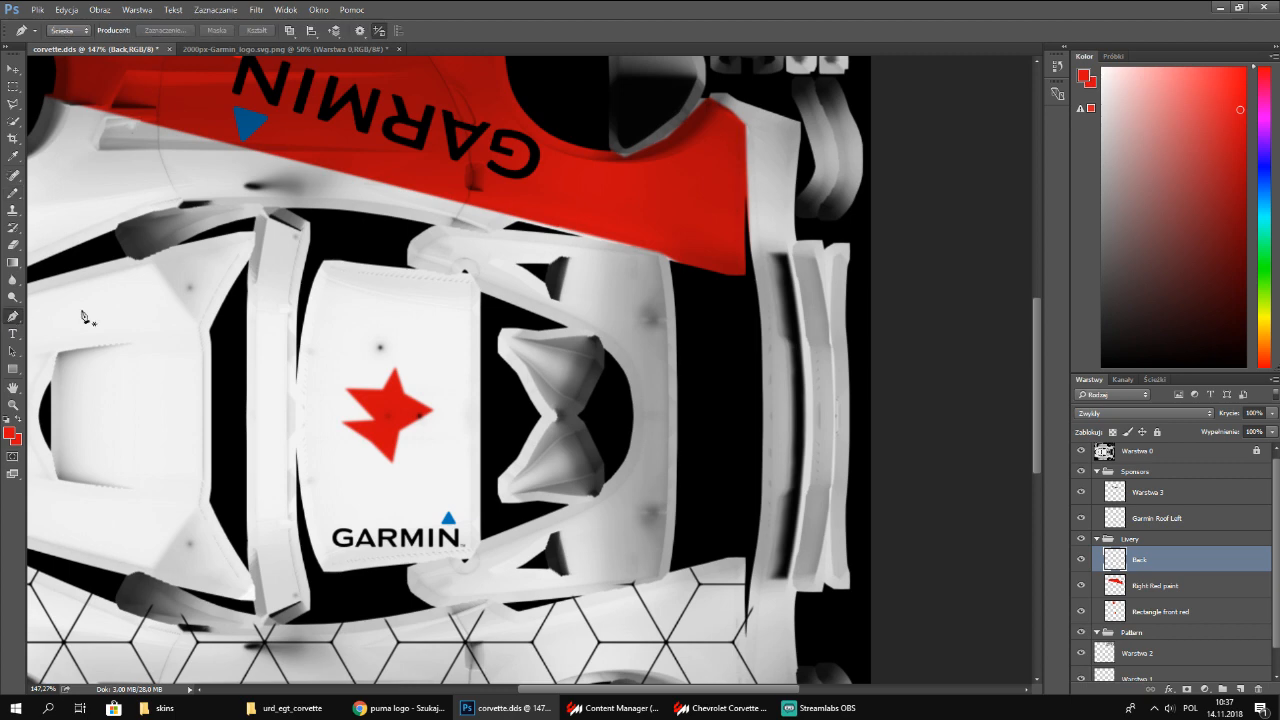
{"action": "left_click", "coordinate": [709, 93]}
{"action": "left_click", "coordinate": [735, 200]}
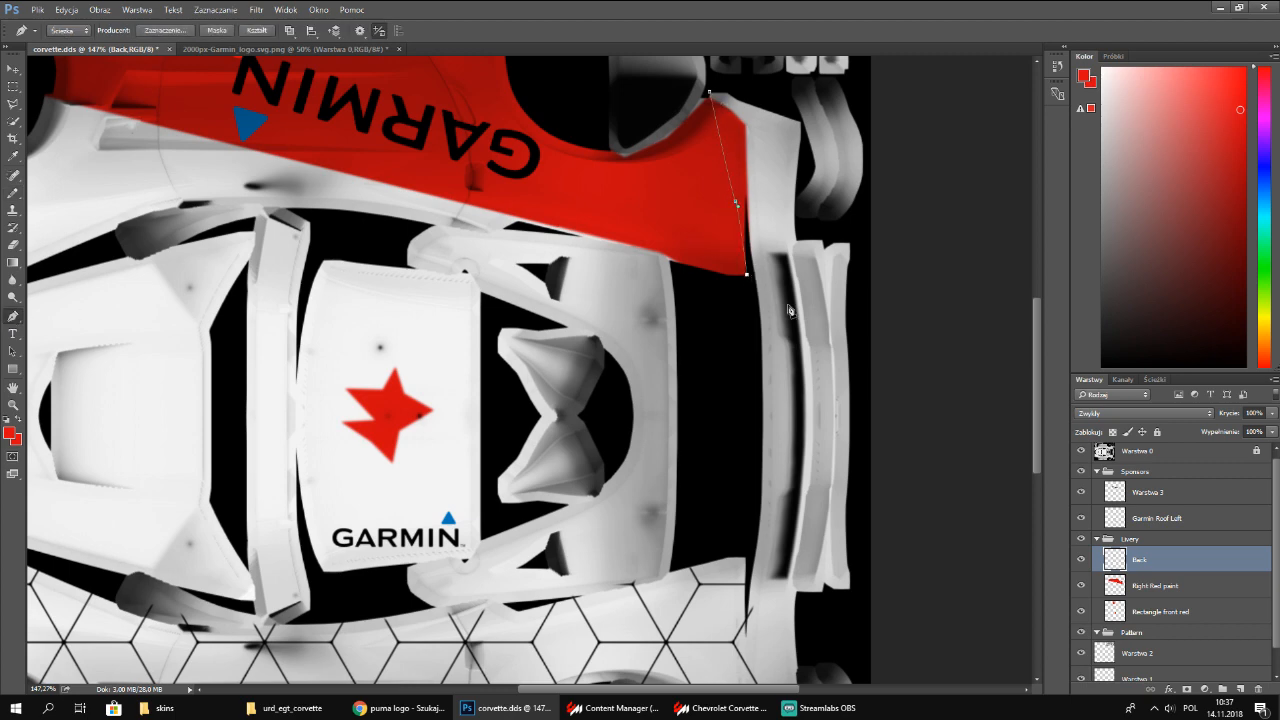
{"action": "left_click", "coordinate": [864, 235]}
{"action": "left_click", "coordinate": [801, 220]}
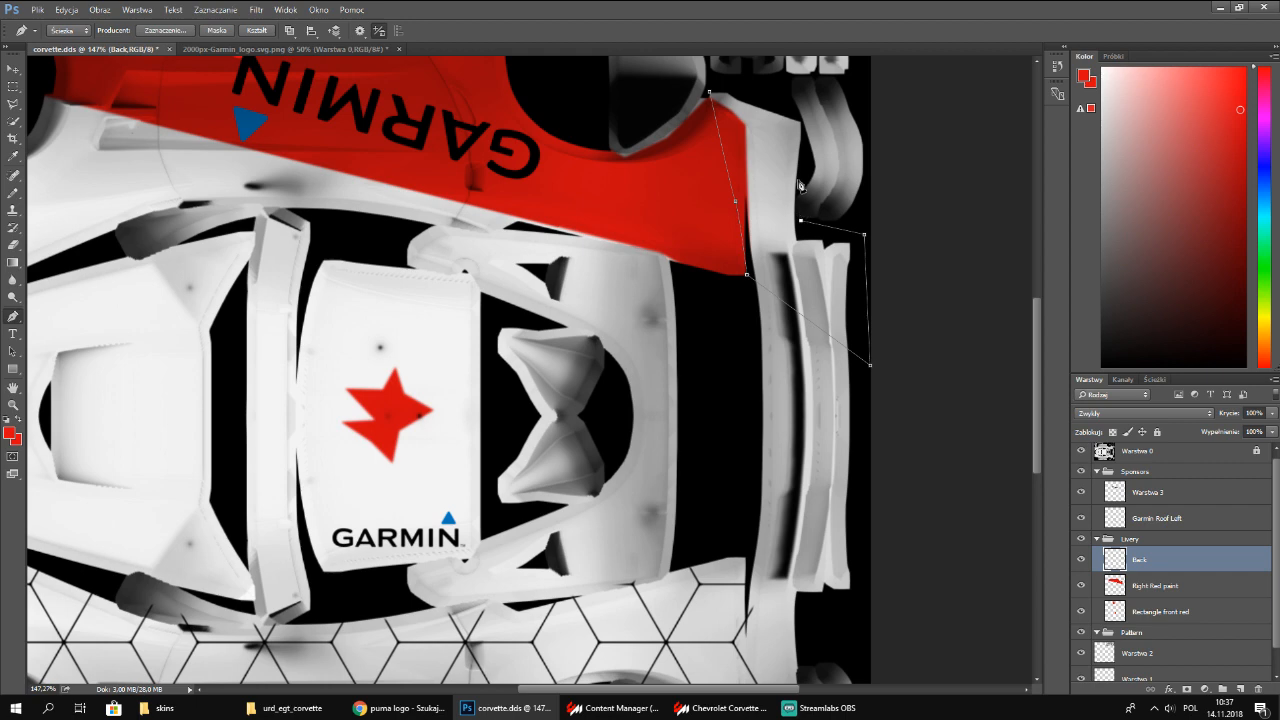
{"action": "left_click", "coordinate": [717, 84]}
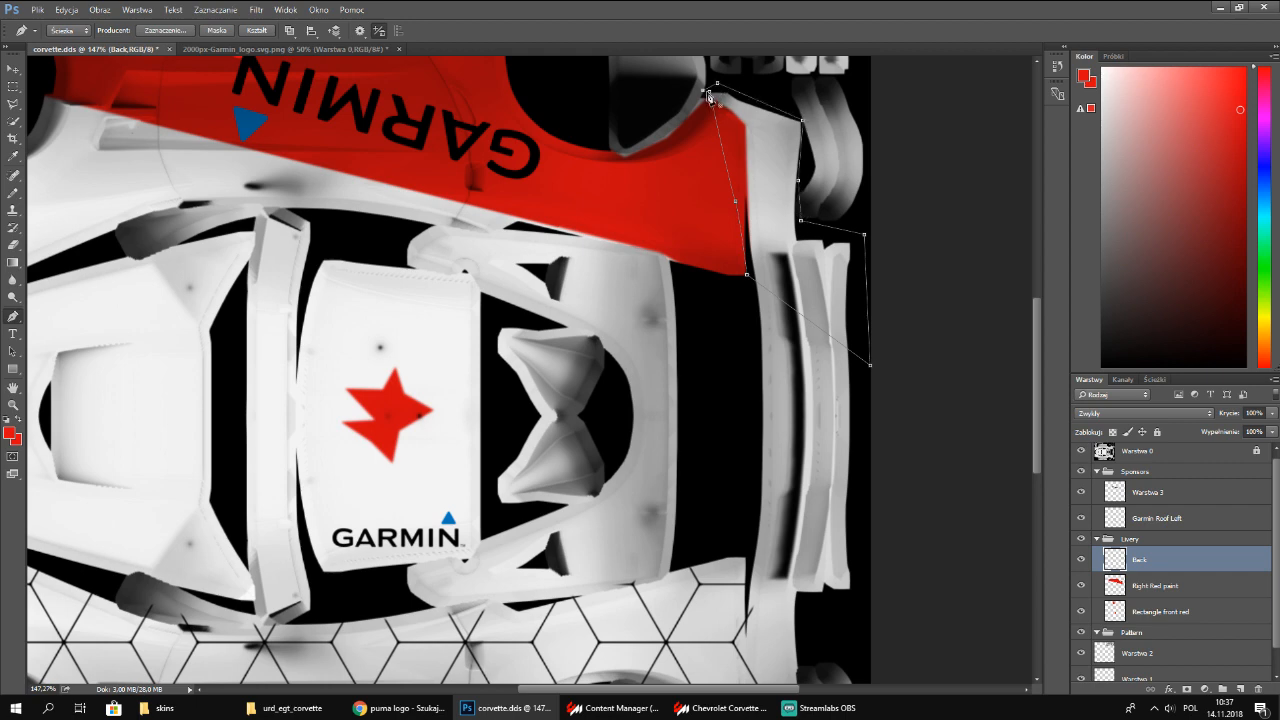
Convert the path around the rear strips to a selection and paint it solid red on the Back layer
{"action": "right_click", "coordinate": [756, 184]}
{"action": "left_click", "coordinate": [795, 243]}
{"action": "left_click", "coordinate": [718, 210]}
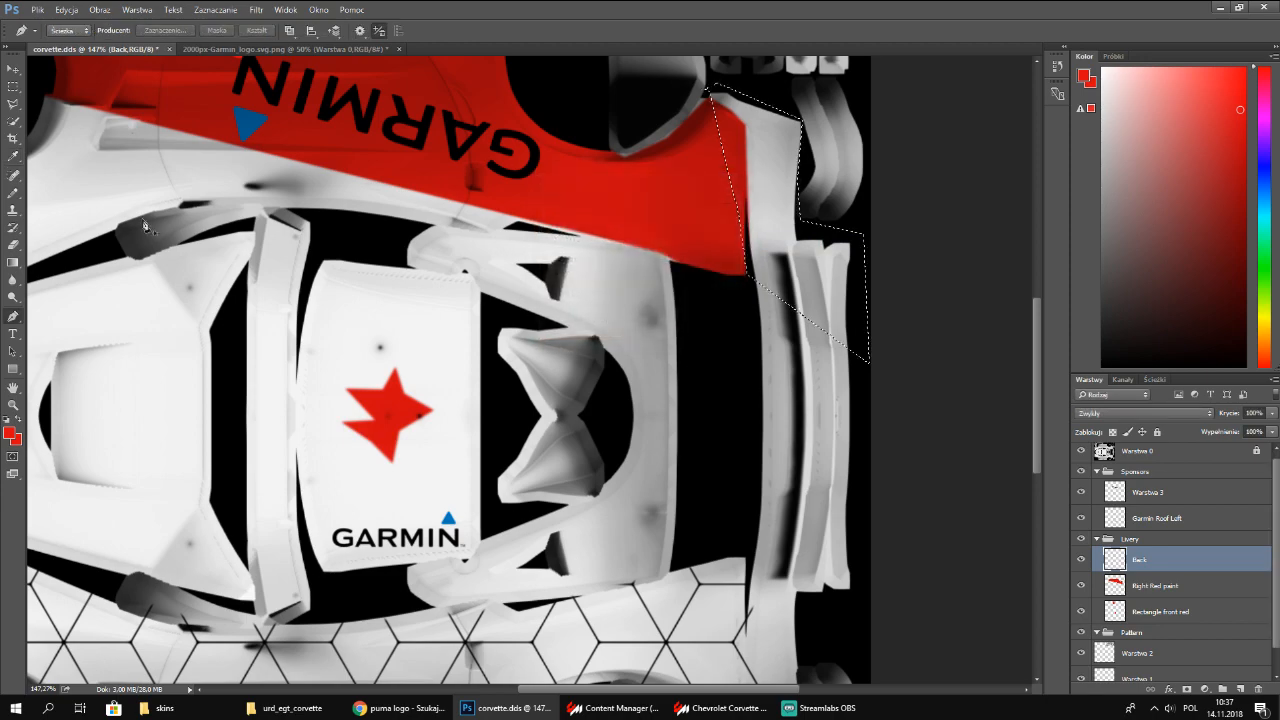
{"action": "left_click", "coordinate": [14, 194]}
{"action": "left_click_drag", "start_coordinate": [760, 222], "coordinate": [920, 374]}
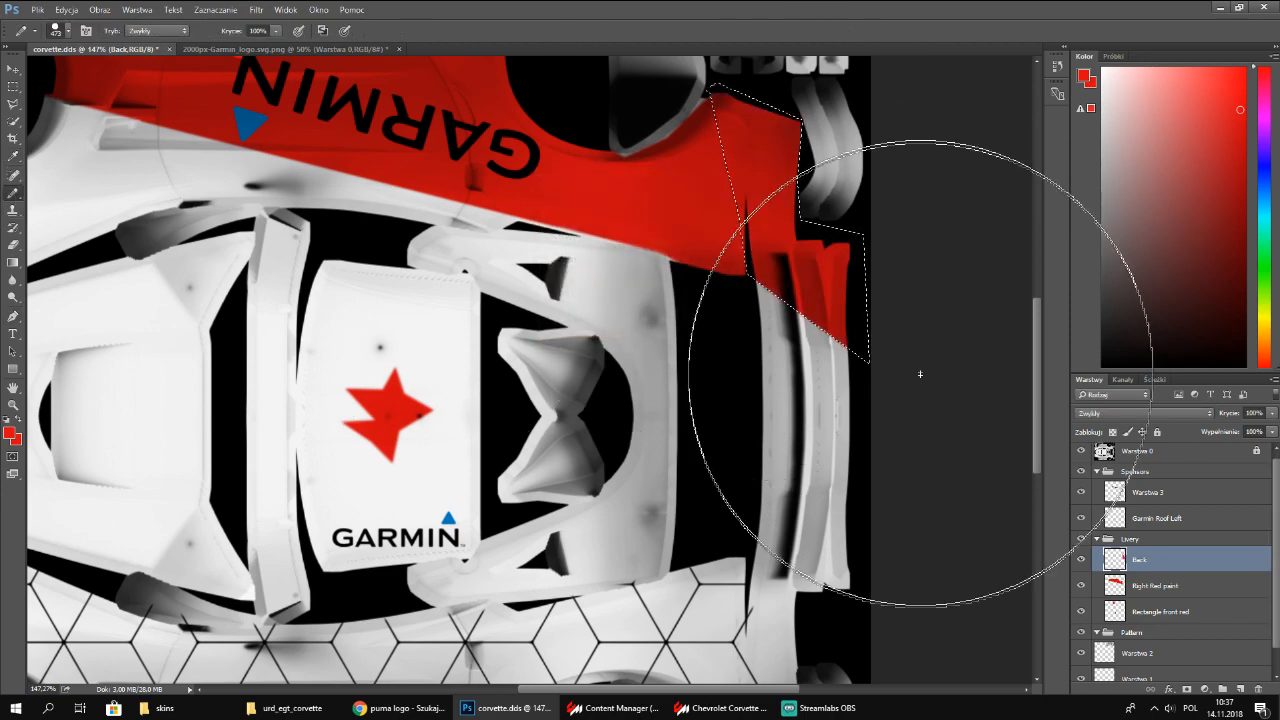
Rename the Back layer to Back top
{"action": "scroll", "coordinate": [644, 455], "scroll_direction": "down", "scroll_amount": 2}
{"action": "left_click_drag", "start_coordinate": [1034, 347], "coordinate": [1040, 252]}
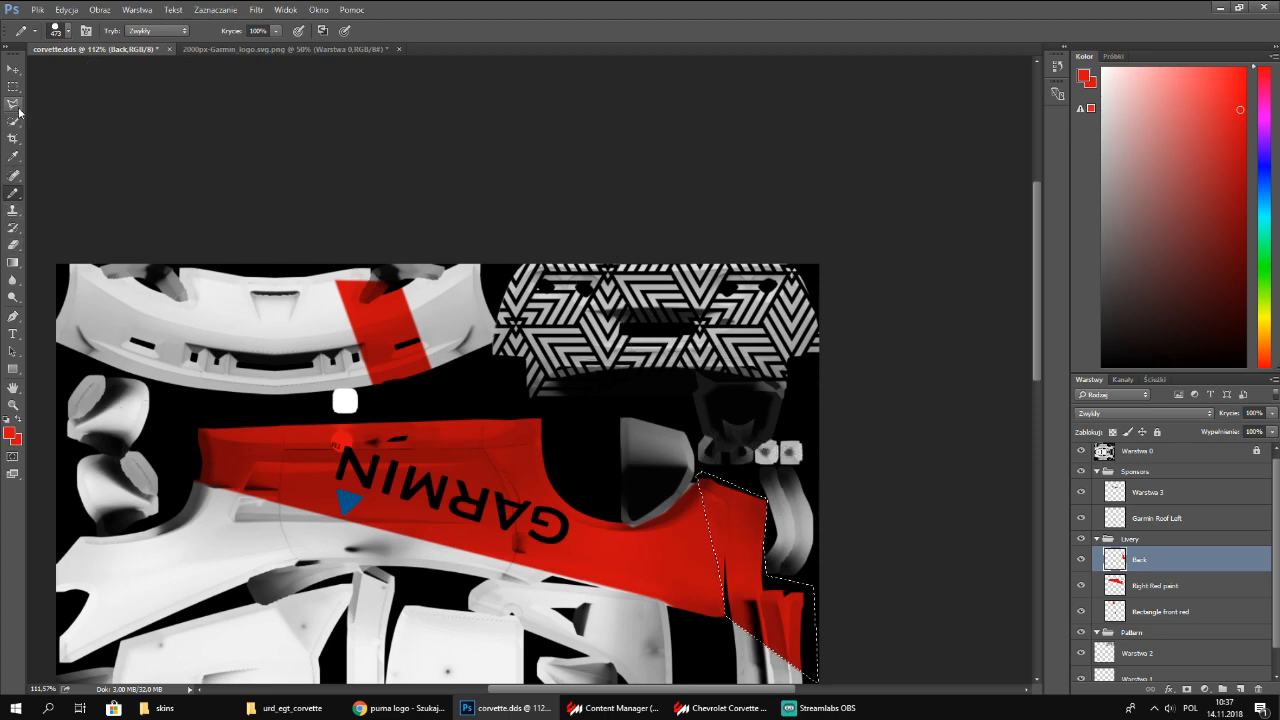
{"action": "double_click", "coordinate": [1149, 561]}
{"action": "type", "text": "top"}
{"action": "key", "text": "Return"}
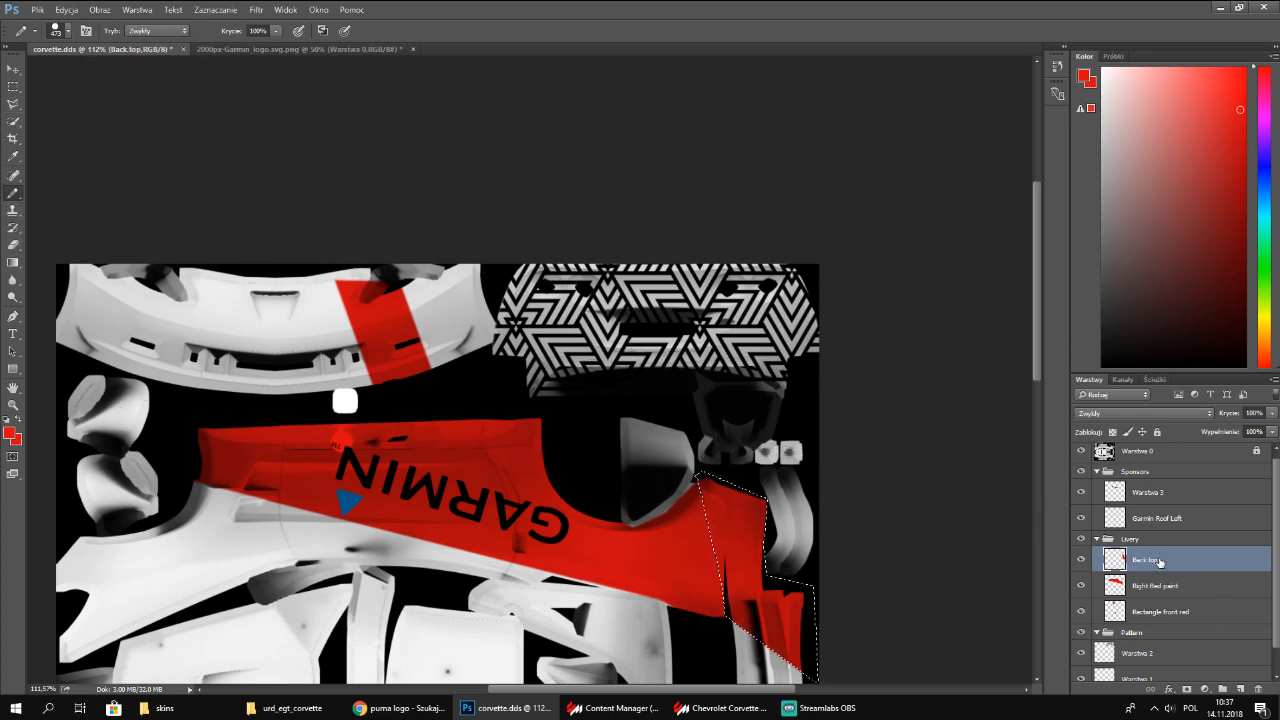
Add a new layer above Back top in the Livery group and name it back back red
{"action": "left_click", "coordinate": [1240, 689]}
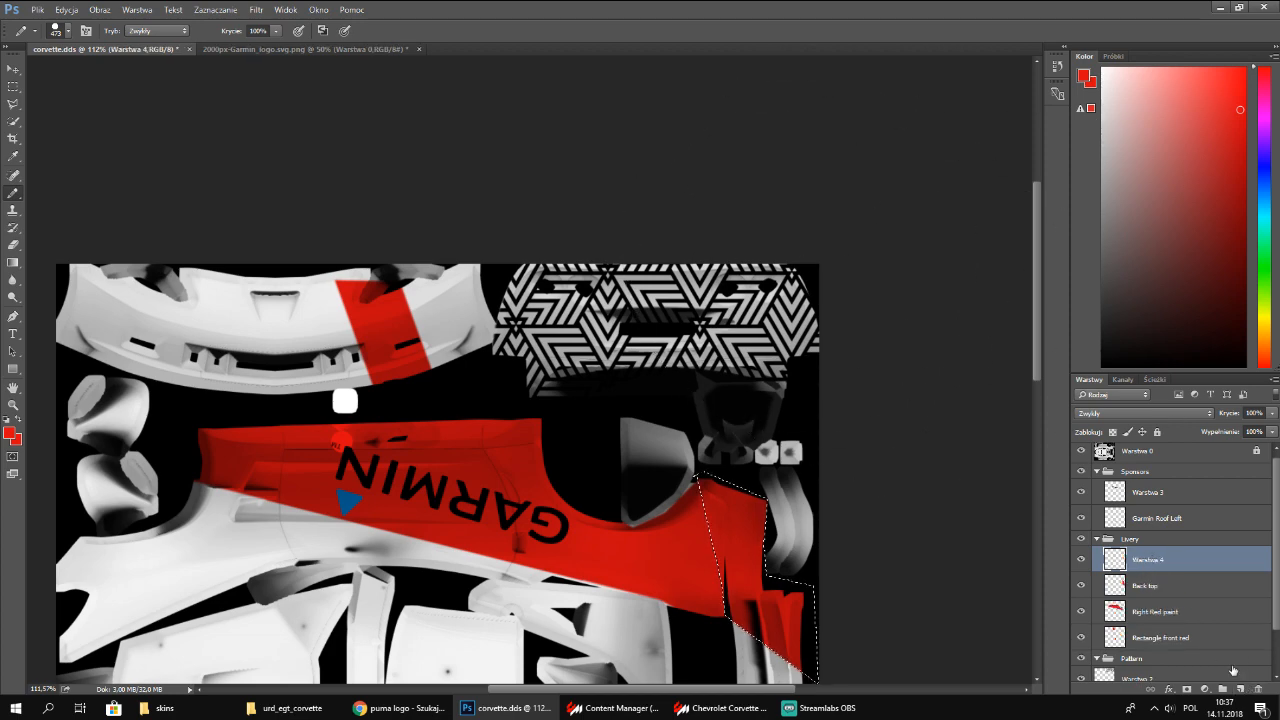
{"action": "double_click", "coordinate": [1142, 568]}
{"action": "left_click", "coordinate": [917, 124]}
{"action": "double_click", "coordinate": [1146, 561]}
{"action": "type", "text": "back back red"}
{"action": "key", "text": "Return"}
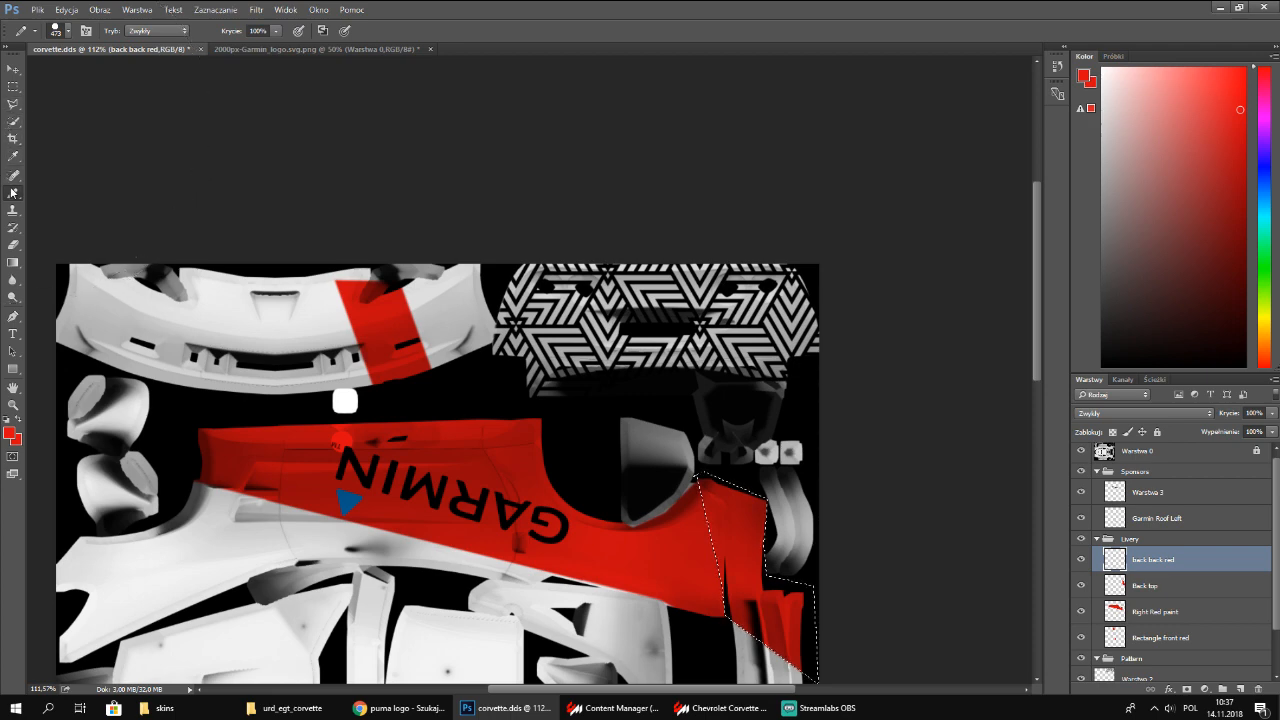
Draw a closed Pen path around the outer end of the patterned rear bumper, with a diagonal edge cutting across the pattern
{"action": "left_click", "coordinate": [15, 316]}
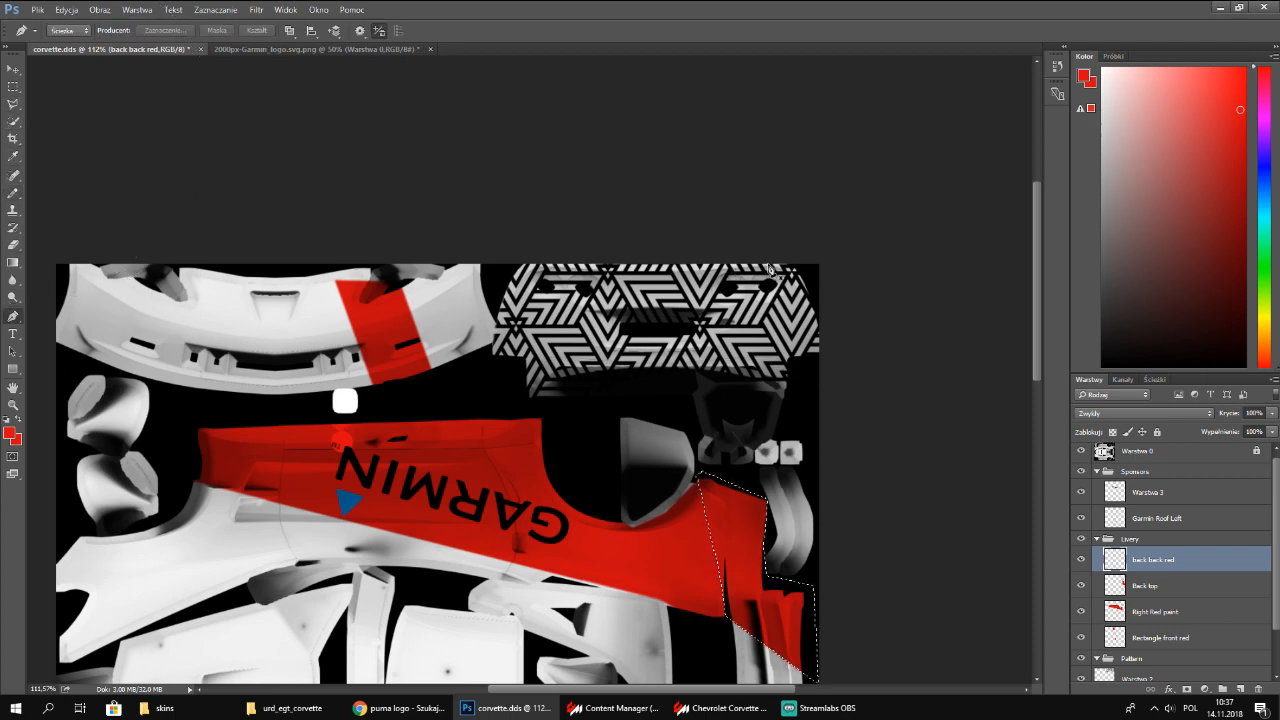
{"action": "scroll", "coordinate": [789, 400], "scroll_direction": "down", "scroll_amount": 2}
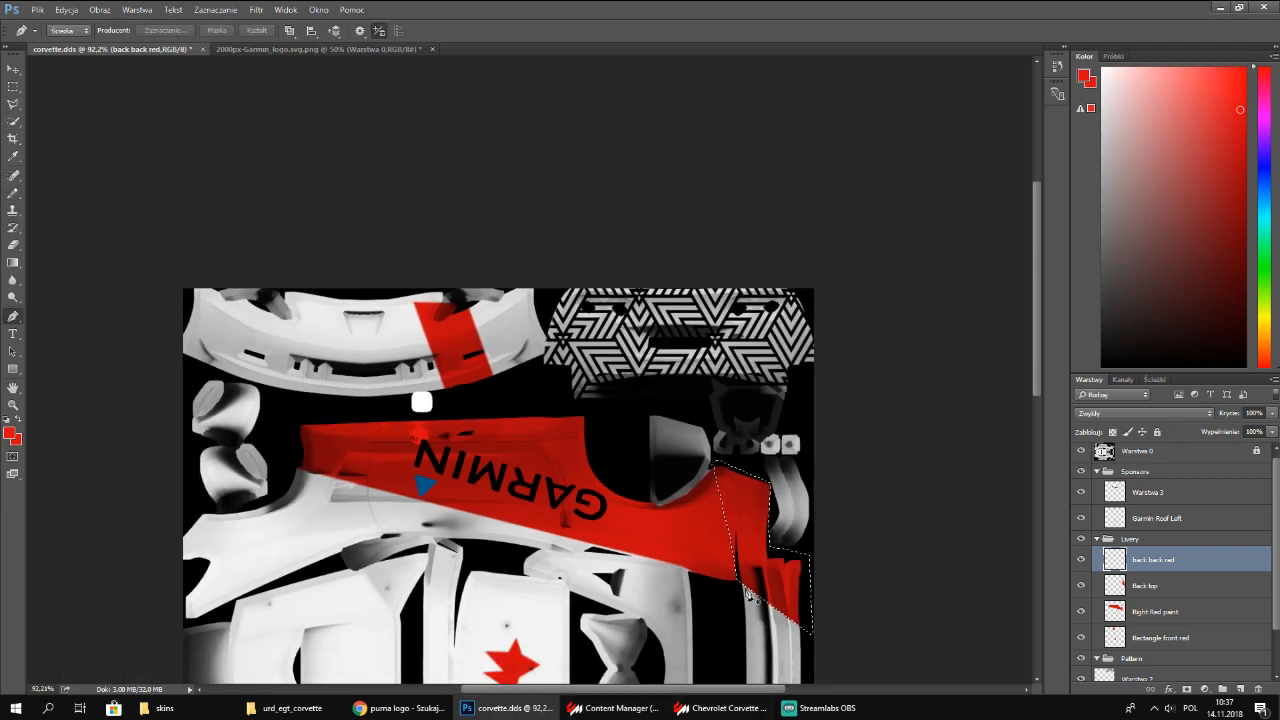
{"action": "left_click", "coordinate": [791, 289]}
{"action": "left_click", "coordinate": [682, 386]}
{"action": "left_click", "coordinate": [719, 379]}
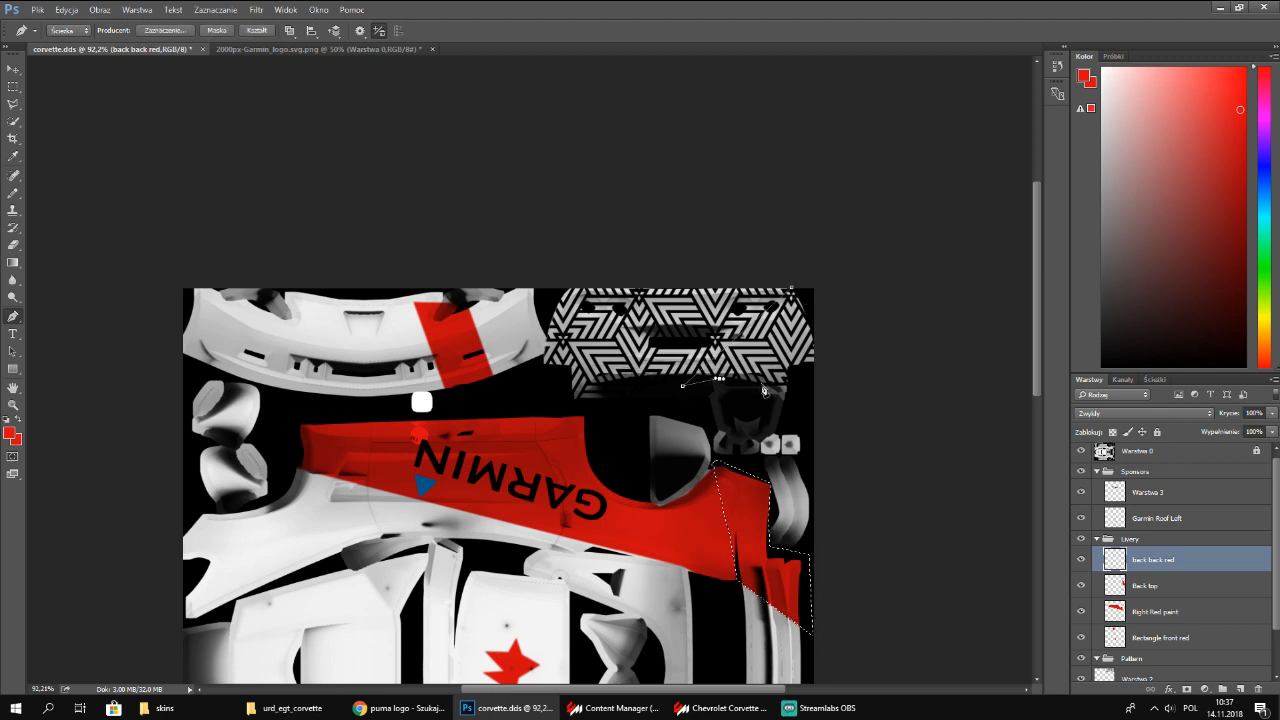
{"action": "left_click", "coordinate": [773, 386]}
{"action": "left_click", "coordinate": [800, 382]}
{"action": "left_click", "coordinate": [836, 368]}
{"action": "left_click", "coordinate": [836, 311]}
{"action": "left_click", "coordinate": [791, 289]}
Convert the rear bumper path to a selection and paint it solid red on the back back red layer
{"action": "right_click", "coordinate": [804, 314]}
{"action": "left_click", "coordinate": [862, 375]}
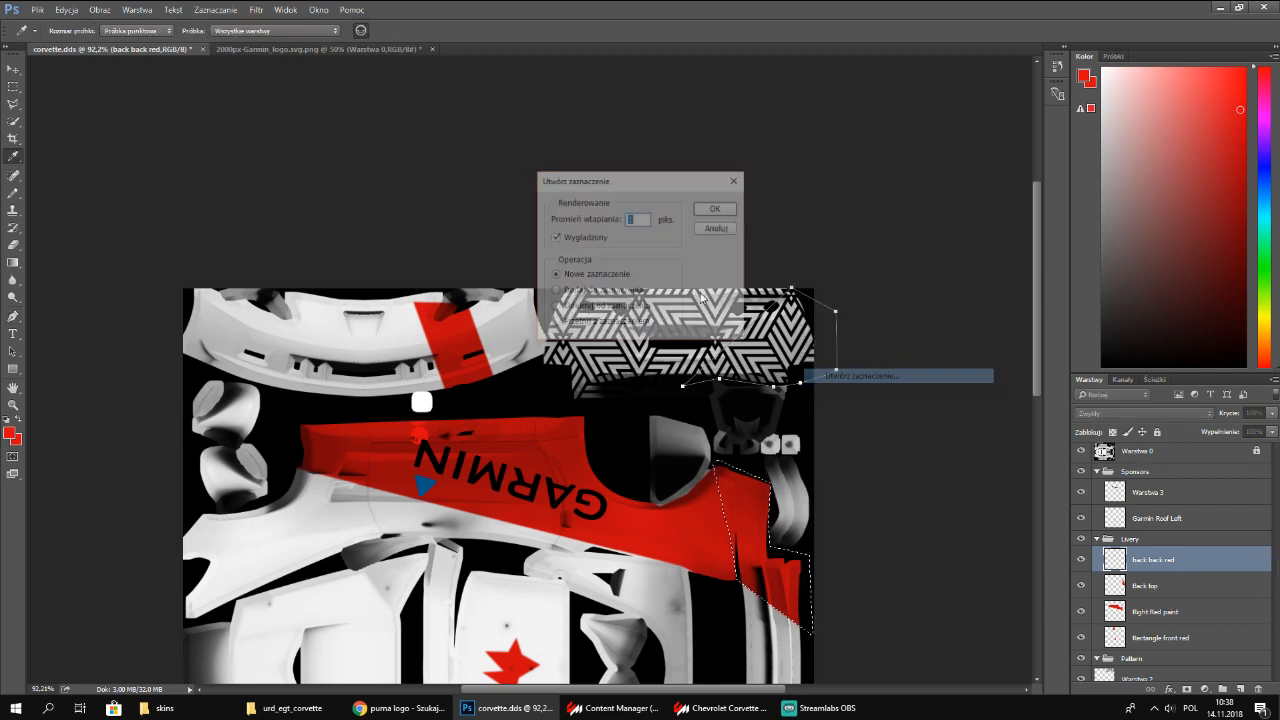
{"action": "left_click", "coordinate": [716, 212]}
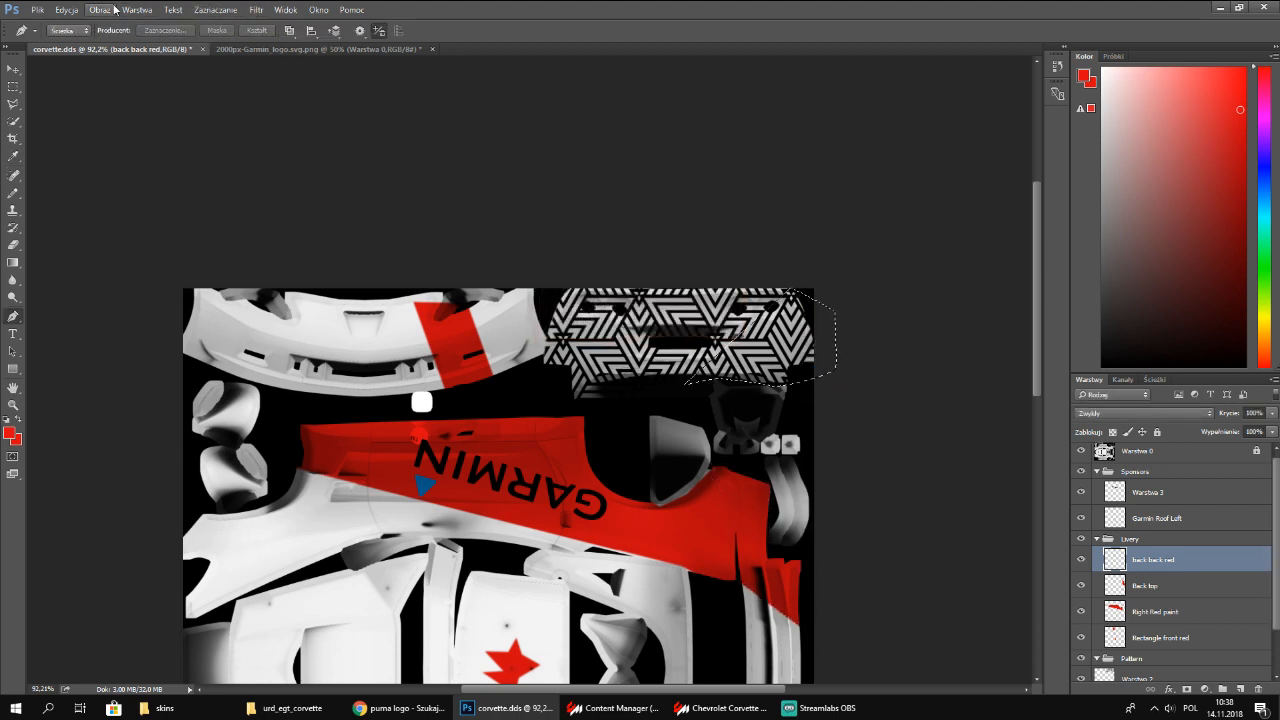
{"action": "left_click", "coordinate": [12, 195]}
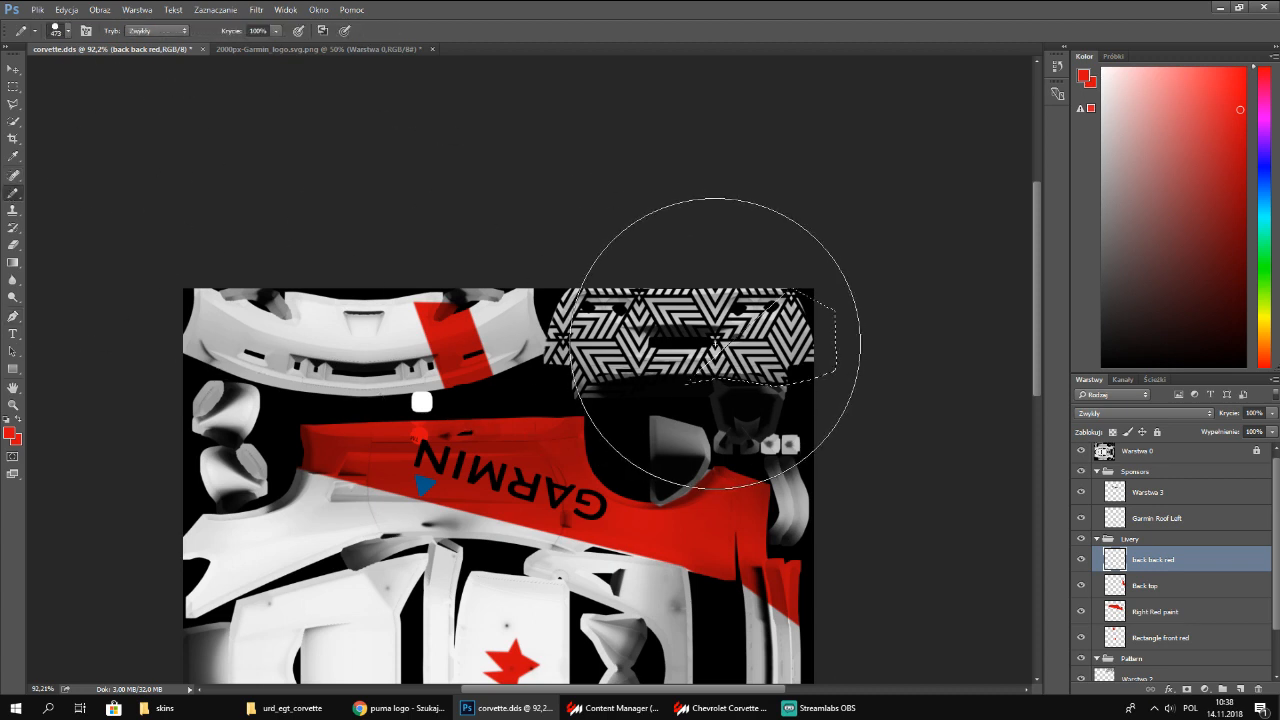
{"action": "left_click_drag", "start_coordinate": [785, 340], "coordinate": [696, 378]}
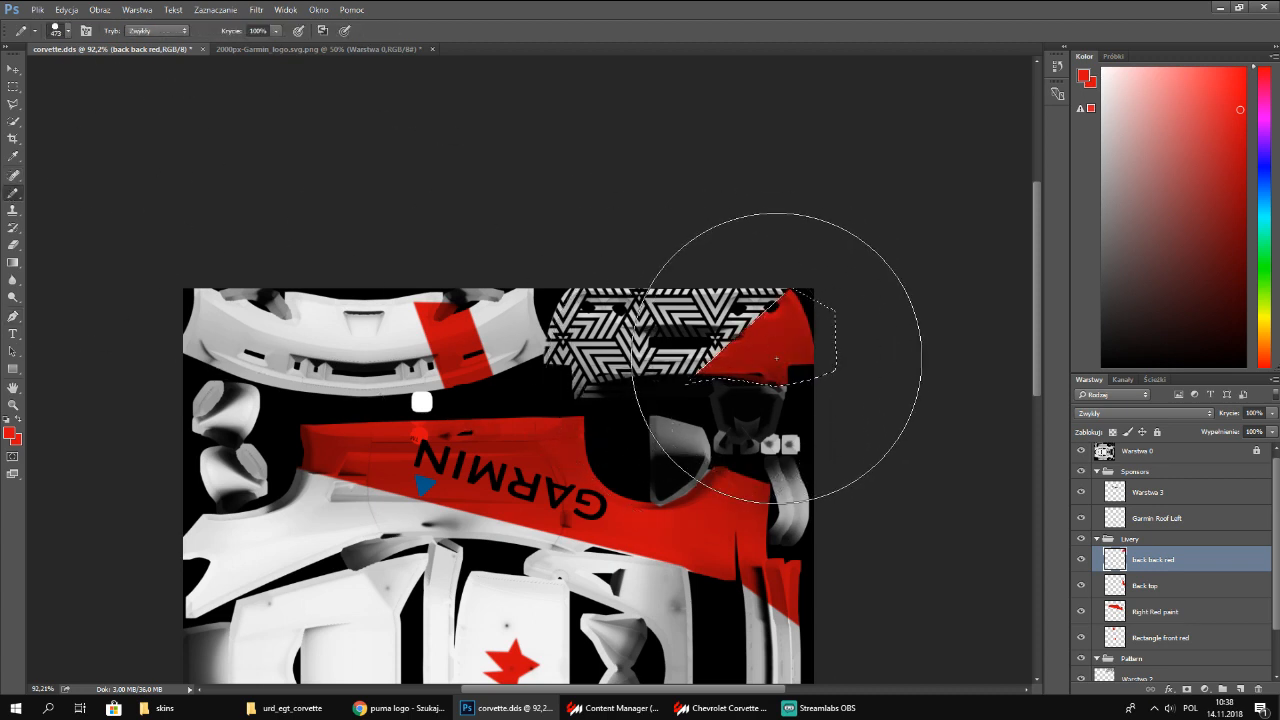
{"action": "key", "text": "ctrl+z"}
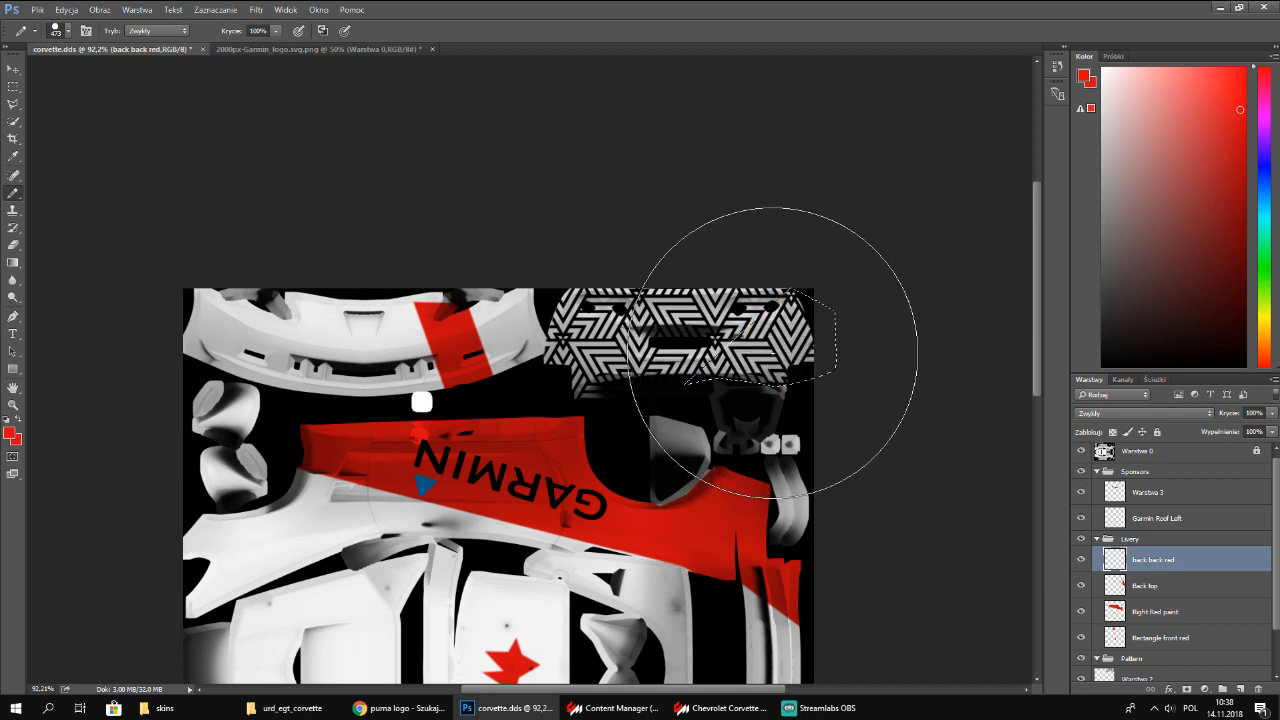
{"action": "left_click", "coordinate": [772, 352]}
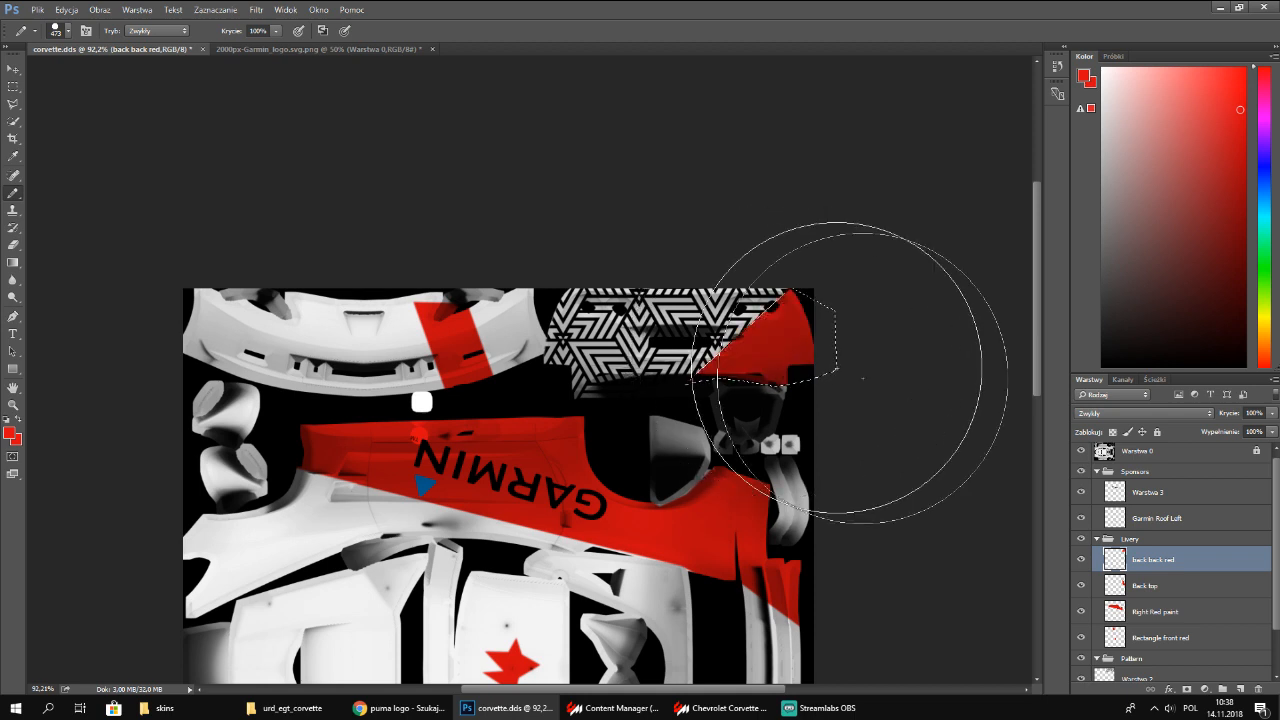
Put layers Warstwa 2 and Warstwa 1 into the Pattern group and move that group above Livery, at the bottom of Sponsors
{"action": "scroll", "coordinate": [1178, 570], "scroll_direction": "down", "scroll_amount": 1}
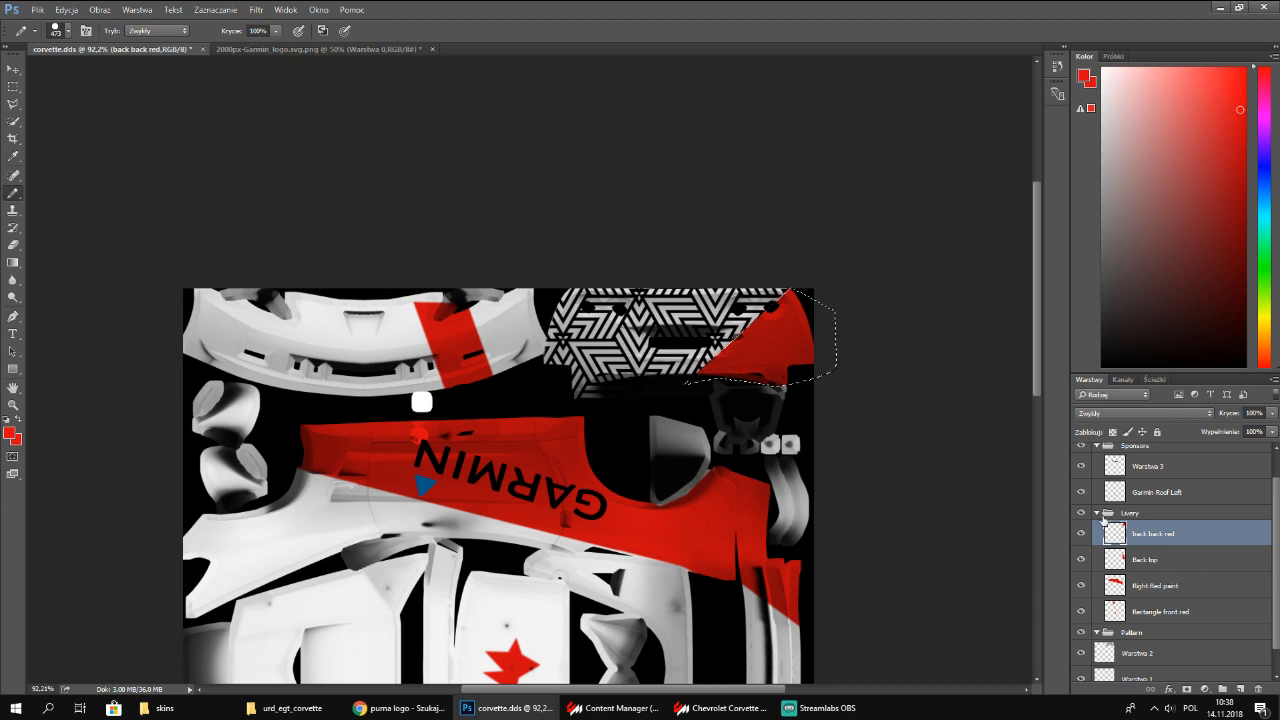
{"action": "left_click", "coordinate": [1097, 513]}
{"action": "left_click", "coordinate": [1160, 560]}
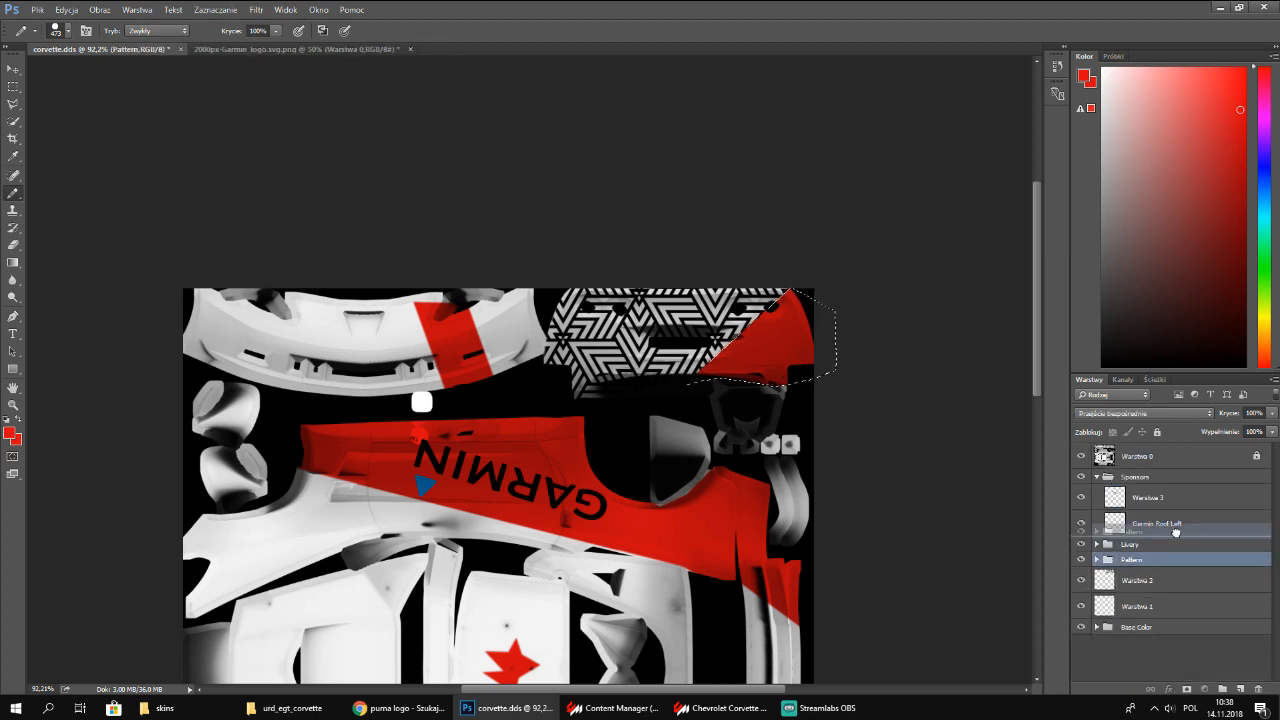
{"action": "left_click_drag", "start_coordinate": [1155, 591], "coordinate": [1170, 538]}
{"action": "left_click", "coordinate": [1096, 560]}
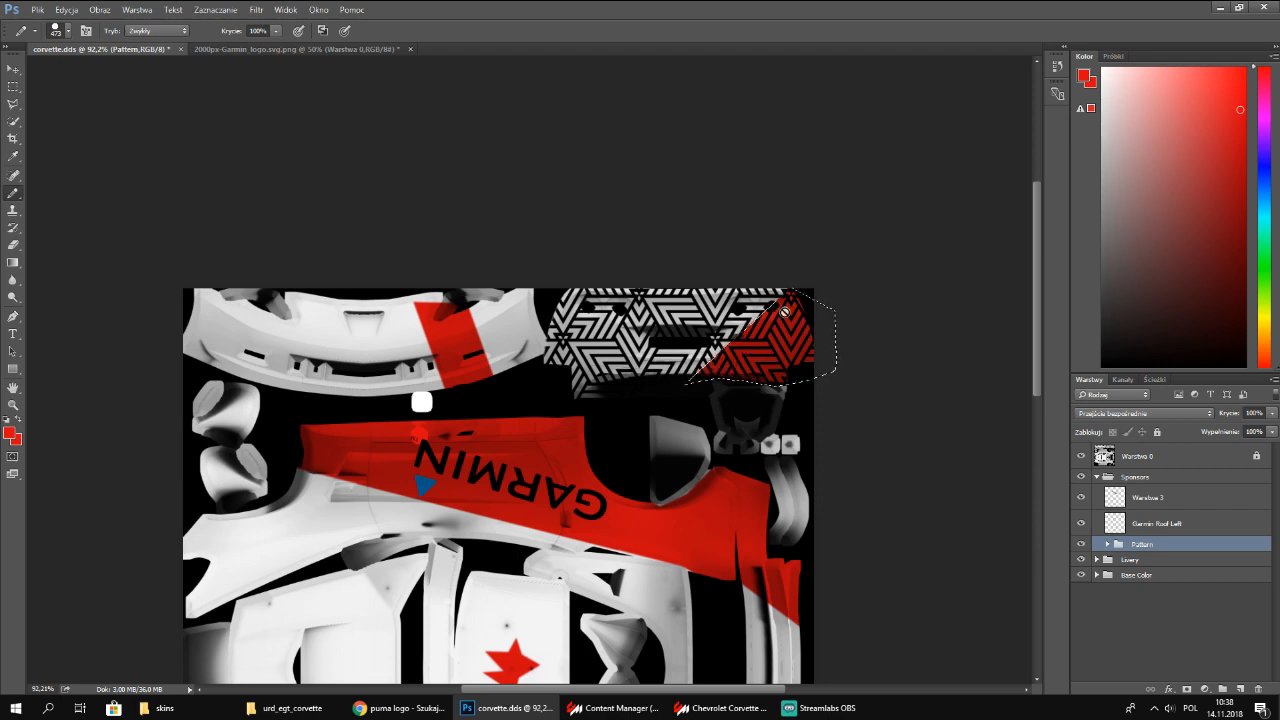
Start saving a copy of the texture and browse to the urd_egt_corvette car's skins\Vett folder
{"action": "left_click", "coordinate": [38, 10]}
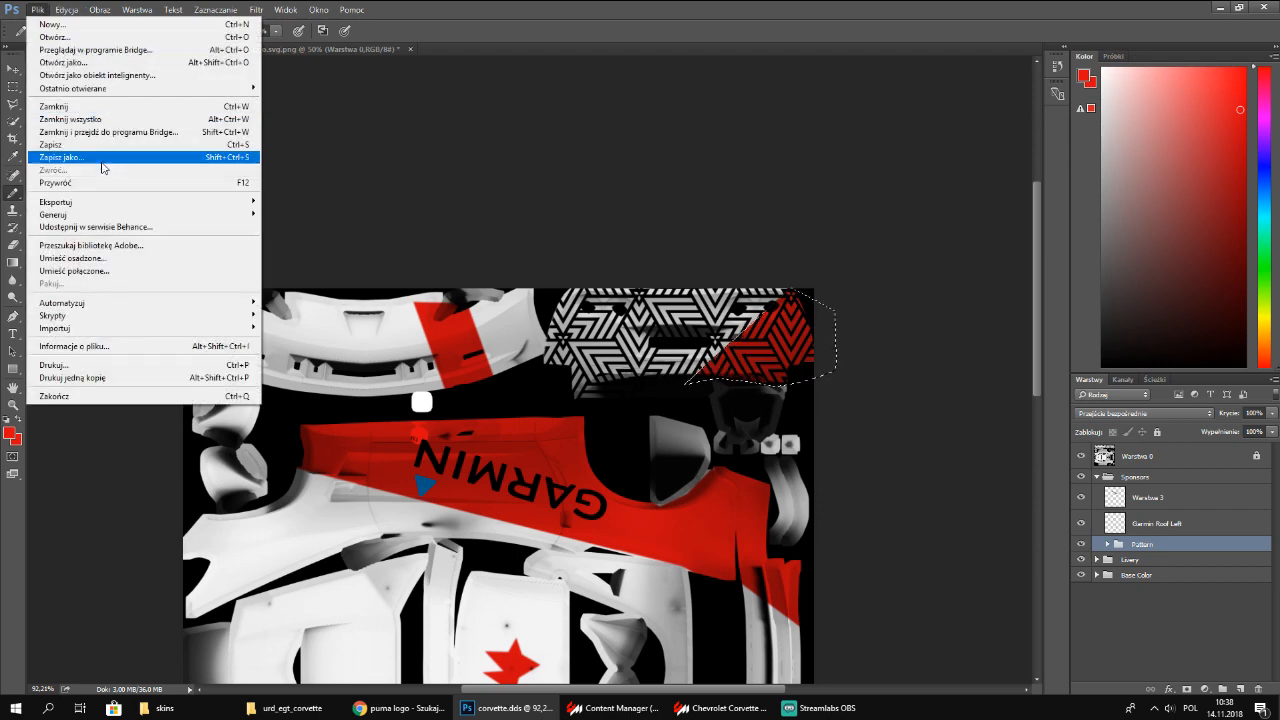
{"action": "left_click", "coordinate": [104, 156]}
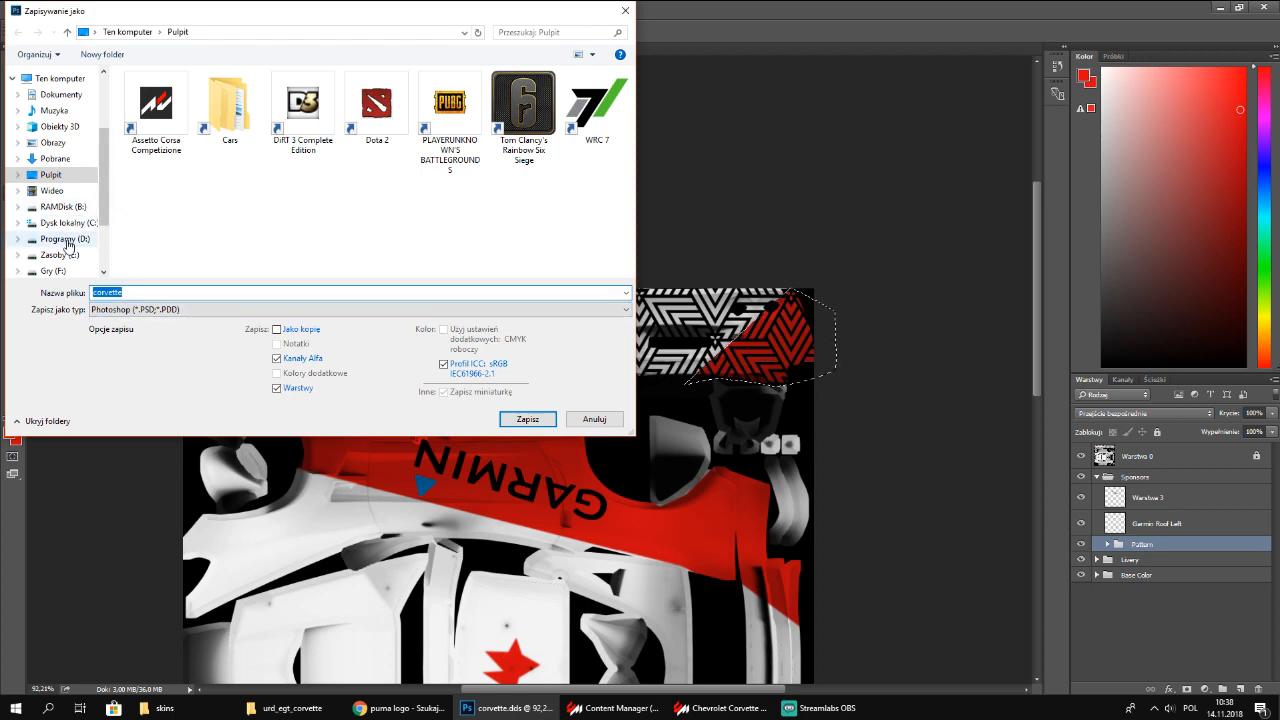
{"action": "double_click", "coordinate": [240, 115]}
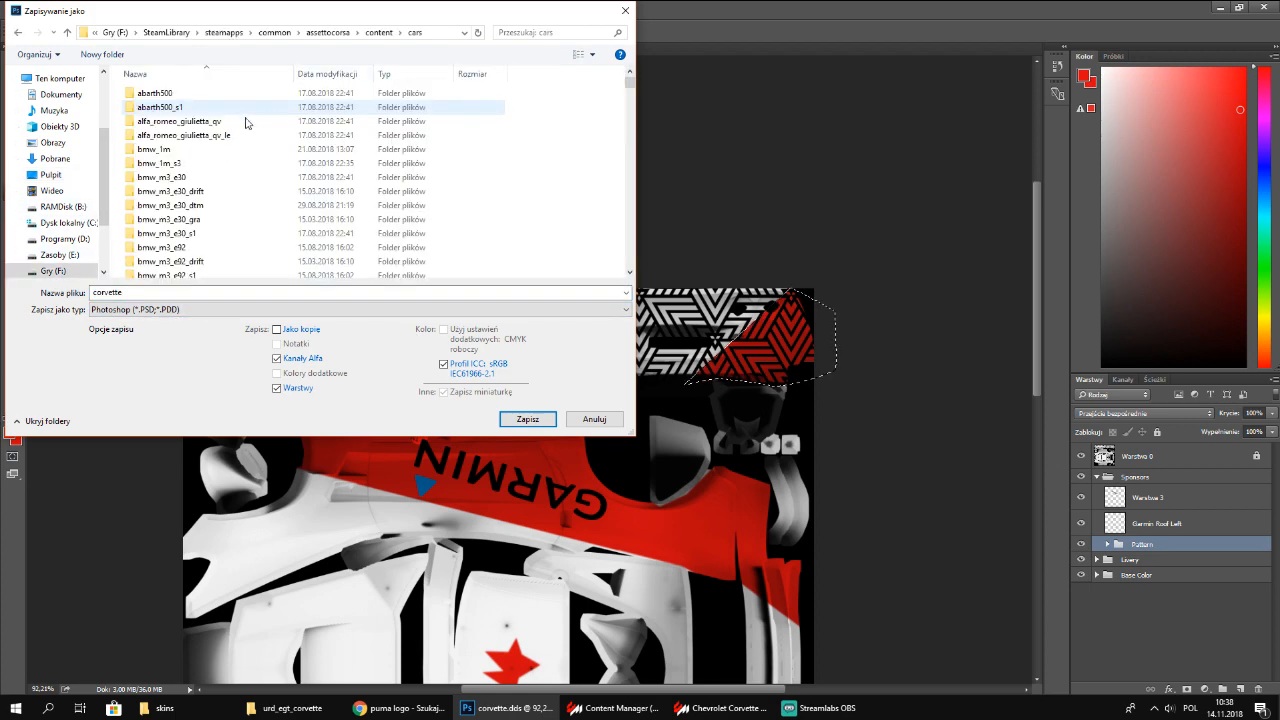
{"action": "scroll", "coordinate": [628, 235], "scroll_direction": "down", "scroll_amount": 10}
{"action": "scroll", "coordinate": [628, 235], "scroll_direction": "down", "scroll_amount": 10}
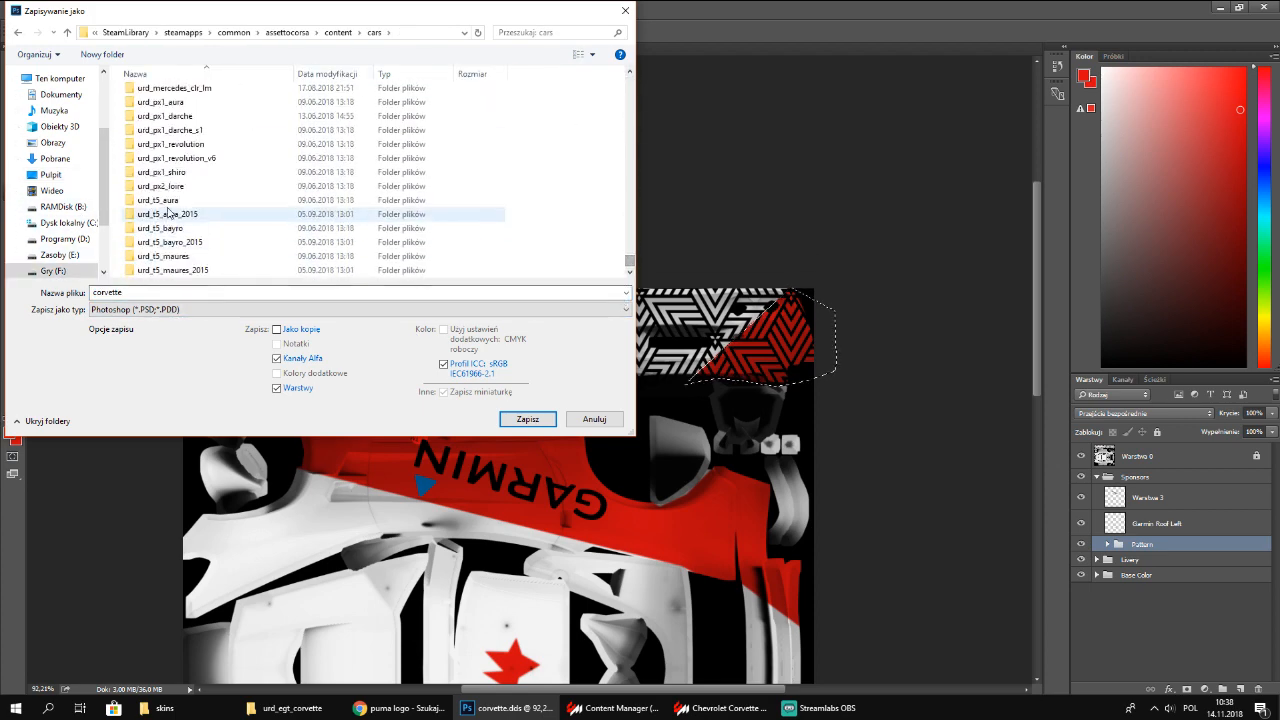
{"action": "scroll", "coordinate": [209, 125], "scroll_direction": "up", "scroll_amount": 4}
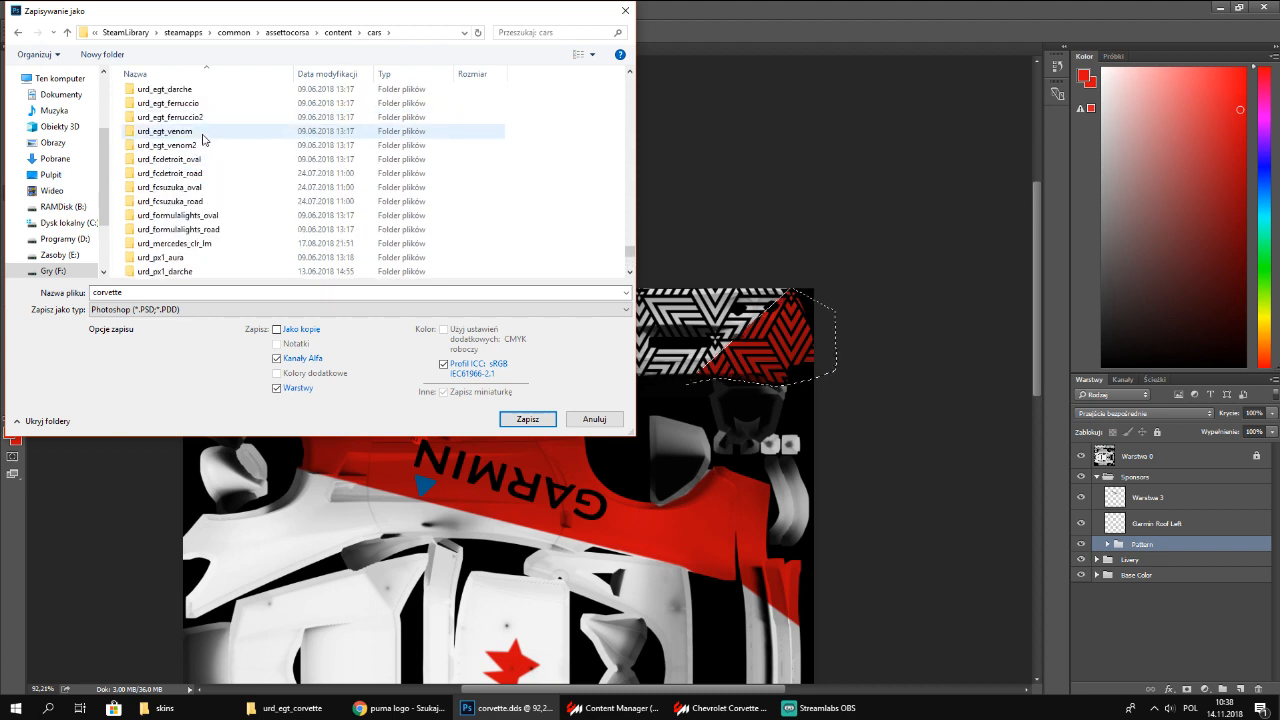
{"action": "double_click", "coordinate": [201, 117]}
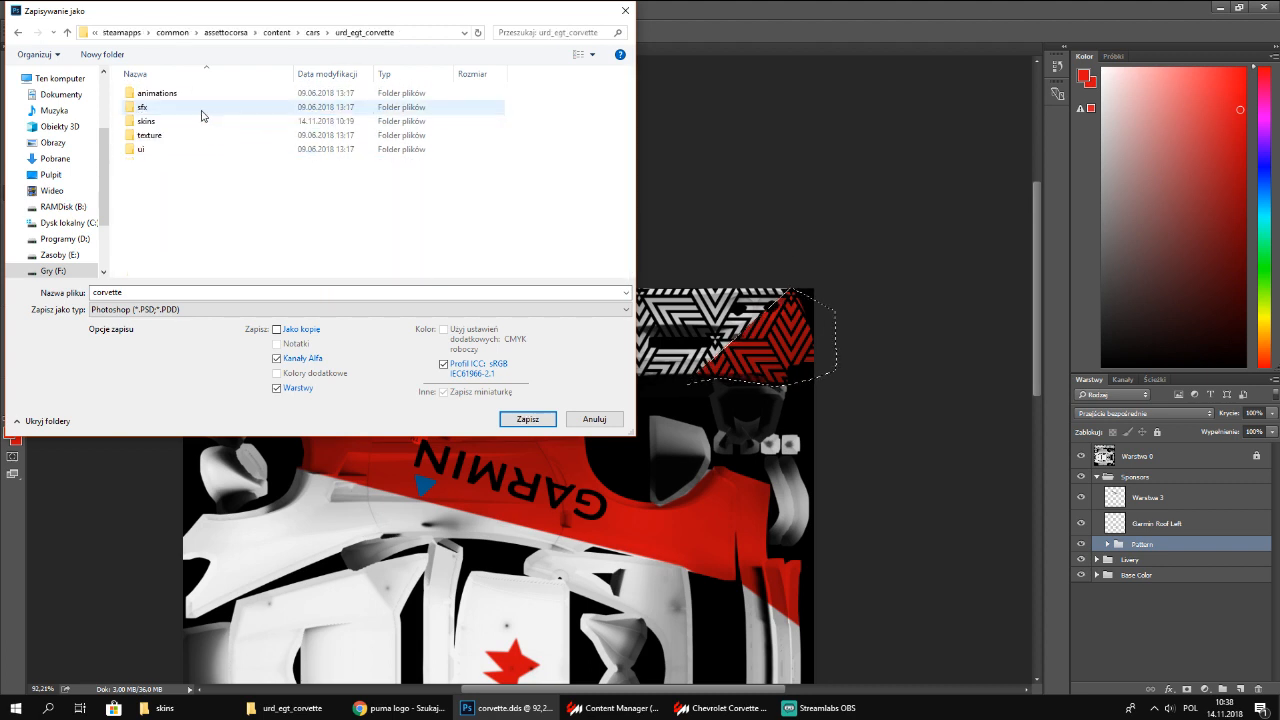
{"action": "double_click", "coordinate": [161, 121]}
{"action": "double_click", "coordinate": [163, 134]}
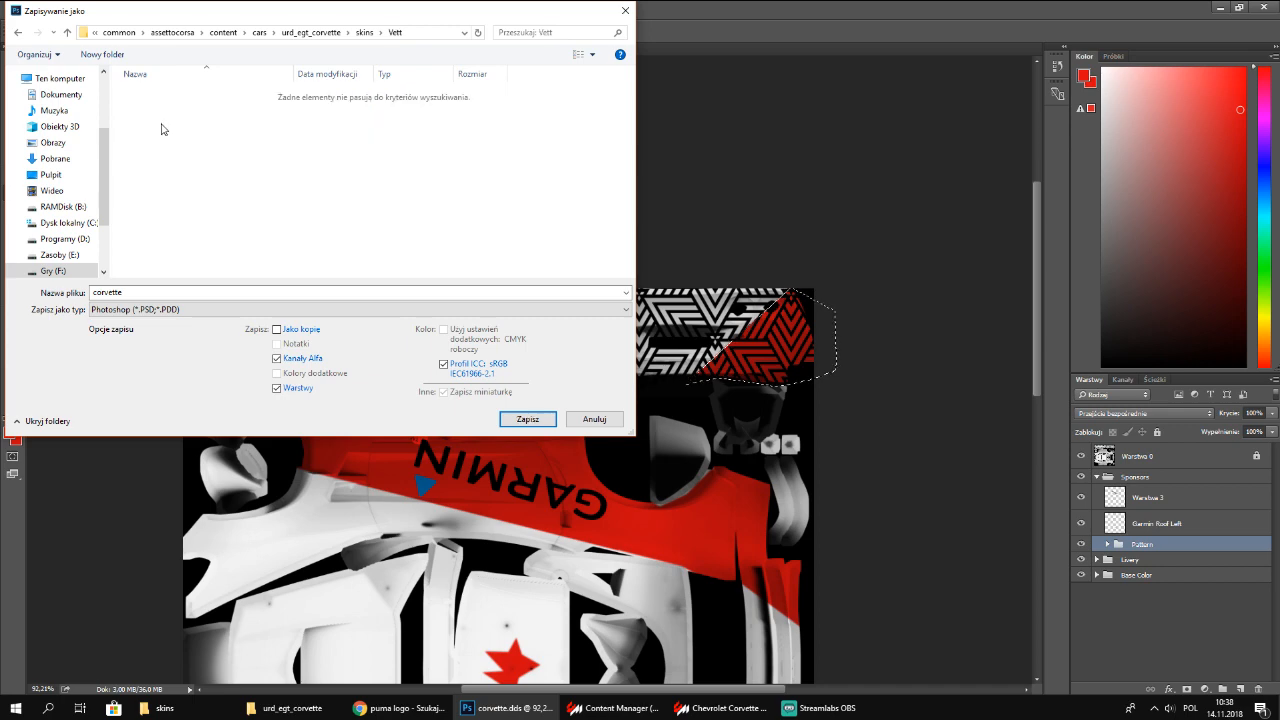
Save the texture in D3D/DDS format over the existing C6R_ZR1_BODY file, accepting the replacement and the DDS export options
{"action": "left_click", "coordinate": [300, 309]}
{"action": "left_click", "coordinate": [220, 360]}
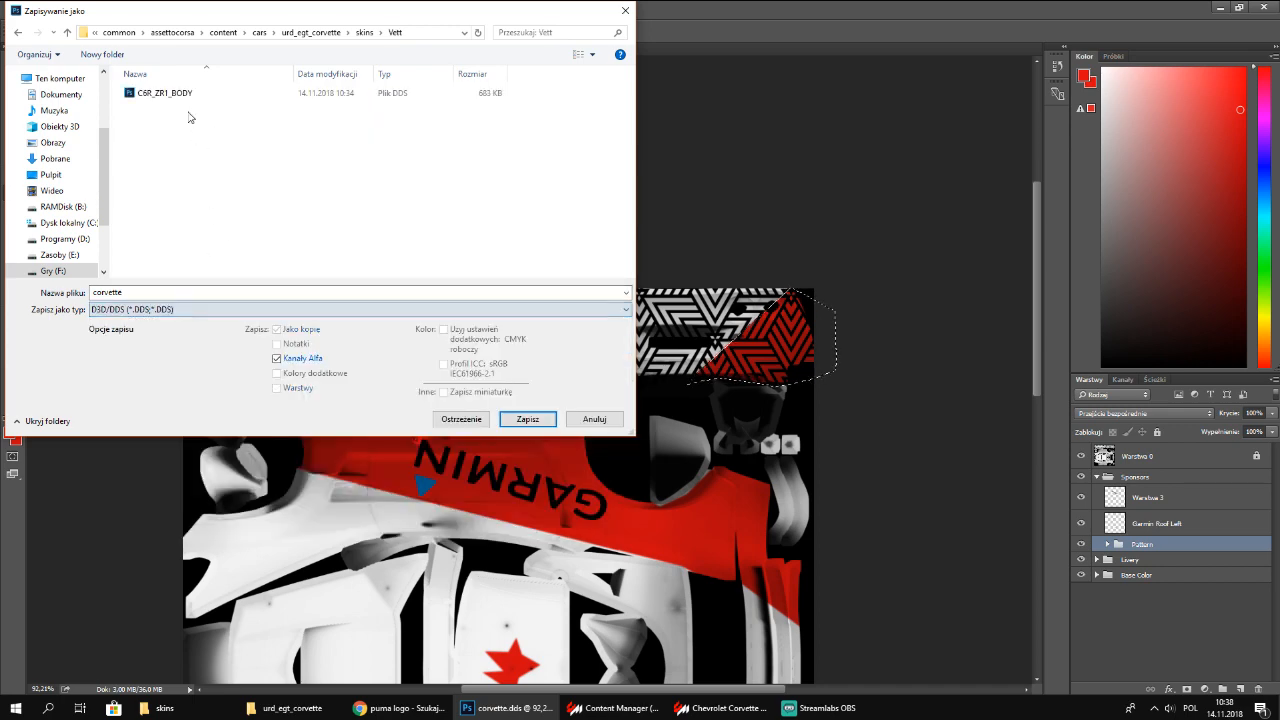
{"action": "left_click", "coordinate": [170, 93]}
{"action": "left_click", "coordinate": [537, 416]}
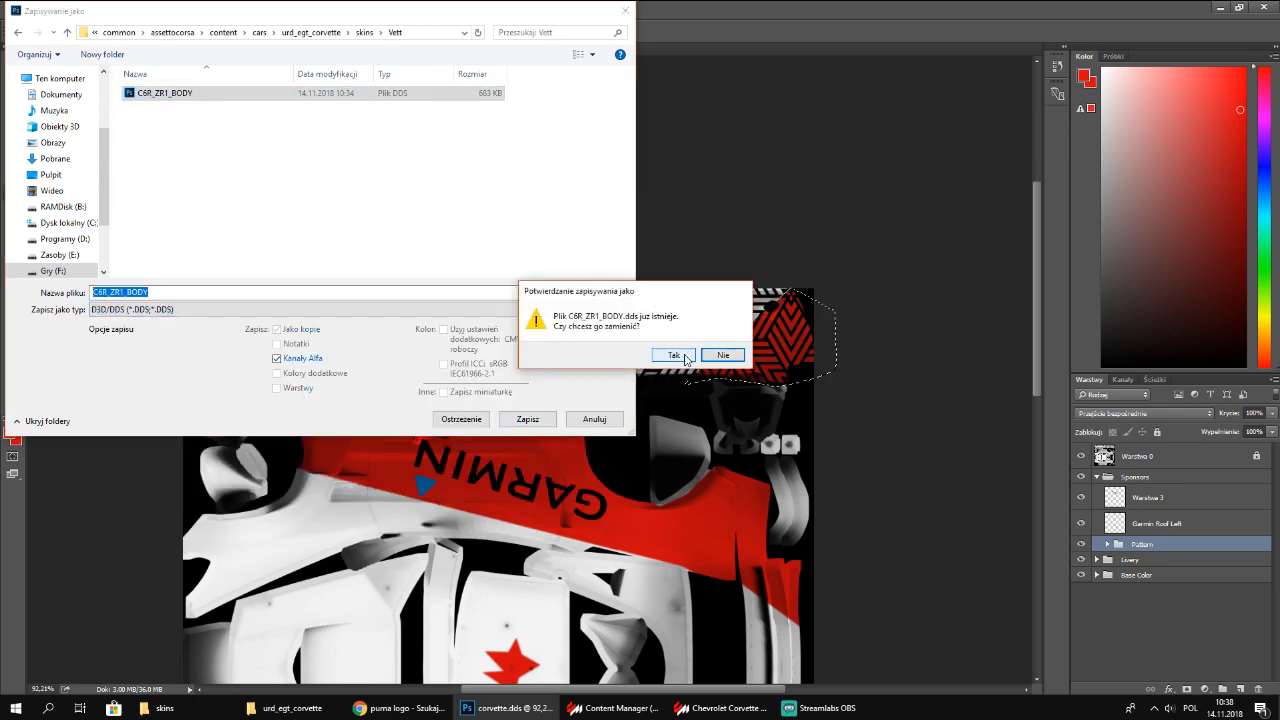
{"action": "left_click", "coordinate": [664, 360]}
{"action": "left_click", "coordinate": [707, 181]}
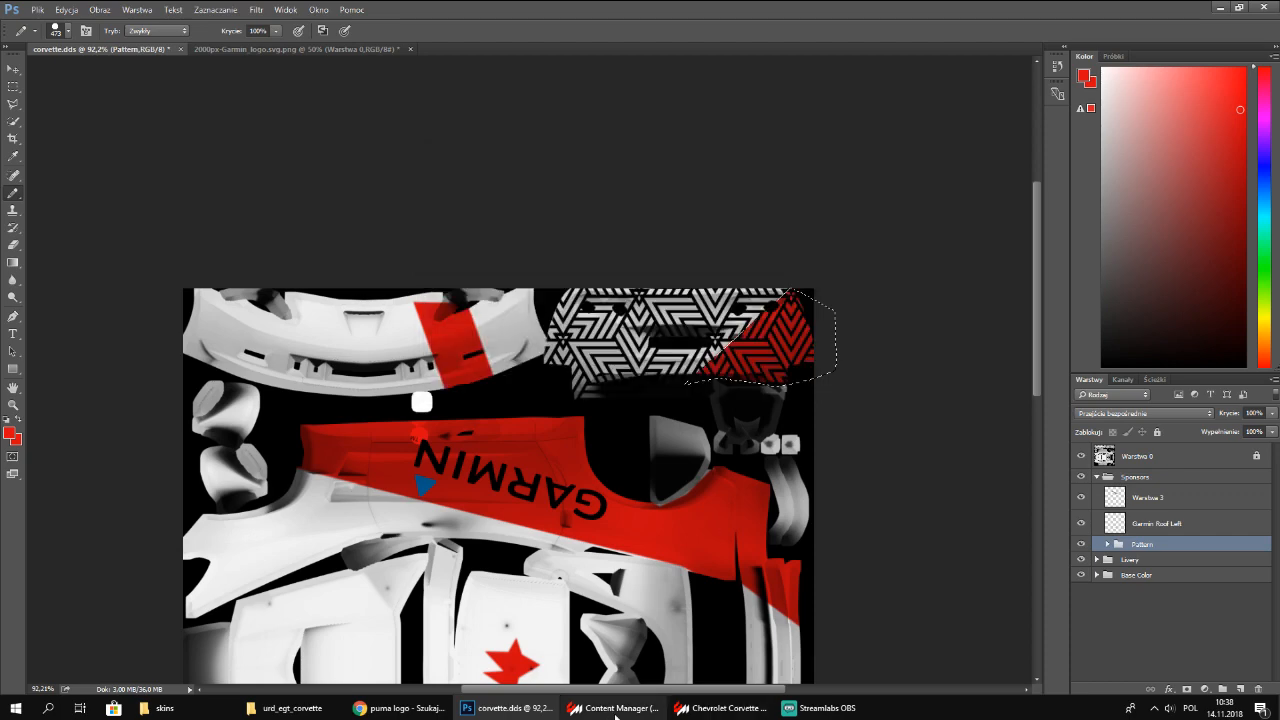
Switch to the Corvette showroom preview and inspect the red paint on the rear corner, patterned bumper and side panel
{"action": "left_click", "coordinate": [720, 708]}
{"action": "left_click_drag", "start_coordinate": [518, 462], "coordinate": [537, 501]}
{"action": "scroll", "coordinate": [573, 419], "scroll_direction": "down", "scroll_amount": 4}
{"action": "scroll", "coordinate": [565, 465], "scroll_direction": "up", "scroll_amount": 5}
{"action": "left_click_drag", "start_coordinate": [410, 594], "coordinate": [486, 440]}
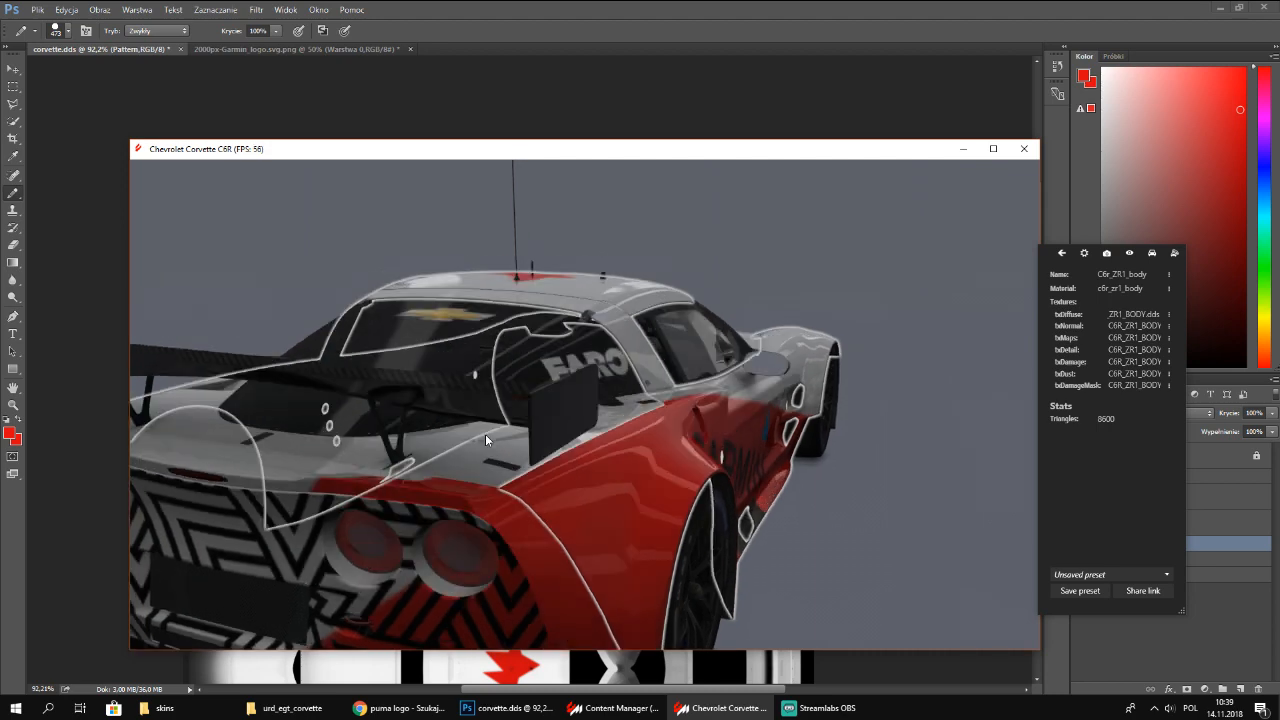
Inspect the patterned rear bumper and the red paint from directly behind and from the rear corner
{"action": "left_click_drag", "start_coordinate": [397, 506], "coordinate": [457, 494]}
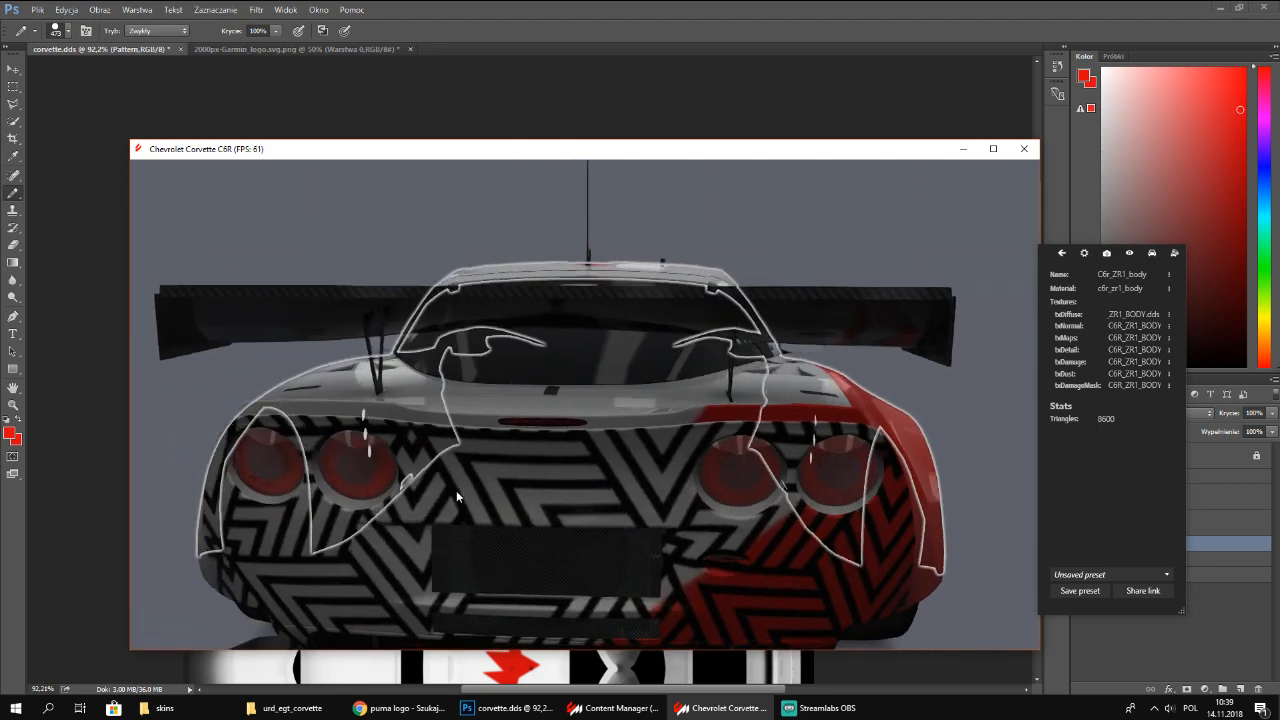
{"action": "scroll", "coordinate": [470, 493], "scroll_direction": "down", "scroll_amount": 5}
{"action": "left_click_drag", "start_coordinate": [682, 482], "coordinate": [585, 484]}
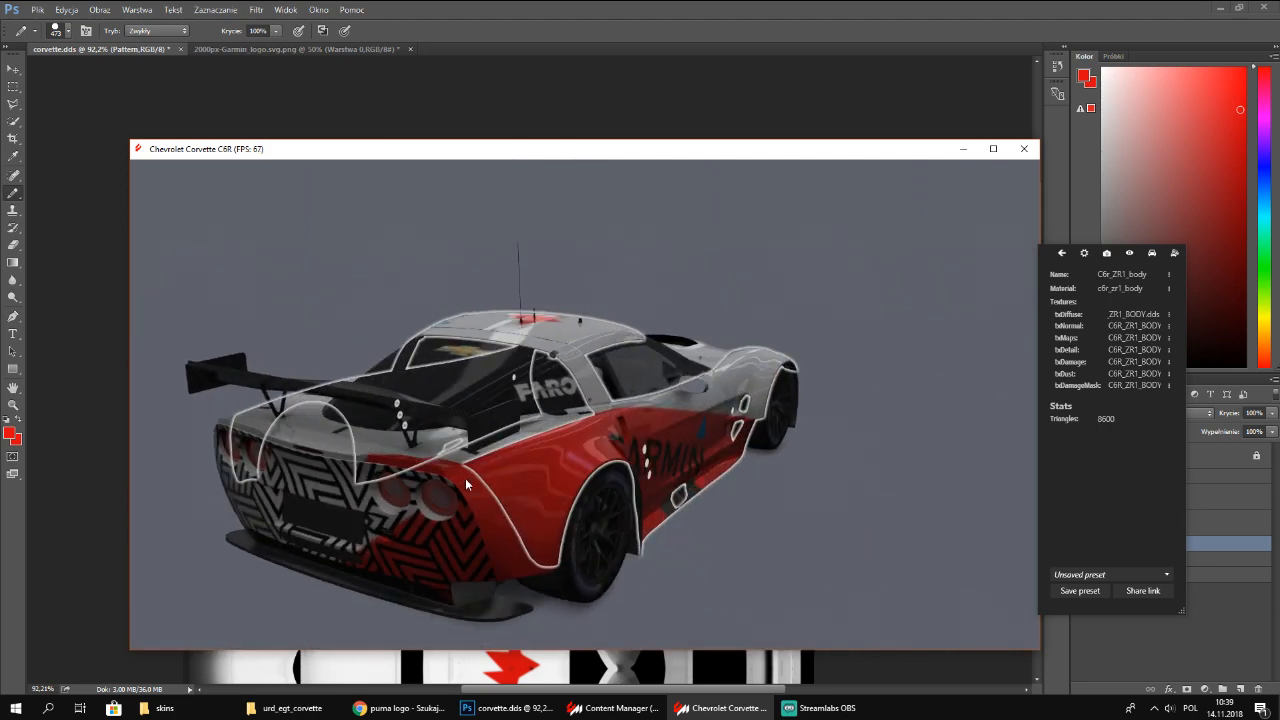
Switch back to Photoshop, collapse the Sponsors group and select the Back top layer in the Livery group
{"action": "left_click", "coordinate": [510, 708]}
{"action": "scroll", "coordinate": [775, 638], "scroll_direction": "up", "scroll_amount": 5}
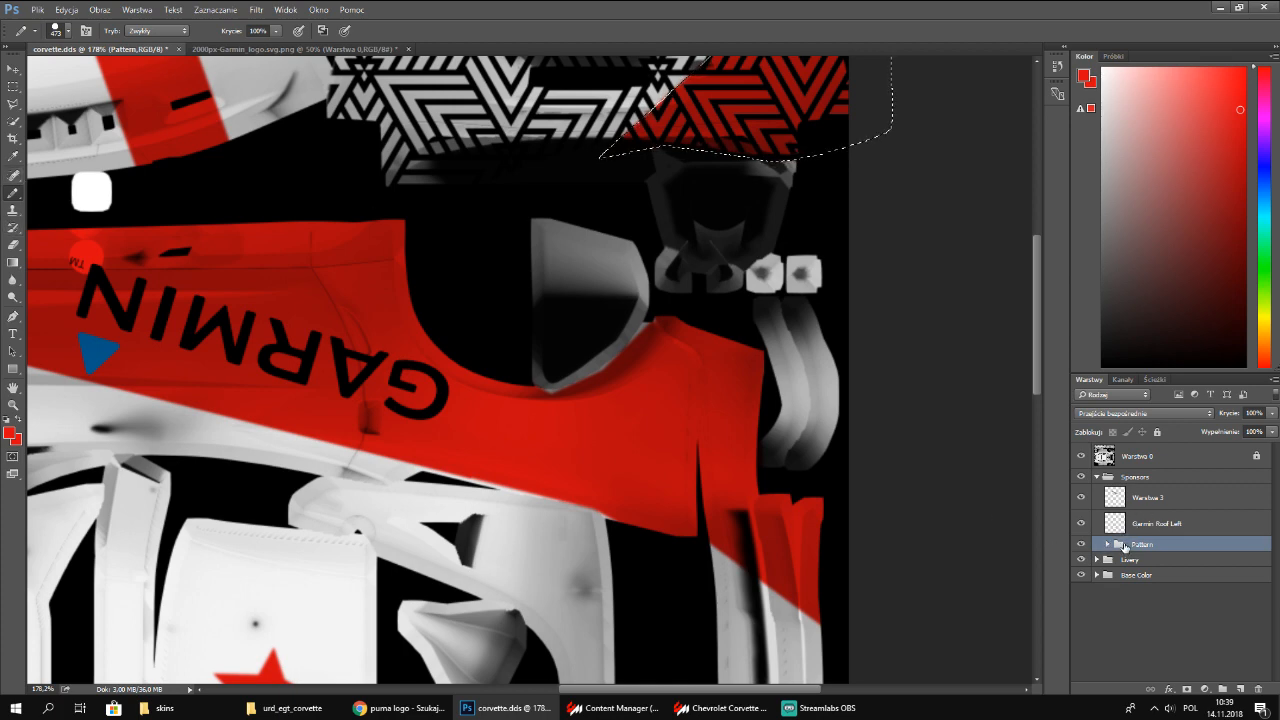
{"action": "left_click", "coordinate": [1097, 477]}
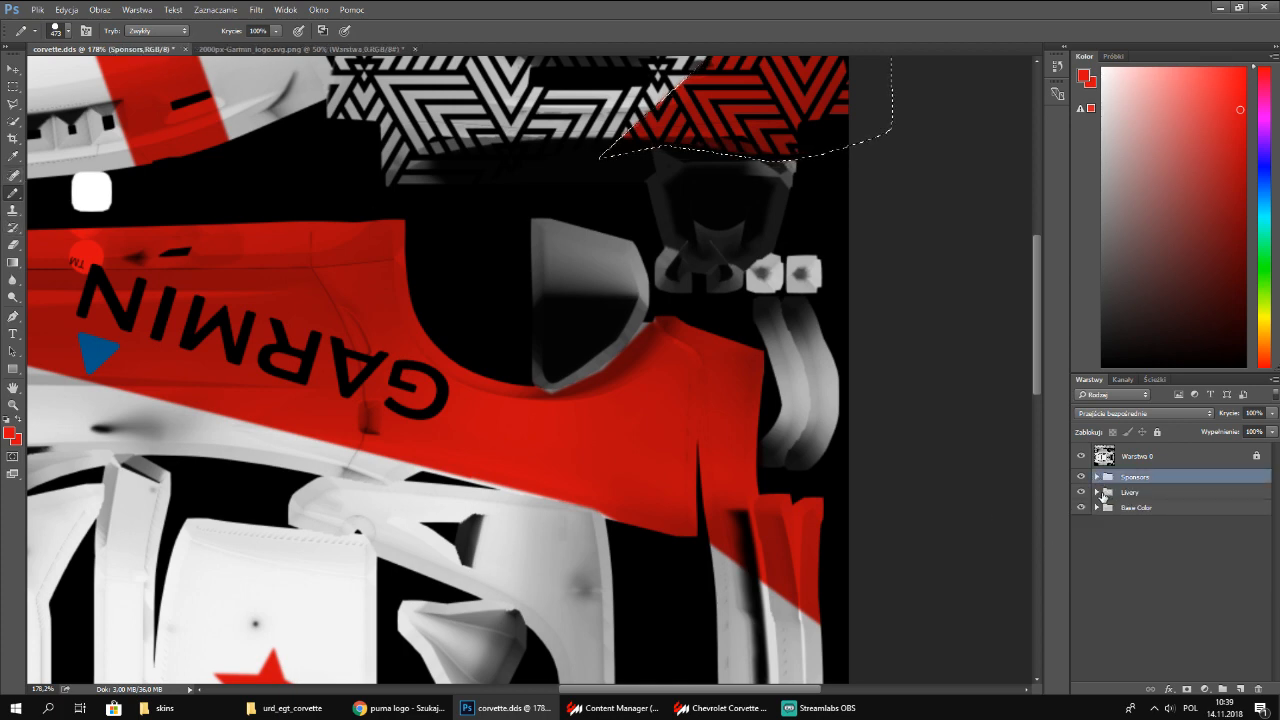
{"action": "left_click", "coordinate": [1097, 492]}
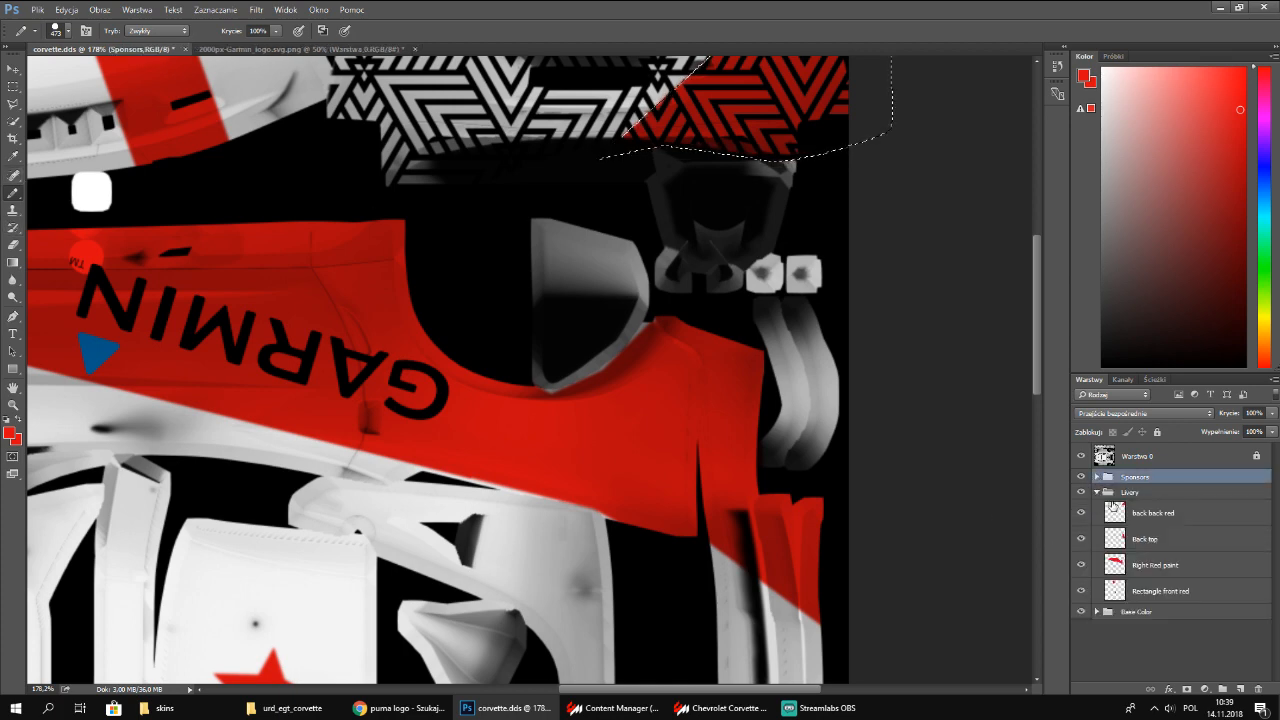
{"action": "left_click", "coordinate": [1178, 540]}
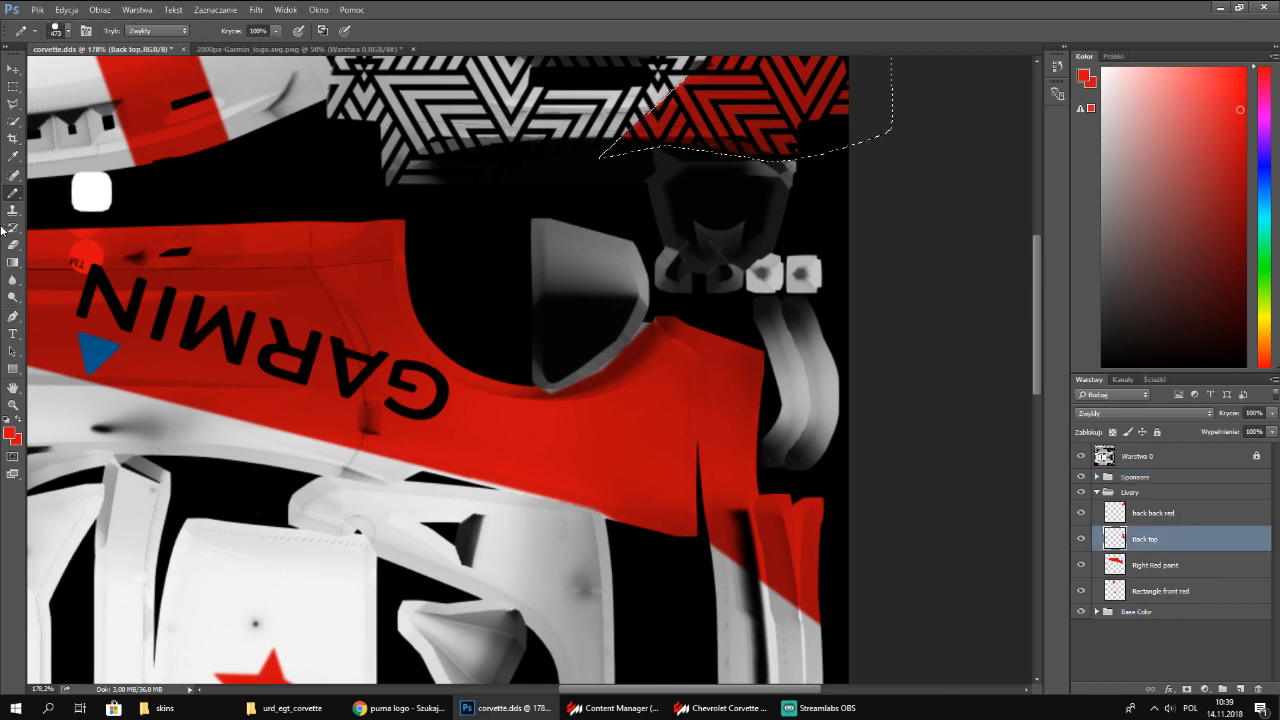
Select the whole canvas and erase the red from the narrow strips below the rear fender on the Back top layer
{"action": "left_click", "coordinate": [215, 9]}
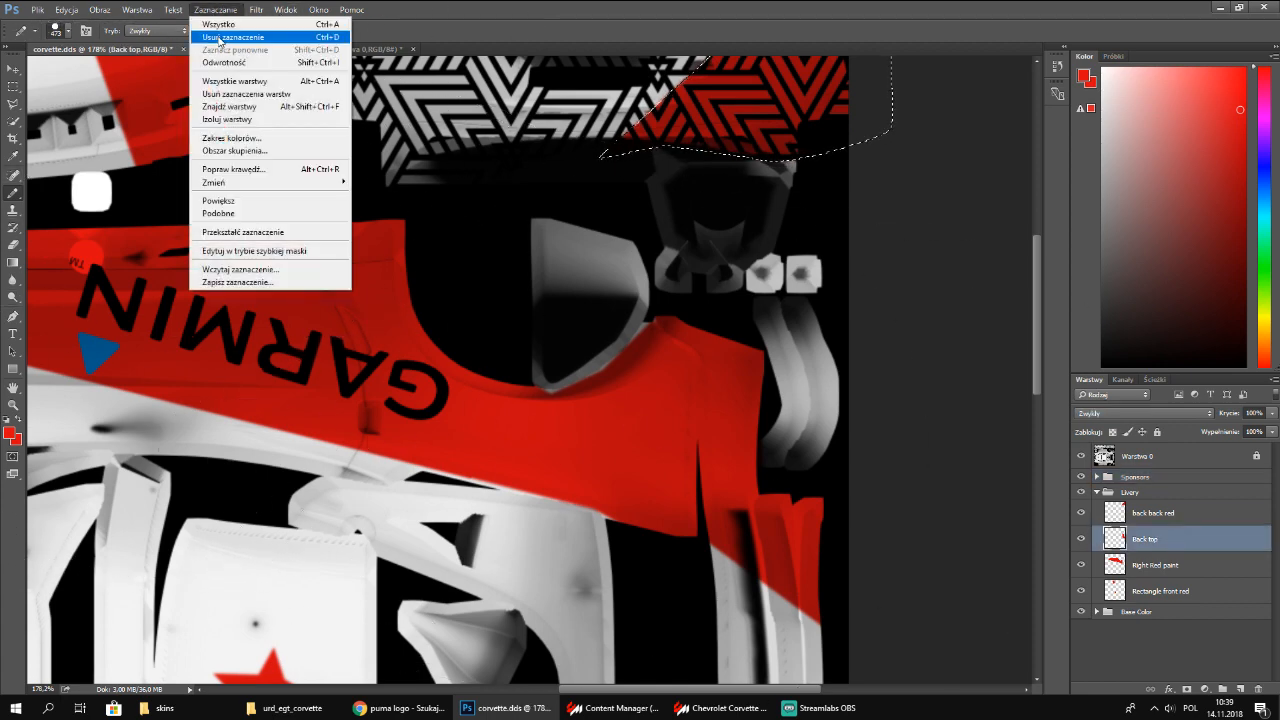
{"action": "left_click", "coordinate": [218, 23]}
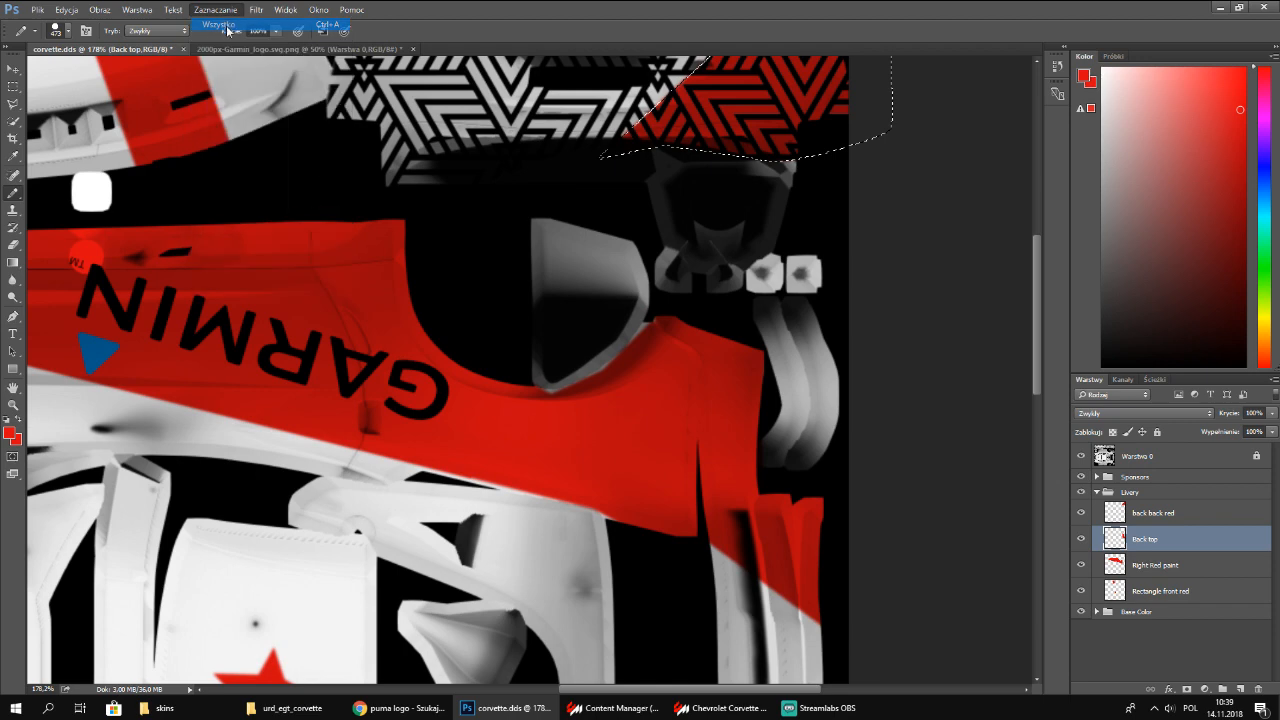
{"action": "left_click", "coordinate": [13, 245]}
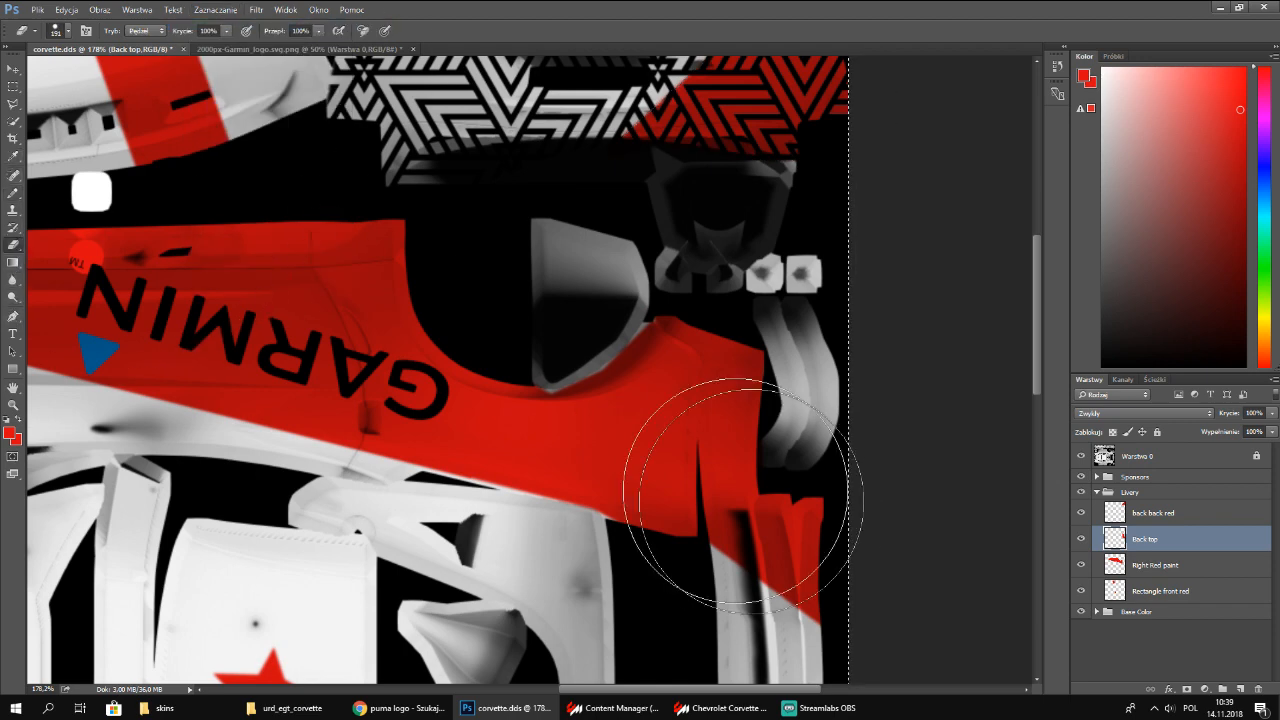
{"action": "left_click", "coordinate": [800, 568]}
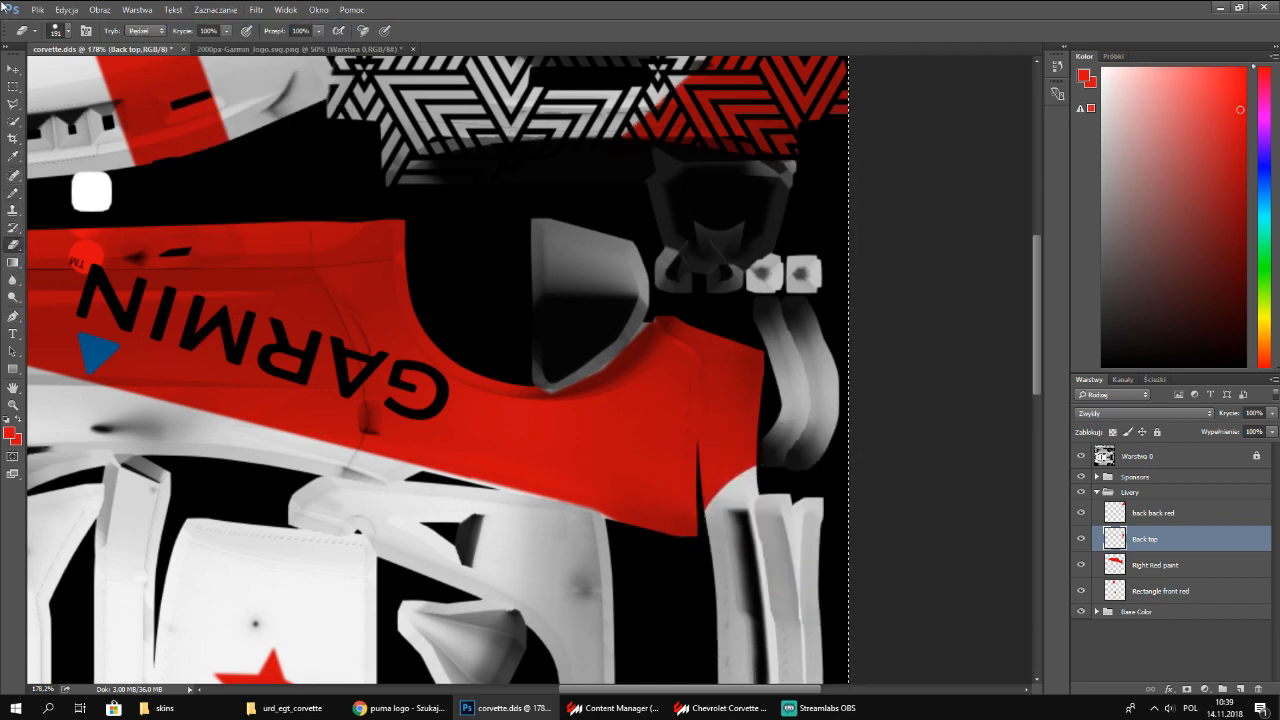
Start saving a copy of the texture in D3D/DDS format and browse to the urd_egt_corvette car's skins\Vett folder
{"action": "left_click", "coordinate": [37, 9]}
{"action": "left_click", "coordinate": [95, 157]}
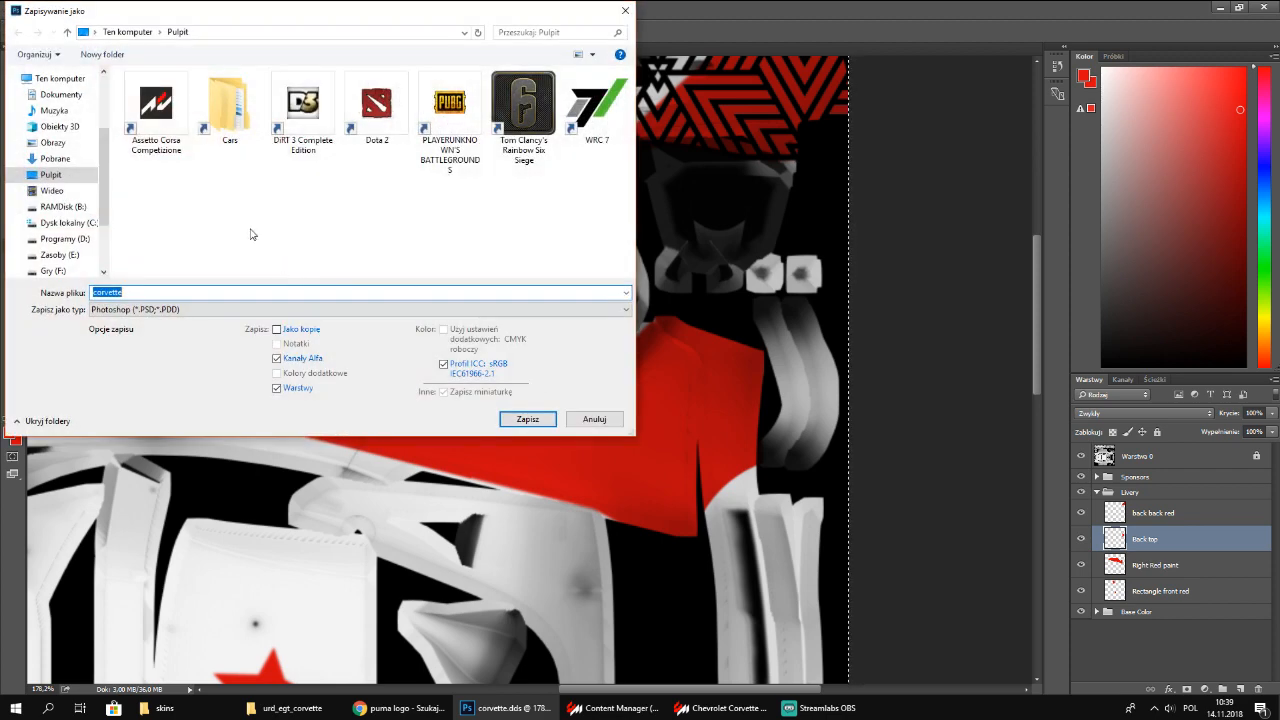
{"action": "left_click", "coordinate": [210, 309]}
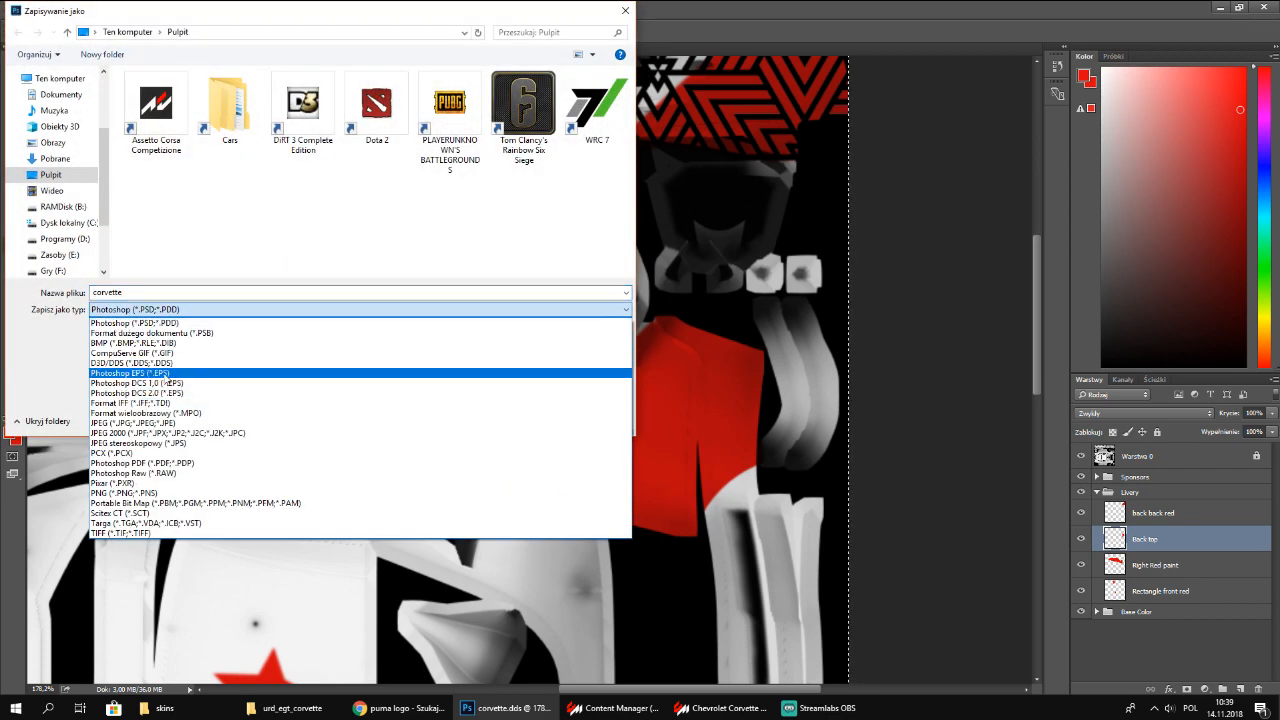
{"action": "left_click", "coordinate": [166, 363]}
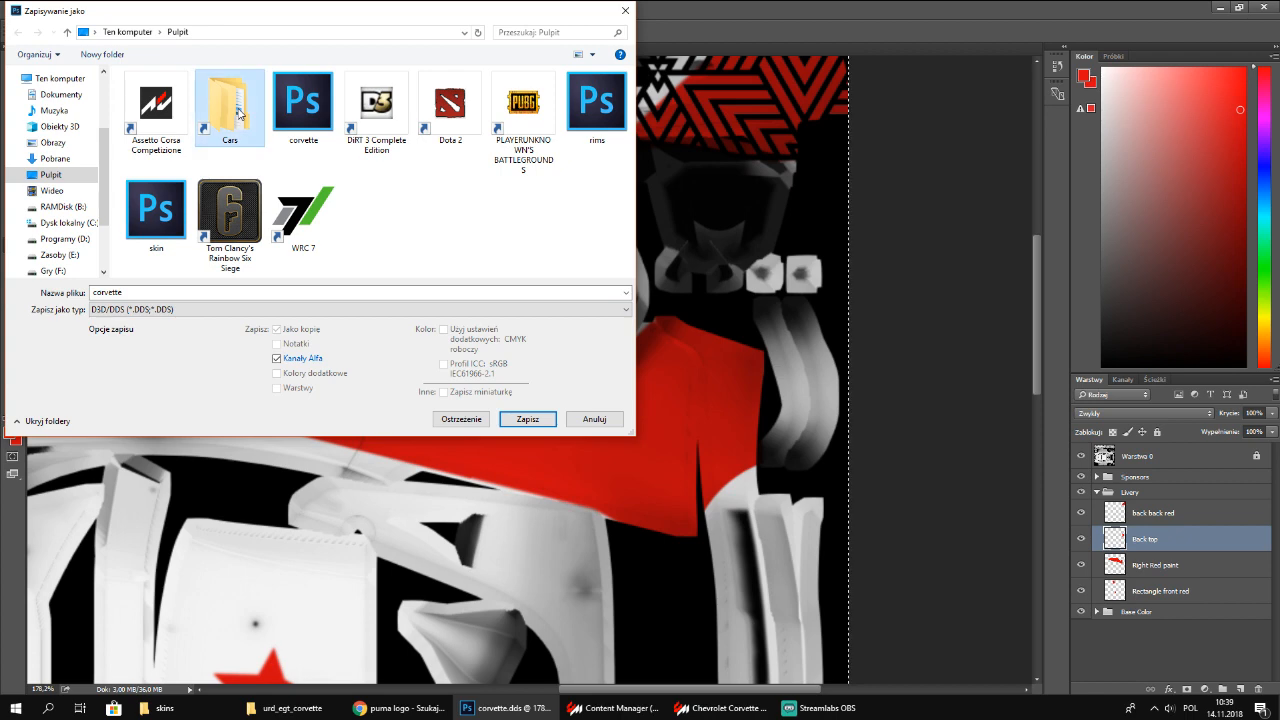
{"action": "double_click", "coordinate": [239, 115]}
{"action": "left_click_drag", "start_coordinate": [633, 86], "coordinate": [644, 270]}
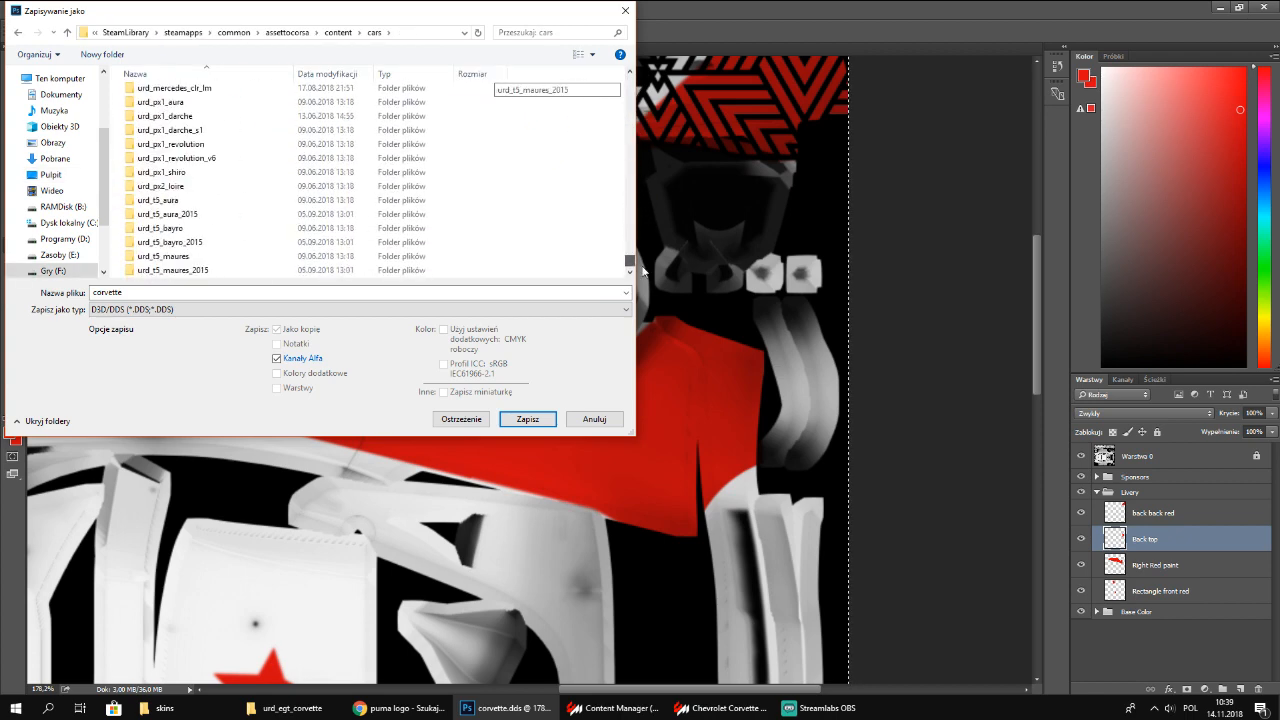
{"action": "scroll", "coordinate": [243, 171], "scroll_direction": "up", "scroll_amount": 5}
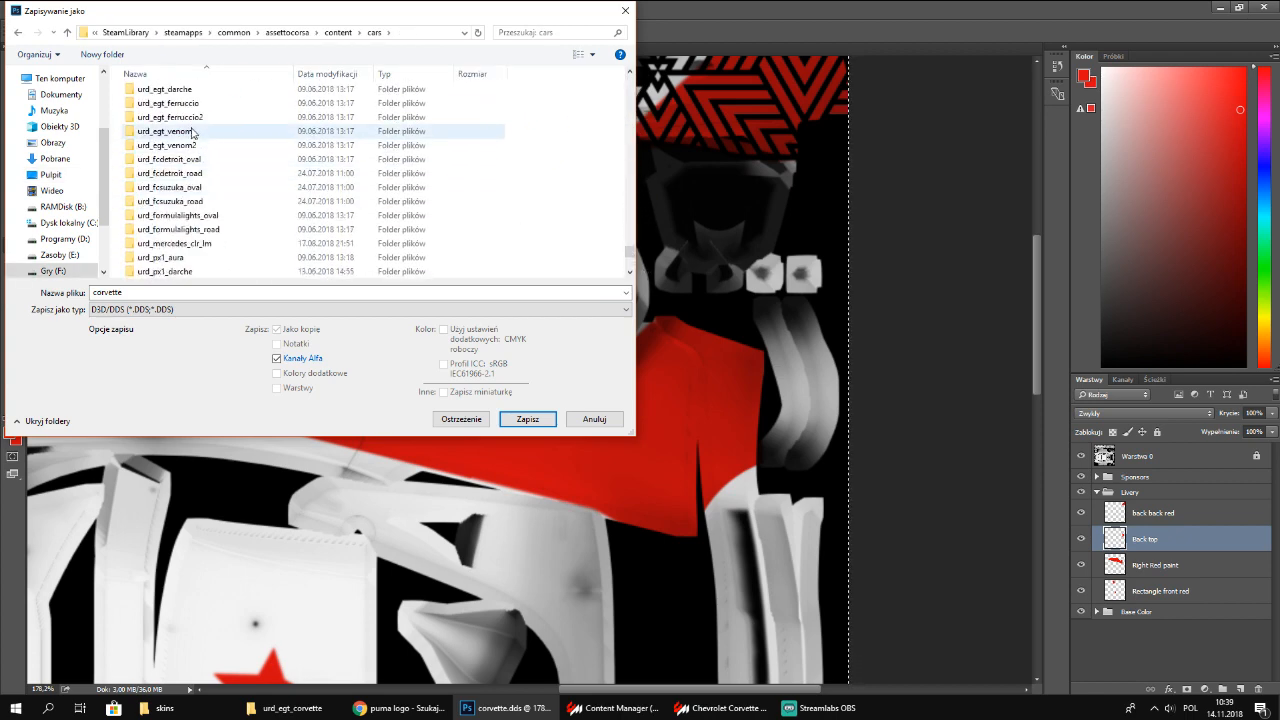
{"action": "scroll", "coordinate": [192, 131], "scroll_direction": "up", "scroll_amount": 2}
{"action": "double_click", "coordinate": [171, 199]}
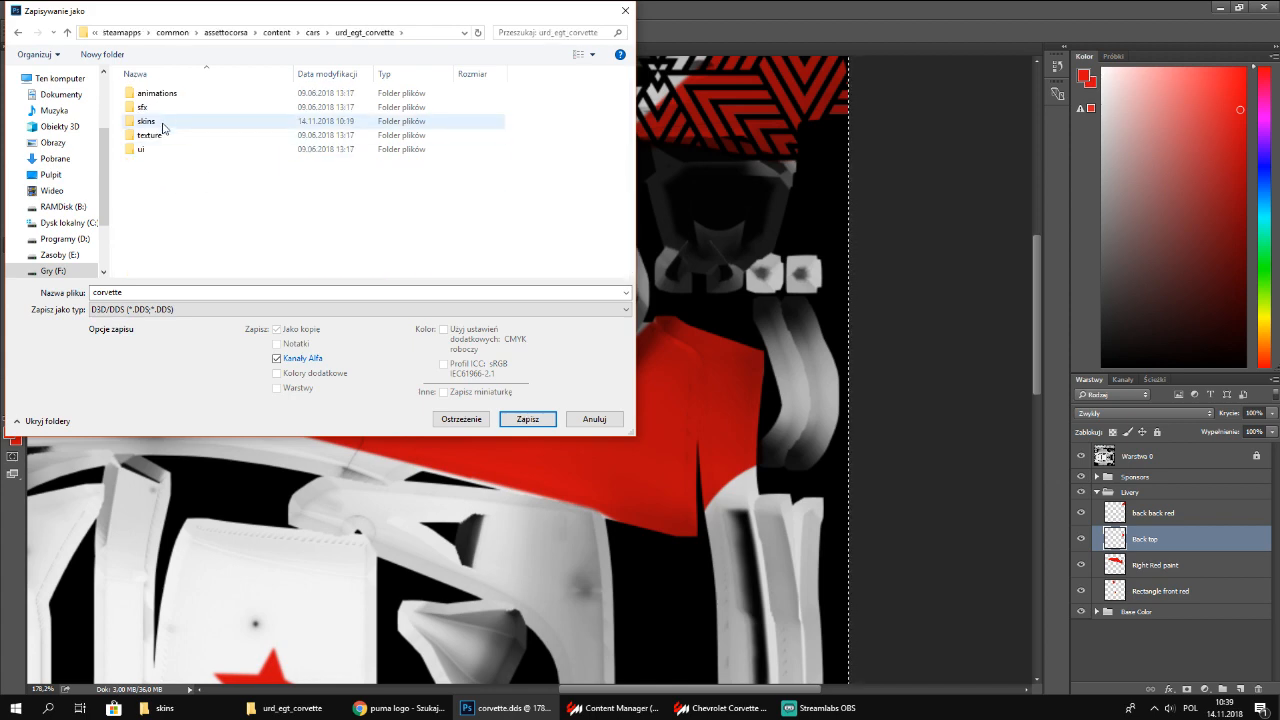
{"action": "double_click", "coordinate": [161, 124]}
{"action": "double_click", "coordinate": [157, 134]}
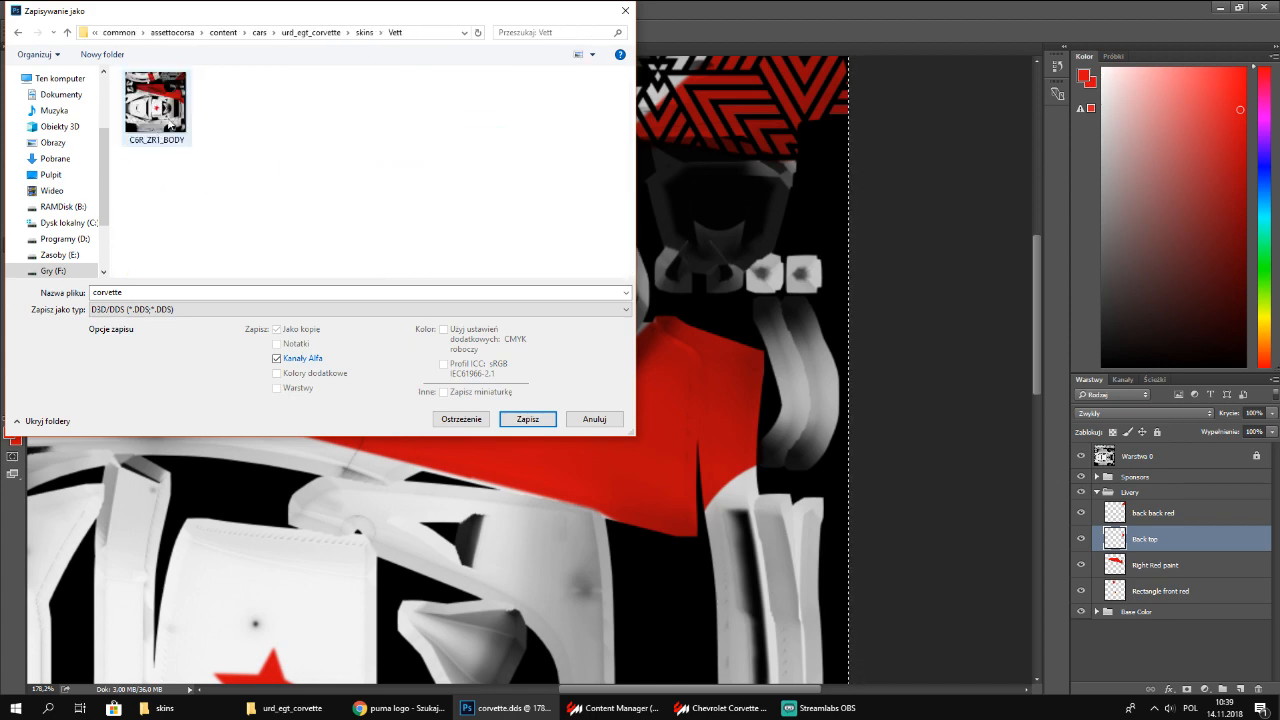
Save over the existing C6R_ZR1_BODY file, accepting the replacement and the DXT1 DDS export with generated MIP maps
{"action": "left_click", "coordinate": [157, 132]}
{"action": "left_click", "coordinate": [527, 419]}
{"action": "left_click", "coordinate": [663, 354]}
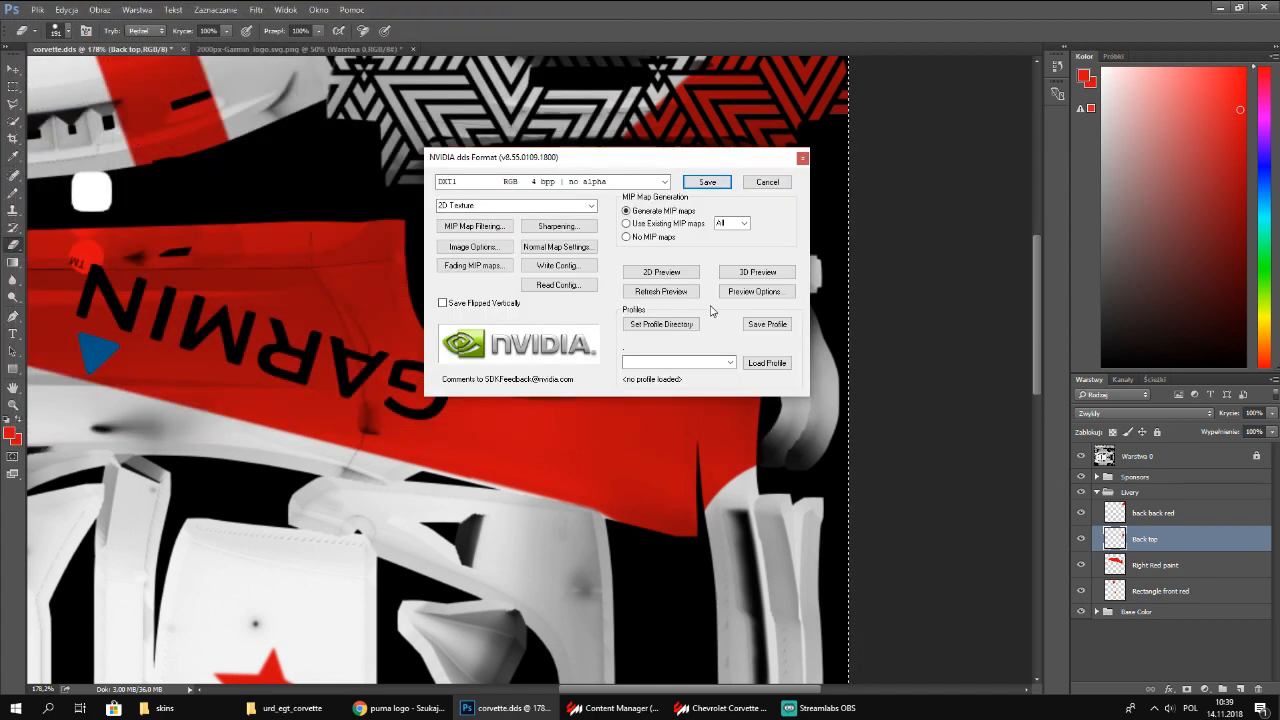
{"action": "left_click", "coordinate": [705, 182]}
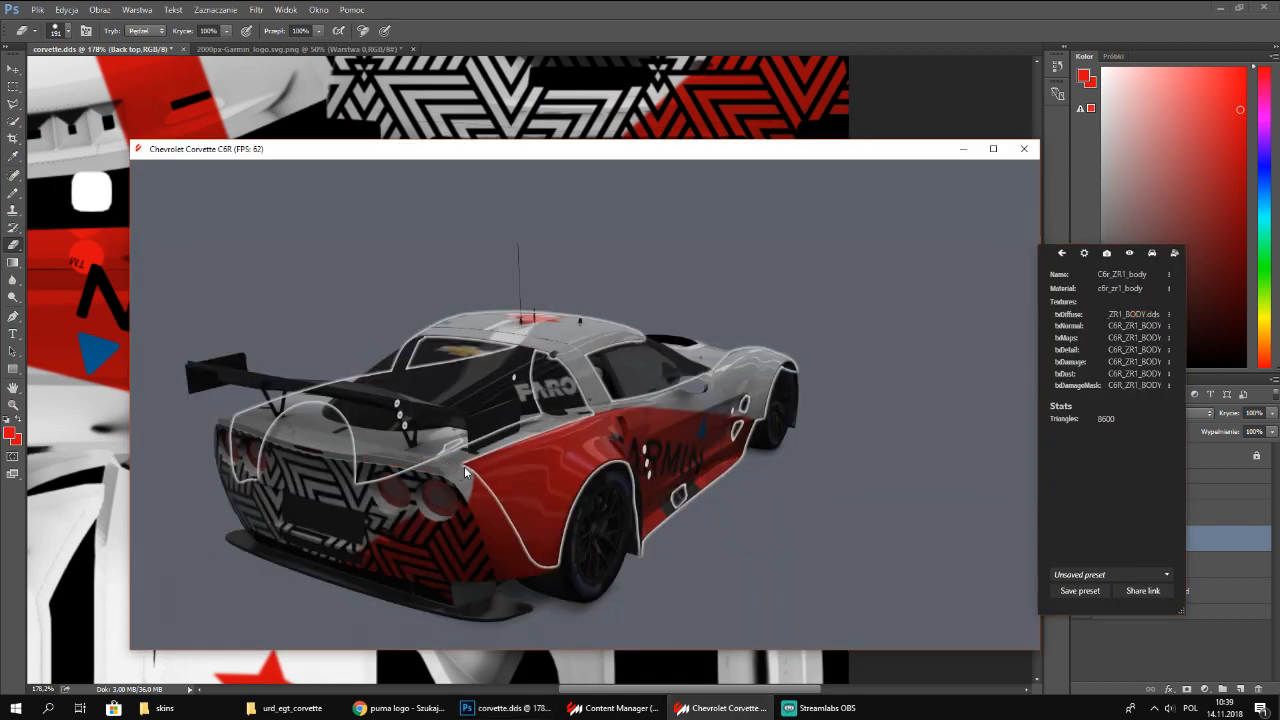
Switch to the Corvette showroom preview and inspect the updated livery from the rear corner, the roof and the front
{"action": "left_click_drag", "start_coordinate": [450, 467], "coordinate": [299, 469]}
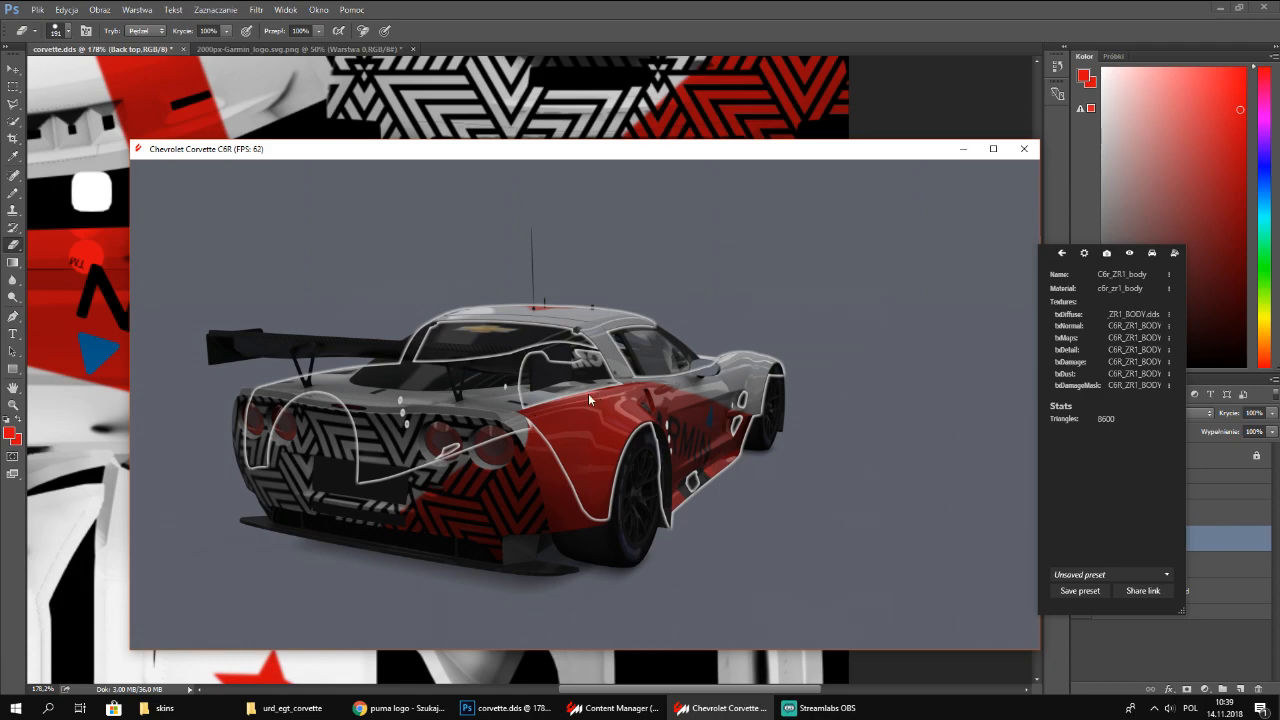
{"action": "left_click_drag", "start_coordinate": [589, 400], "coordinate": [747, 472]}
{"action": "left_click_drag", "start_coordinate": [532, 446], "coordinate": [613, 482]}
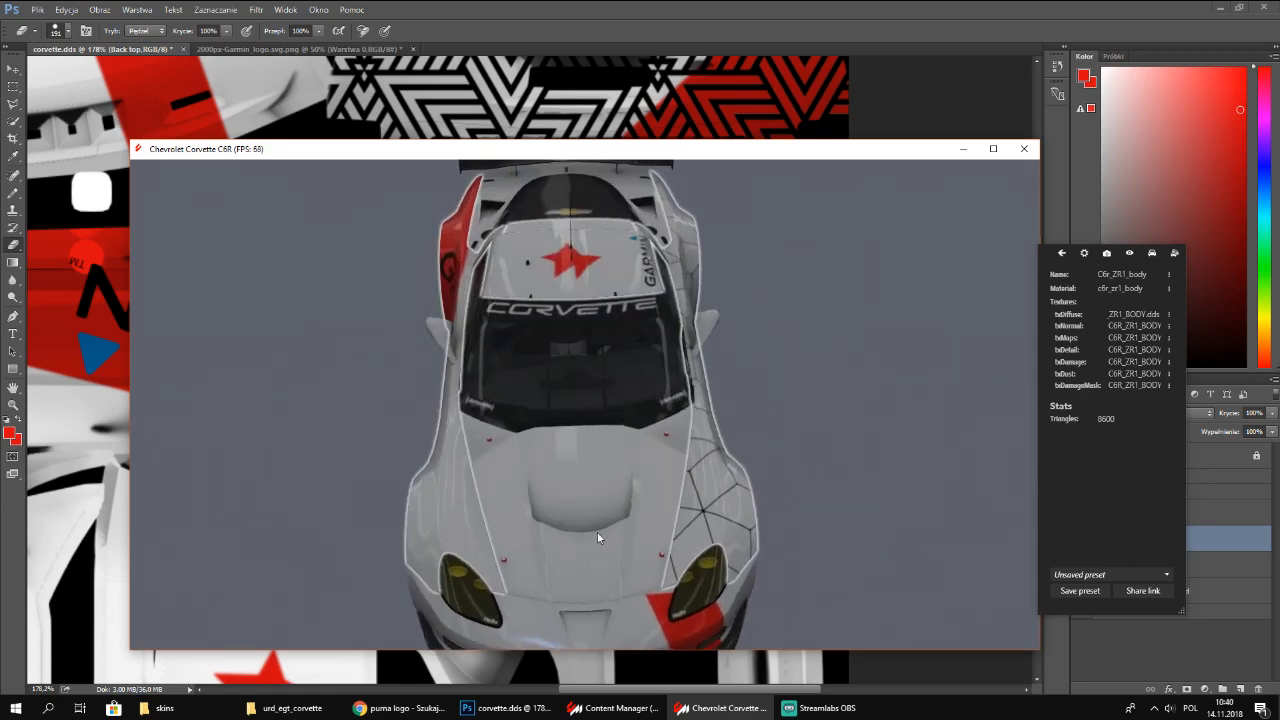
{"action": "left_click_drag", "start_coordinate": [561, 596], "coordinate": [460, 385]}
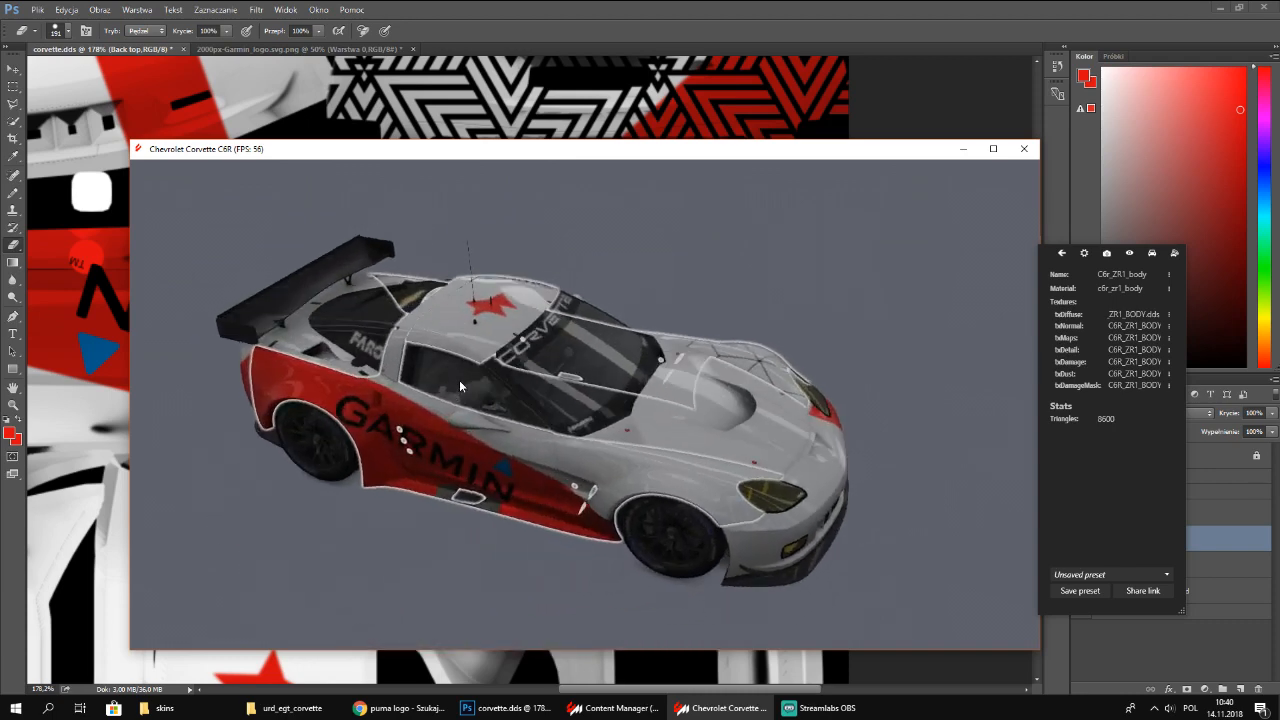
Select the rear wing in the preview and examine the car from both sides
{"action": "left_click", "coordinate": [278, 288]}
{"action": "left_click_drag", "start_coordinate": [617, 350], "coordinate": [391, 366]}
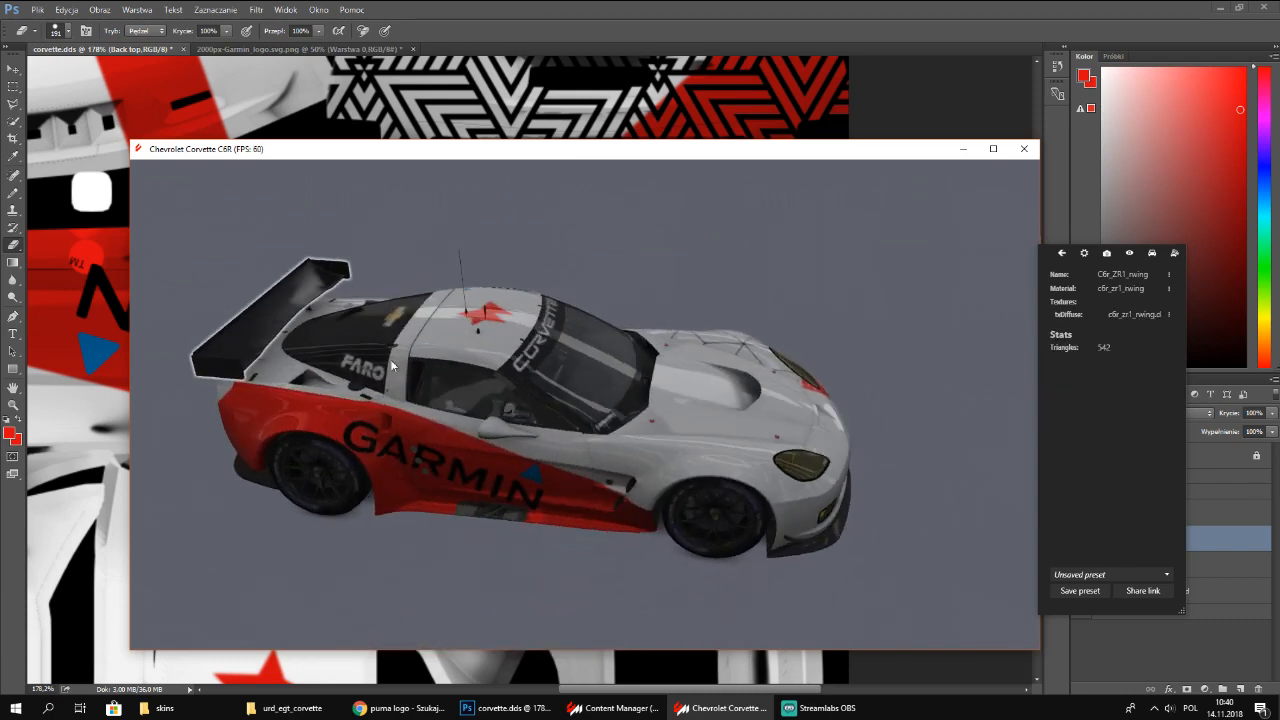
{"action": "left_click_drag", "start_coordinate": [694, 369], "coordinate": [663, 250]}
{"action": "left_click_drag", "start_coordinate": [463, 291], "coordinate": [327, 460]}
{"action": "left_click_drag", "start_coordinate": [577, 425], "coordinate": [323, 436]}
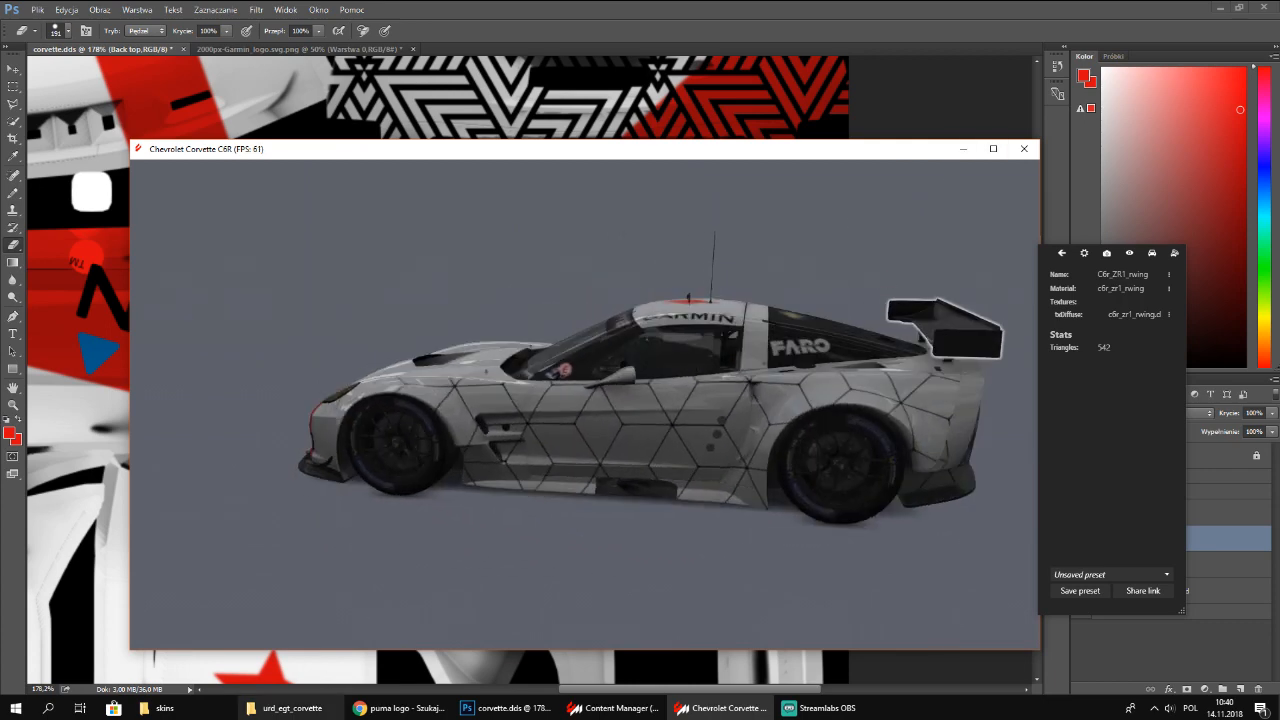
Switch to Chrome, search Google Images for "carbon fibre texture seamless" and look through the results
{"action": "left_click", "coordinate": [400, 708]}
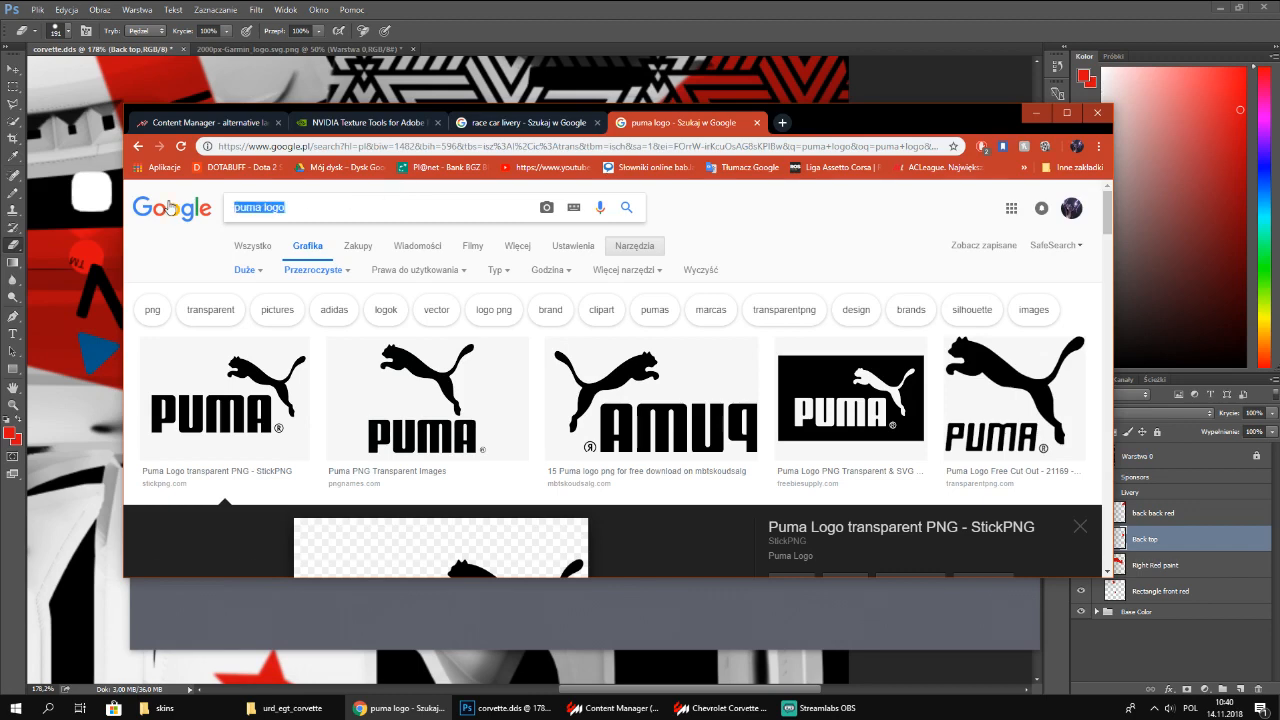
{"action": "type", "text": "bon"}
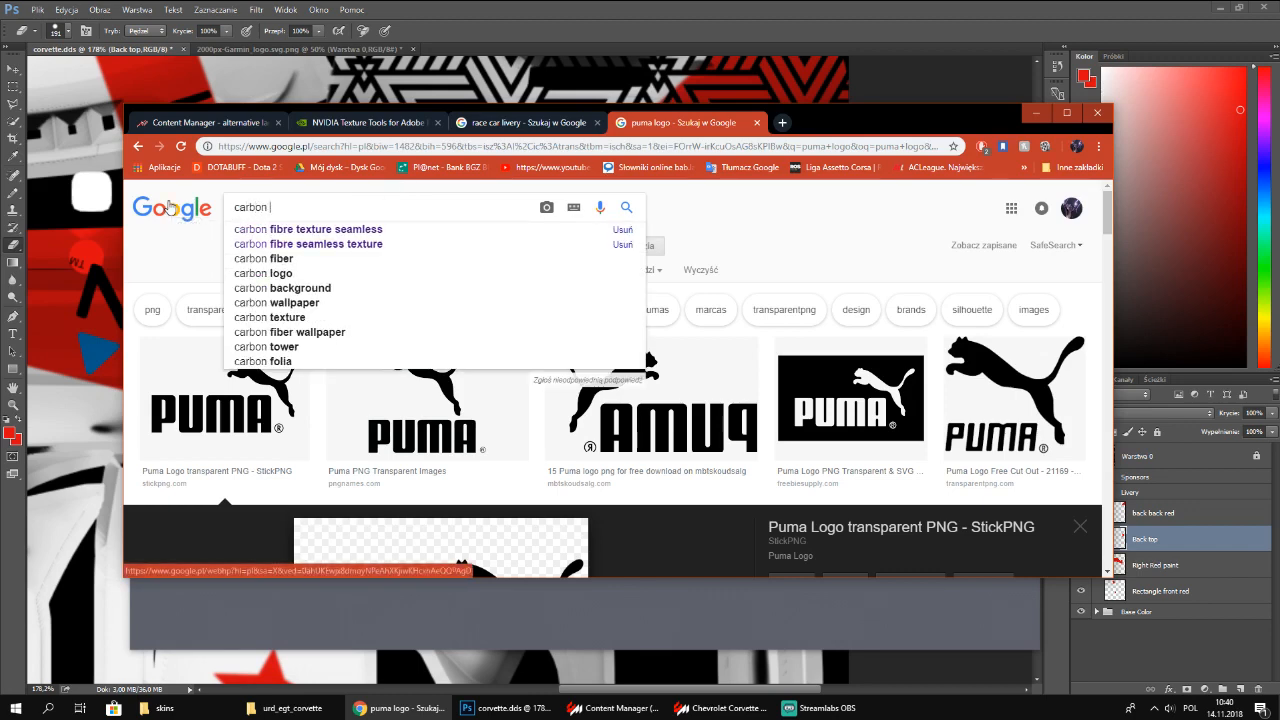
{"action": "key", "text": "Down"}
{"action": "key", "text": "Return"}
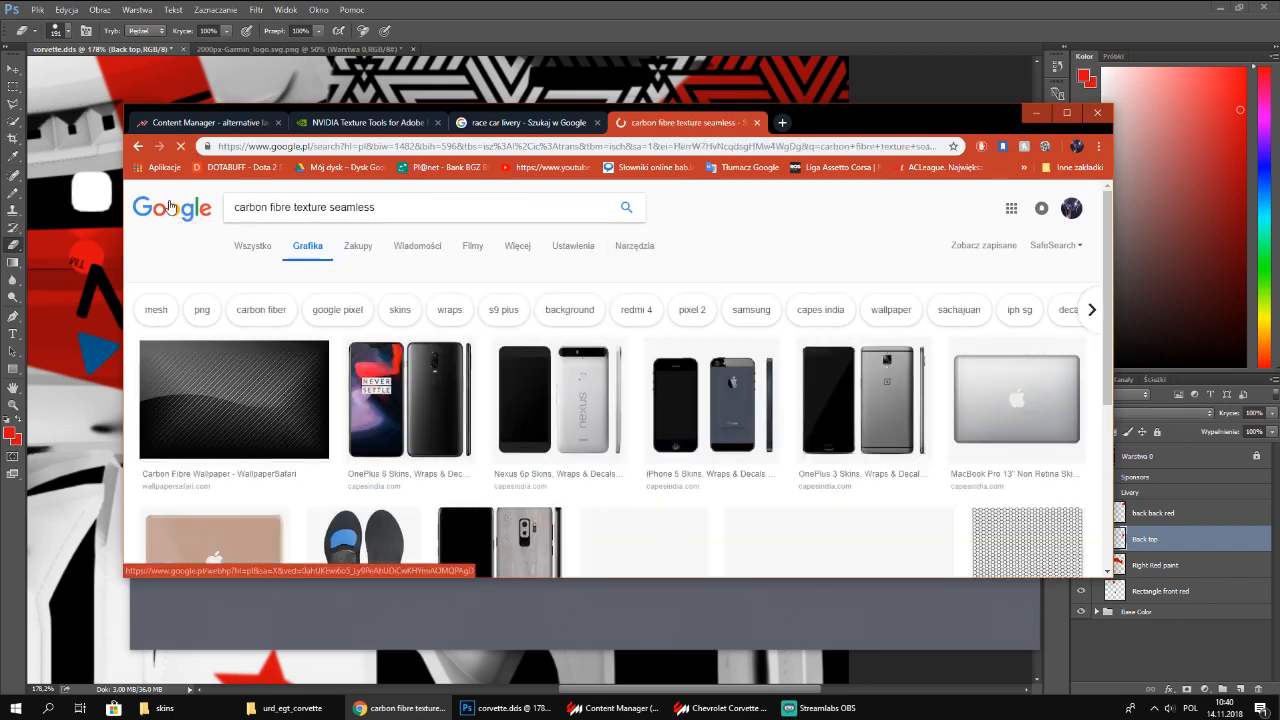
{"action": "scroll", "coordinate": [420, 380], "scroll_direction": "down", "scroll_amount": 2}
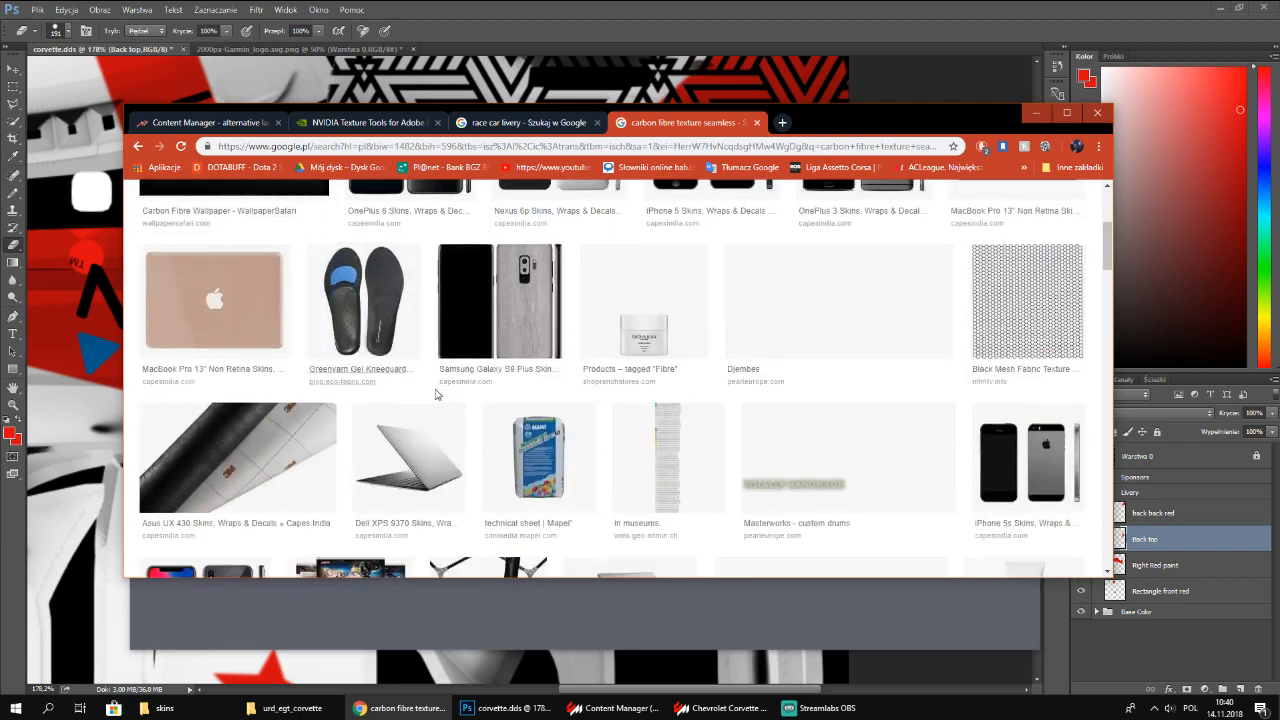
{"action": "scroll", "coordinate": [460, 429], "scroll_direction": "up", "scroll_amount": 2}
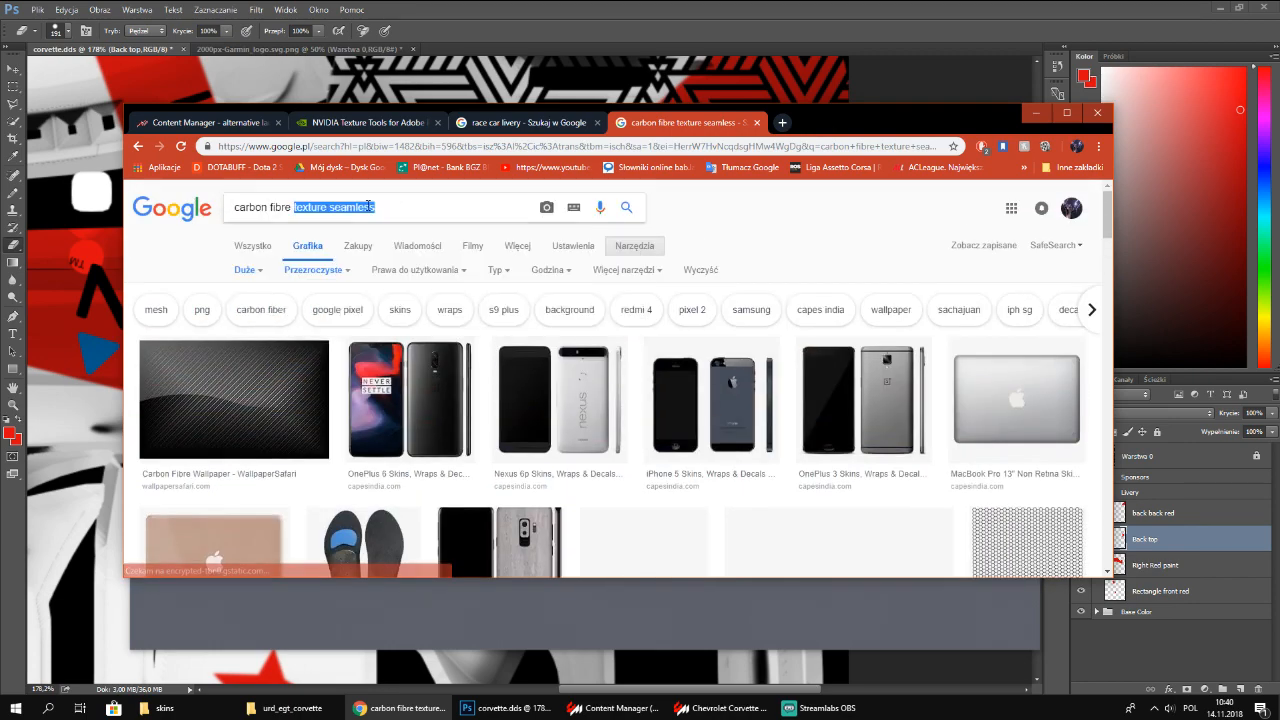
Shorten the image search to "carbon fibre texture" and look through the results
{"action": "left_click", "coordinate": [390, 205]}
{"action": "key", "text": "BackSpace"}
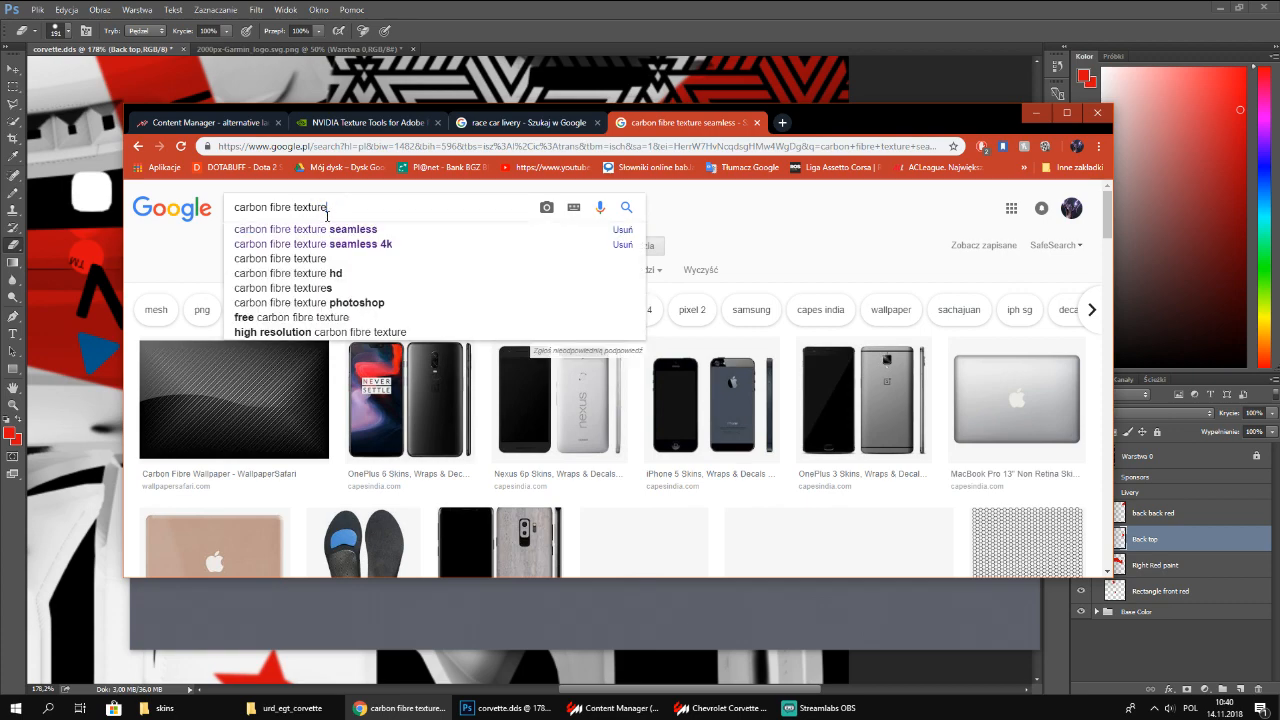
{"action": "key", "text": "Return"}
{"action": "scroll", "coordinate": [414, 398], "scroll_direction": "down", "scroll_amount": 3}
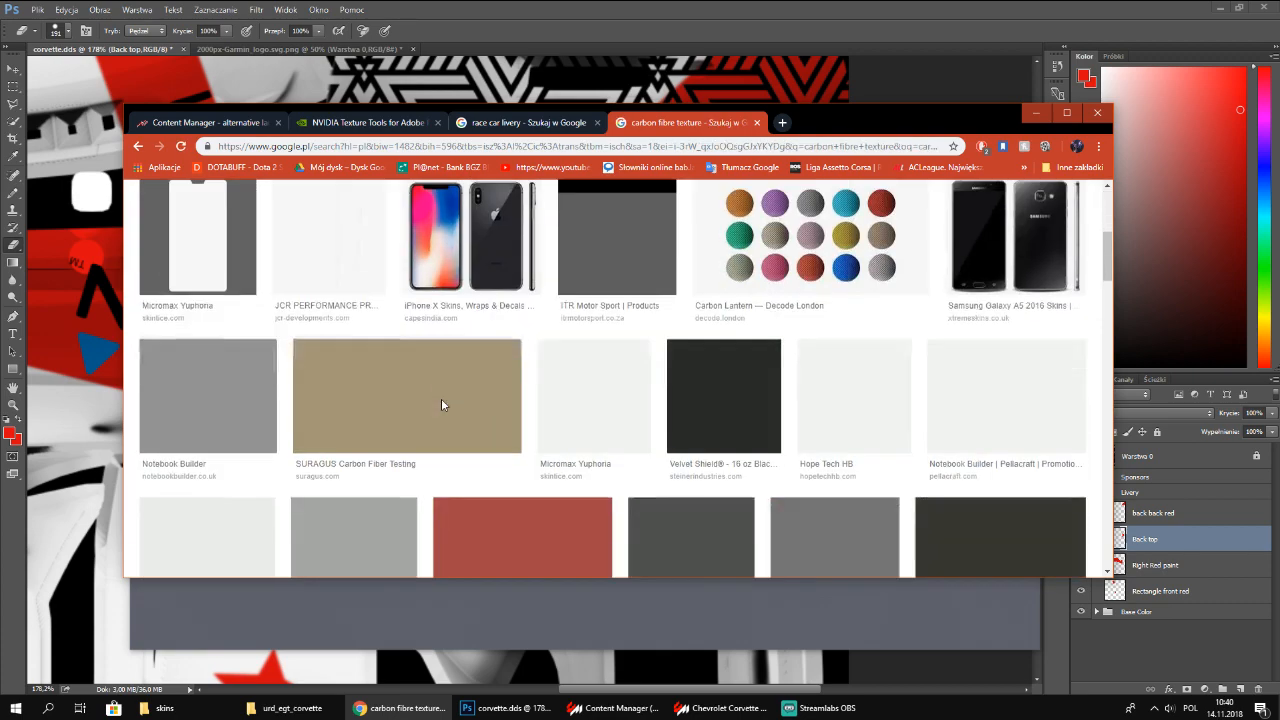
{"action": "scroll", "coordinate": [464, 460], "scroll_direction": "up", "scroll_amount": 3}
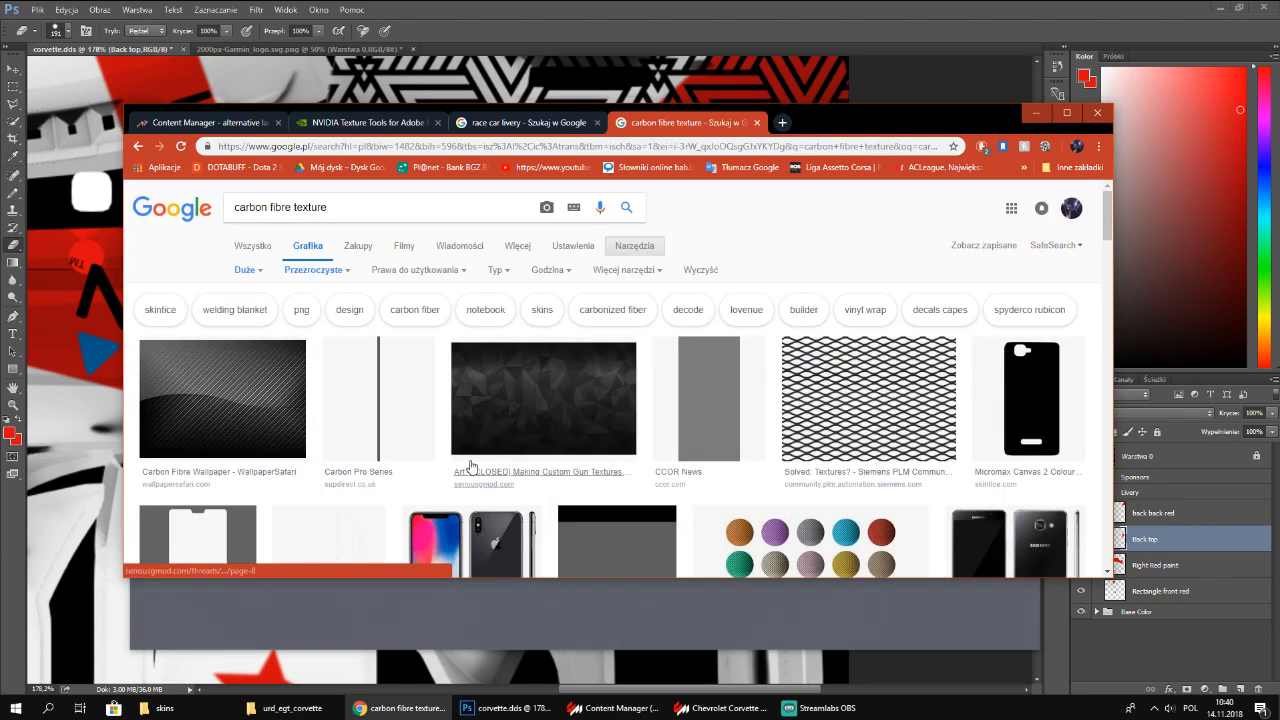
Remove the transparent-only colour filter from the image search and browse the carbon fibre textures
{"action": "left_click", "coordinate": [312, 270]}
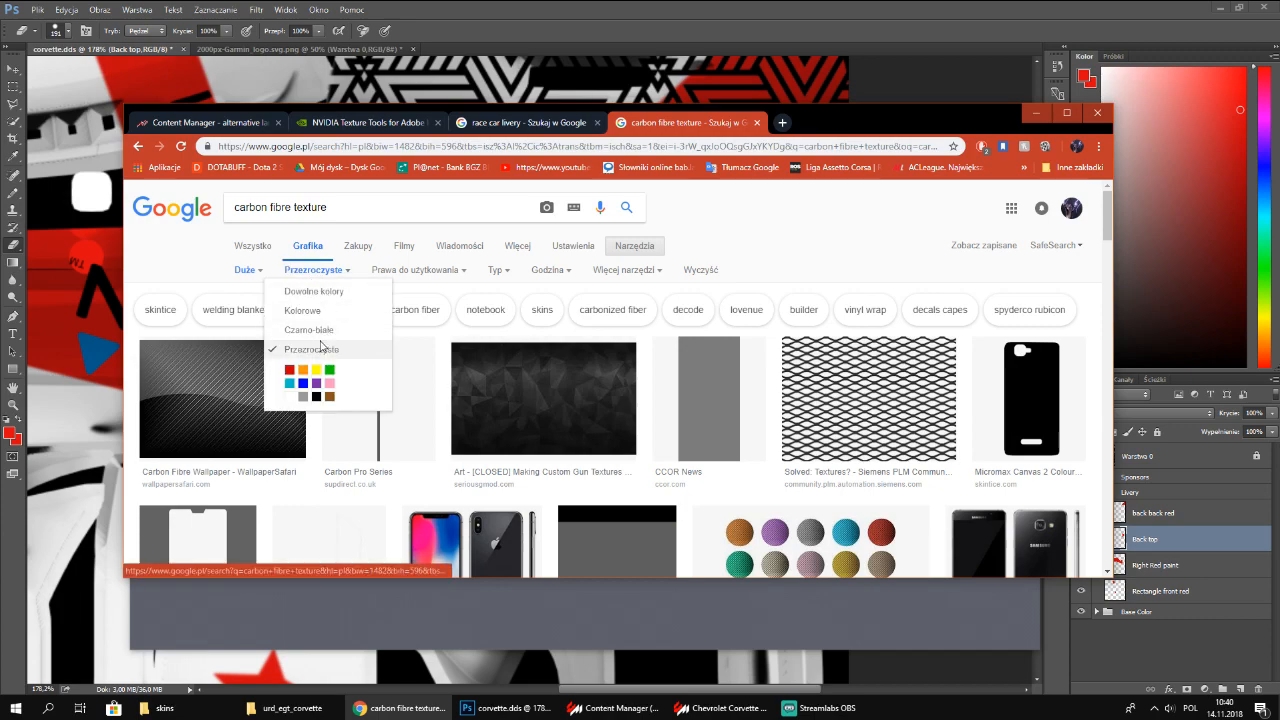
{"action": "left_click", "coordinate": [305, 310]}
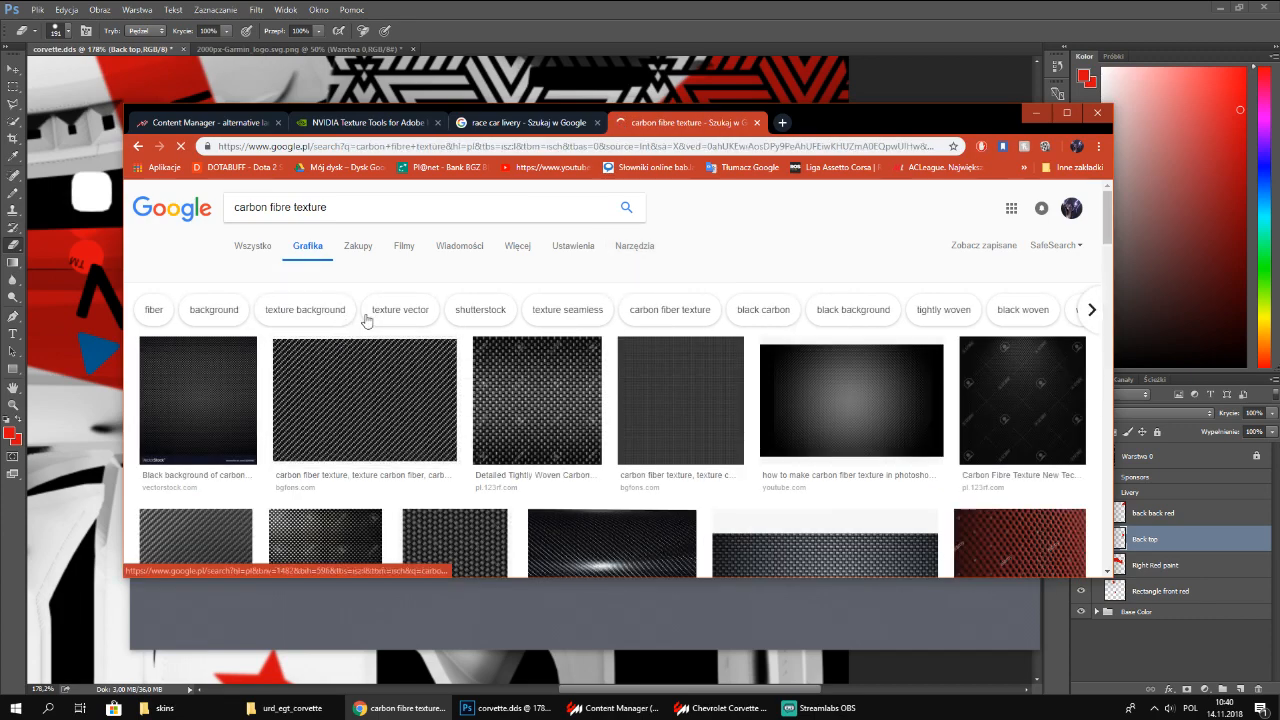
{"action": "scroll", "coordinate": [400, 400], "scroll_direction": "down", "scroll_amount": 5}
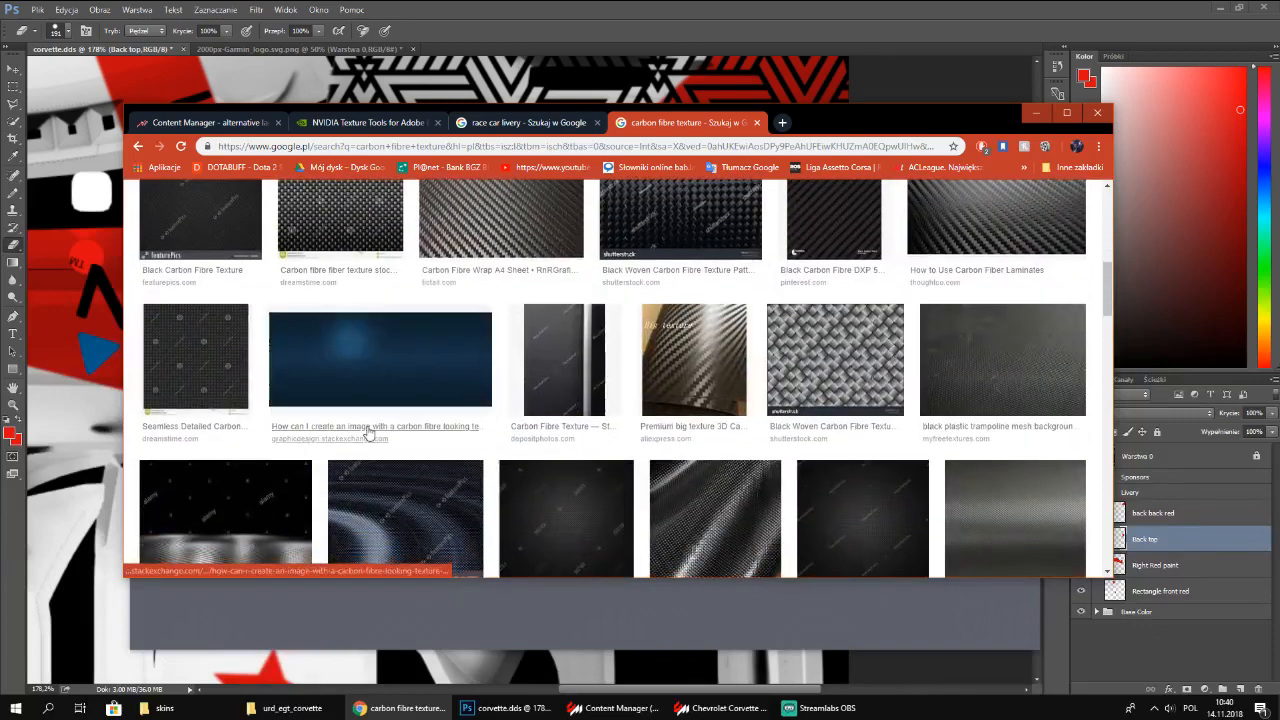
Leave the carbon fibre image results, examine the car and its rear wing in the Corvette preview, and return to Photoshop
{"action": "scroll", "coordinate": [366, 434], "scroll_direction": "down", "scroll_amount": 4}
{"action": "left_click", "coordinate": [1036, 113]}
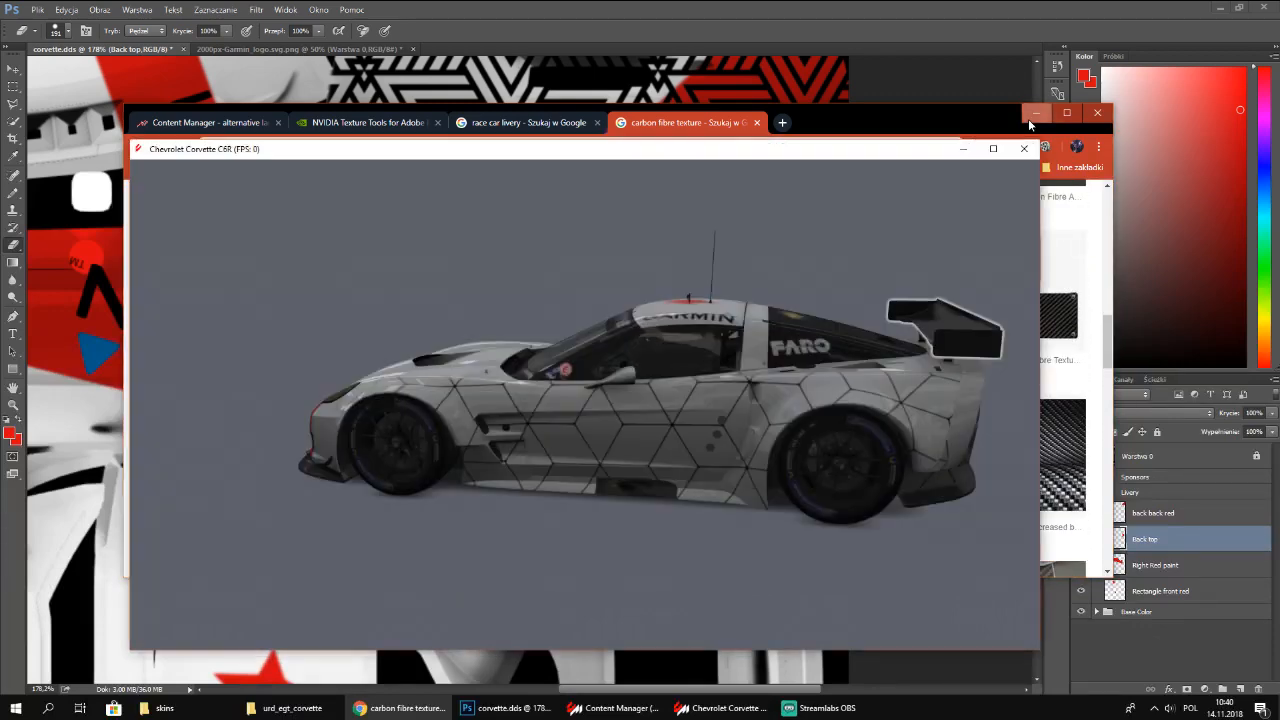
{"action": "left_click", "coordinate": [918, 308]}
{"action": "left_click_drag", "start_coordinate": [787, 345], "coordinate": [587, 242]}
{"action": "left_click", "coordinate": [964, 149]}
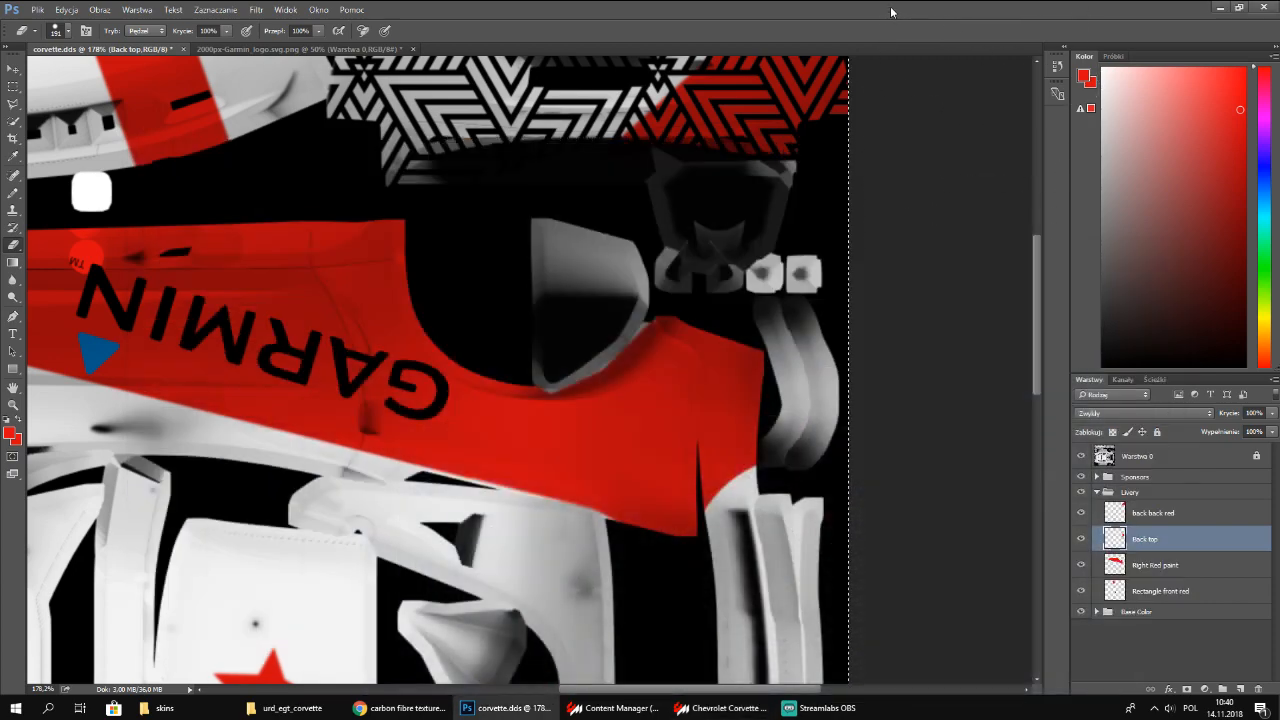
Open the Intel logo image from the desktop as a separate document alongside corvette.dds
{"action": "left_click_drag", "start_coordinate": [891, 9], "coordinate": [808, 138]}
{"action": "scroll", "coordinate": [700, 376], "scroll_direction": "down", "scroll_amount": 2}
{"action": "scroll", "coordinate": [698, 378], "scroll_direction": "down", "scroll_amount": 3}
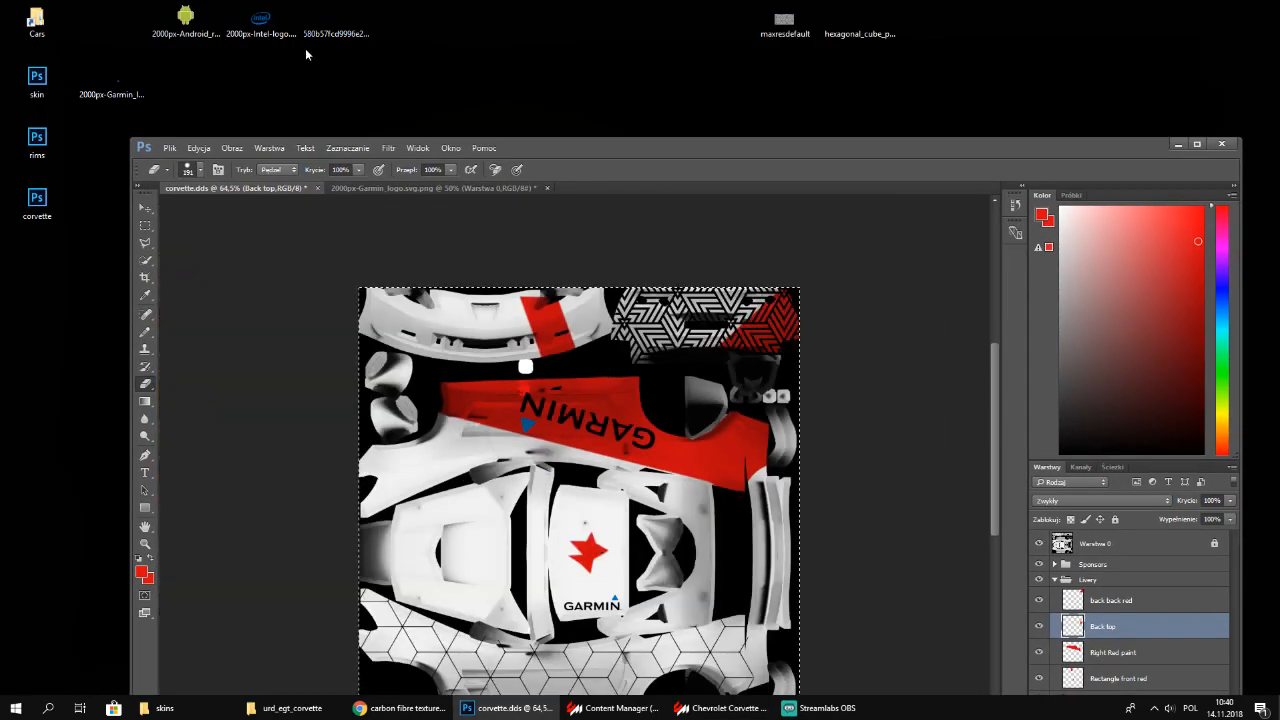
{"action": "left_click_drag", "start_coordinate": [273, 28], "coordinate": [568, 188]}
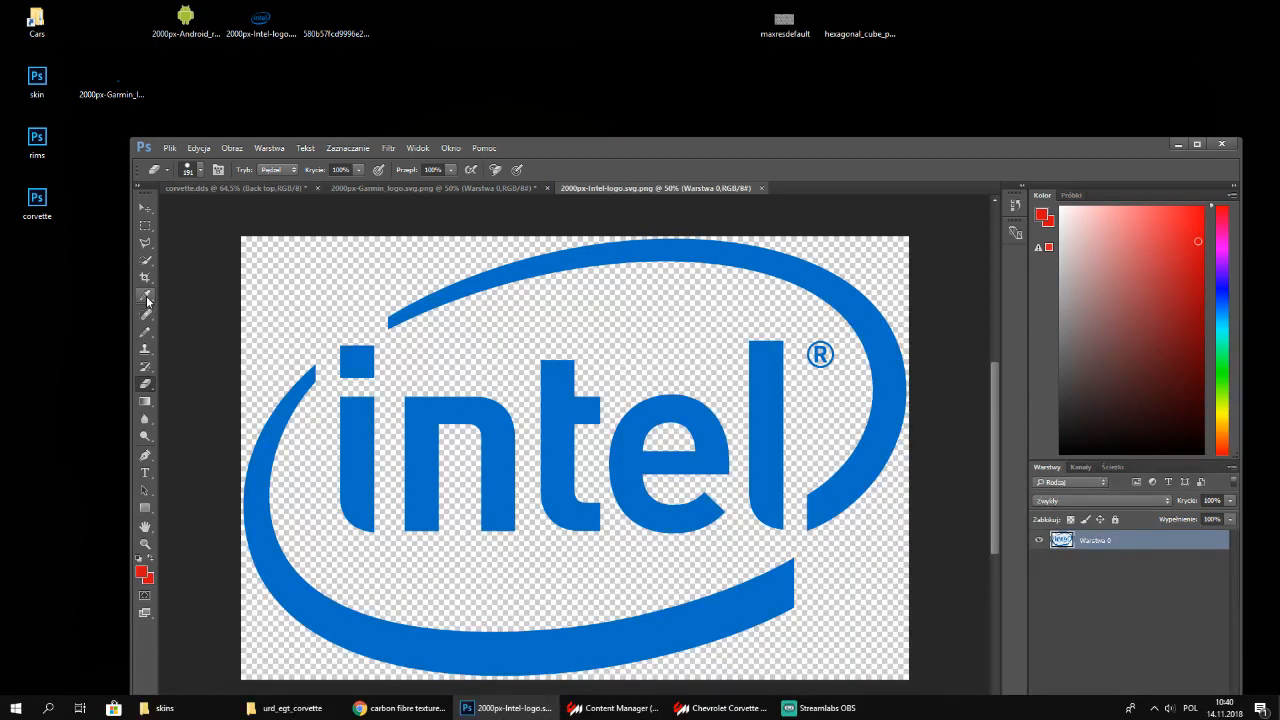
Select the blue Intel logo by quick selection and bring it into corvette.dds as a new layer
{"action": "left_click", "coordinate": [148, 261]}
{"action": "mouse_move", "coordinate": [450, 352]}
{"action": "left_mouse_down"}
{"action": "mouse_move", "coordinate": [500, 450]}
{"action": "mouse_move", "coordinate": [332, 637]}
{"action": "left_mouse_up"}
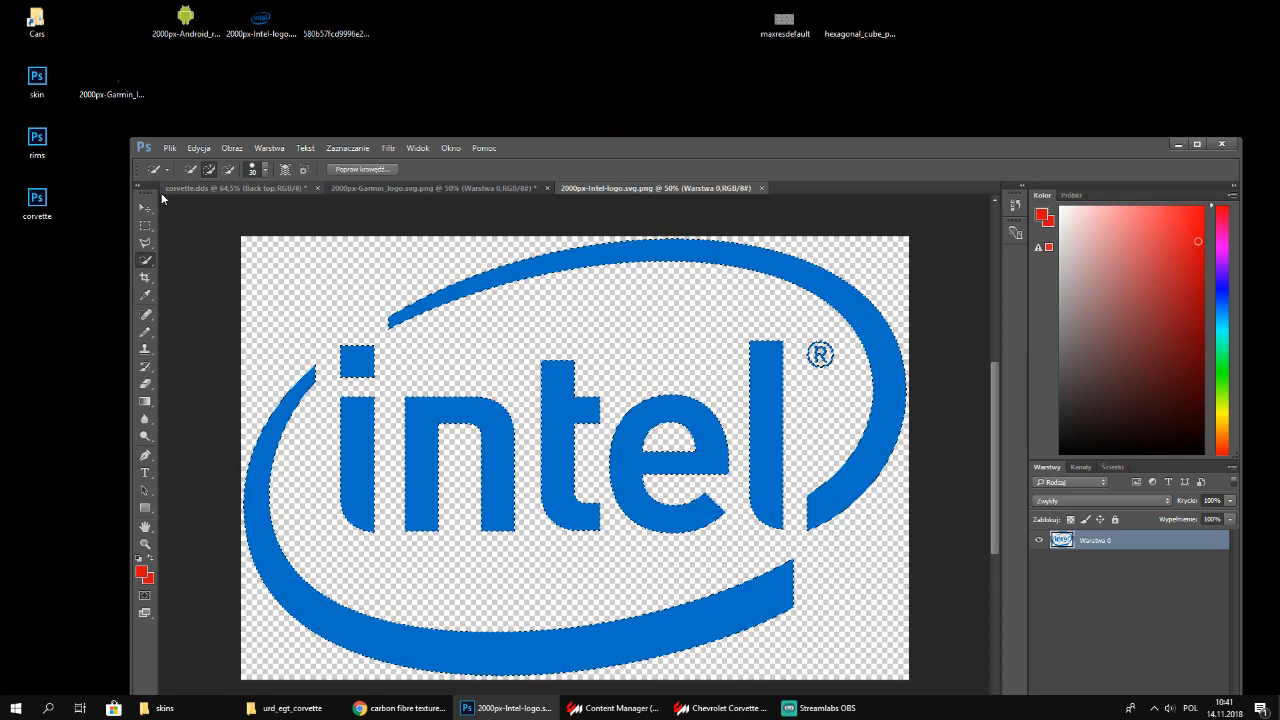
{"action": "key", "text": "v"}
{"action": "key", "text": "ctrl+shift+i"}
{"action": "left_click_drag", "start_coordinate": [411, 314], "coordinate": [785, 462]}
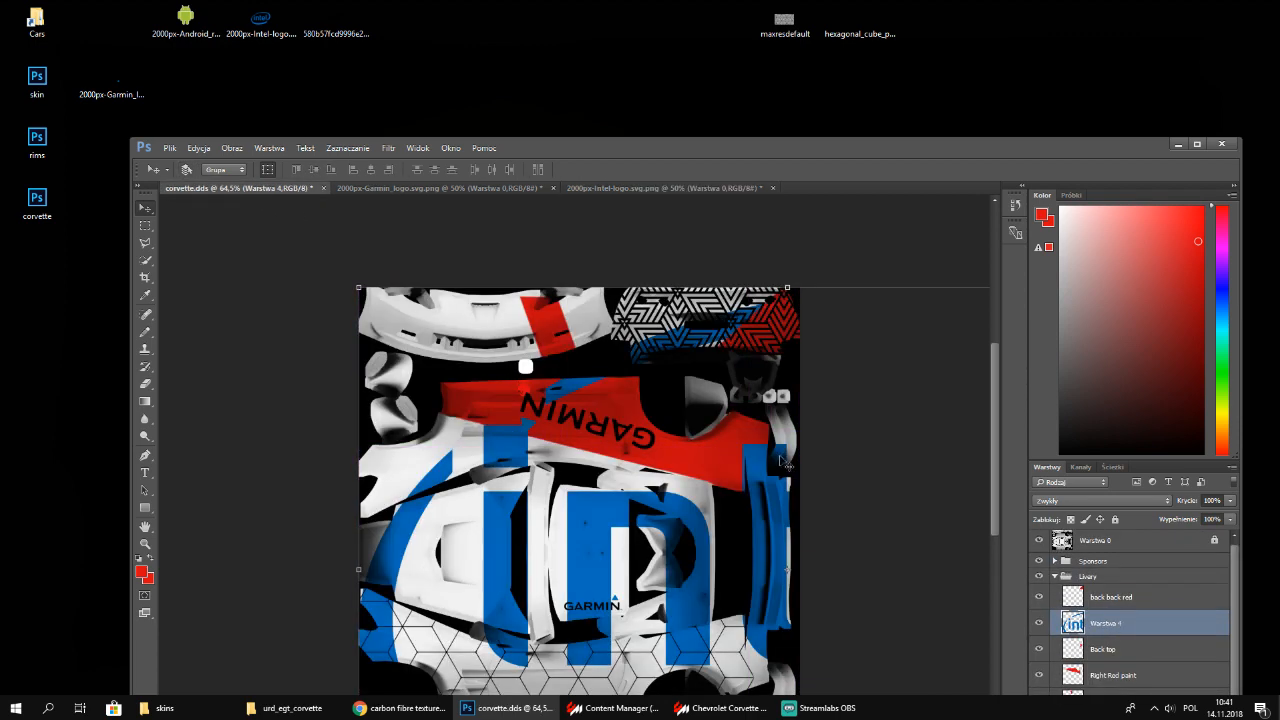
Scale the Intel logo down, tilt it slightly and place it on the white bumper section beside the red stripe
{"action": "left_click_drag", "start_coordinate": [359, 287], "coordinate": [803, 579]}
{"action": "left_click_drag", "start_coordinate": [900, 606], "coordinate": [364, 392]}
{"action": "left_click_drag", "start_coordinate": [681, 366], "coordinate": [488, 314]}
{"action": "scroll", "coordinate": [478, 316], "scroll_direction": "up", "scroll_amount": 5}
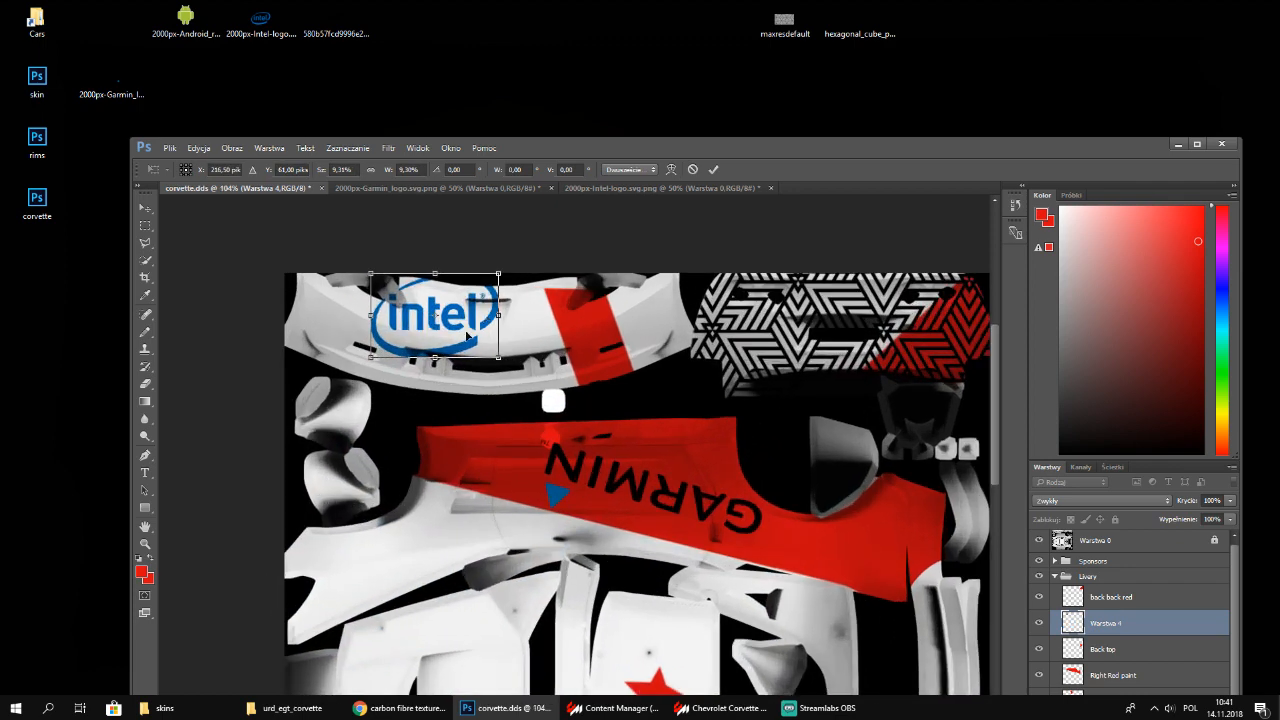
{"action": "left_click_drag", "start_coordinate": [535, 228], "coordinate": [421, 290]}
{"action": "left_click_drag", "start_coordinate": [388, 338], "coordinate": [484, 311]}
{"action": "key", "text": "Return"}
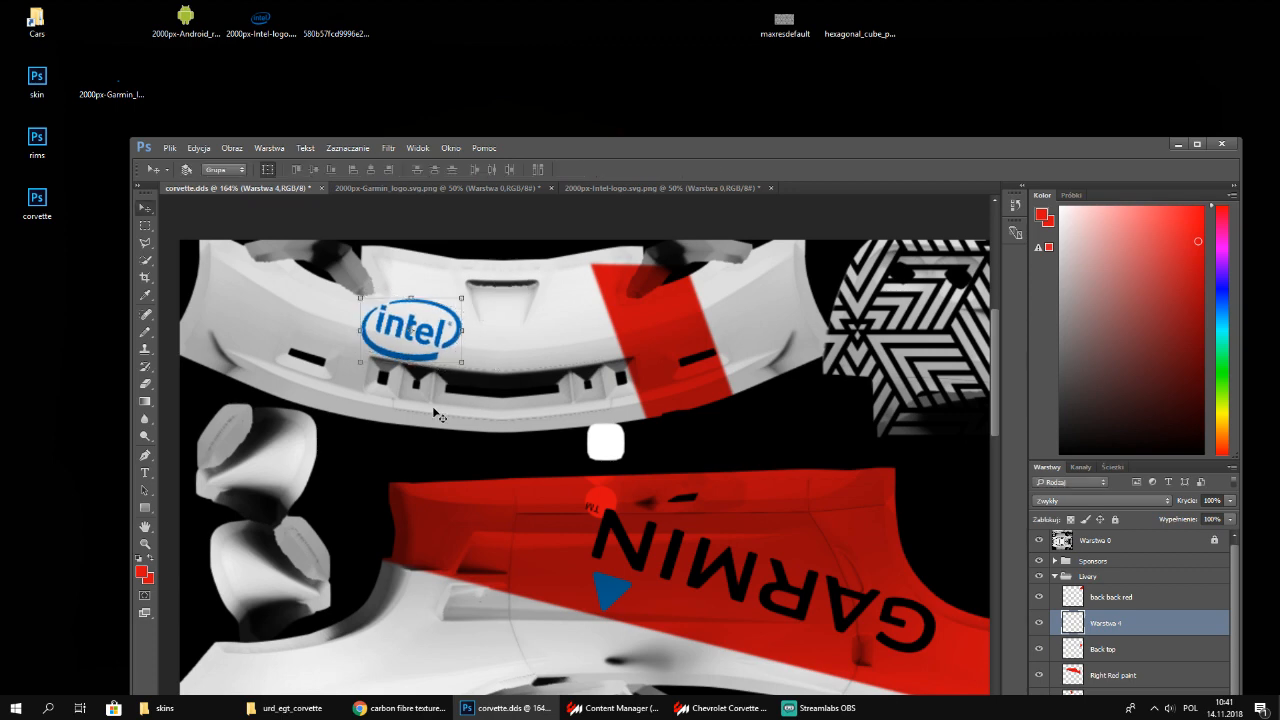
Open the Android robot logo image from the desktop, select its entire canvas and maximise the Photoshop window
{"action": "scroll", "coordinate": [505, 518], "scroll_direction": "down", "scroll_amount": 2}
{"action": "left_click_drag", "start_coordinate": [186, 18], "coordinate": [762, 190]}
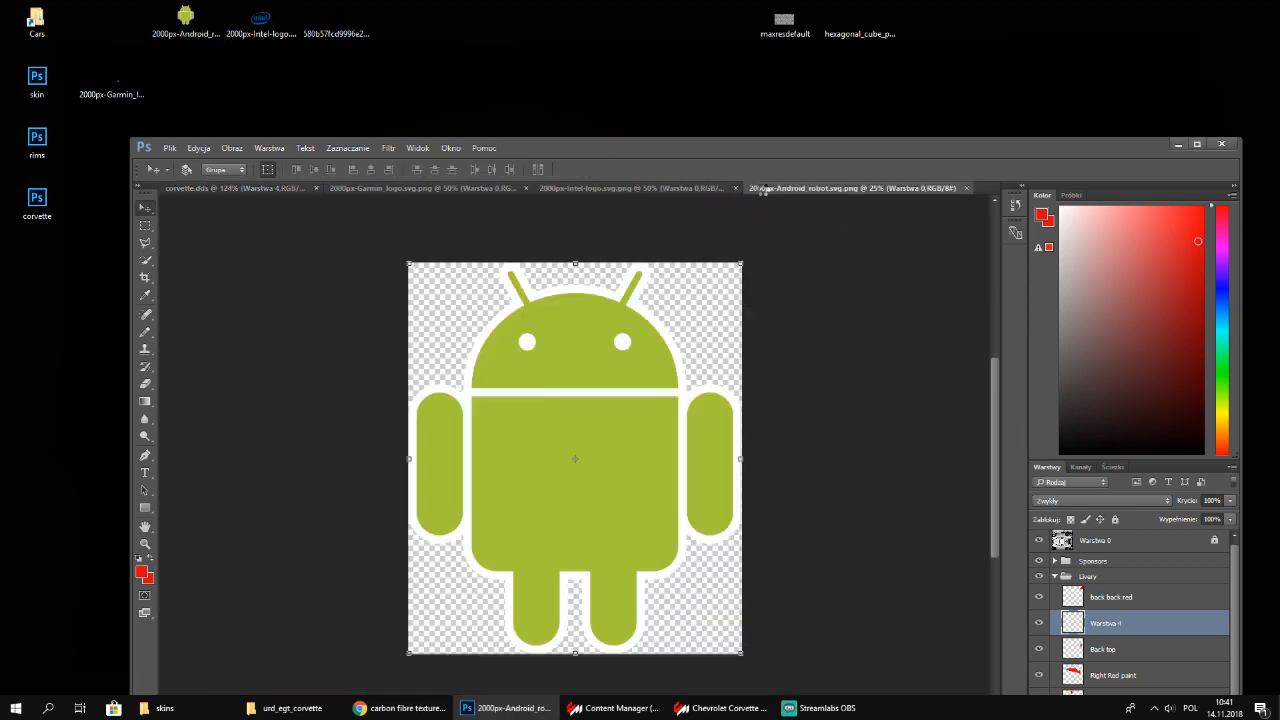
{"action": "left_click", "coordinate": [148, 278]}
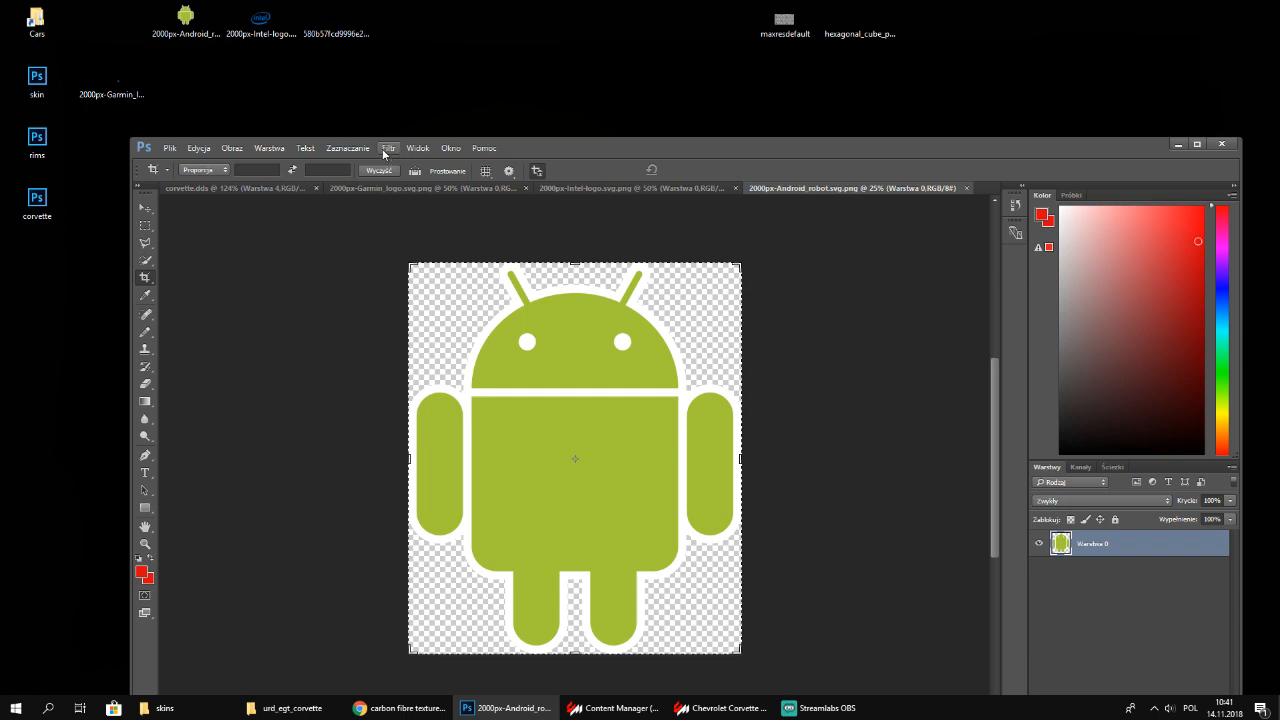
{"action": "left_click", "coordinate": [348, 148]}
{"action": "left_click", "coordinate": [352, 163]}
{"action": "left_click", "coordinate": [145, 210]}
{"action": "left_click", "coordinate": [348, 148]}
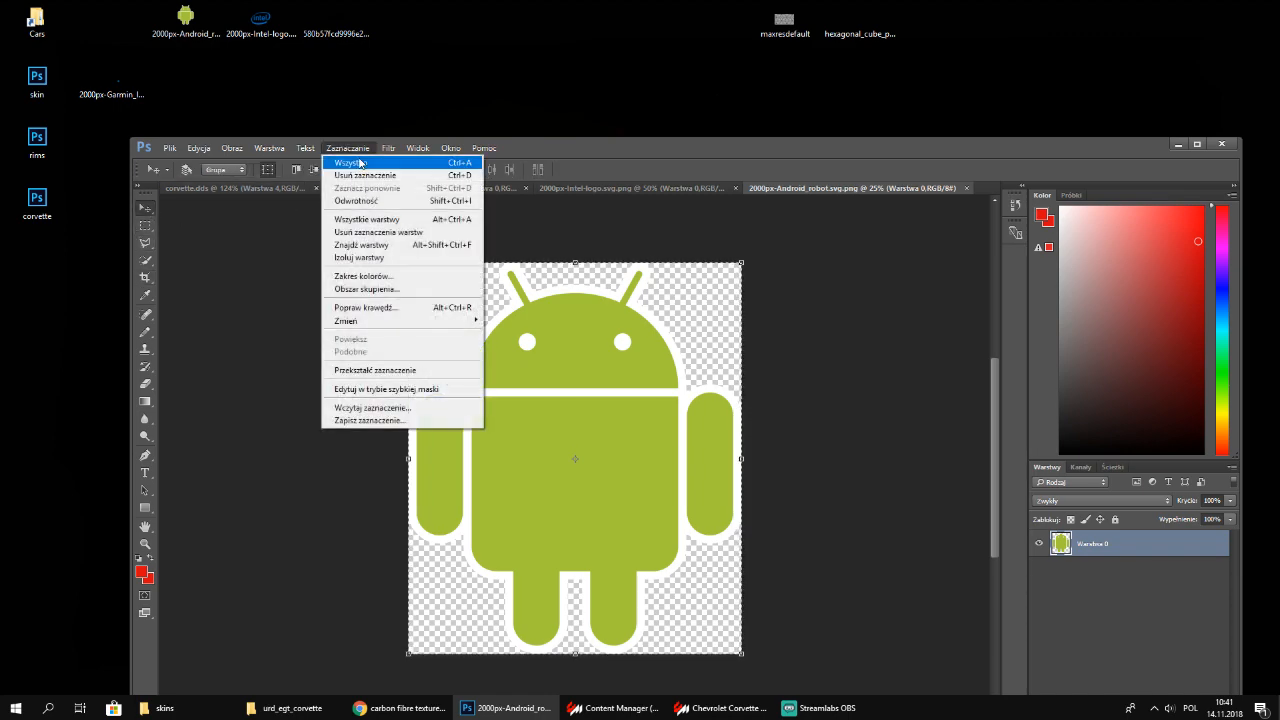
{"action": "left_click", "coordinate": [669, 148]}
{"action": "double_click", "coordinate": [669, 148]}
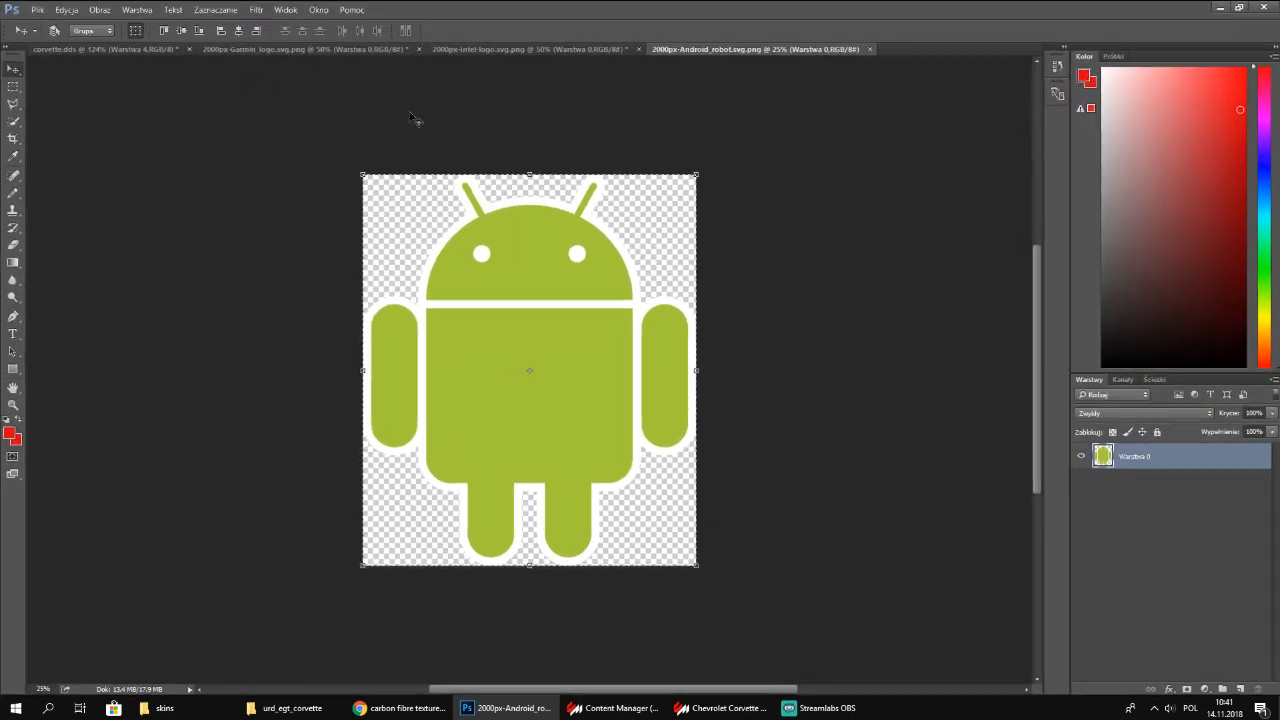
Select the Android robot's white outline with Color Range, using highlights (Światła), fuzziness 0% and range 231
{"action": "left_click", "coordinate": [219, 11]}
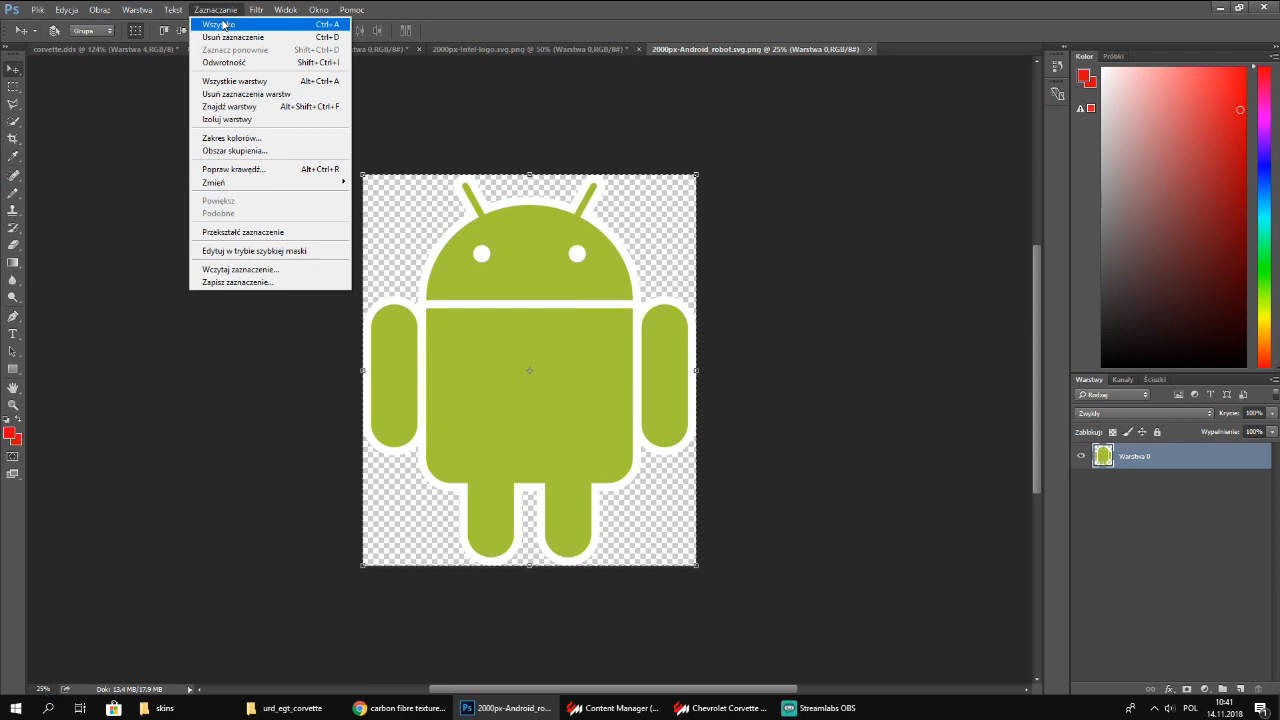
{"action": "left_click", "coordinate": [248, 140]}
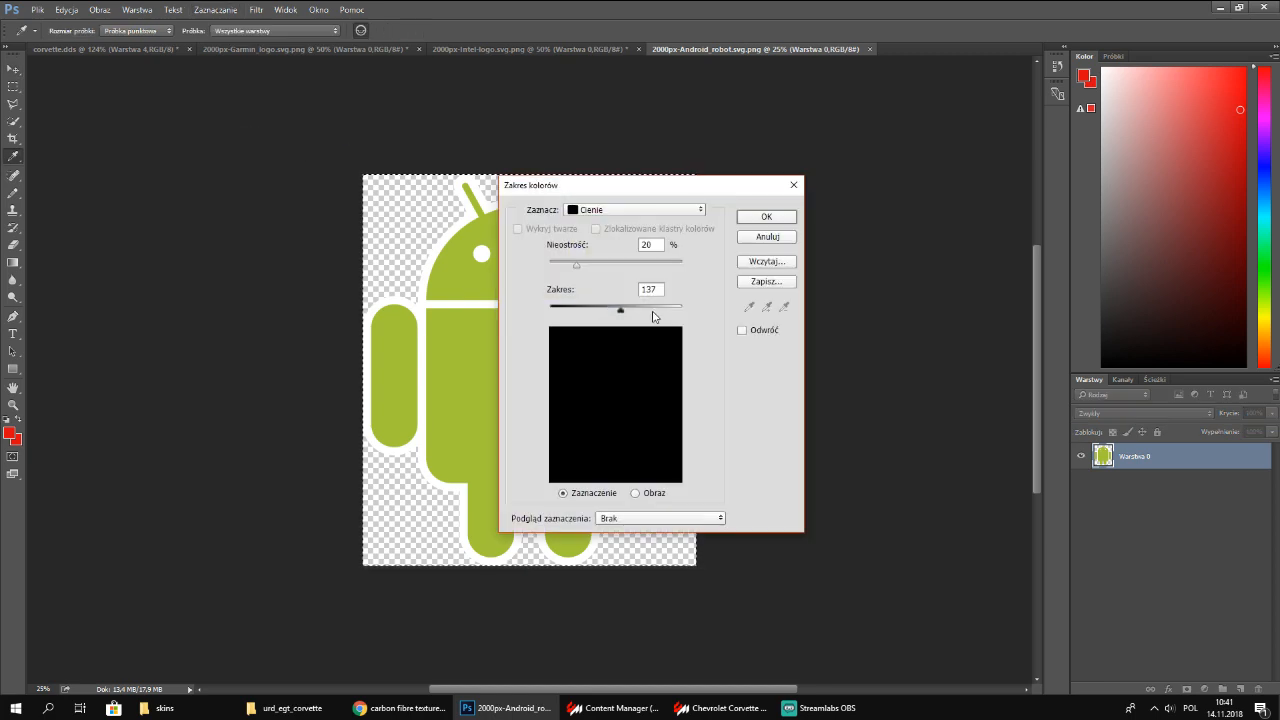
{"action": "left_click", "coordinate": [617, 210]}
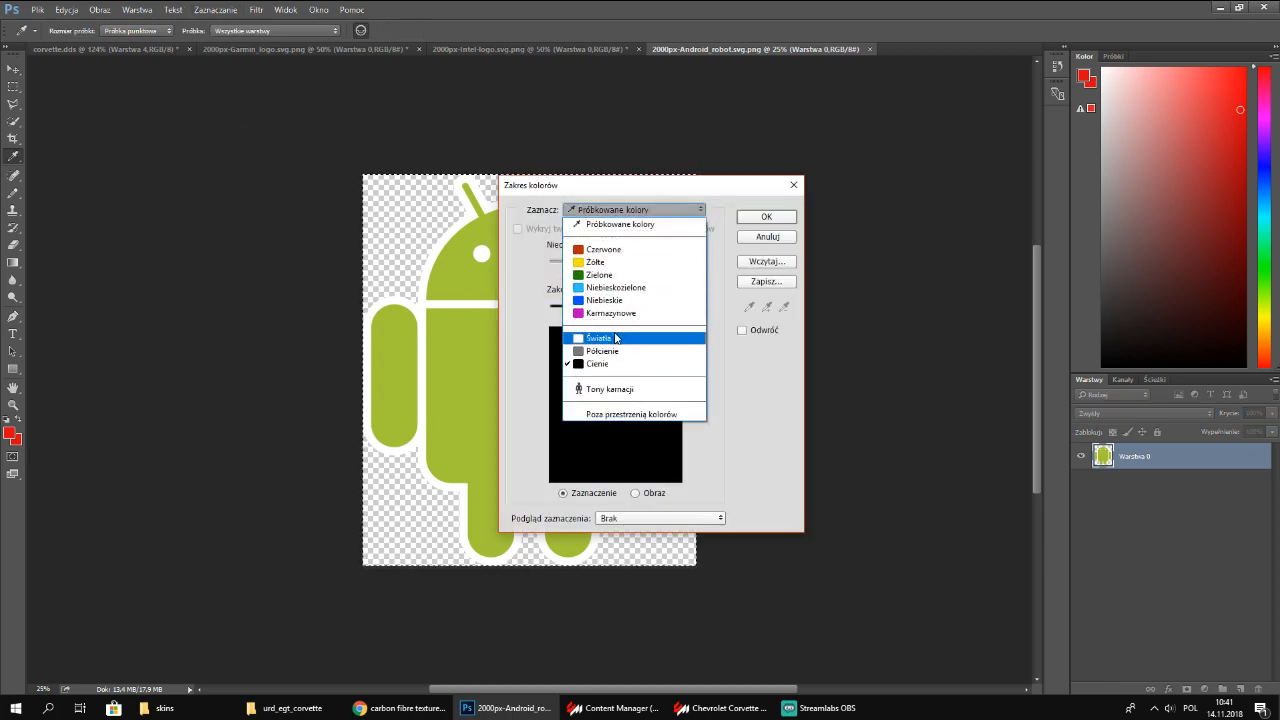
{"action": "left_click", "coordinate": [606, 337]}
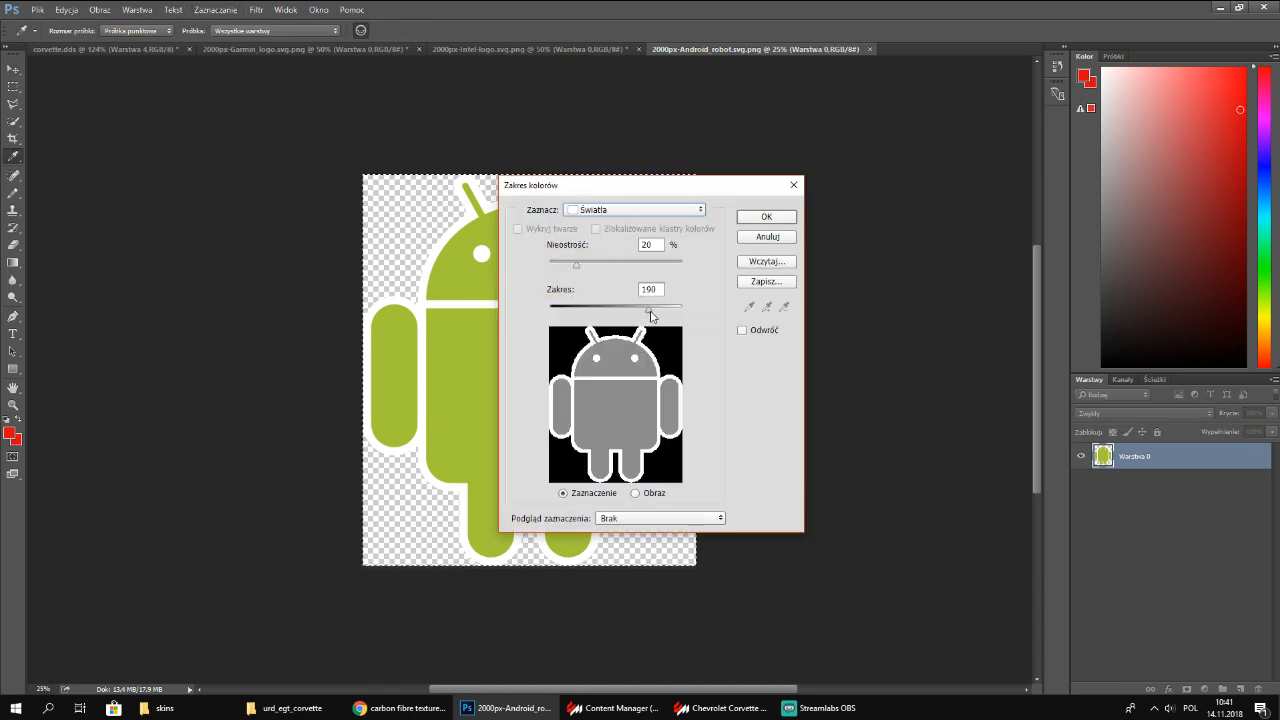
{"action": "left_click_drag", "start_coordinate": [650, 315], "coordinate": [693, 313]}
{"action": "left_click_drag", "start_coordinate": [648, 318], "coordinate": [659, 316]}
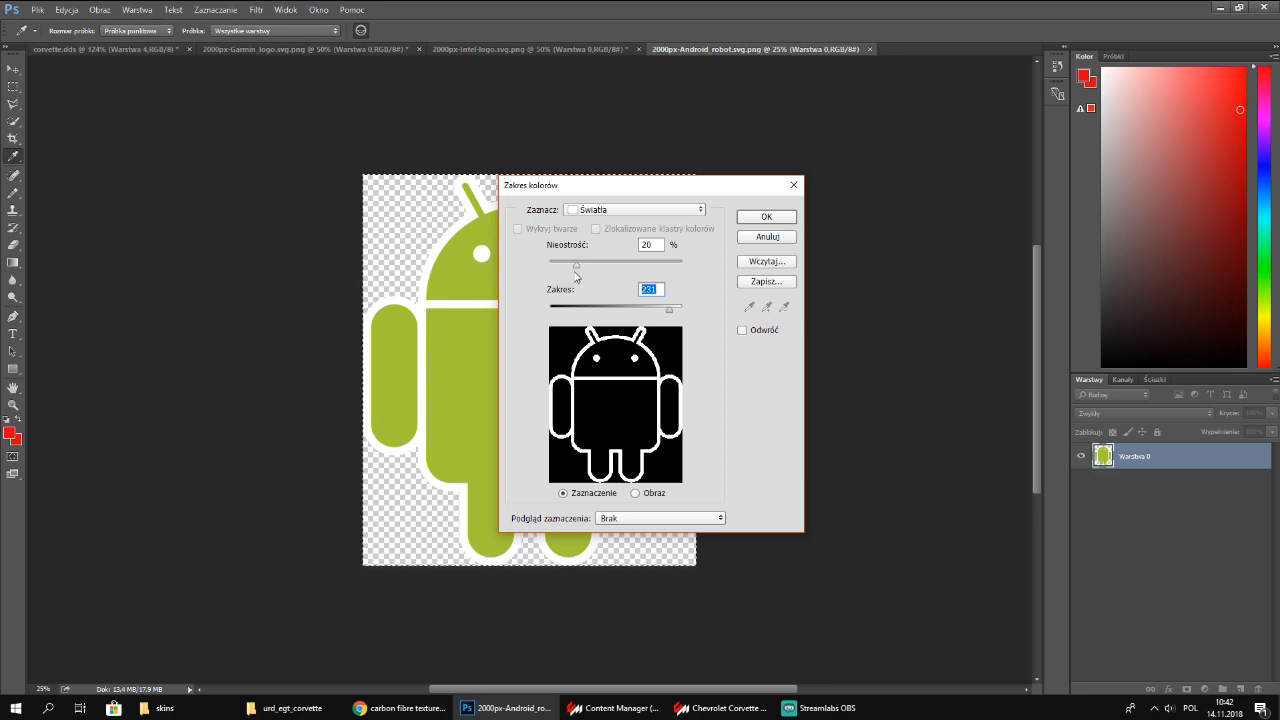
{"action": "mouse_move", "coordinate": [575, 268]}
{"action": "left_mouse_down"}
{"action": "mouse_move", "coordinate": [608, 266]}
{"action": "mouse_move", "coordinate": [554, 278]}
{"action": "left_mouse_up"}
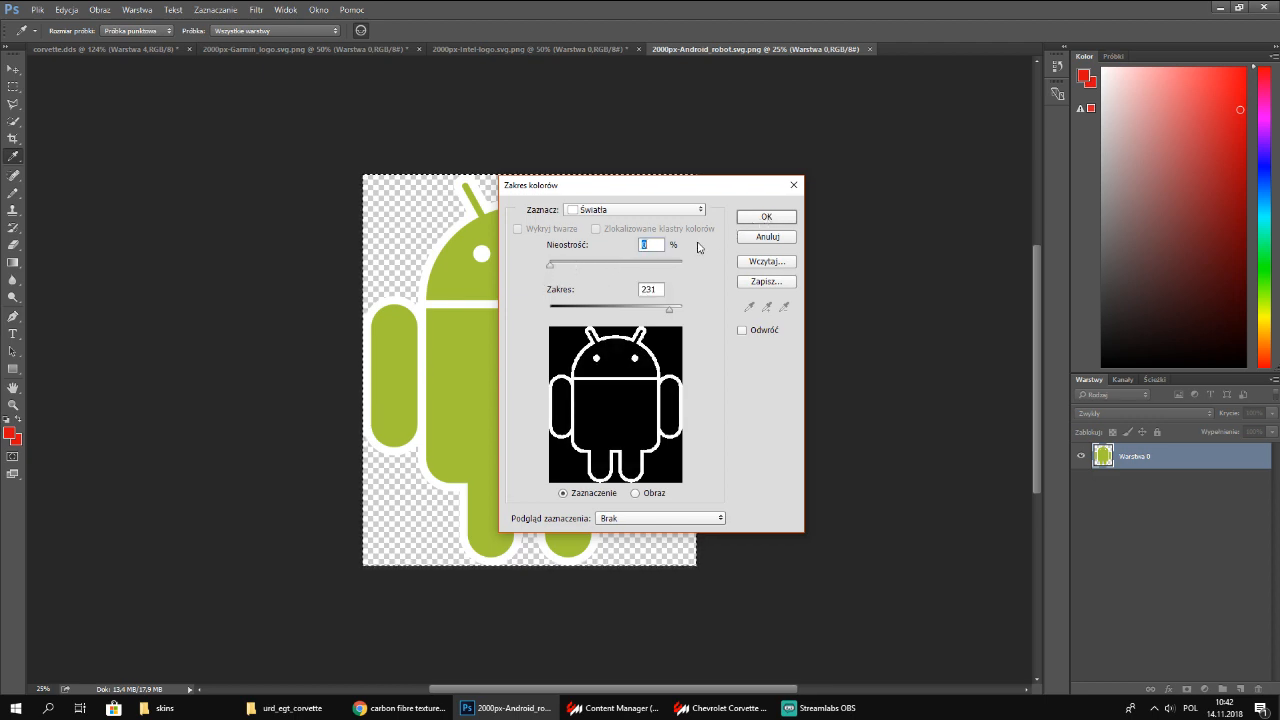
{"action": "left_click", "coordinate": [766, 217]}
Bring the selected white Android outline into corvette.dds as a new layer and shift it over the template
{"action": "key", "text": "v"}
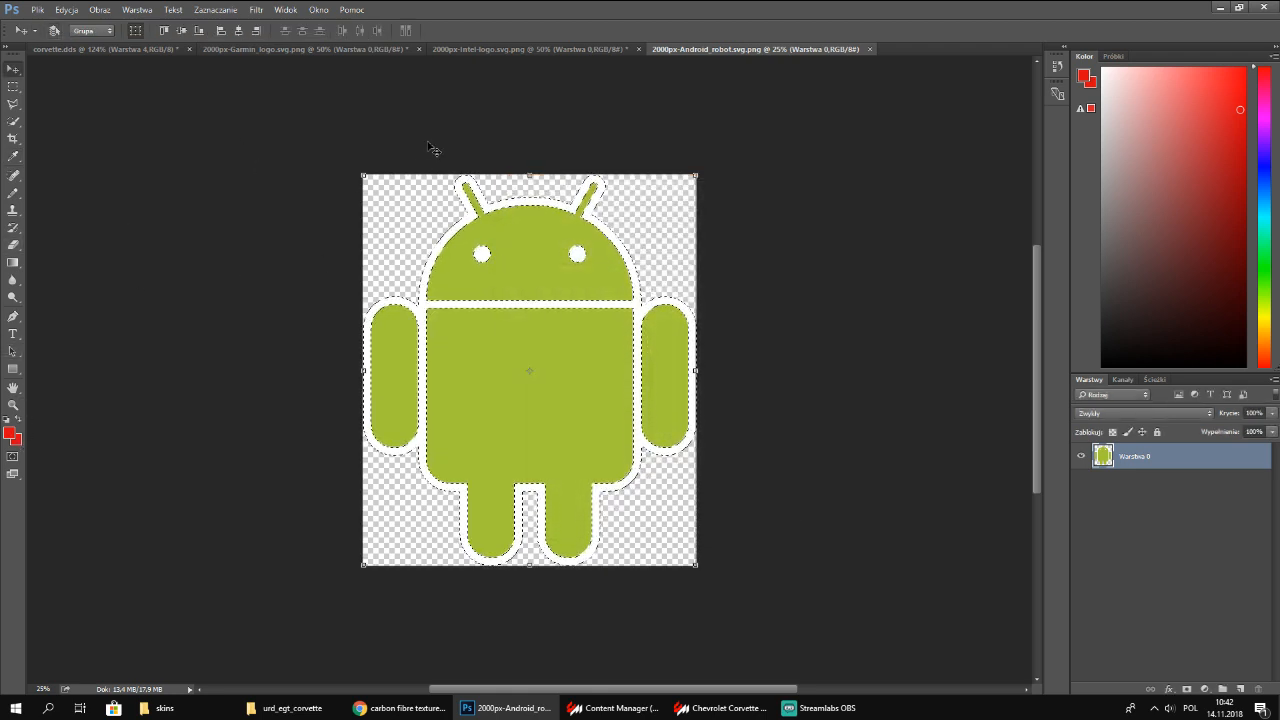
{"action": "left_click", "coordinate": [168, 48]}
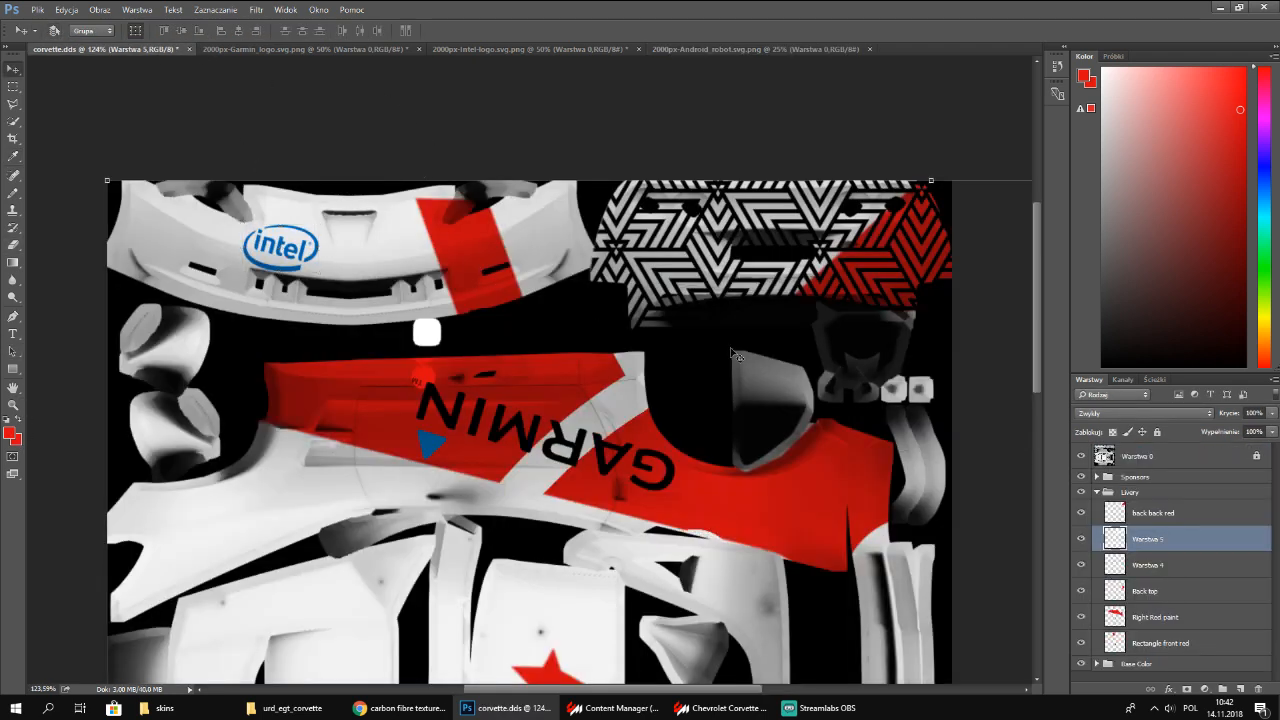
{"action": "scroll", "coordinate": [735, 355], "scroll_direction": "down", "scroll_amount": 5}
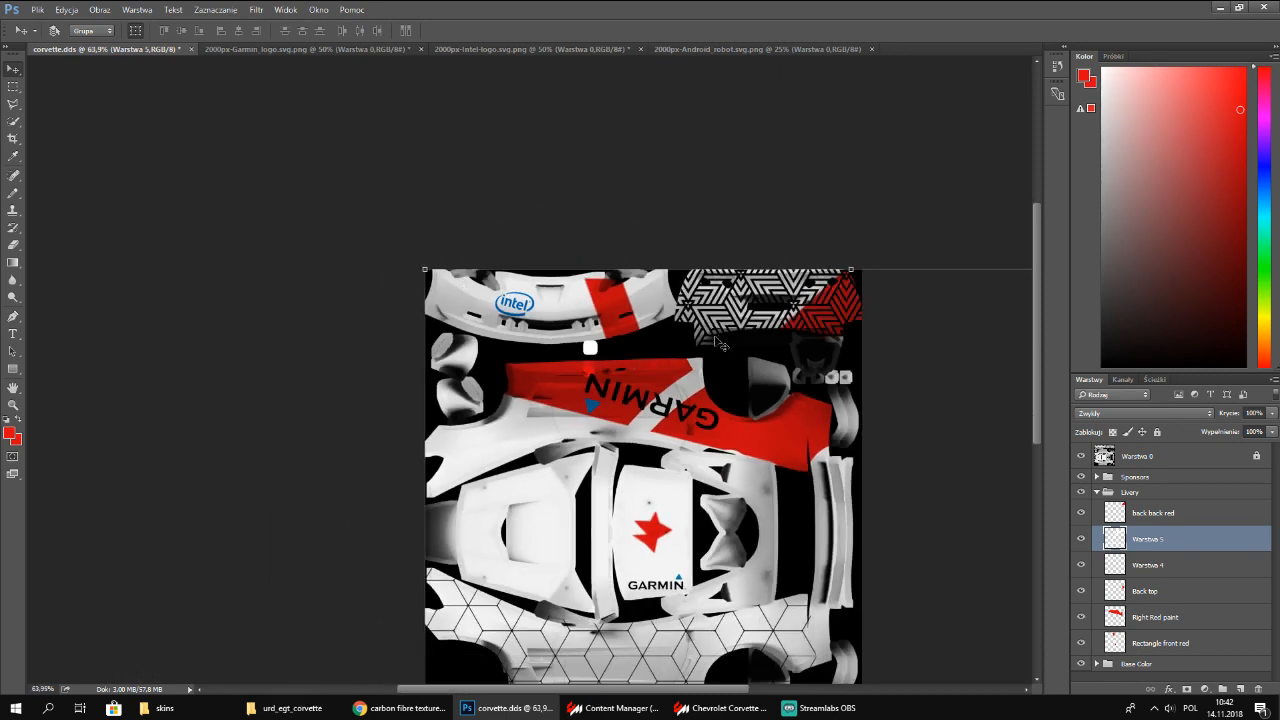
{"action": "left_click_drag", "start_coordinate": [716, 343], "coordinate": [502, 280]}
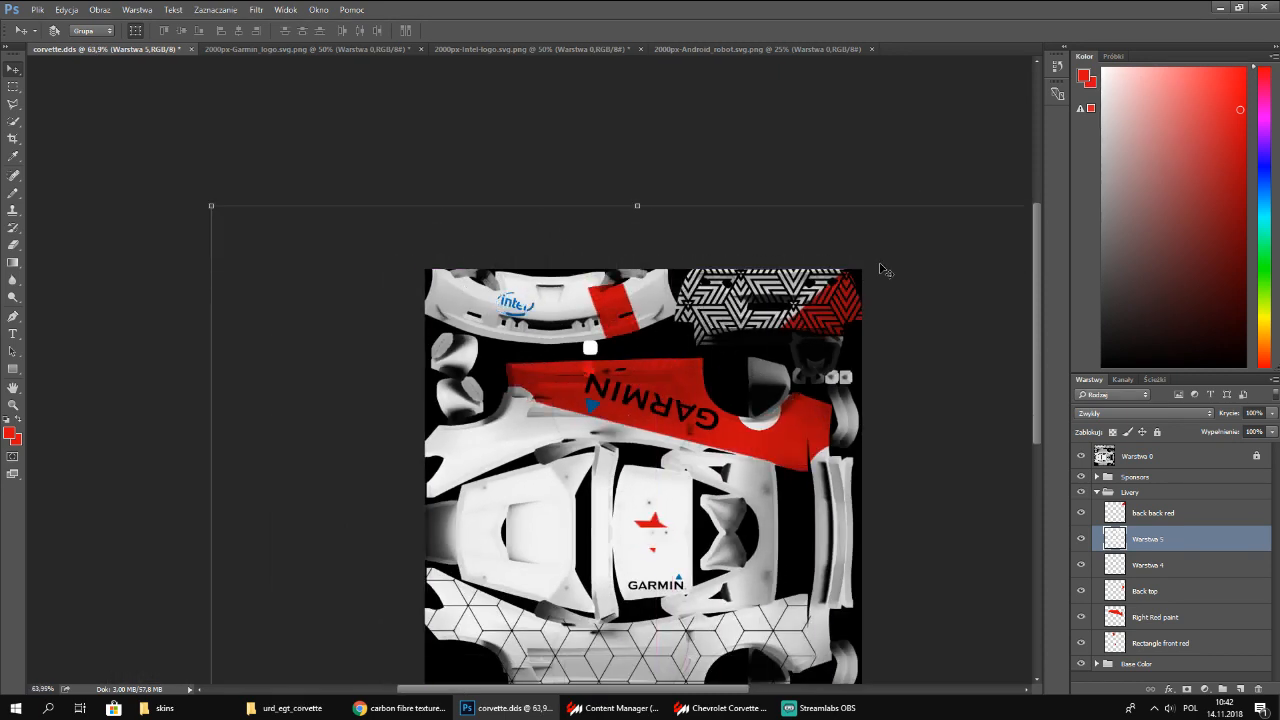
Scale the Android outline to about 3.4%, rotate it -150° and place it on the red rear side panel behind the GARMIN lettering
{"action": "left_click_drag", "start_coordinate": [948, 224], "coordinate": [354, 560]}
{"action": "left_click_drag", "start_coordinate": [322, 666], "coordinate": [767, 161]}
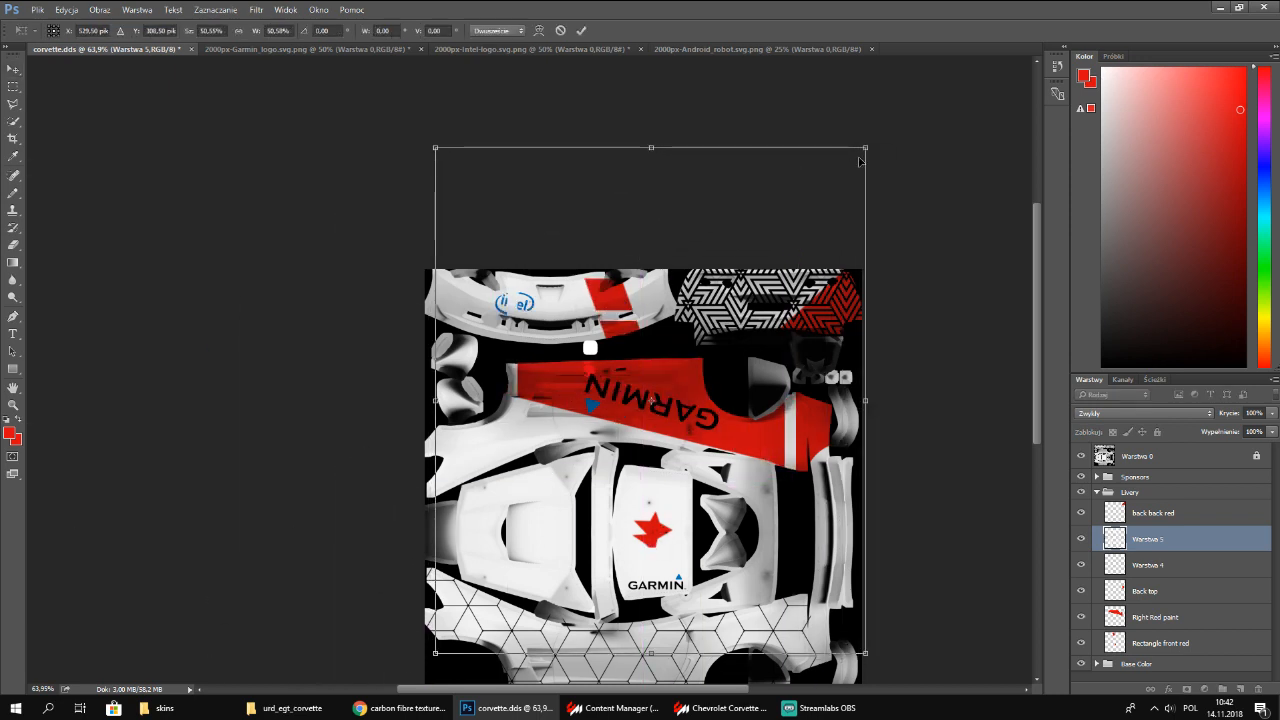
{"action": "left_click_drag", "start_coordinate": [862, 160], "coordinate": [717, 452]}
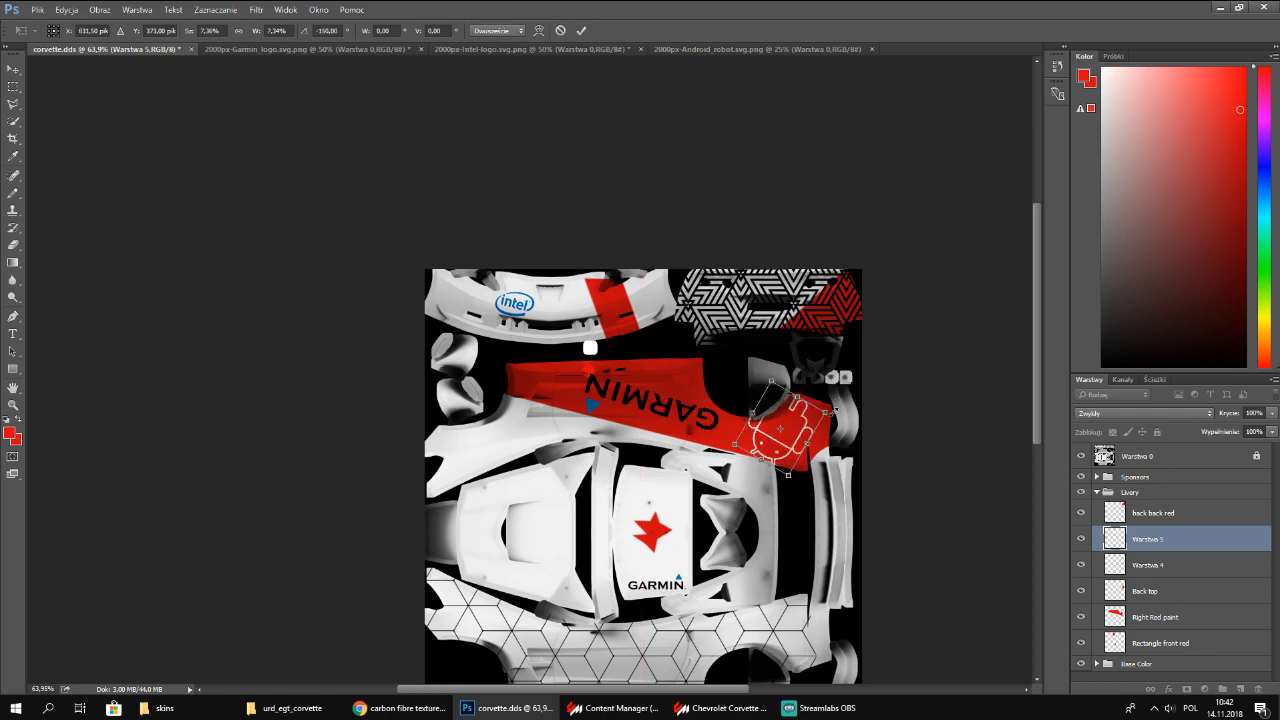
{"action": "left_click_drag", "start_coordinate": [835, 410], "coordinate": [778, 430]}
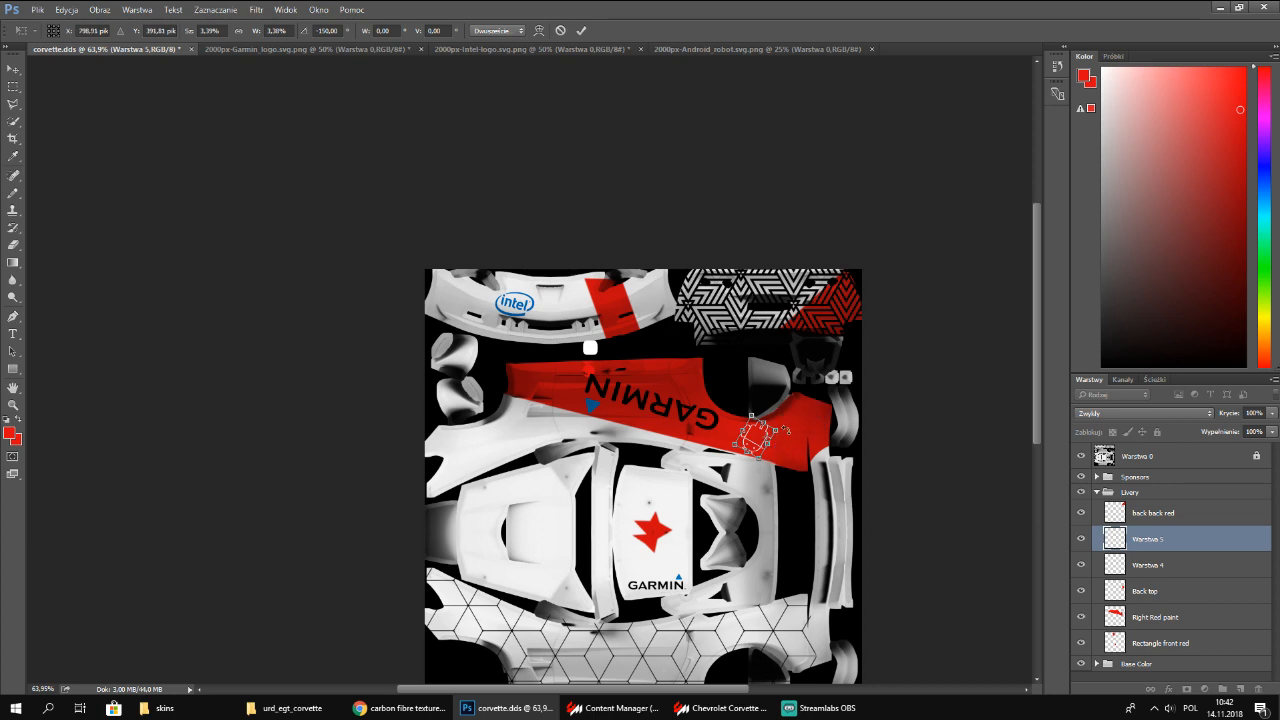
{"action": "left_click_drag", "start_coordinate": [757, 431], "coordinate": [776, 430]}
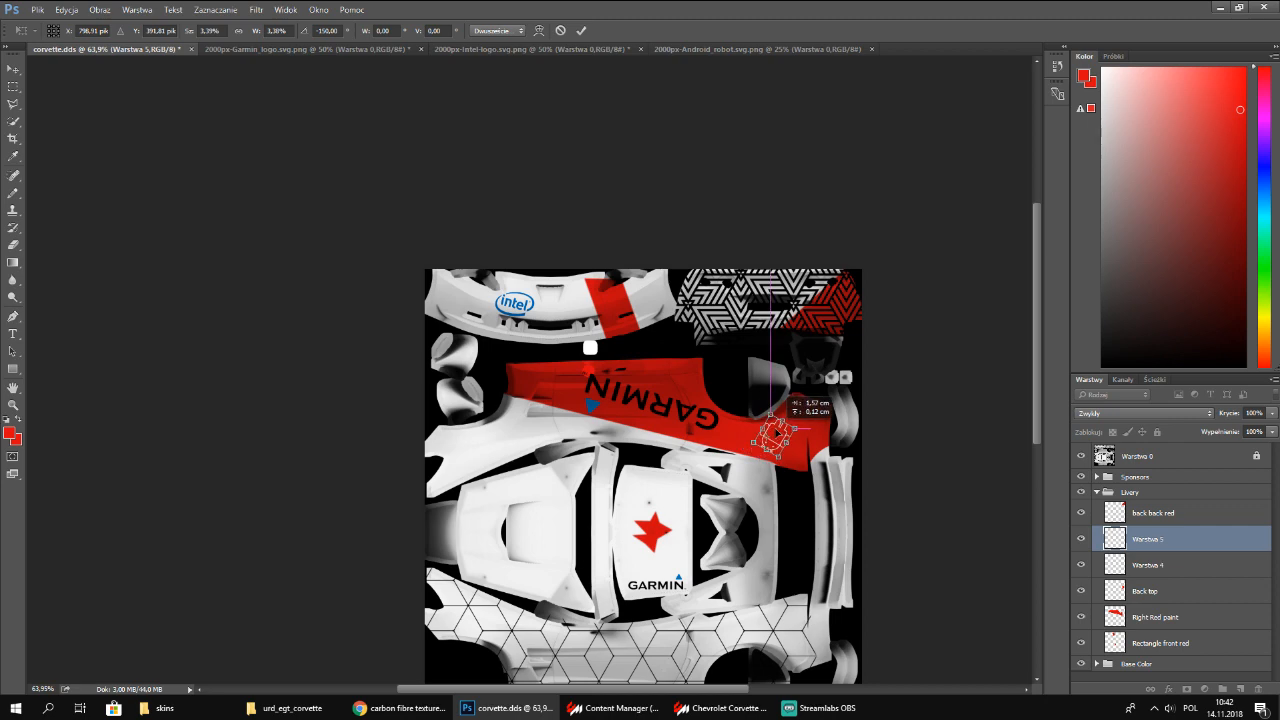
{"action": "key", "text": "Return"}
Close the Intel and Android logo documents, discarding the changes to the Intel file
{"action": "scroll", "coordinate": [770, 440], "scroll_direction": "up", "scroll_amount": 5}
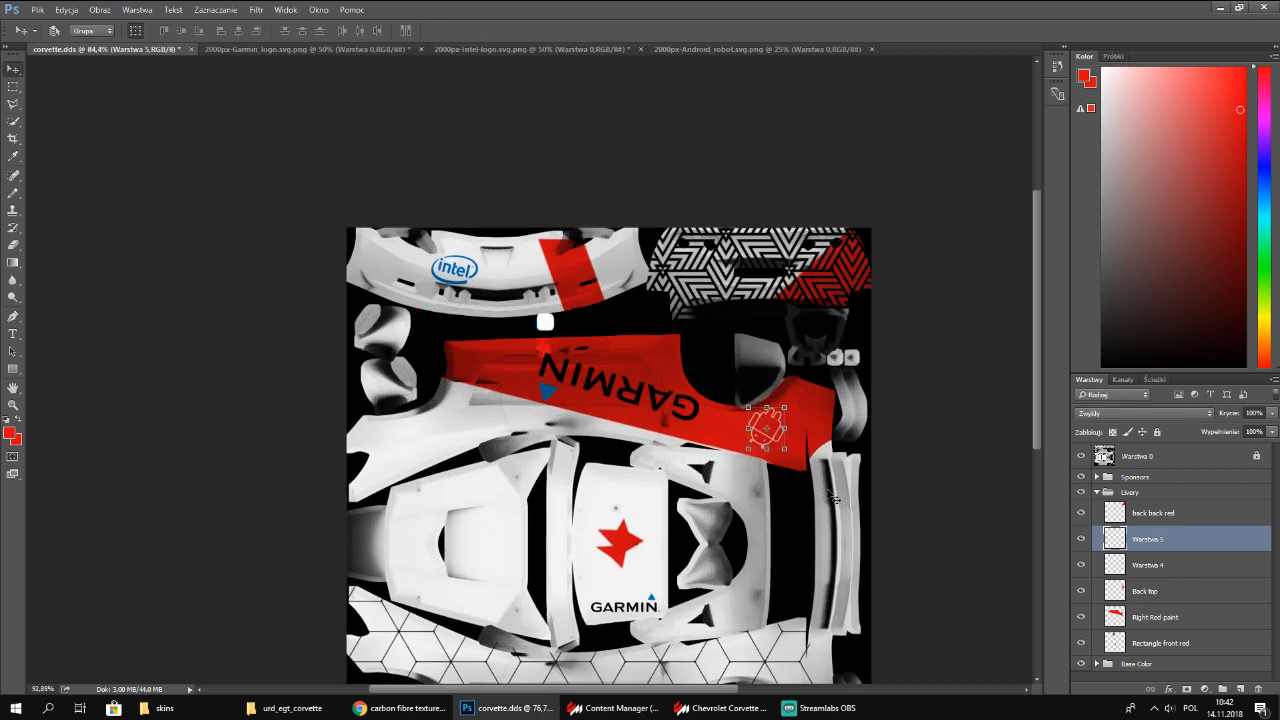
{"action": "scroll", "coordinate": [755, 453], "scroll_direction": "down", "scroll_amount": 3}
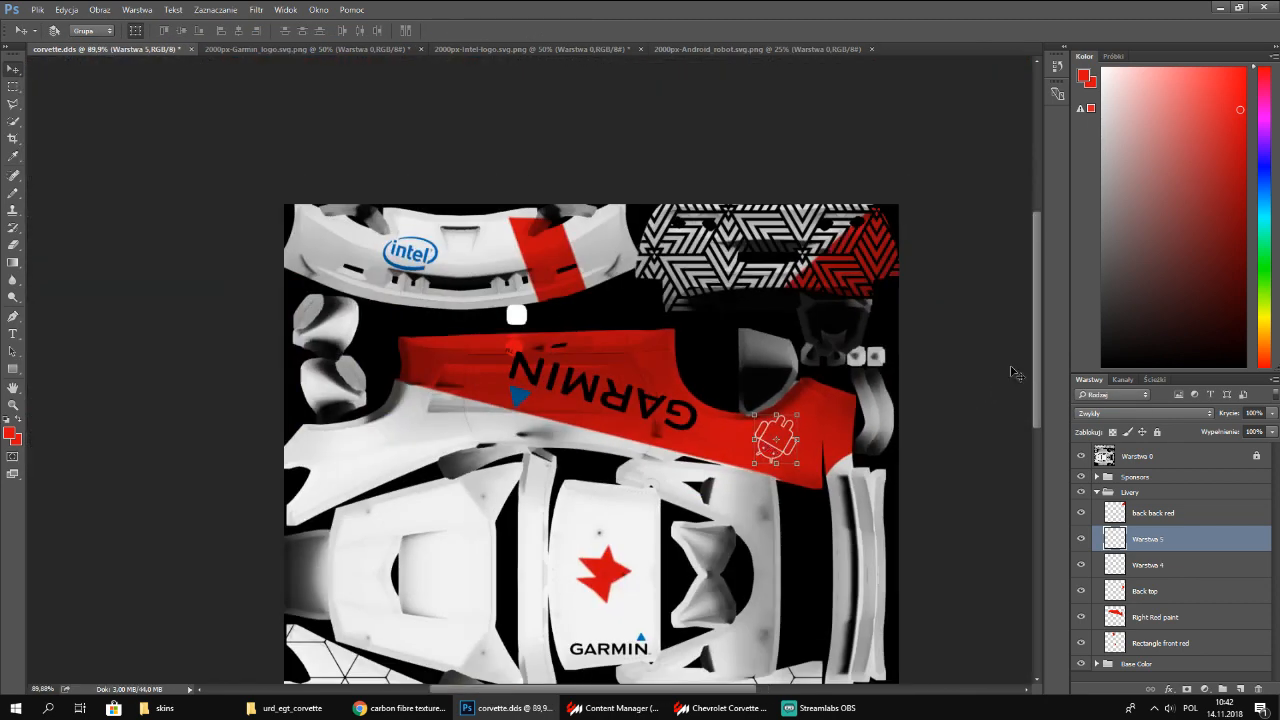
{"action": "scroll", "coordinate": [1037, 391], "scroll_direction": "down", "scroll_amount": 2}
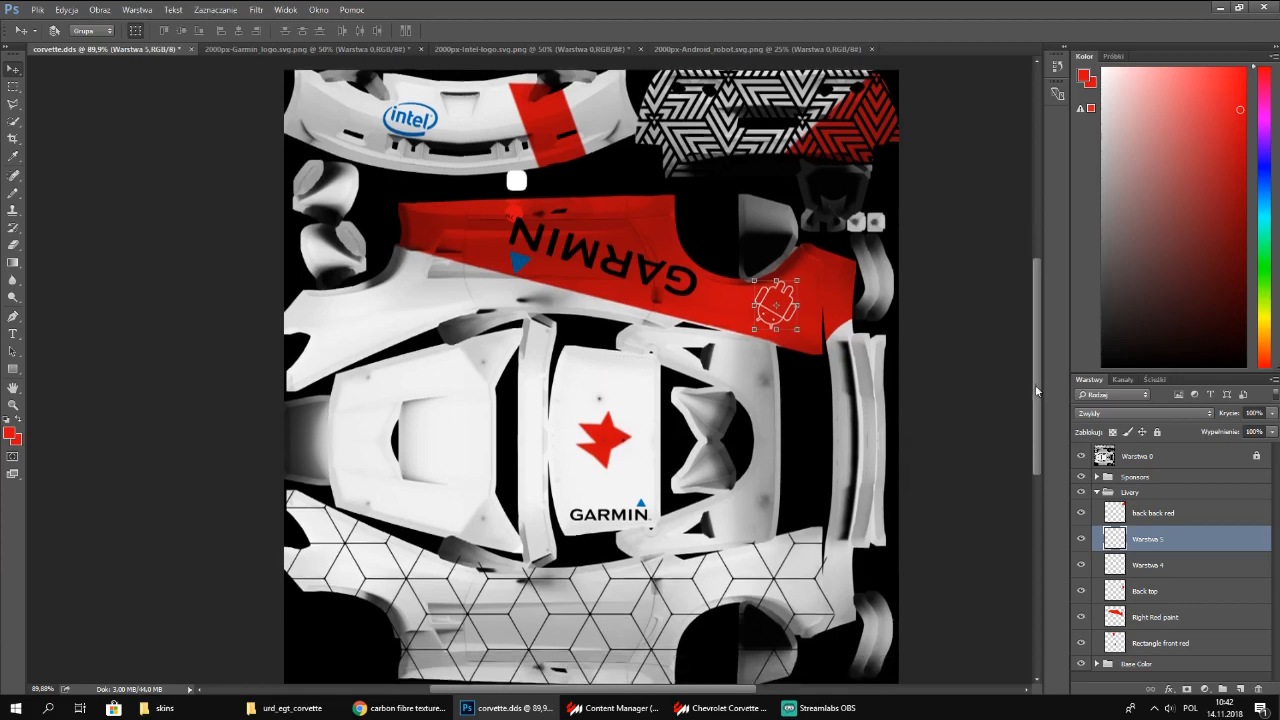
{"action": "left_click", "coordinate": [641, 49]}
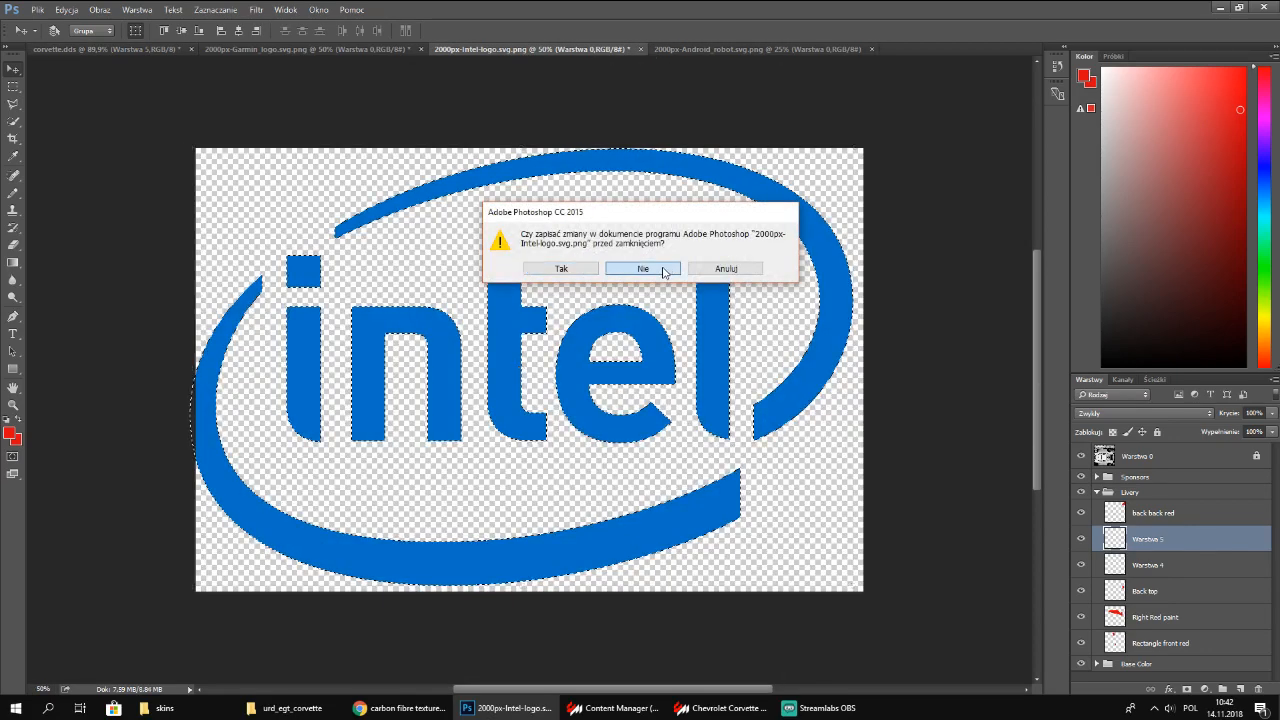
{"action": "left_click", "coordinate": [654, 266]}
{"action": "left_click", "coordinate": [652, 49]}
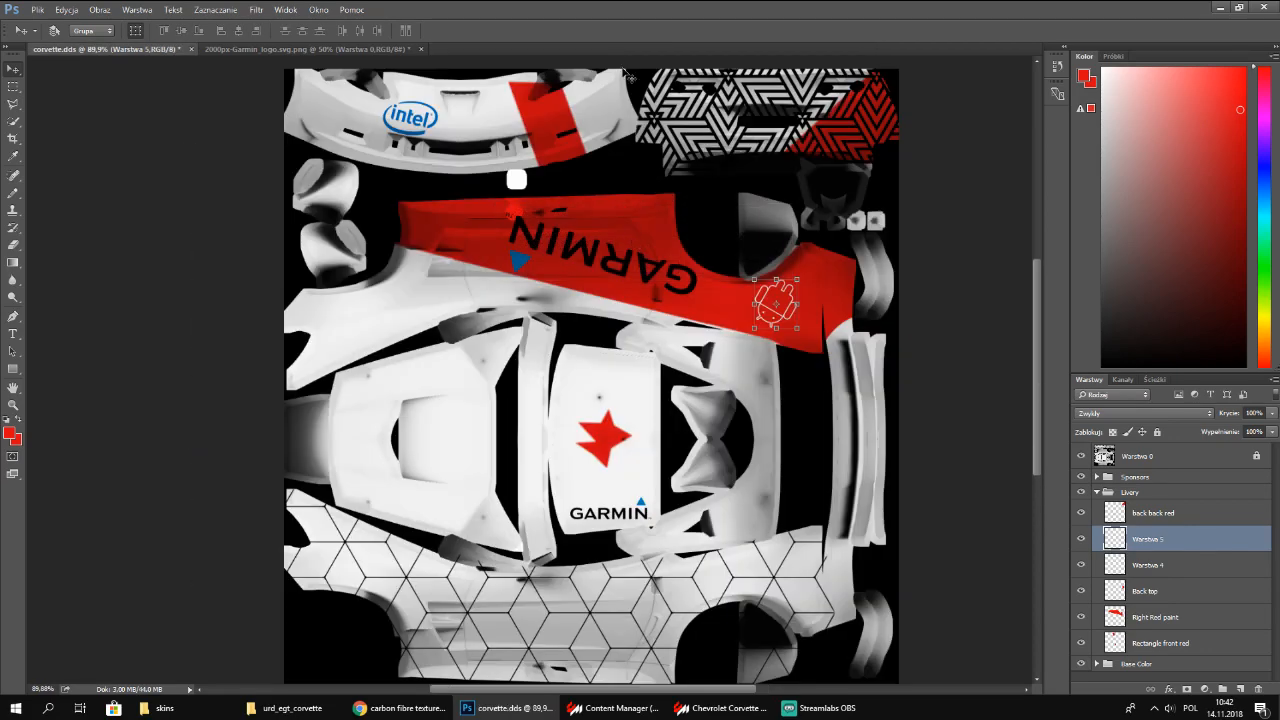
Open the Puma logo image from the desktop as a new document
{"action": "double_click", "coordinate": [598, 20]}
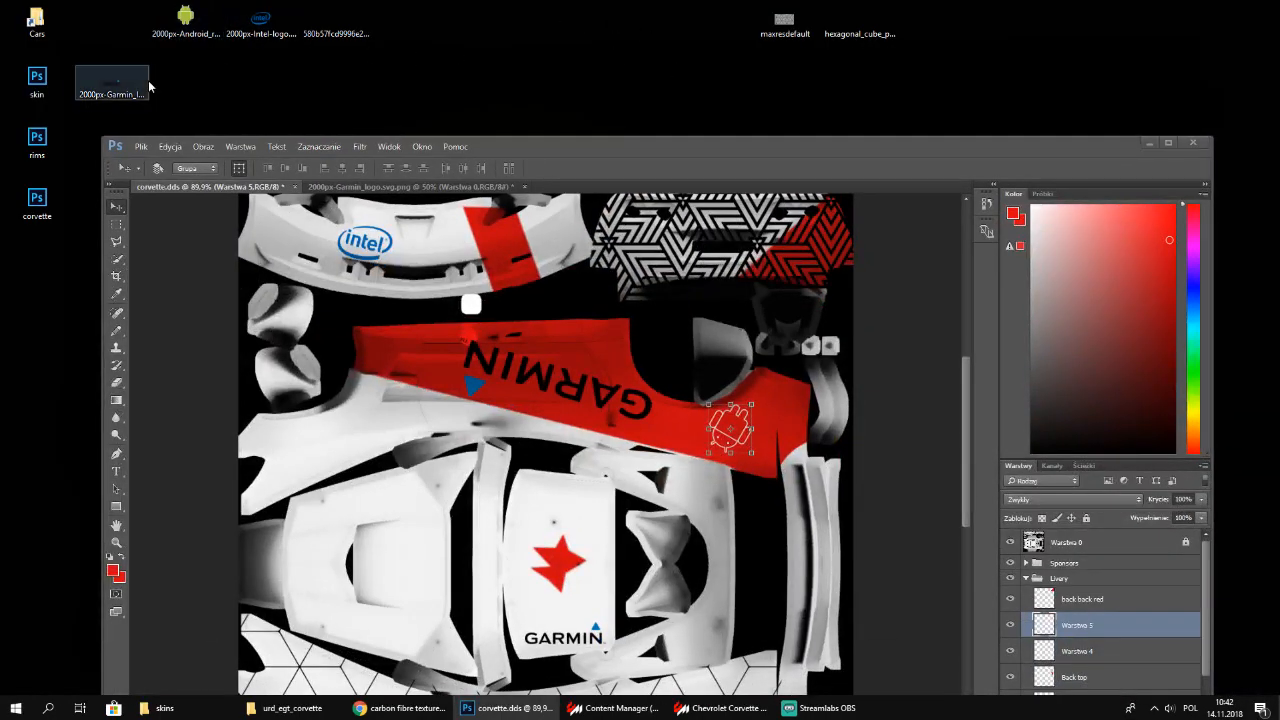
{"action": "left_click_drag", "start_coordinate": [337, 35], "coordinate": [399, 64]}
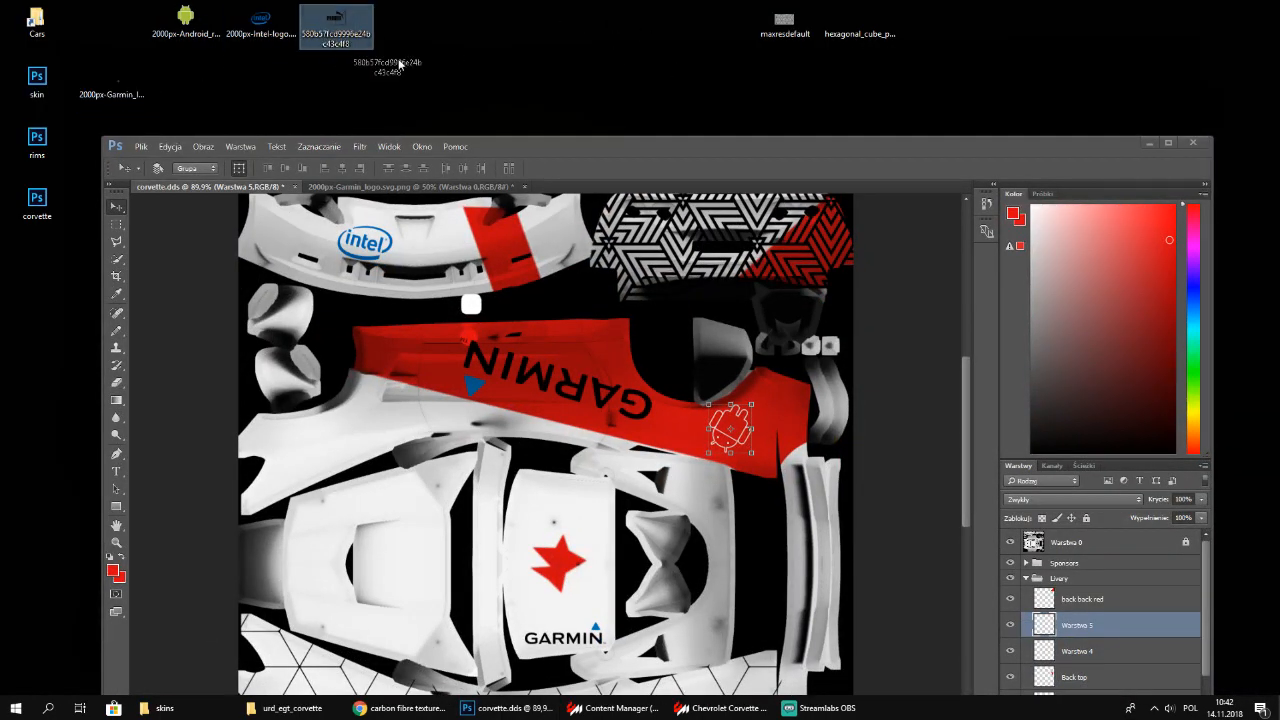
{"action": "left_click_drag", "start_coordinate": [617, 187], "coordinate": [647, 206]}
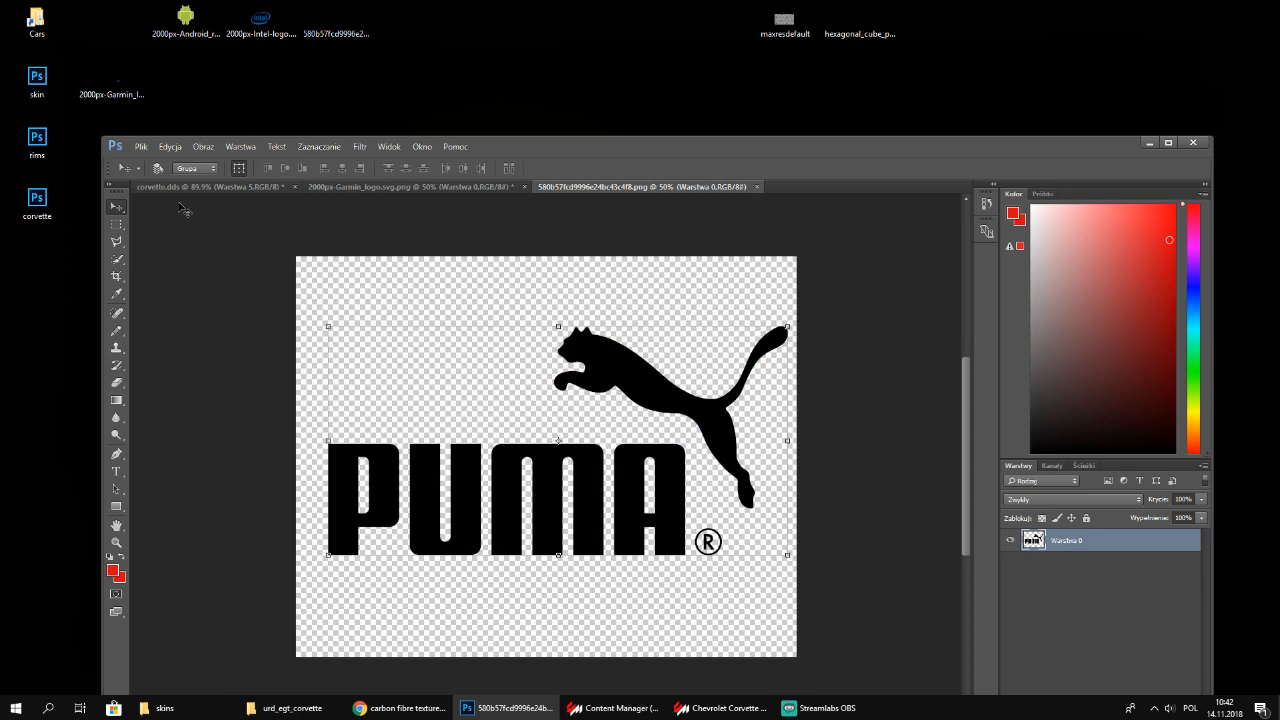
Try to bring the whole Puma logo layer into corvette.dds without selecting the artwork first
{"action": "left_click_drag", "start_coordinate": [442, 464], "coordinate": [450, 435]}
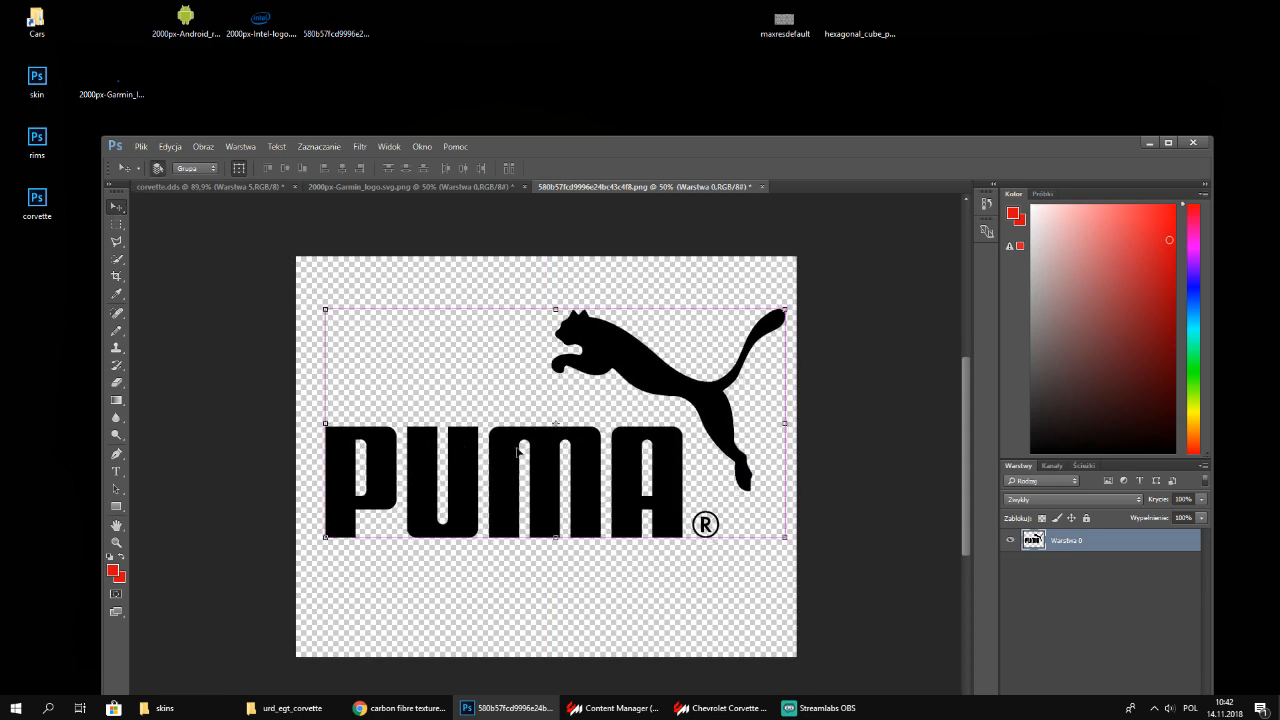
{"action": "left_click", "coordinate": [255, 188]}
{"action": "key", "text": "Delete"}
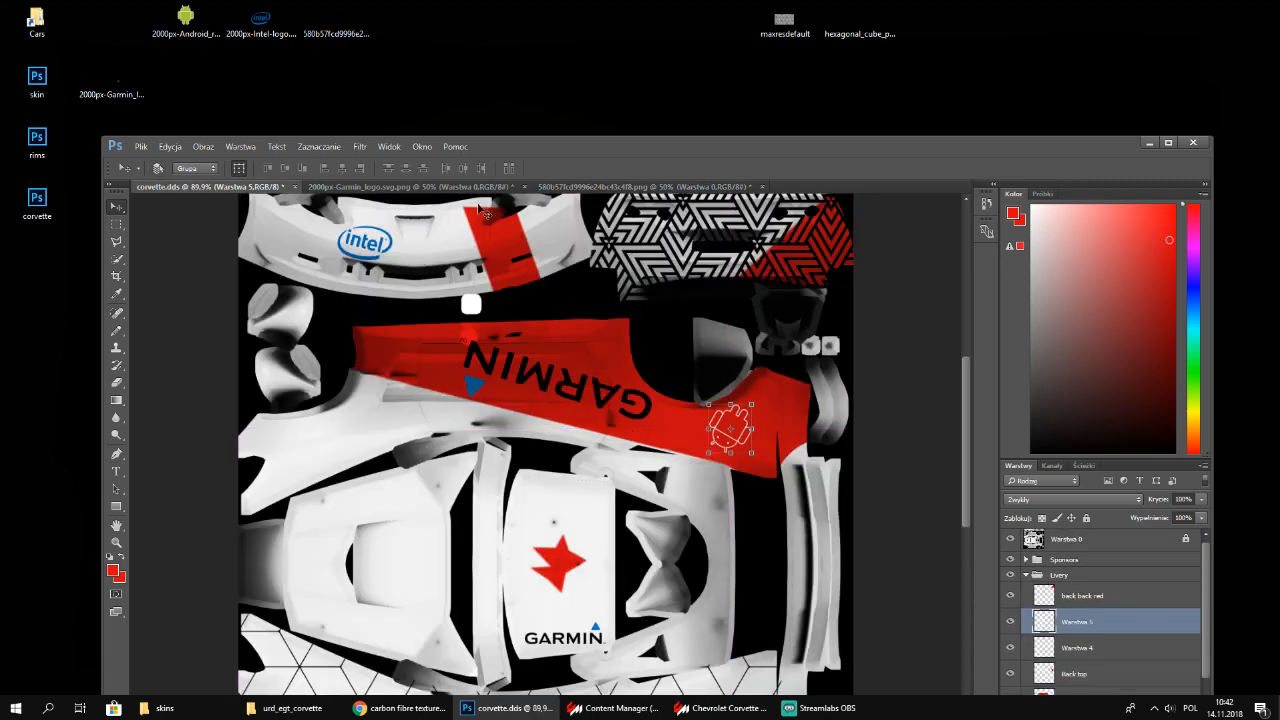
{"action": "left_click", "coordinate": [670, 188]}
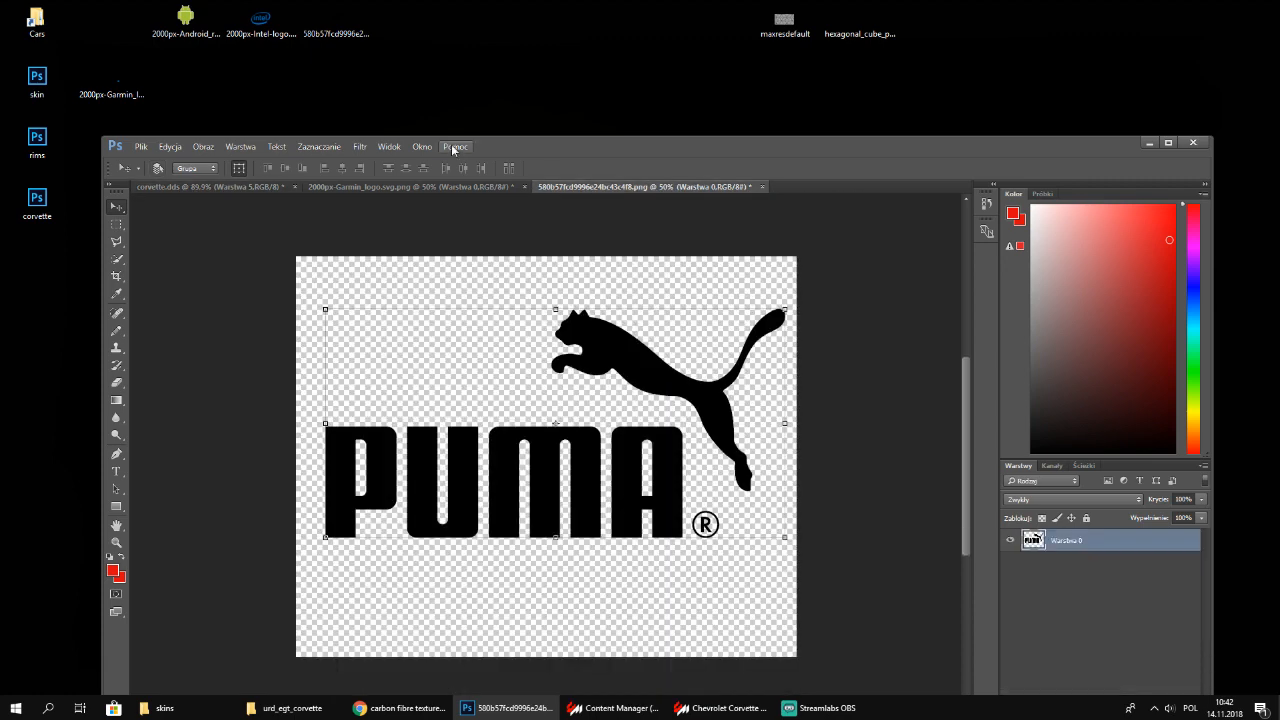
Select the black Puma artwork with the Quick Selection tool and bring it into corvette.dds as a new layer
{"action": "left_click", "coordinate": [117, 260]}
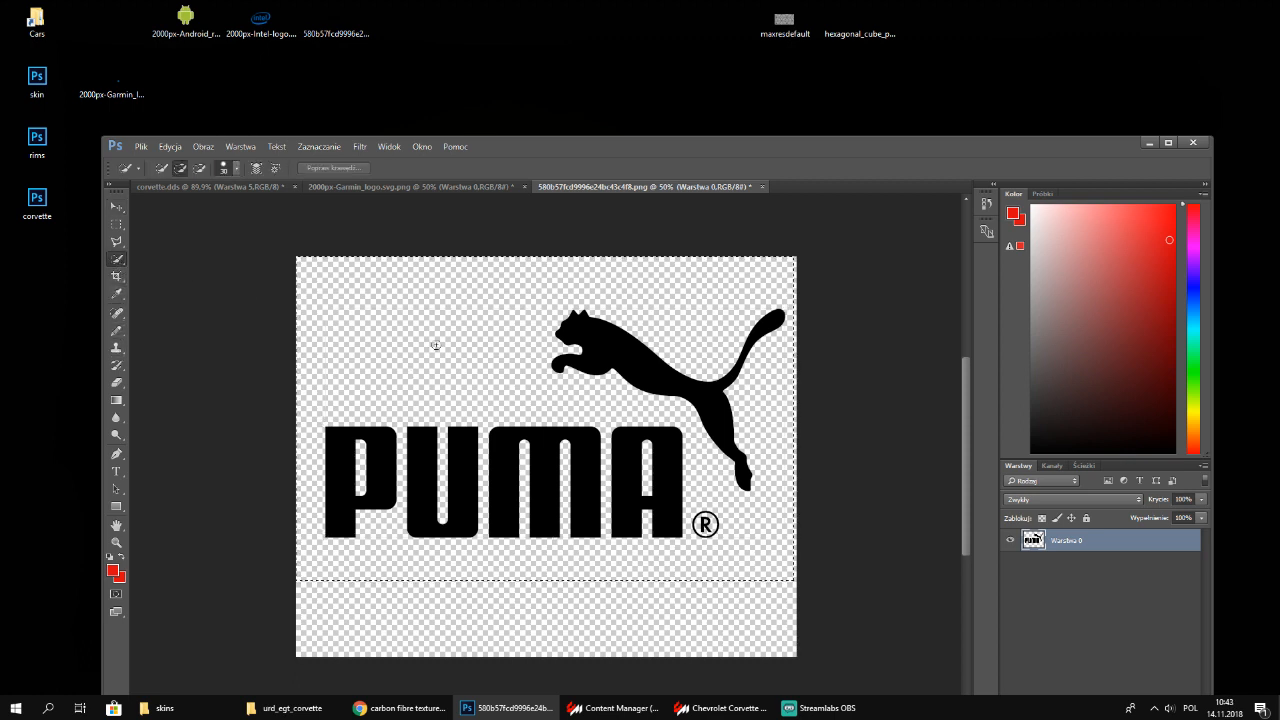
{"action": "left_click", "coordinate": [602, 524]}
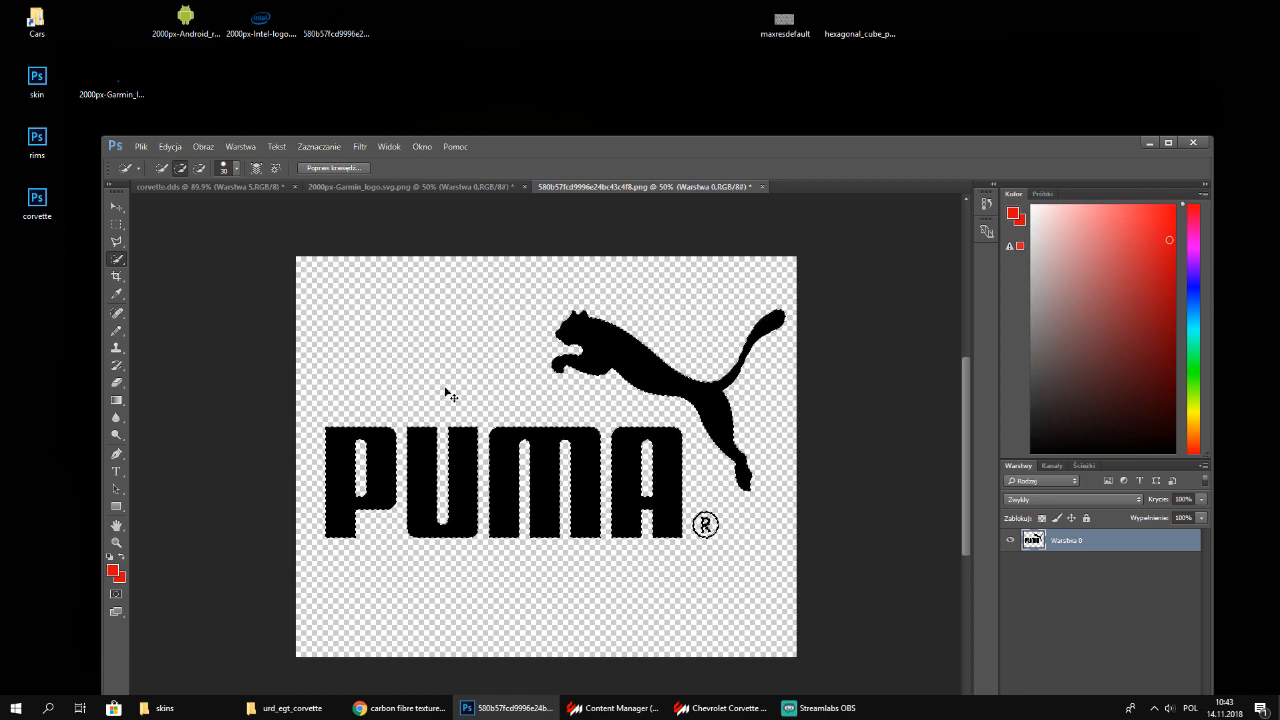
{"action": "left_click", "coordinate": [118, 207]}
{"action": "left_click_drag", "start_coordinate": [408, 392], "coordinate": [620, 422]}
{"action": "left_click_drag", "start_coordinate": [748, 458], "coordinate": [545, 402]}
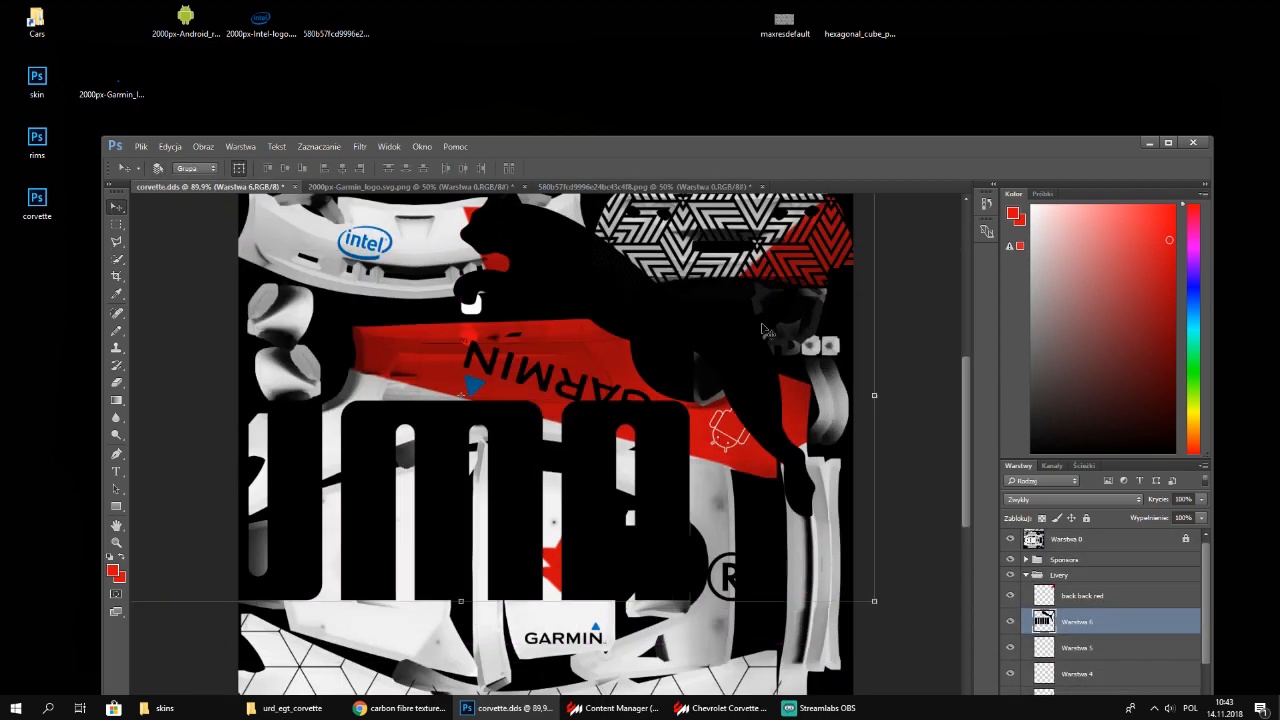
Scale the Puma logo to about 15.6%, rotate it about -6.1° and place it across the vent recess on the white hood
{"action": "left_click_drag", "start_coordinate": [794, 302], "coordinate": [794, 351]}
{"action": "left_click_drag", "start_coordinate": [858, 258], "coordinate": [281, 543]}
{"action": "left_click_drag", "start_coordinate": [464, 562], "coordinate": [489, 522]}
{"action": "left_click_drag", "start_coordinate": [262, 592], "coordinate": [462, 533]}
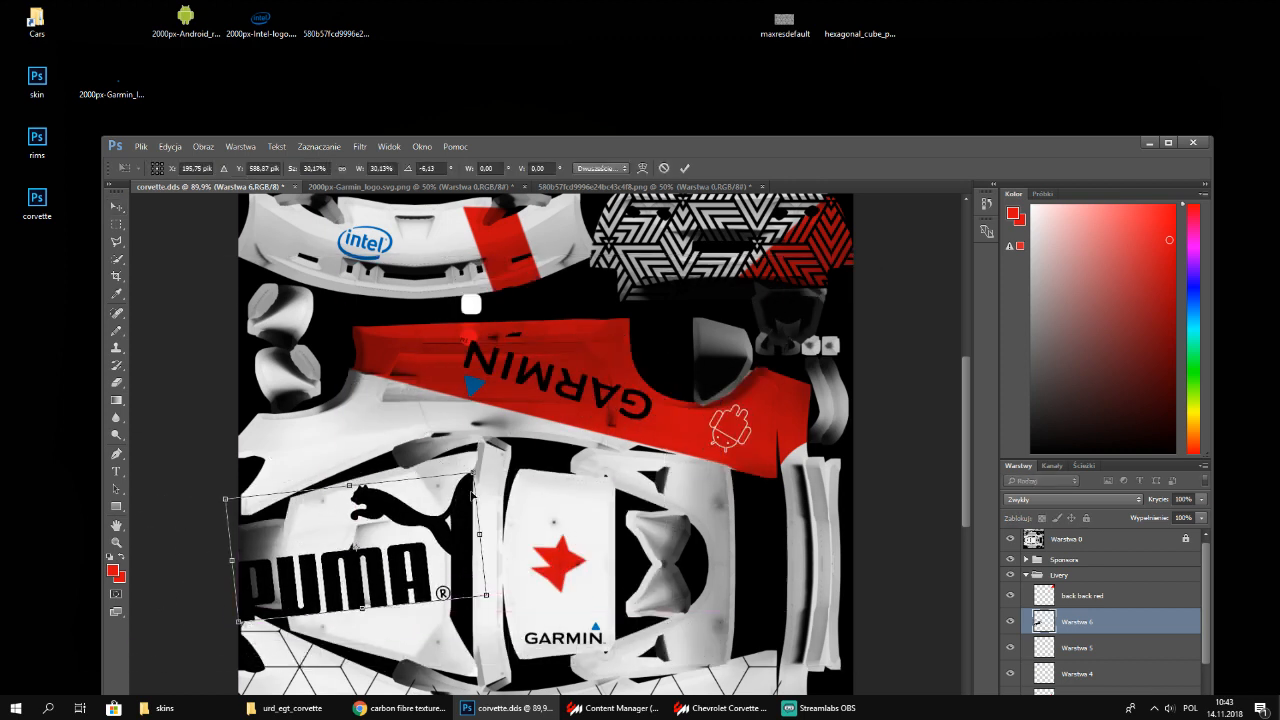
{"action": "left_click_drag", "start_coordinate": [474, 472], "coordinate": [419, 515]}
{"action": "mouse_move", "coordinate": [394, 569]}
{"action": "left_mouse_down"}
{"action": "mouse_move", "coordinate": [401, 550]}
{"action": "mouse_move", "coordinate": [379, 565]}
{"action": "left_mouse_up"}
{"action": "scroll", "coordinate": [348, 591], "scroll_direction": "up", "scroll_amount": 2}
{"action": "scroll", "coordinate": [348, 591], "scroll_direction": "up", "scroll_amount": 8}
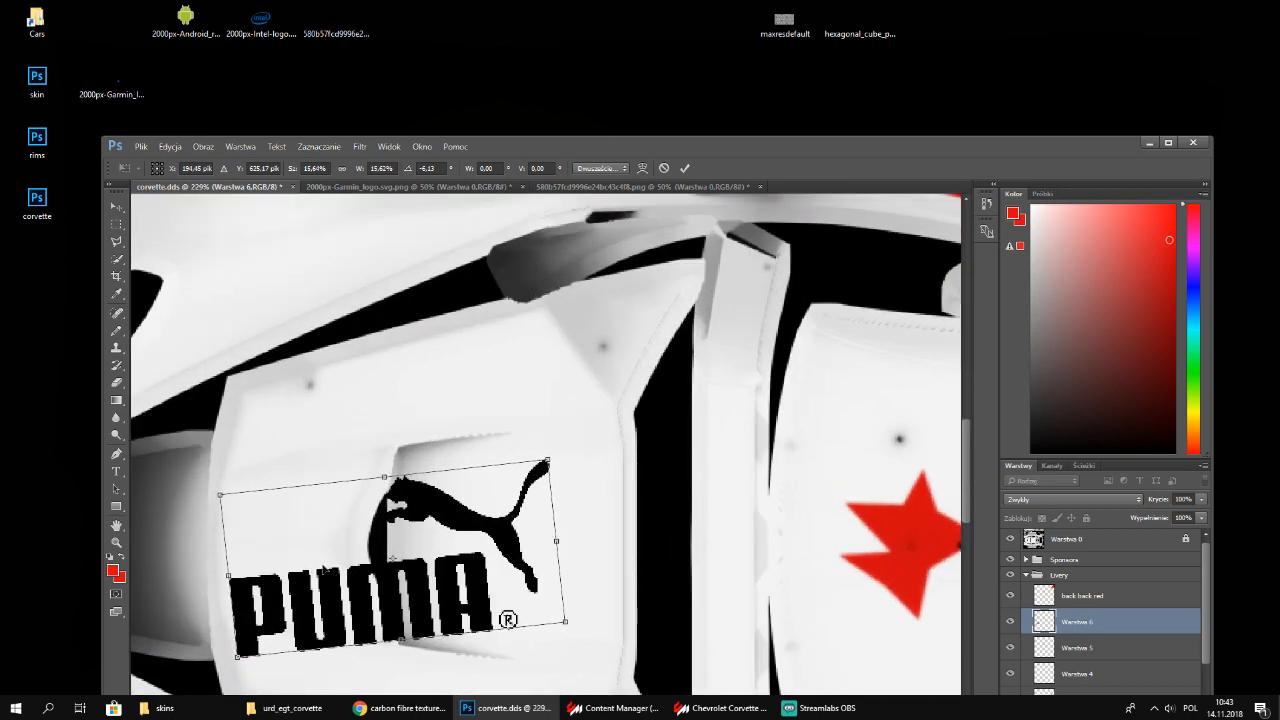
{"action": "key", "text": "Return"}
Set up a D3D/DDS copy of the livery for saving in the Vett folder under urd_egt_corvette's skins
{"action": "left_click", "coordinate": [141, 147]}
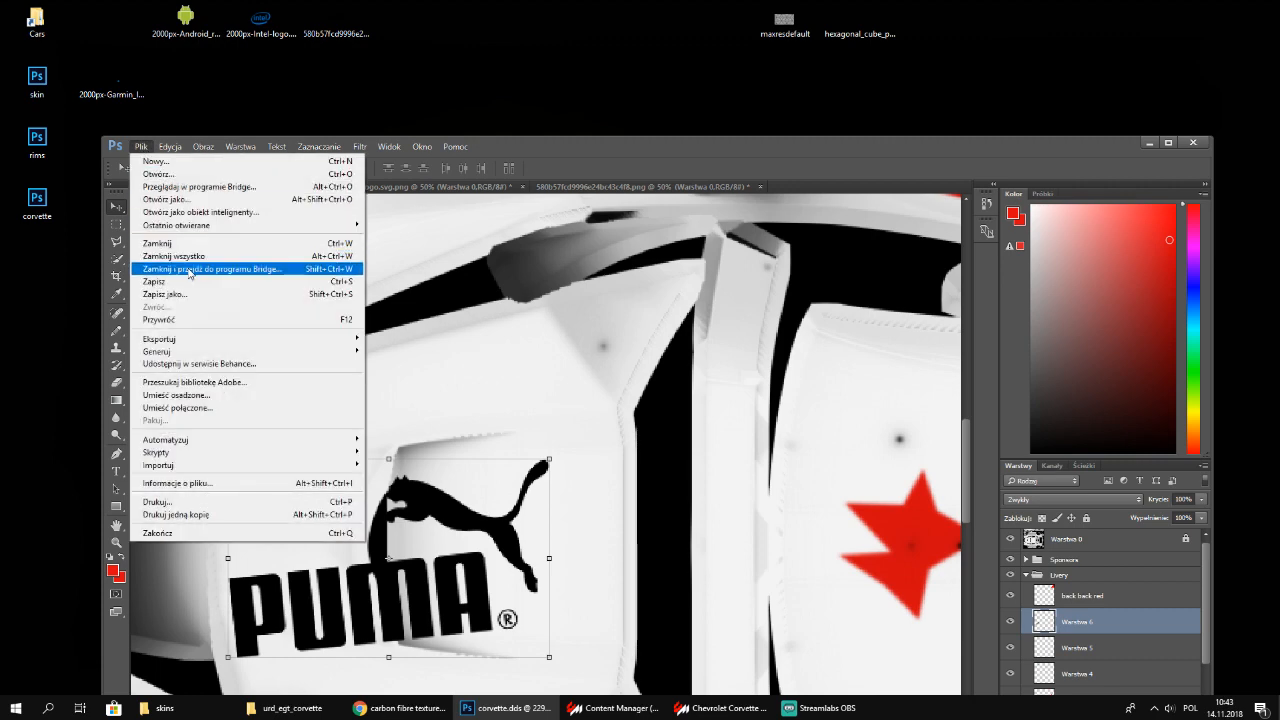
{"action": "left_click", "coordinate": [190, 290]}
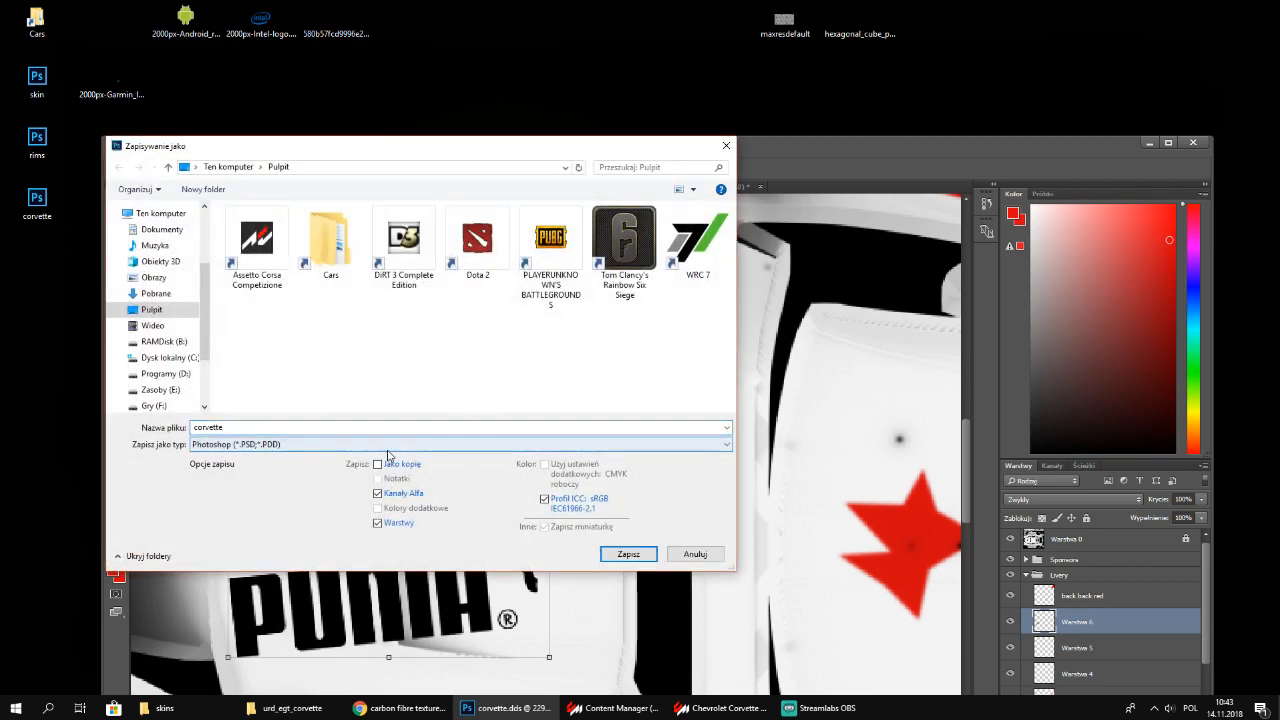
{"action": "left_click", "coordinate": [388, 447]}
{"action": "left_click", "coordinate": [330, 489]}
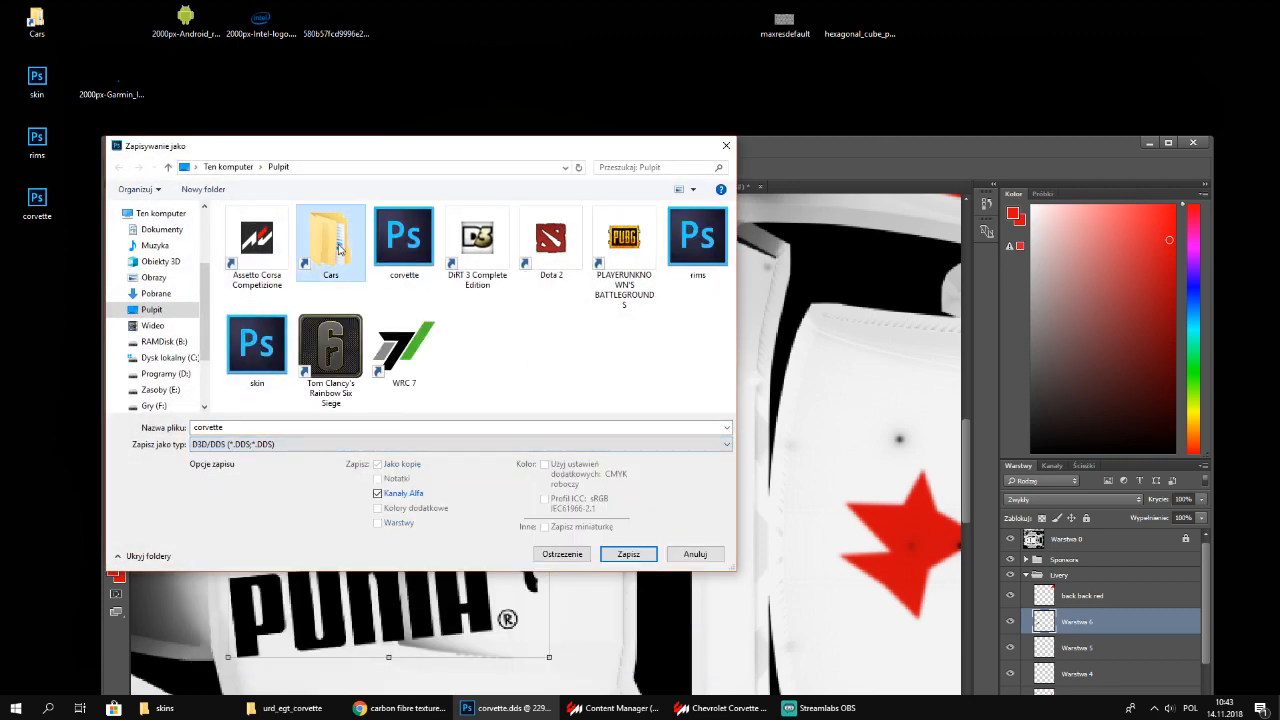
{"action": "double_click", "coordinate": [340, 249]}
{"action": "scroll", "coordinate": [713, 390], "scroll_direction": "down", "scroll_amount": 10}
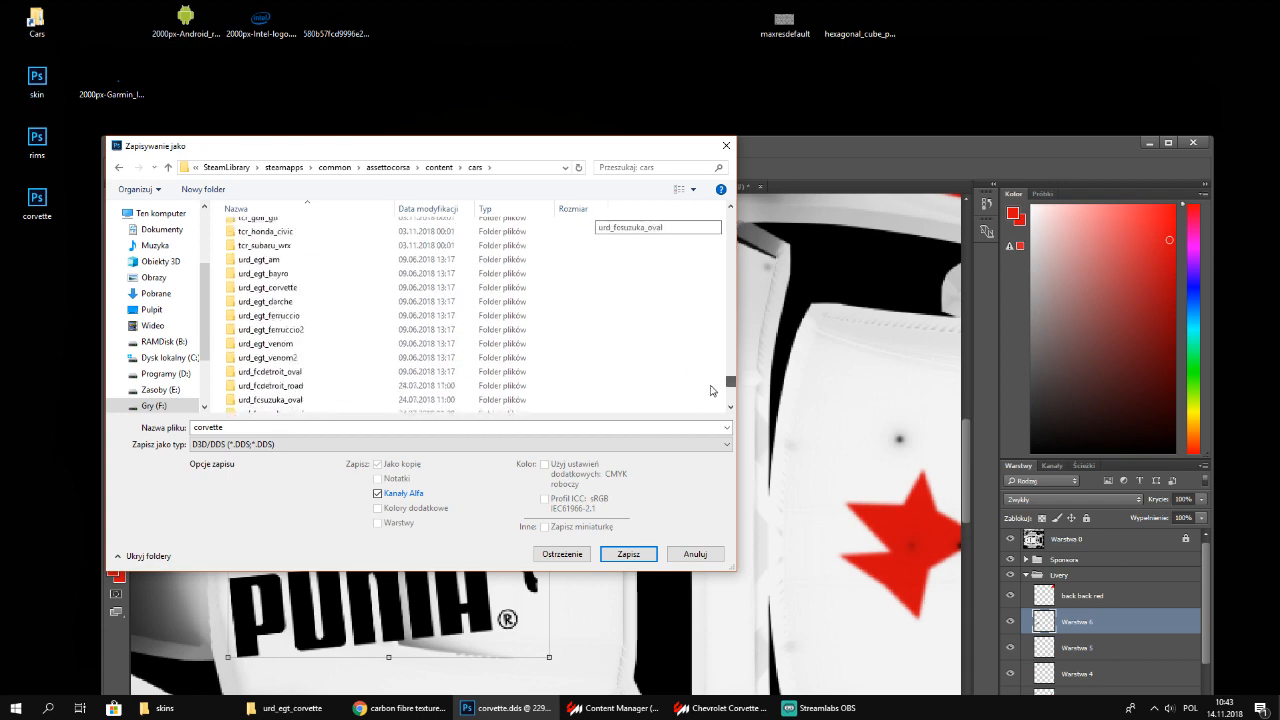
{"action": "scroll", "coordinate": [713, 393], "scroll_direction": "down", "scroll_amount": 3}
{"action": "scroll", "coordinate": [713, 396], "scroll_direction": "up", "scroll_amount": 2}
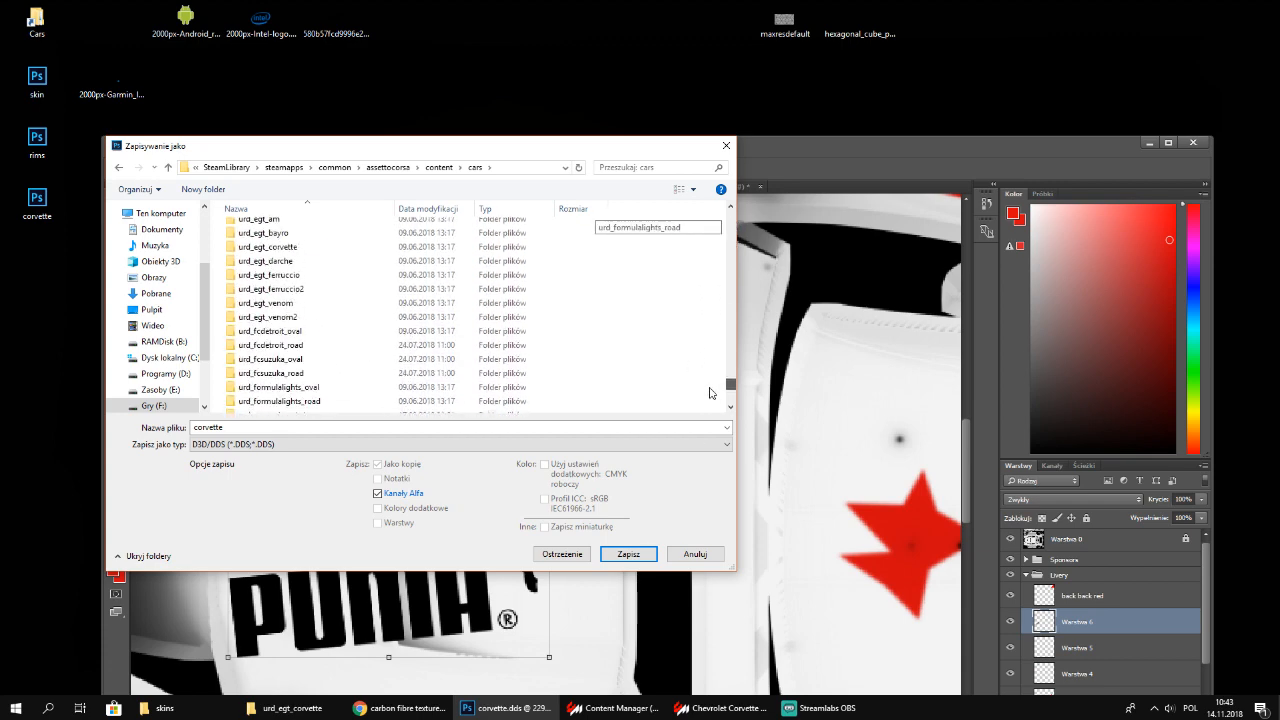
{"action": "double_click", "coordinate": [330, 246]}
{"action": "double_click", "coordinate": [280, 256]}
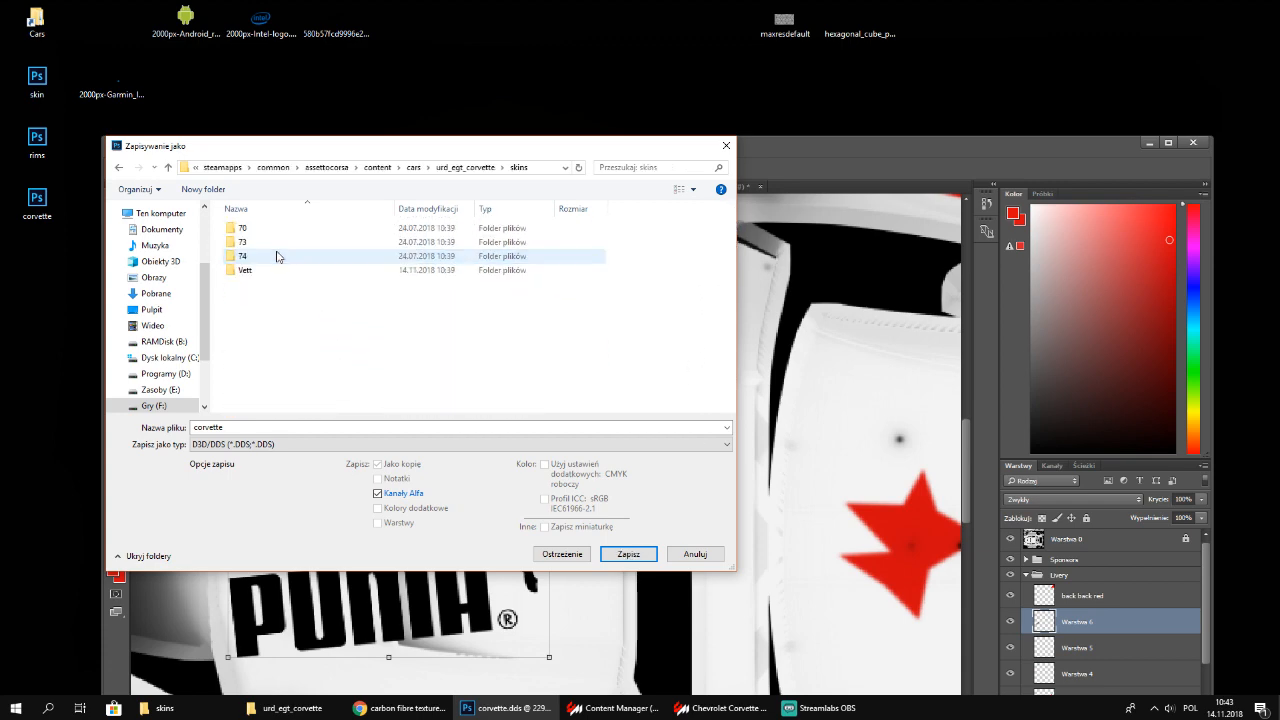
{"action": "double_click", "coordinate": [245, 270]}
Overwrite C6R_ZR1_BODY.dds with the livery as a DXT1 RGB texture without alpha, generating MIP maps
{"action": "left_click", "coordinate": [256, 240]}
{"action": "left_click", "coordinate": [628, 554]}
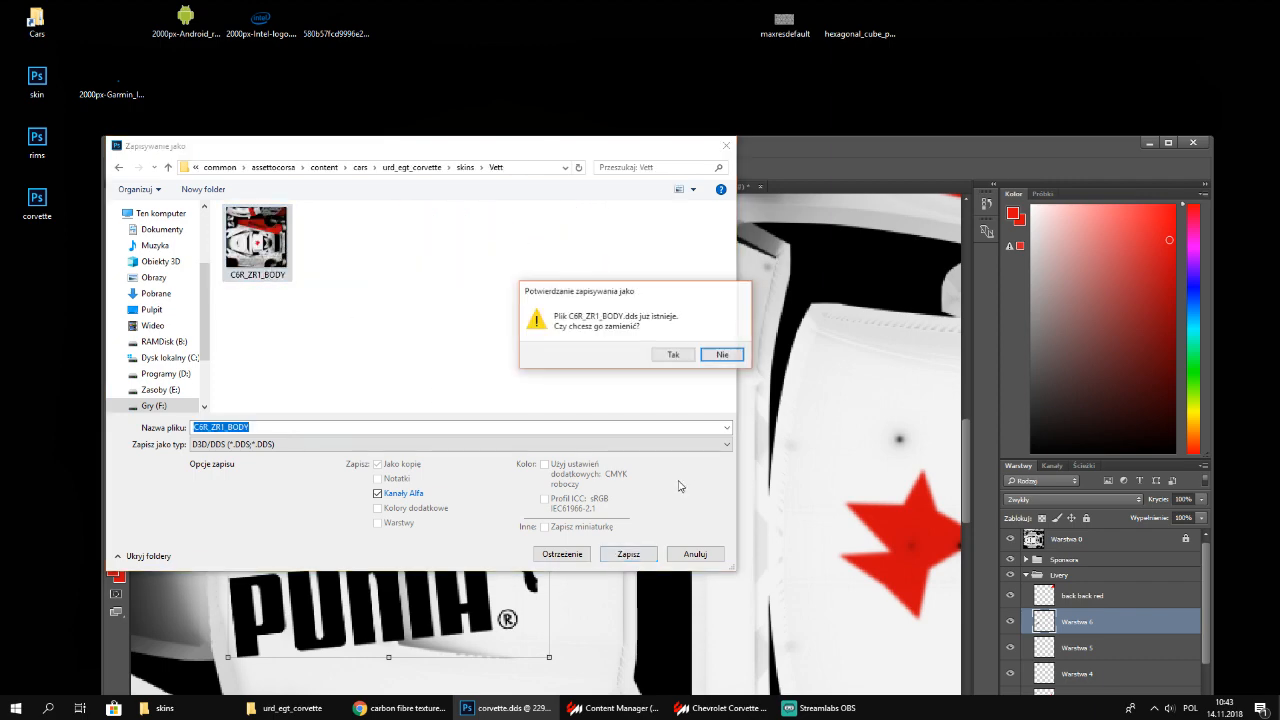
{"action": "left_click", "coordinate": [674, 354]}
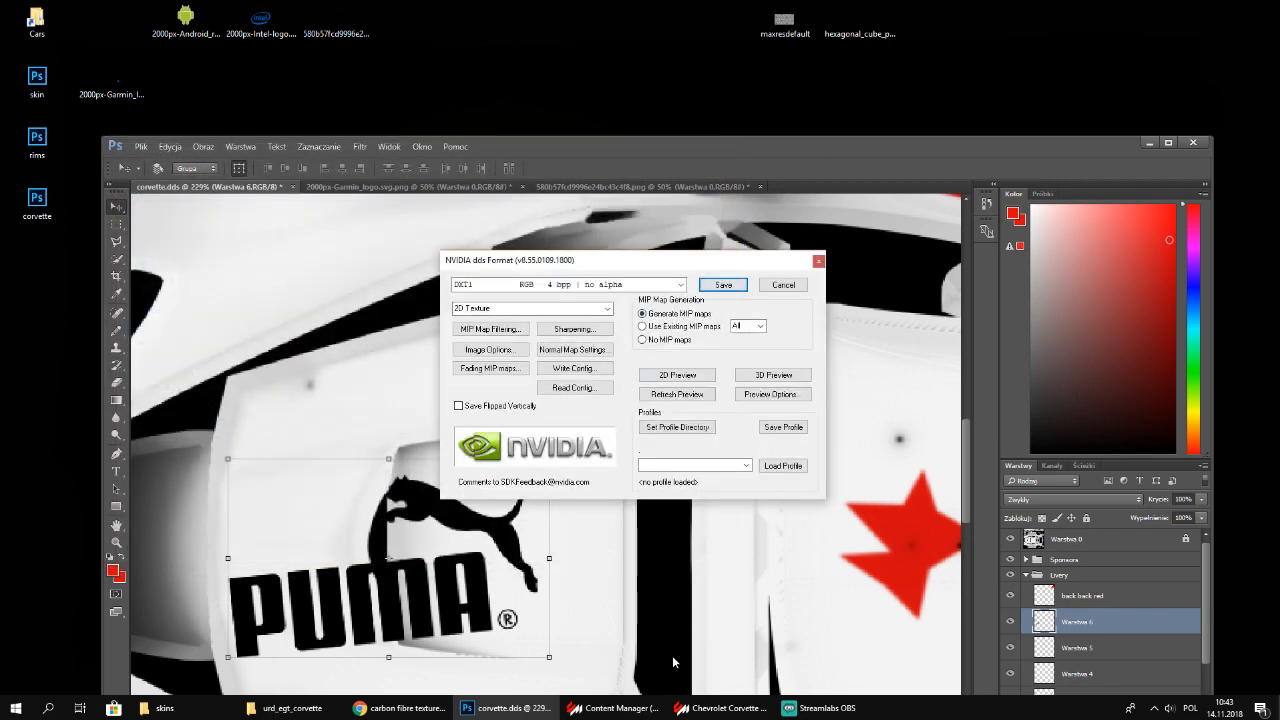
{"action": "left_click", "coordinate": [713, 290]}
Switch to the Chevrolet Corvette C6R 3D preview and examine how the Puma logo sits on the hood and its vent
{"action": "left_click", "coordinate": [730, 708]}
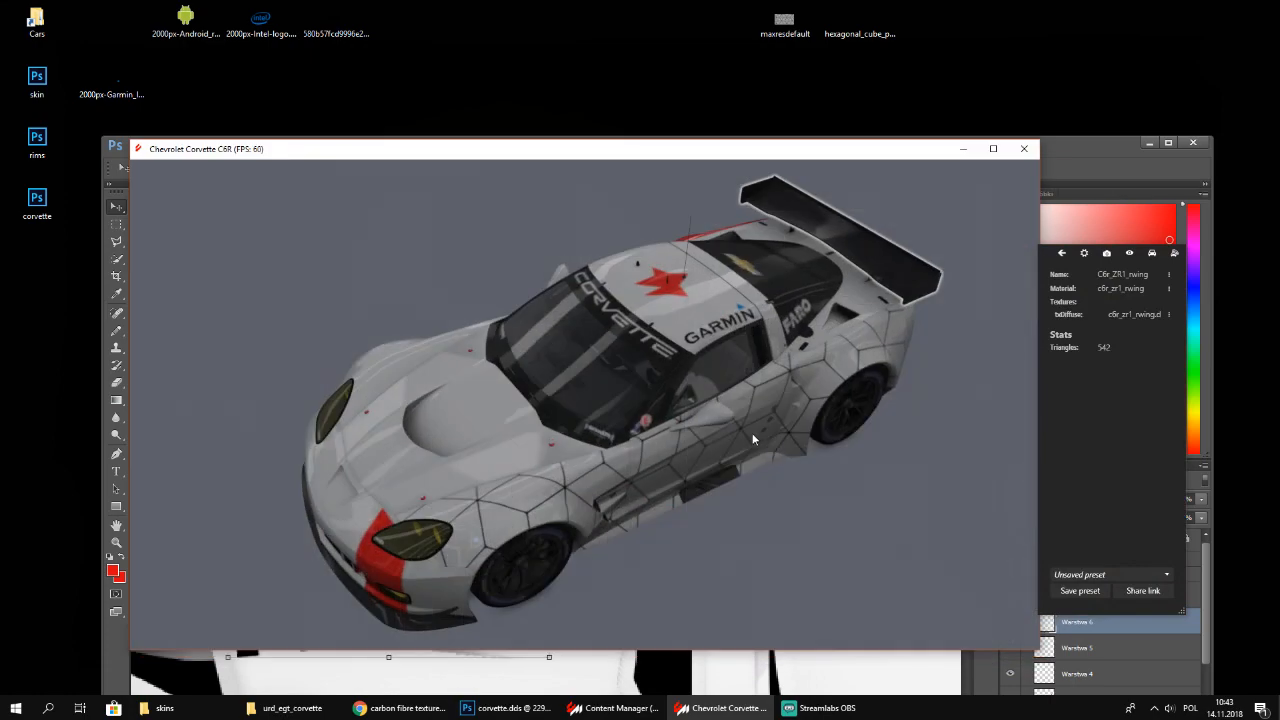
{"action": "left_click_drag", "start_coordinate": [799, 388], "coordinate": [560, 365]}
{"action": "left_click_drag", "start_coordinate": [490, 528], "coordinate": [434, 524]}
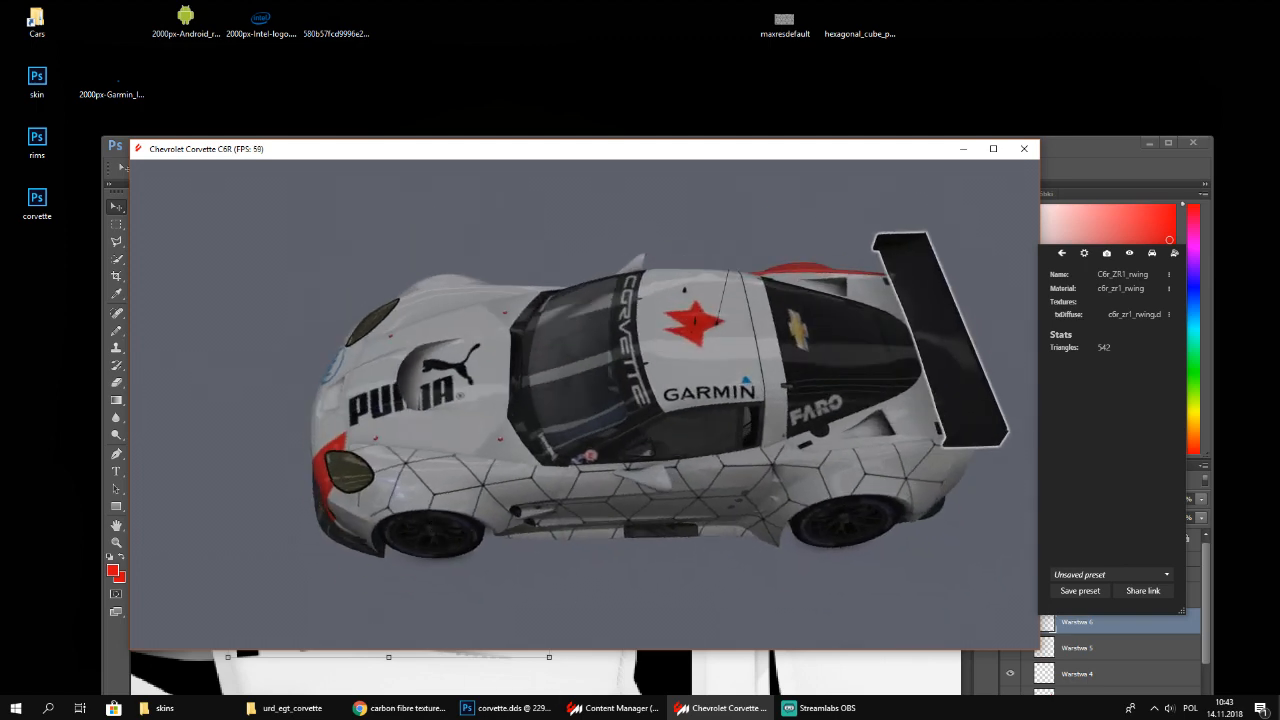
Back in corvette.dds, duplicate the Puma logo part over the vent onto the separate vent piece and erase the cougar overhanging the hood
{"action": "left_click", "coordinate": [513, 710]}
{"action": "scroll", "coordinate": [484, 660], "scroll_direction": "down", "scroll_amount": 3}
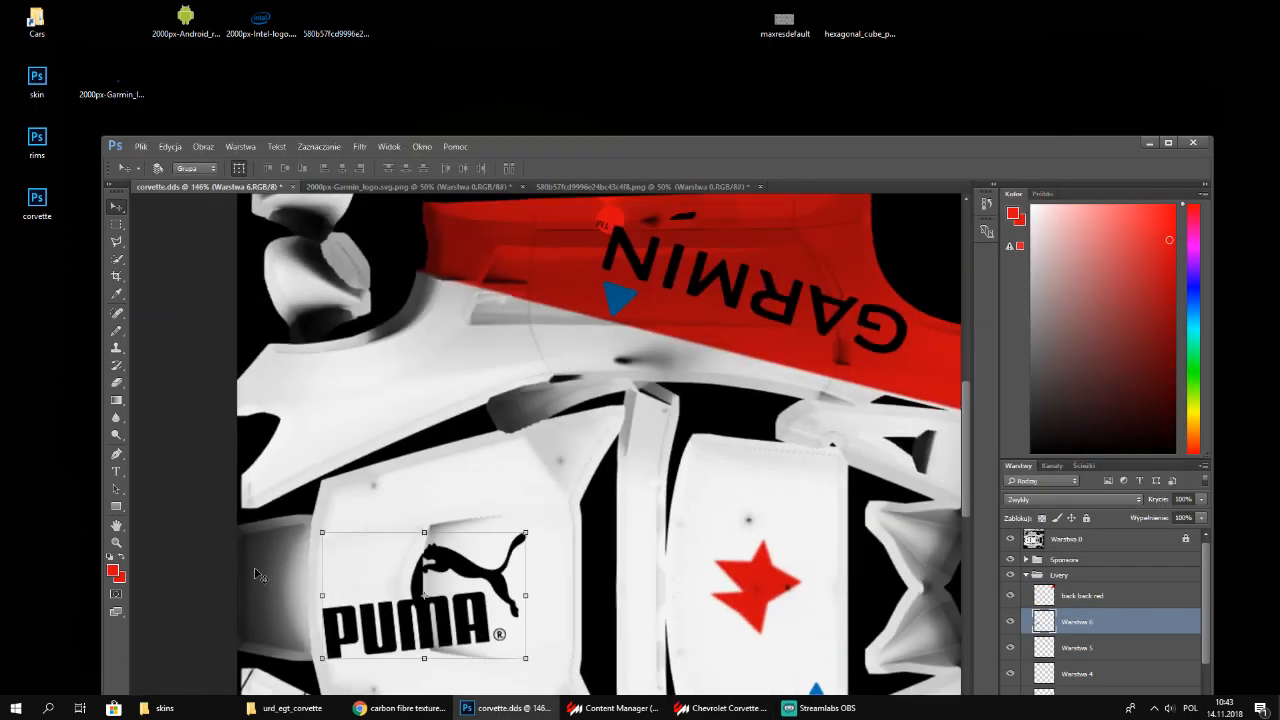
{"action": "scroll", "coordinate": [450, 573], "scroll_direction": "up", "scroll_amount": 2}
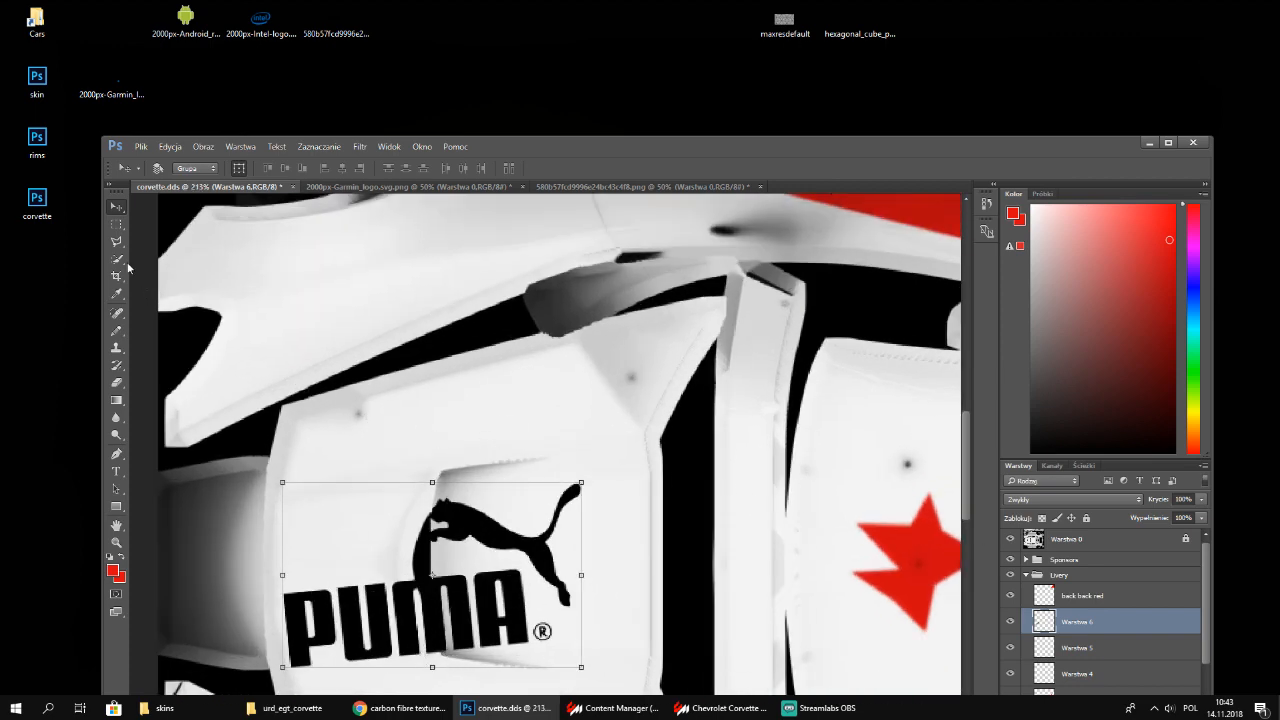
{"action": "left_click", "coordinate": [117, 224]}
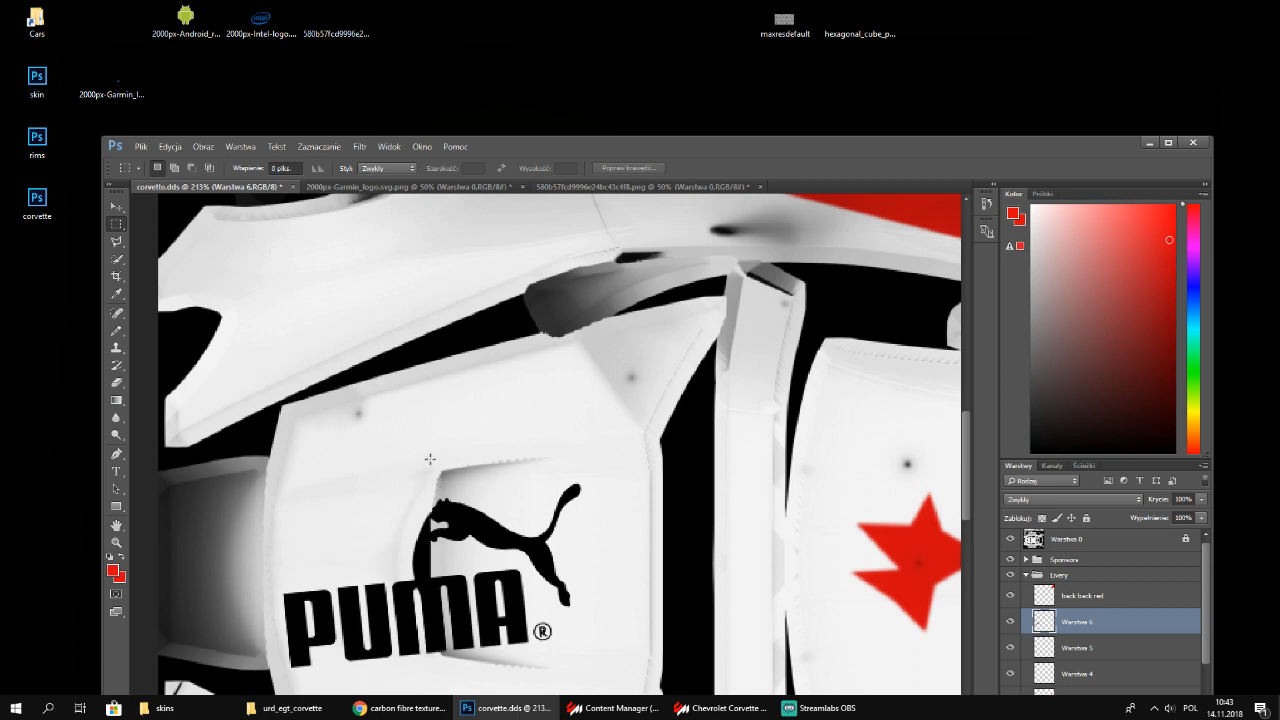
{"action": "left_click_drag", "start_coordinate": [430, 456], "coordinate": [626, 684]}
{"action": "key", "text": "v"}
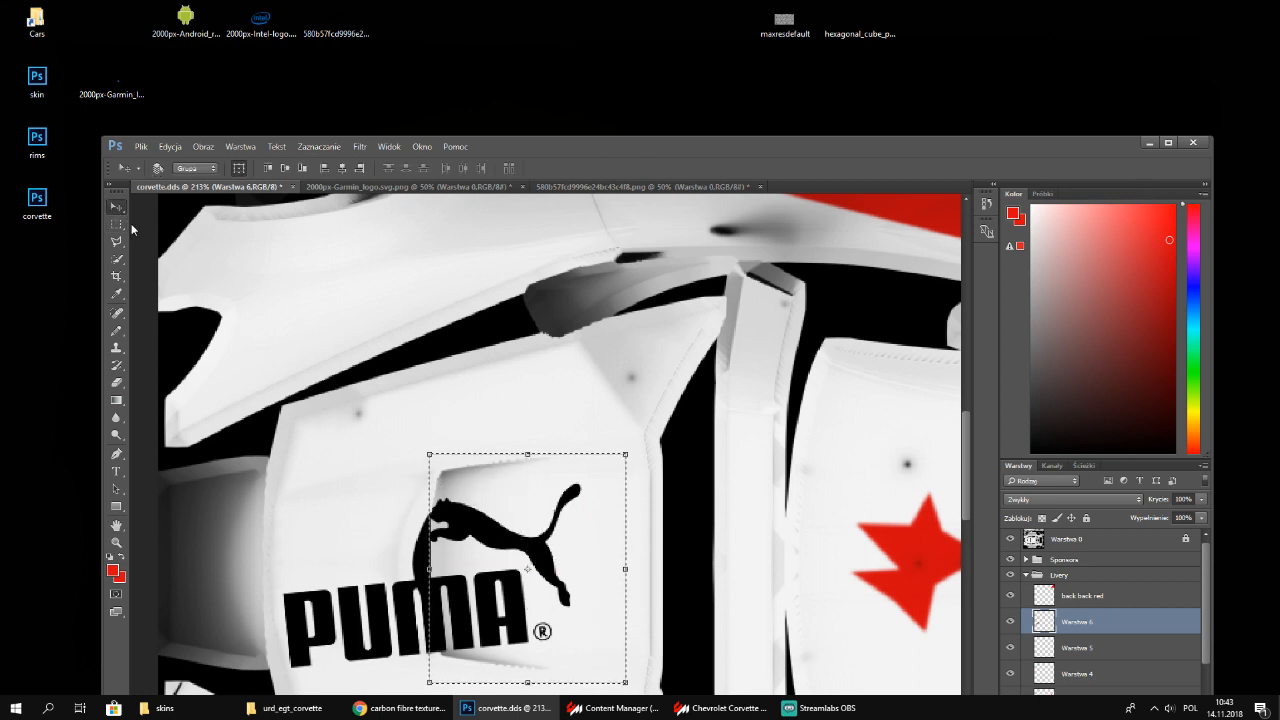
{"action": "left_click_drag", "start_coordinate": [475, 568], "coordinate": [268, 530]}
{"action": "key", "text": "ctrl+j"}
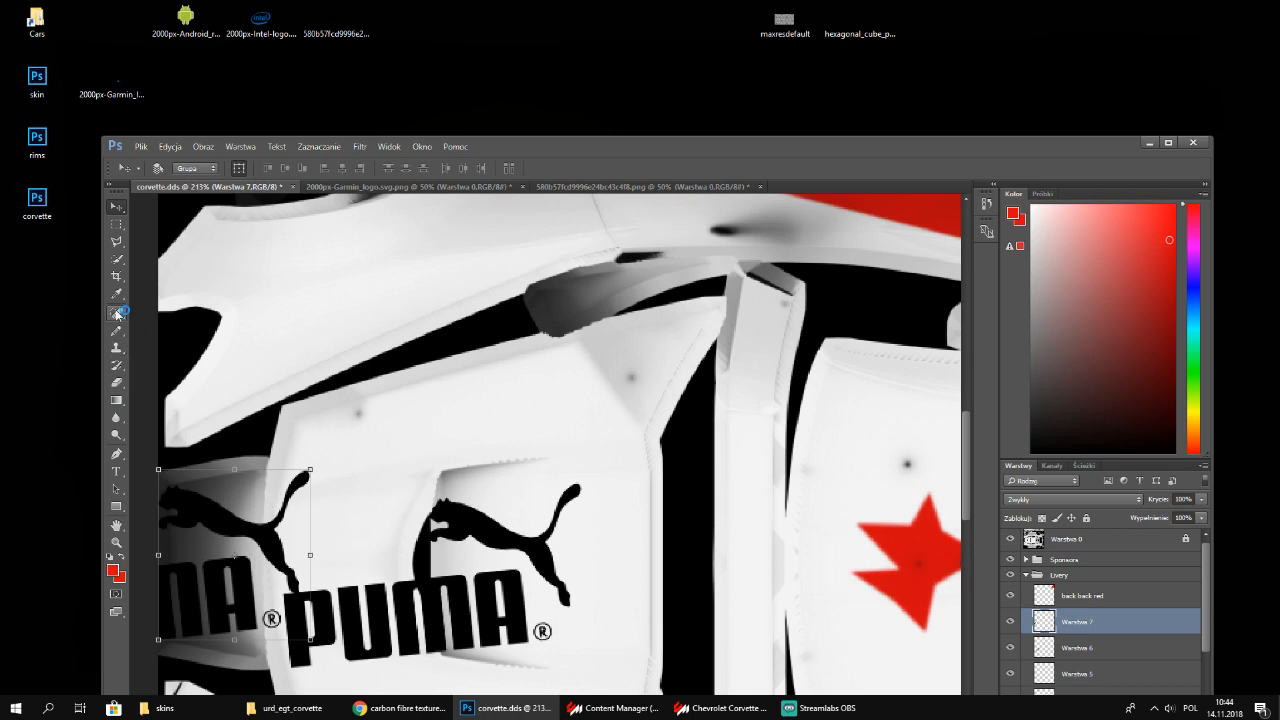
{"action": "left_click", "coordinate": [120, 387]}
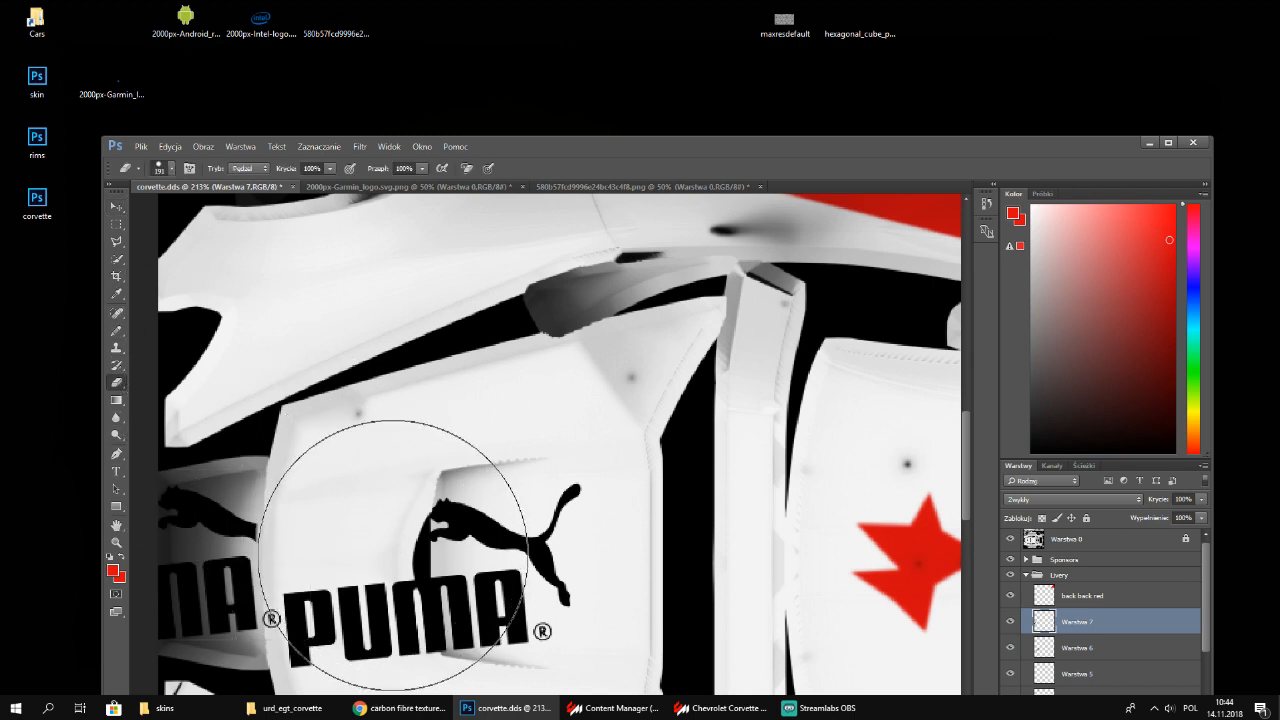
Set up another D3D/DDS save of the edited livery in the Vett skin folder of urd_egt_corvette
{"action": "left_click", "coordinate": [141, 146]}
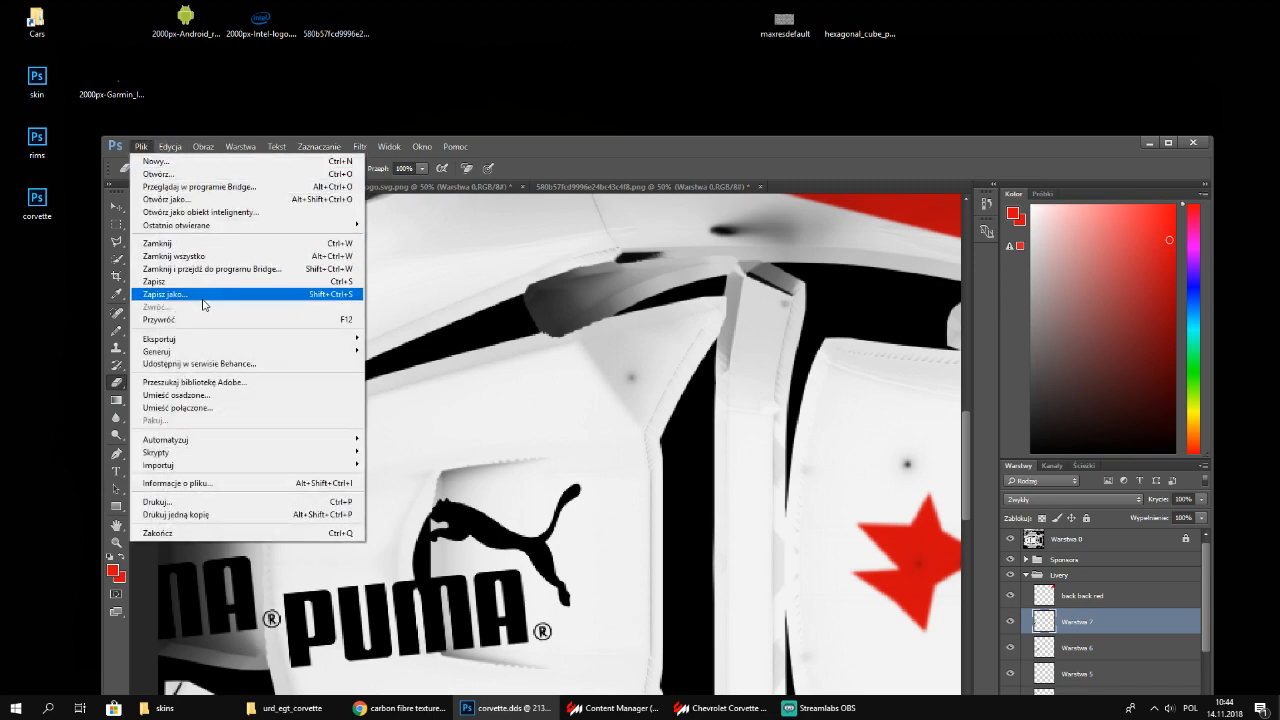
{"action": "left_click", "coordinate": [170, 294]}
{"action": "left_click", "coordinate": [305, 444]}
{"action": "left_click", "coordinate": [300, 499]}
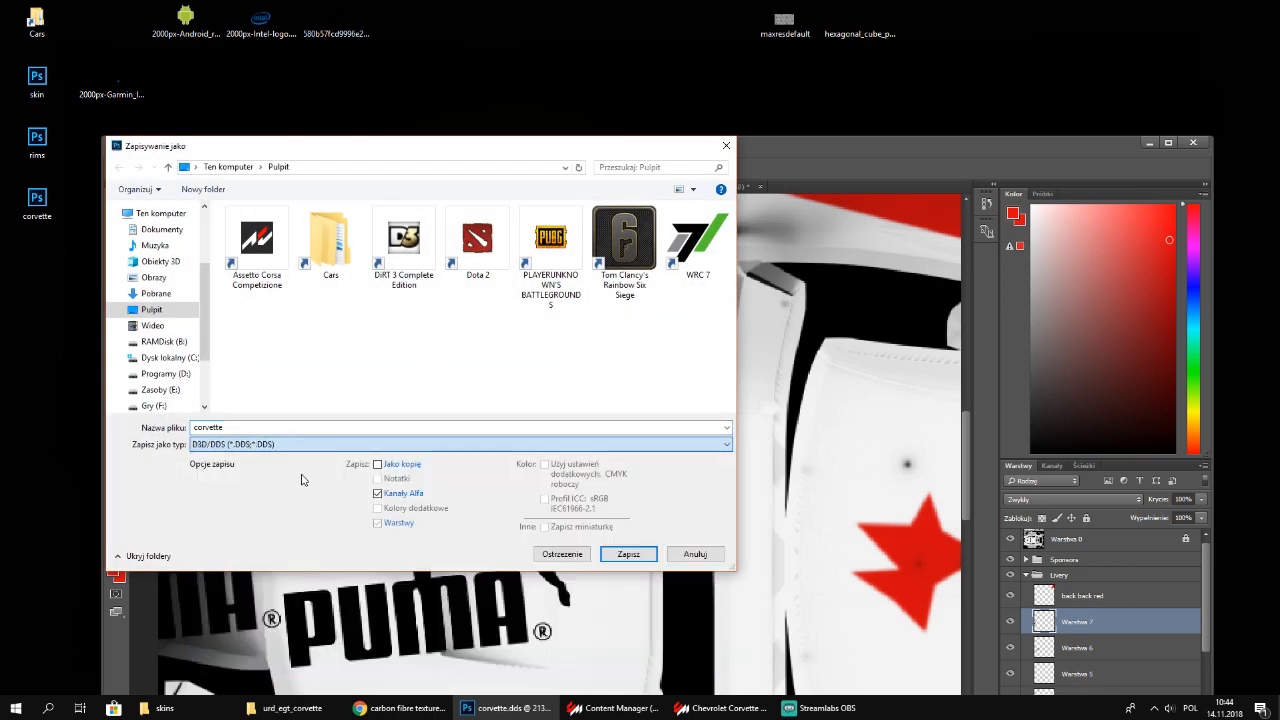
{"action": "double_click", "coordinate": [325, 238]}
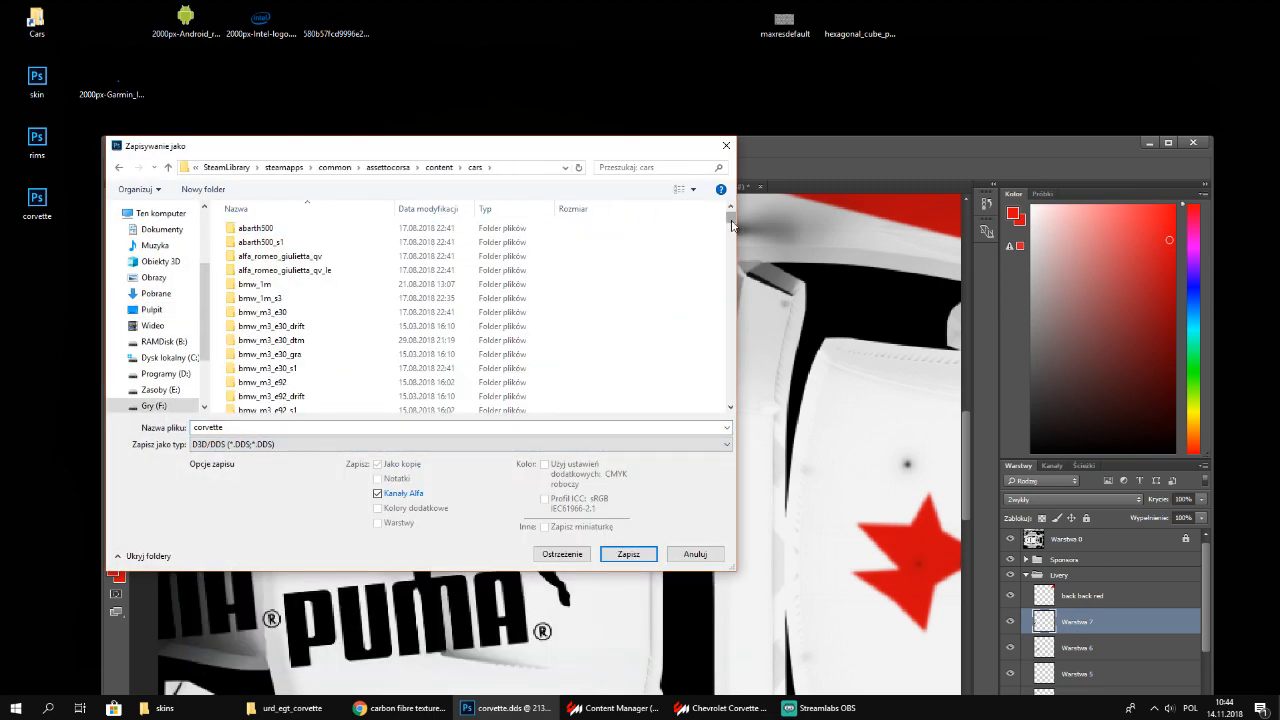
{"action": "left_click_drag", "start_coordinate": [731, 225], "coordinate": [712, 408]}
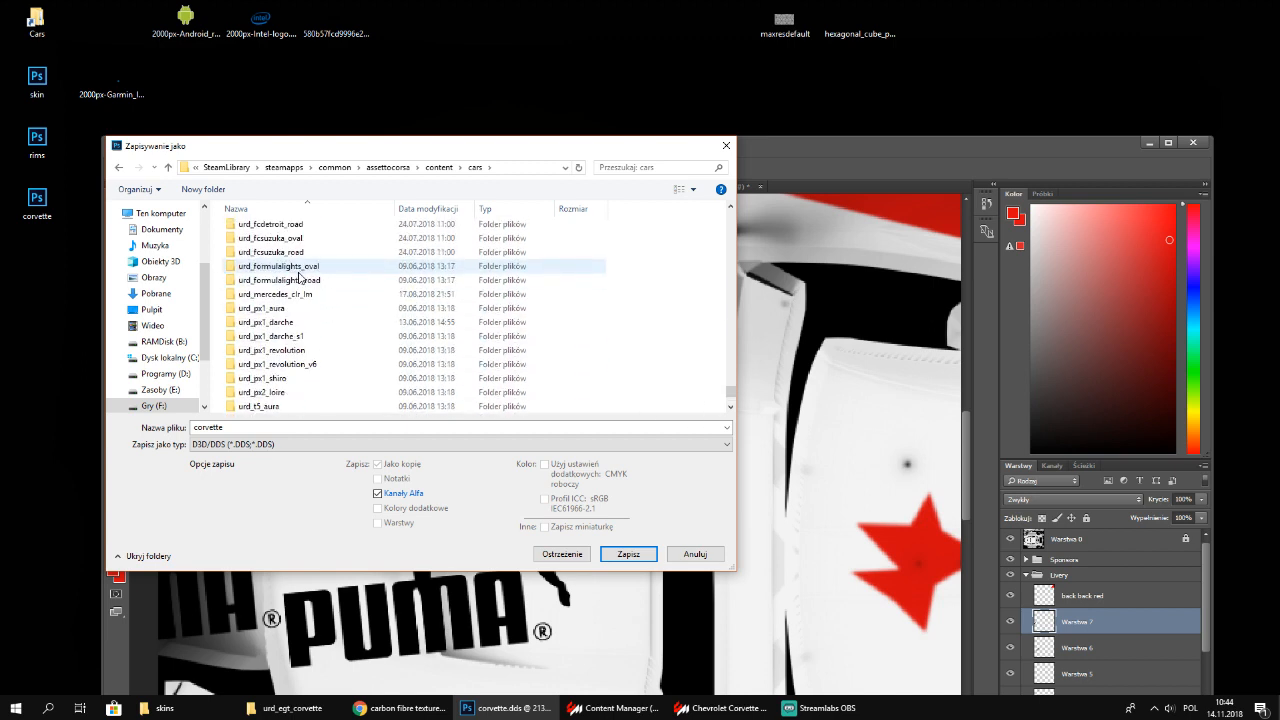
{"action": "scroll", "coordinate": [298, 277], "scroll_direction": "up", "scroll_amount": 7}
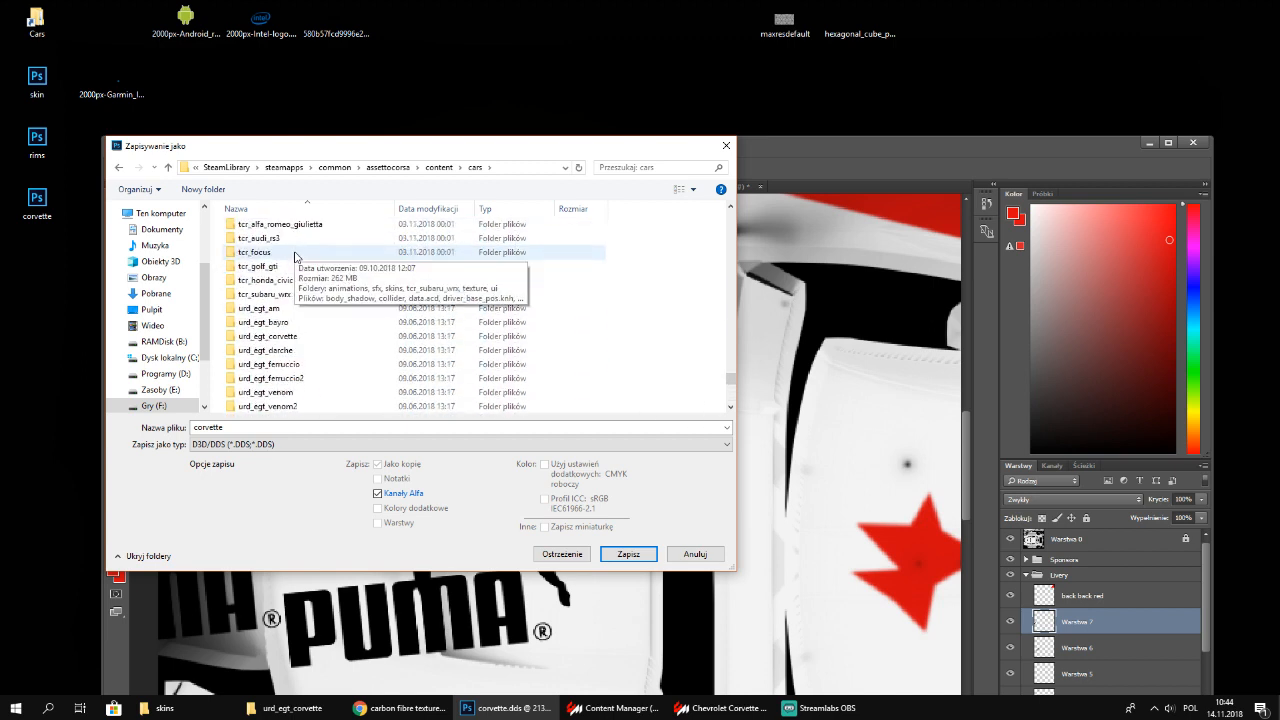
{"action": "double_click", "coordinate": [288, 336]}
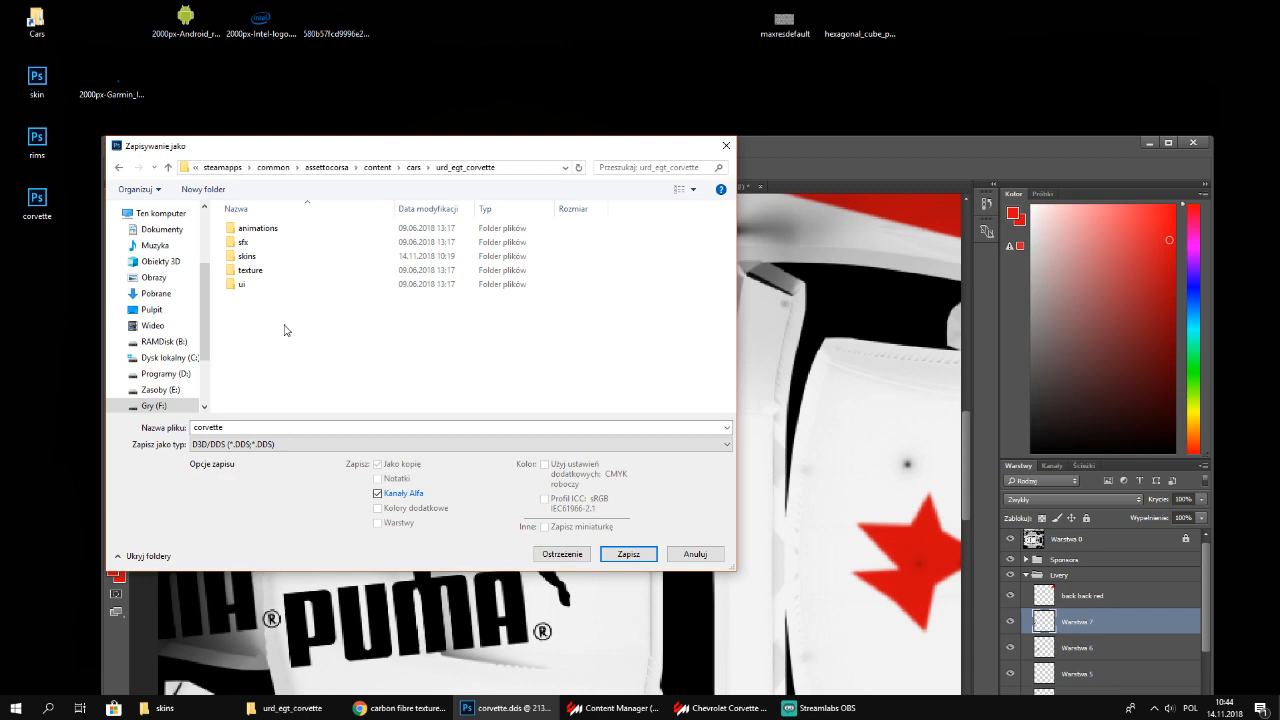
{"action": "double_click", "coordinate": [262, 256]}
{"action": "double_click", "coordinate": [250, 270]}
Overwrite C6R_ZR1_BODY.dds in the Vett skin folder with the edited livery and accept the DDS export options
{"action": "left_click", "coordinate": [257, 240]}
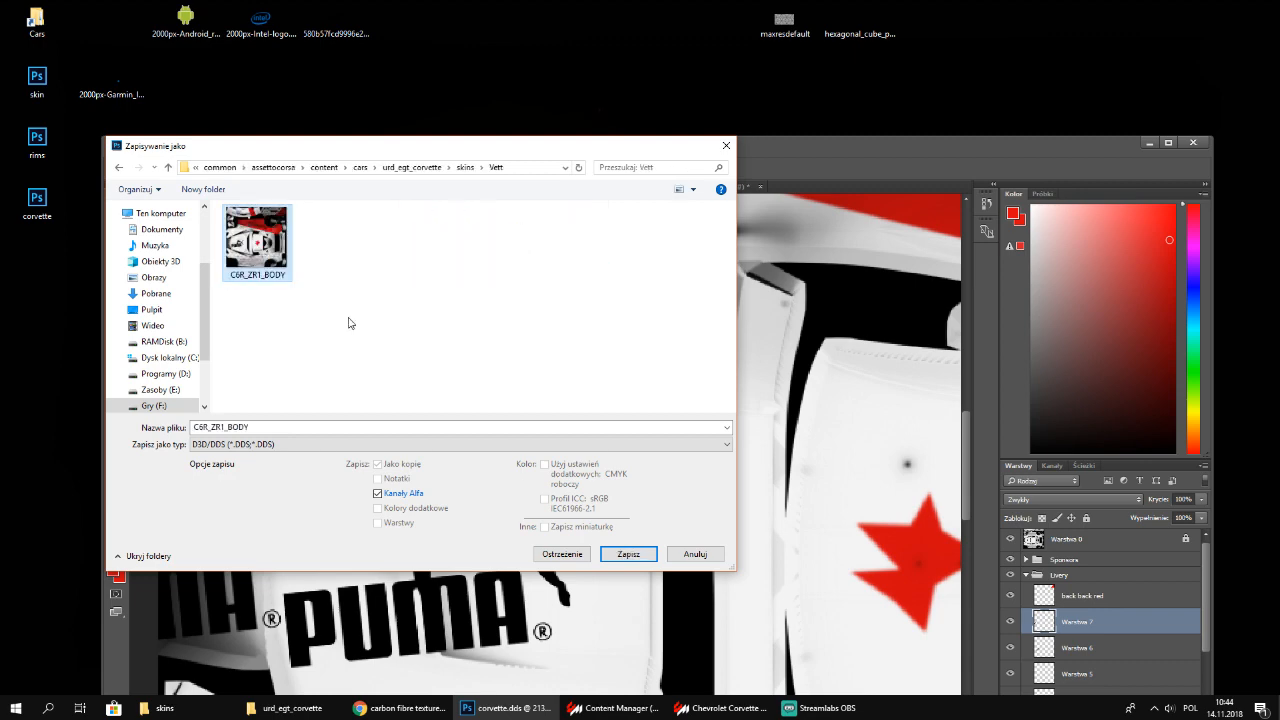
{"action": "left_click", "coordinate": [628, 554]}
{"action": "left_click", "coordinate": [679, 352]}
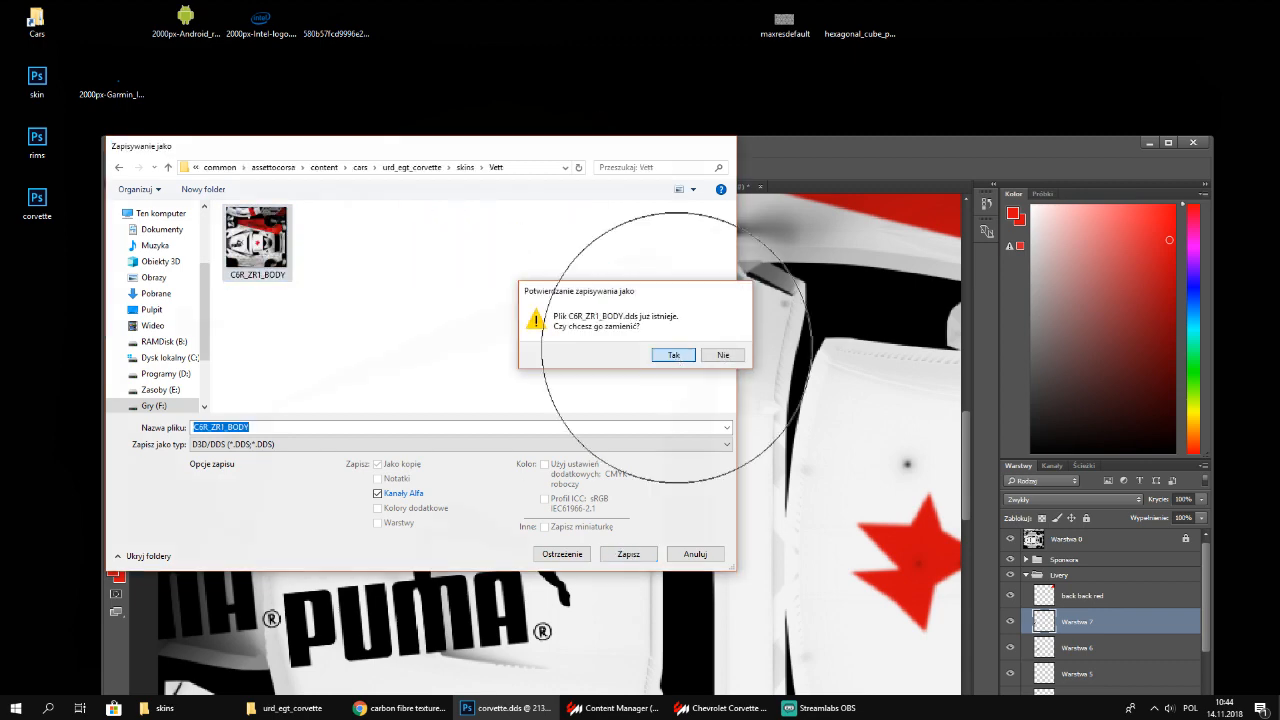
{"action": "left_click", "coordinate": [704, 284]}
Switch to the Chevrolet Corvette C6R 3D preview and examine the reworked Puma logo across the hood and vent
{"action": "left_click", "coordinate": [752, 708]}
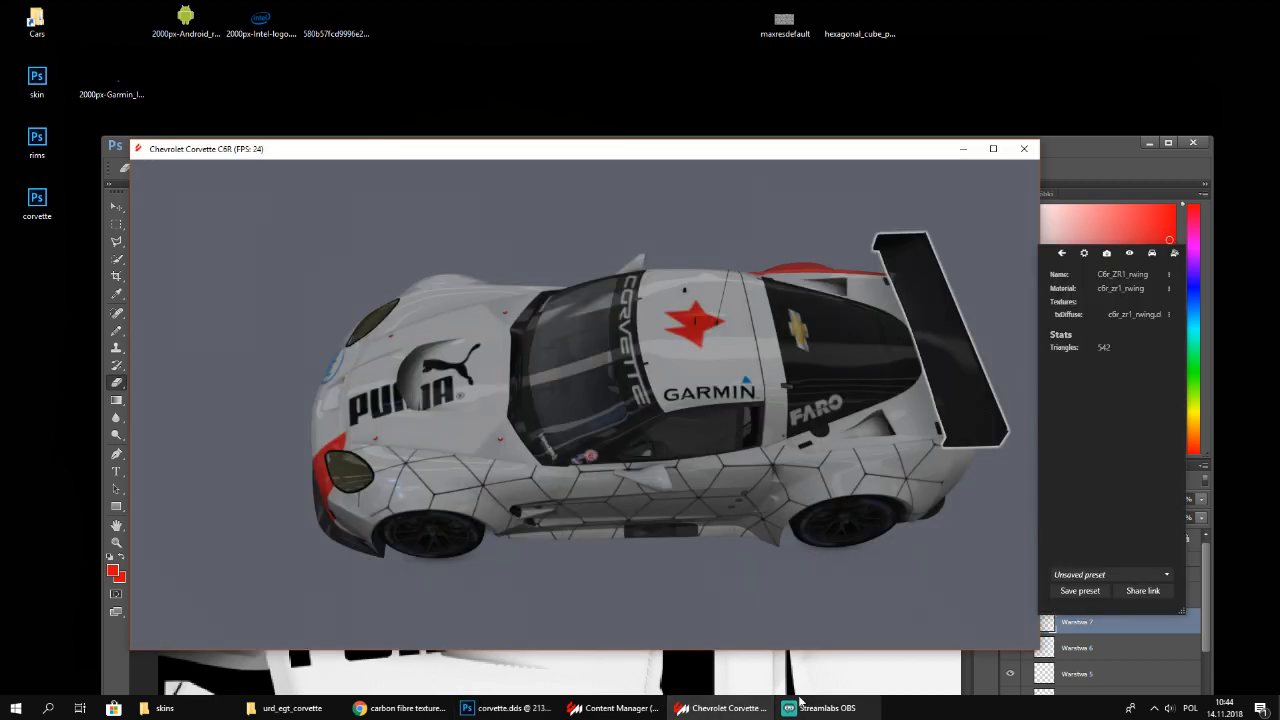
{"action": "left_click_drag", "start_coordinate": [589, 497], "coordinate": [605, 565]}
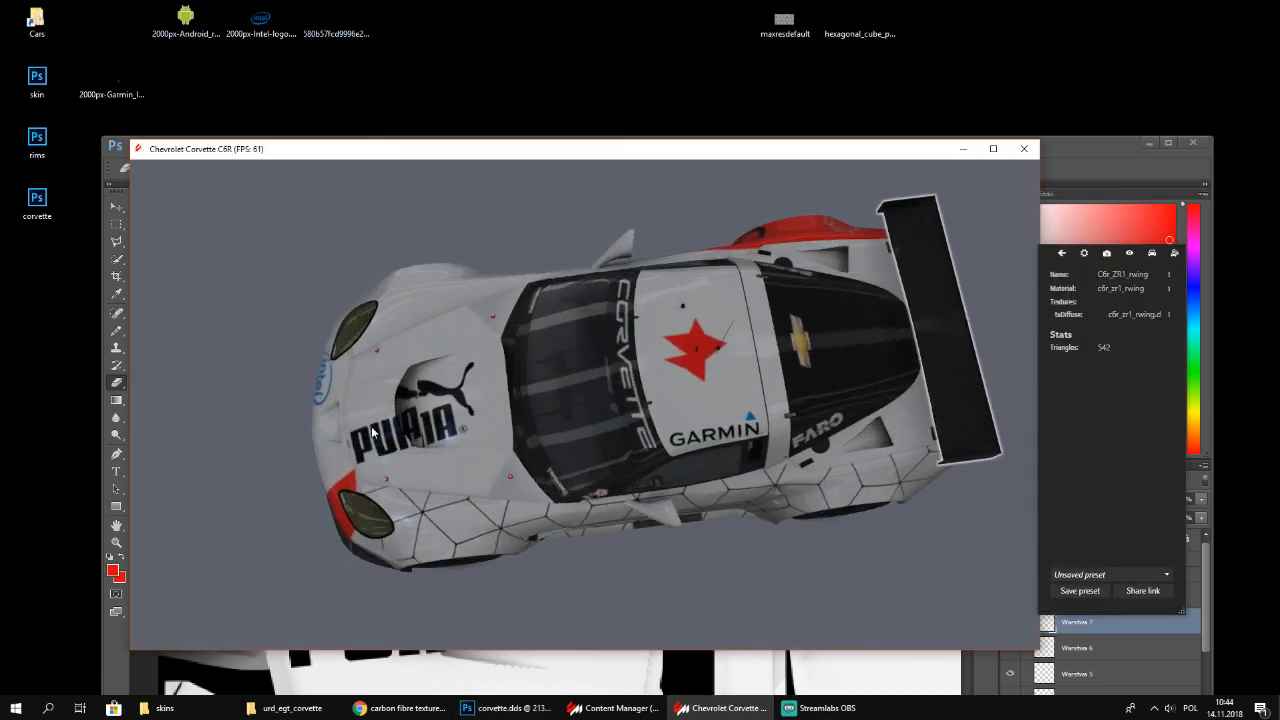
{"action": "scroll", "coordinate": [372, 430], "scroll_direction": "up", "scroll_amount": 3}
{"action": "left_click_drag", "start_coordinate": [370, 436], "coordinate": [475, 351]}
{"action": "scroll", "coordinate": [379, 510], "scroll_direction": "up", "scroll_amount": 3}
{"action": "left_click_drag", "start_coordinate": [379, 510], "coordinate": [232, 555]}
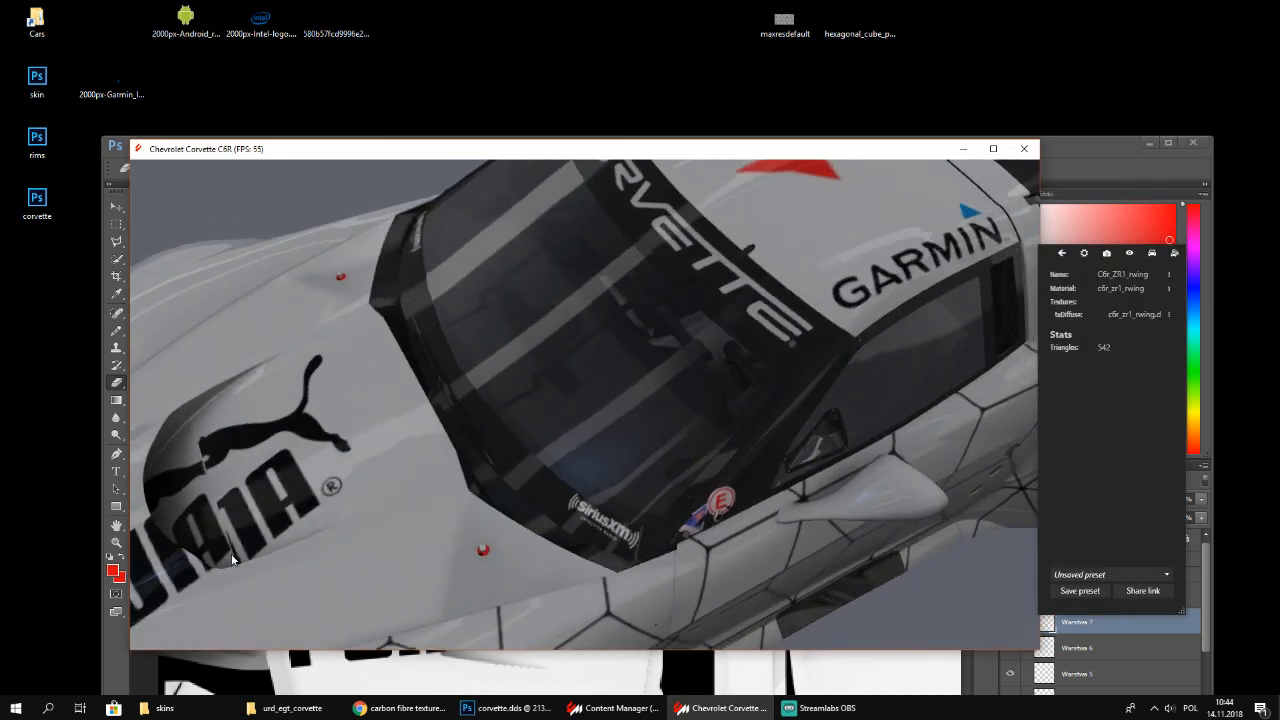
{"action": "left_click_drag", "start_coordinate": [200, 470], "coordinate": [350, 404]}
Examine the livery on the car's front, its Garmin side and its roof in the 3D preview
{"action": "scroll", "coordinate": [470, 410], "scroll_direction": "down", "scroll_amount": 5}
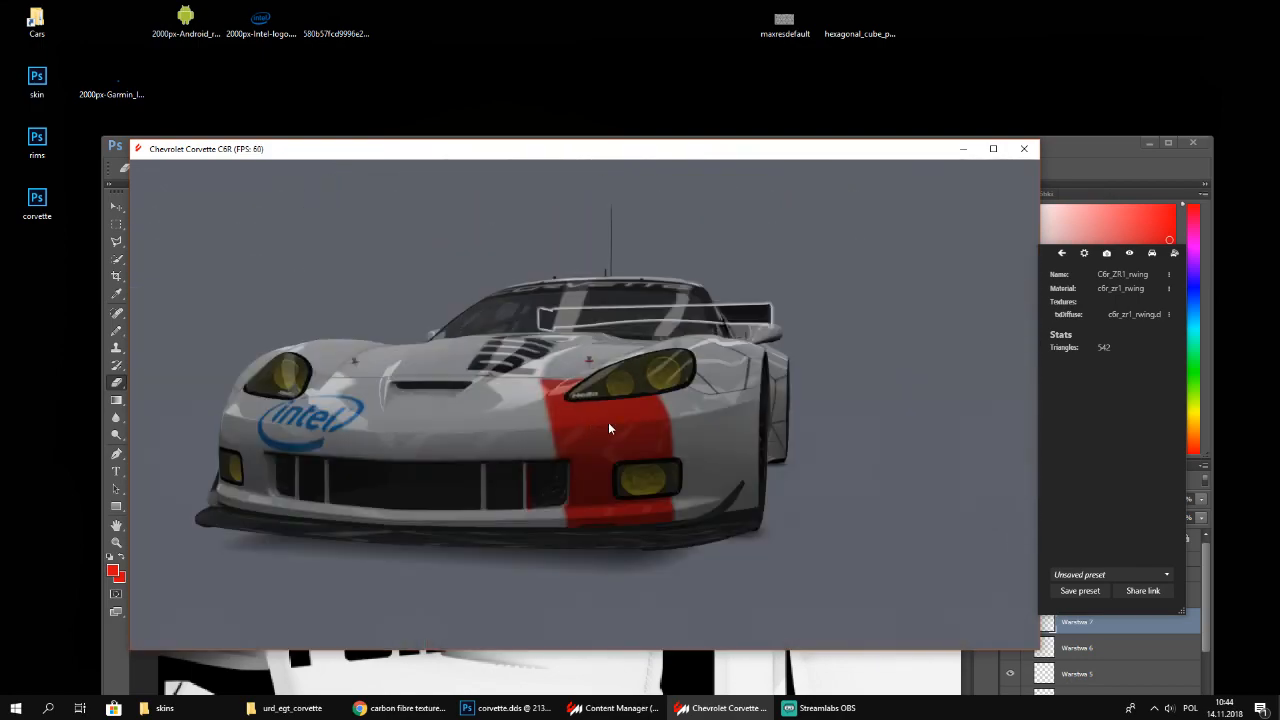
{"action": "left_click_drag", "start_coordinate": [610, 428], "coordinate": [728, 424]}
{"action": "left_click_drag", "start_coordinate": [444, 372], "coordinate": [690, 390]}
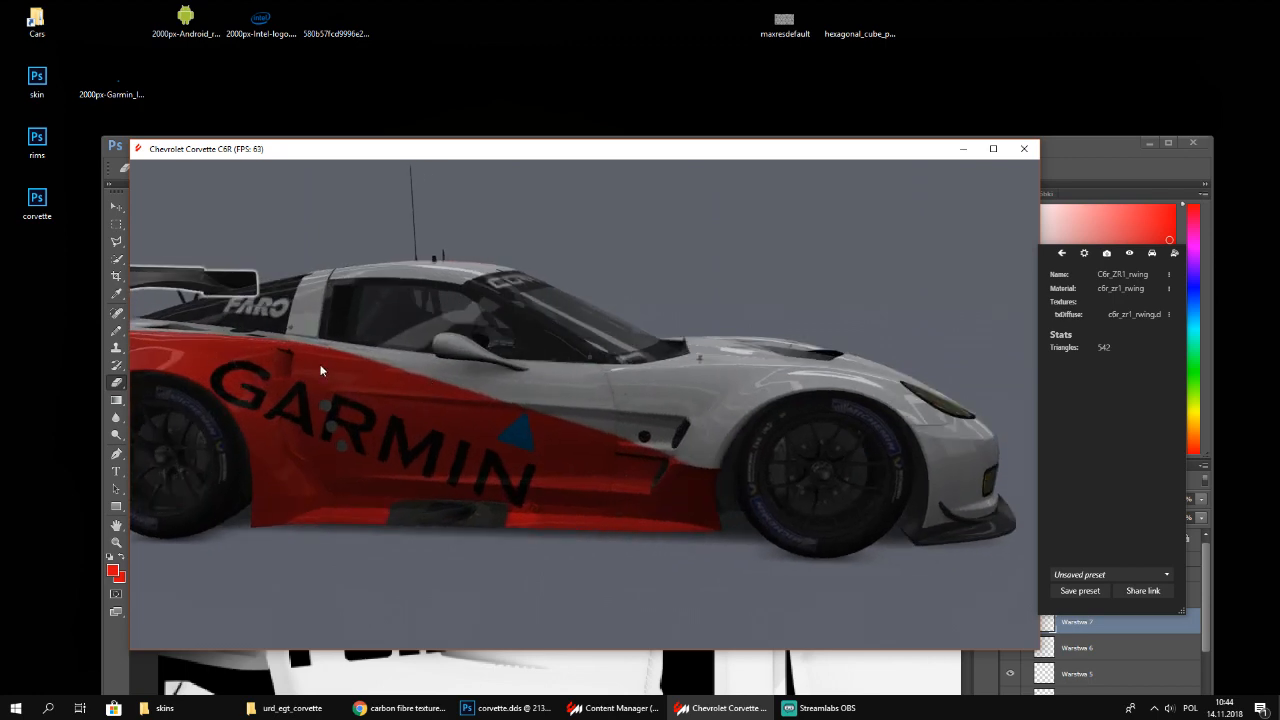
{"action": "scroll", "coordinate": [321, 371], "scroll_direction": "down", "scroll_amount": 2}
{"action": "left_click_drag", "start_coordinate": [336, 349], "coordinate": [434, 360]}
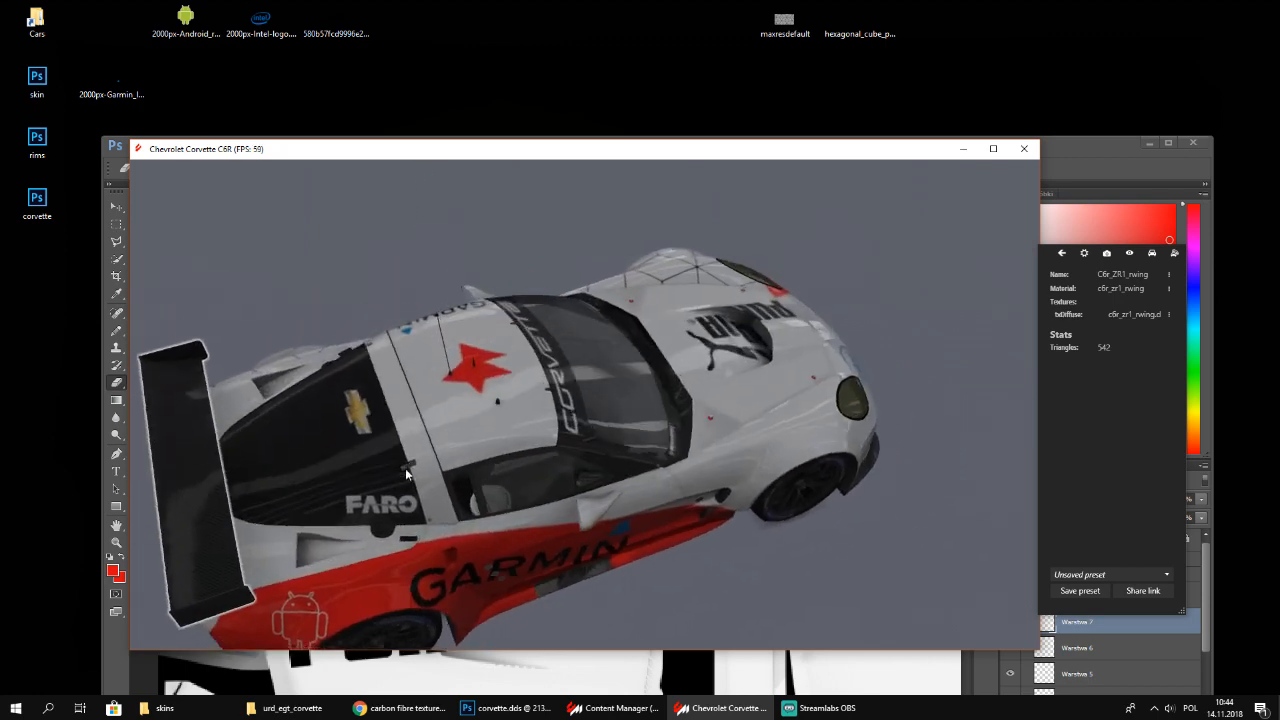
Select the rear window with the FARO lettering, view its diffuse texture details and close them
{"action": "left_click", "coordinate": [357, 440]}
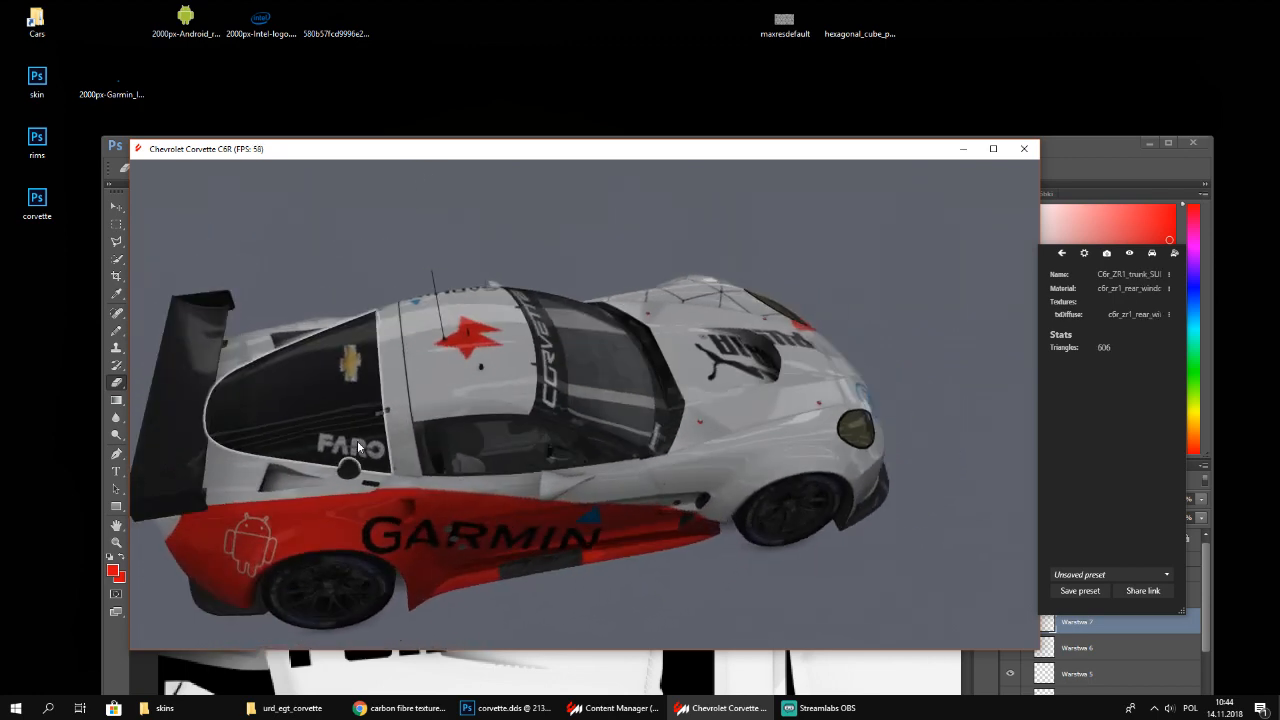
{"action": "left_click", "coordinate": [1167, 316]}
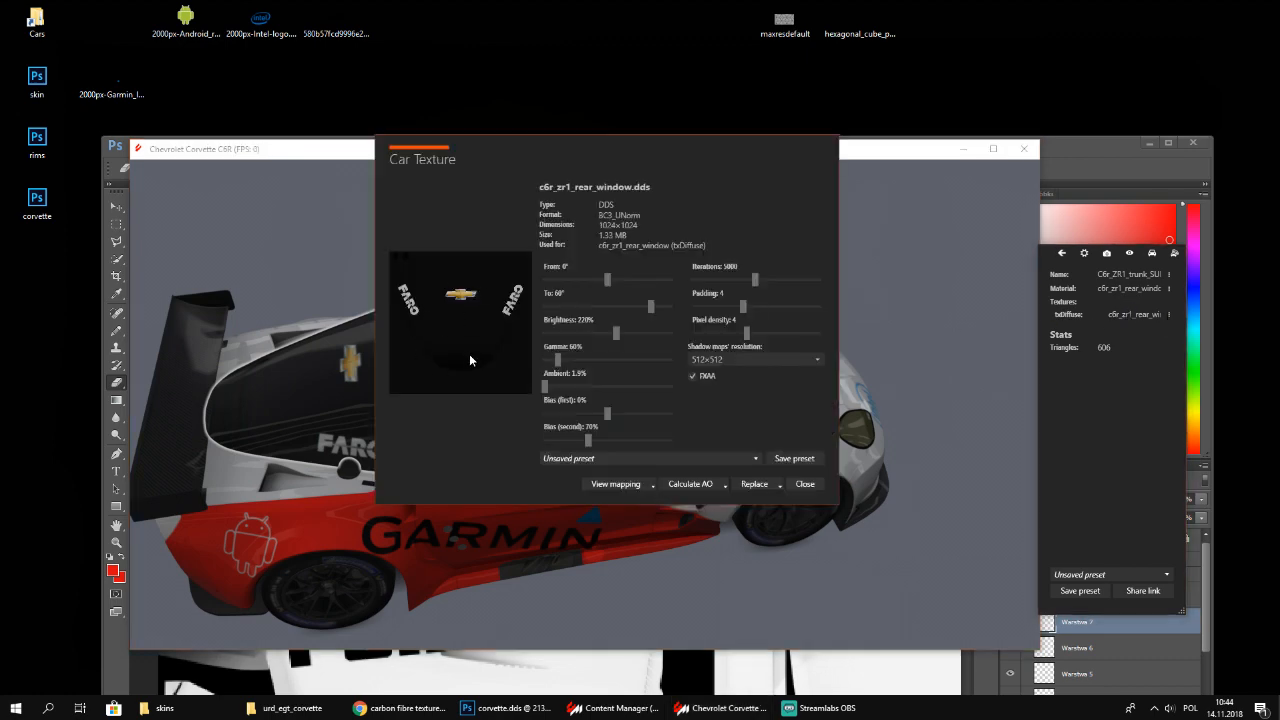
{"action": "left_click", "coordinate": [806, 484]}
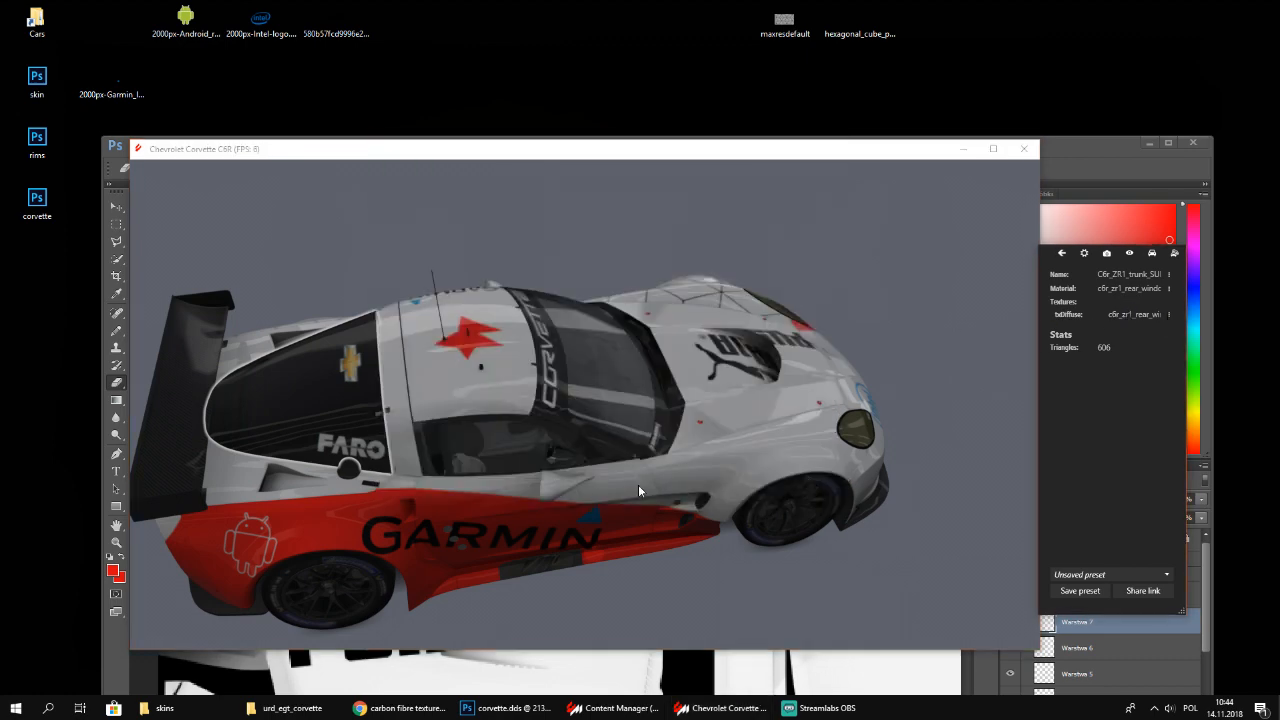
Select the front wheel's tyre wall to look at which textures it uses
{"action": "left_click_drag", "start_coordinate": [638, 484], "coordinate": [581, 370]}
{"action": "left_click", "coordinate": [792, 404]}
{"action": "left_click", "coordinate": [790, 403]}
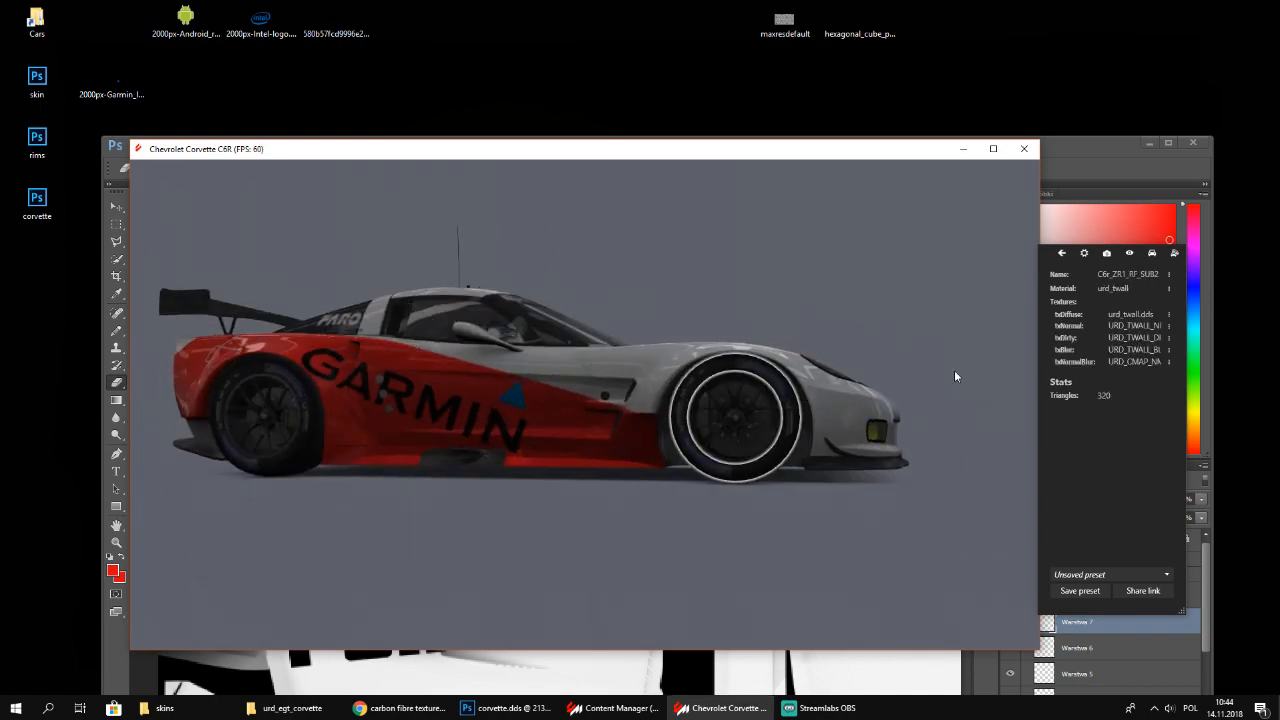
Look inside the cockpit and select the steering wheel and centre console parts to inspect their textures
{"action": "left_click_drag", "start_coordinate": [907, 338], "coordinate": [537, 428]}
{"action": "left_click_drag", "start_coordinate": [697, 402], "coordinate": [475, 494]}
{"action": "scroll", "coordinate": [509, 500], "scroll_direction": "up", "scroll_amount": 5}
{"action": "scroll", "coordinate": [475, 490], "scroll_direction": "up", "scroll_amount": 3}
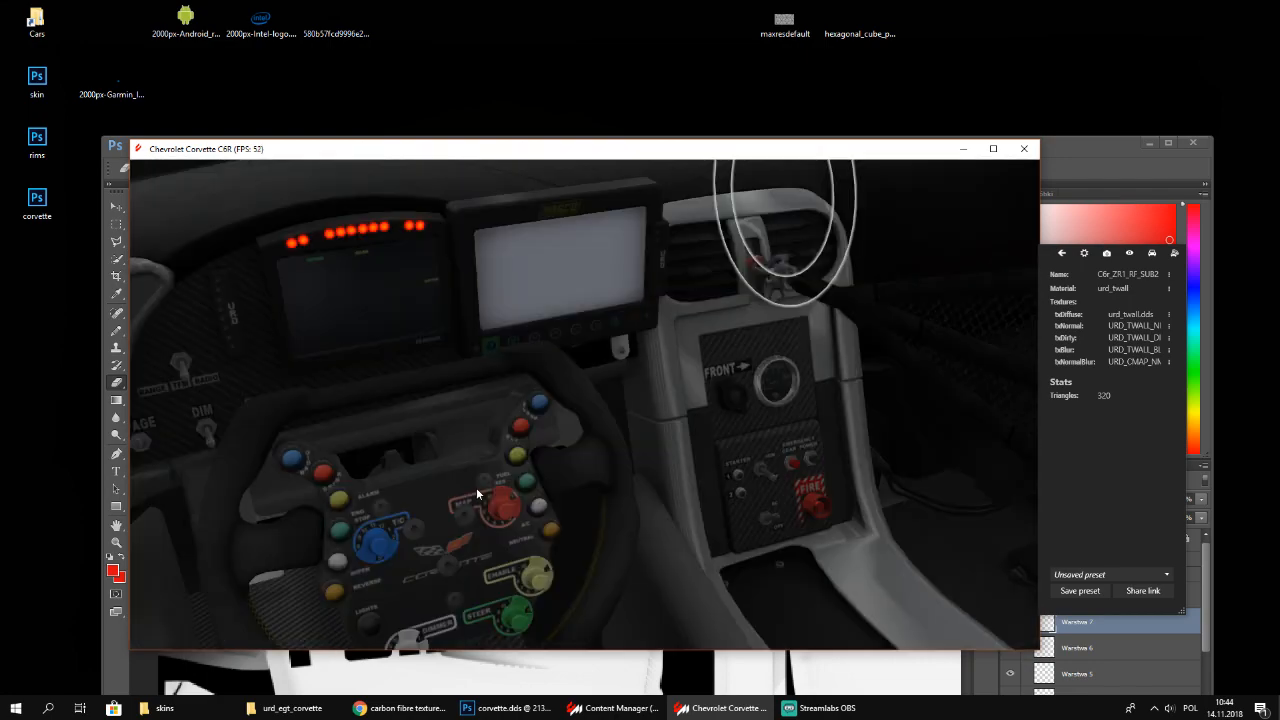
{"action": "left_click", "coordinate": [475, 476]}
{"action": "left_click", "coordinate": [727, 440]}
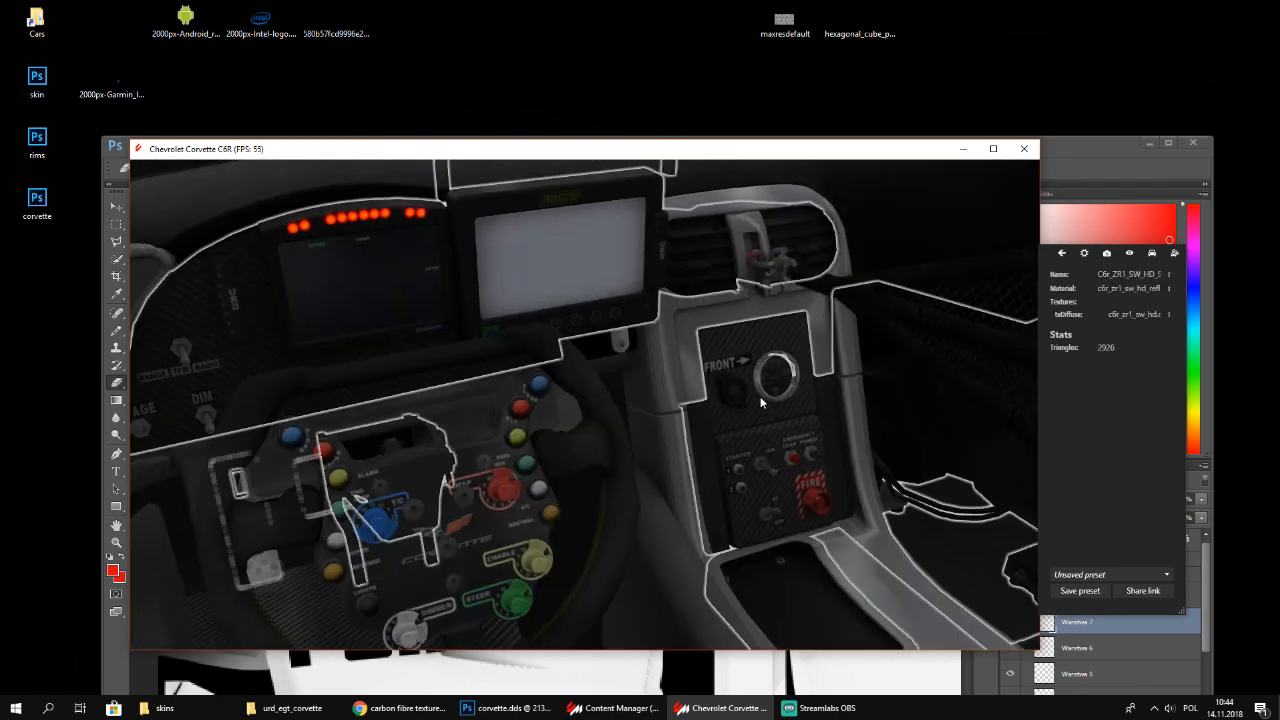
{"action": "left_click_drag", "start_coordinate": [579, 376], "coordinate": [498, 415]}
{"action": "left_click_drag", "start_coordinate": [675, 437], "coordinate": [623, 421]}
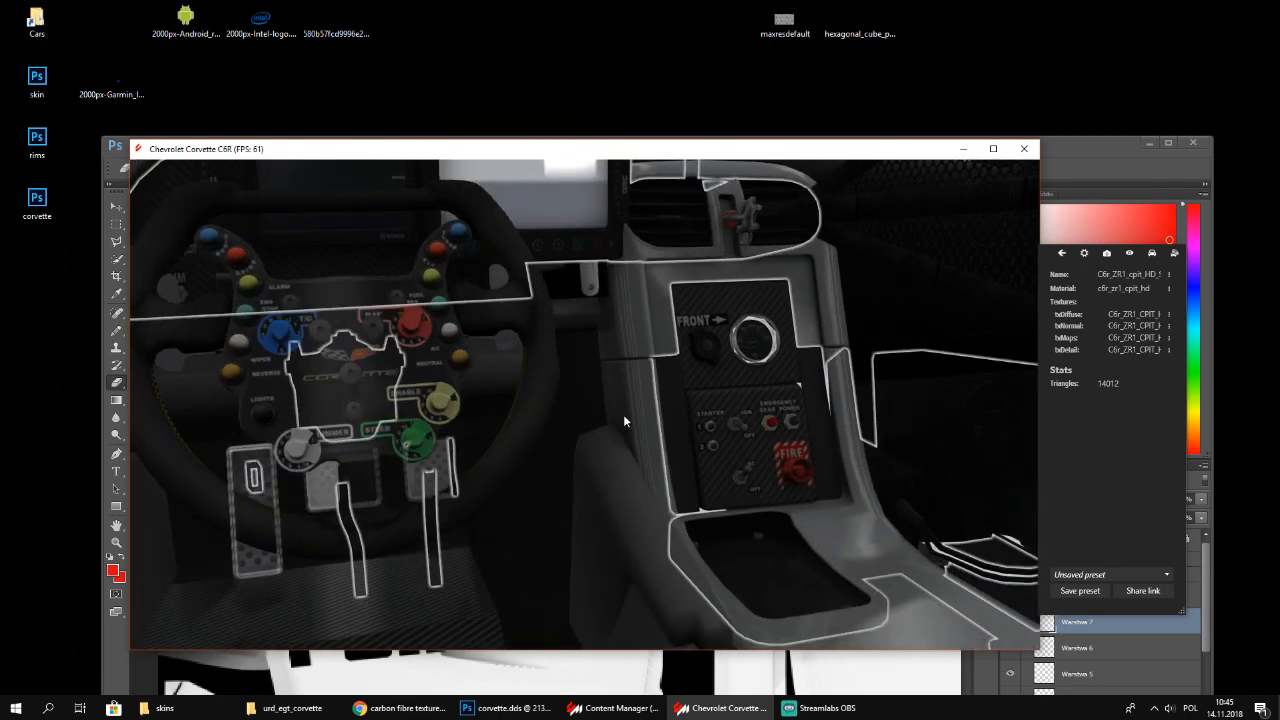
Select the cockpit part at the pedals, view its diffuse texture details and close them
{"action": "left_click", "coordinate": [261, 563]}
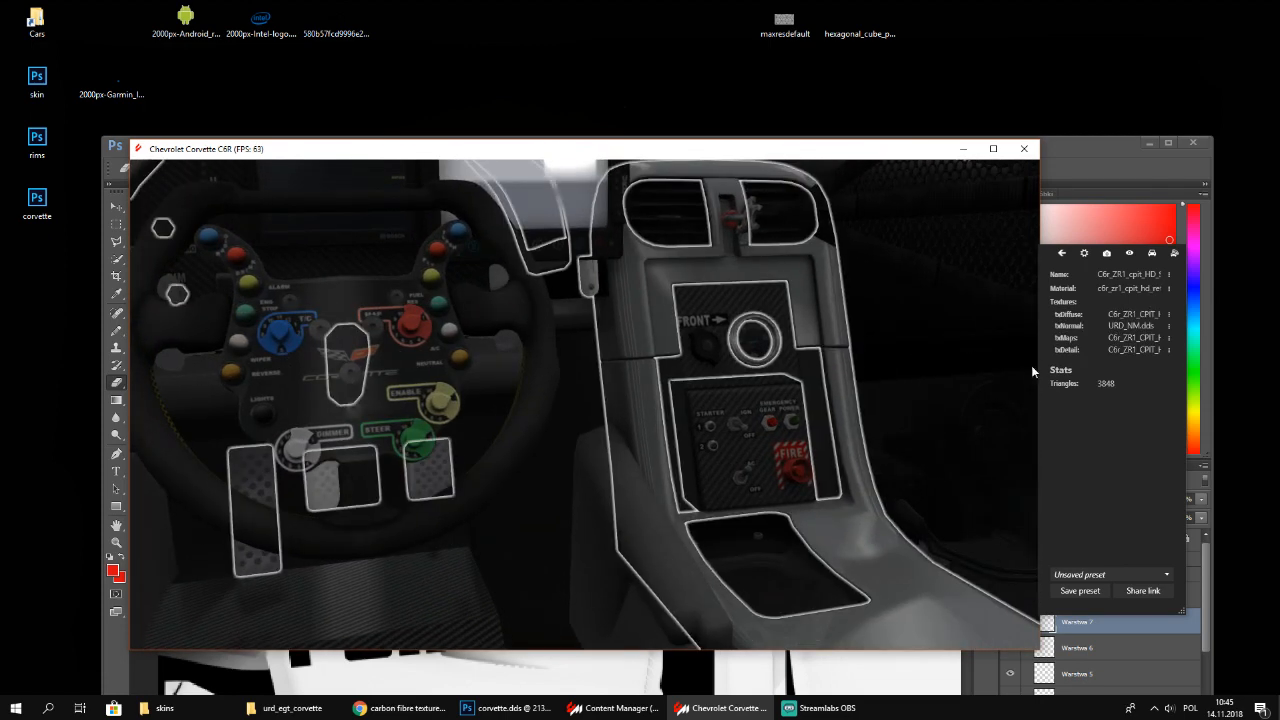
{"action": "left_click", "coordinate": [1166, 313]}
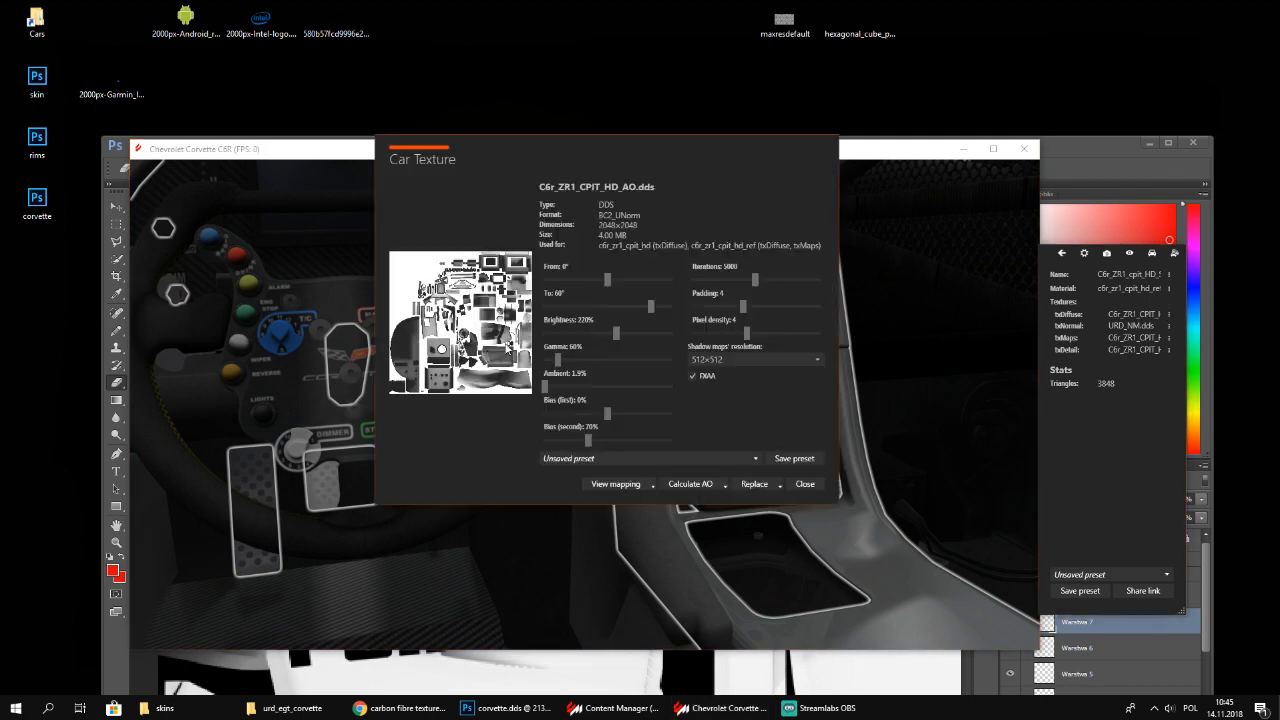
{"action": "left_click", "coordinate": [805, 484]}
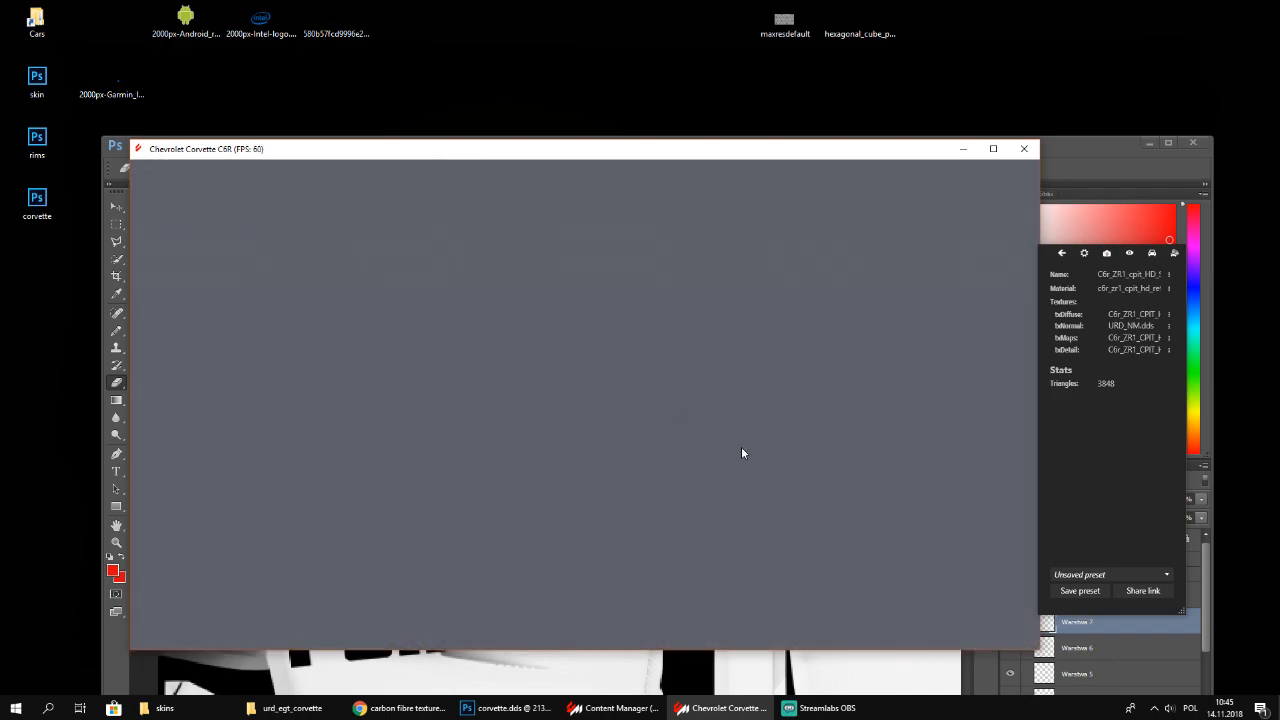
Return to the exterior of the car and select the body mesh to look at its textures
{"action": "left_click_drag", "start_coordinate": [741, 447], "coordinate": [740, 299]}
{"action": "left_click_drag", "start_coordinate": [890, 446], "coordinate": [706, 488]}
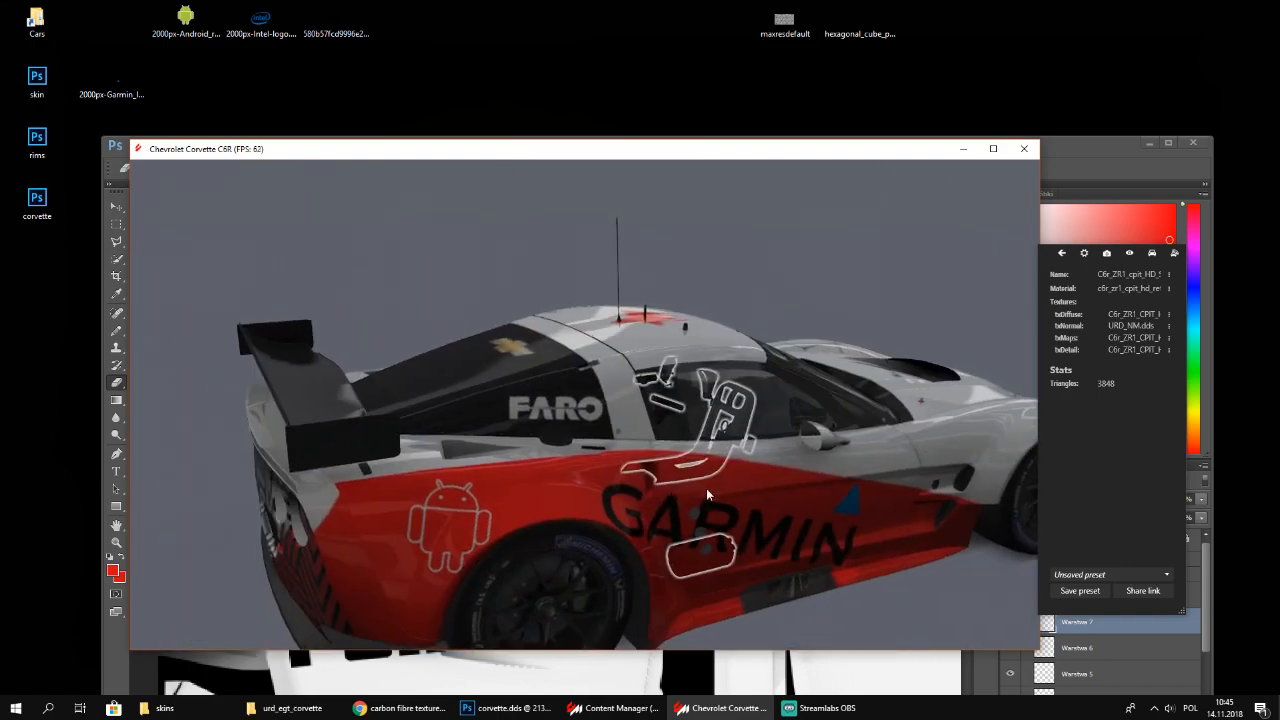
{"action": "left_click", "coordinate": [557, 520]}
{"action": "left_click", "coordinate": [666, 485]}
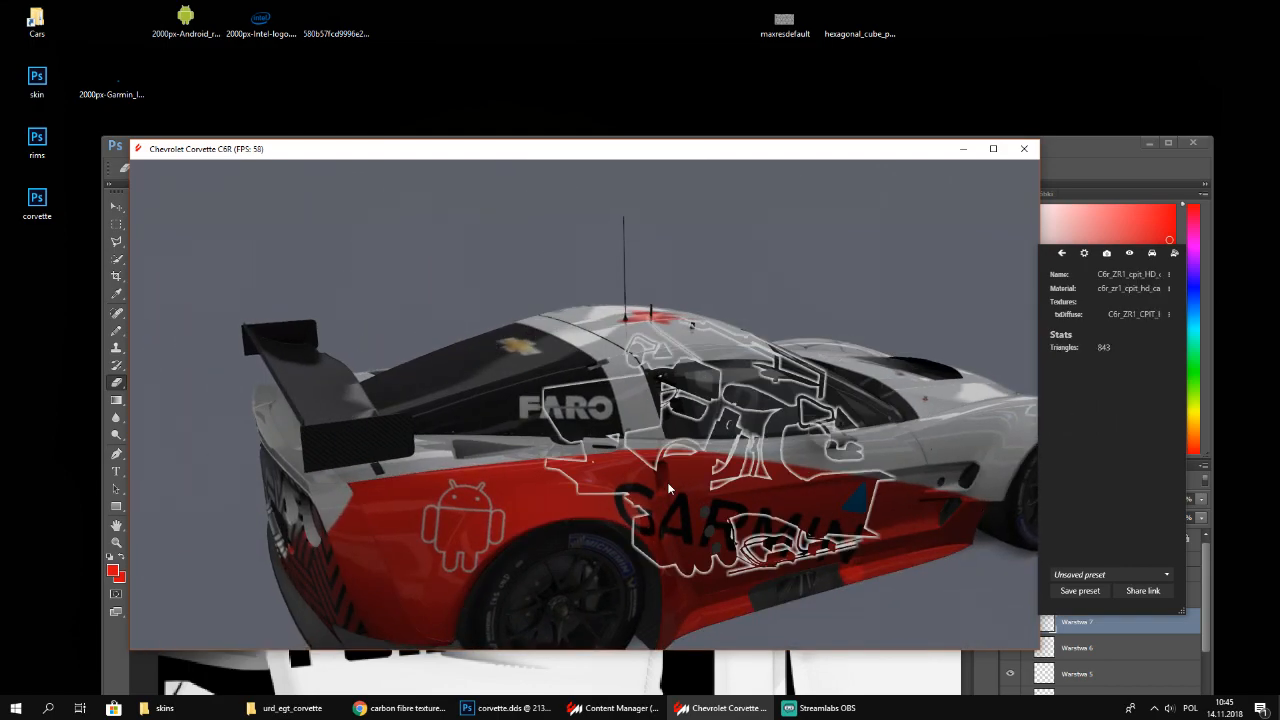
{"action": "left_click", "coordinate": [668, 485]}
{"action": "left_click", "coordinate": [668, 485]}
{"action": "left_click", "coordinate": [668, 485]}
Examine the finished livery all around the car: both sides, the patterned rear, the front, the hood and the roof
{"action": "left_click_drag", "start_coordinate": [598, 553], "coordinate": [900, 515]}
{"action": "left_click_drag", "start_coordinate": [505, 497], "coordinate": [870, 465]}
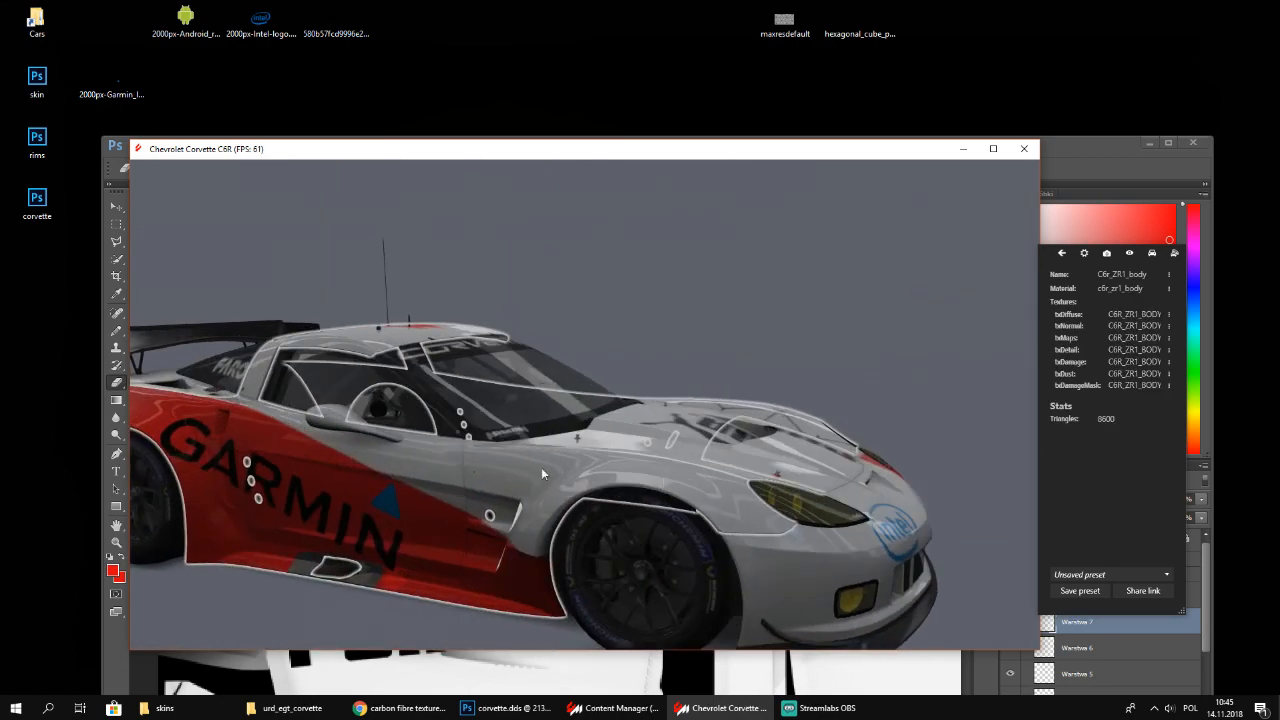
{"action": "left_click_drag", "start_coordinate": [541, 467], "coordinate": [891, 488]}
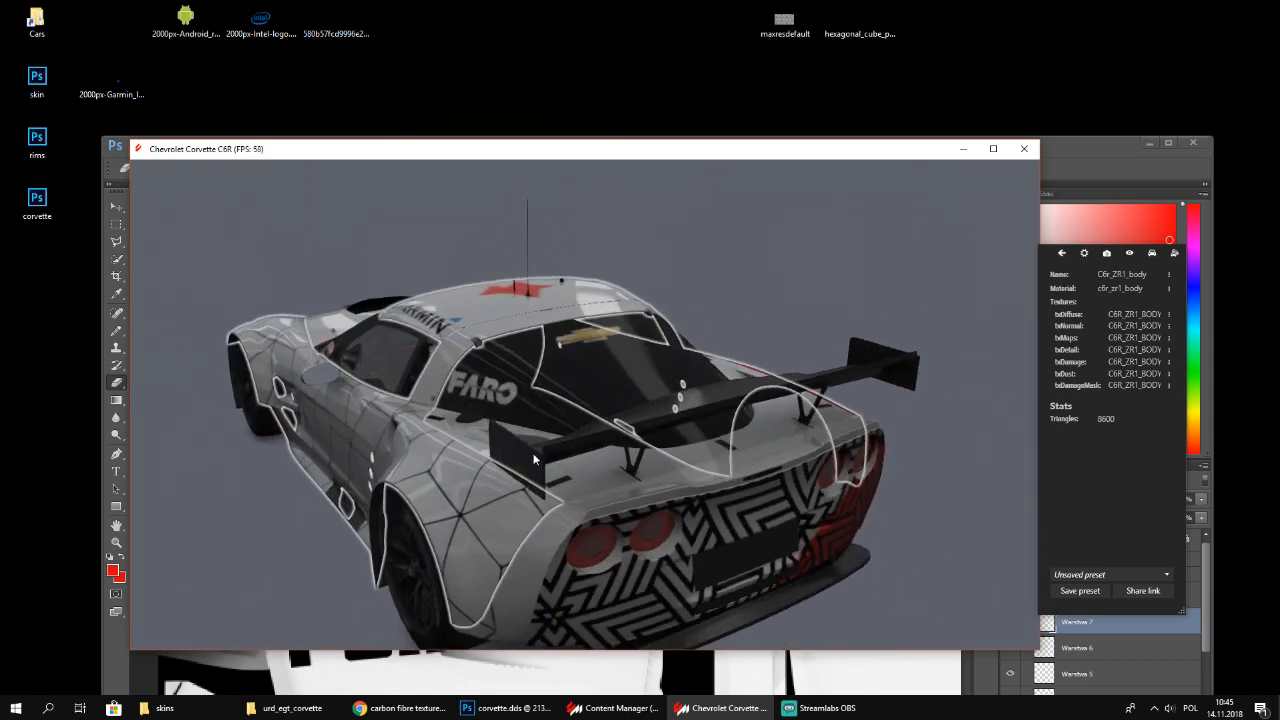
{"action": "left_click_drag", "start_coordinate": [534, 459], "coordinate": [843, 287]}
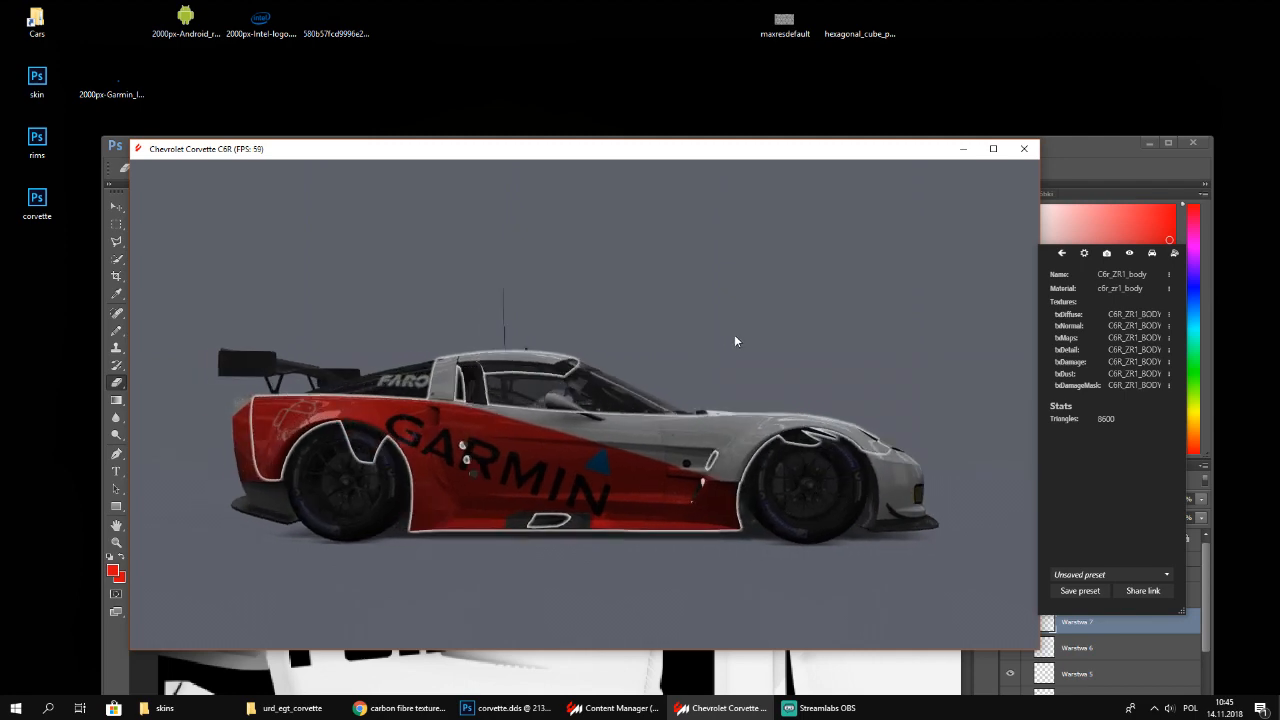
{"action": "left_click_drag", "start_coordinate": [734, 341], "coordinate": [929, 346]}
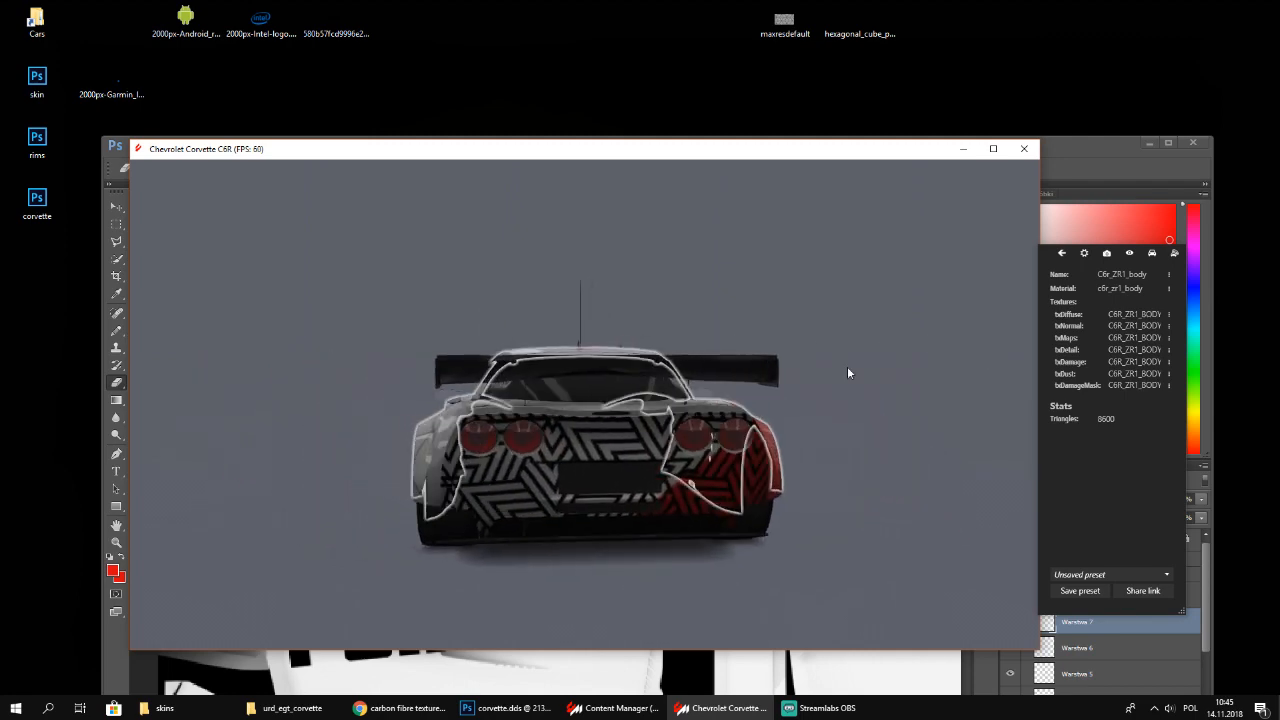
{"action": "left_click_drag", "start_coordinate": [847, 372], "coordinate": [536, 377]}
{"action": "left_click_drag", "start_coordinate": [667, 353], "coordinate": [370, 327]}
{"action": "left_click_drag", "start_coordinate": [456, 352], "coordinate": [270, 400]}
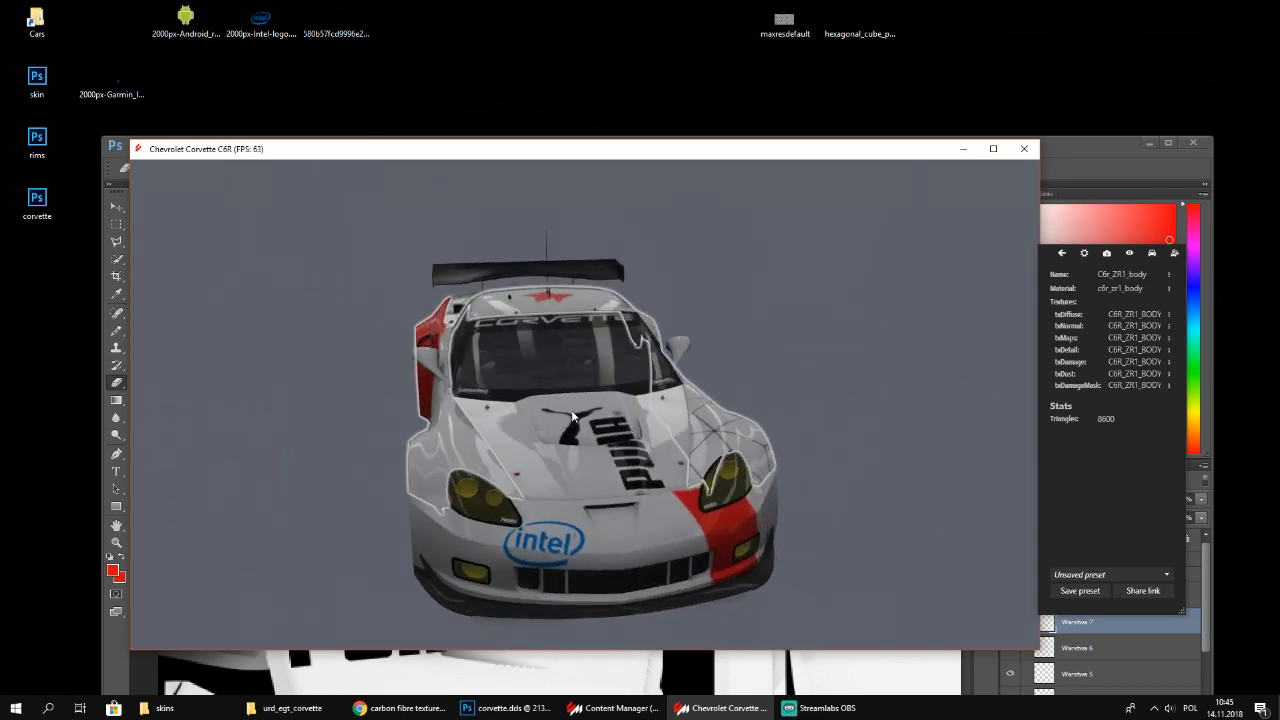
{"action": "left_click_drag", "start_coordinate": [573, 411], "coordinate": [351, 435]}
{"action": "left_click_drag", "start_coordinate": [847, 402], "coordinate": [767, 368]}
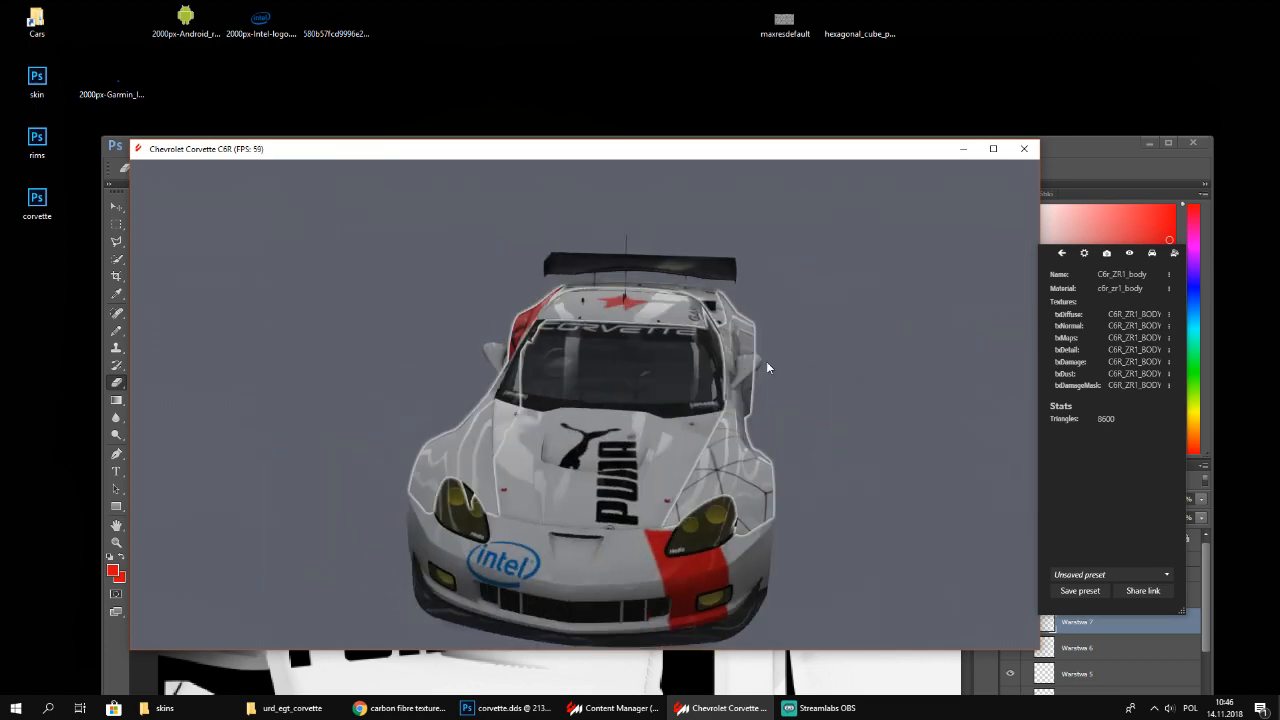
{"action": "left_click_drag", "start_coordinate": [713, 284], "coordinate": [582, 232]}
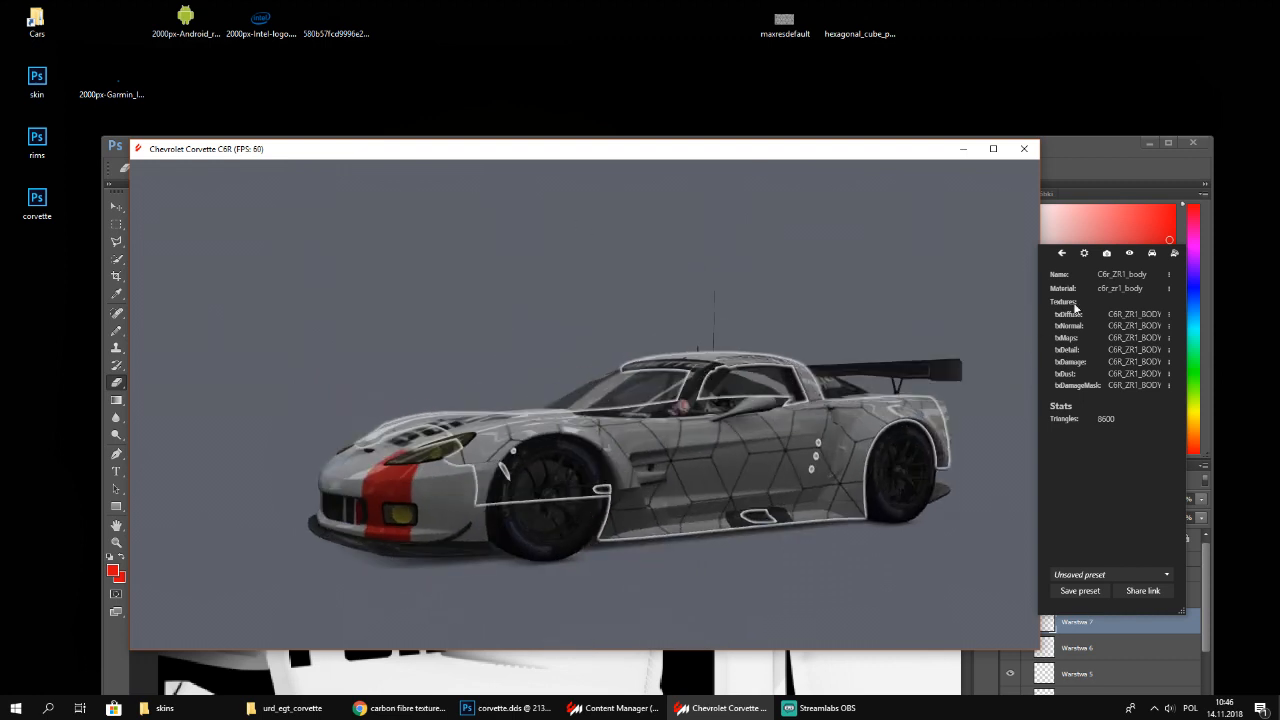
Deselect the body, show the pit crew around the car to view their outfits, and hide the crew again
{"action": "left_click", "coordinate": [1062, 256]}
{"action": "left_click", "coordinate": [1062, 256]}
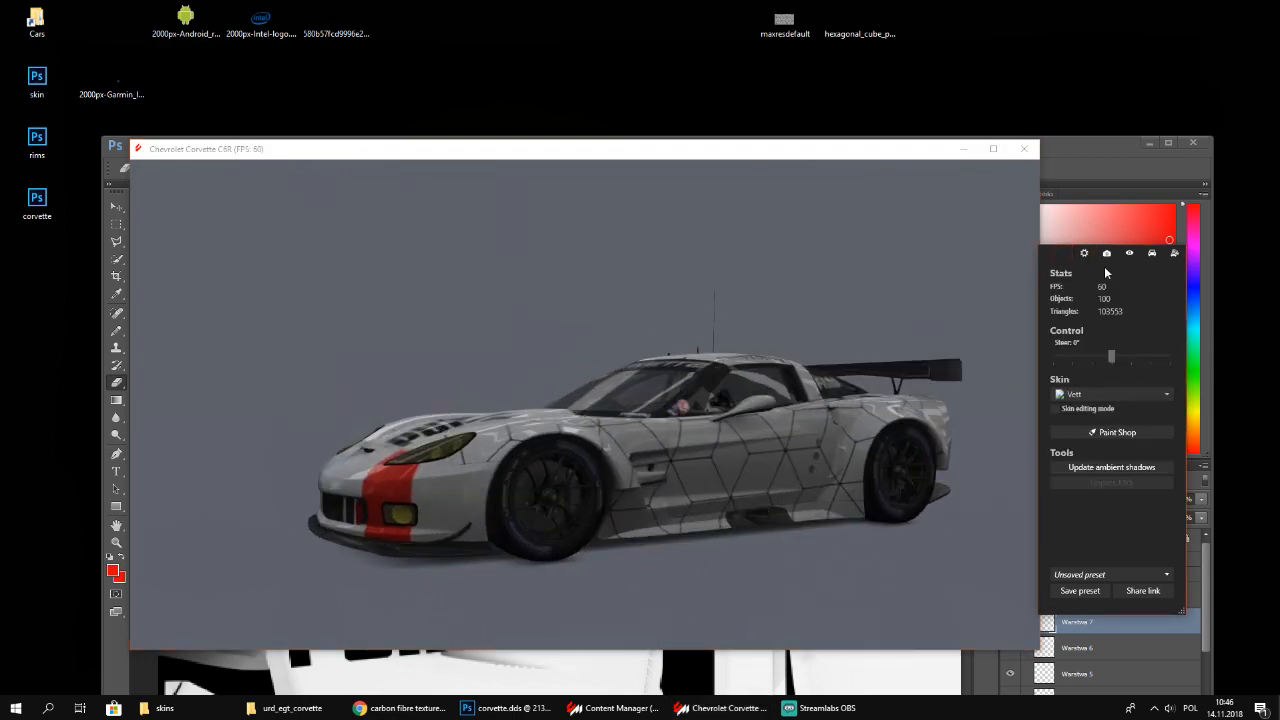
{"action": "left_click", "coordinate": [1133, 255]}
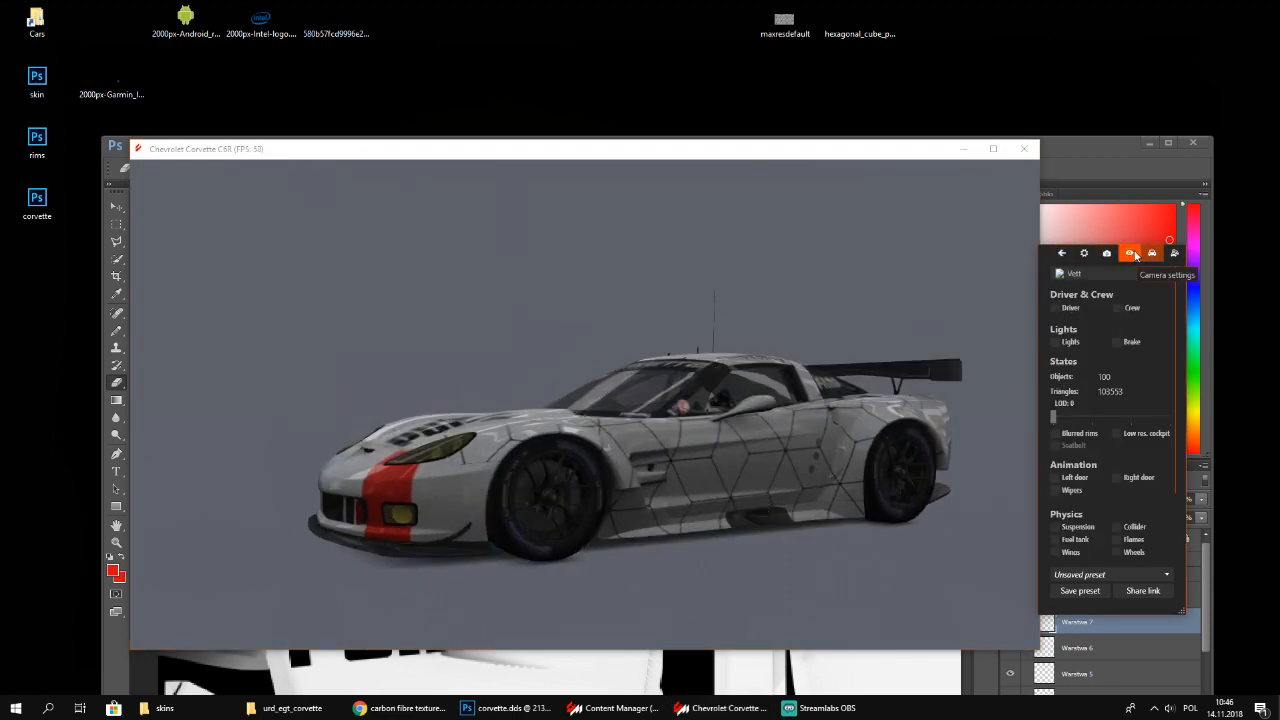
{"action": "left_click", "coordinate": [1134, 256]}
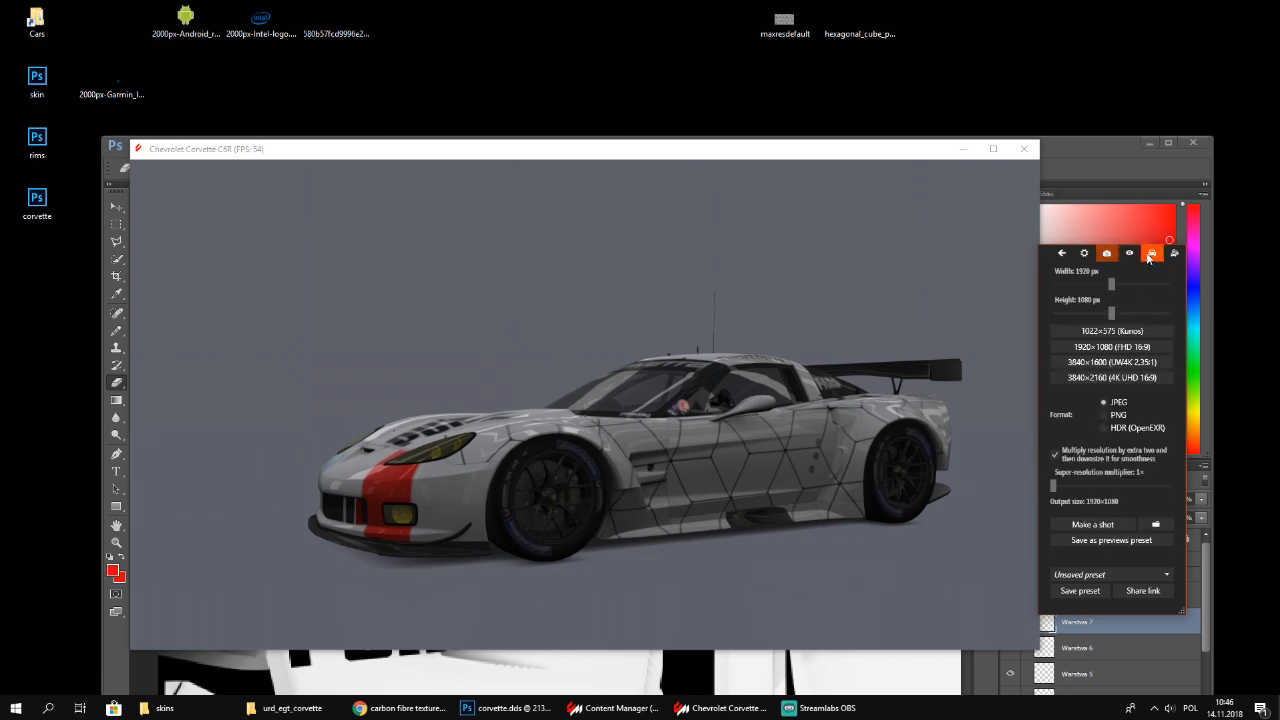
{"action": "left_click", "coordinate": [1150, 255]}
{"action": "left_click_drag", "start_coordinate": [900, 395], "coordinate": [648, 320]}
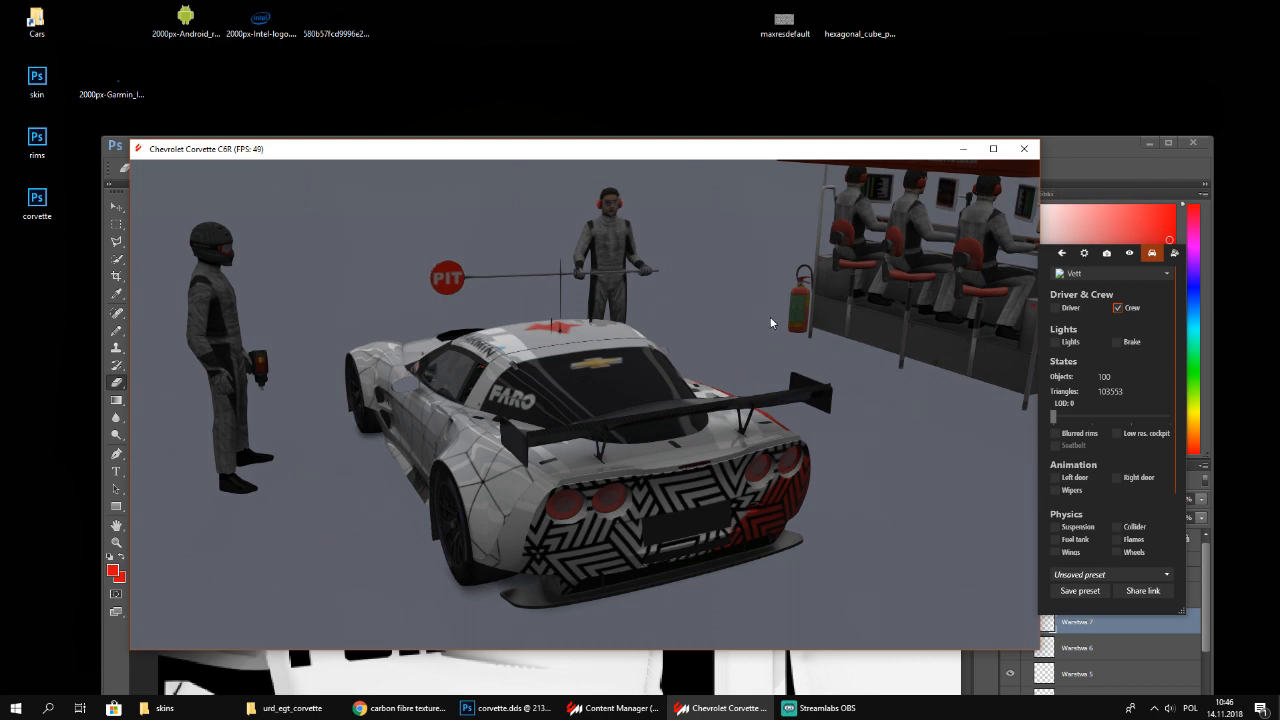
{"action": "left_click_drag", "start_coordinate": [771, 323], "coordinate": [1000, 323]}
{"action": "left_click", "coordinate": [1117, 308]}
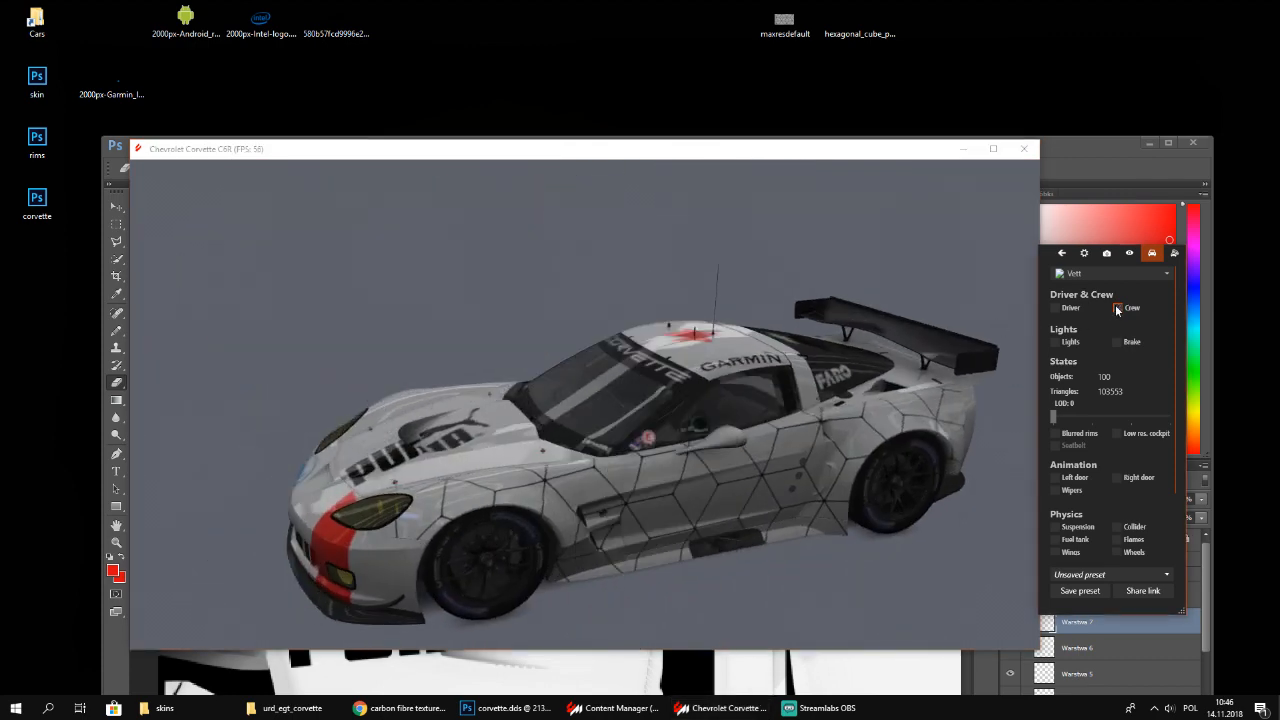
Turn on the car's lights and view the lit headlights from the front and side
{"action": "left_click", "coordinate": [1067, 344]}
{"action": "left_click_drag", "start_coordinate": [1035, 340], "coordinate": [507, 413]}
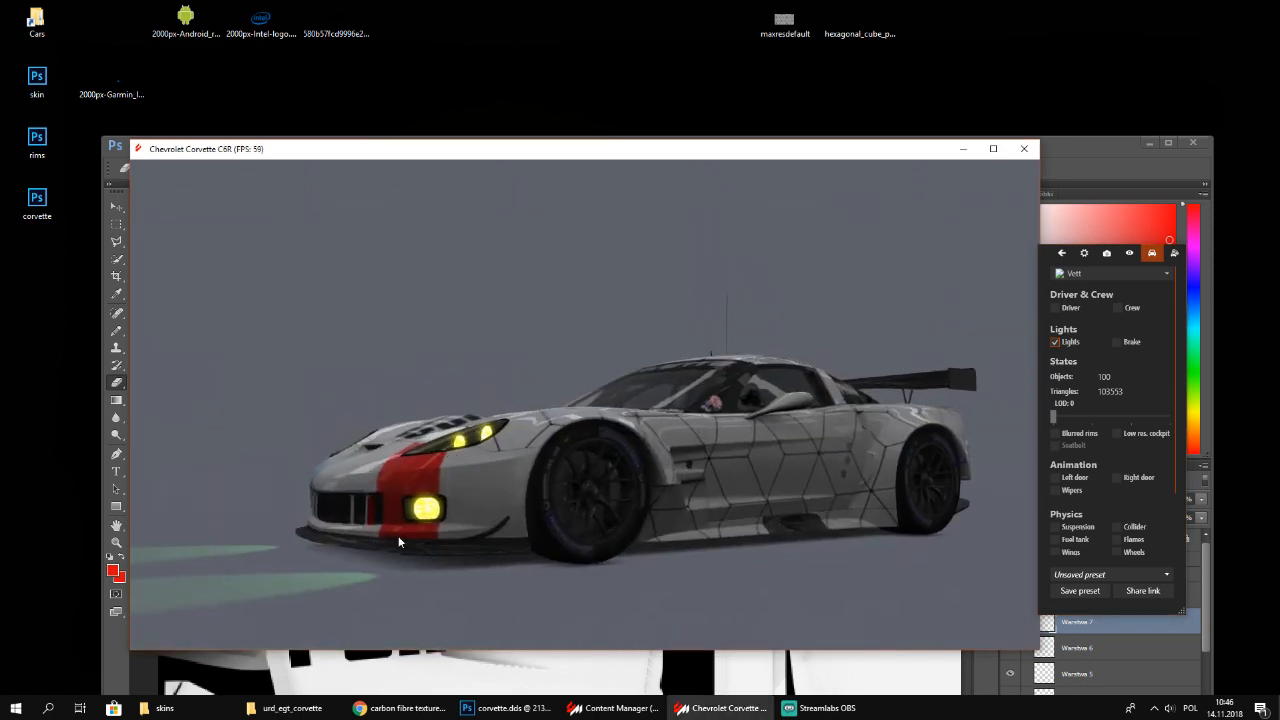
{"action": "left_click_drag", "start_coordinate": [428, 518], "coordinate": [668, 460]}
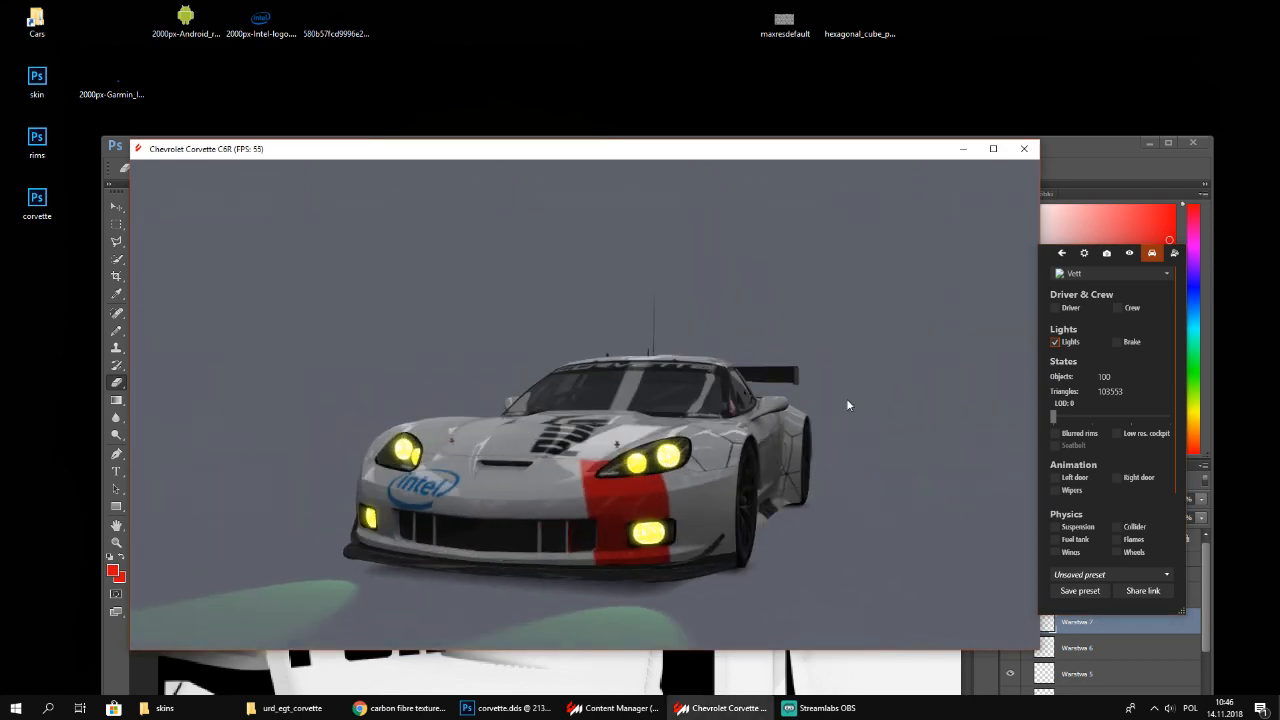
{"action": "scroll", "coordinate": [1116, 469], "scroll_direction": "down", "scroll_amount": 2}
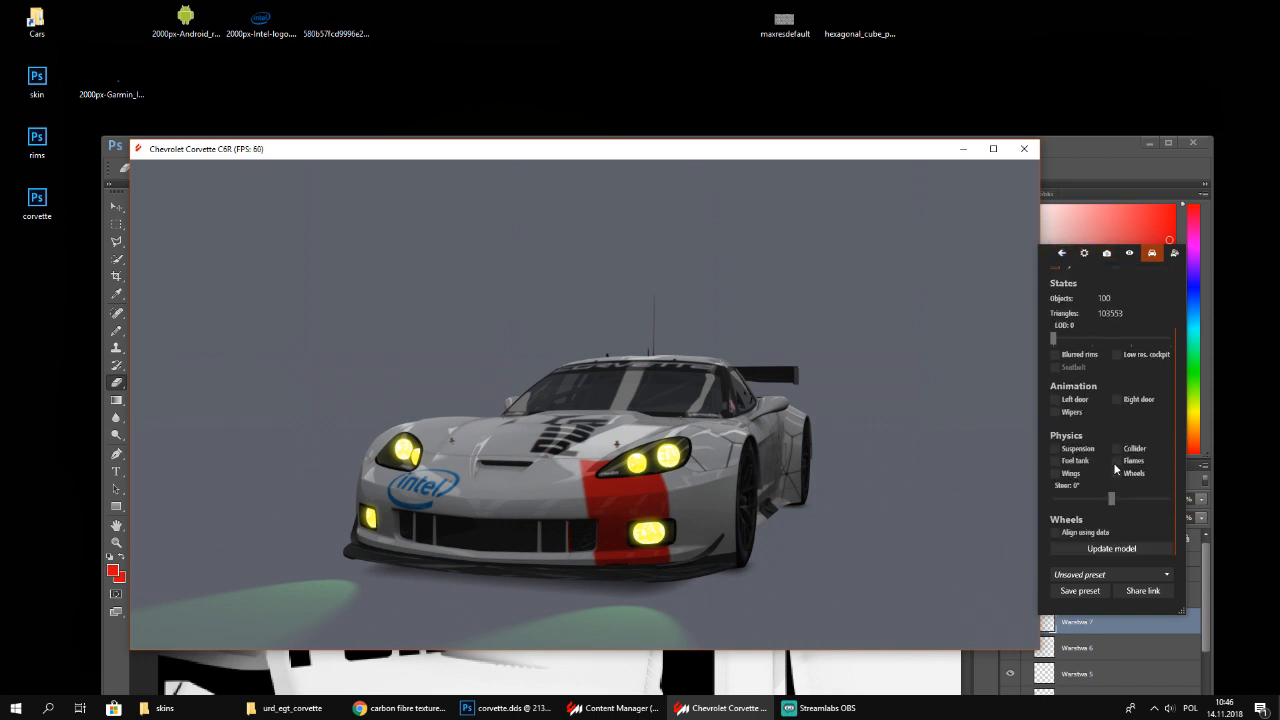
Look through the showroom's scene, miscellaneous and HDR settings and return to its main page
{"action": "scroll", "coordinate": [1116, 472], "scroll_direction": "up", "scroll_amount": 2}
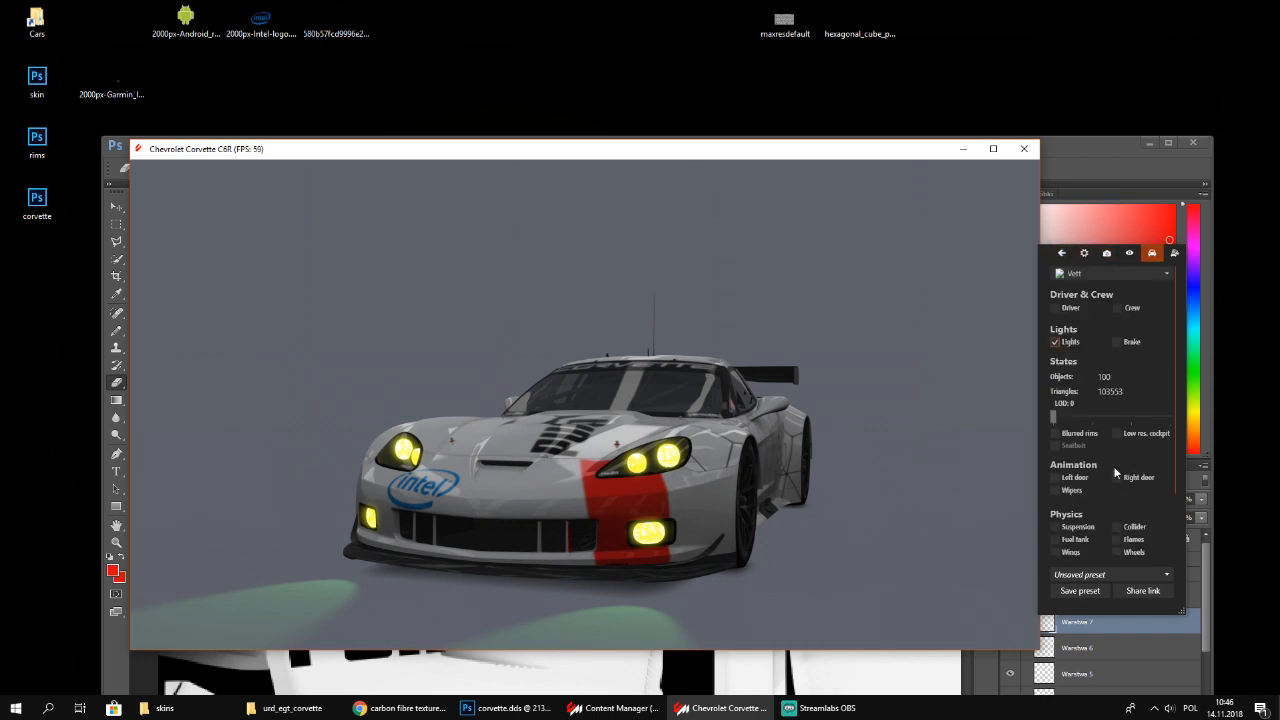
{"action": "left_click", "coordinate": [1093, 254]}
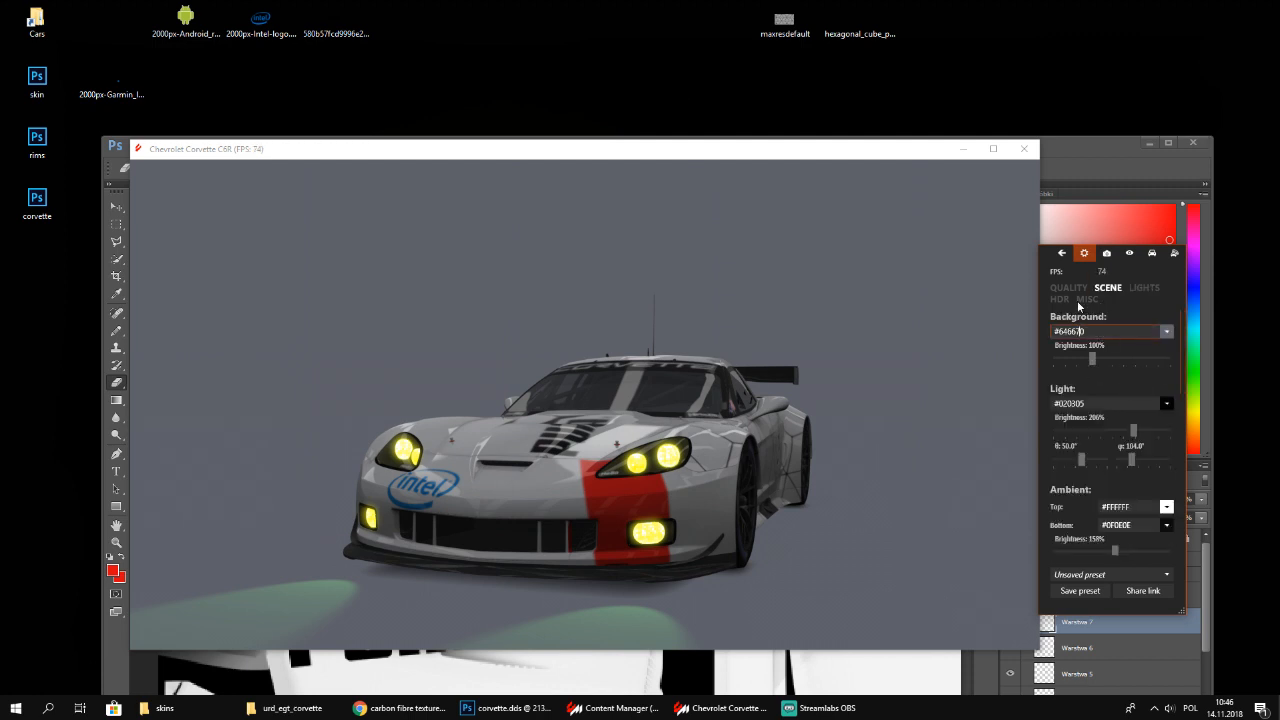
{"action": "left_click", "coordinate": [1080, 299]}
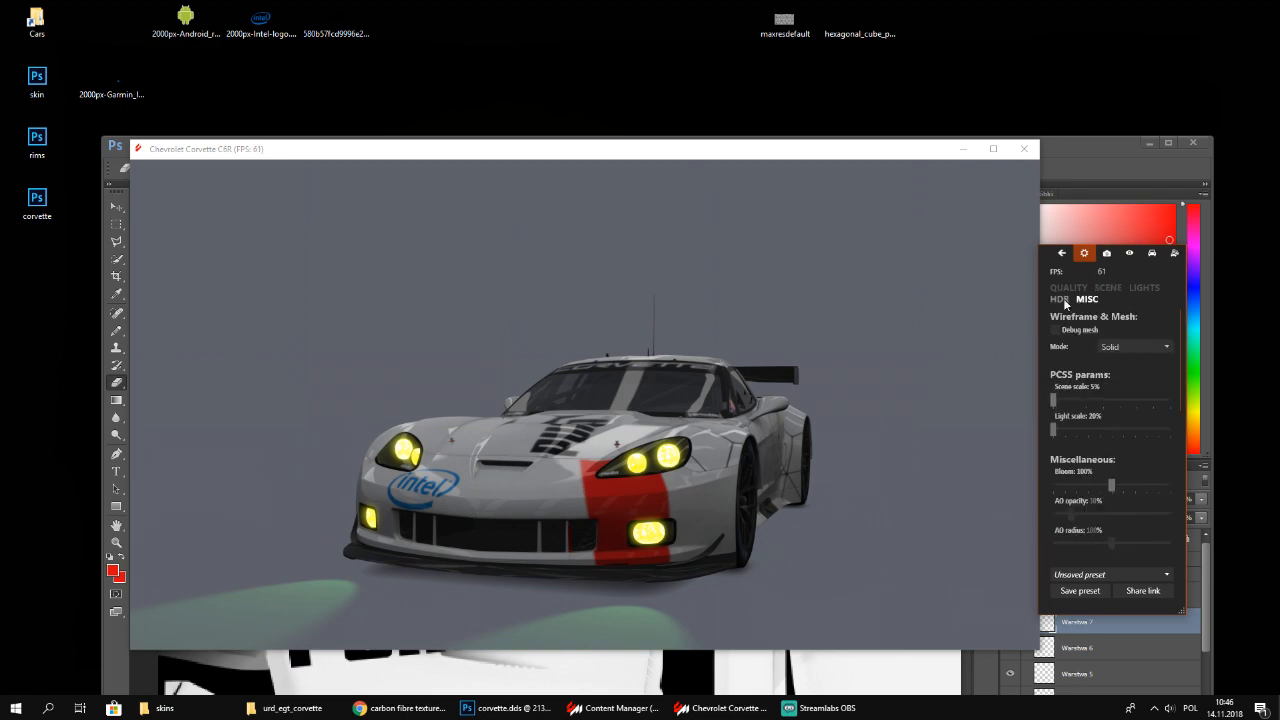
{"action": "left_click", "coordinate": [1060, 299]}
{"action": "left_click", "coordinate": [1063, 252]}
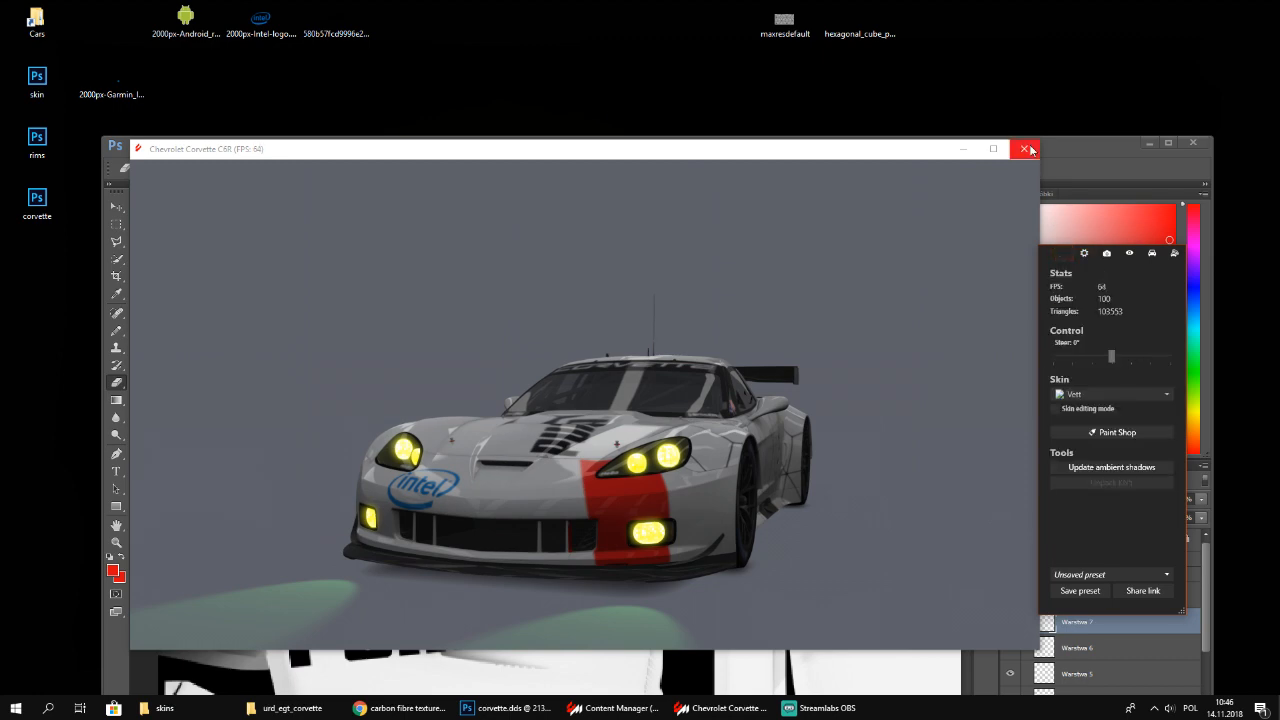
Close the Corvette's 3D preview and maximize the Photoshop window holding the livery
{"action": "left_click", "coordinate": [1030, 152]}
{"action": "scroll", "coordinate": [800, 450], "scroll_direction": "down", "scroll_amount": 2}
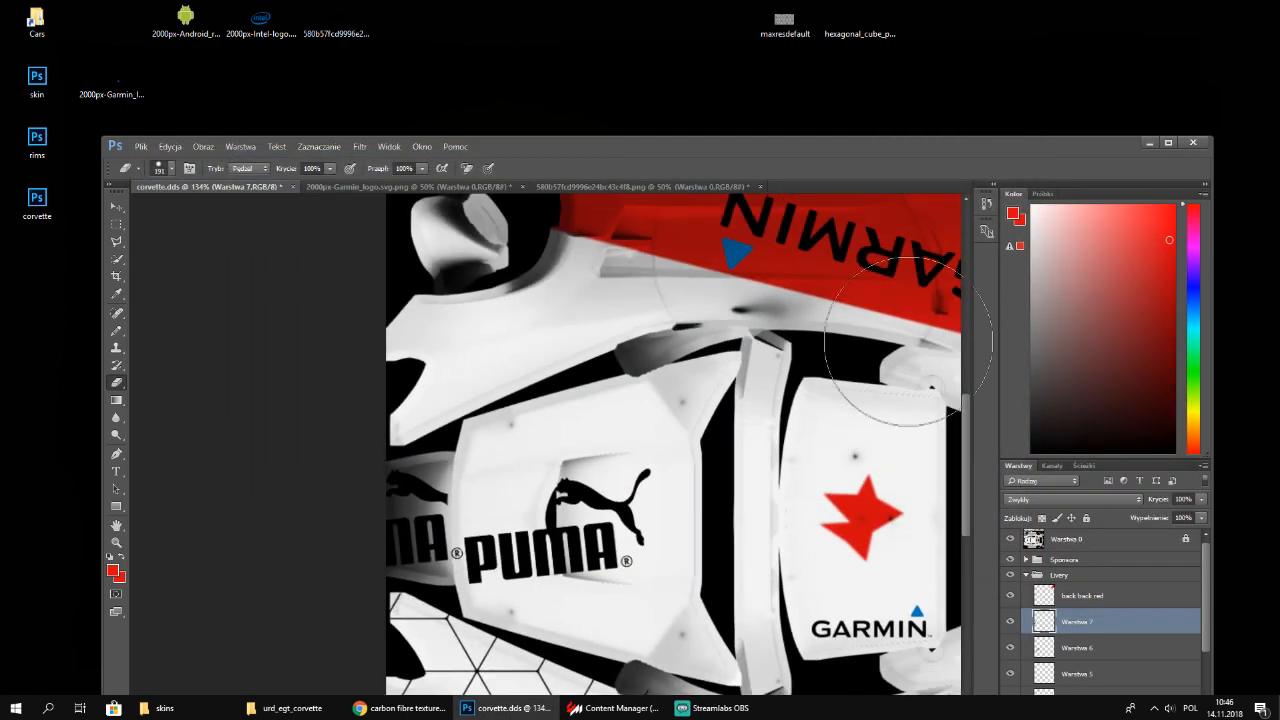
{"action": "left_click", "coordinate": [1170, 142]}
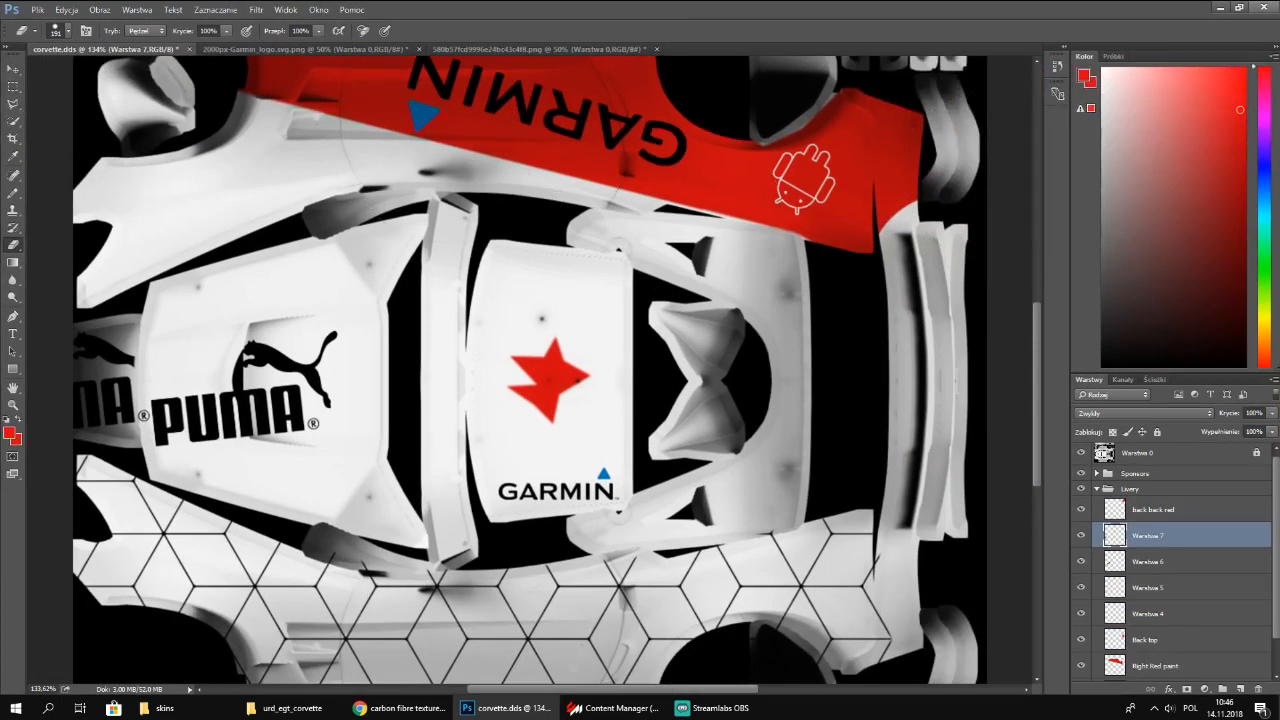
Switch to Content Manager, open the Lamborghini Huracan ST in the custom showroom and view the car from its side
{"action": "left_click", "coordinate": [618, 708]}
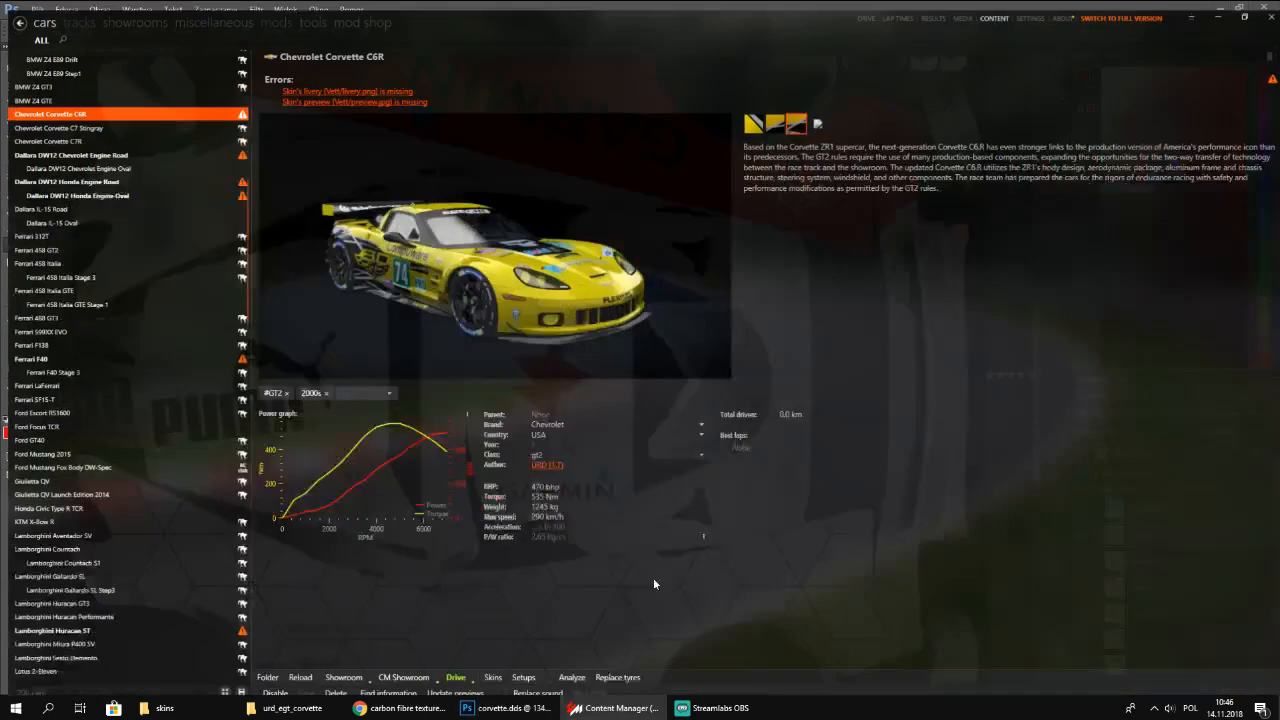
{"action": "scroll", "coordinate": [140, 420], "scroll_direction": "down", "scroll_amount": 3}
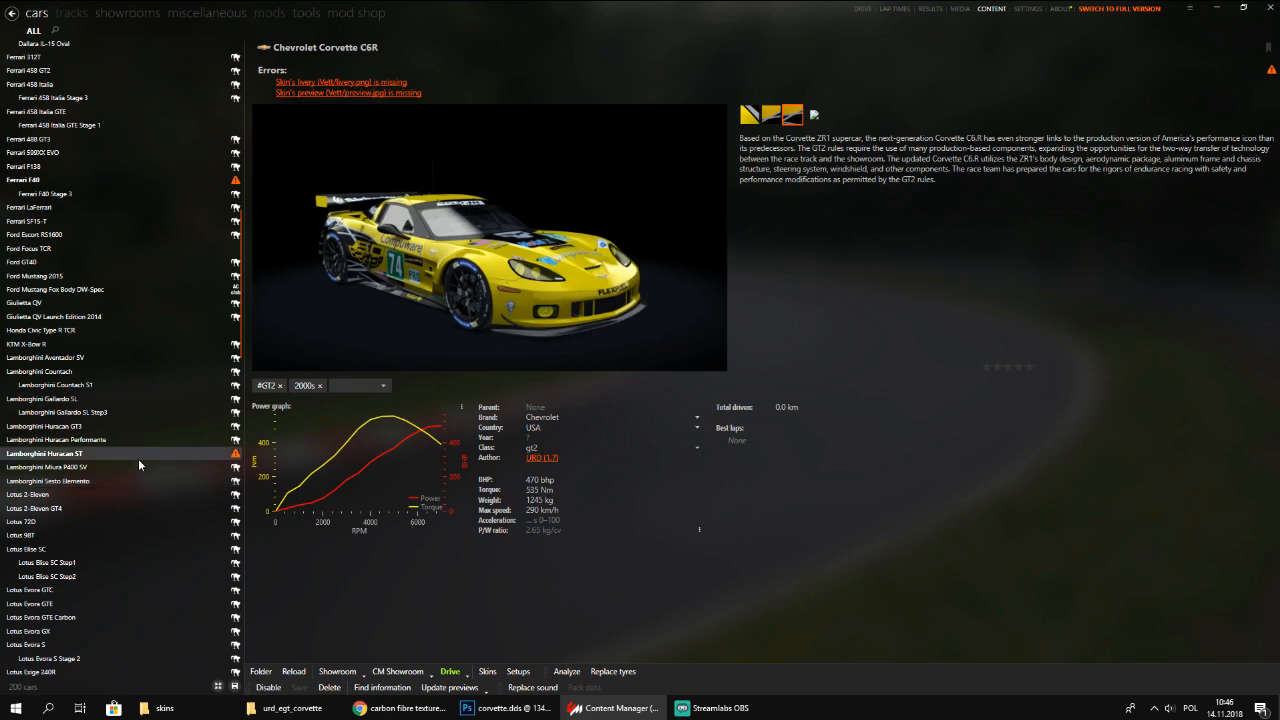
{"action": "left_click", "coordinate": [138, 455]}
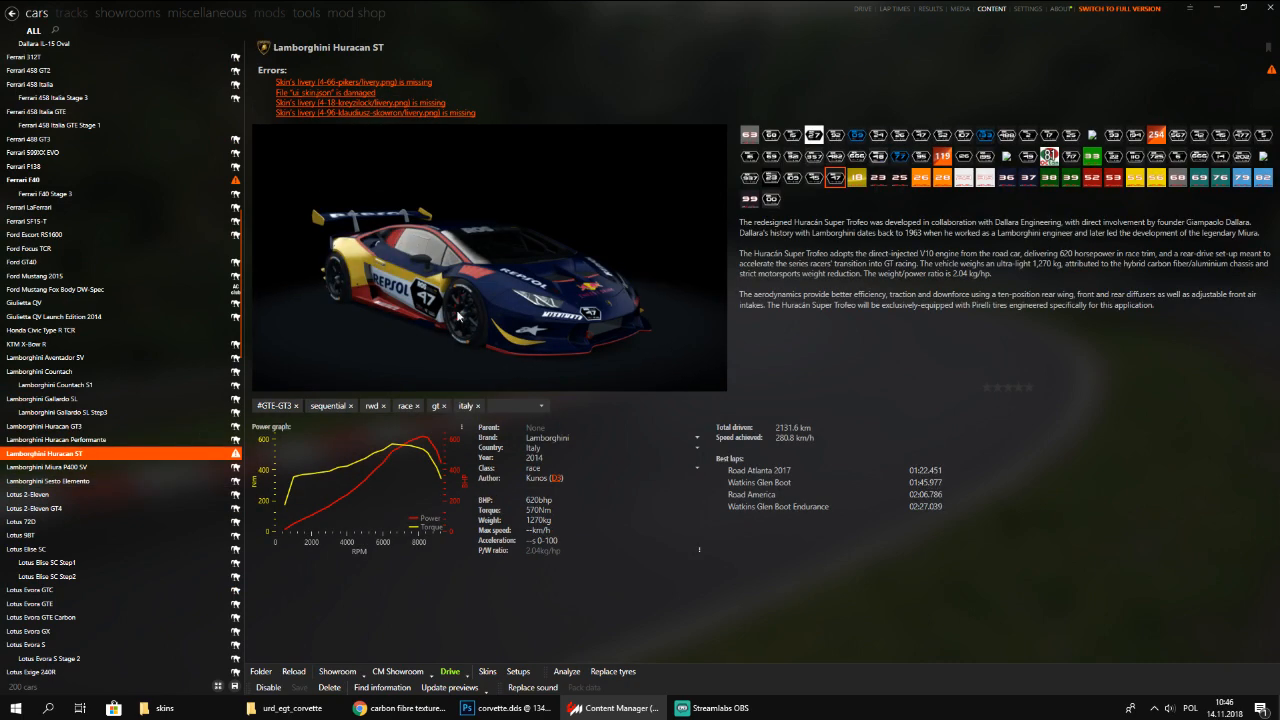
{"action": "left_click", "coordinate": [418, 676]}
{"action": "left_click_drag", "start_coordinate": [601, 488], "coordinate": [868, 466]}
{"action": "left_click_drag", "start_coordinate": [484, 425], "coordinate": [860, 405]}
{"action": "left_click_drag", "start_coordinate": [541, 425], "coordinate": [501, 438]}
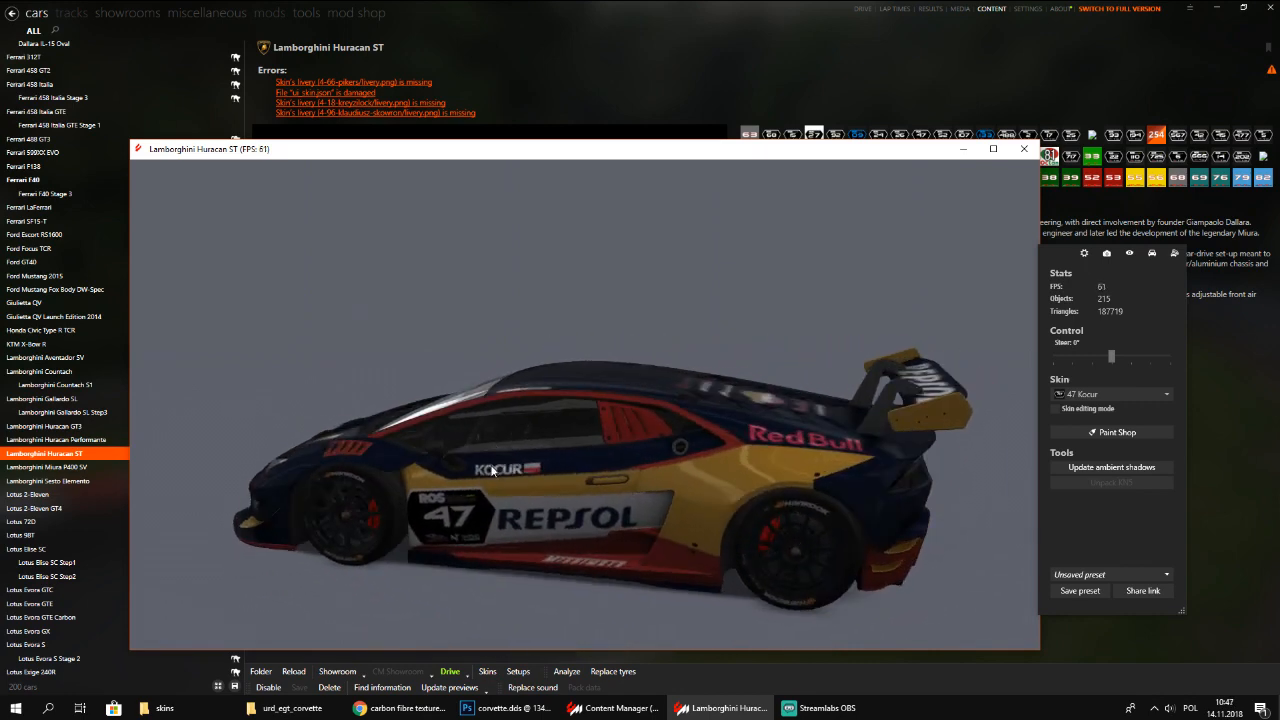
Select the Huracan's front tyre and rim meshes up close to look at their texture names
{"action": "scroll", "coordinate": [450, 440], "scroll_direction": "up", "scroll_amount": 5}
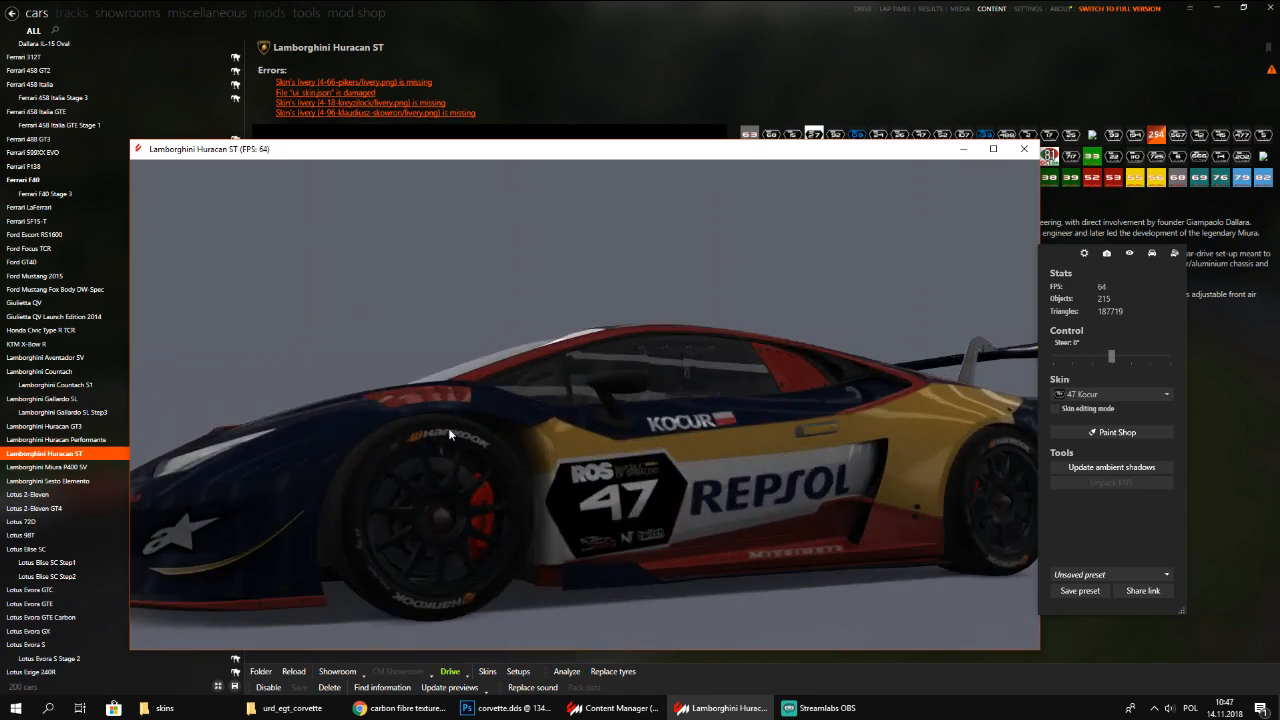
{"action": "left_click", "coordinate": [449, 432]}
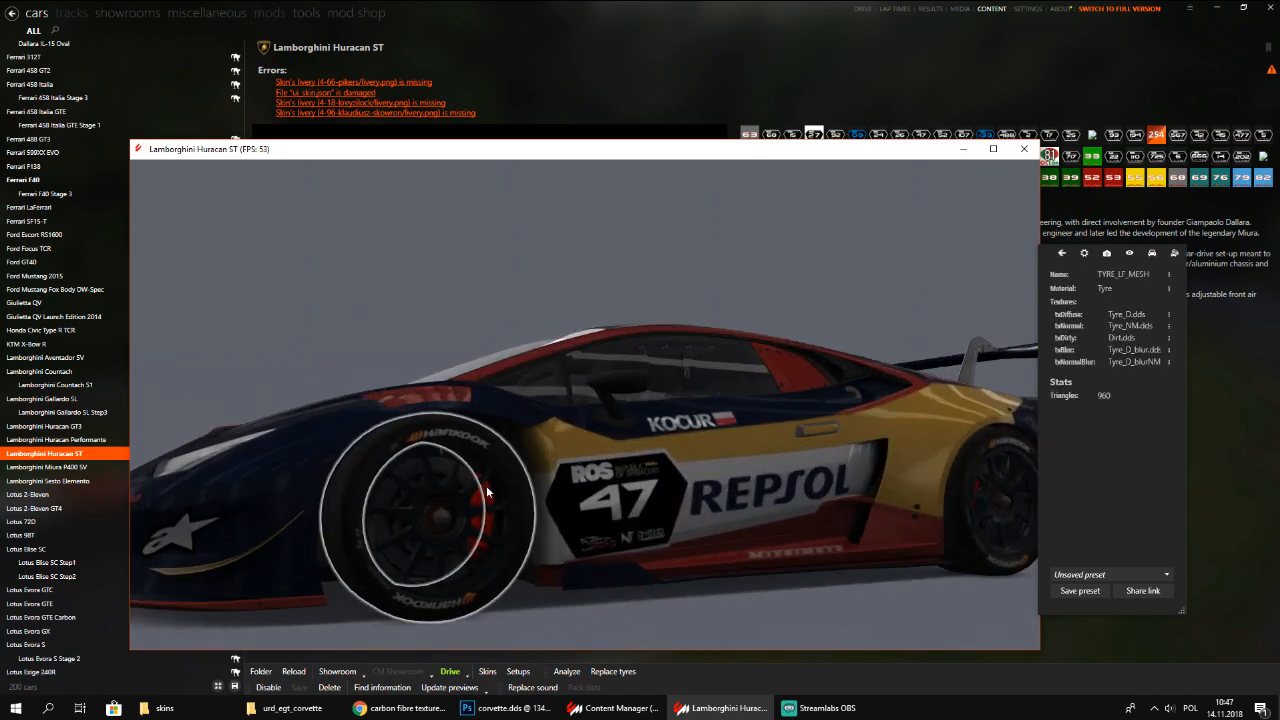
{"action": "left_click", "coordinate": [452, 508]}
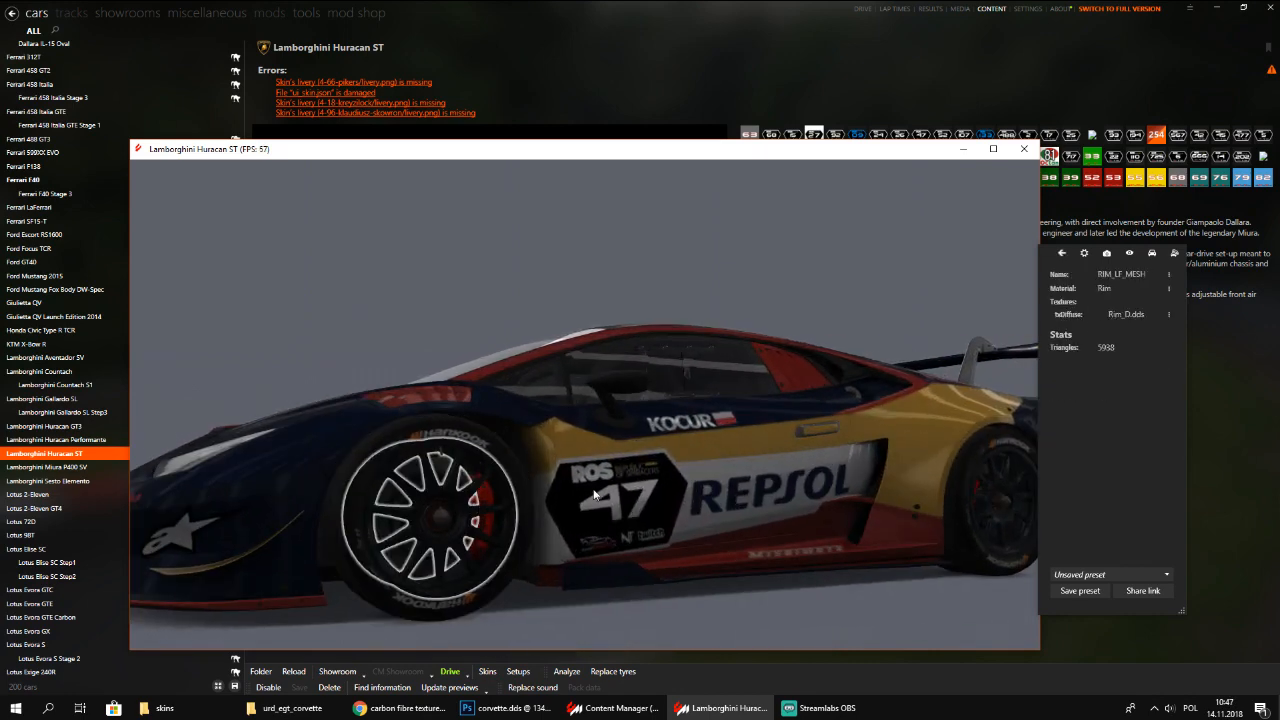
{"action": "left_click", "coordinate": [455, 441]}
{"action": "left_click_drag", "start_coordinate": [489, 476], "coordinate": [400, 462]}
{"action": "scroll", "coordinate": [296, 476], "scroll_direction": "up", "scroll_amount": 3}
{"action": "left_click", "coordinate": [659, 556]}
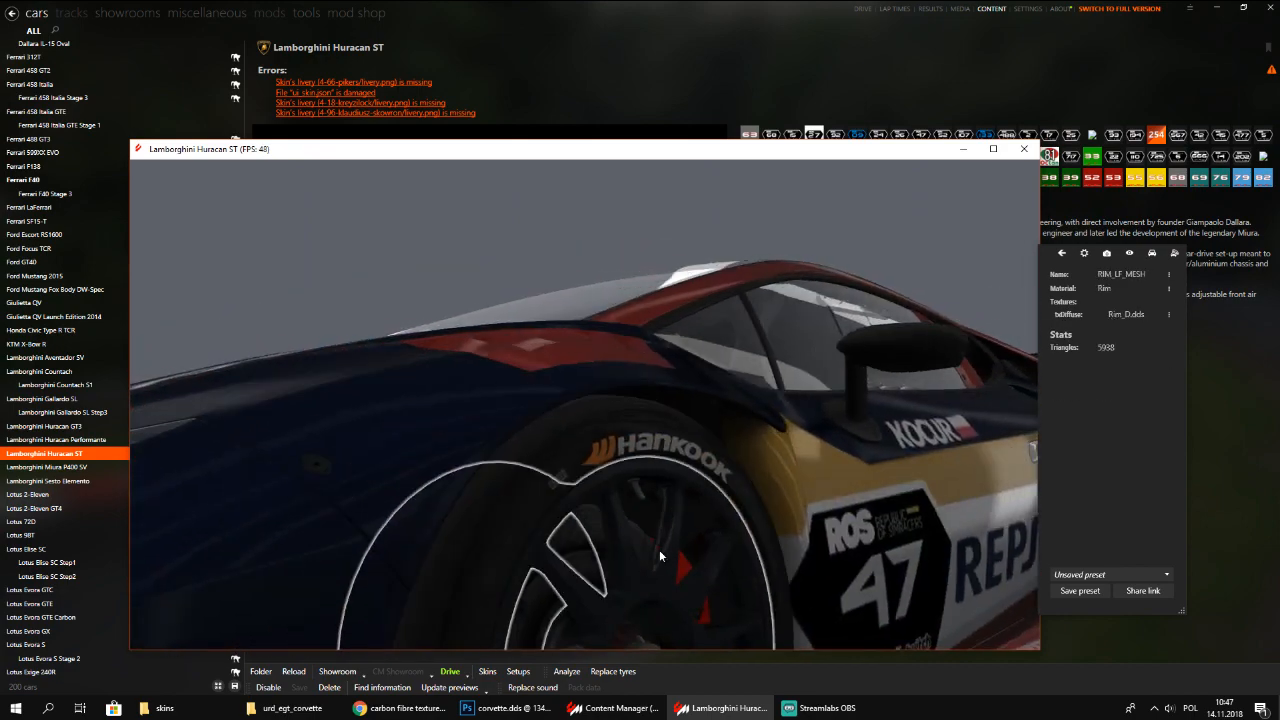
Switch to Photoshop, create a new 4 x 4 pixel document and colour it entirely red
{"action": "left_click", "coordinate": [330, 709]}
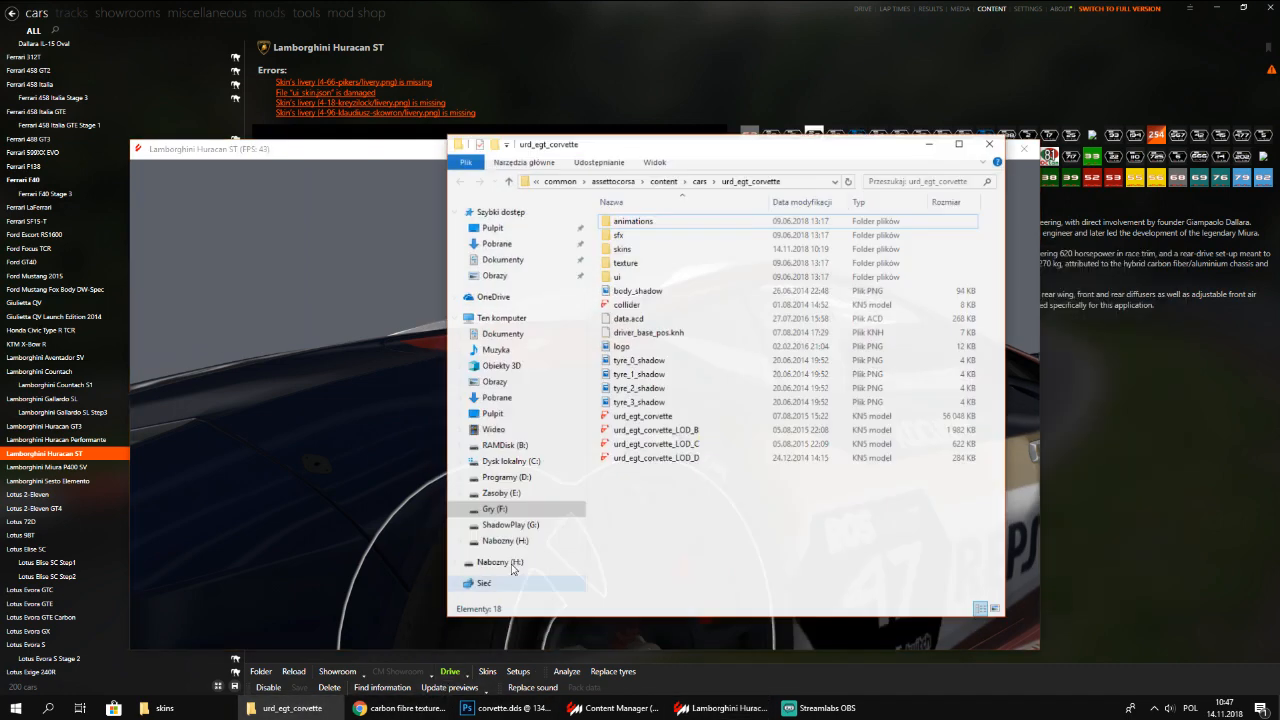
{"action": "left_click", "coordinate": [505, 708]}
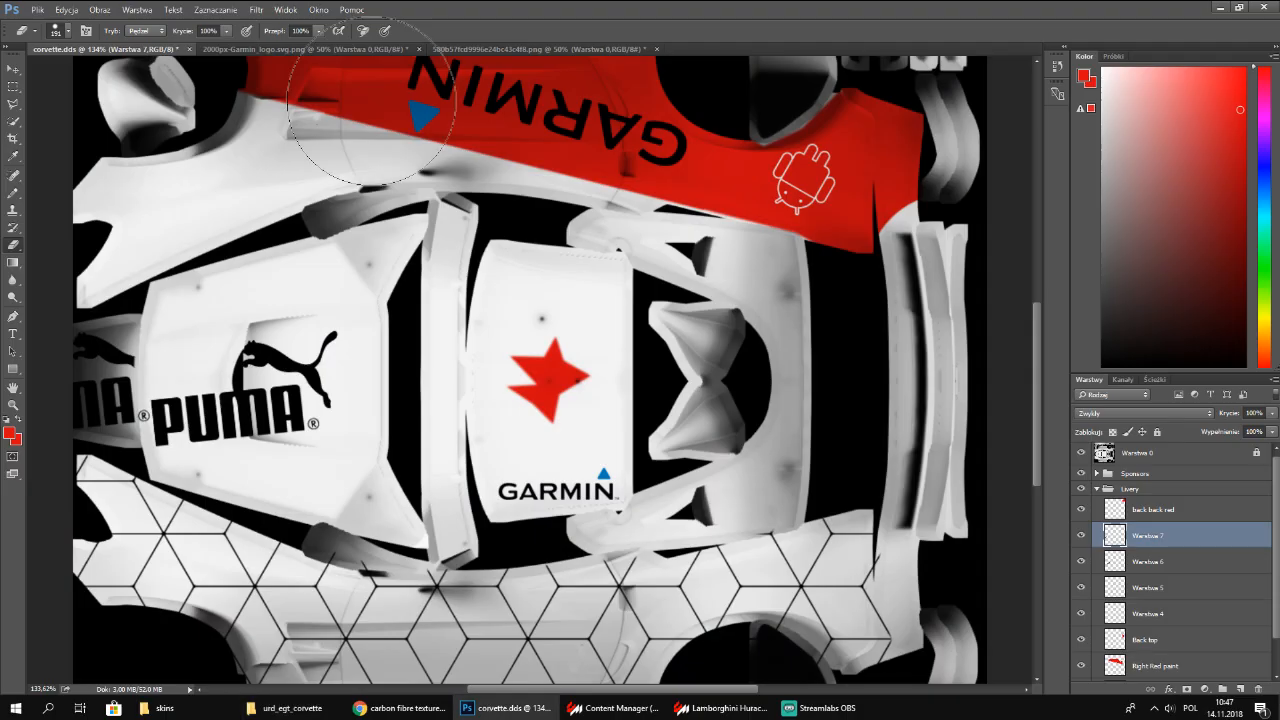
{"action": "left_click", "coordinate": [38, 9]}
{"action": "left_click", "coordinate": [52, 23]}
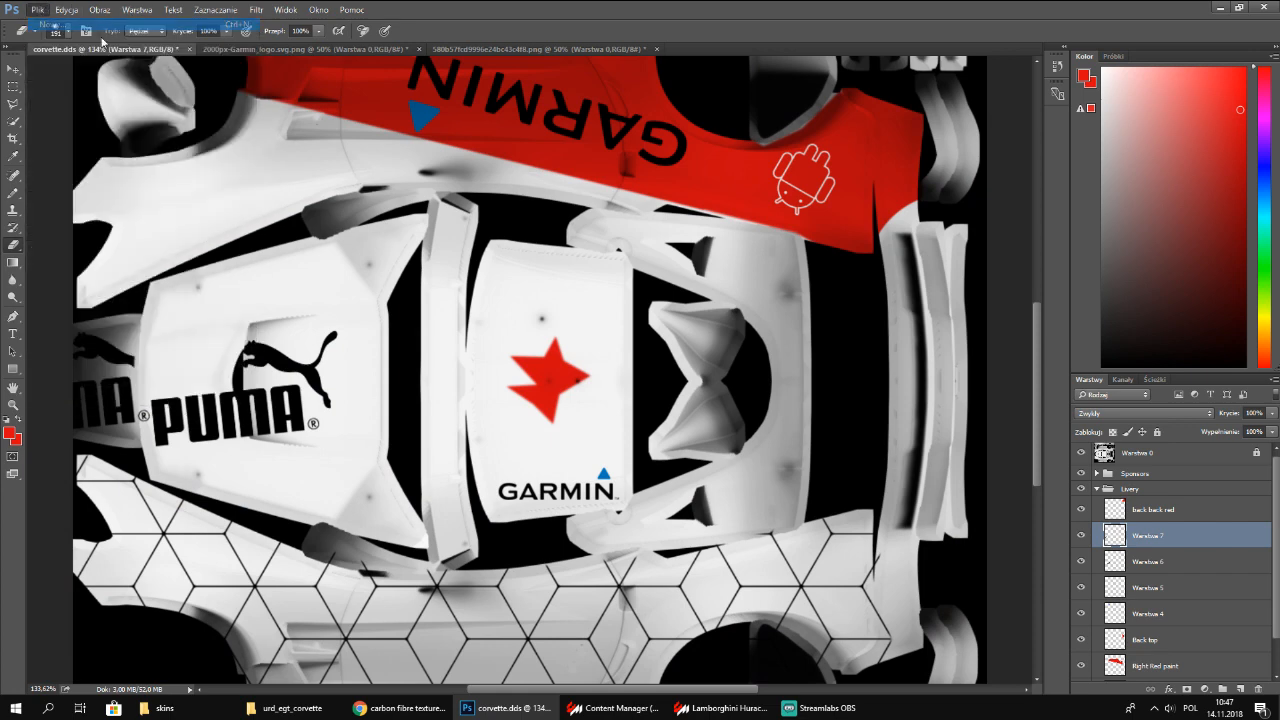
{"action": "left_click", "coordinate": [565, 232]}
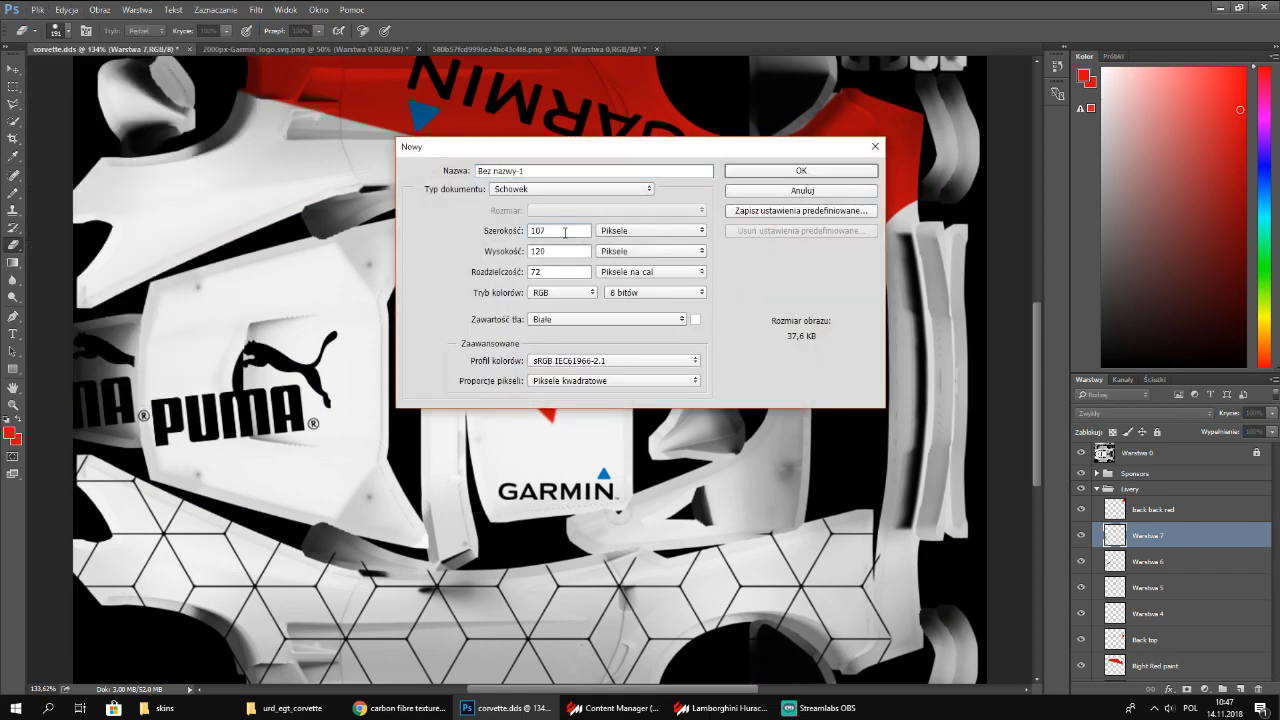
{"action": "key", "text": "BackSpace"}
{"action": "type", "text": "4"}
{"action": "left_click", "coordinate": [799, 170]}
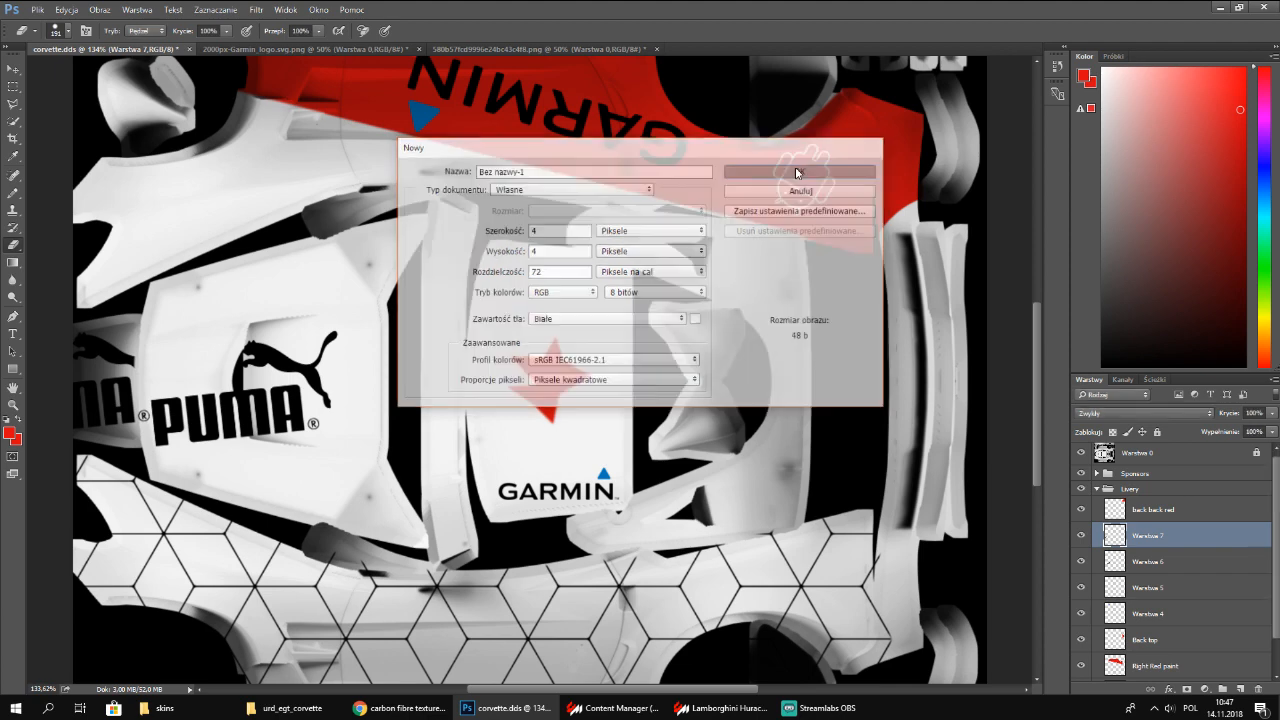
{"action": "scroll", "coordinate": [479, 397], "scroll_direction": "up", "scroll_amount": 8}
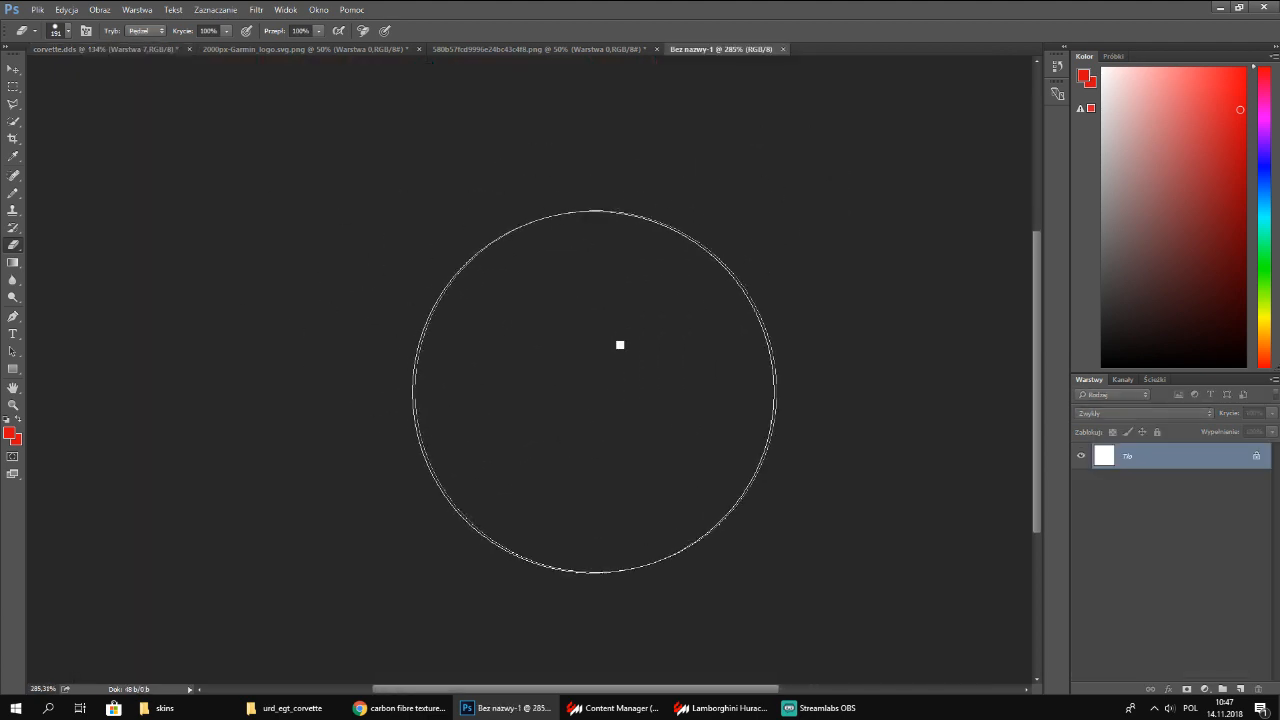
{"action": "left_click", "coordinate": [625, 345]}
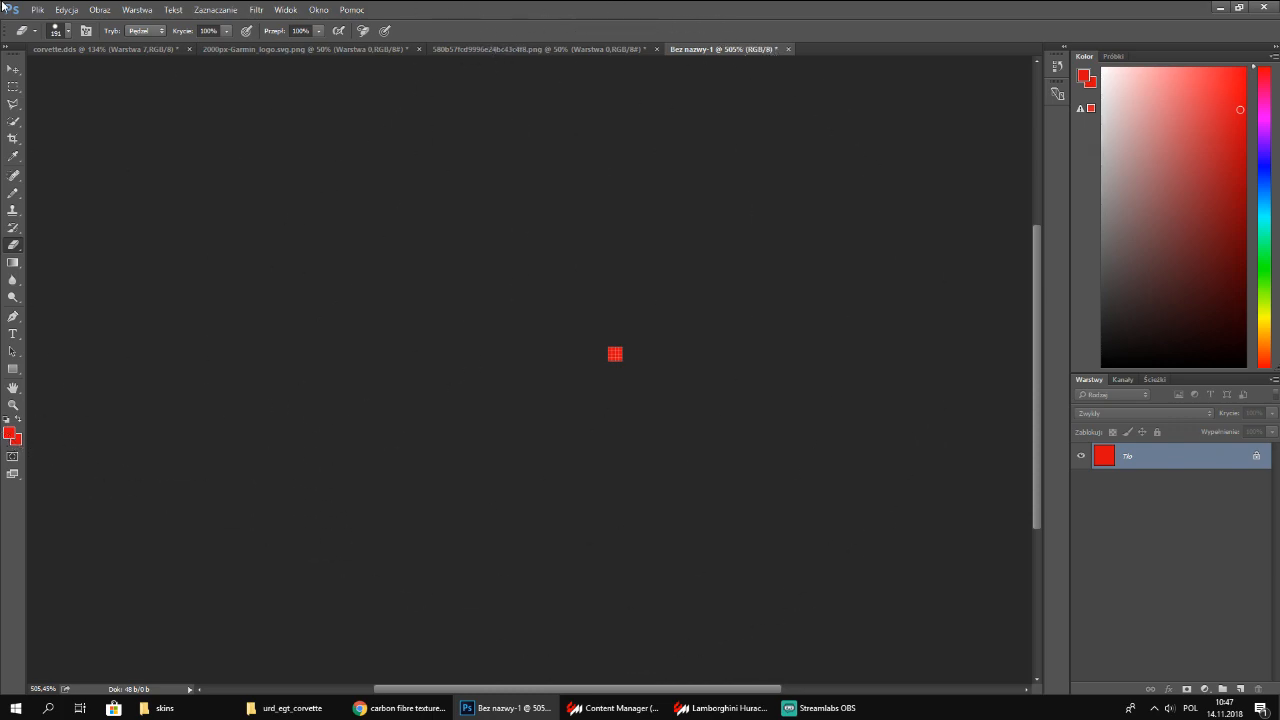
Start saving the red image under a new file in the Vett skin folder, with D3D/DDS as the format
{"action": "left_click", "coordinate": [66, 9]}
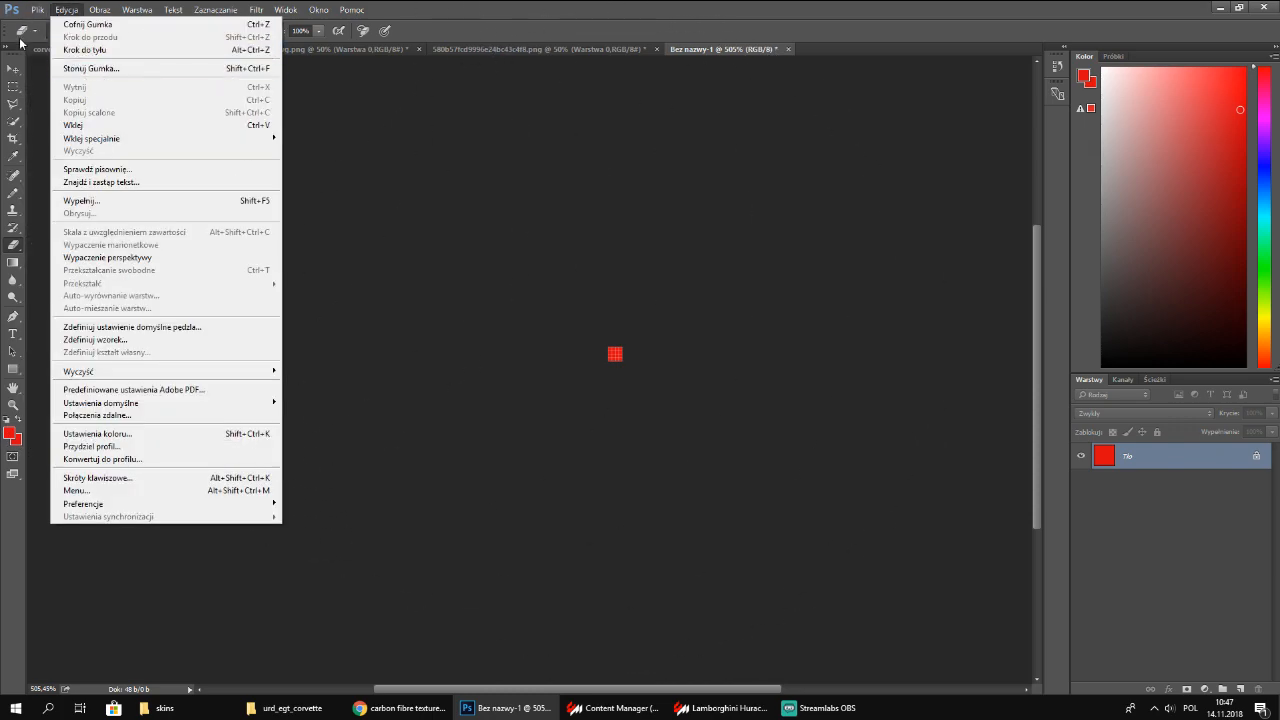
{"action": "mouse_move", "coordinate": [37, 9]}
{"action": "left_click", "coordinate": [94, 157]}
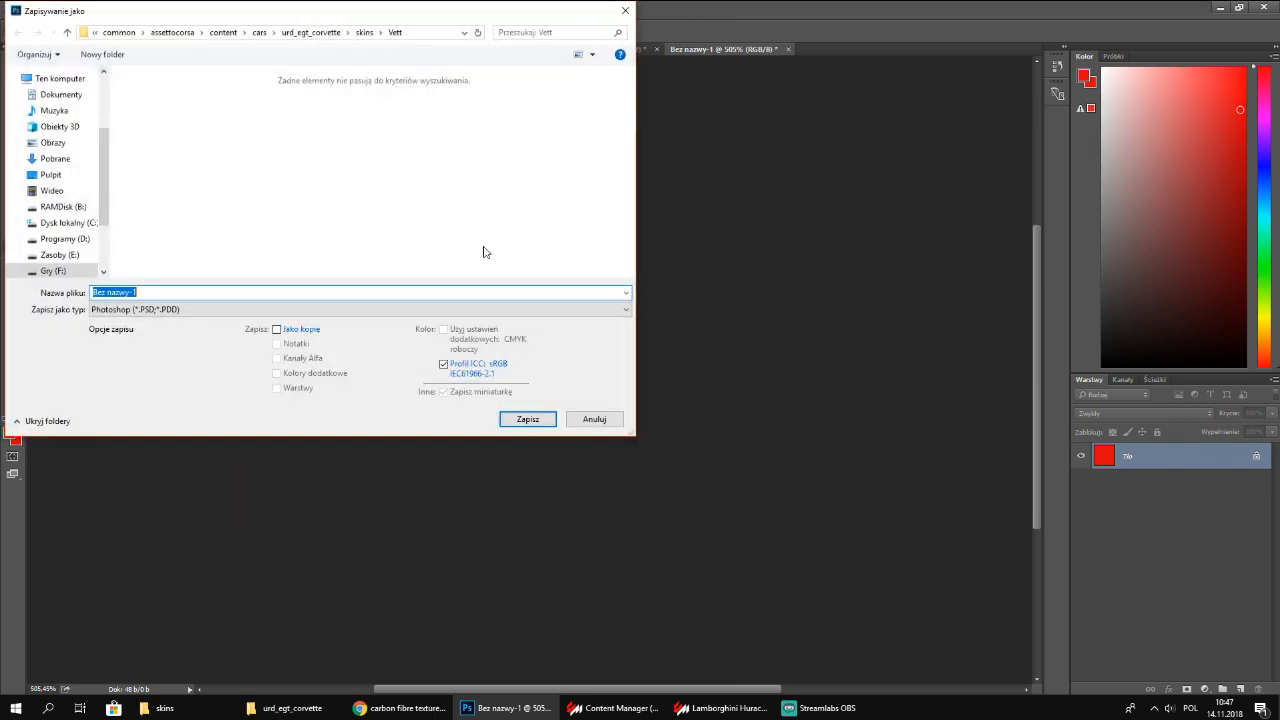
{"action": "left_click", "coordinate": [360, 309]}
{"action": "left_click", "coordinate": [160, 363]}
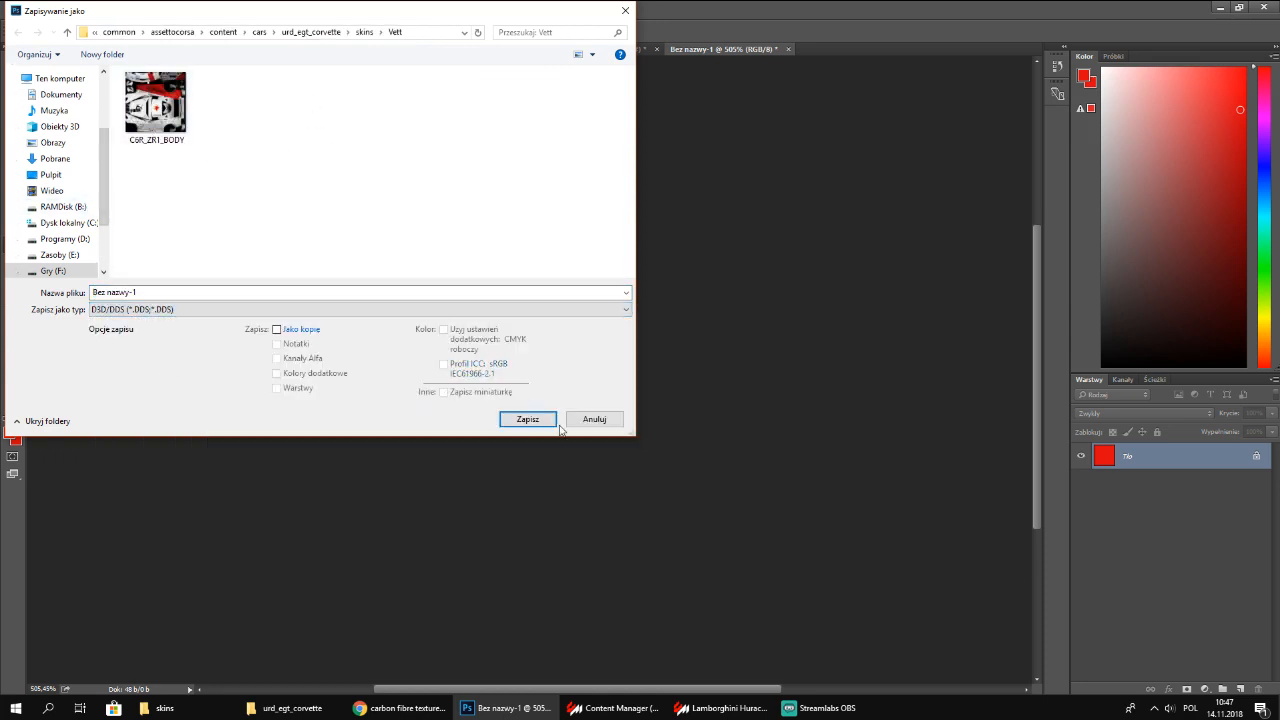
Close the Lamborghini Huracan ST preview and select the Chevrolet Corvette C6R in Content Manager's car list
{"action": "left_click", "coordinate": [720, 708]}
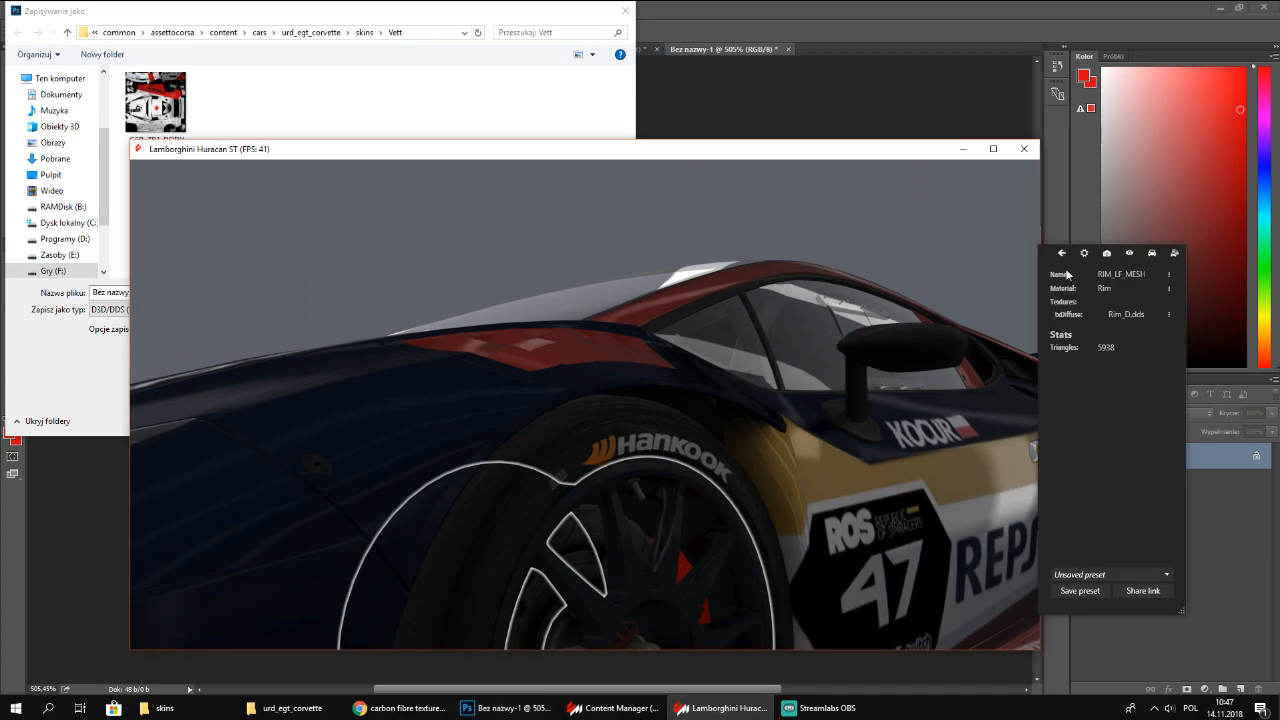
{"action": "left_click", "coordinate": [1024, 148]}
{"action": "left_click", "coordinate": [624, 700]}
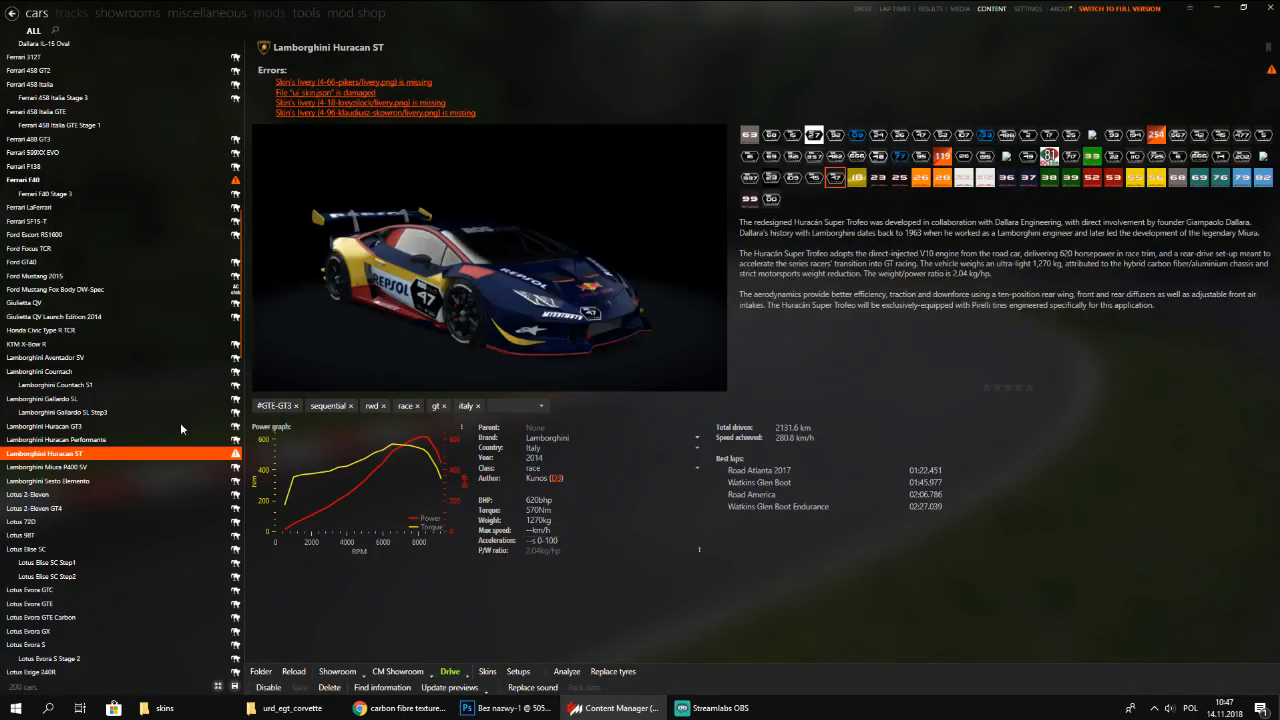
{"action": "scroll", "coordinate": [88, 320], "scroll_direction": "up", "scroll_amount": 10}
{"action": "left_click", "coordinate": [88, 333]}
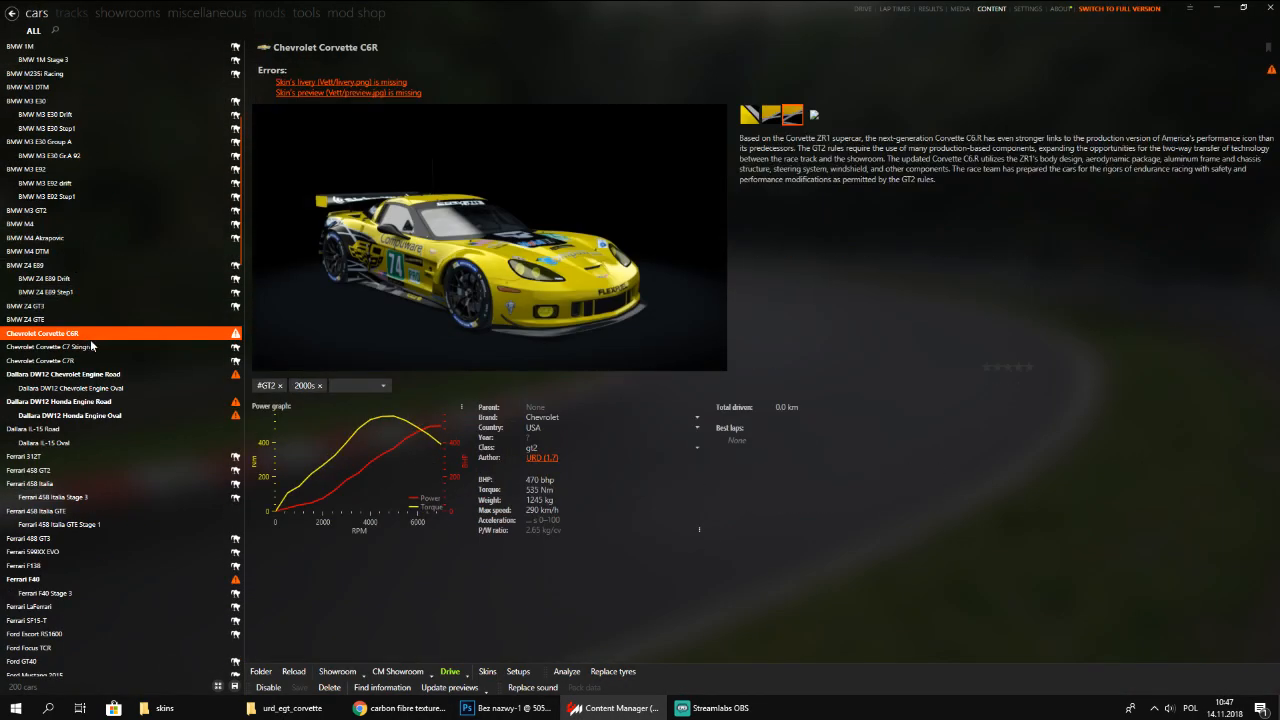
Update the preview image of the Corvette's Vett skin and view it enlarged
{"action": "left_click", "coordinate": [815, 115]}
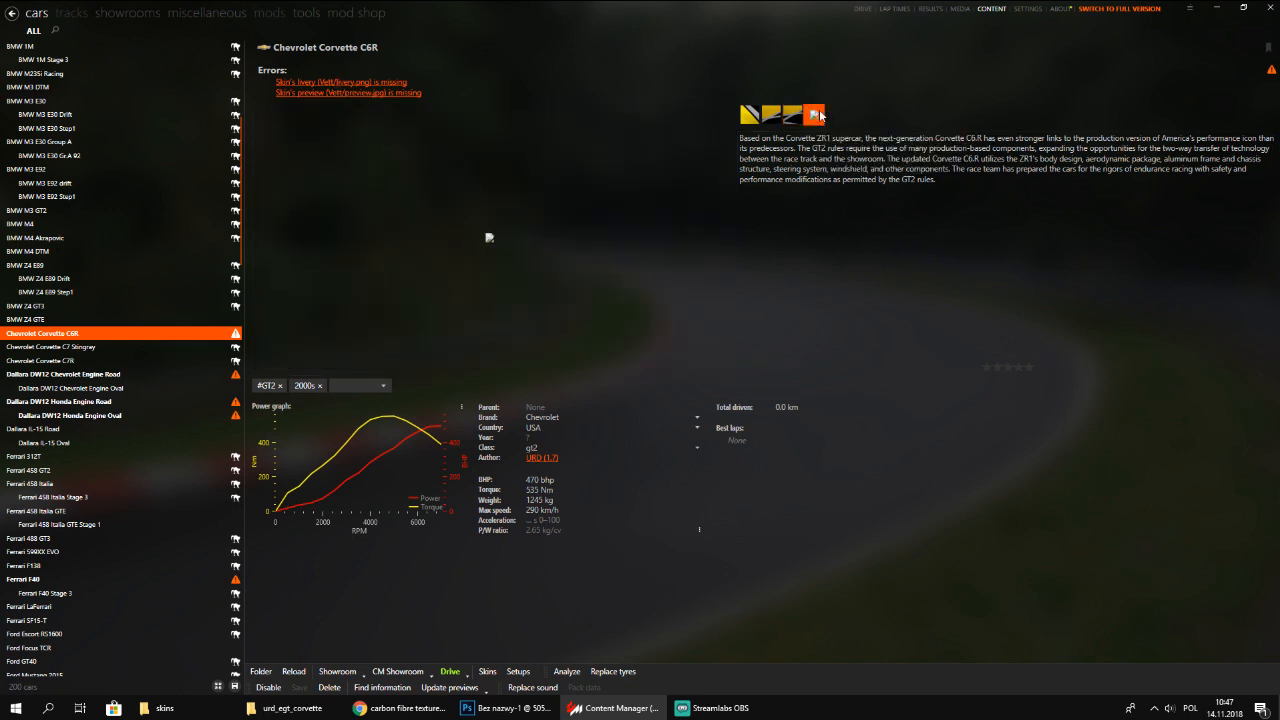
{"action": "right_click", "coordinate": [818, 115]}
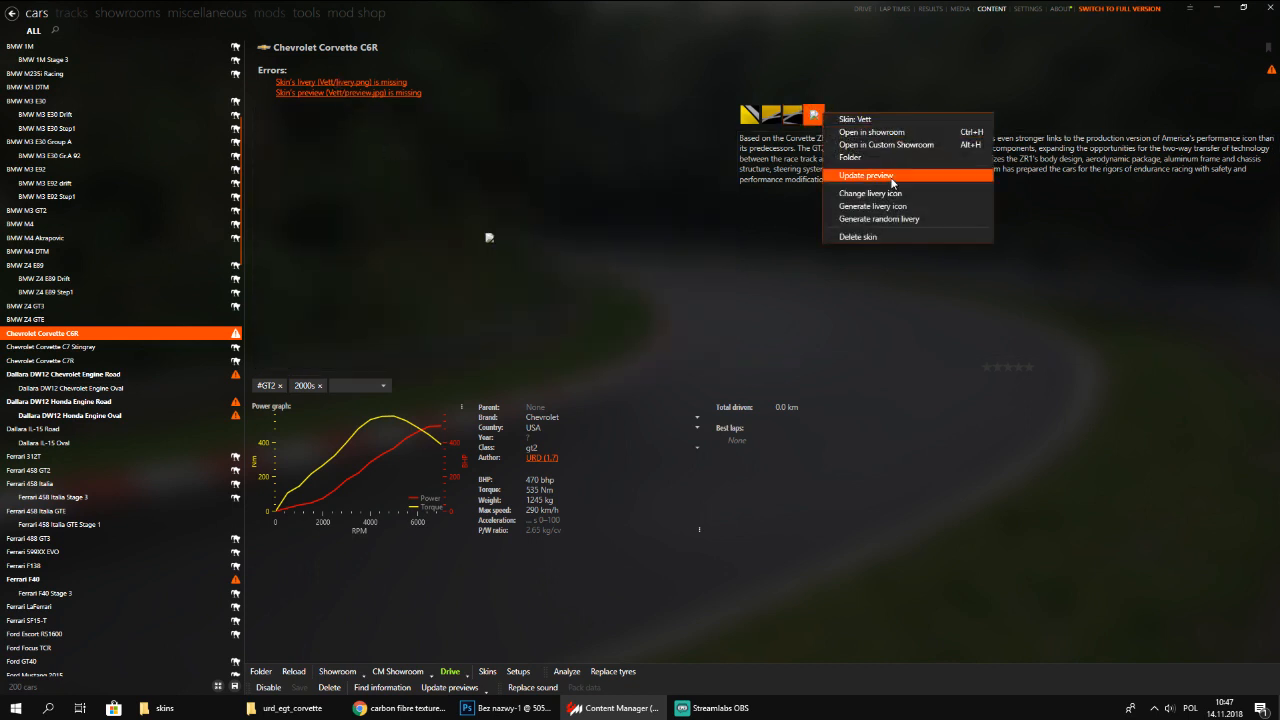
{"action": "left_click", "coordinate": [891, 178]}
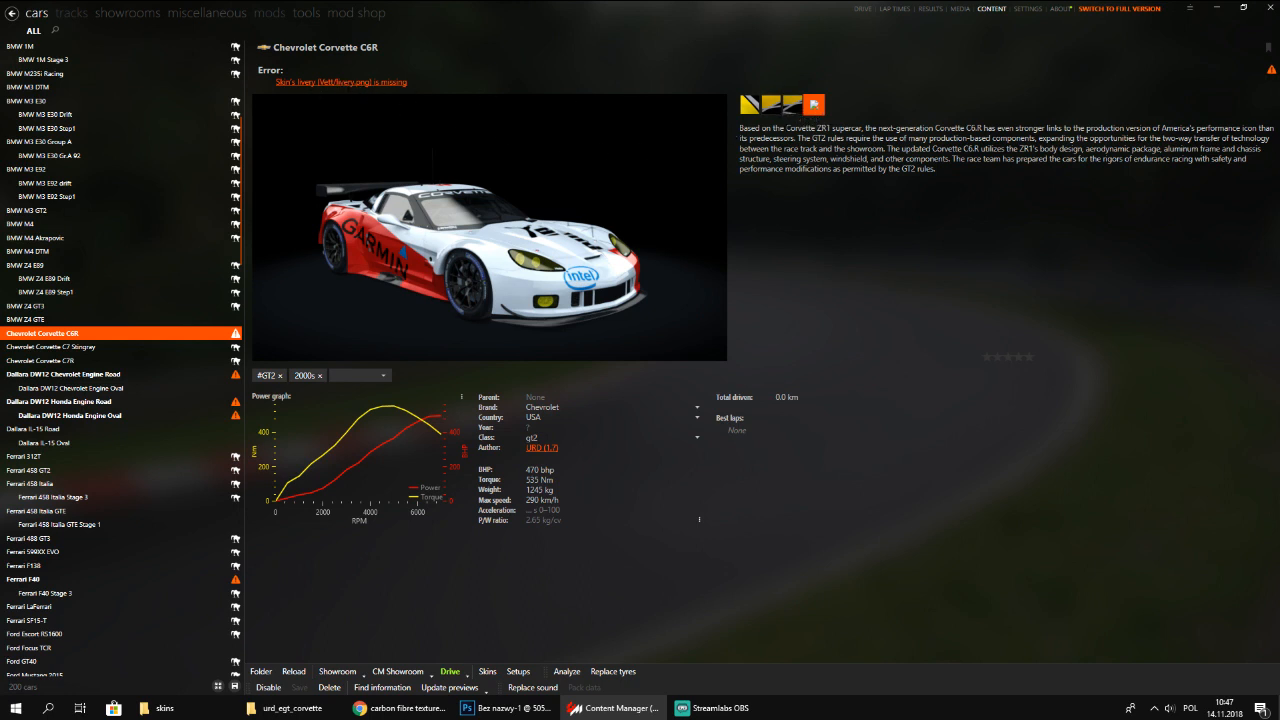
{"action": "left_click", "coordinate": [526, 253]}
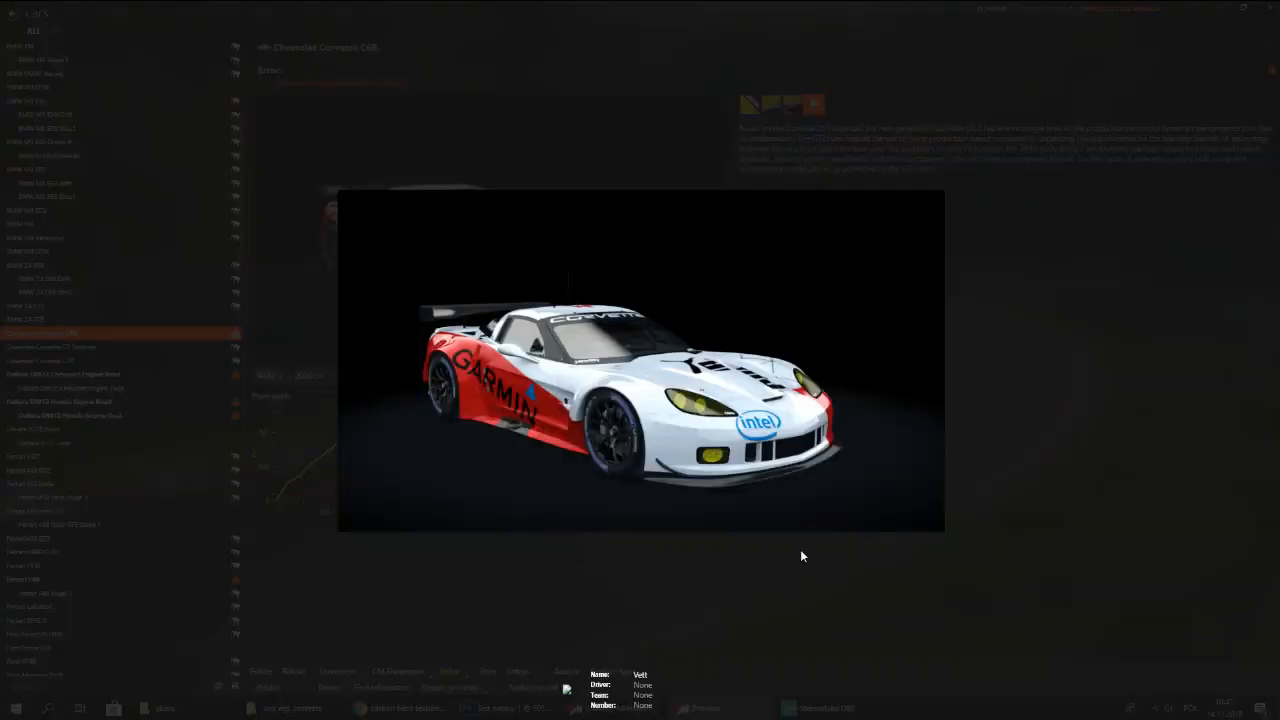
{"action": "left_click", "coordinate": [801, 556]}
{"action": "mouse_move", "coordinate": [206, 436]}
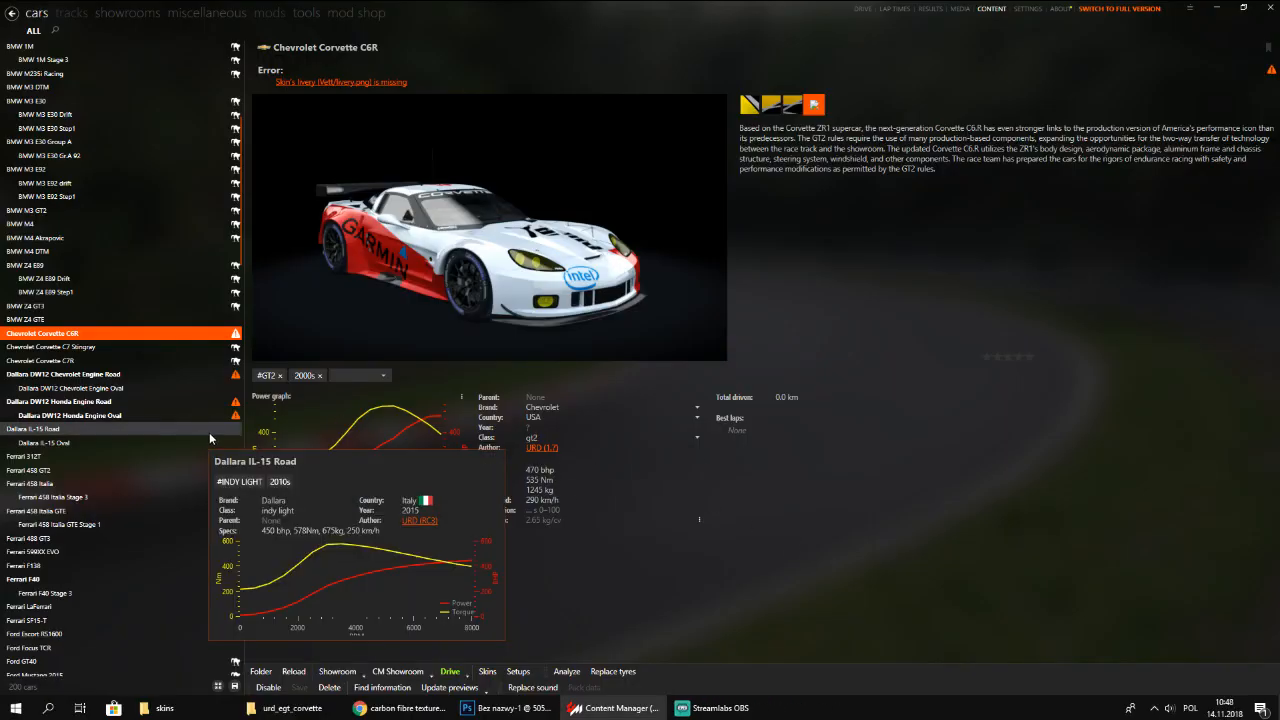
{"action": "key", "text": "XF86AudioLowerVolume"}
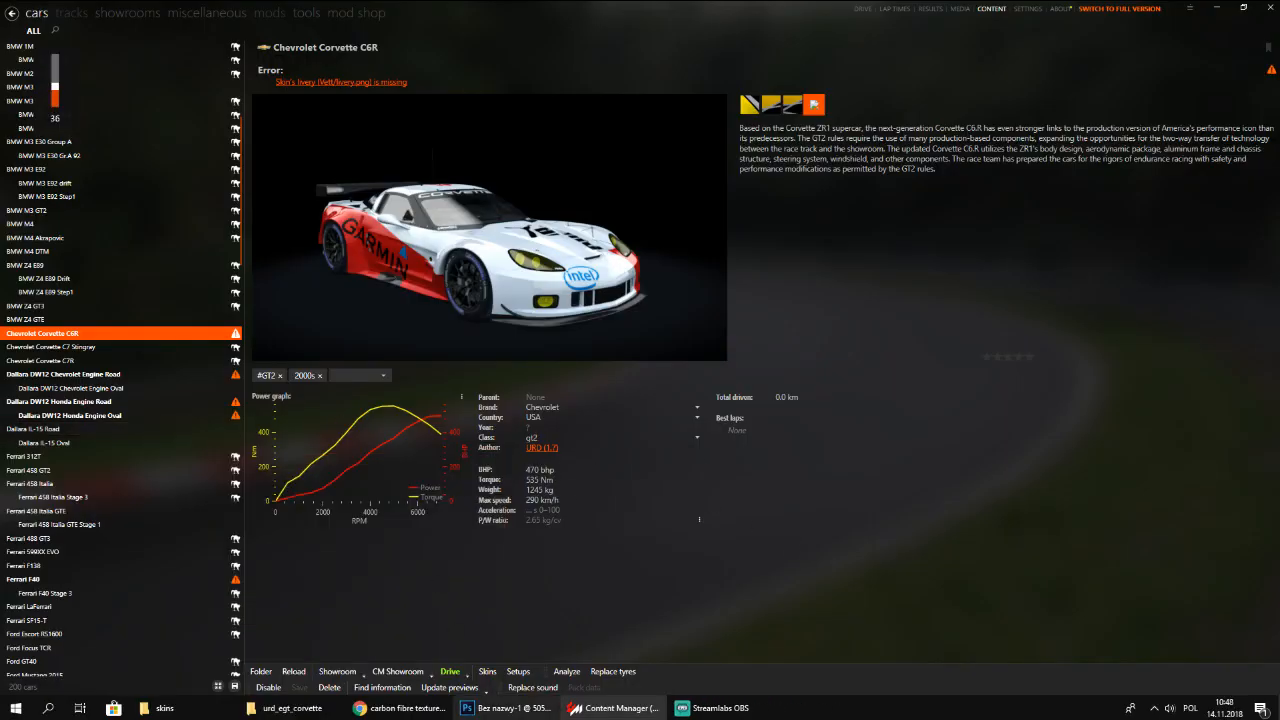
{"action": "left_click", "coordinate": [502, 707]}
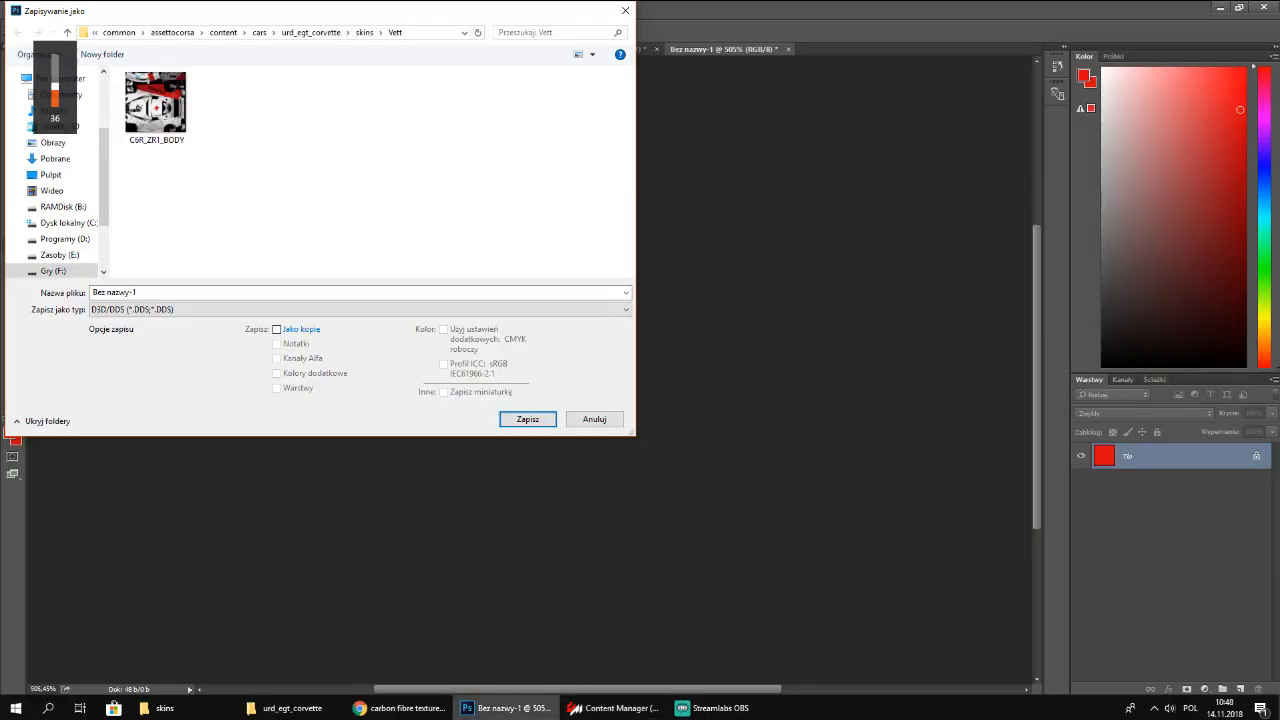
{"action": "key", "text": "XF86AudioRaiseVolume"}
{"action": "key", "text": "XF86AudioRaiseVolume"}
{"action": "left_click", "coordinate": [597, 711]}
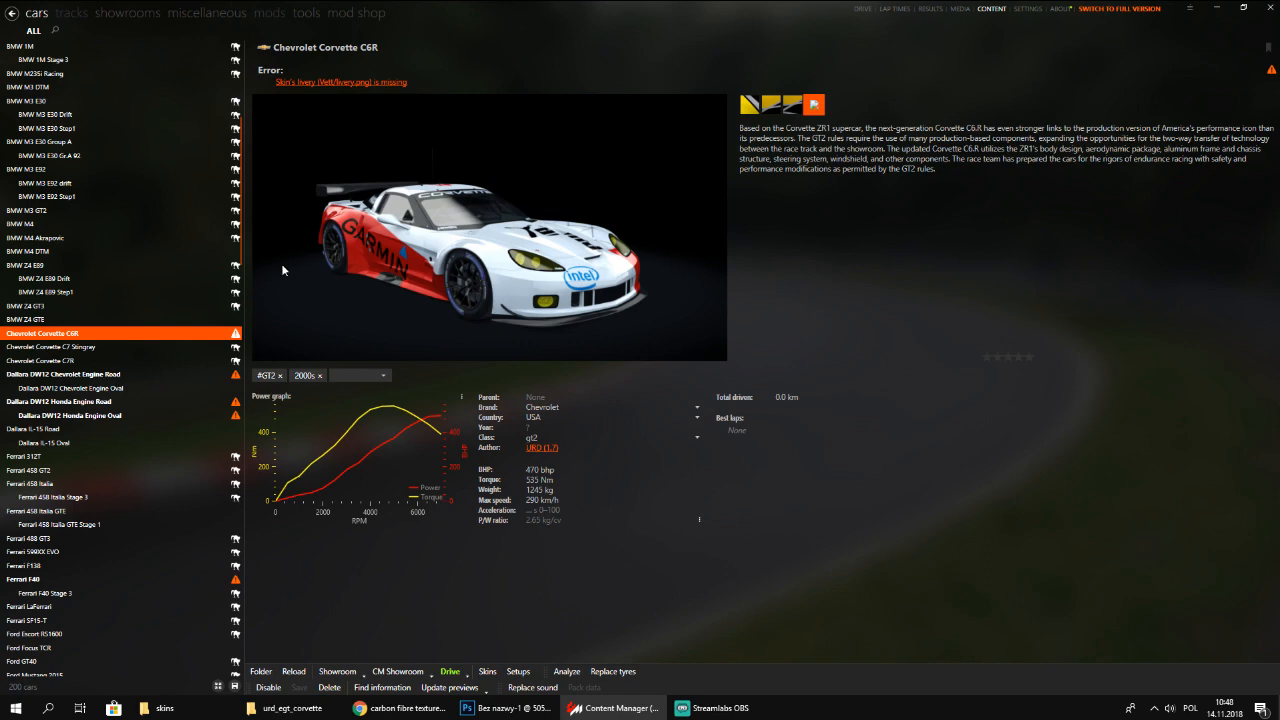
Open the Repsol folder in Assetto Corsa on the Zasoby (E:) drive and view the 45 and 47 number plate images
{"action": "left_click", "coordinate": [195, 708]}
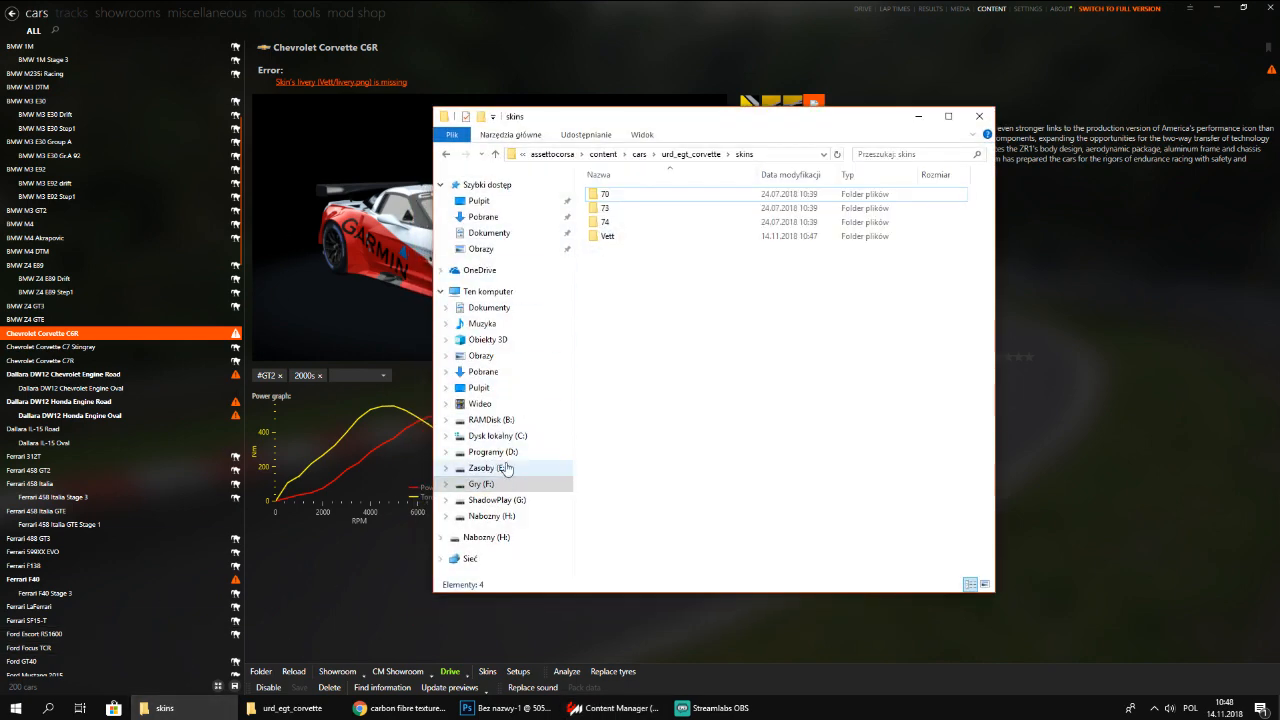
{"action": "left_click", "coordinate": [507, 468]}
{"action": "double_click", "coordinate": [636, 251]}
{"action": "double_click", "coordinate": [637, 252]}
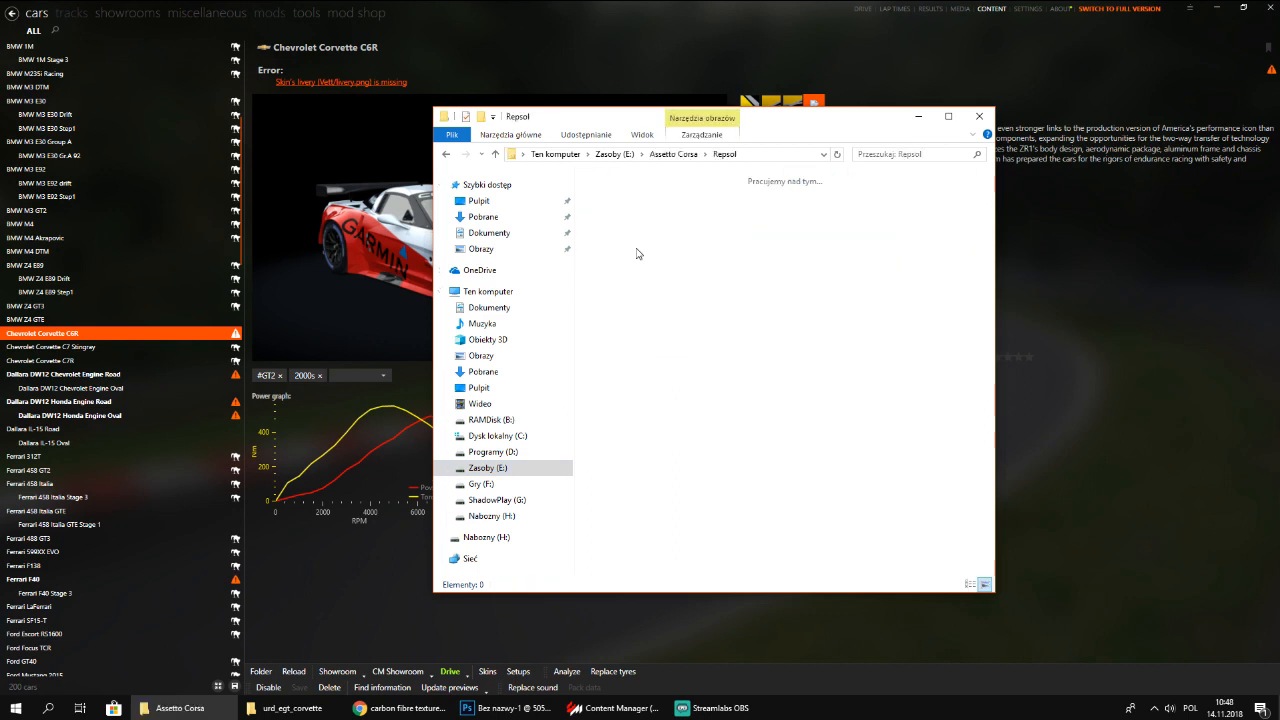
{"action": "double_click", "coordinate": [698, 210]}
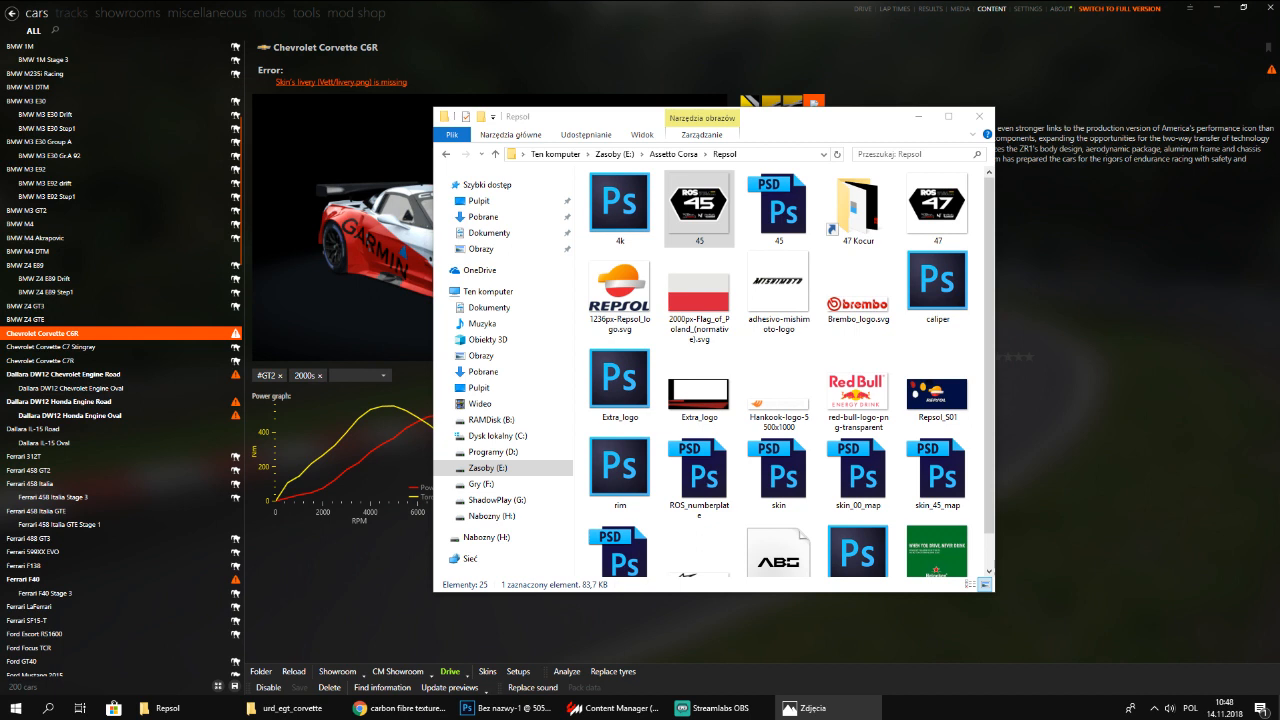
{"action": "left_click", "coordinate": [1265, 9]}
{"action": "double_click", "coordinate": [957, 216]}
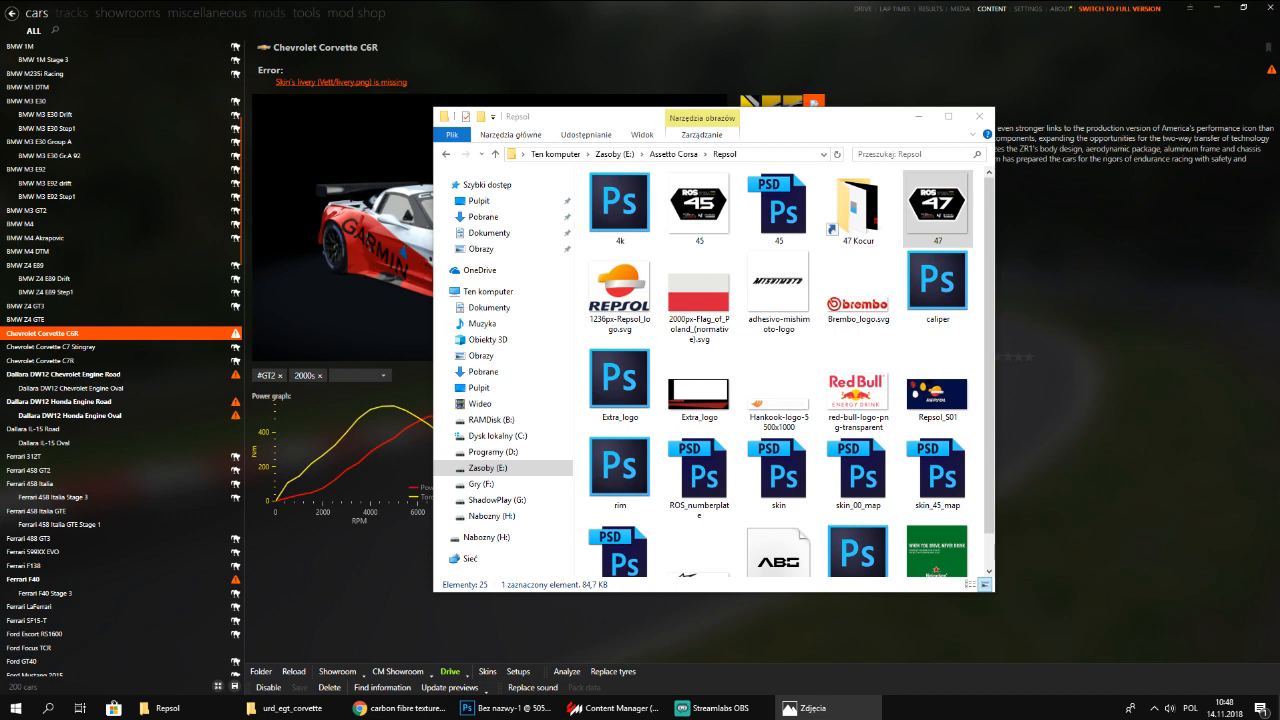
{"action": "key", "text": "Left"}
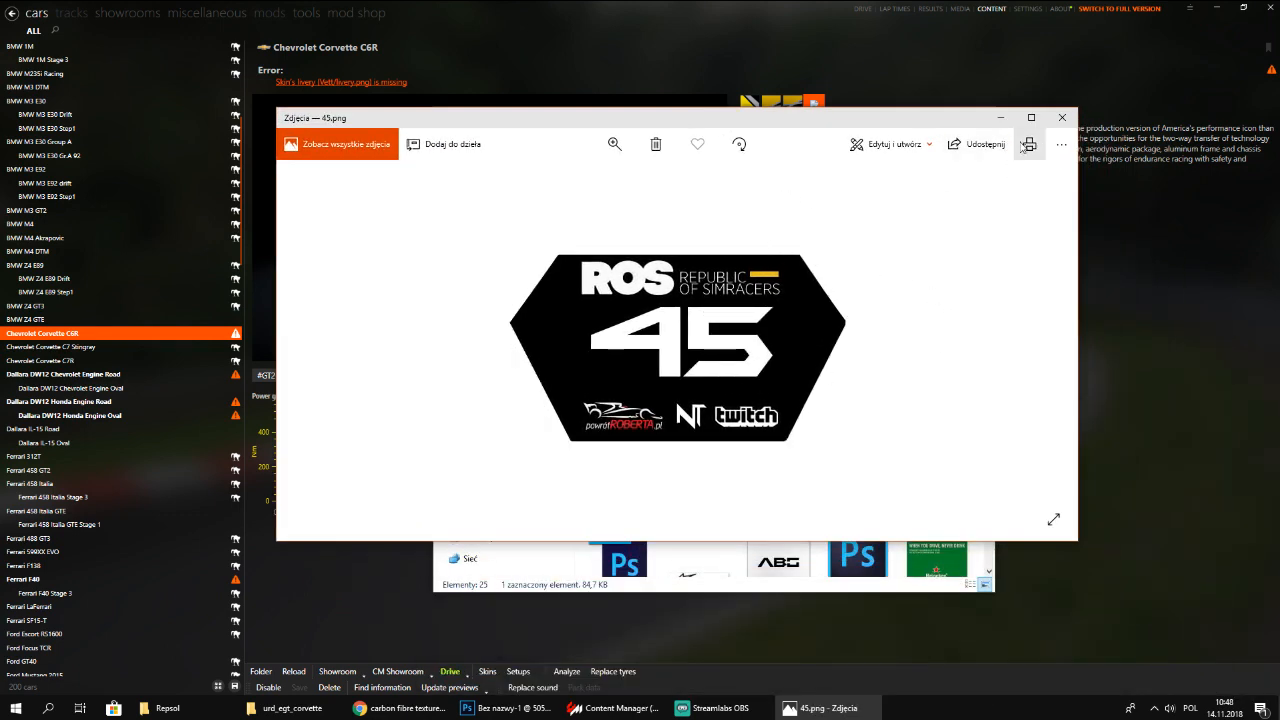
{"action": "left_click", "coordinate": [1062, 117]}
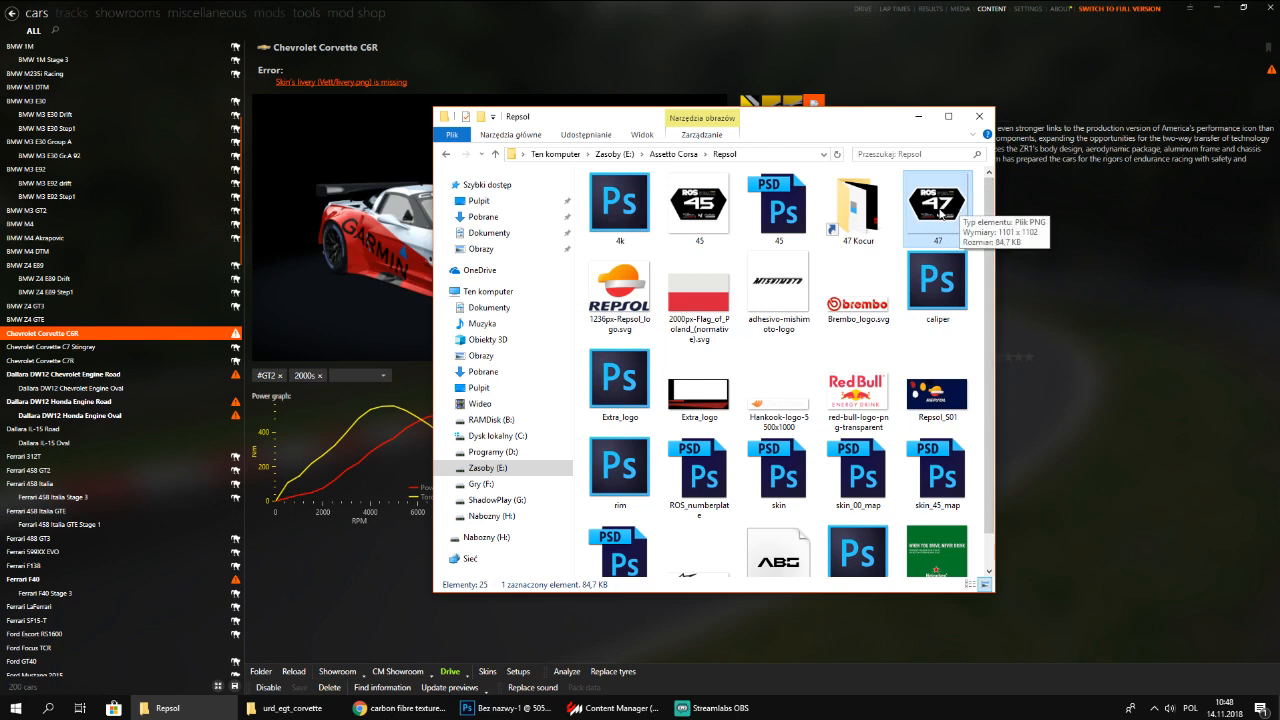
Copy the 47 number plate image into the Corvette's Vett skin folder and rename it livery
{"action": "left_click", "coordinate": [290, 708]}
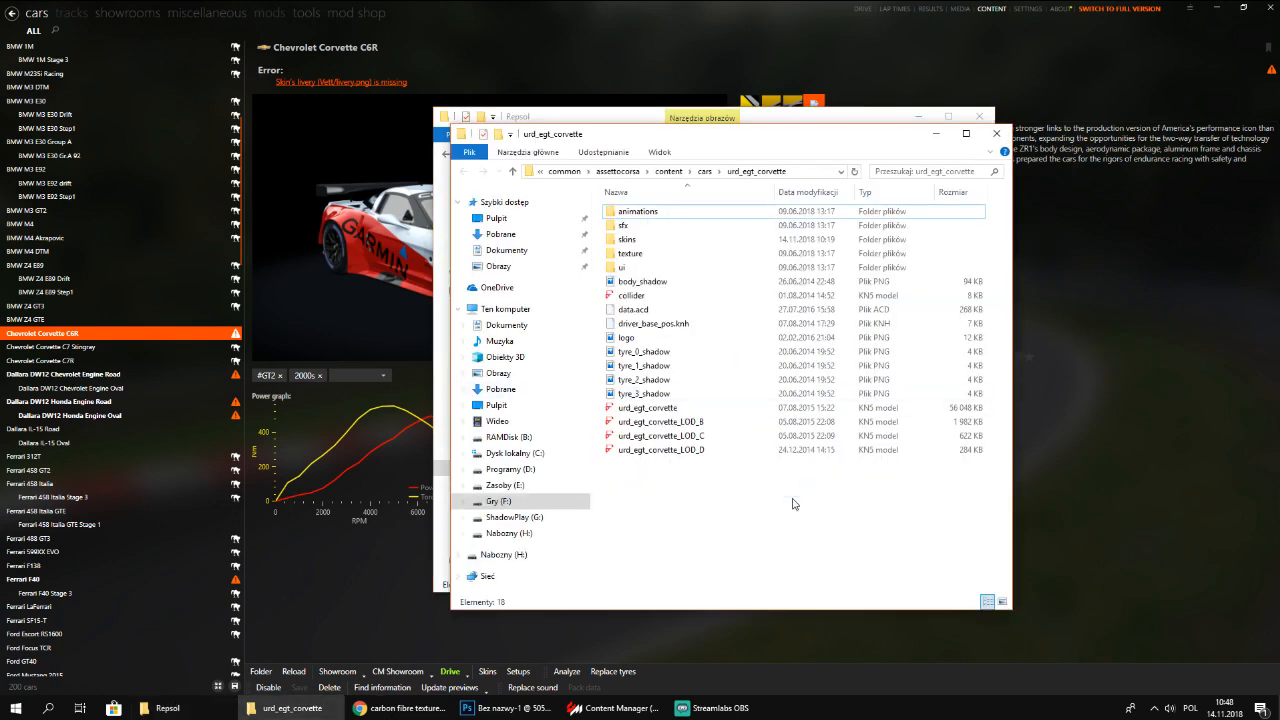
{"action": "double_click", "coordinate": [663, 240]}
{"action": "double_click", "coordinate": [663, 253]}
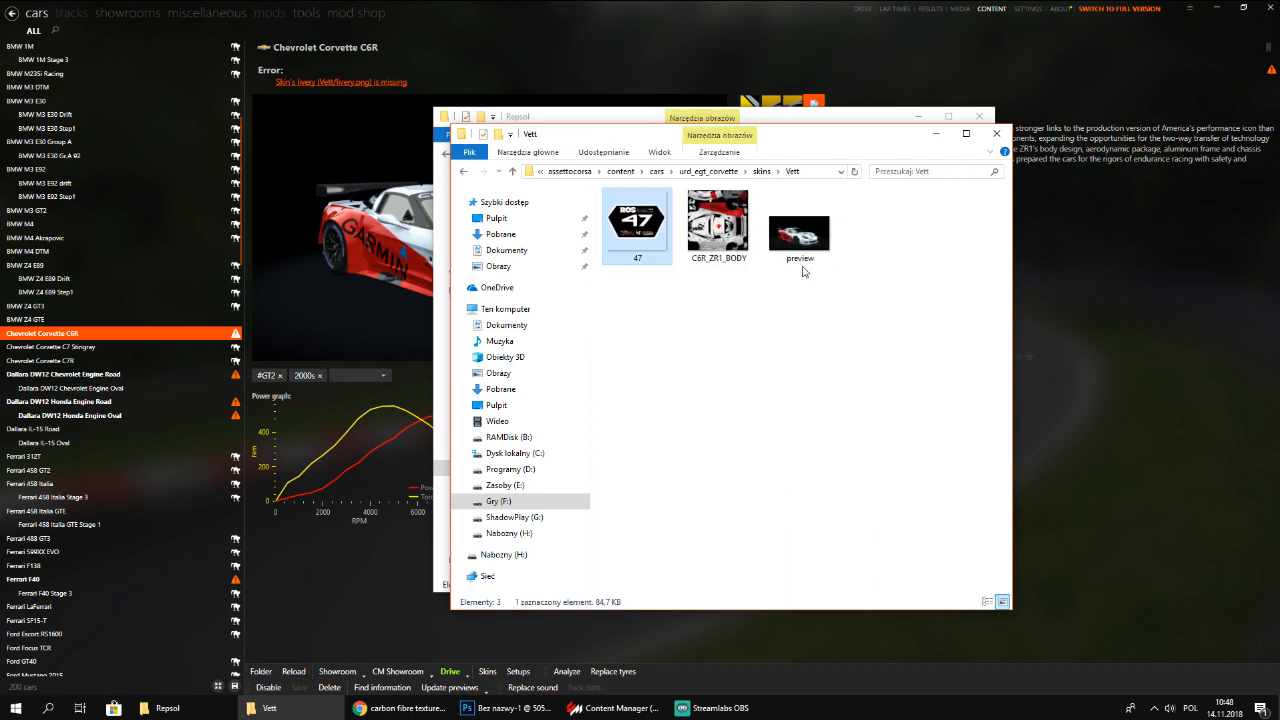
{"action": "right_click", "coordinate": [658, 233]}
{"action": "left_click", "coordinate": [760, 596]}
{"action": "type", "text": "livery"}
{"action": "key", "text": "Return"}
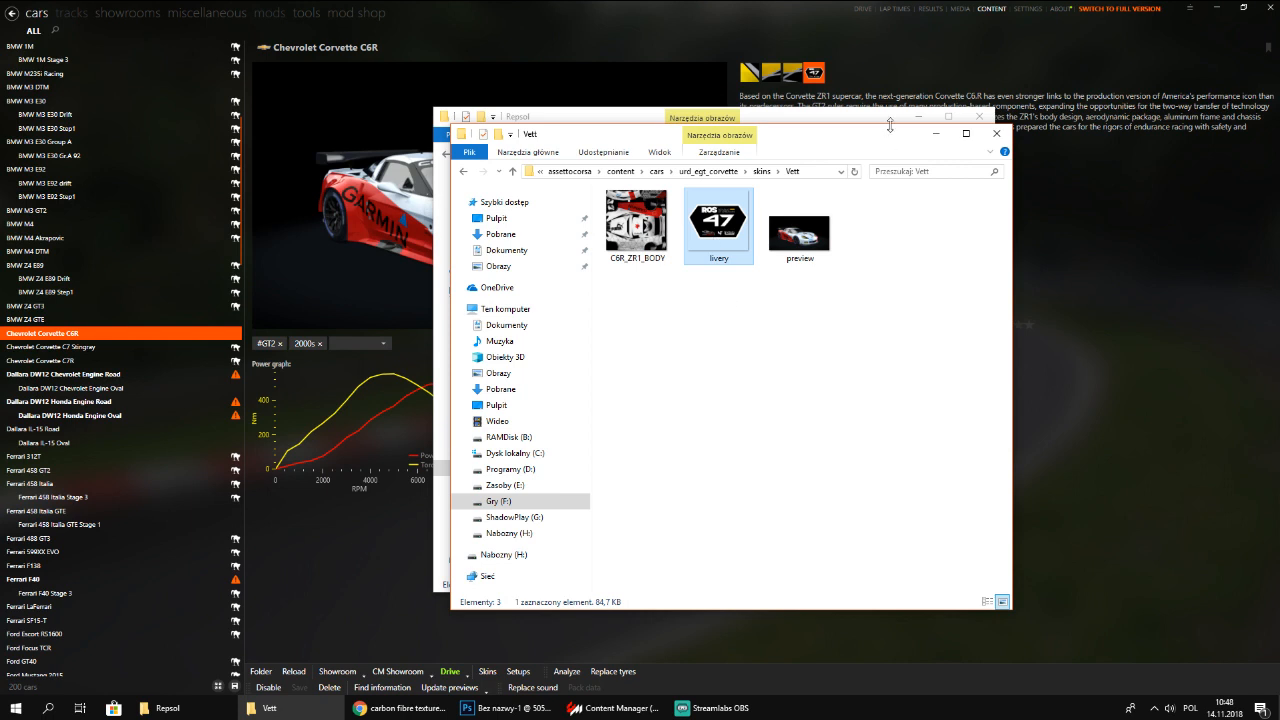
Return to Content Manager and check the Vett skin's icon on the Chevrolet Corvette C6R page
{"action": "left_click", "coordinate": [860, 67]}
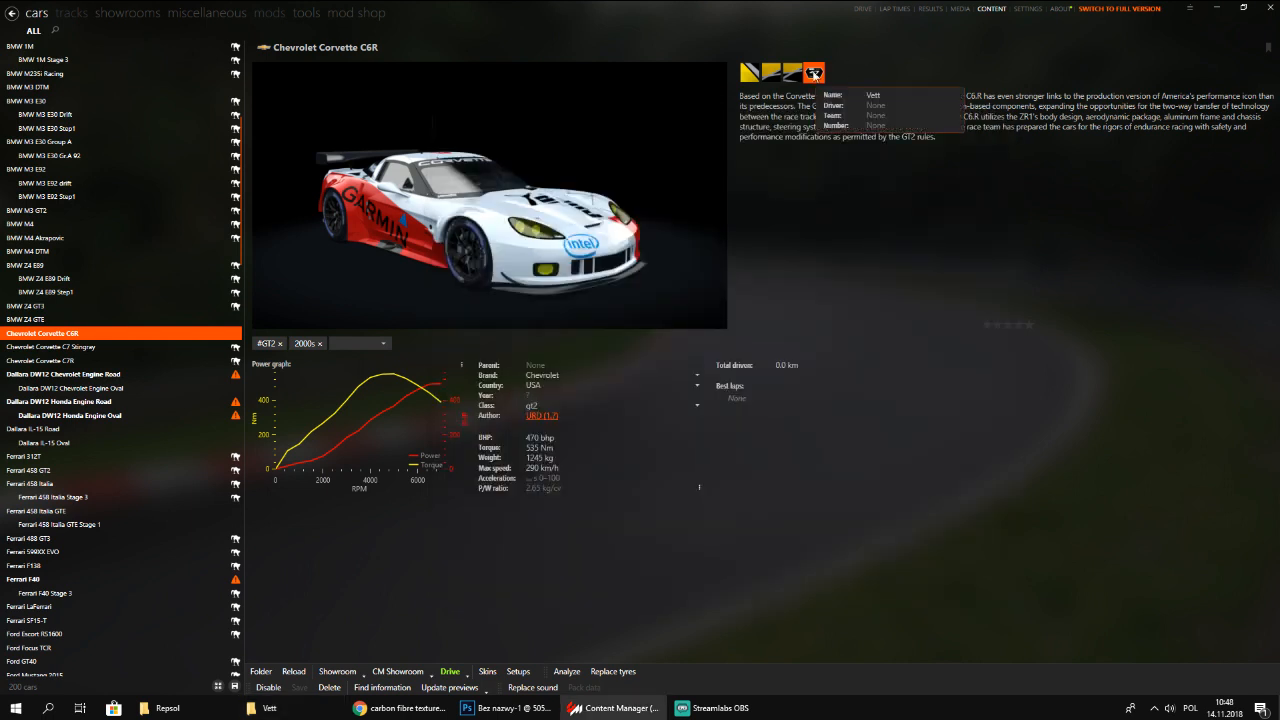
{"action": "right_click", "coordinate": [814, 74]}
{"action": "left_click", "coordinate": [722, 212]}
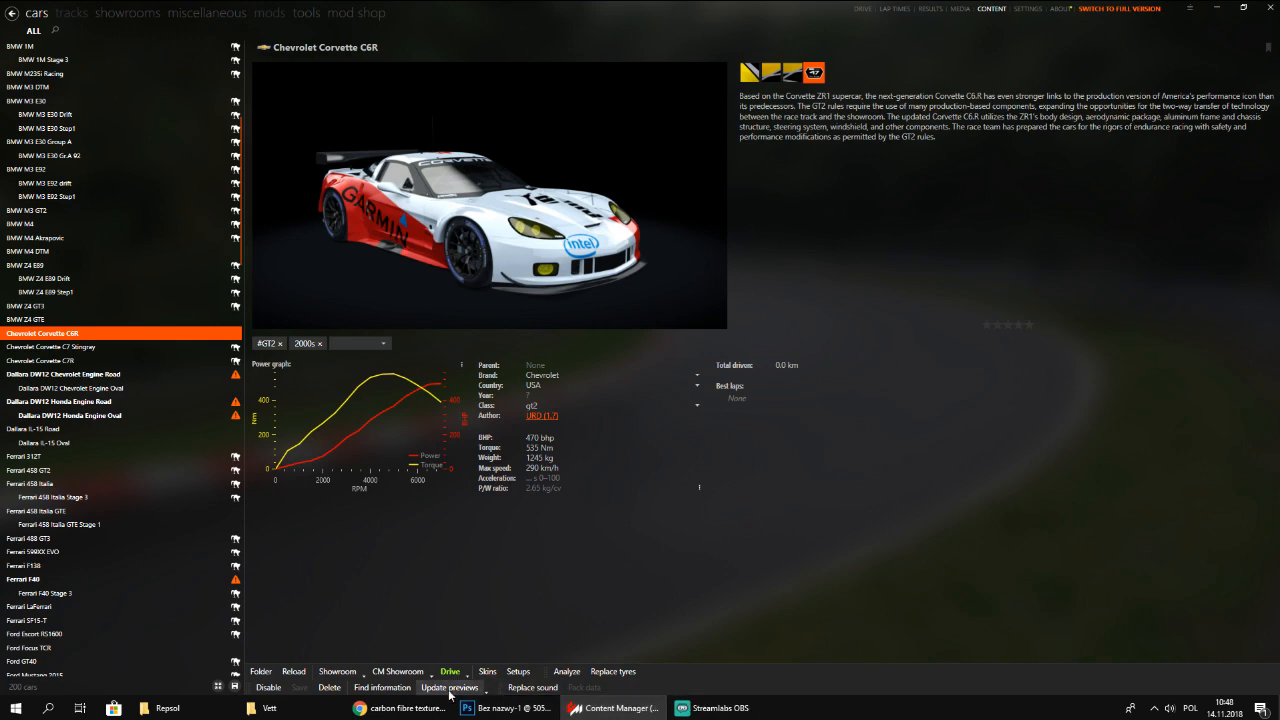
Switch to Chrome, close the carbon fibre texture search and look through the race car livery images for design examples
{"action": "left_click", "coordinate": [405, 708]}
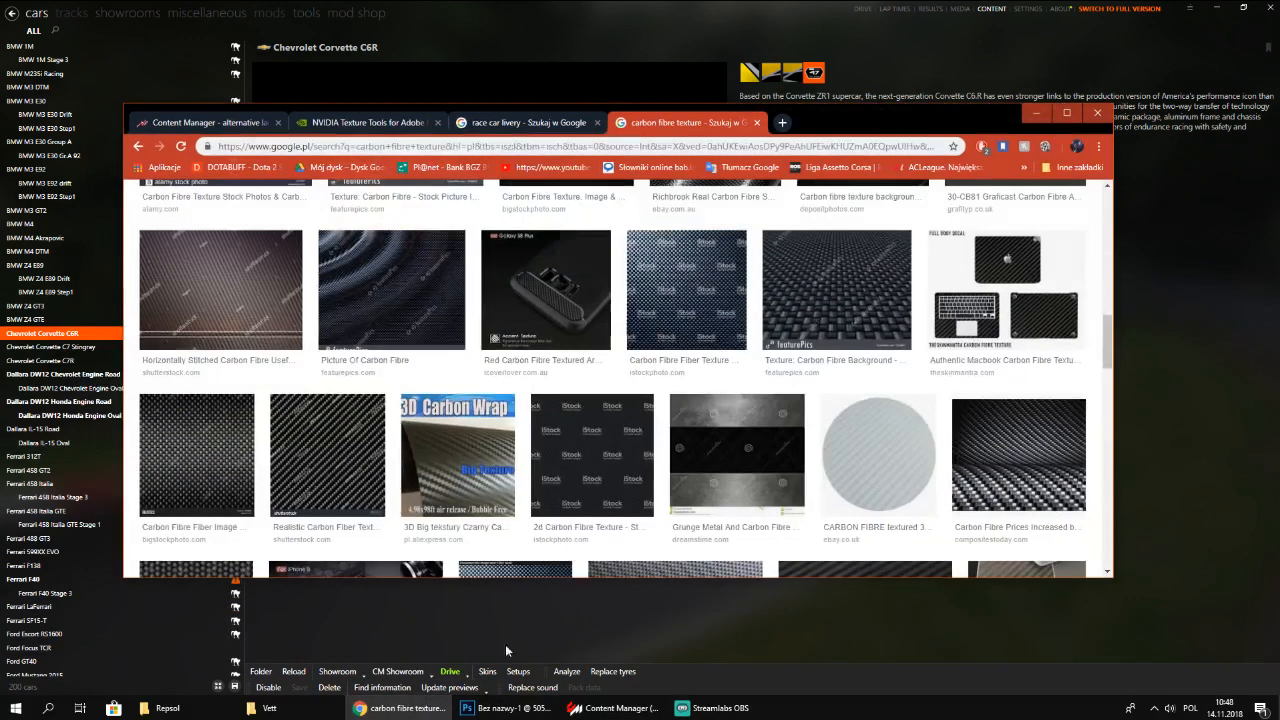
{"action": "left_click", "coordinate": [758, 122]}
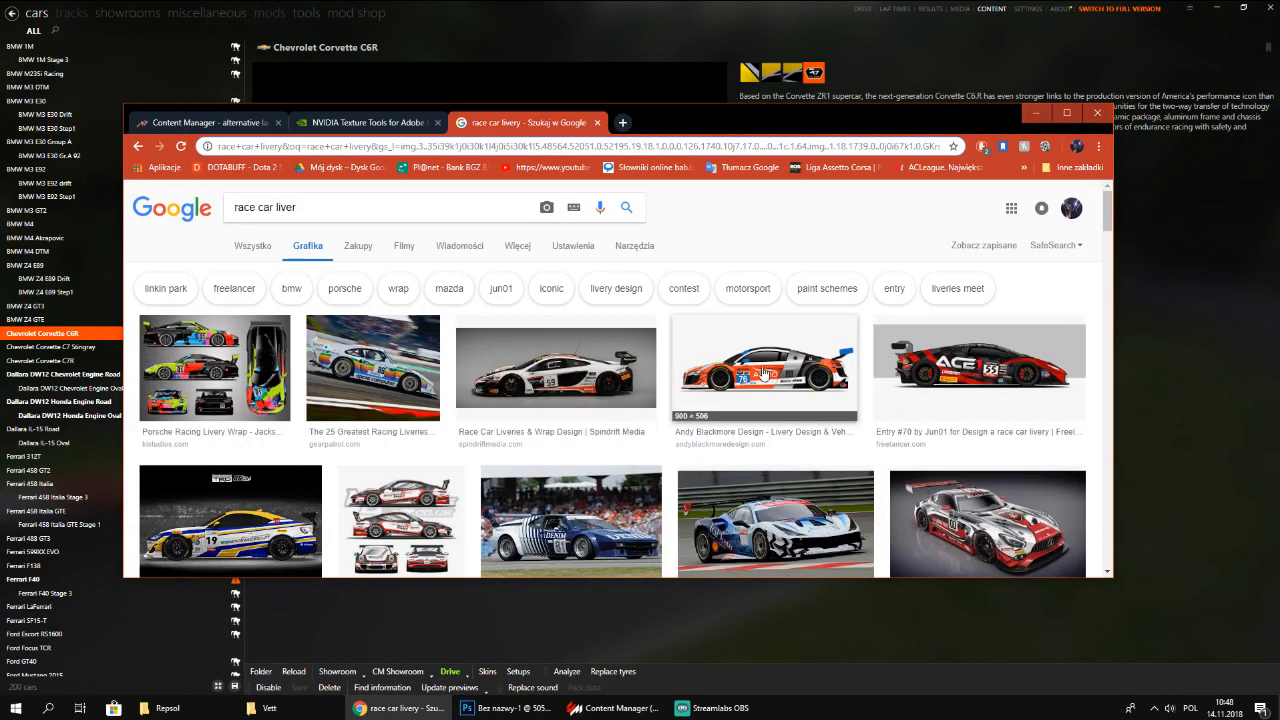
{"action": "scroll", "coordinate": [540, 430], "scroll_direction": "down", "scroll_amount": 2}
{"action": "left_click", "coordinate": [540, 440]}
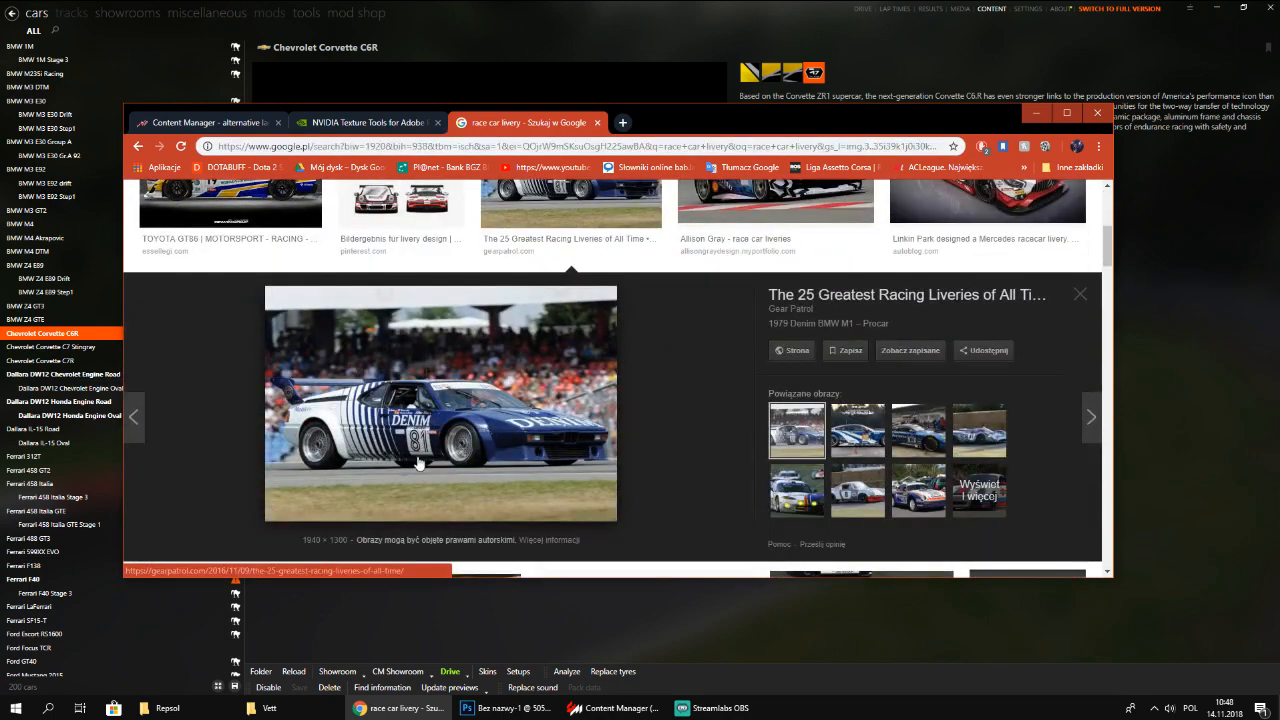
{"action": "scroll", "coordinate": [420, 463], "scroll_direction": "up", "scroll_amount": 4}
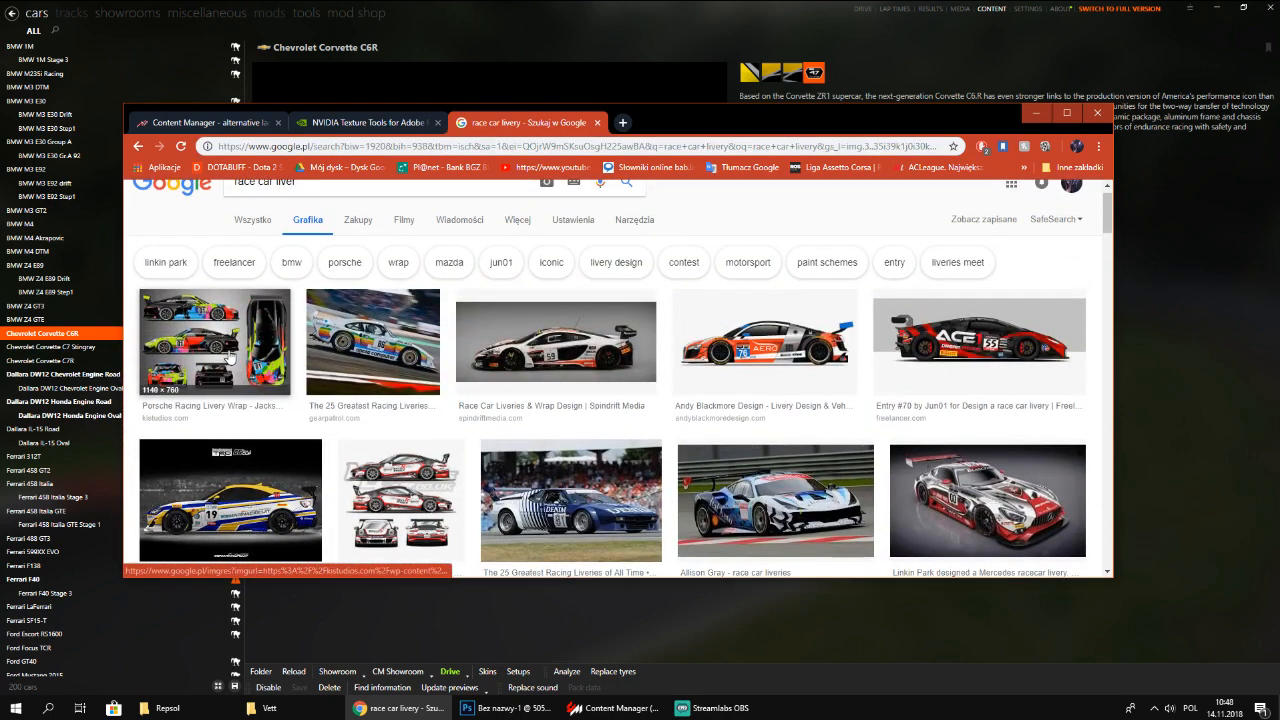
{"action": "left_click", "coordinate": [229, 352]}
{"action": "scroll", "coordinate": [418, 318], "scroll_direction": "up", "scroll_amount": 2}
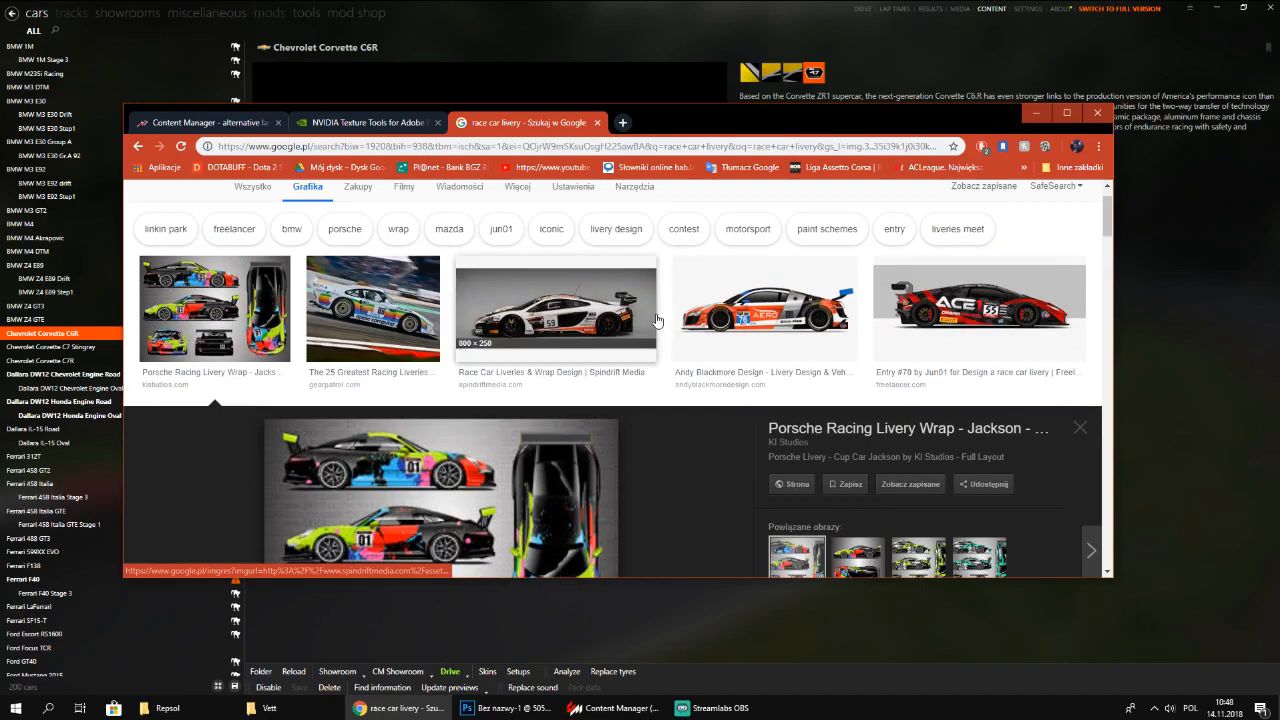
{"action": "left_click", "coordinate": [540, 313]}
{"action": "scroll", "coordinate": [540, 313], "scroll_direction": "down", "scroll_amount": 5}
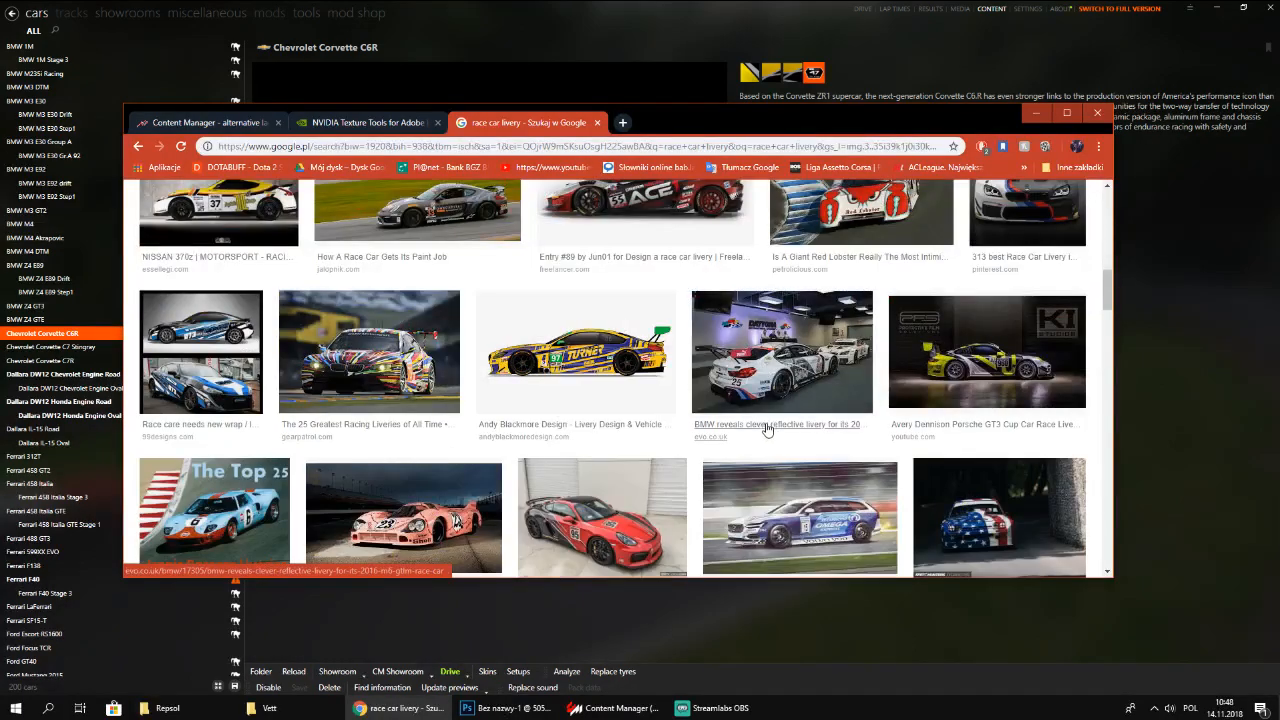
{"action": "scroll", "coordinate": [767, 430], "scroll_direction": "up", "scroll_amount": 5}
{"action": "left_click", "coordinate": [1036, 112]}
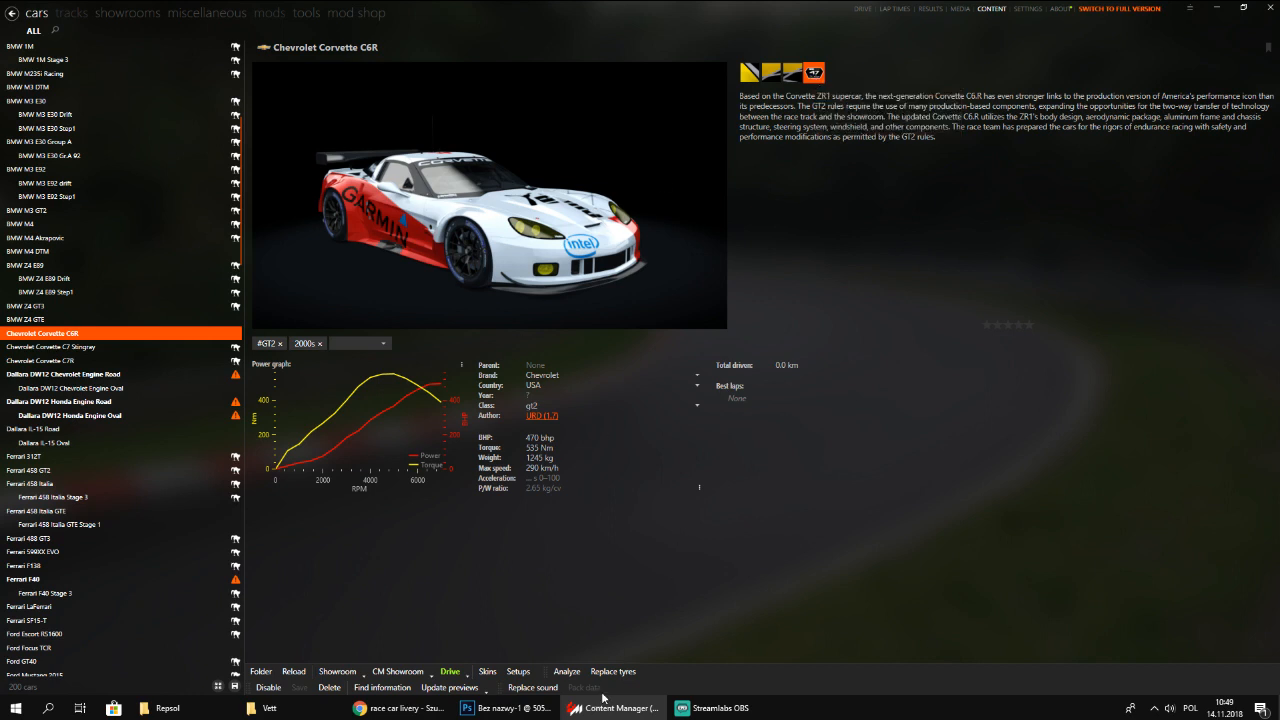
{"action": "left_click", "coordinate": [534, 710]}
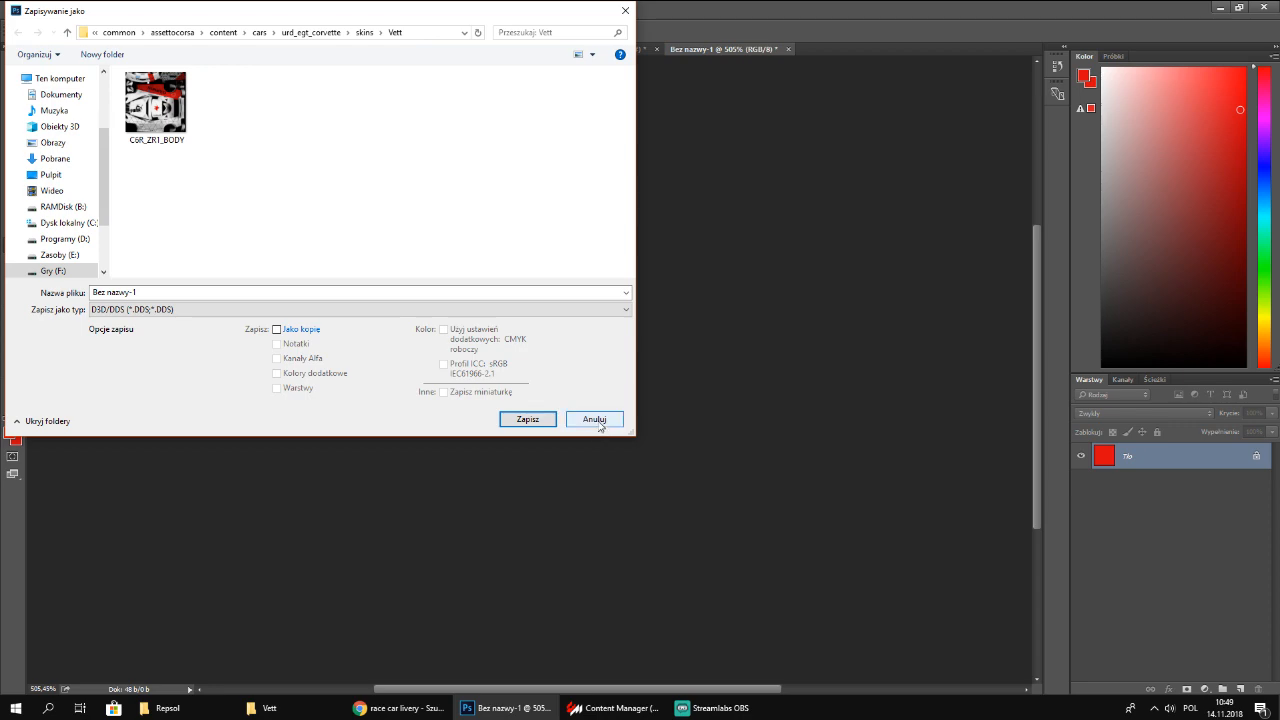
{"action": "left_click", "coordinate": [620, 708]}
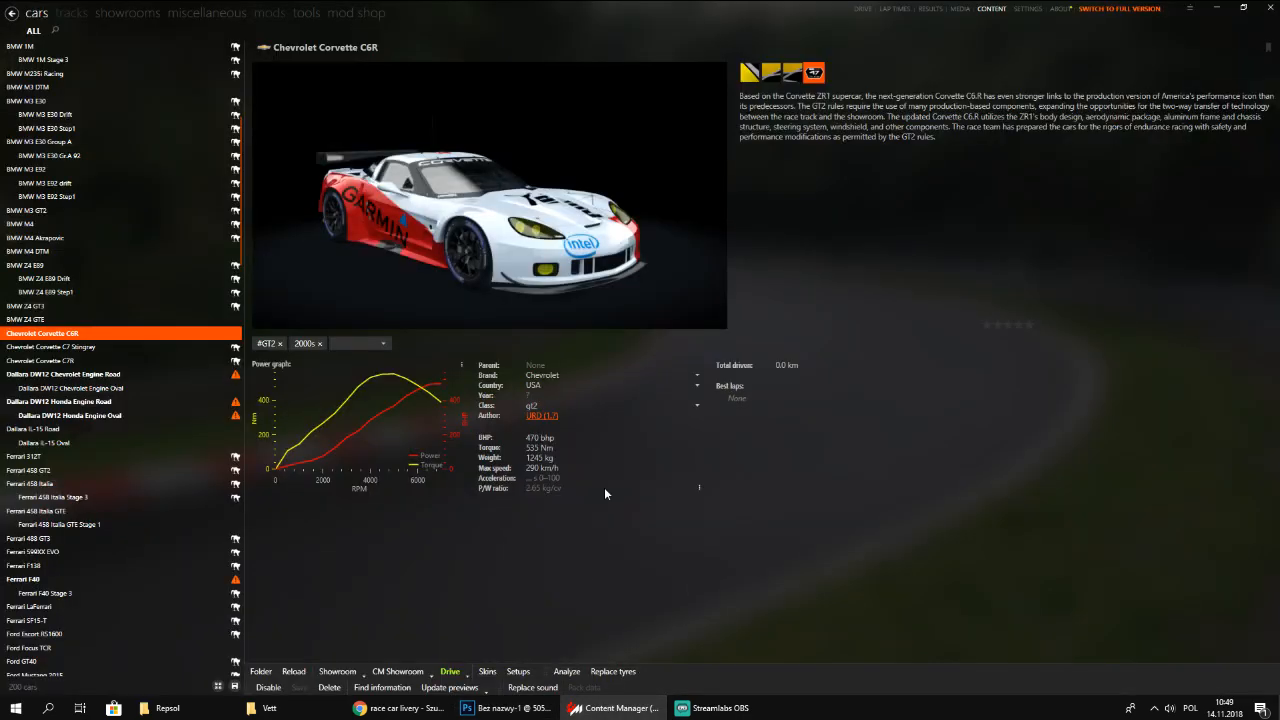
{"action": "left_click", "coordinate": [390, 712]}
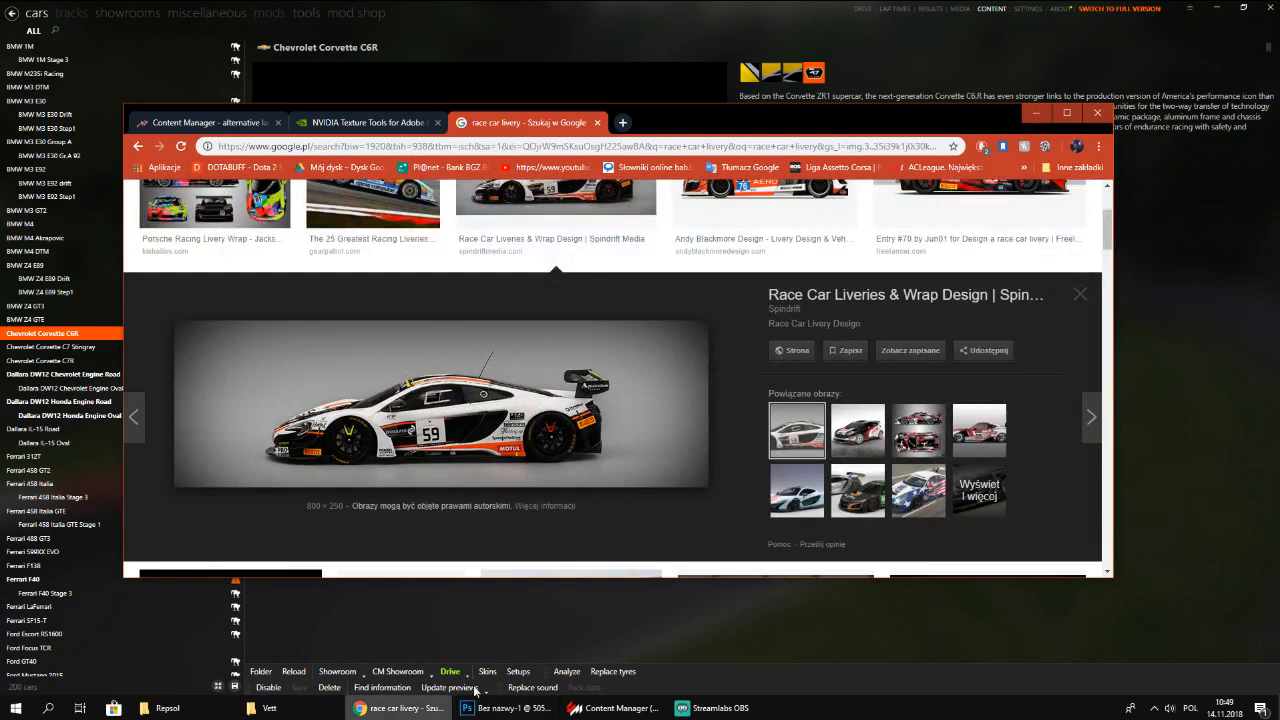
Open the Corvette C6R in Content Manager's CM Showroom and examine the front wheel rim's texture names
{"action": "left_click", "coordinate": [476, 690]}
{"action": "left_click", "coordinate": [390, 672]}
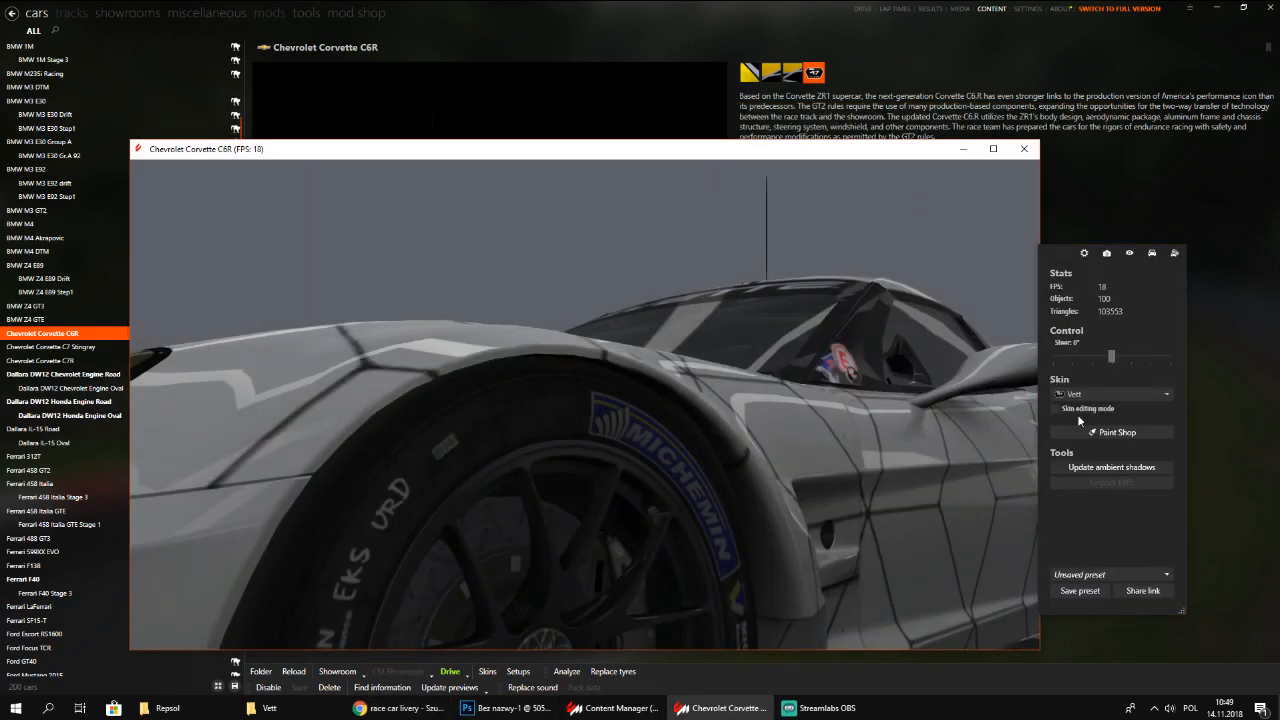
{"action": "left_click", "coordinate": [661, 548]}
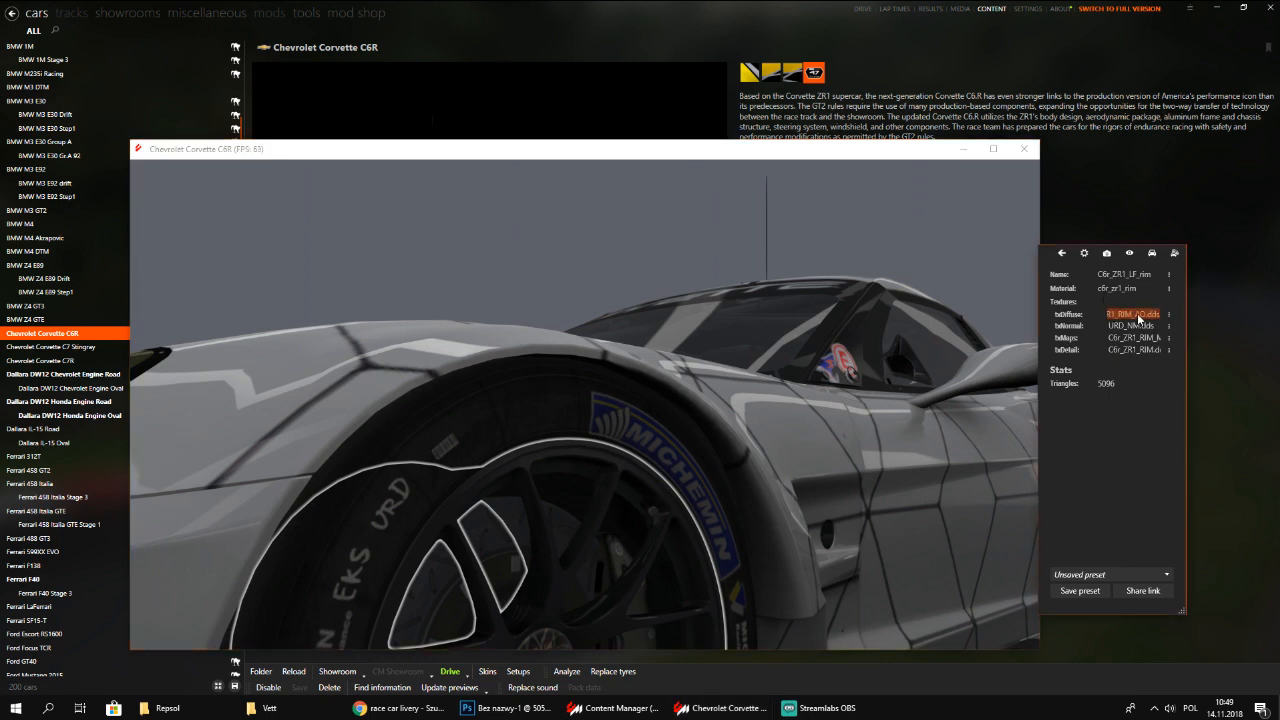
Switch to Photoshop and save the red image as C6R_ZR1_RIM_AO in D3D/DDS format, using DXT1 without alpha and generated MIP maps
{"action": "left_click", "coordinate": [505, 708]}
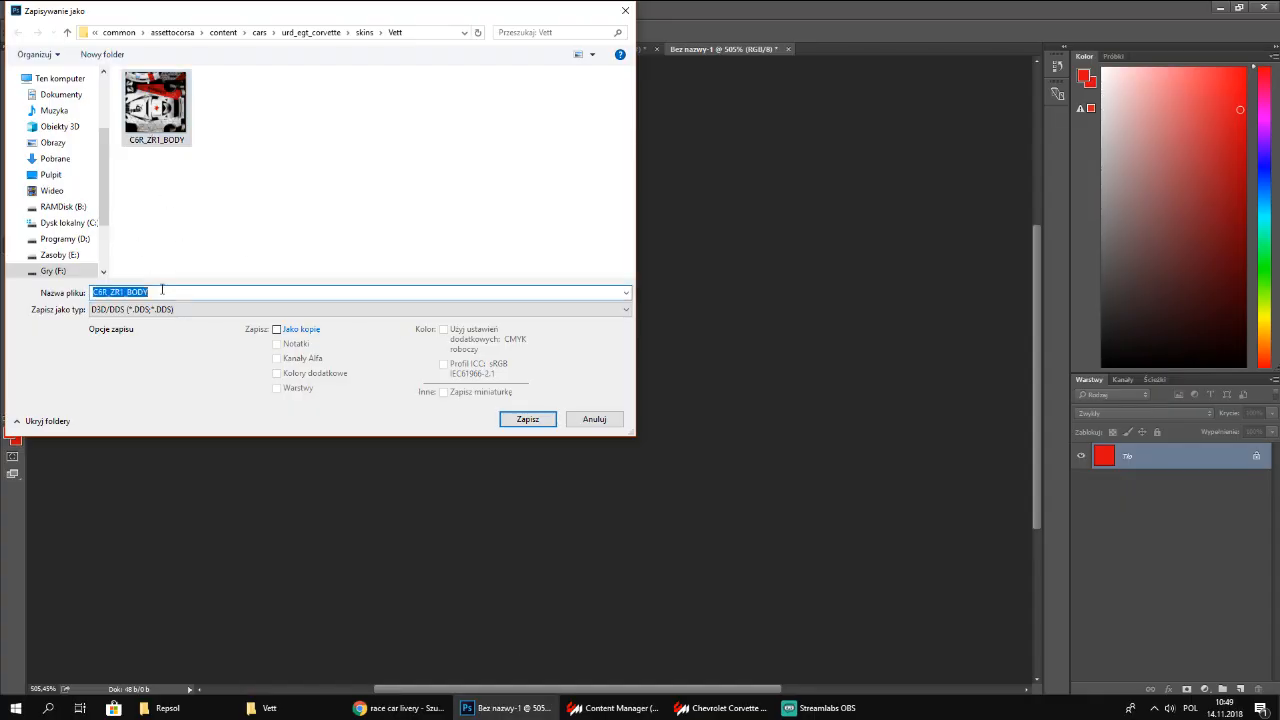
{"action": "key", "text": "BackSpace"}
{"action": "type", "text": "RIM"}
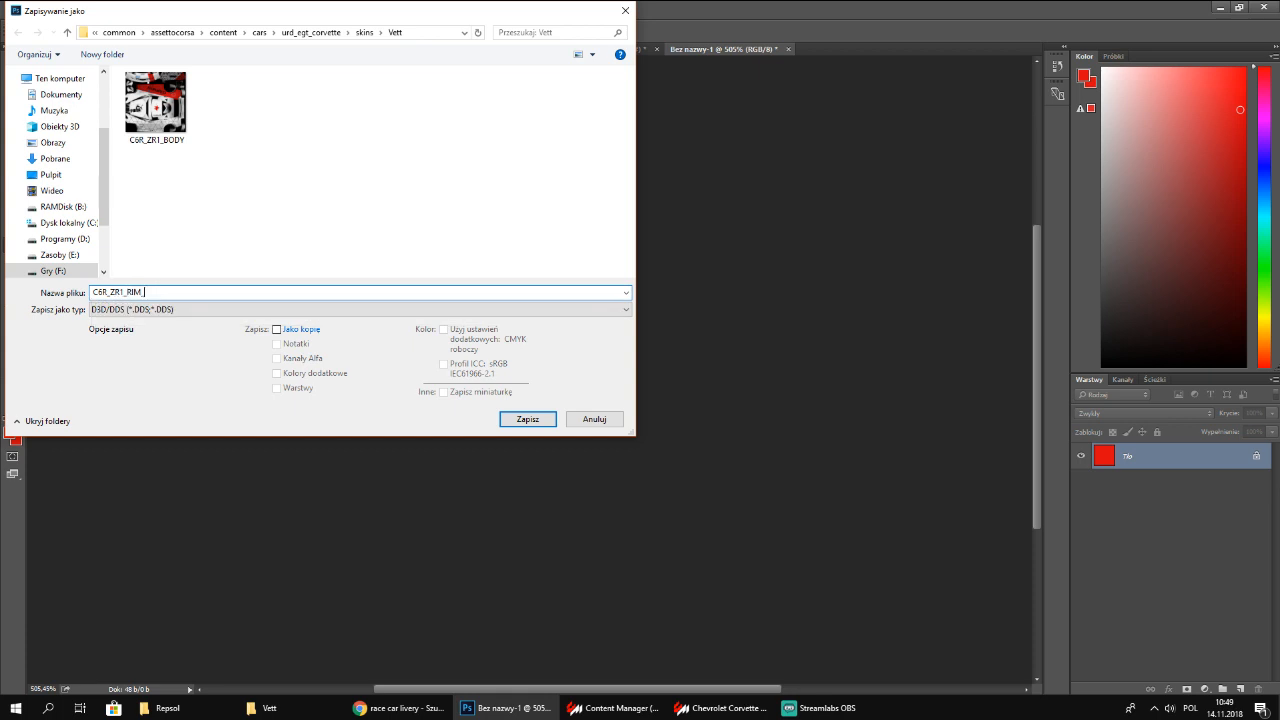
{"action": "left_click", "coordinate": [710, 708]}
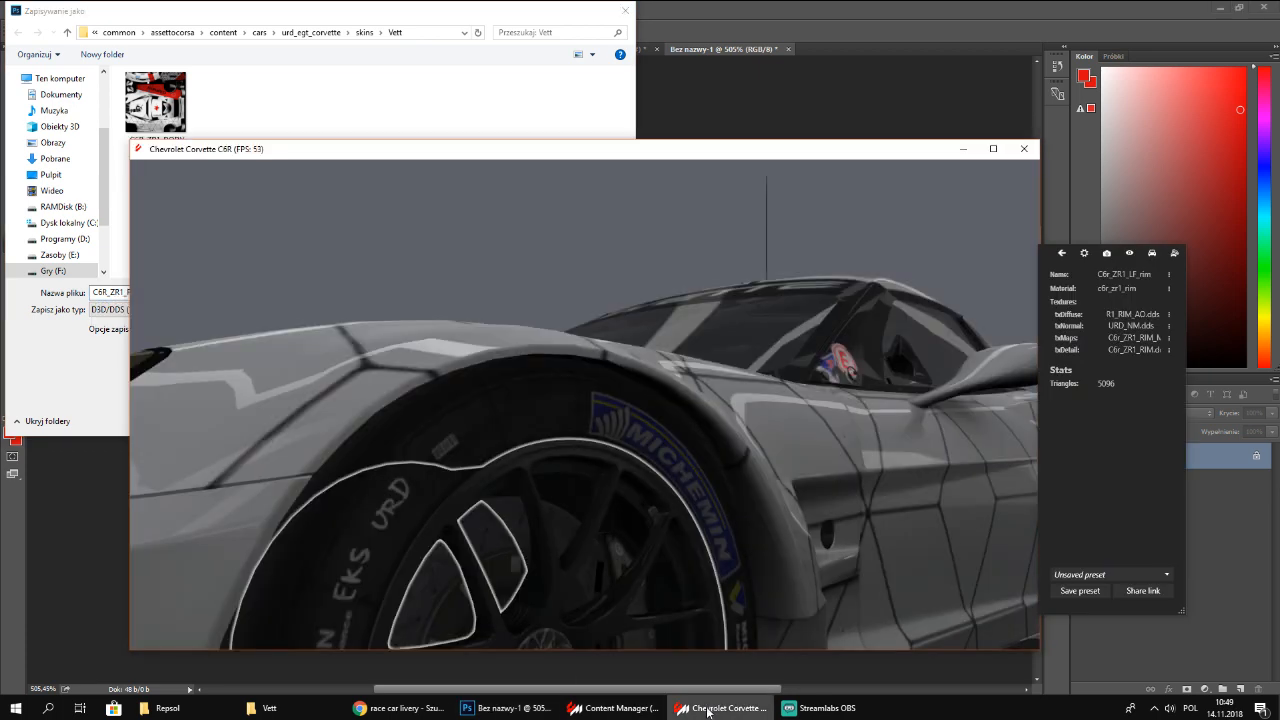
{"action": "left_click", "coordinate": [389, 100]}
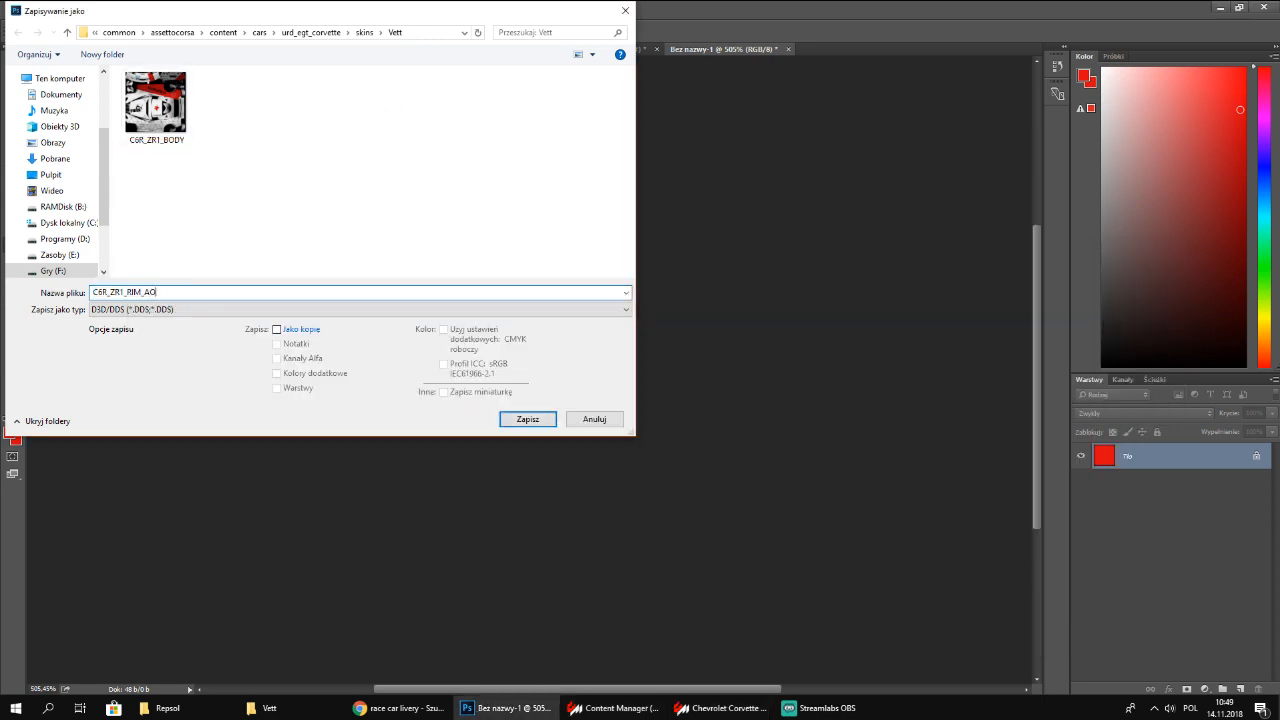
{"action": "left_click", "coordinate": [543, 423]}
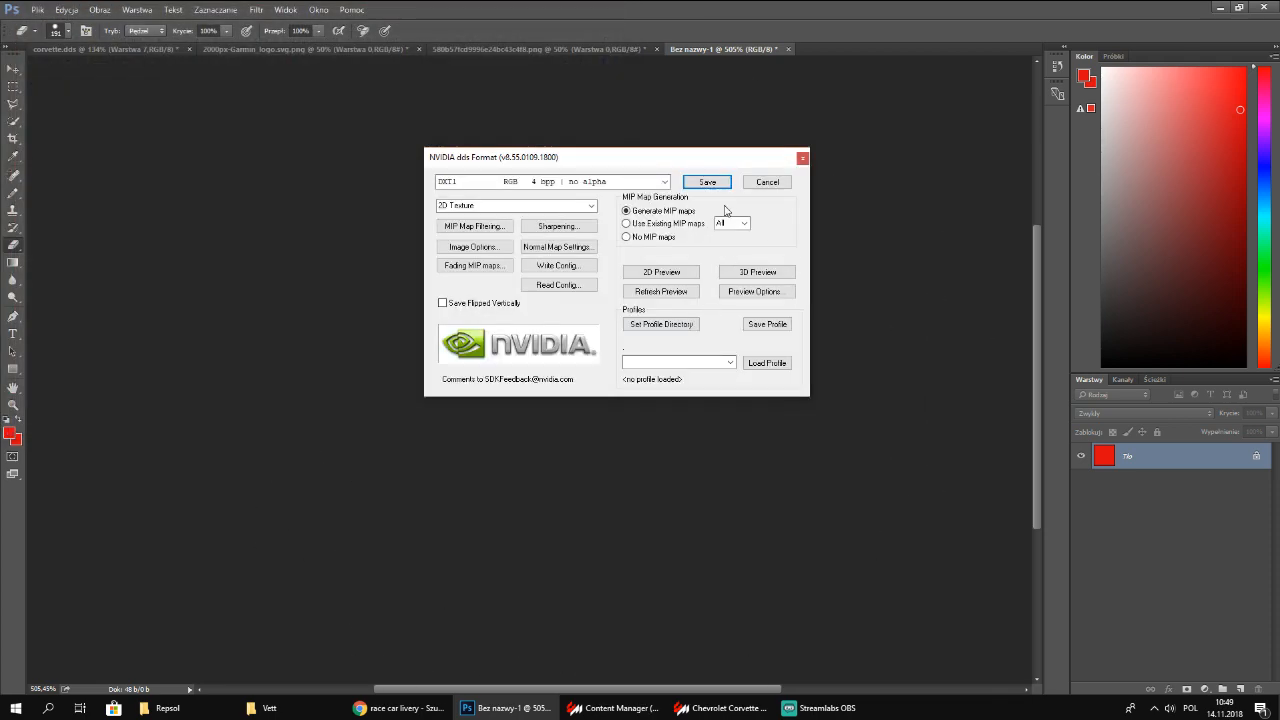
{"action": "left_click", "coordinate": [713, 180]}
Switch to the Corvette showroom and examine the retextured rims from the side and the front
{"action": "left_click", "coordinate": [712, 705]}
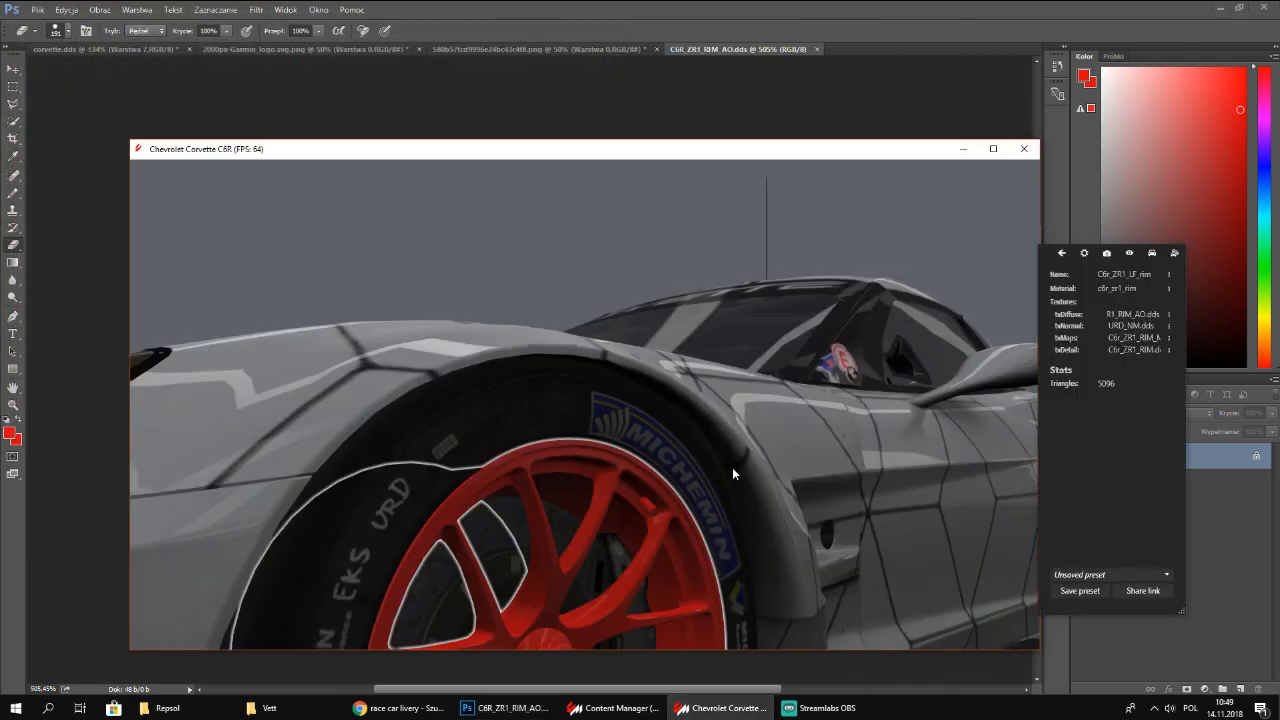
{"action": "scroll", "coordinate": [732, 467], "scroll_direction": "down", "scroll_amount": 5}
{"action": "left_click_drag", "start_coordinate": [841, 468], "coordinate": [650, 464]}
{"action": "scroll", "coordinate": [651, 492], "scroll_direction": "up", "scroll_amount": 5}
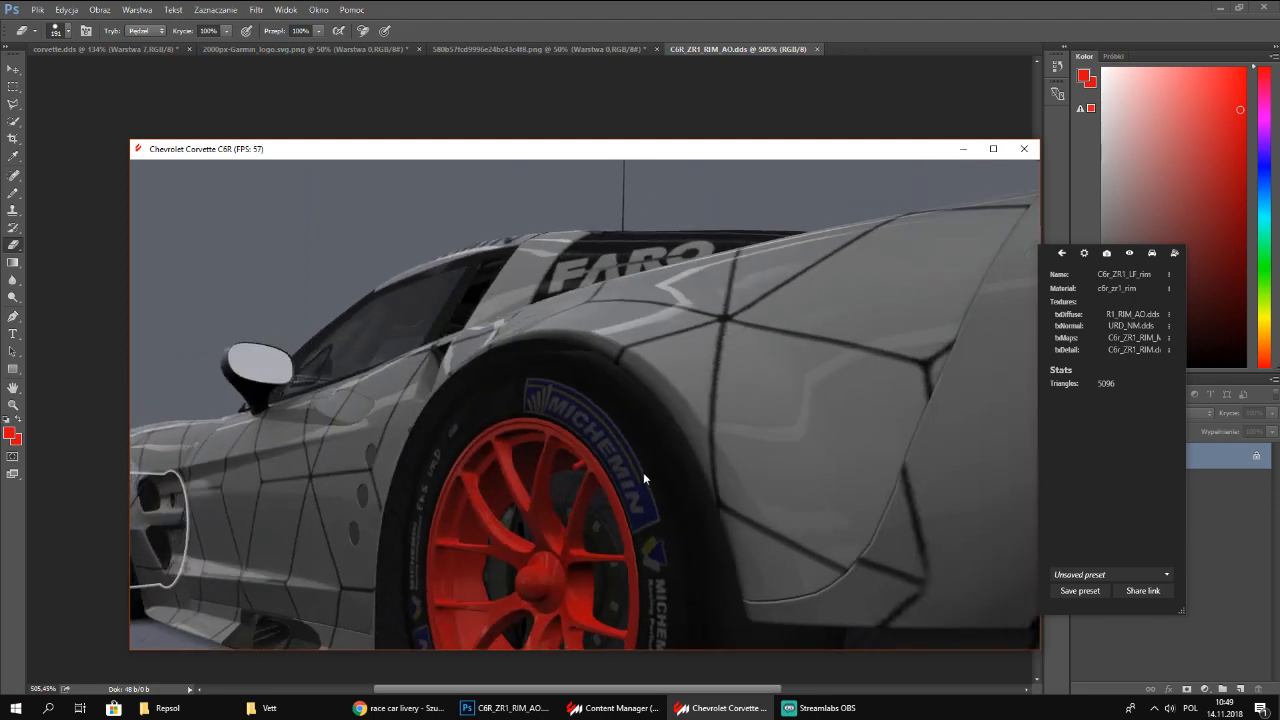
{"action": "left_click_drag", "start_coordinate": [575, 495], "coordinate": [776, 440]}
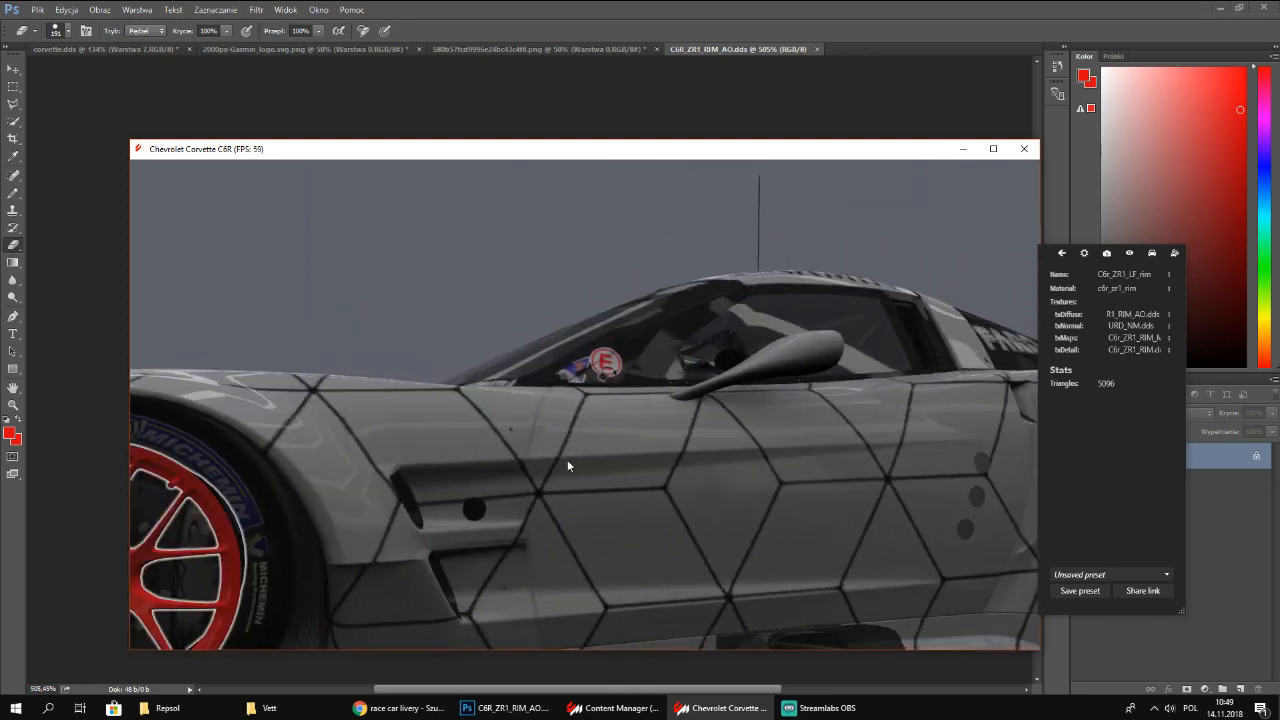
{"action": "scroll", "coordinate": [568, 464], "scroll_direction": "down", "scroll_amount": 4}
{"action": "left_click_drag", "start_coordinate": [572, 466], "coordinate": [631, 481]}
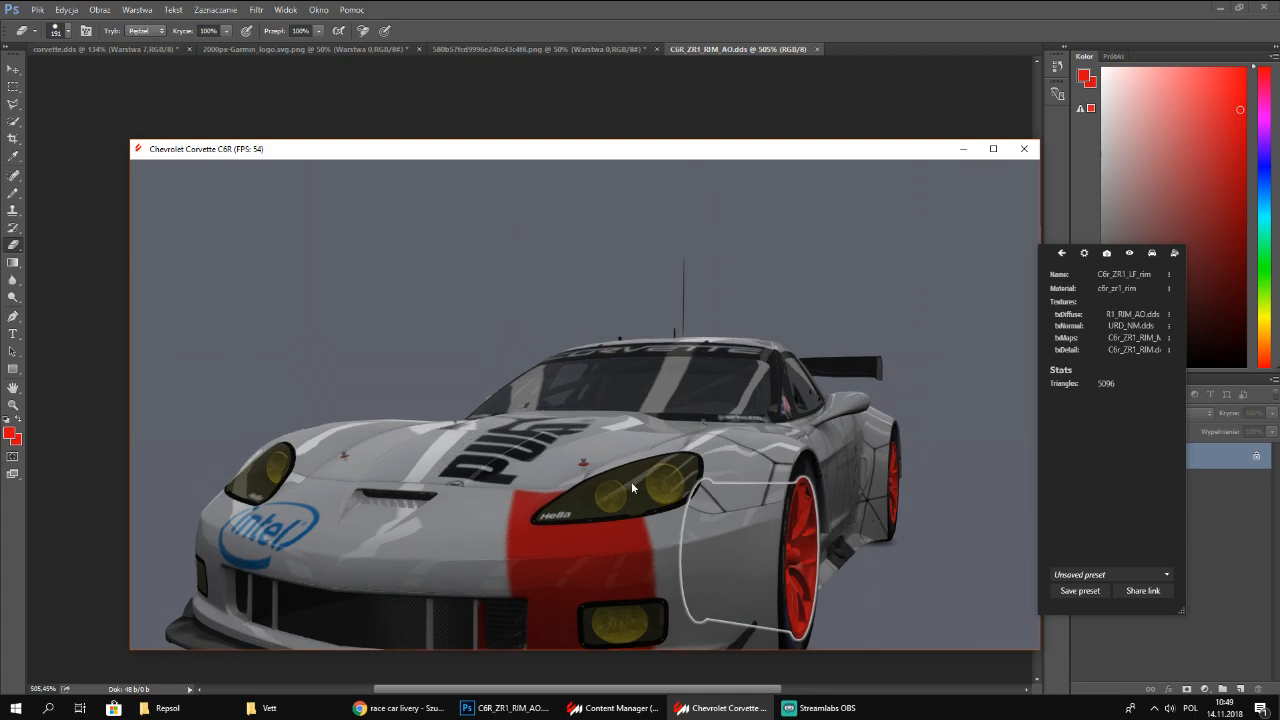
Inspect the rear wheel and door parts, view the wheels on both sides of the car, and clear the part selection
{"action": "left_click", "coordinate": [884, 472]}
{"action": "left_click", "coordinate": [889, 493]}
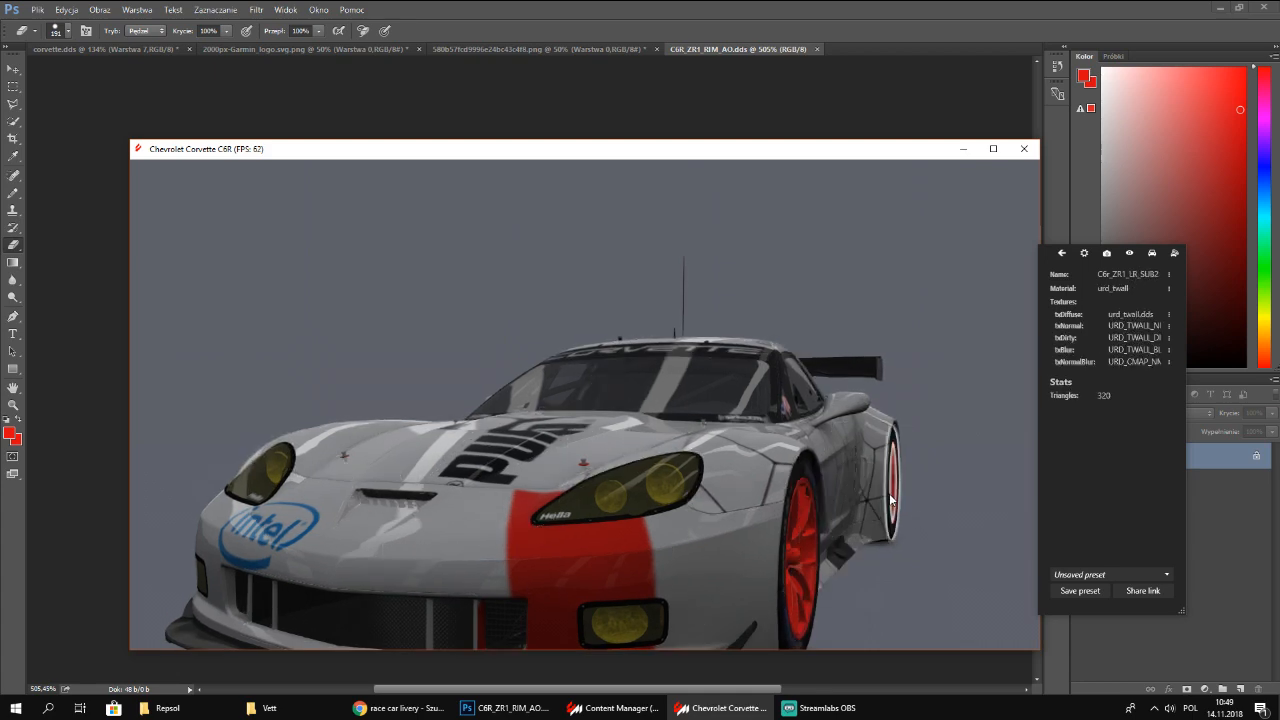
{"action": "left_click", "coordinate": [889, 493]}
{"action": "left_click_drag", "start_coordinate": [960, 522], "coordinate": [784, 515]}
{"action": "left_click", "coordinate": [770, 513]}
{"action": "left_click", "coordinate": [770, 513]}
{"action": "left_click", "coordinate": [770, 514]}
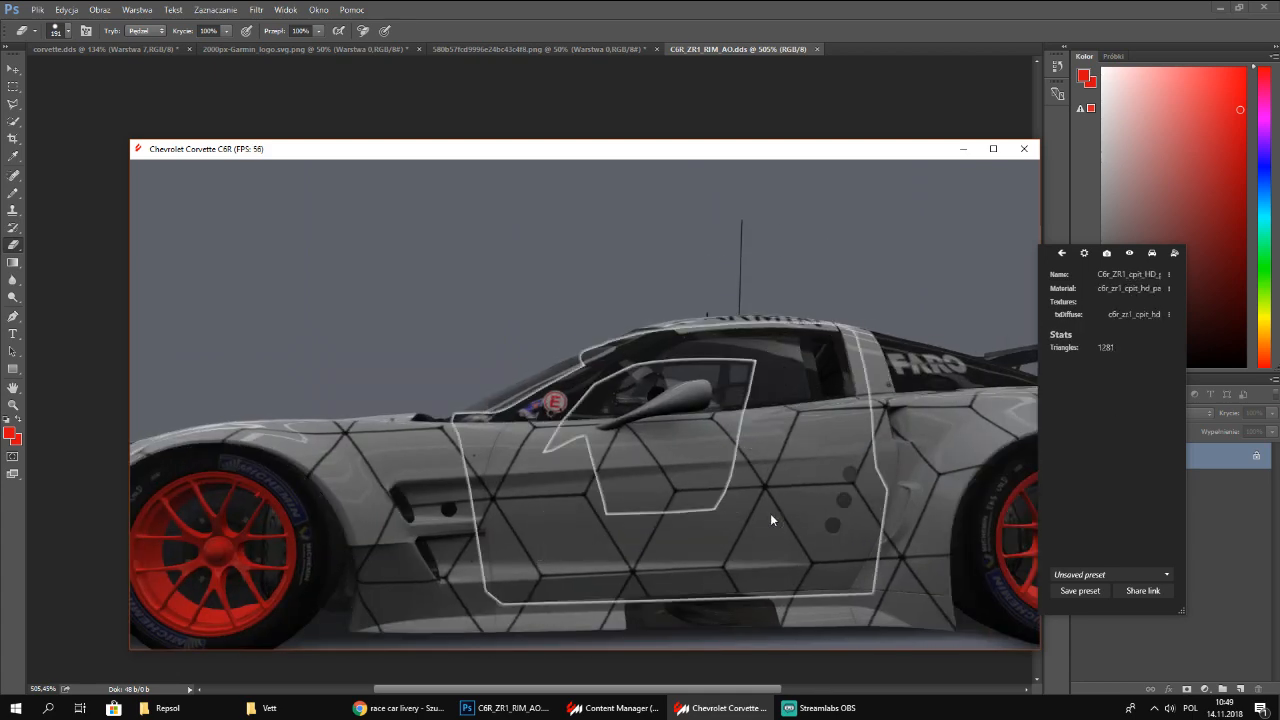
{"action": "left_click_drag", "start_coordinate": [434, 521], "coordinate": [616, 551]}
{"action": "left_click", "coordinate": [404, 568]}
{"action": "left_click", "coordinate": [246, 597]}
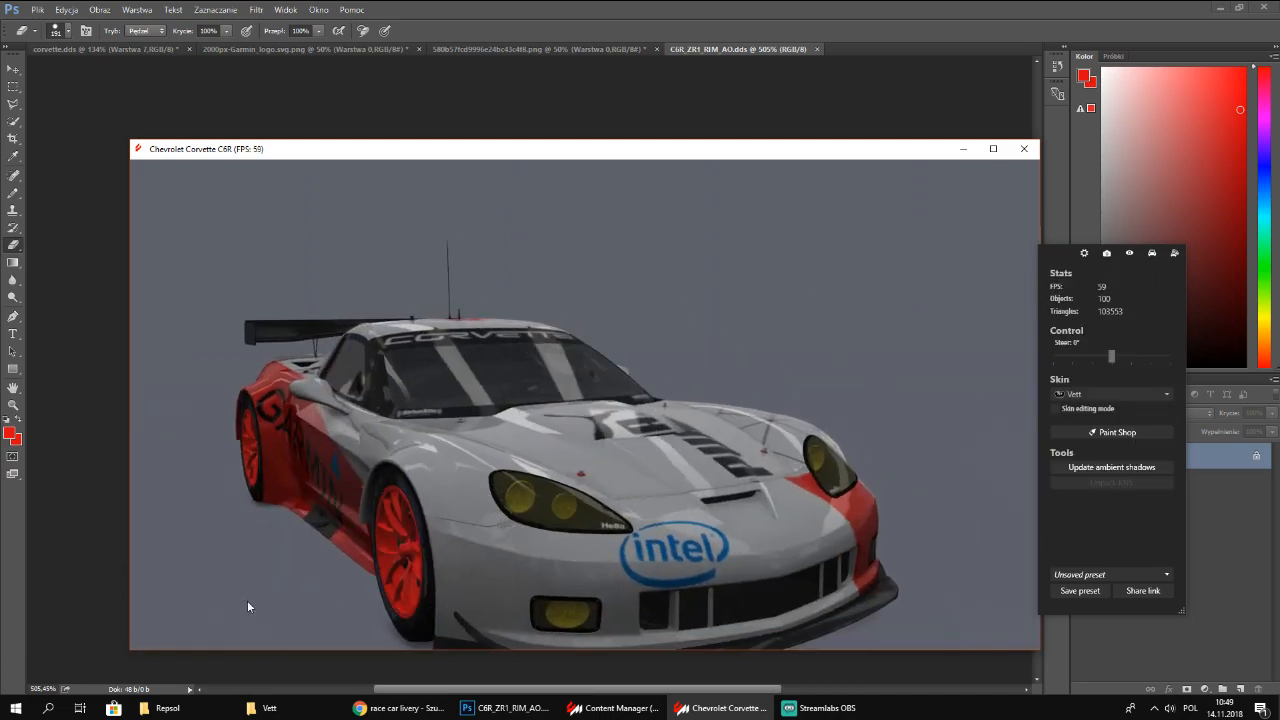
Inspect the Corvette's side and rear, and select the right door mirror to identify the texture it uses
{"action": "left_click_drag", "start_coordinate": [247, 600], "coordinate": [358, 496]}
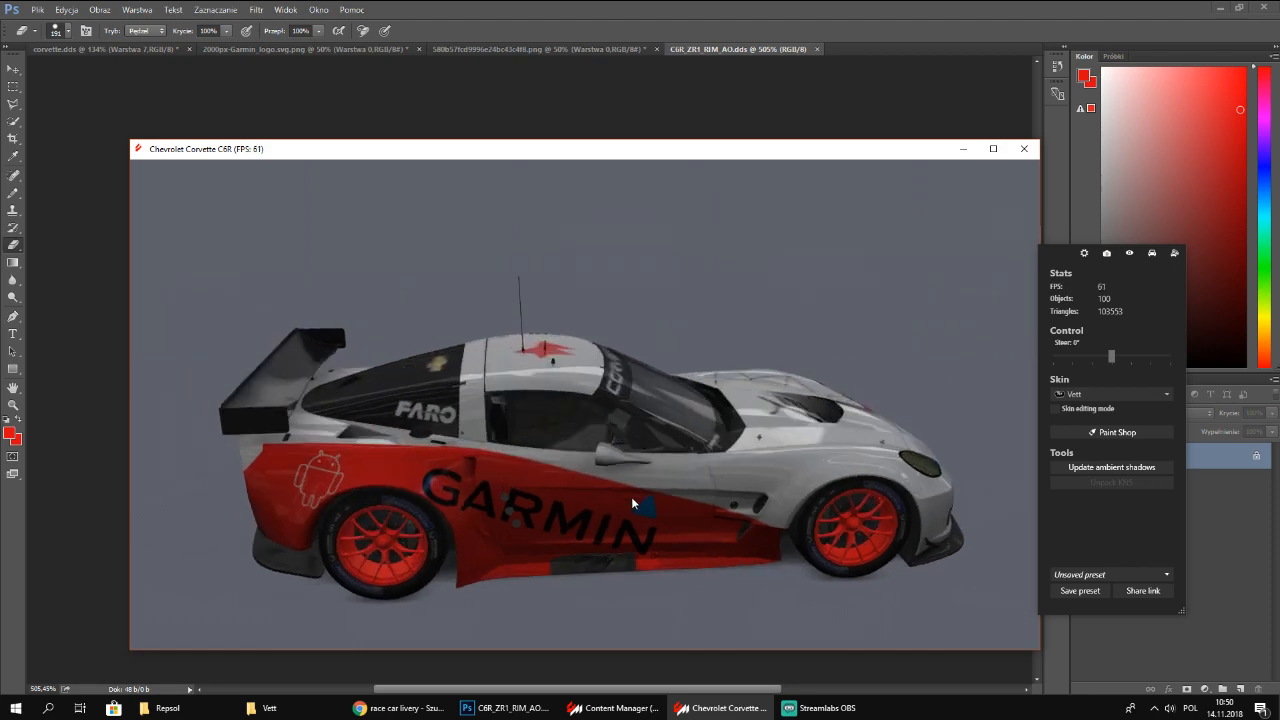
{"action": "left_click_drag", "start_coordinate": [710, 461], "coordinate": [465, 688]}
{"action": "left_click", "coordinate": [398, 432]}
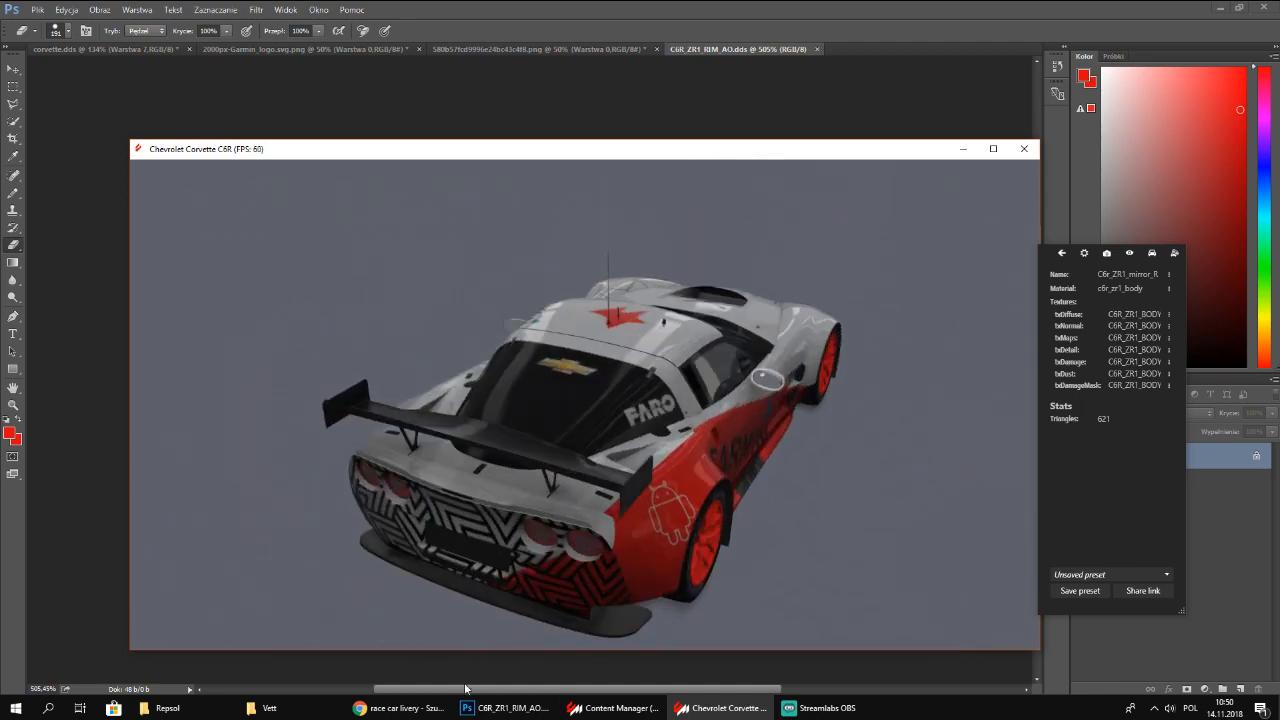
Switch to Photoshop, select the whole corvette.dds canvas, and paint both mirror pieces red on layer Warstwa 7 with a 72 px brush
{"action": "left_click", "coordinate": [523, 700]}
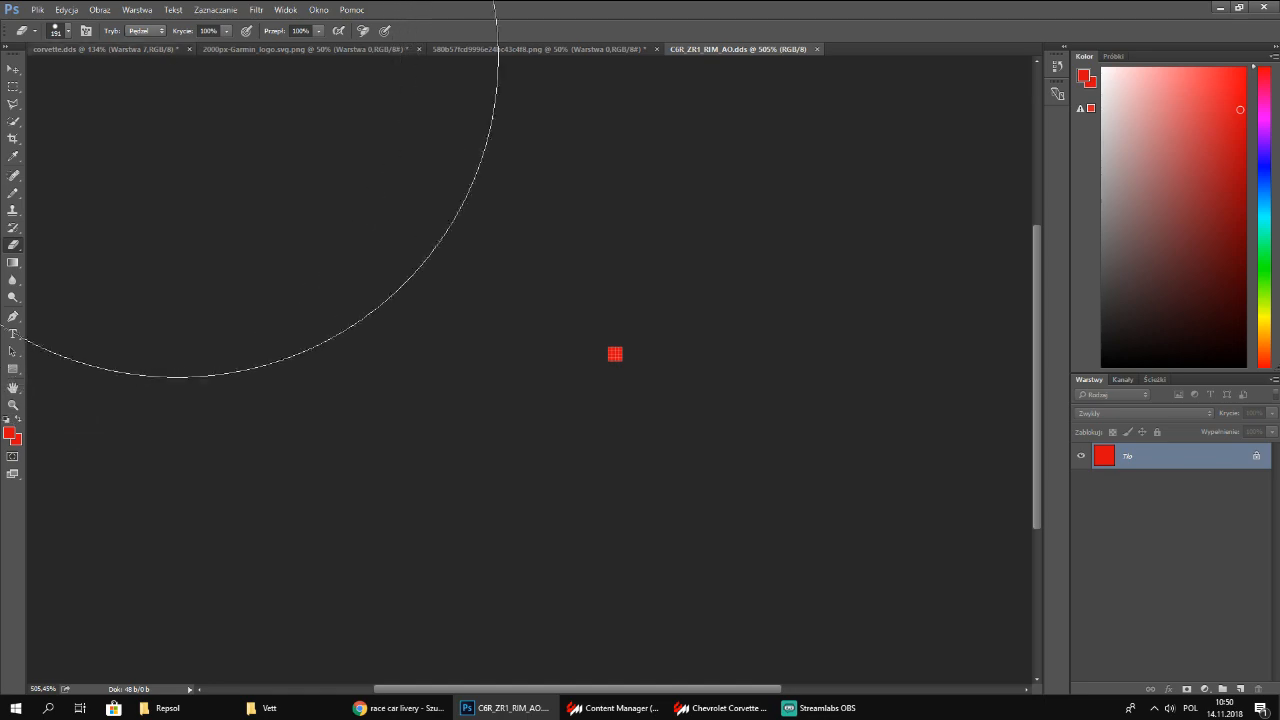
{"action": "left_click", "coordinate": [150, 49]}
{"action": "scroll", "coordinate": [615, 437], "scroll_direction": "down", "scroll_amount": 3}
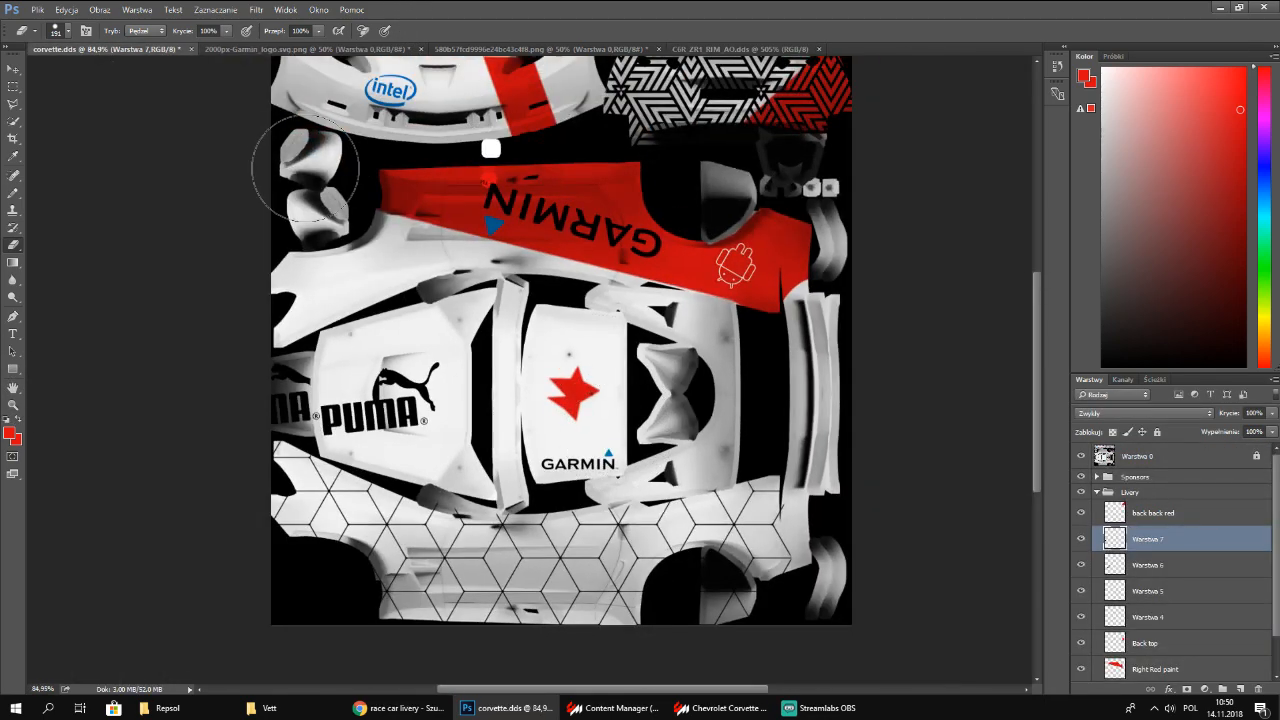
{"action": "scroll", "coordinate": [890, 250], "scroll_direction": "down", "scroll_amount": 1}
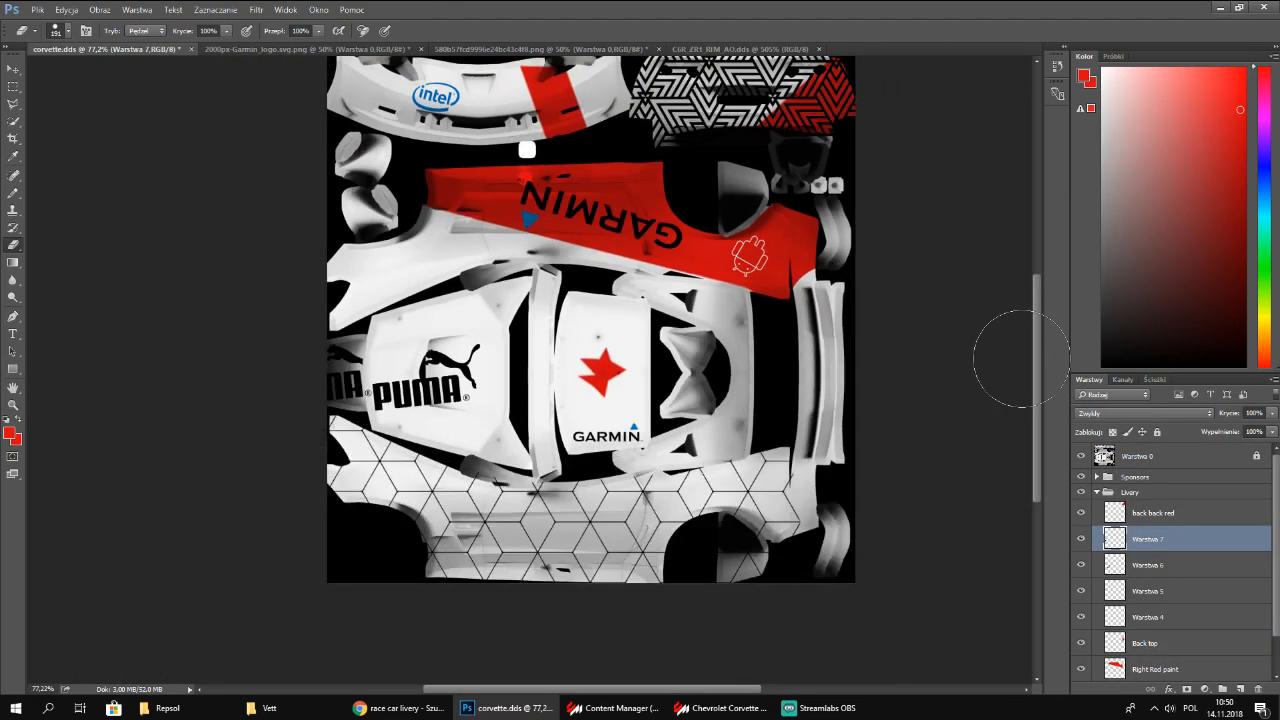
{"action": "left_click_drag", "start_coordinate": [1034, 352], "coordinate": [1037, 282]}
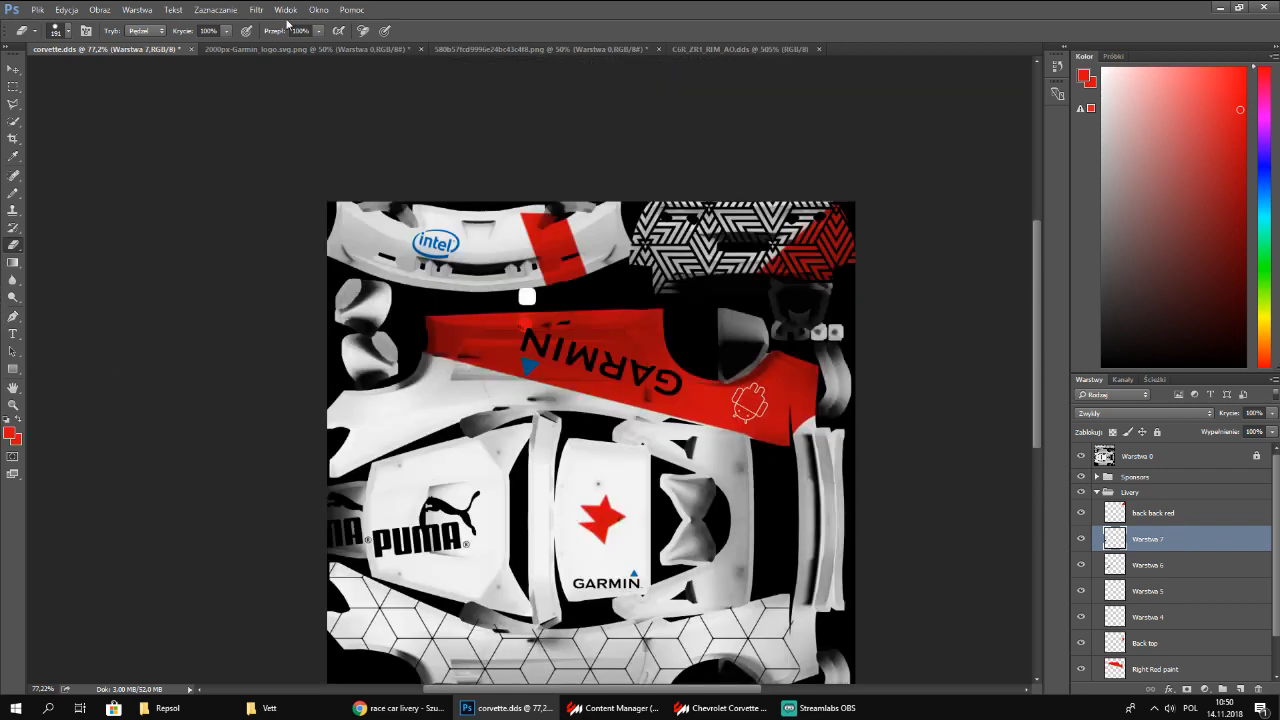
{"action": "left_click", "coordinate": [225, 10]}
{"action": "left_click", "coordinate": [220, 24]}
{"action": "right_click", "coordinate": [366, 313]}
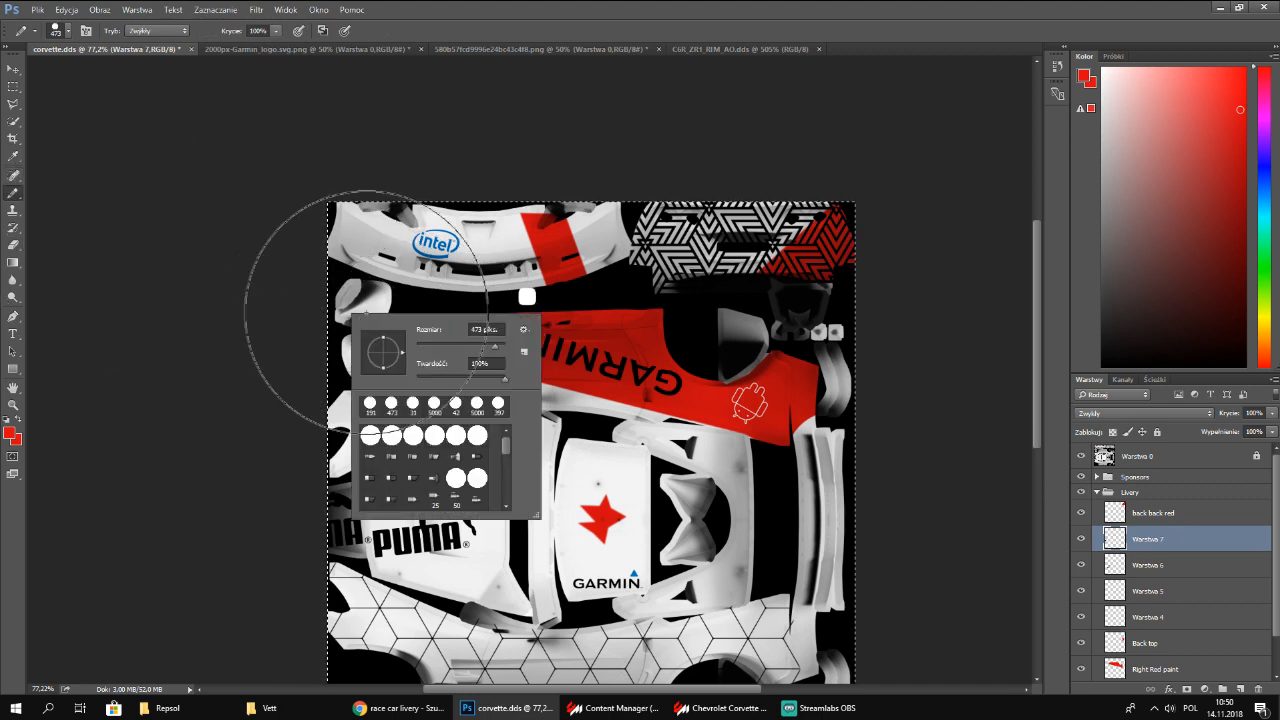
{"action": "left_click", "coordinate": [350, 305]}
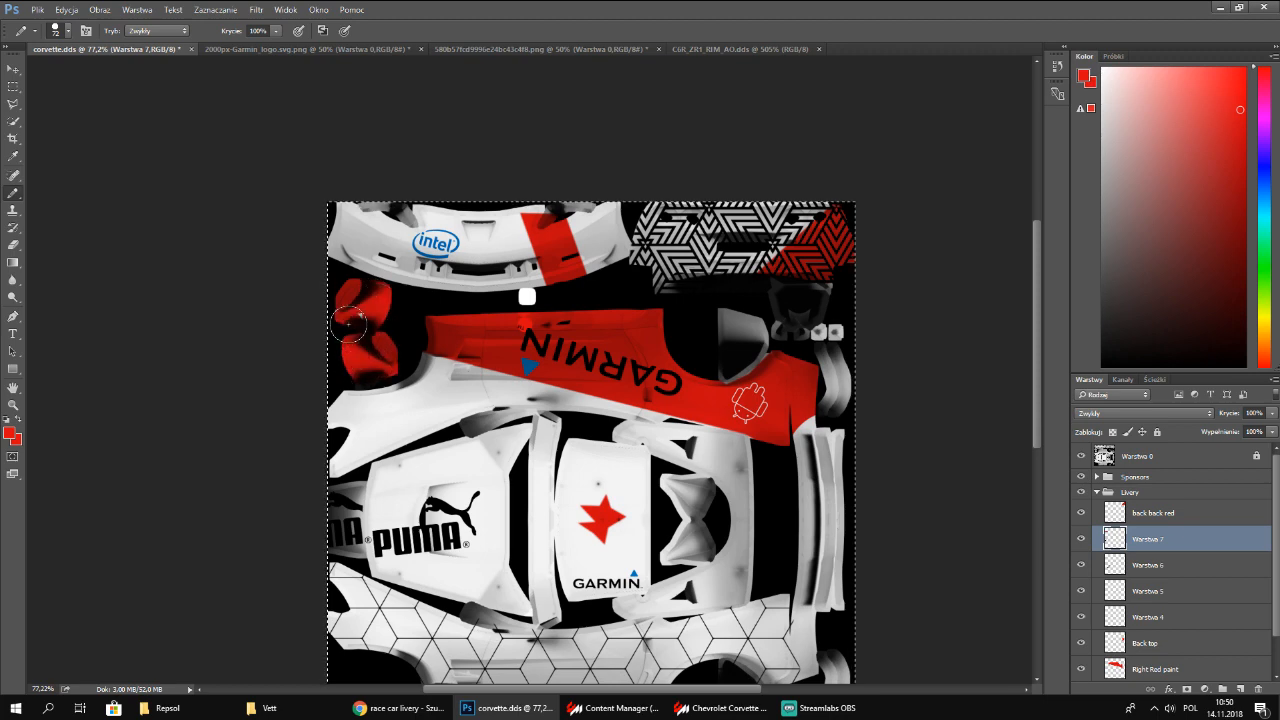
Start saving the body texture under a chosen file type, D3D/DDS
{"action": "left_click", "coordinate": [38, 10]}
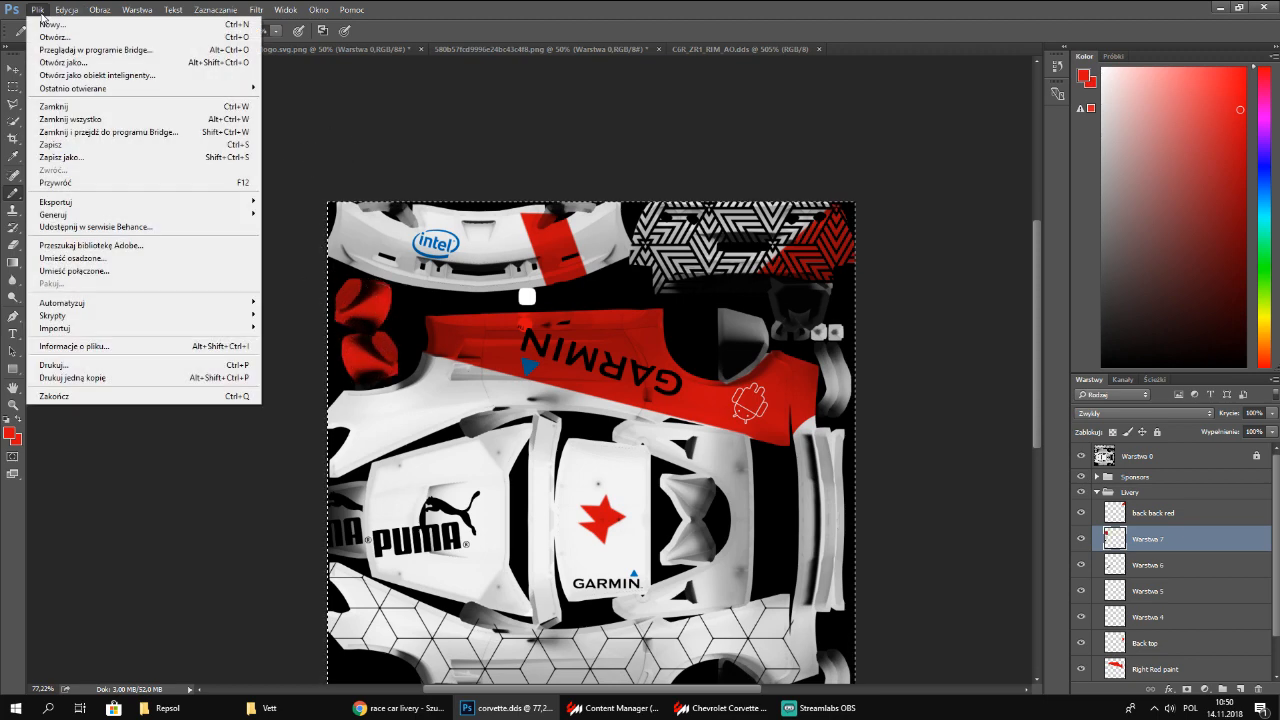
{"action": "left_click", "coordinate": [86, 157]}
{"action": "left_click", "coordinate": [360, 309]}
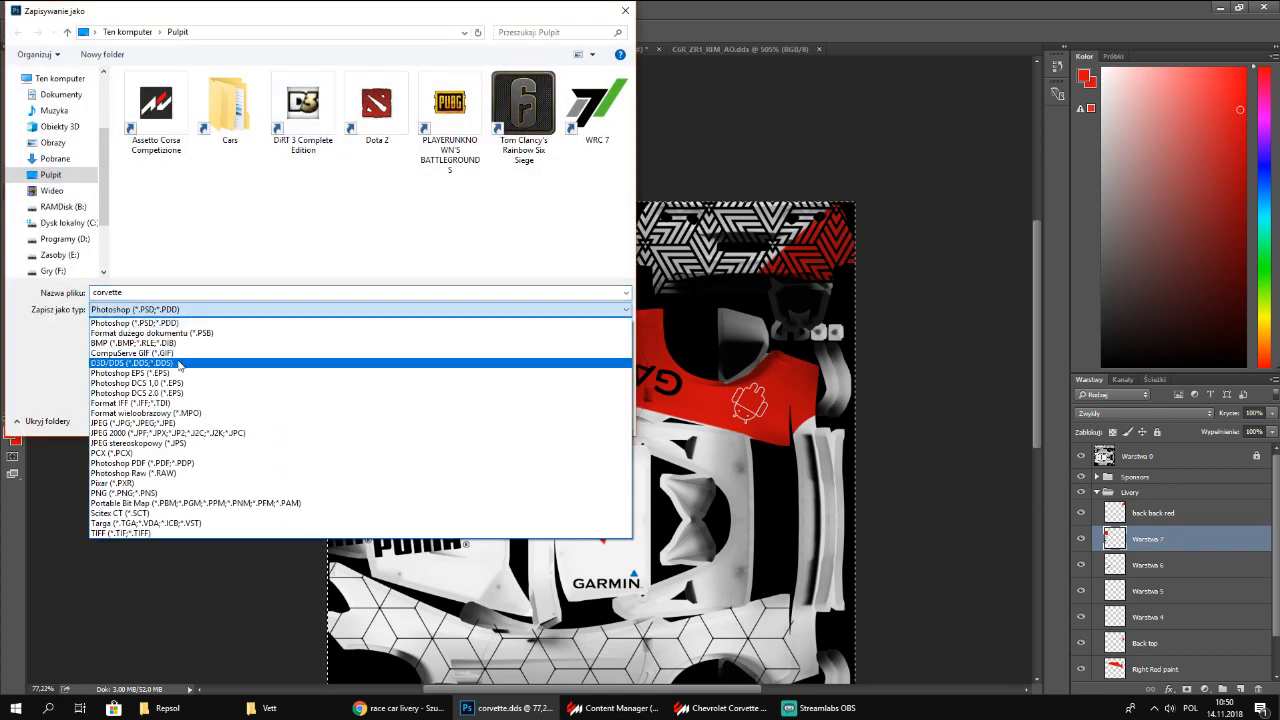
{"action": "left_click", "coordinate": [300, 363]}
Overwrite C6R_ZR1_BODY in the Vett skin folder of urd_egt_corvette with the updated texture, accepting the DDS export settings
{"action": "double_click", "coordinate": [226, 108]}
{"action": "scroll", "coordinate": [478, 250], "scroll_direction": "down", "scroll_amount": 20}
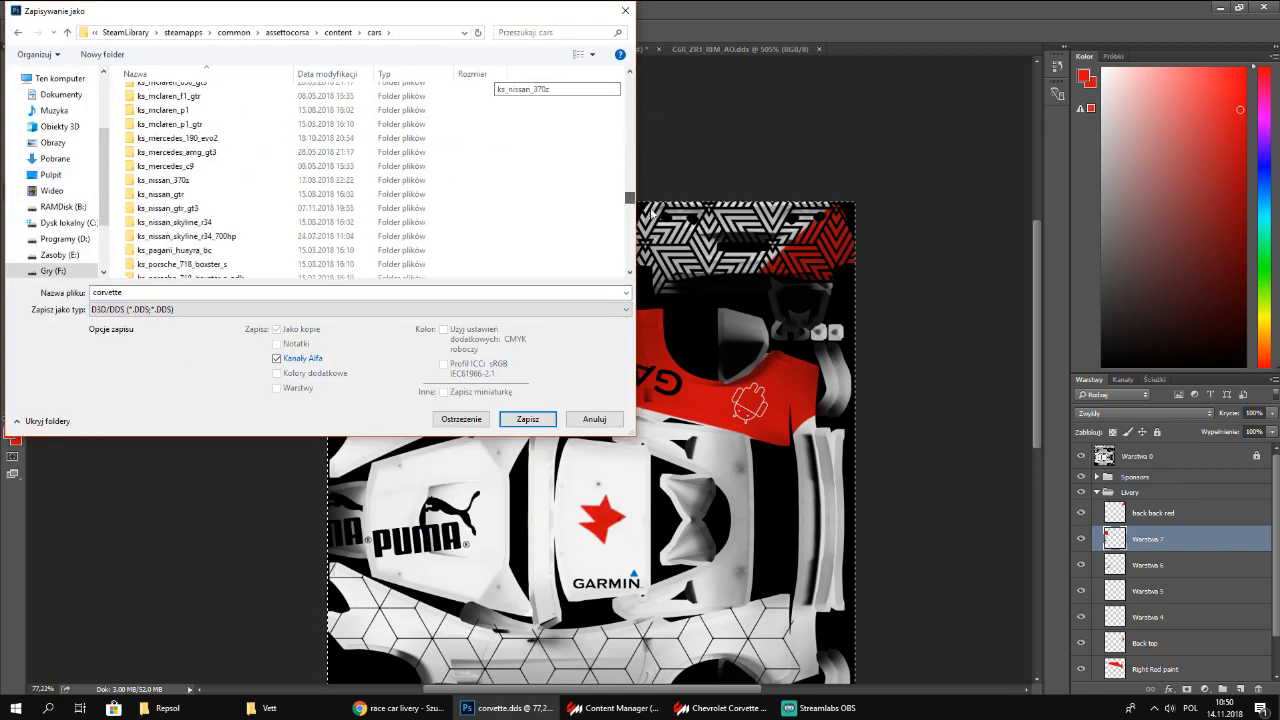
{"action": "scroll", "coordinate": [214, 205], "scroll_direction": "up", "scroll_amount": 3}
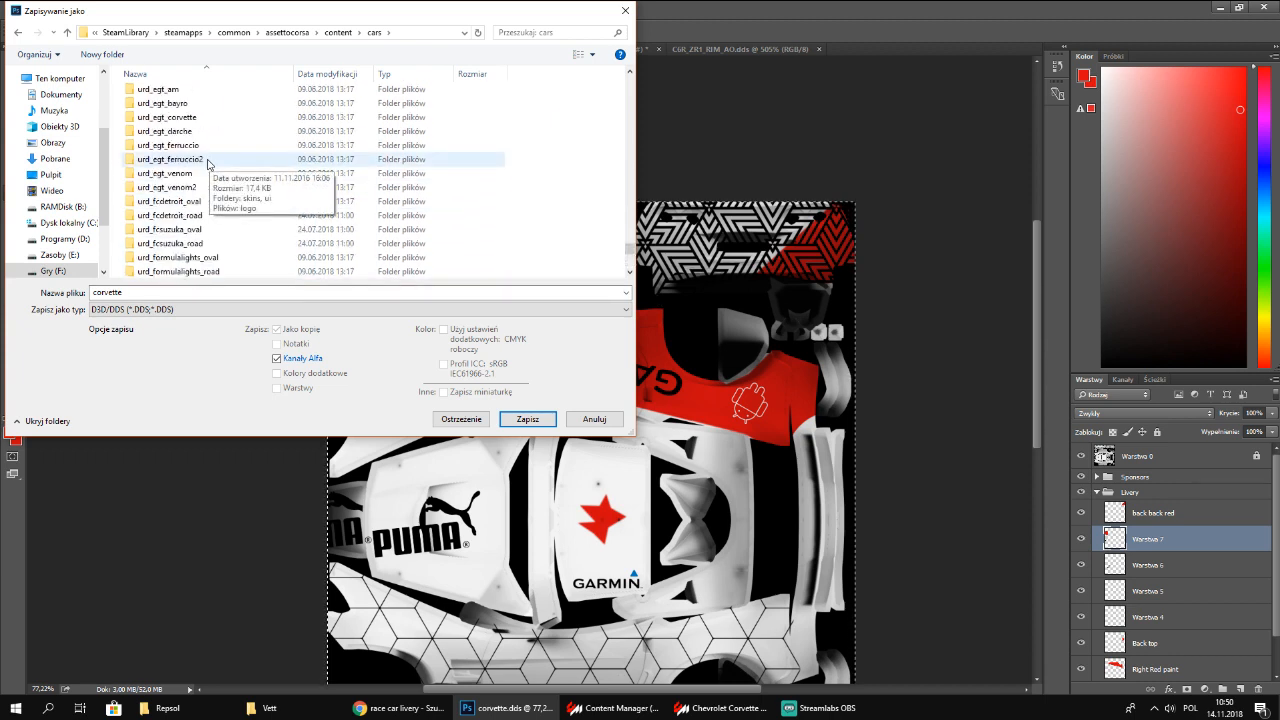
{"action": "double_click", "coordinate": [197, 118]}
{"action": "left_click", "coordinate": [161, 122]}
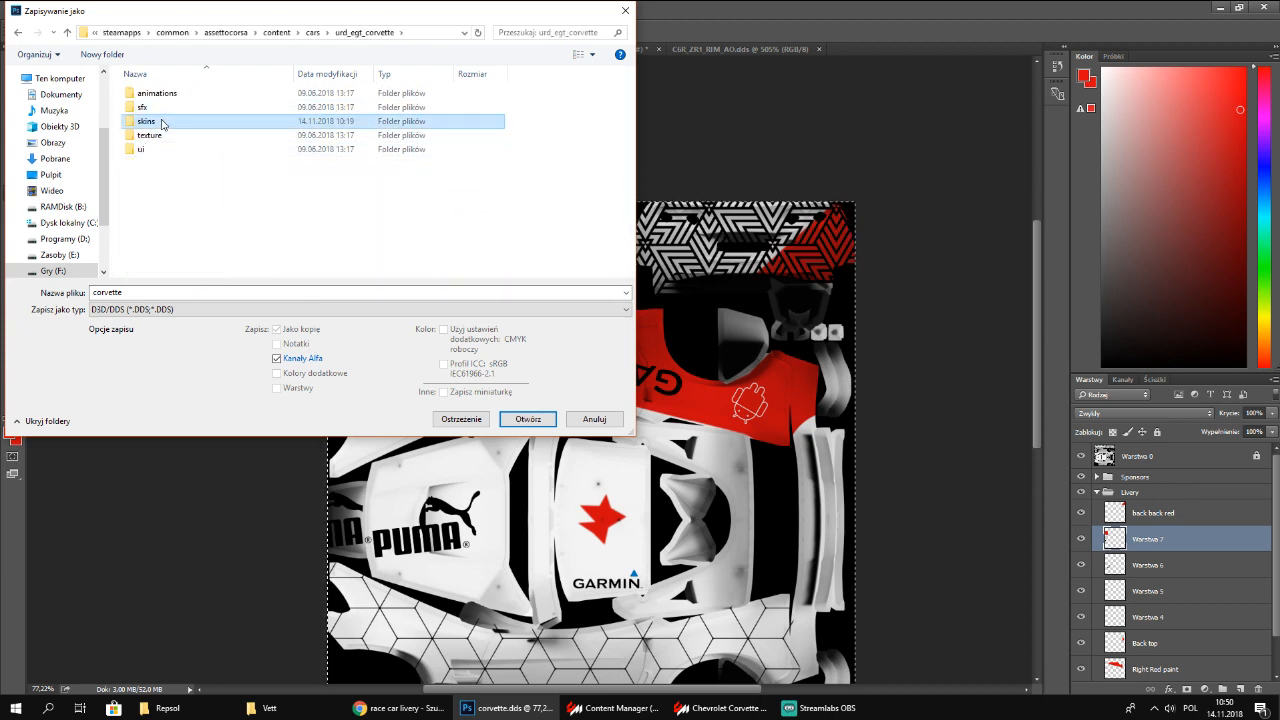
{"action": "double_click", "coordinate": [161, 122]}
{"action": "double_click", "coordinate": [163, 134]}
{"action": "left_click", "coordinate": [160, 128]}
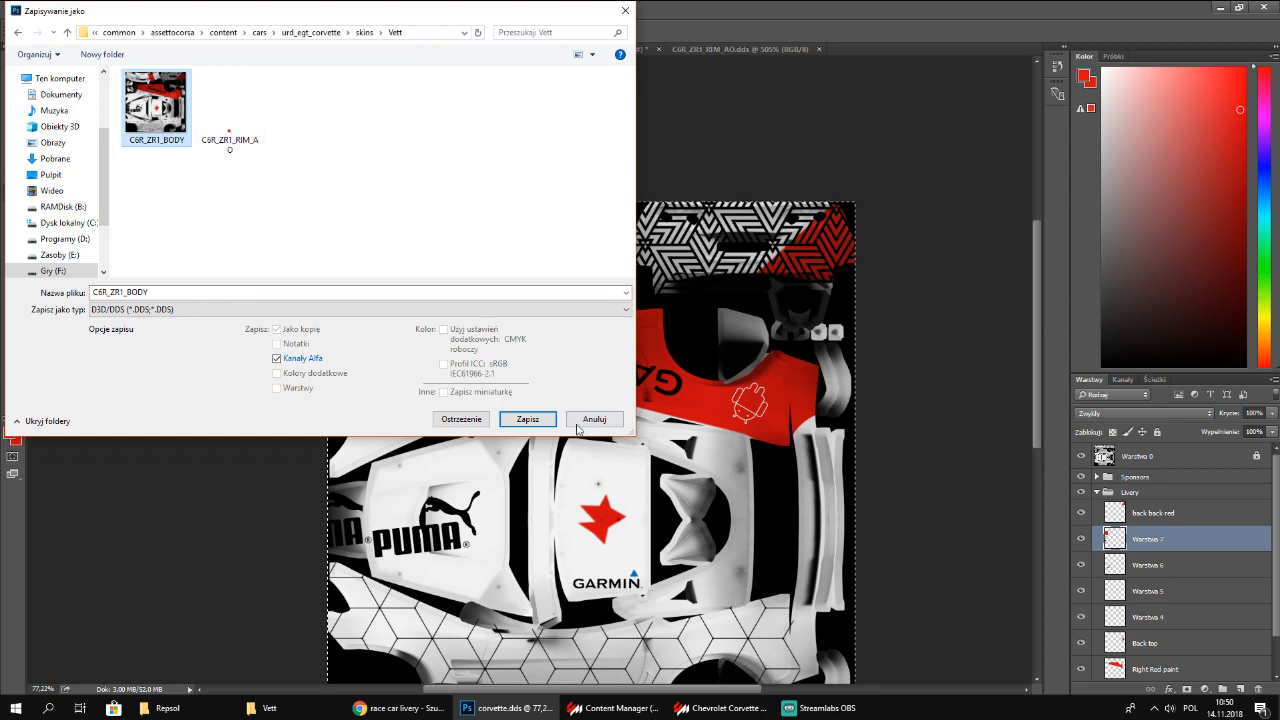
{"action": "left_click", "coordinate": [541, 421]}
{"action": "left_click", "coordinate": [670, 354]}
{"action": "left_click", "coordinate": [706, 183]}
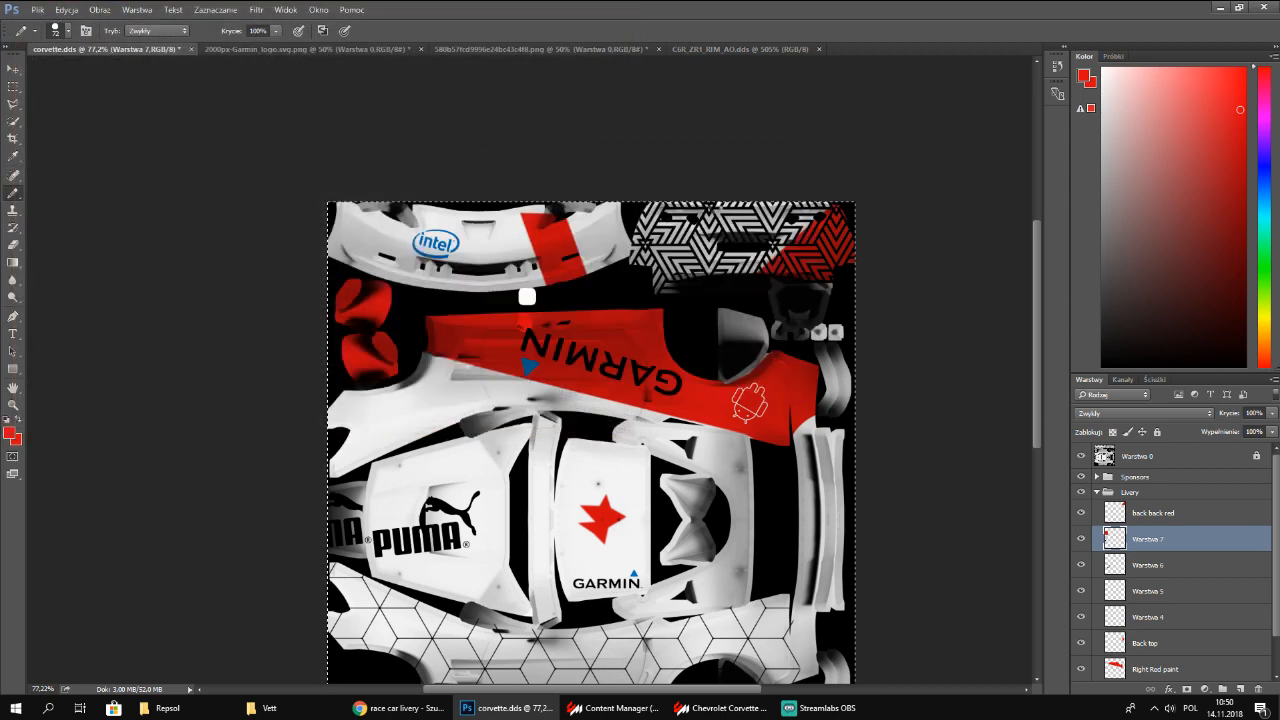
Switch to the Corvette showroom and examine the red mirrors from the front and both sides of the car
{"action": "left_click", "coordinate": [730, 704]}
{"action": "key", "text": "alt+Tab"}
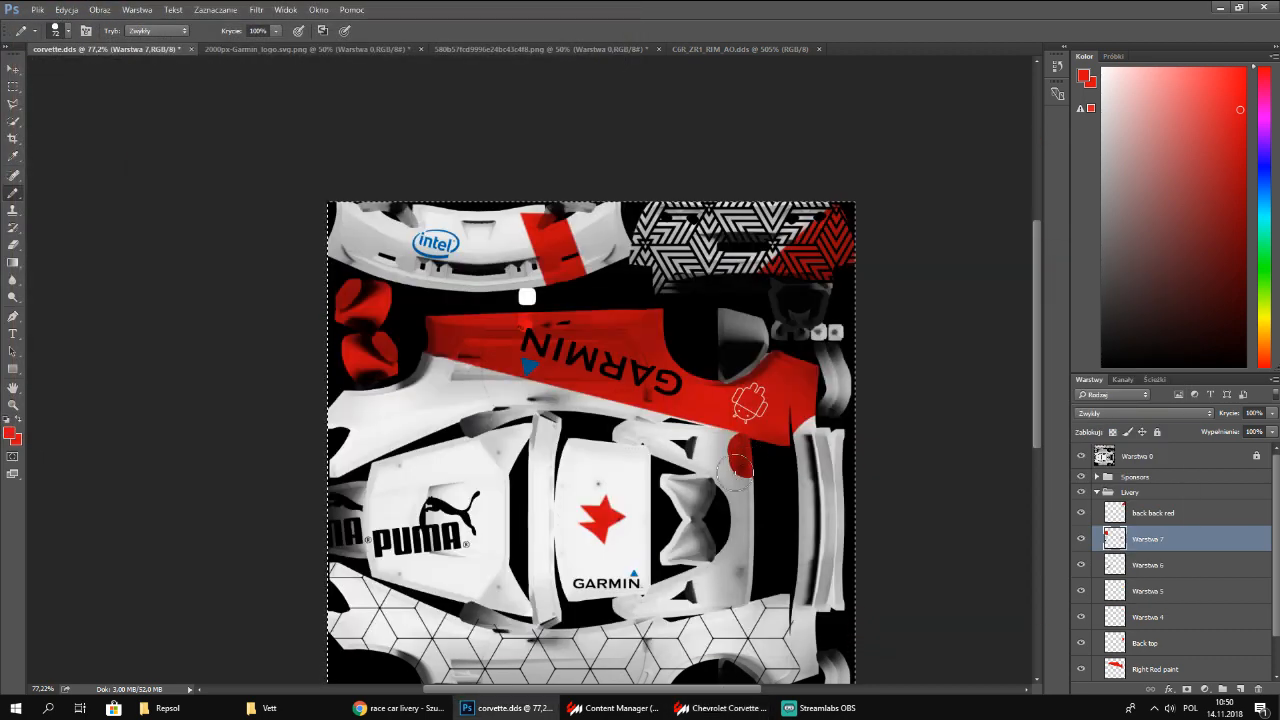
{"action": "left_click", "coordinate": [736, 705]}
{"action": "left_click_drag", "start_coordinate": [700, 450], "coordinate": [846, 407]}
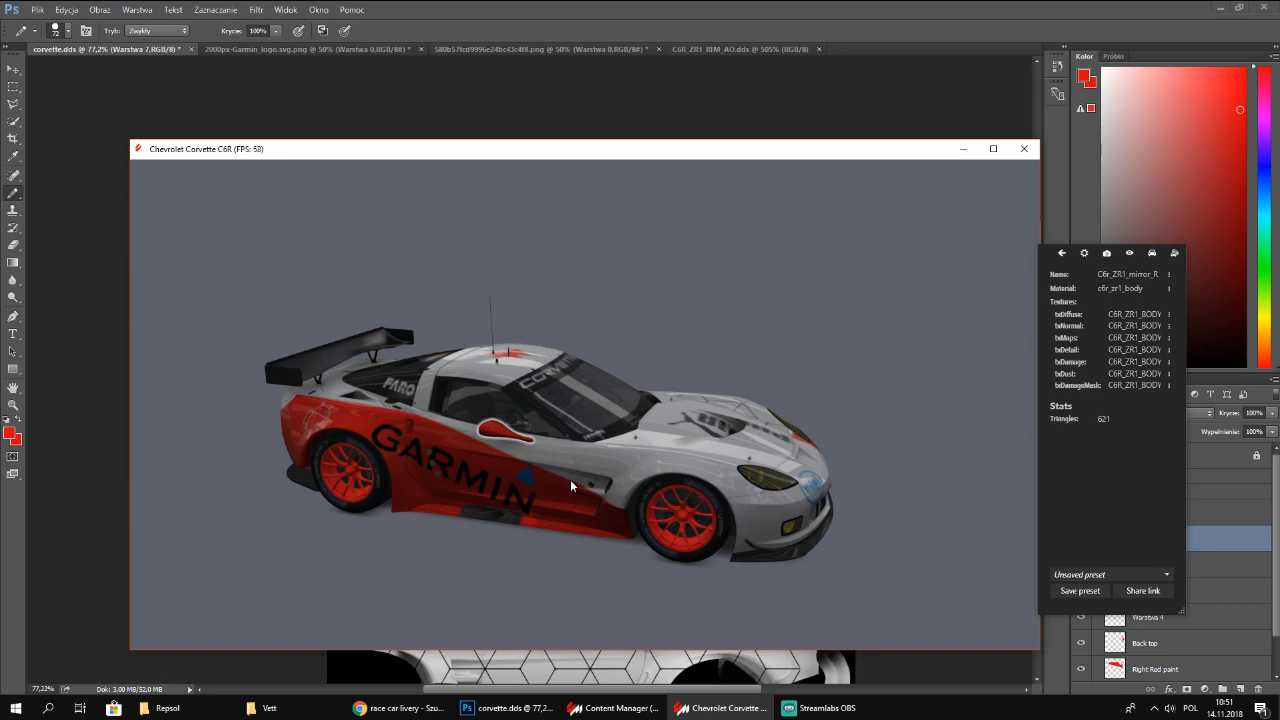
{"action": "left_click_drag", "start_coordinate": [557, 480], "coordinate": [745, 476]}
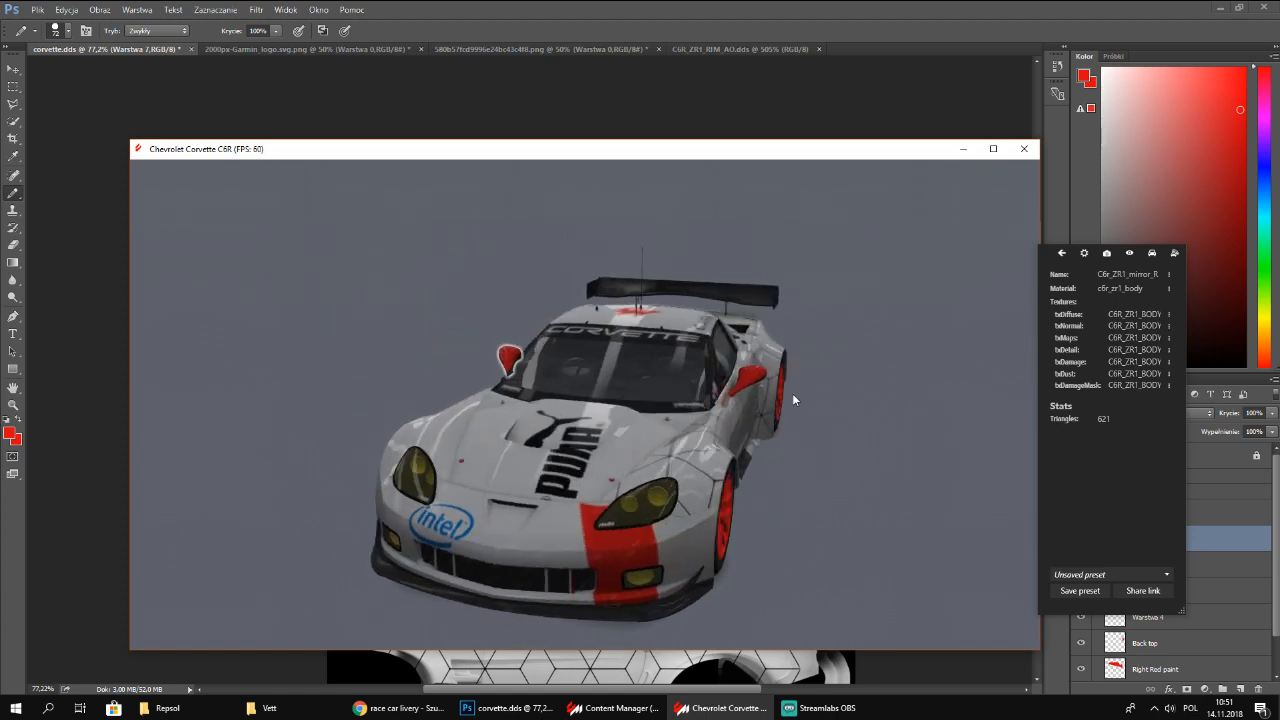
{"action": "left_click_drag", "start_coordinate": [793, 396], "coordinate": [384, 444]}
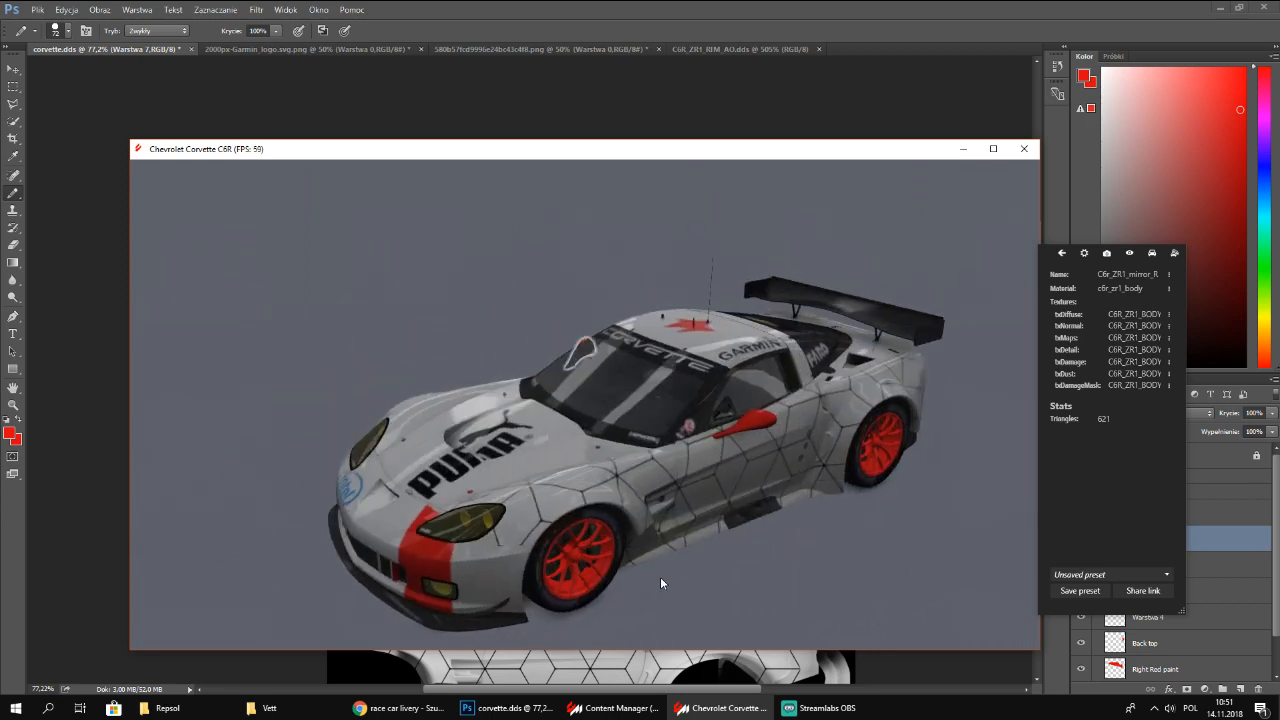
{"action": "left_click_drag", "start_coordinate": [661, 582], "coordinate": [630, 438]}
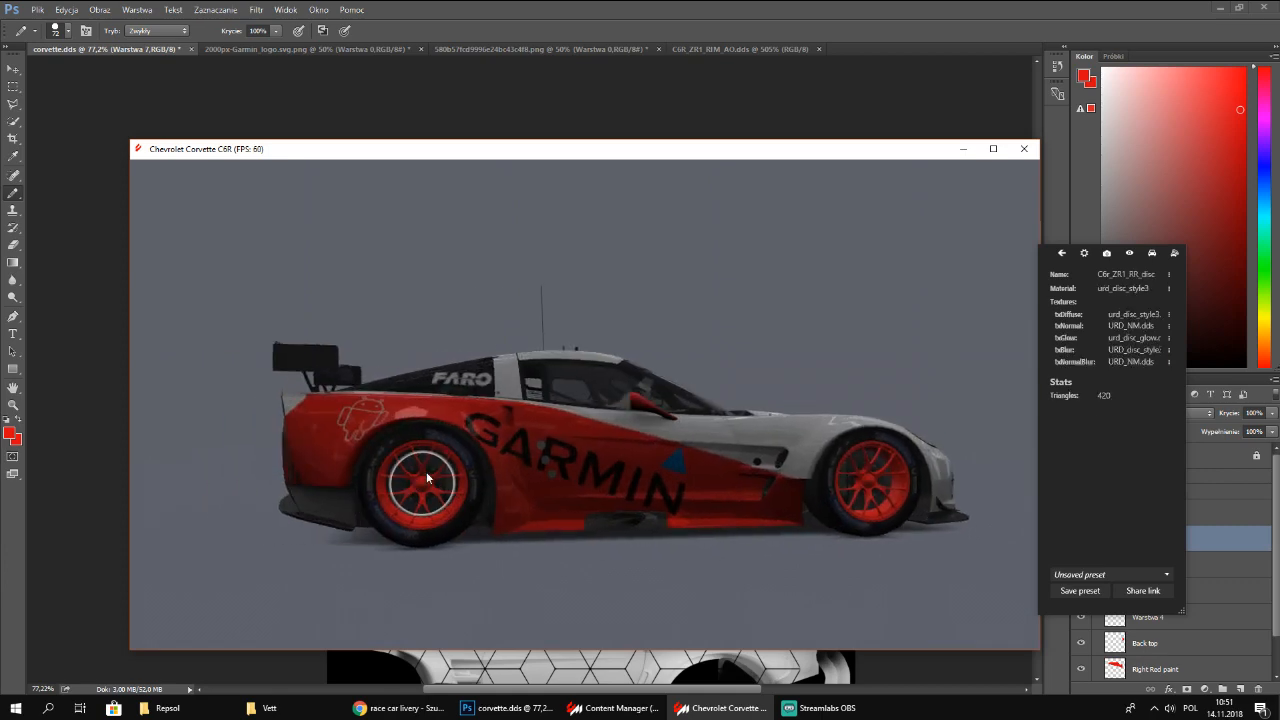
Examine the chassis part and the finished livery around the Corvette, and close its showroom
{"action": "left_click_drag", "start_coordinate": [426, 479], "coordinate": [536, 519]}
{"action": "left_click", "coordinate": [536, 519]}
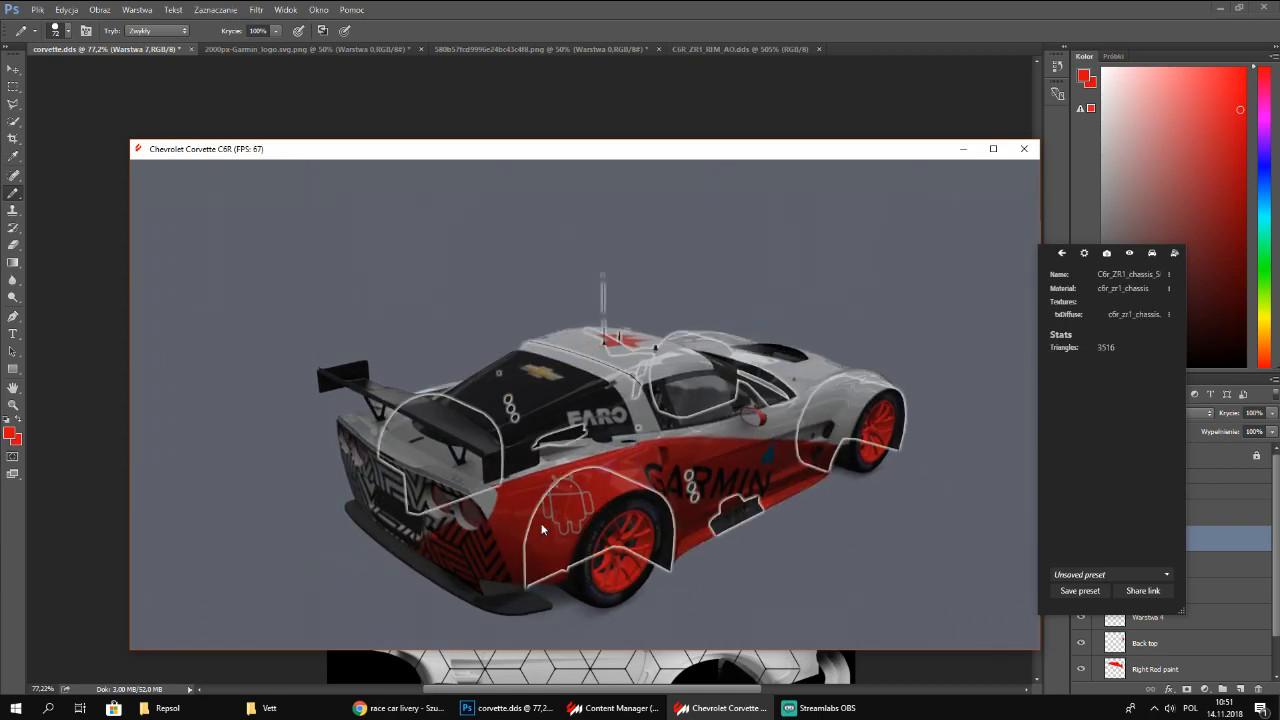
{"action": "left_click", "coordinate": [835, 535]}
{"action": "left_click_drag", "start_coordinate": [835, 535], "coordinate": [343, 495]}
{"action": "left_click_drag", "start_coordinate": [389, 398], "coordinate": [608, 484]}
{"action": "left_click_drag", "start_coordinate": [452, 478], "coordinate": [407, 475]}
{"action": "left_click_drag", "start_coordinate": [427, 505], "coordinate": [345, 418]}
{"action": "left_click", "coordinate": [1023, 148]}
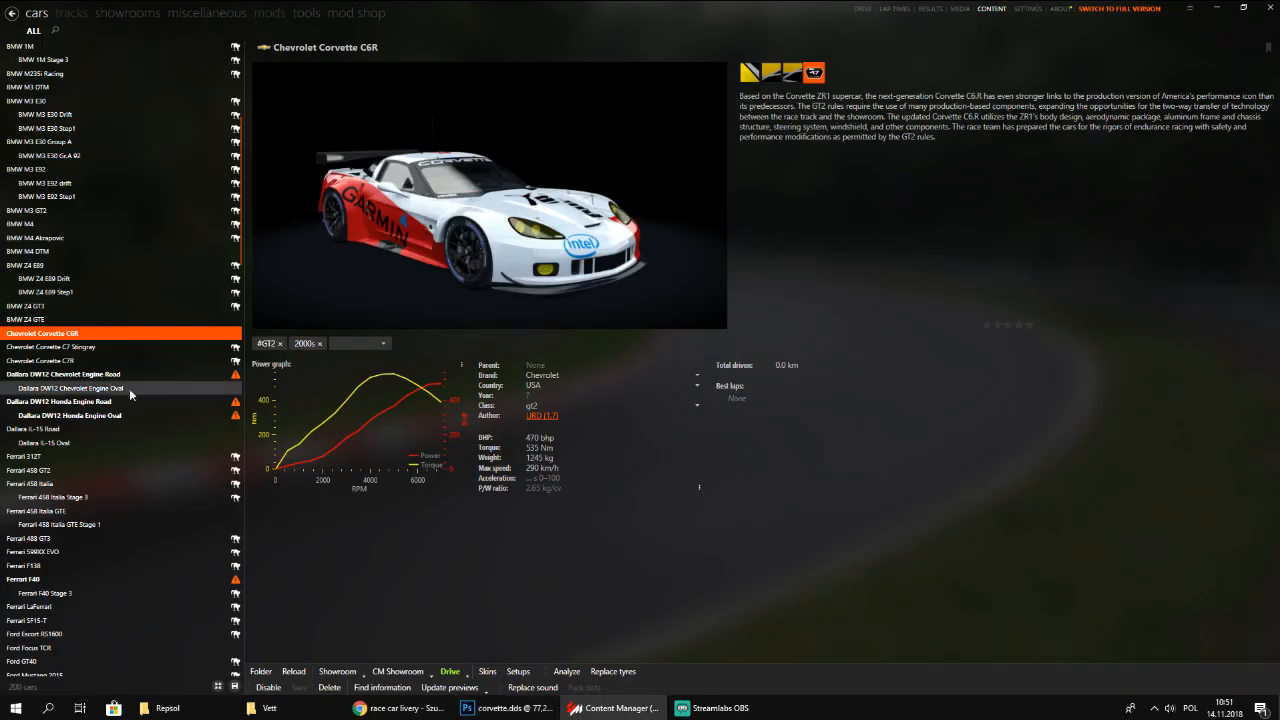
Open the Lamborghini Huracan ST in CM Showroom and examine the right door and handle of its Repsol livery up close
{"action": "scroll", "coordinate": [135, 450], "scroll_direction": "down", "scroll_amount": 9}
{"action": "left_click", "coordinate": [140, 481]}
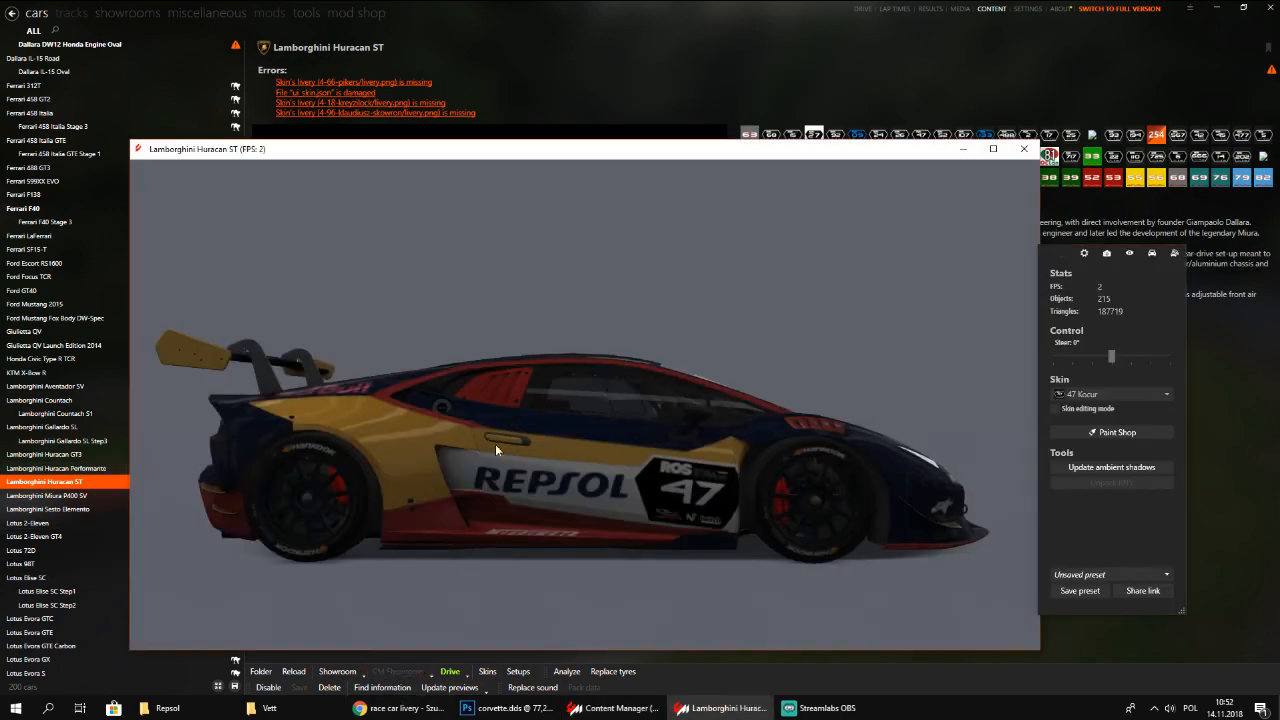
{"action": "scroll", "coordinate": [480, 480], "scroll_direction": "up", "scroll_amount": 5}
{"action": "left_click_drag", "start_coordinate": [457, 538], "coordinate": [489, 484]}
{"action": "scroll", "coordinate": [450, 545], "scroll_direction": "up", "scroll_amount": 5}
{"action": "scroll", "coordinate": [471, 497], "scroll_direction": "down", "scroll_amount": 5}
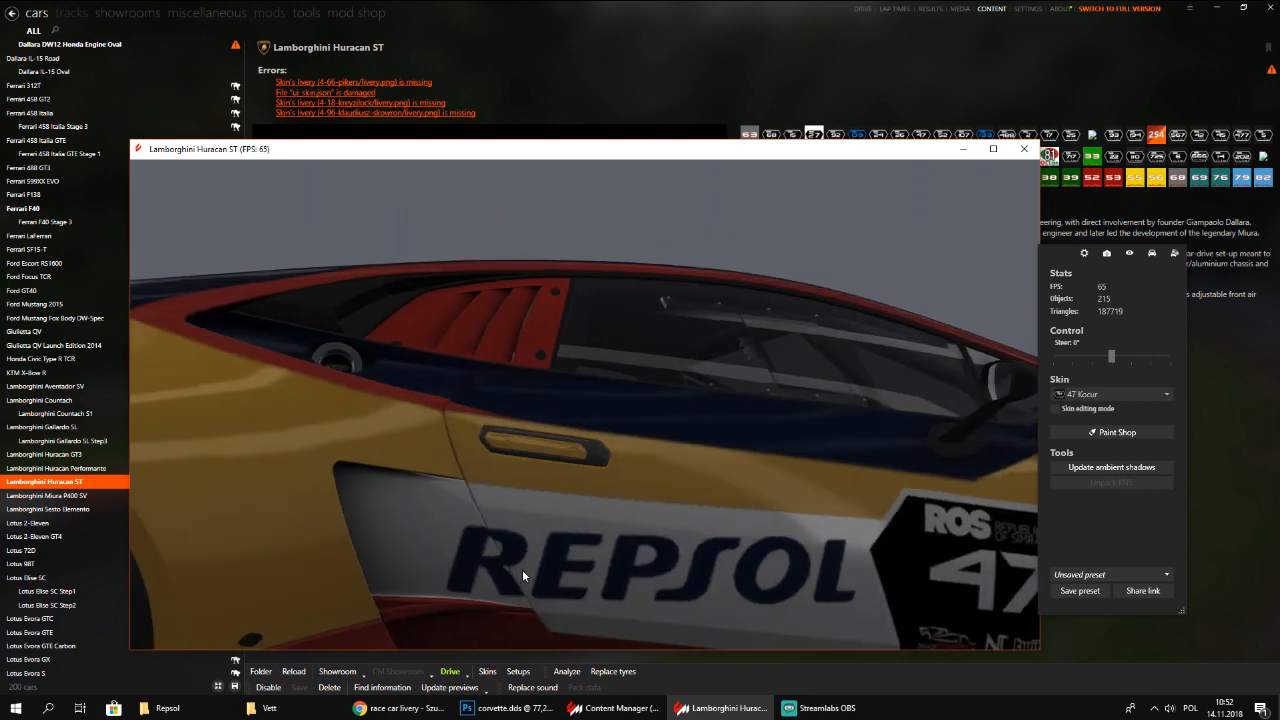
Examine the Huracan's left door, window lettering and Repsol logo up close and from a distance
{"action": "left_click_drag", "start_coordinate": [522, 569], "coordinate": [739, 532]}
{"action": "scroll", "coordinate": [481, 570], "scroll_direction": "down", "scroll_amount": 4}
{"action": "scroll", "coordinate": [686, 538], "scroll_direction": "up", "scroll_amount": 4}
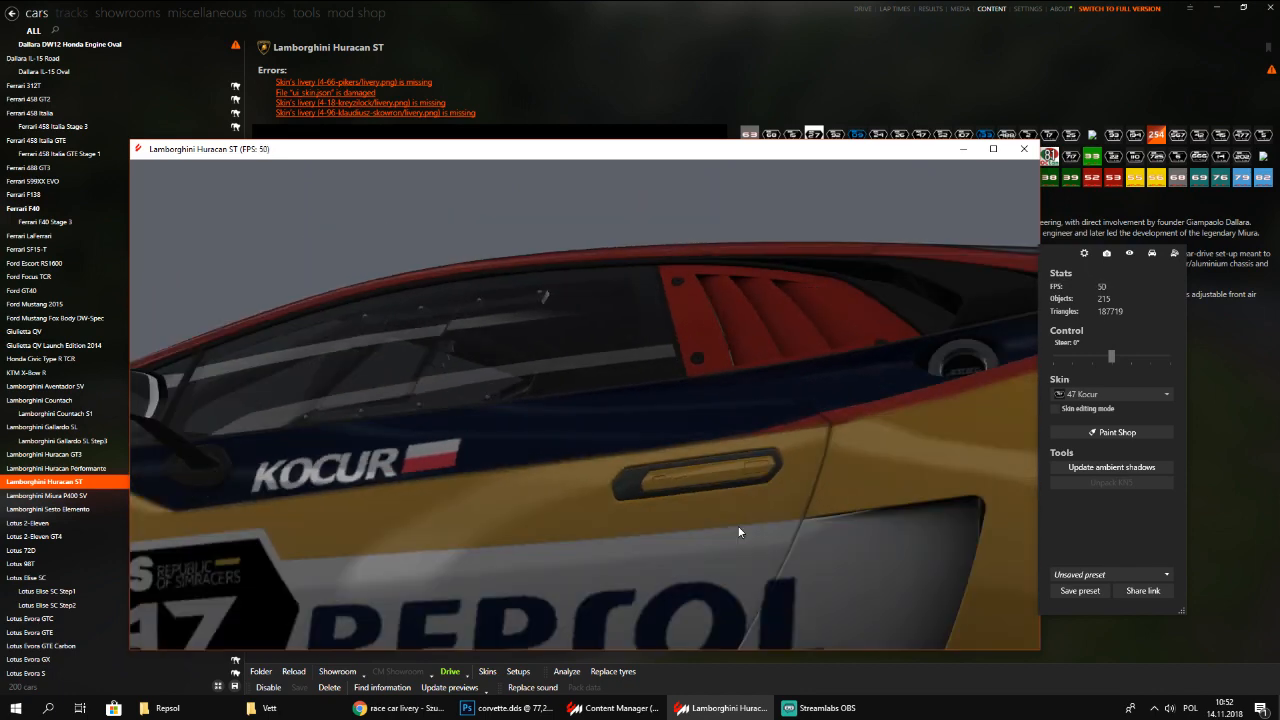
{"action": "scroll", "coordinate": [736, 529], "scroll_direction": "down", "scroll_amount": 5}
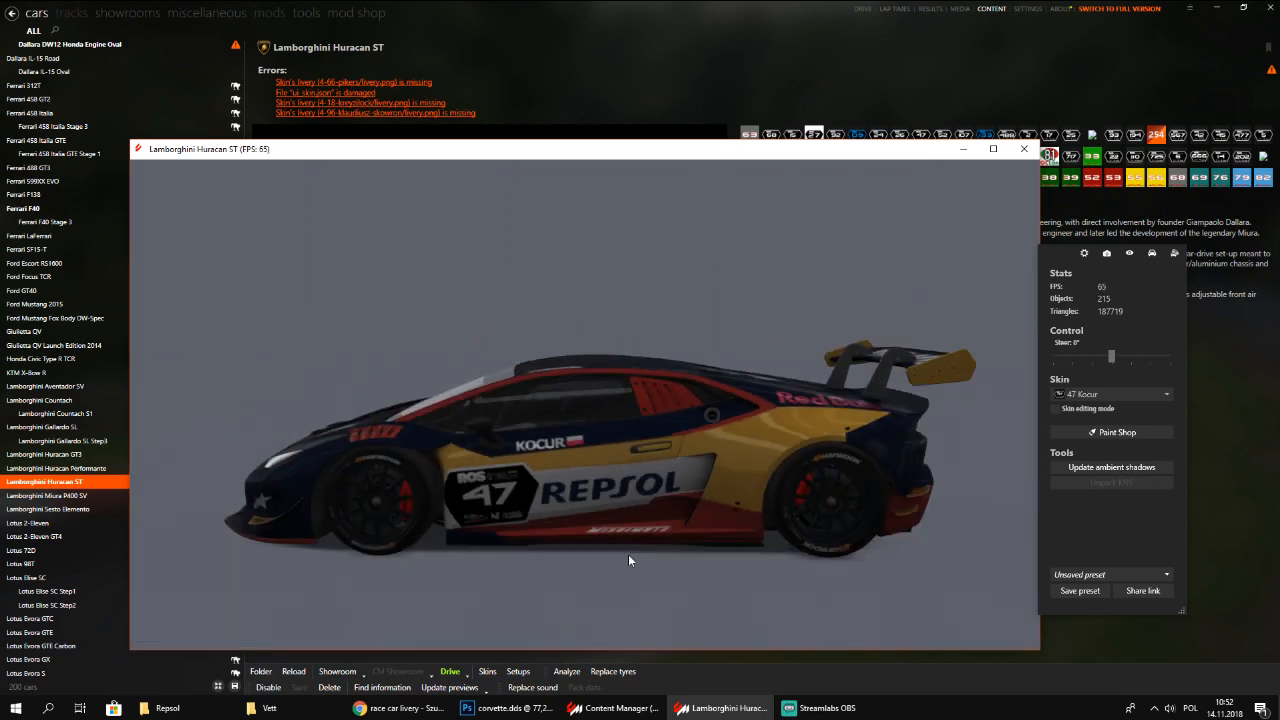
Inspect the Huracan's whole livery from the front and both sides
{"action": "left_click_drag", "start_coordinate": [628, 560], "coordinate": [220, 485]}
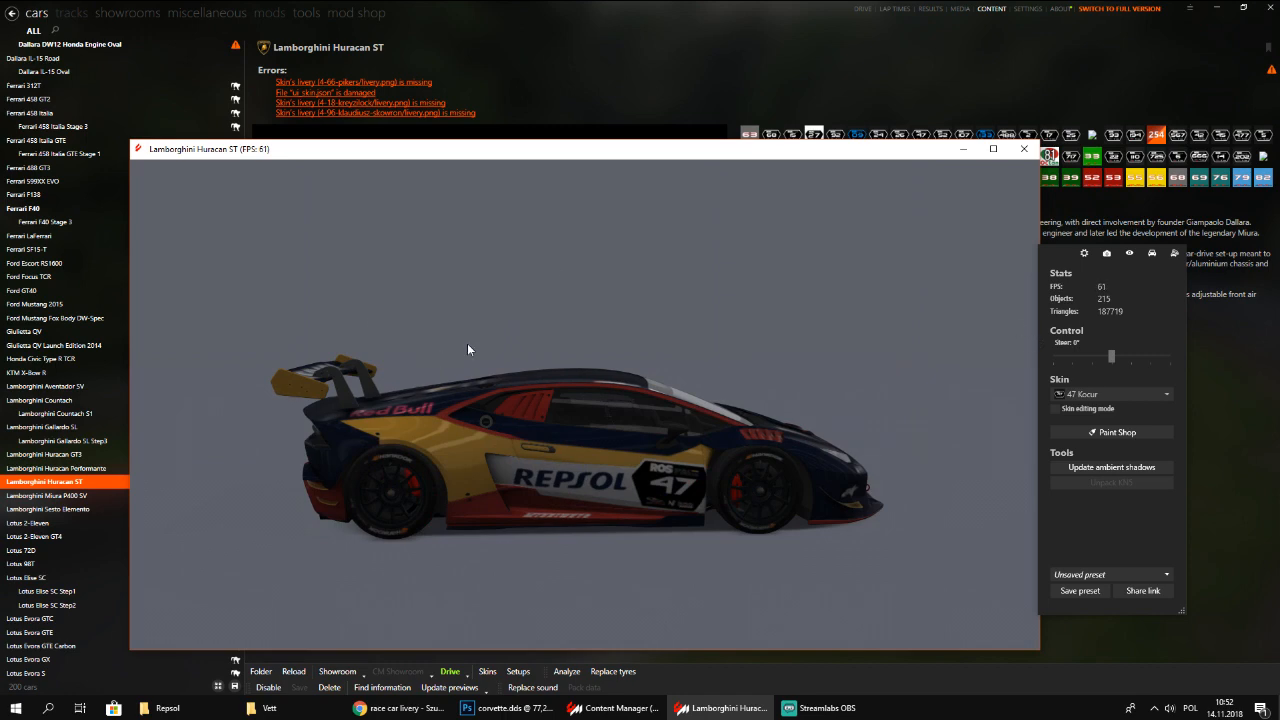
{"action": "left_click_drag", "start_coordinate": [656, 391], "coordinate": [421, 416]}
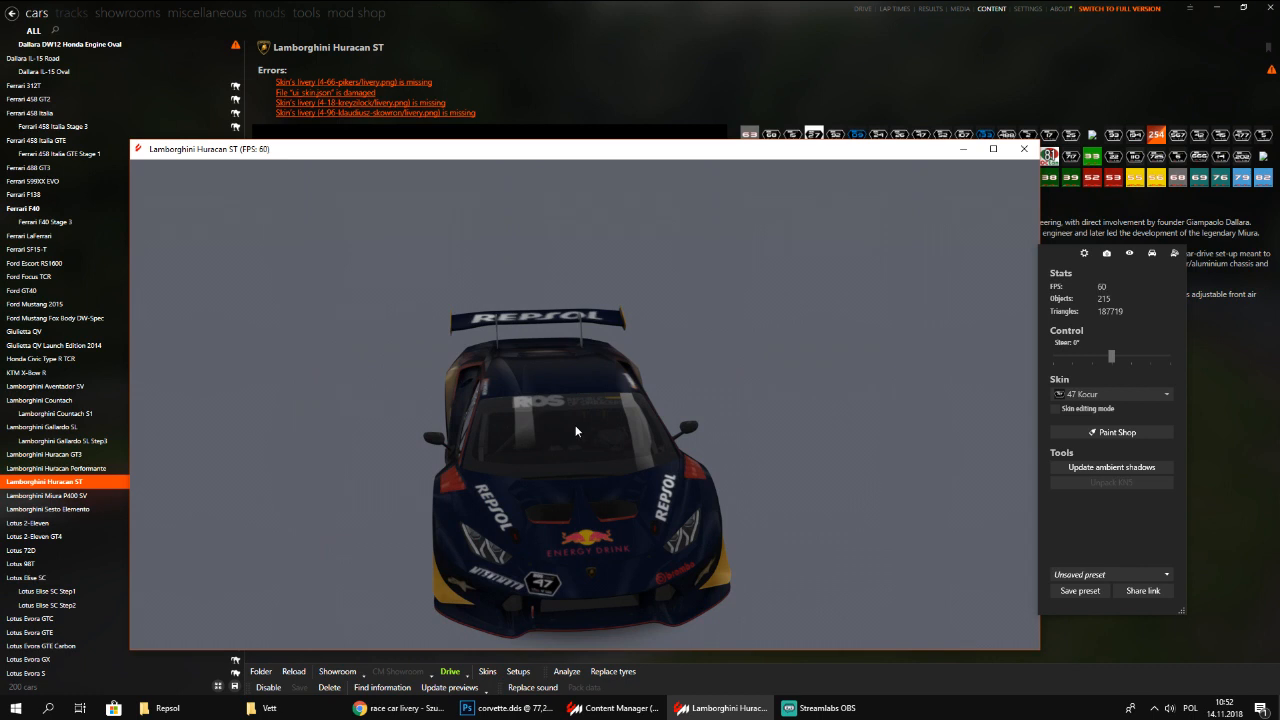
{"action": "left_click_drag", "start_coordinate": [668, 414], "coordinate": [405, 355]}
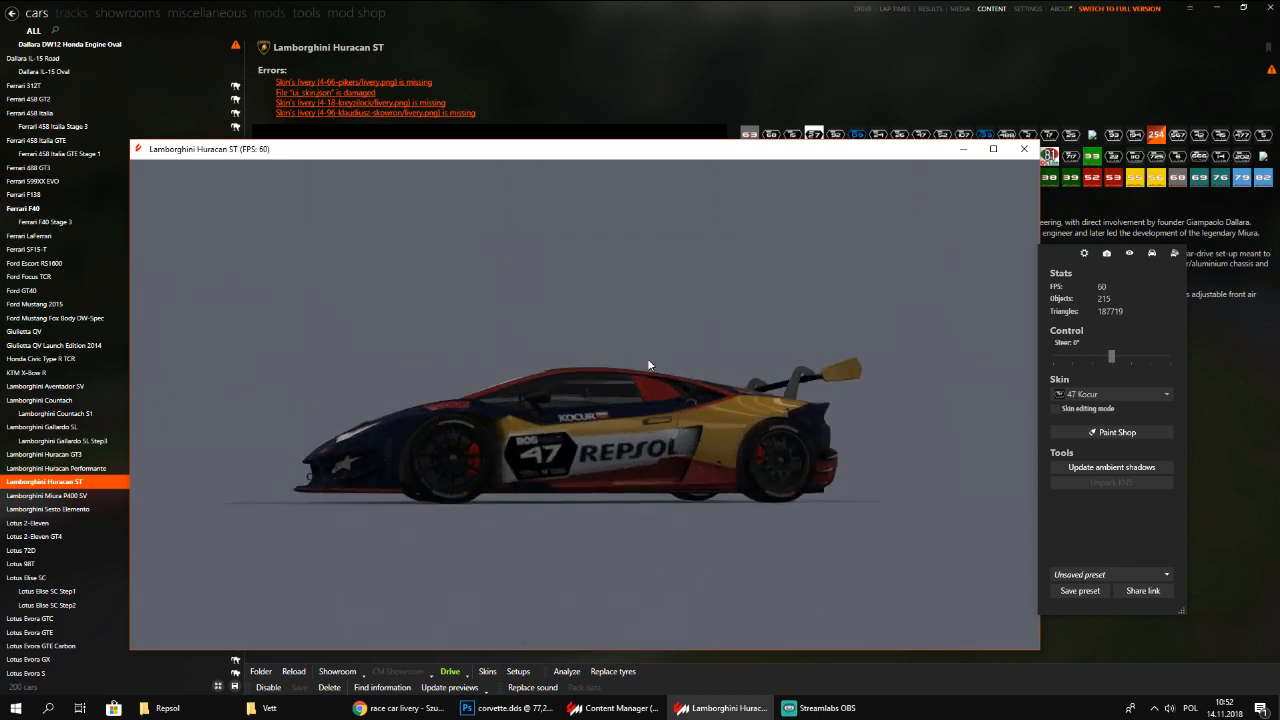
{"action": "left_click_drag", "start_coordinate": [648, 362], "coordinate": [475, 316]}
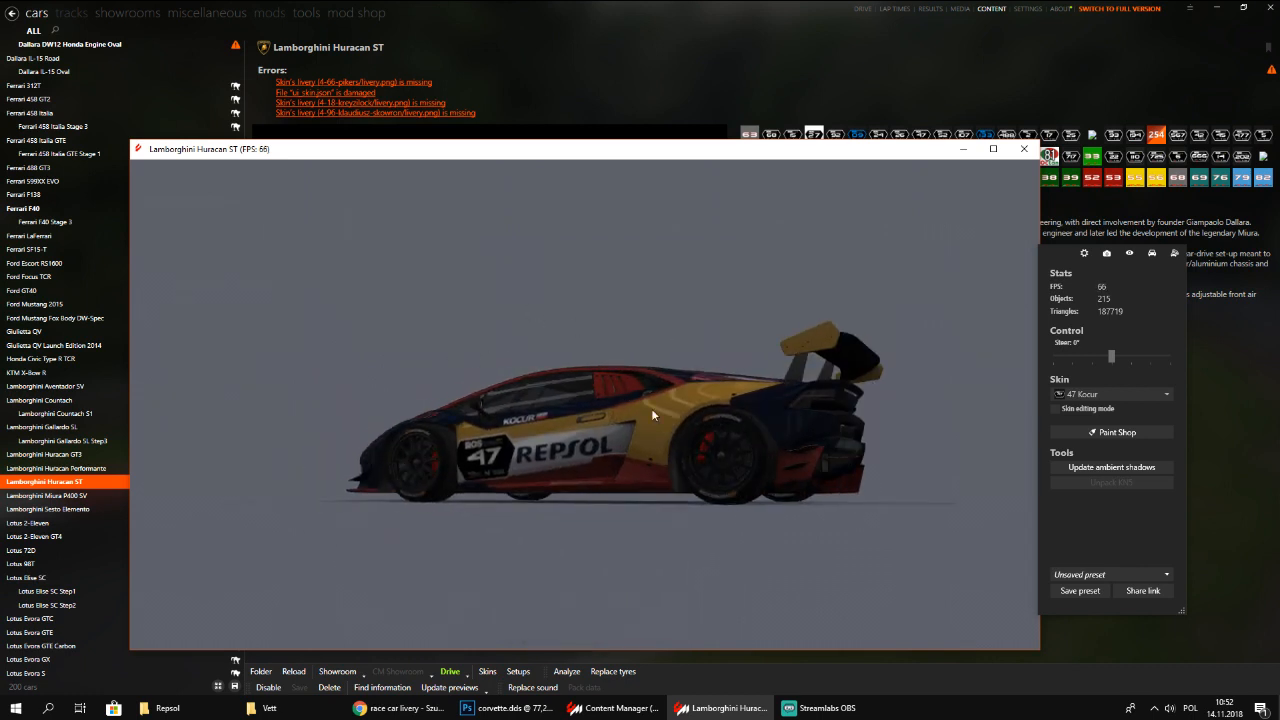